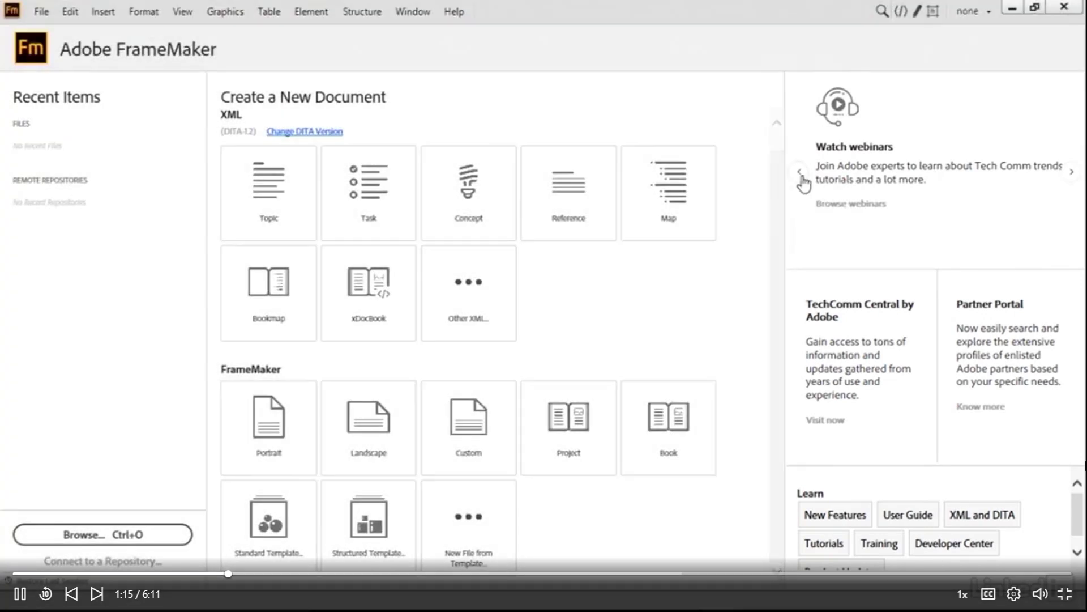
Step: Browse the Adobe Tech Comm YouTube channel and webinar resources on the welcome screen, along with the Learn links
click(800, 173)
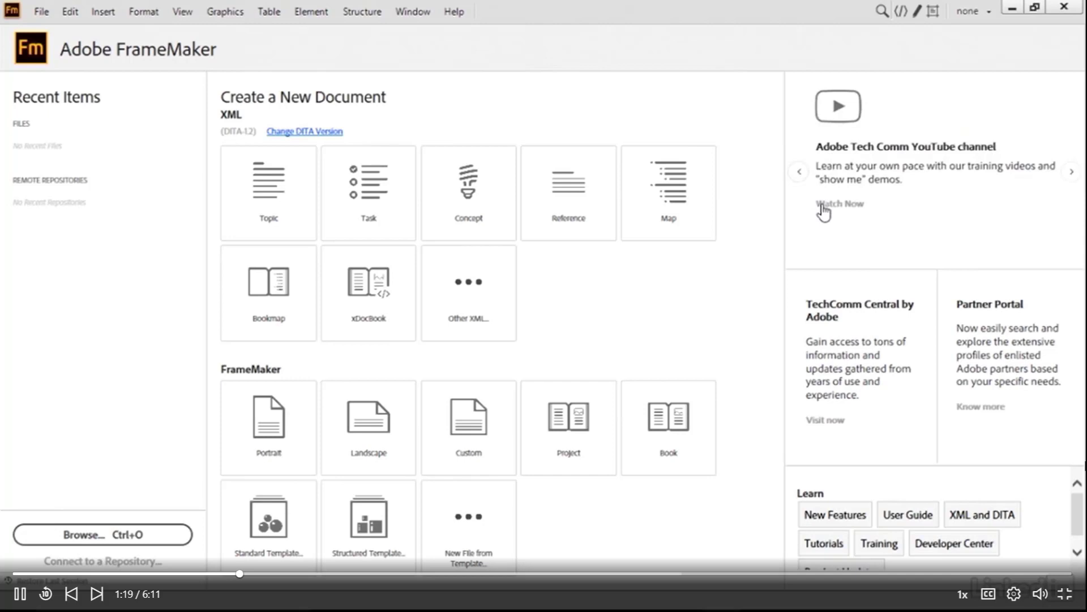
click(799, 172)
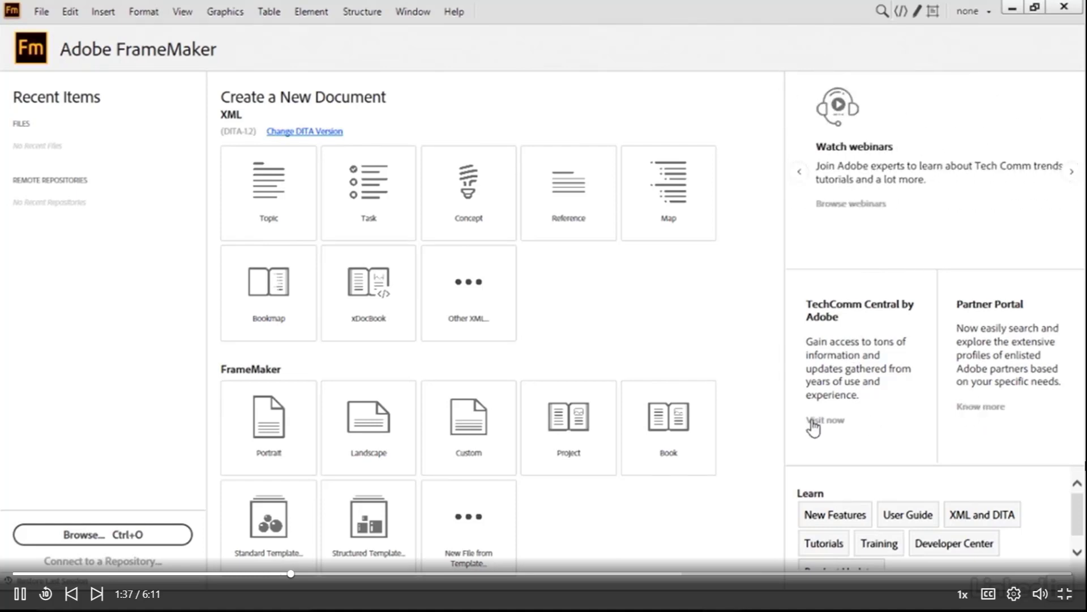
drag(1077, 502, 1079, 514)
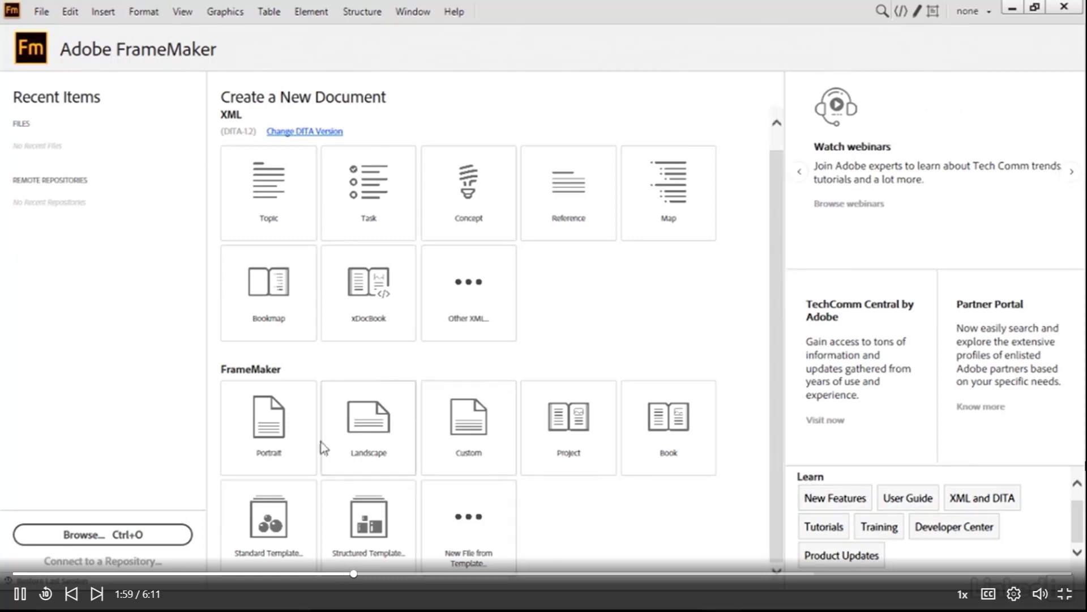
Step: Create a new blank FrameMaker document in portrait orientation
click(264, 425)
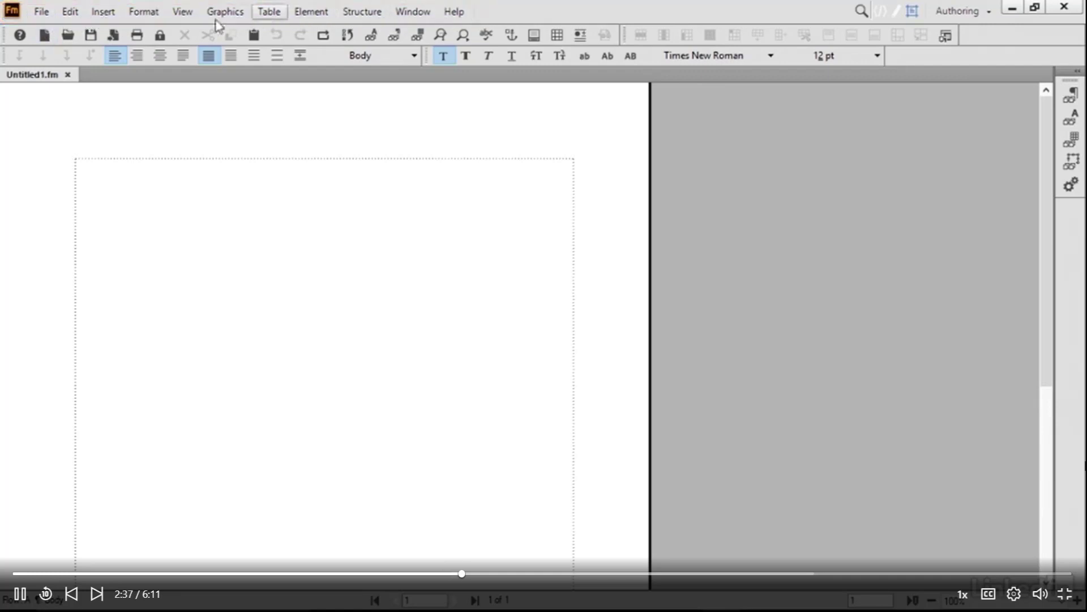
click(45, 14)
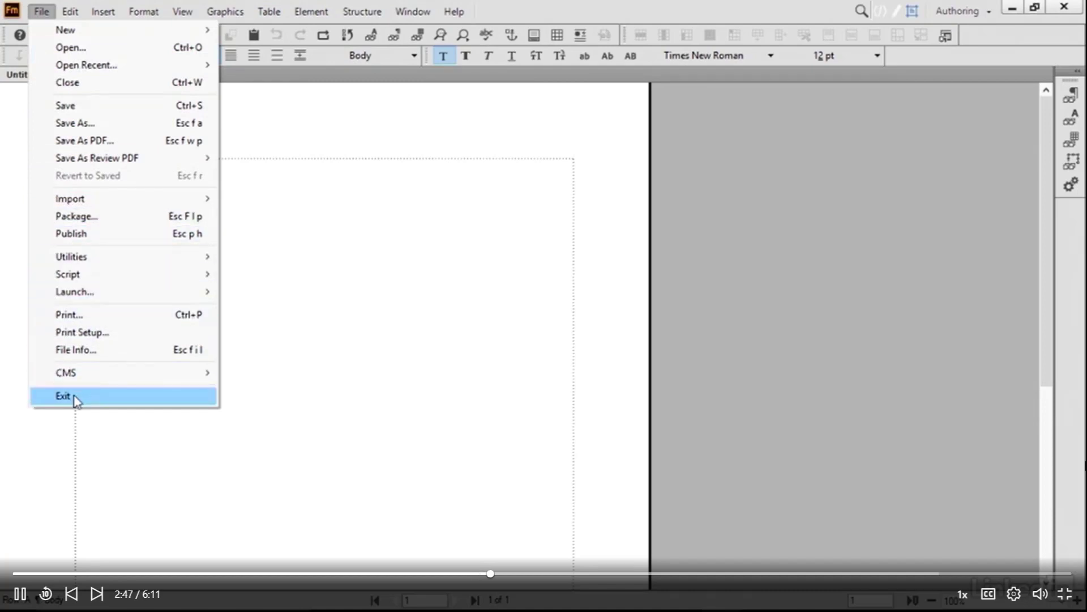
click(819, 336)
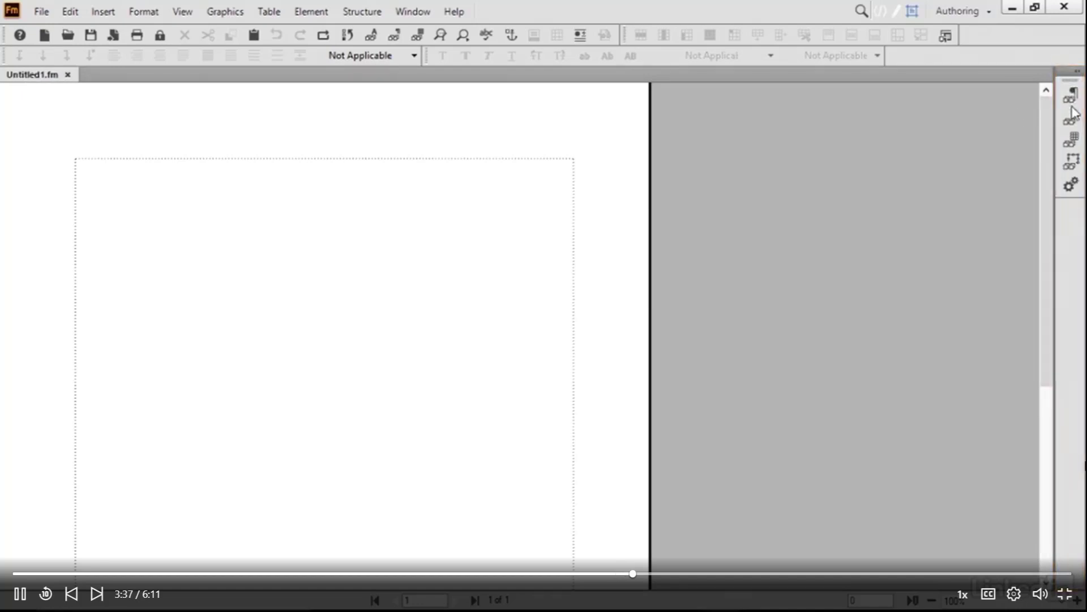
Step: Expand the docked pods and look through the Character, Table and Object Style catalogs, ending on the Paragraph Catalog
click(1074, 76)
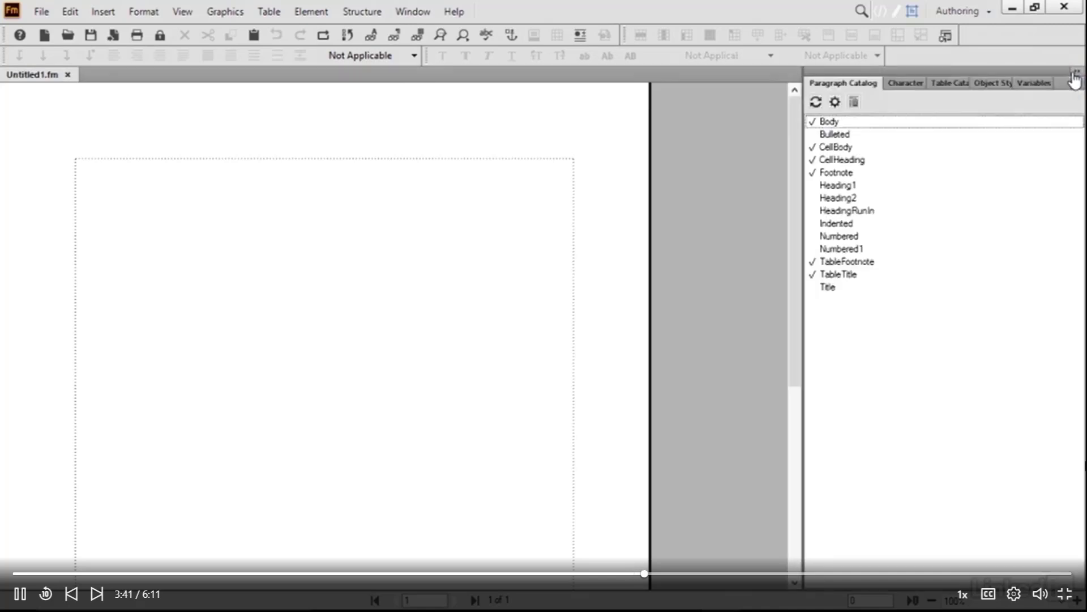
click(906, 86)
click(948, 86)
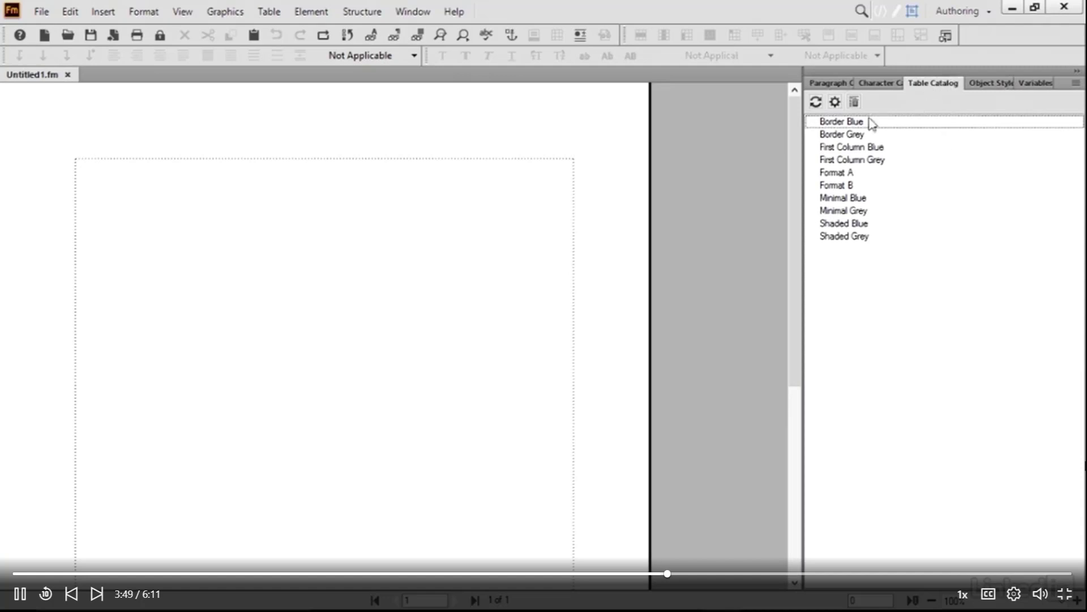
click(991, 85)
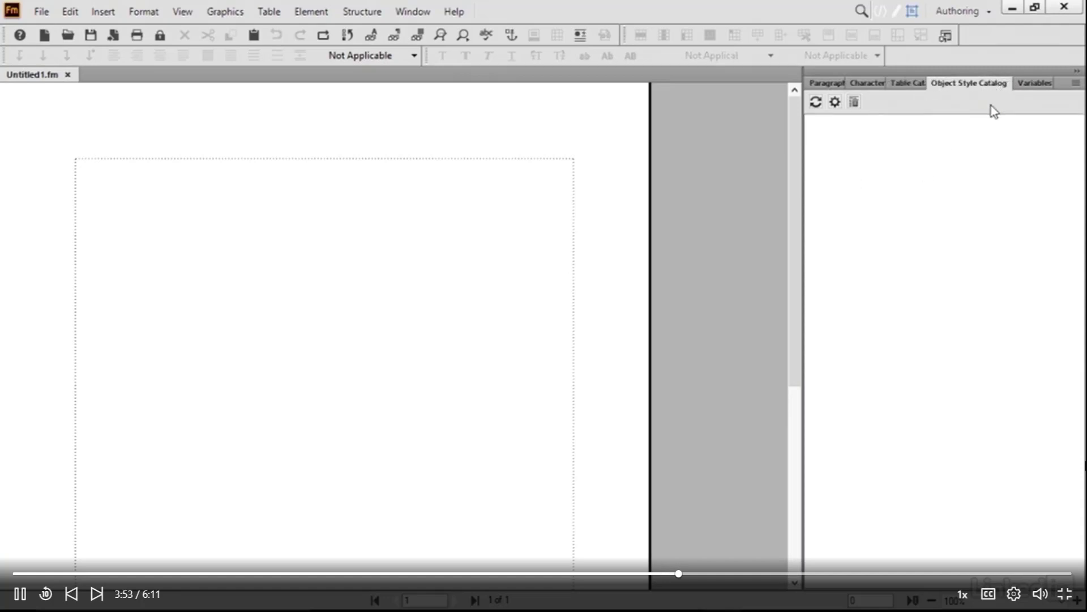
click(824, 86)
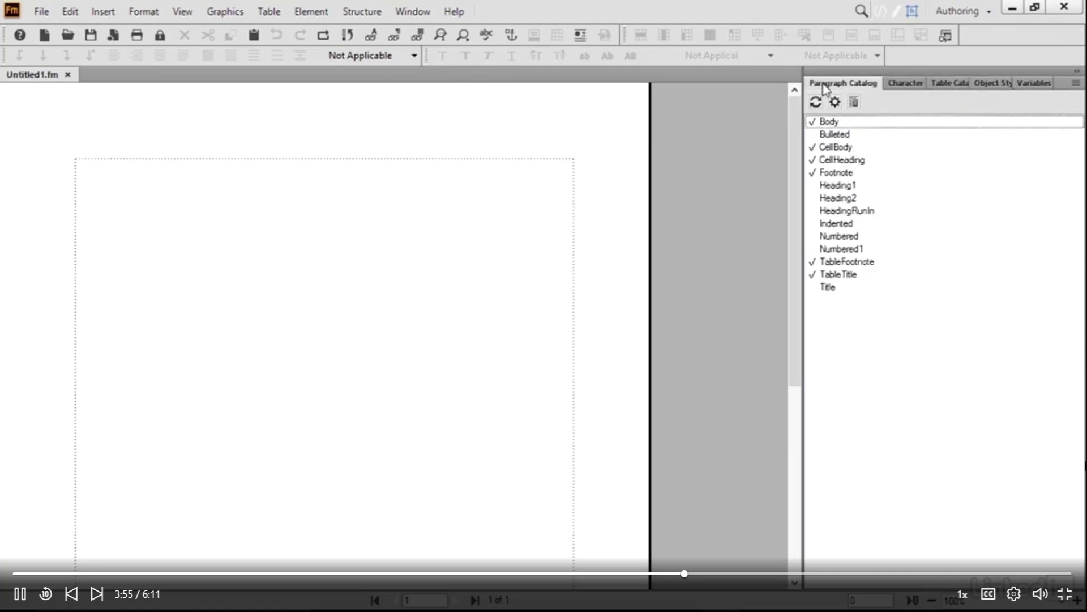
click(1074, 78)
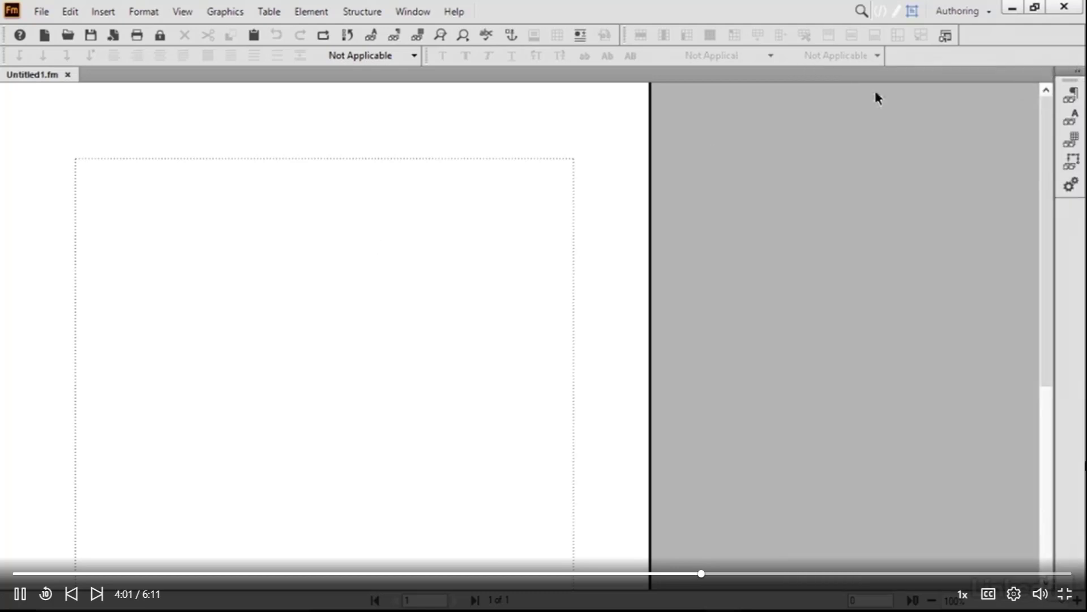
click(1076, 70)
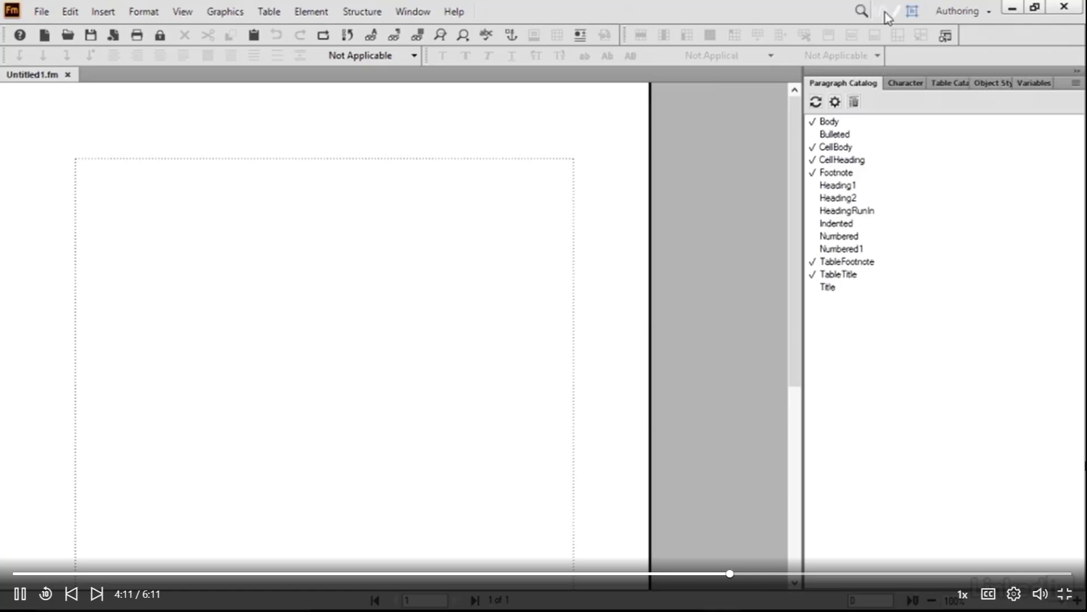
Step: Switch to the Blank workspace and return to the Authoring workspace
click(983, 16)
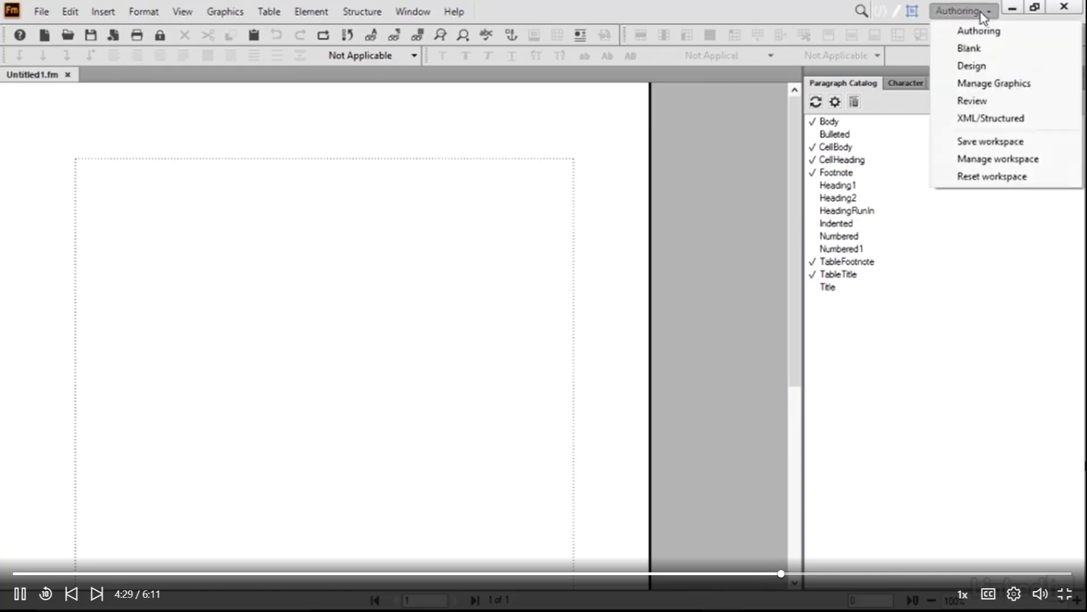
click(986, 48)
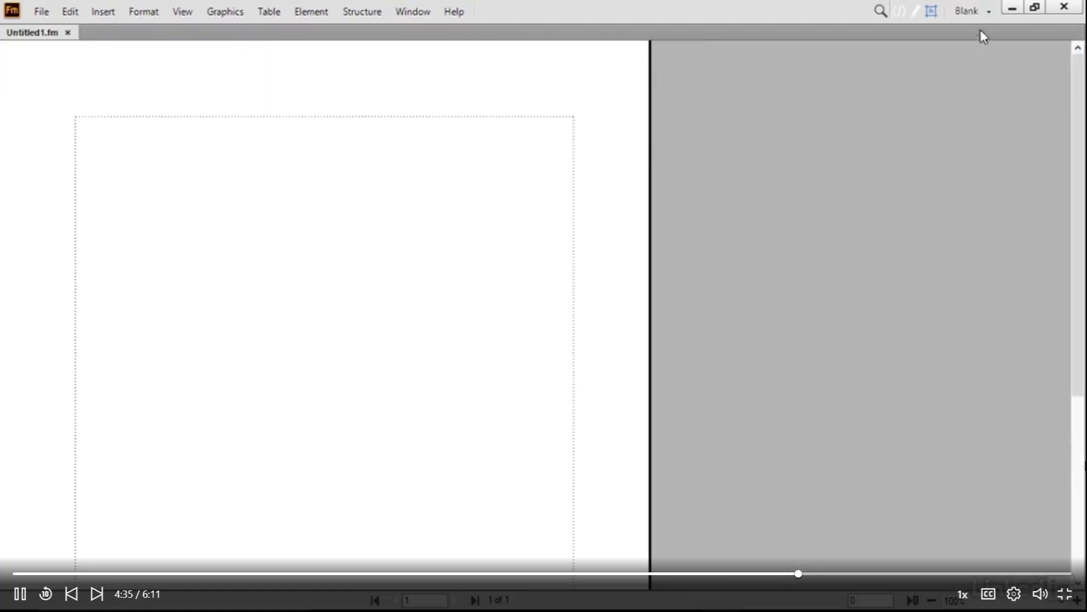
click(988, 12)
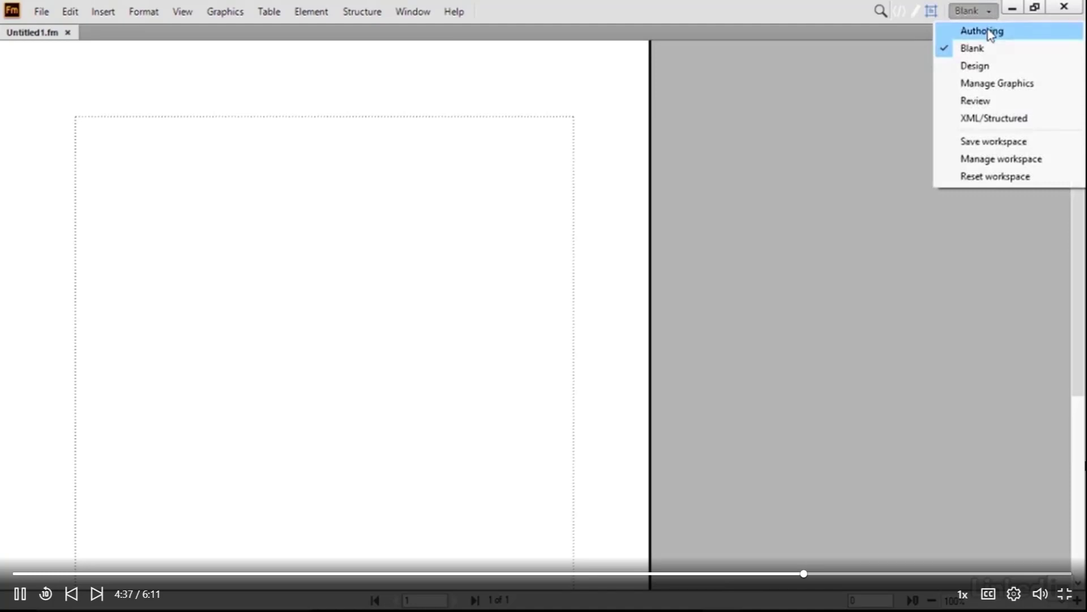
click(992, 31)
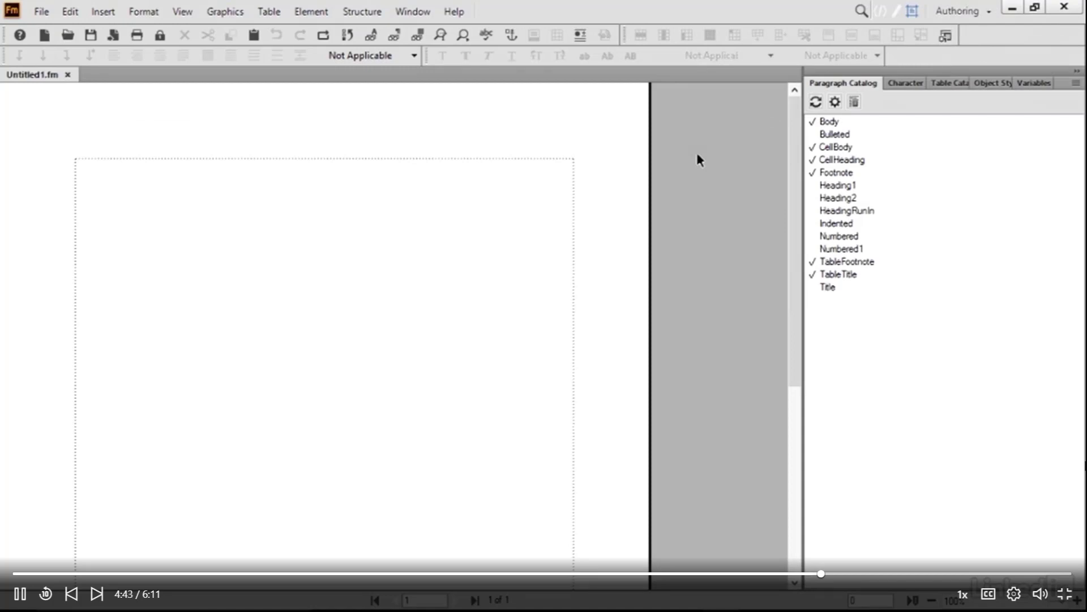
Step: Switch the workspace to Manage Graphics
click(952, 16)
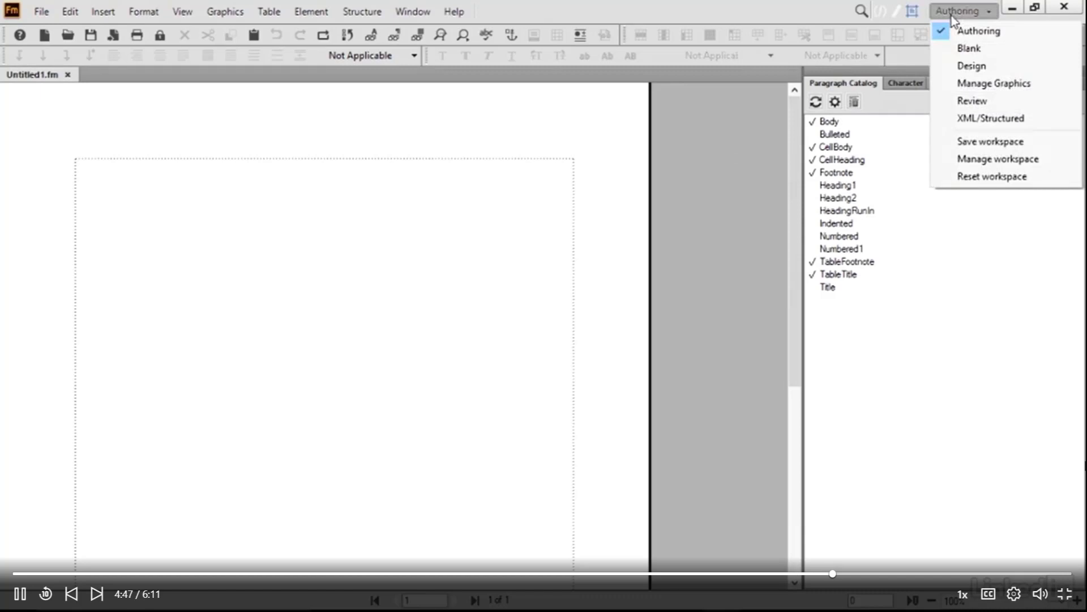
click(971, 85)
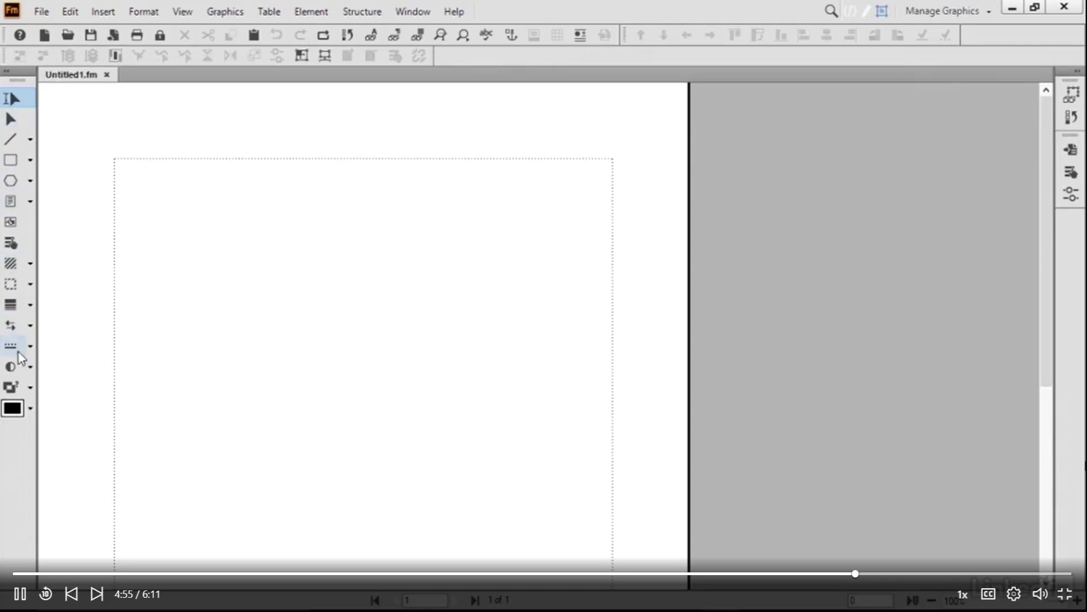
click(938, 13)
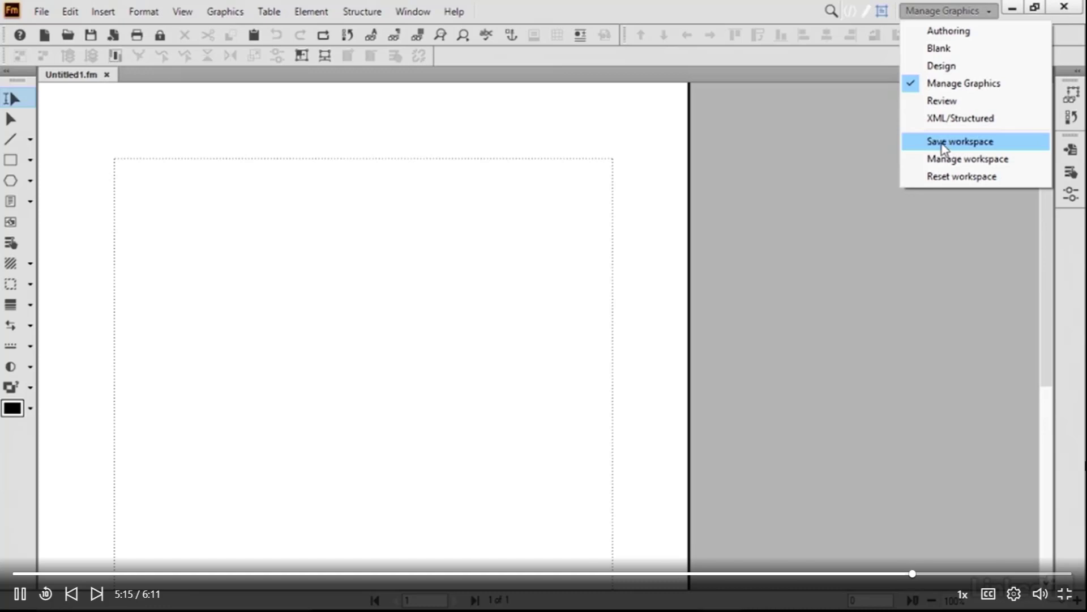
click(863, 213)
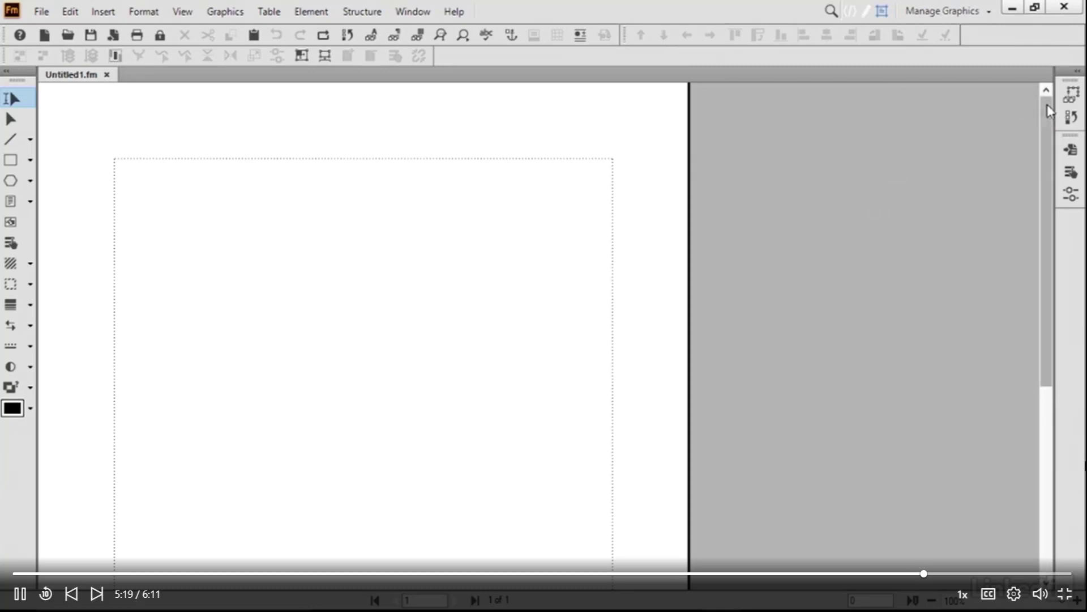
Step: Expand the docked pods and undock the Object Style Catalog and Hotspots pods as floating windows over the document
click(1075, 72)
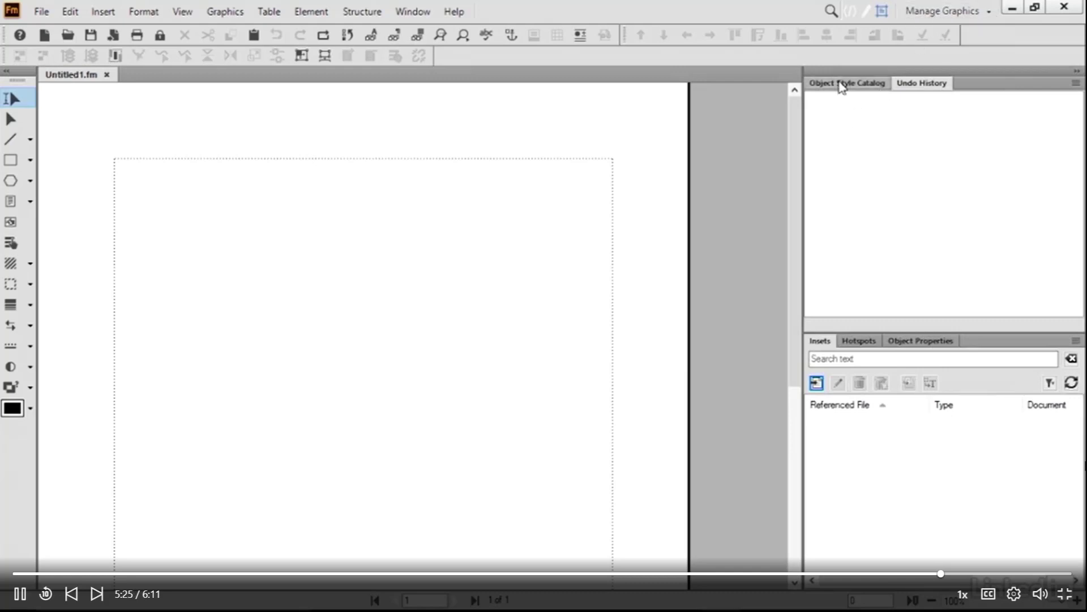
drag(842, 85, 422, 179)
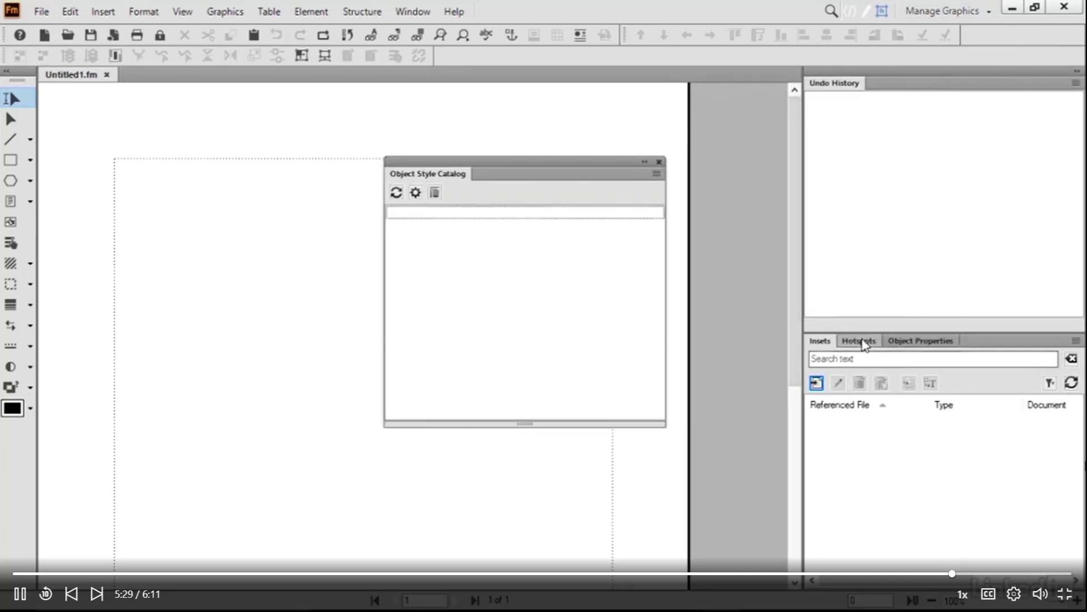
drag(863, 343, 700, 120)
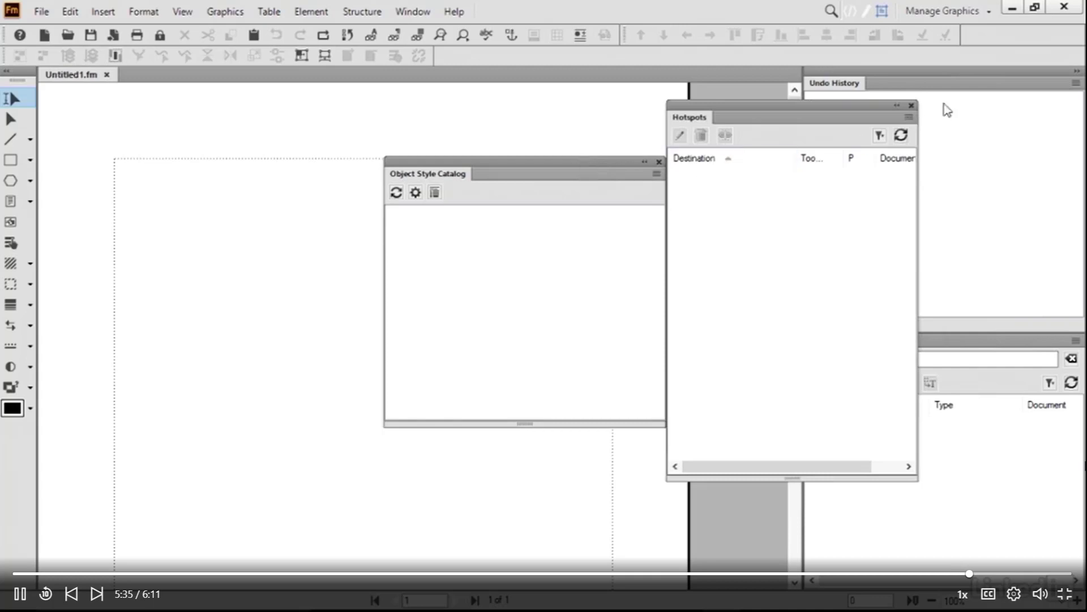
Step: Reset the Manage Graphics workspace to its original layout
click(961, 11)
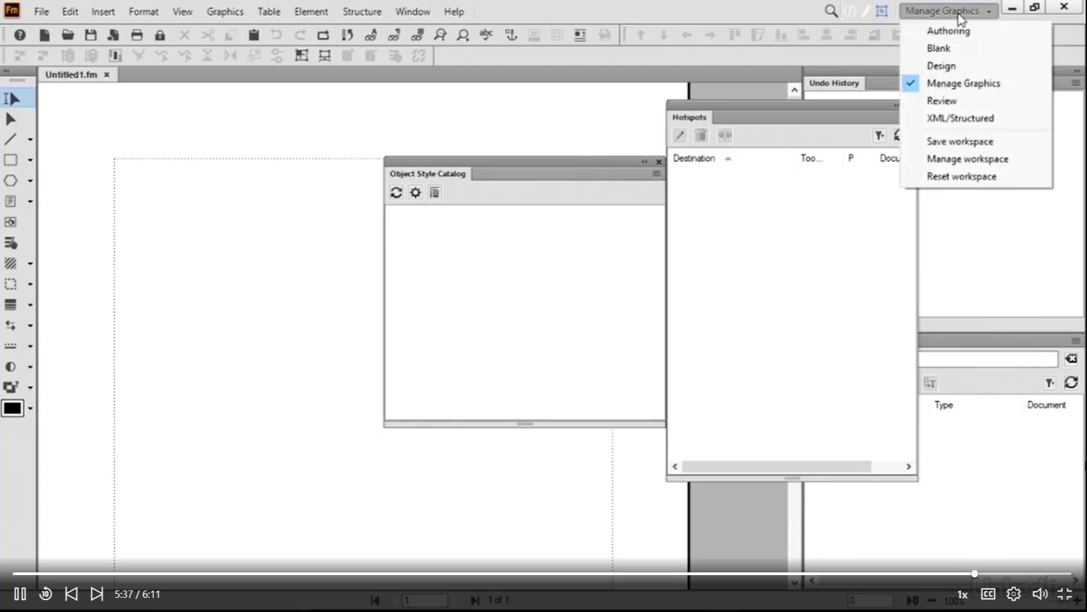
click(968, 177)
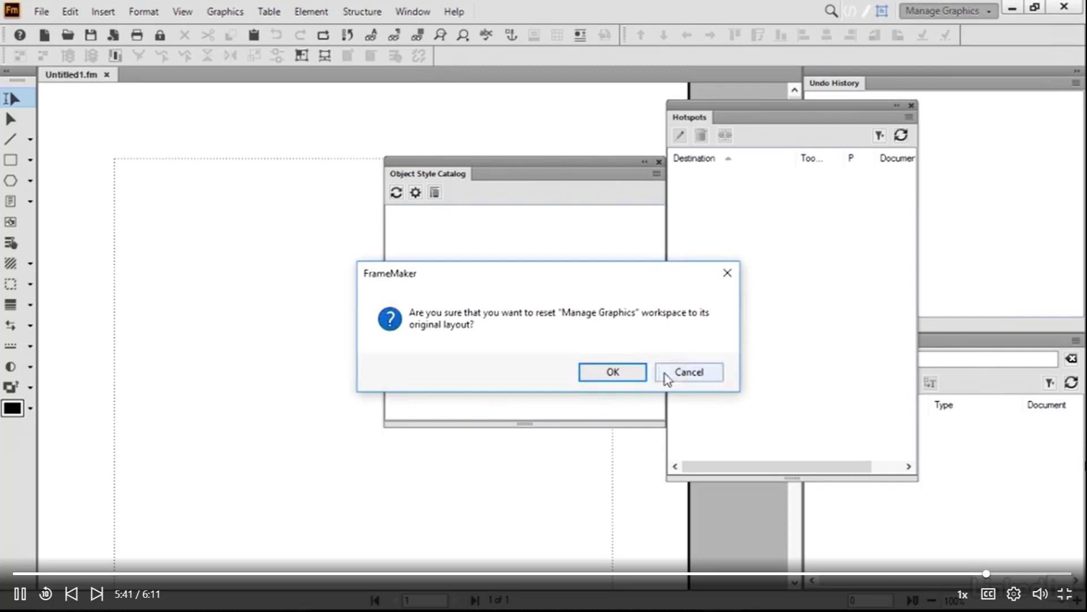
click(616, 376)
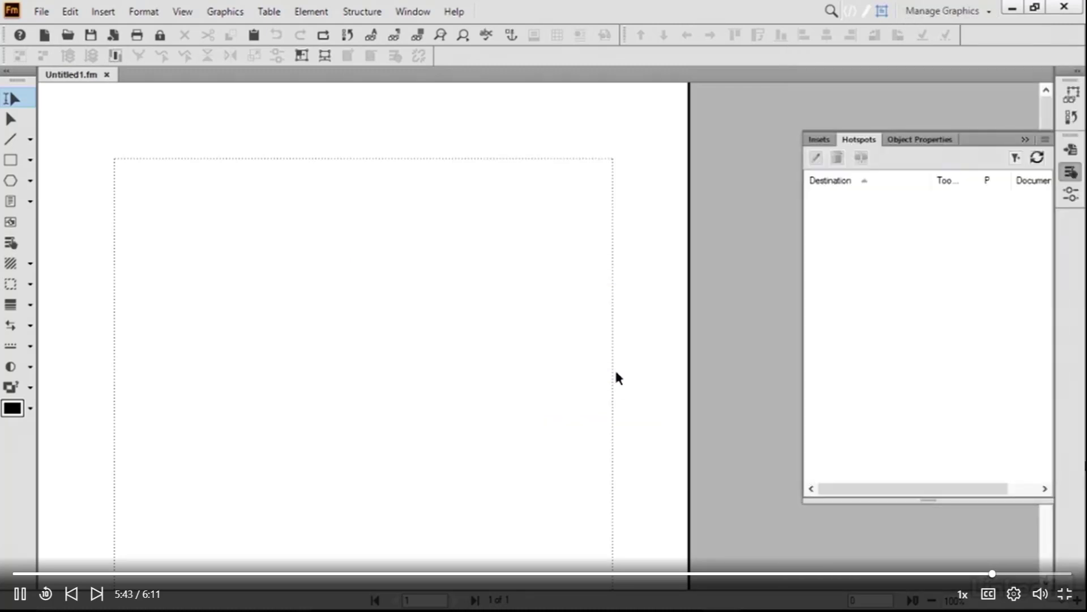
Step: Switch to the Authoring workspace and look over the file types available for creating a new file
click(956, 17)
click(956, 32)
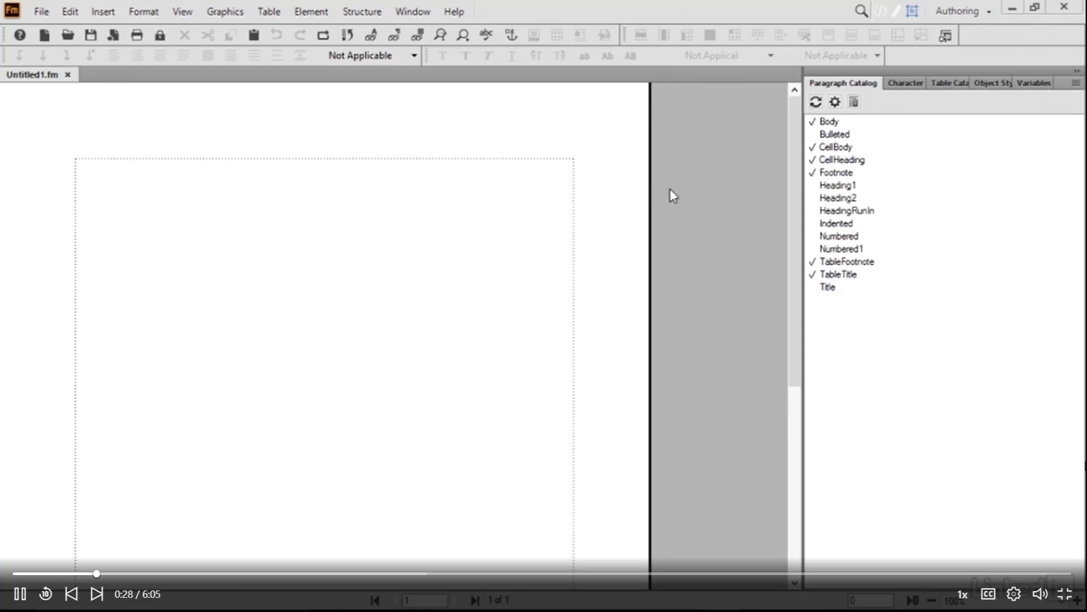
click(41, 12)
mouse_move(50, 31)
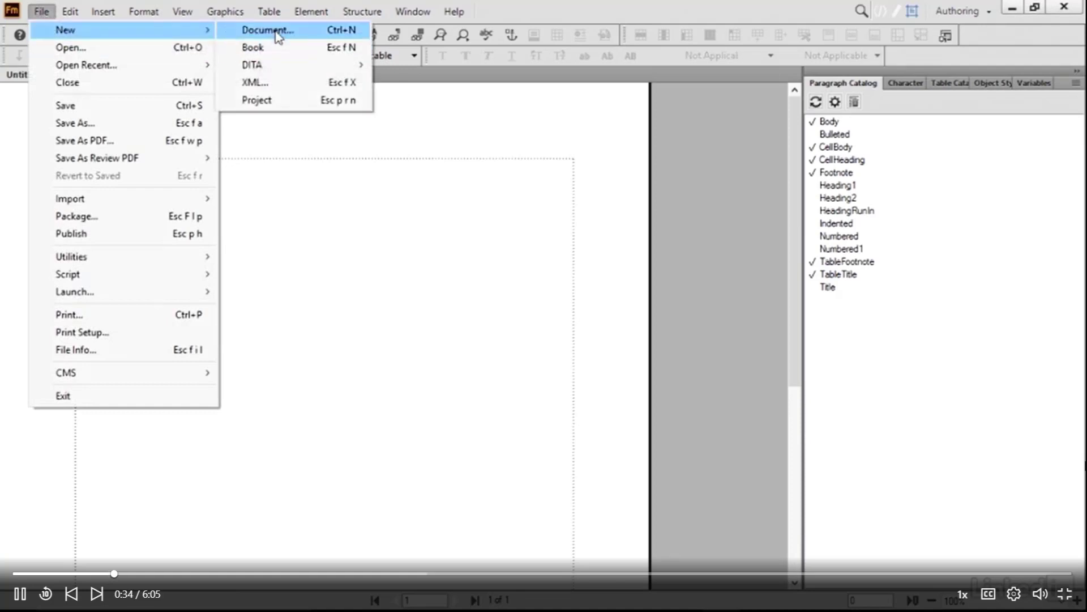
click(735, 273)
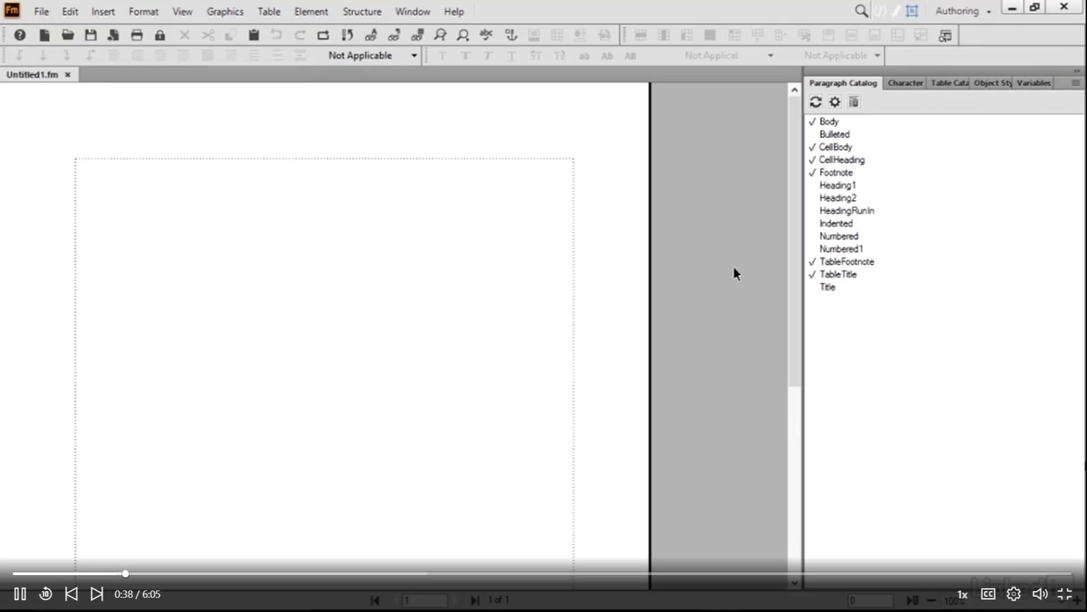
Step: Switch to the Manage Graphics workspace and look through the Insets and Hotspots pods, ending on Object Properties
click(976, 14)
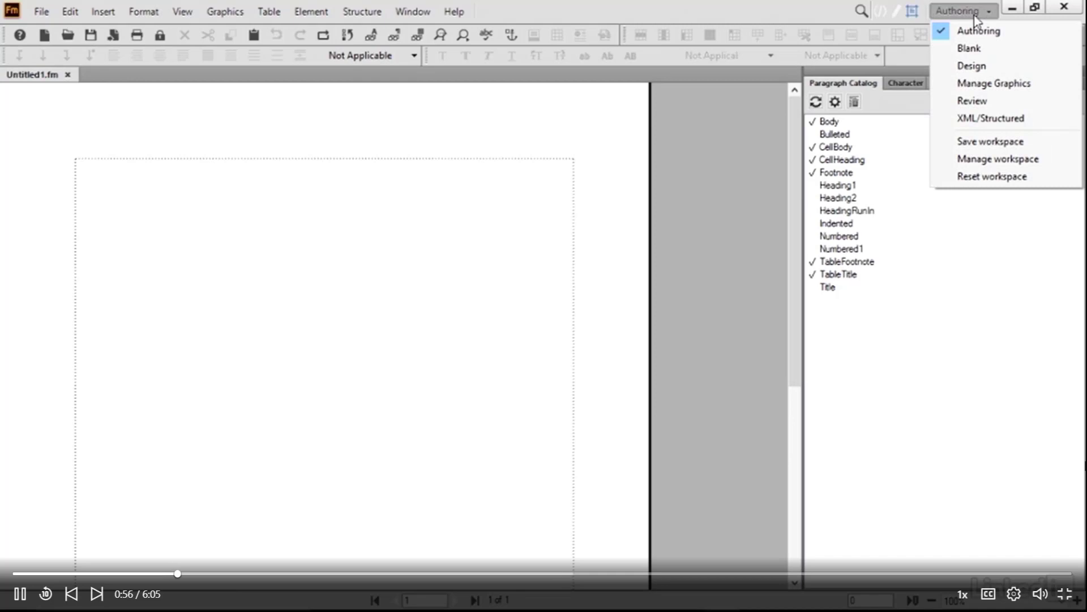
click(978, 83)
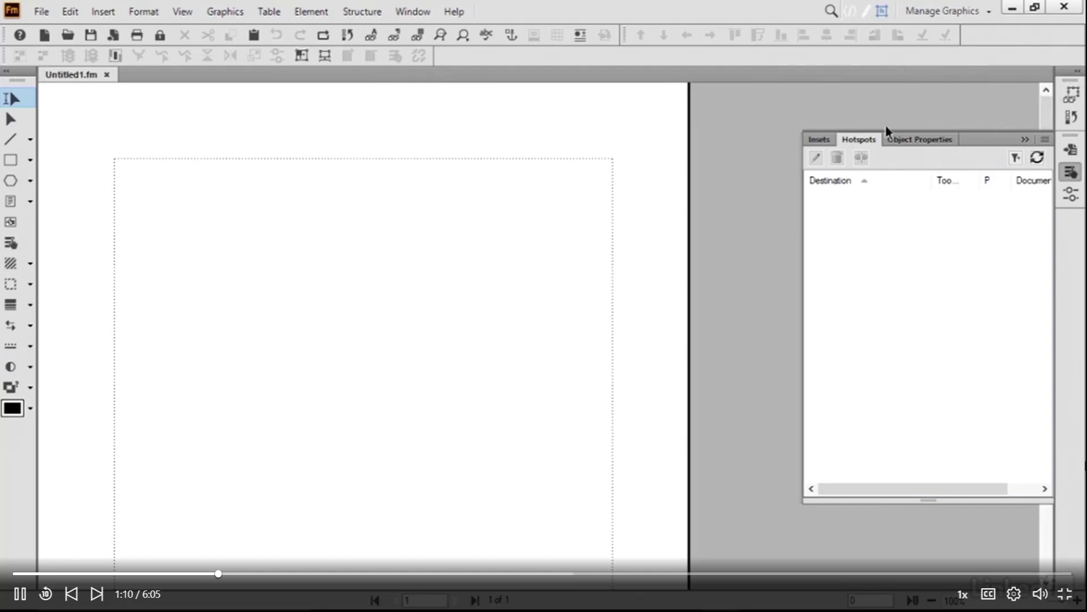
click(822, 141)
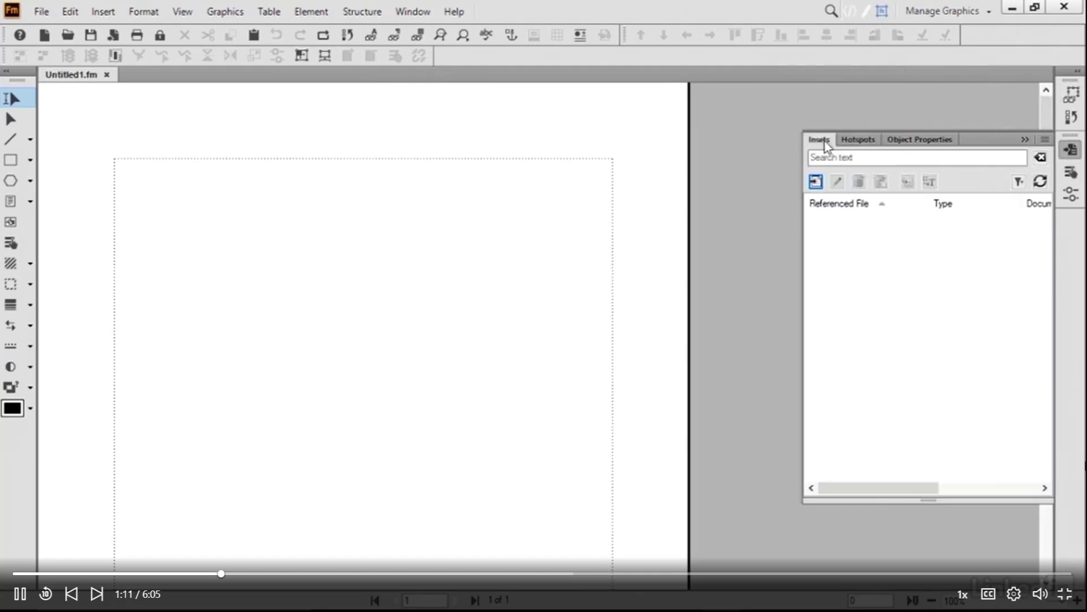
click(866, 142)
click(922, 142)
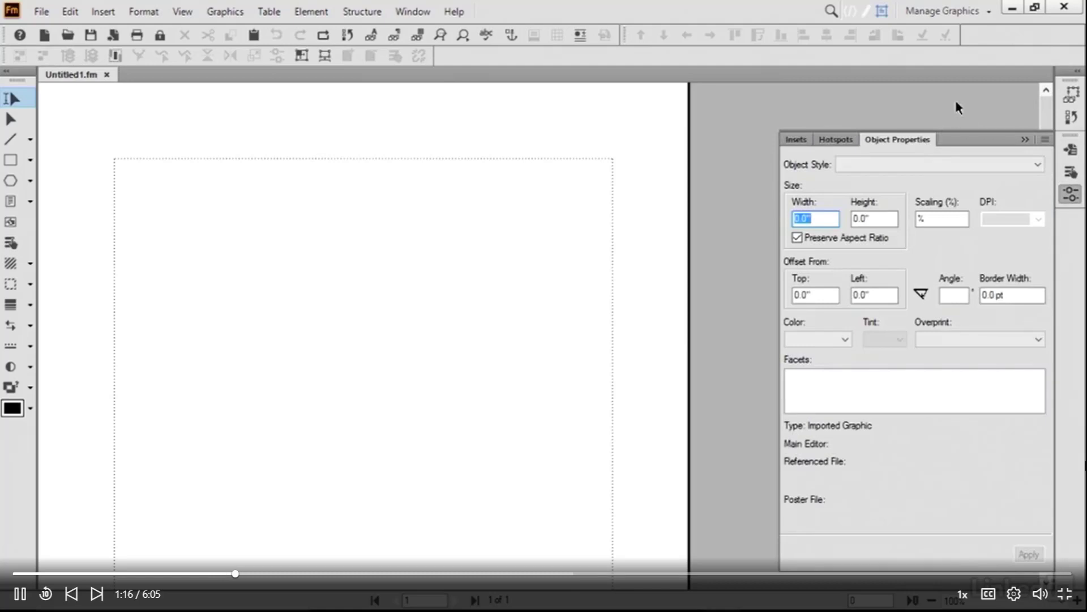
Step: Look through the pods available for this workspace, showing the Hotspots pod and the Insets pod
click(412, 11)
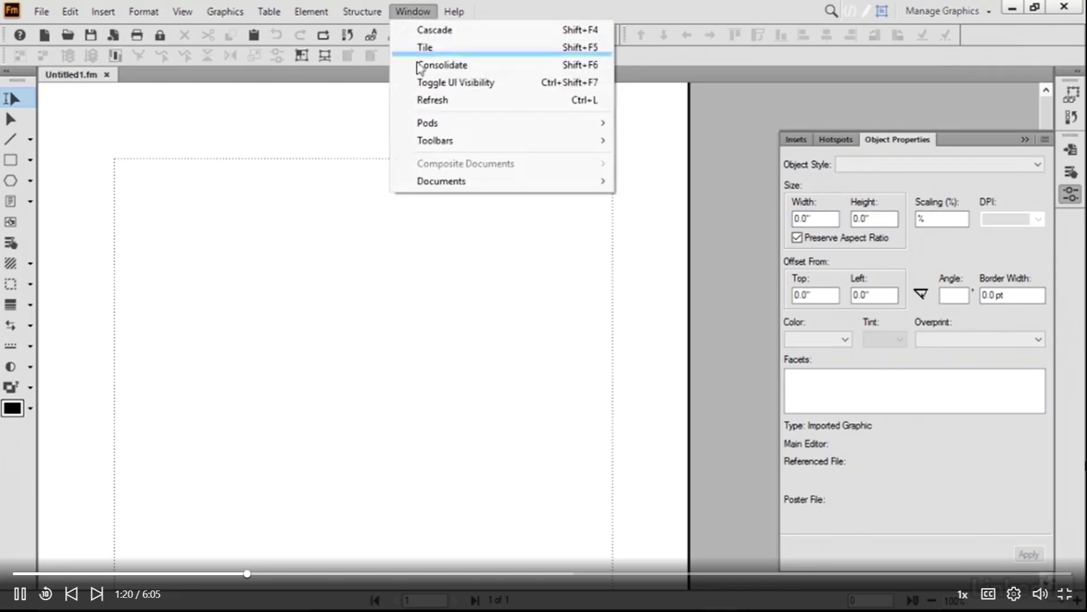
mouse_move(427, 125)
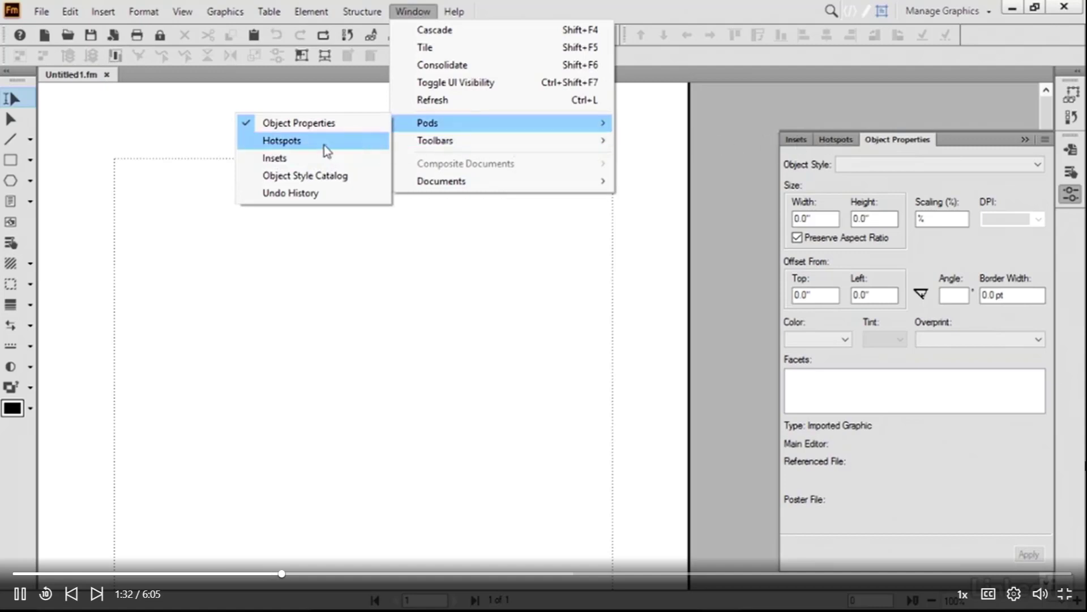
click(282, 141)
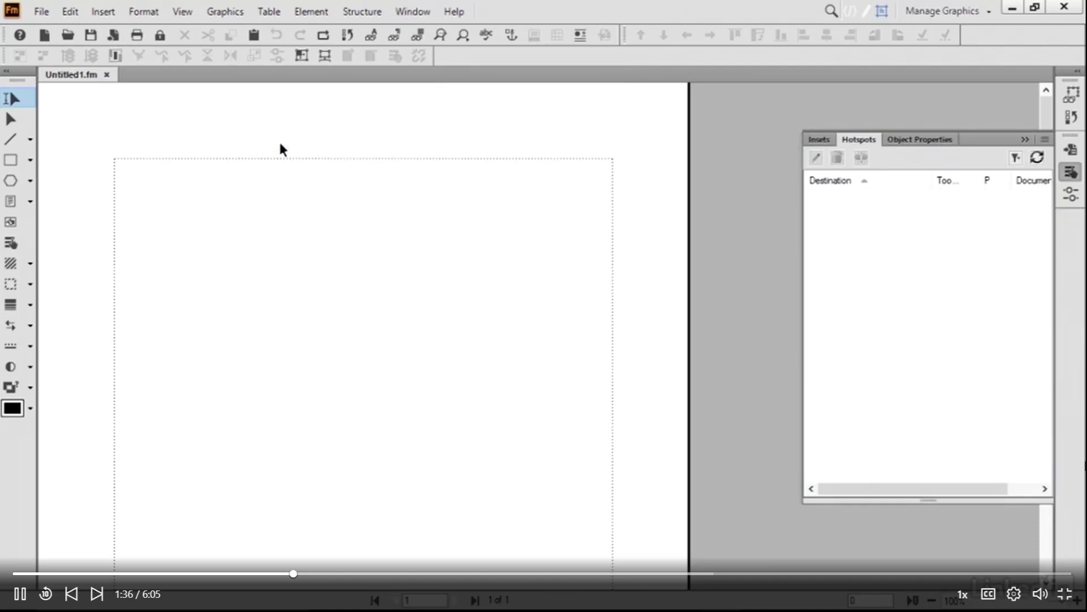
click(826, 146)
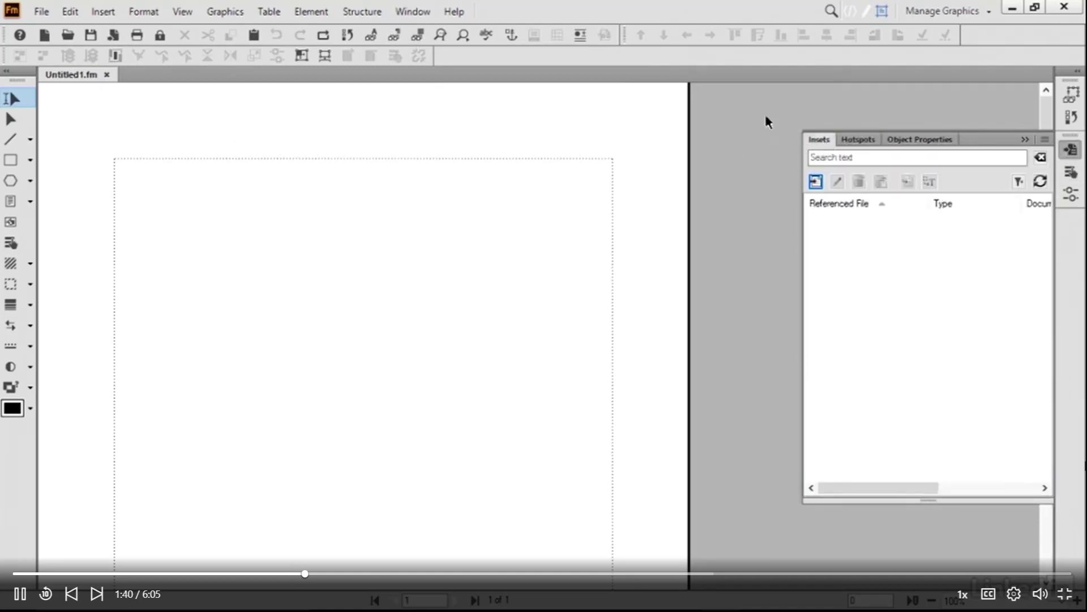
Step: Expand the docked pods and move Insets into its own group above the others, showing the Object Style Catalog below it
click(1078, 75)
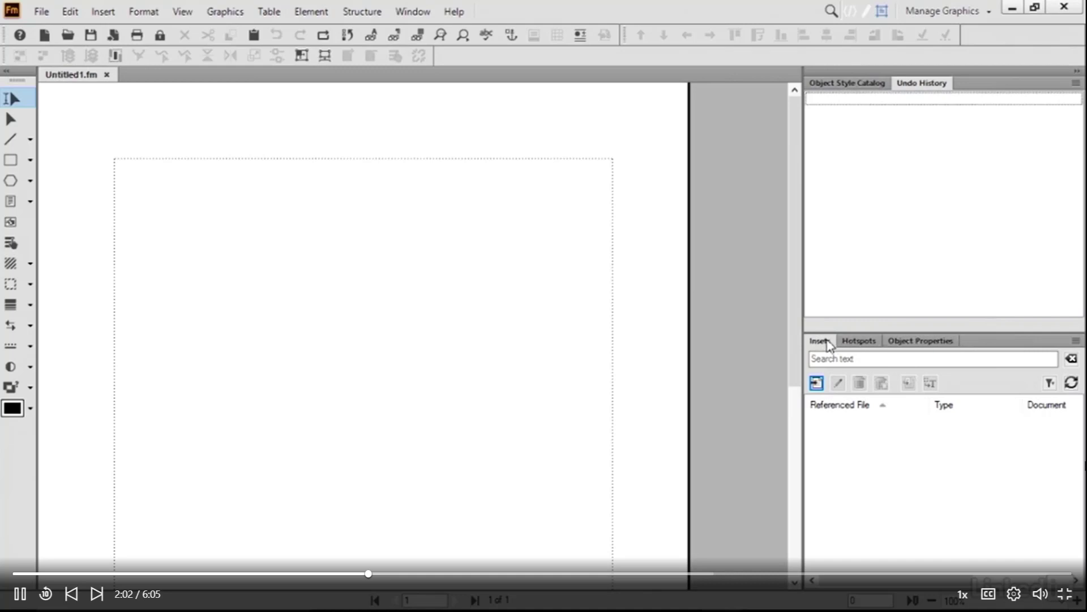
drag(825, 345, 825, 84)
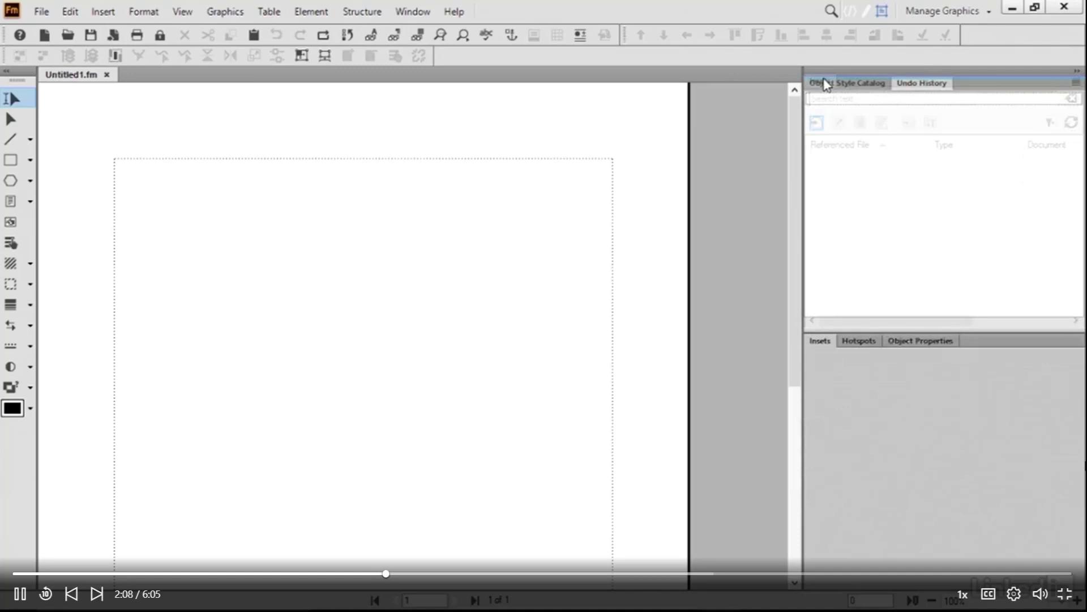
drag(825, 84, 821, 80)
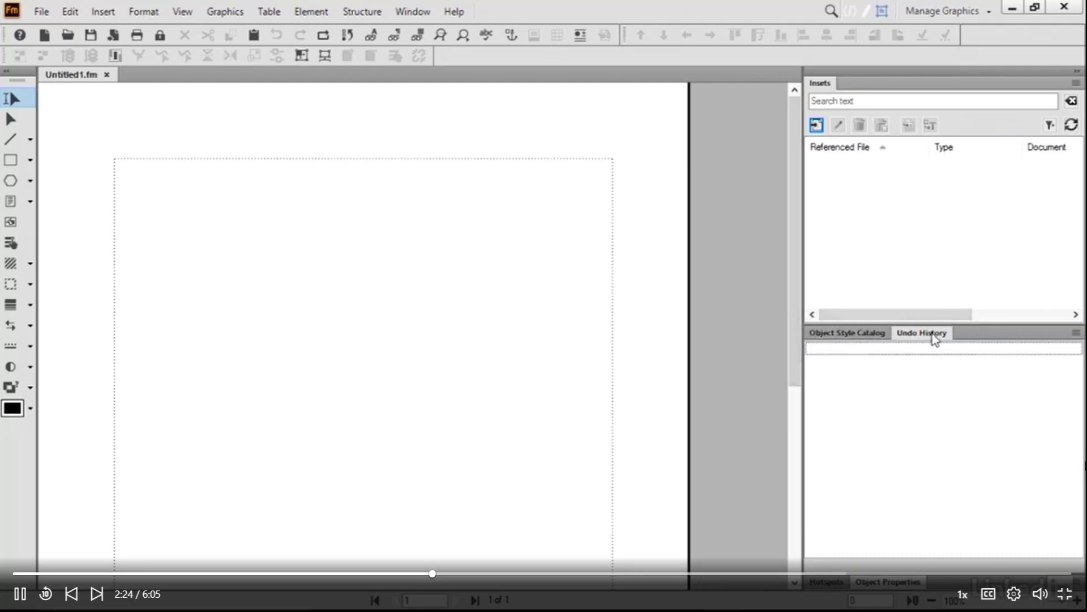
click(854, 336)
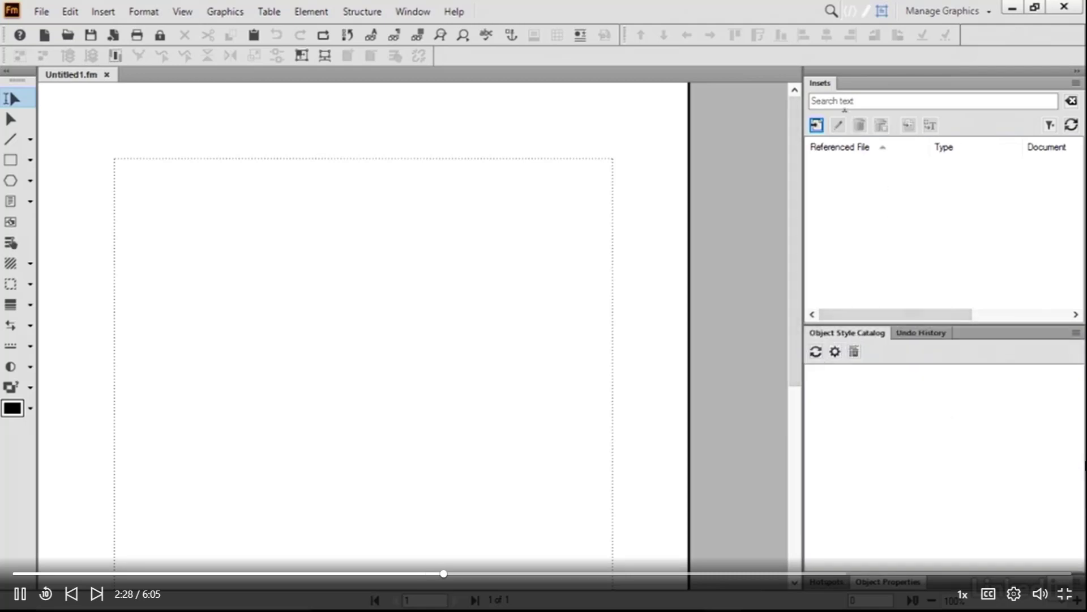
Step: Group the Insets pod with Object Style Catalog and Undo History, and view the pods in the combined group
drag(822, 83, 839, 339)
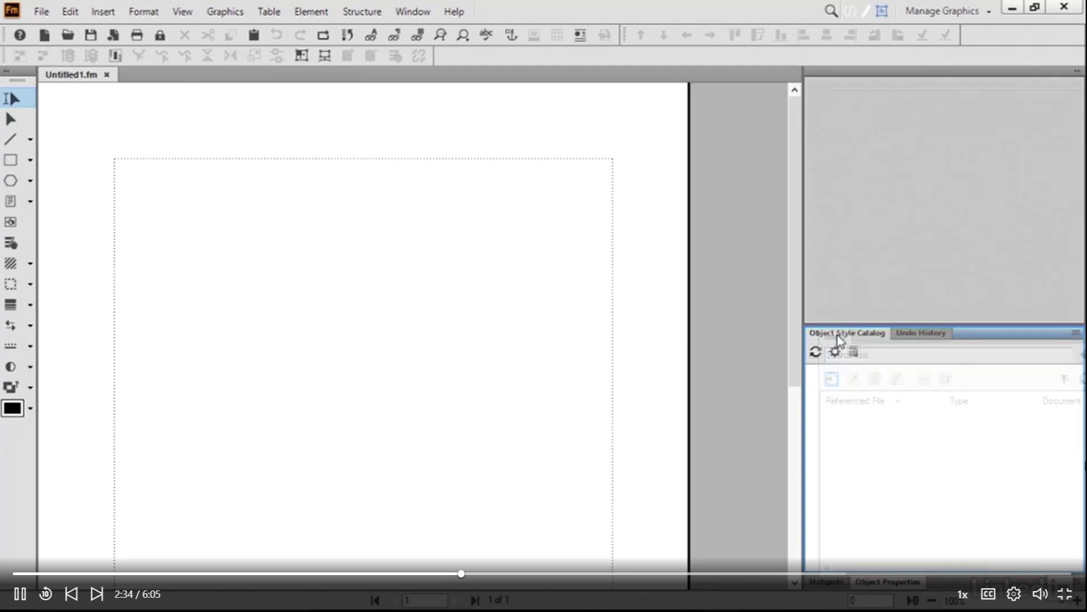
drag(838, 339, 833, 577)
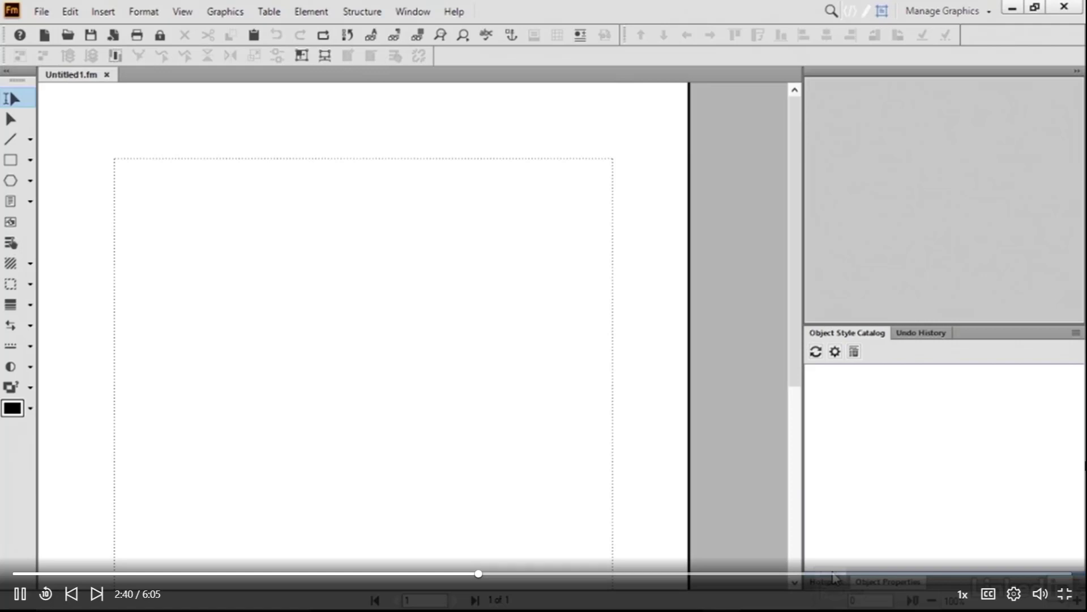
drag(833, 576, 832, 339)
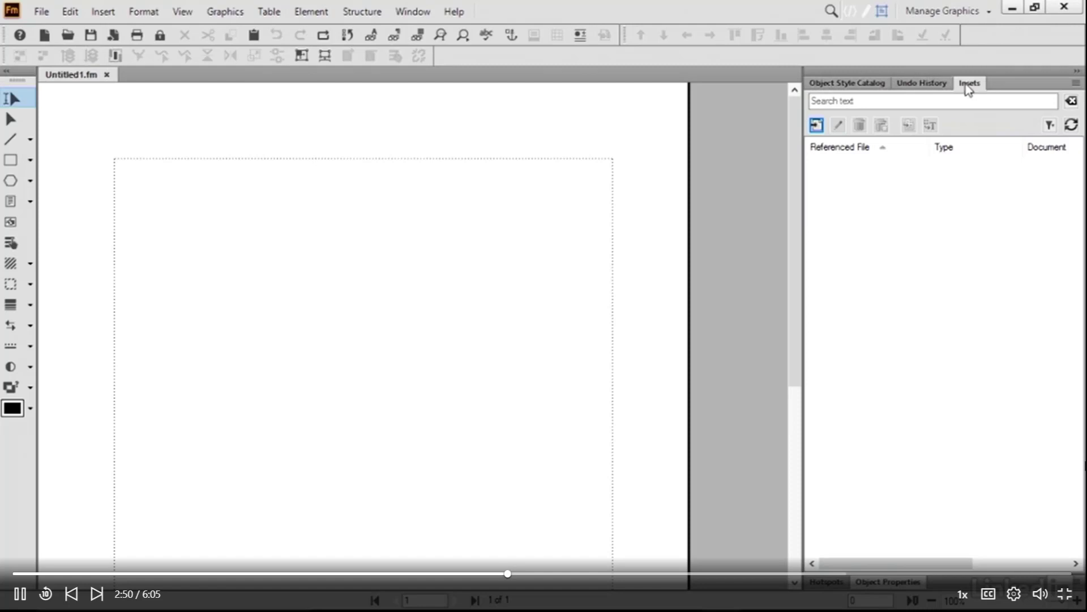
click(841, 85)
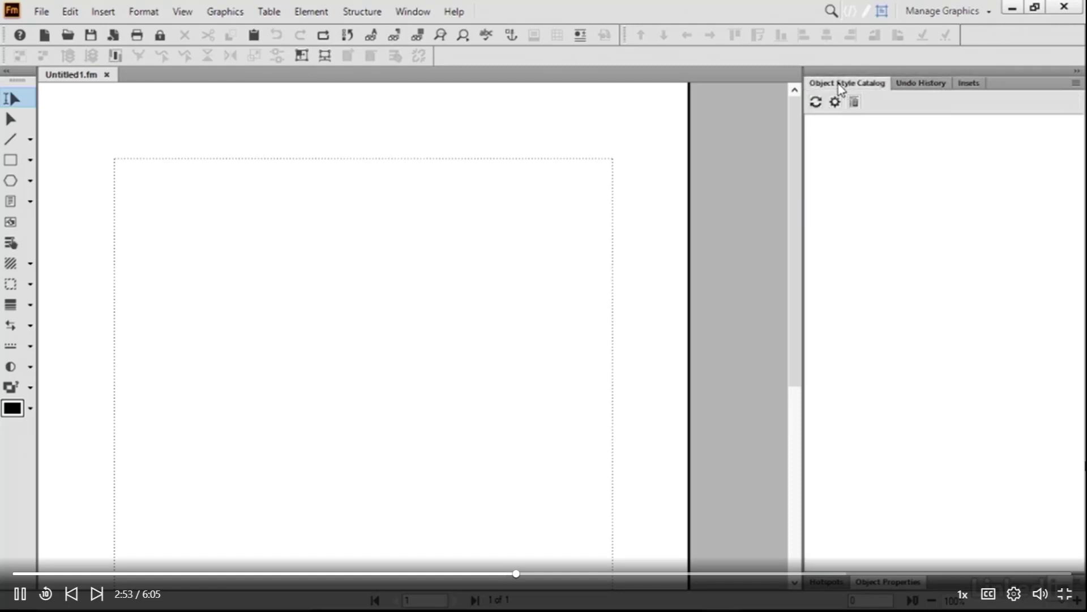
click(920, 87)
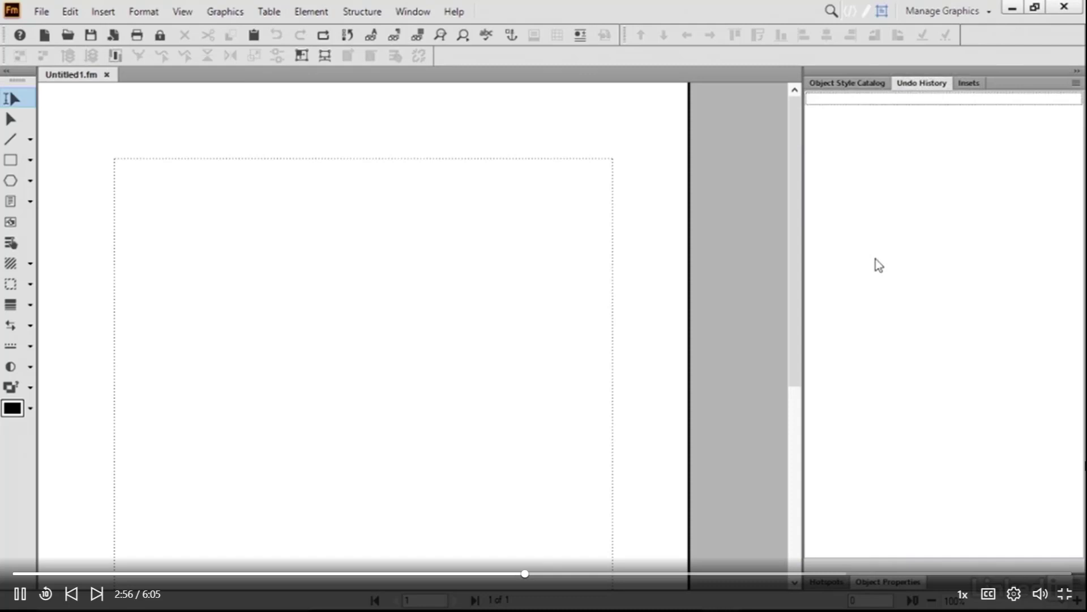
Step: Reset the Manage Graphics workspace to its original layout
click(966, 14)
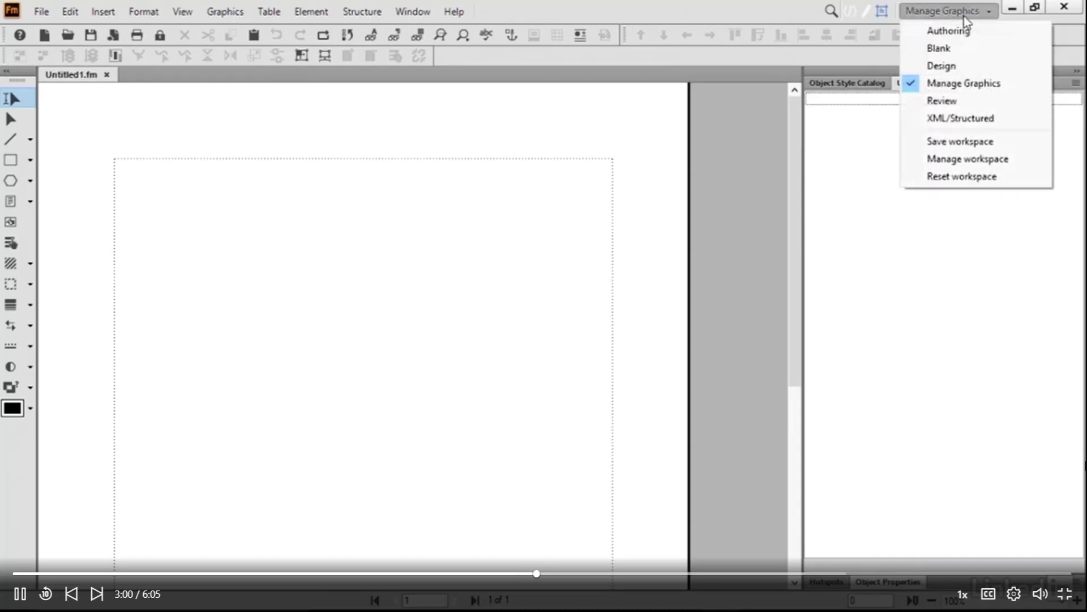
click(966, 179)
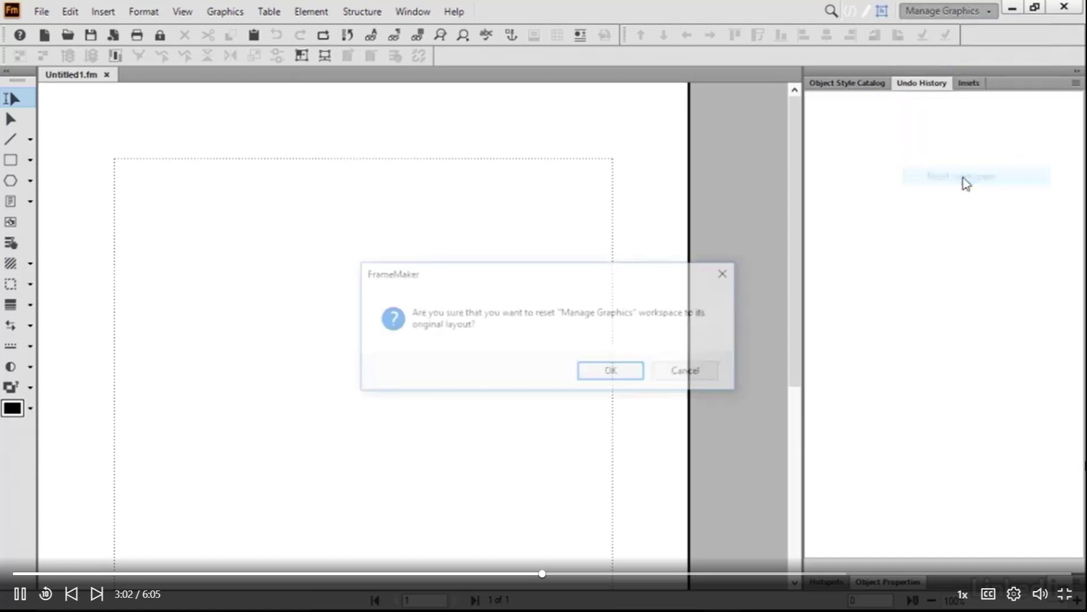
click(613, 372)
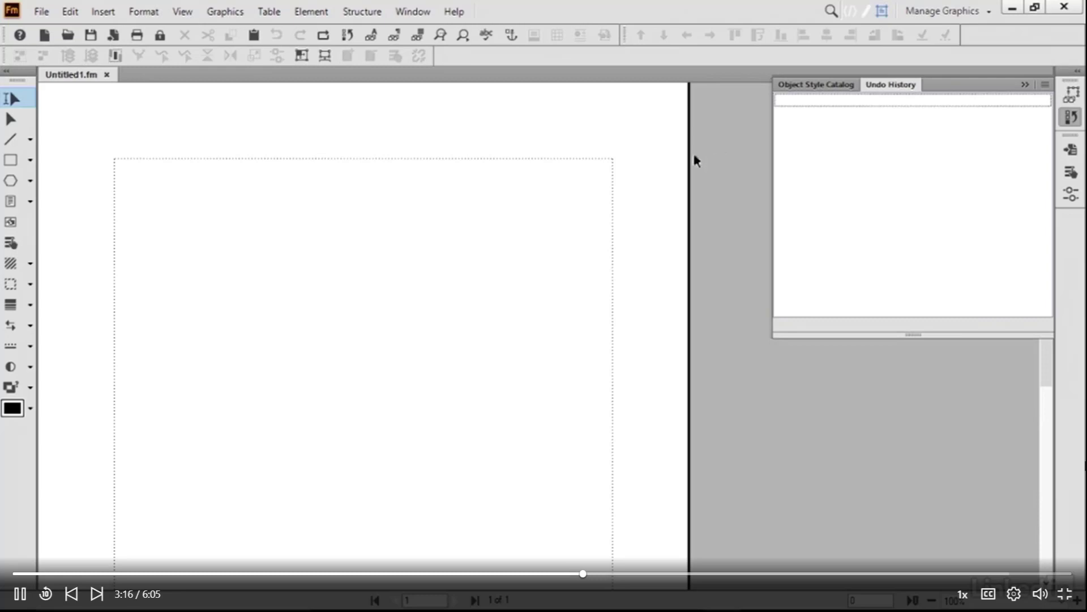
Step: Open the Fonts pod and undock it from its pod group as a floating window
click(183, 16)
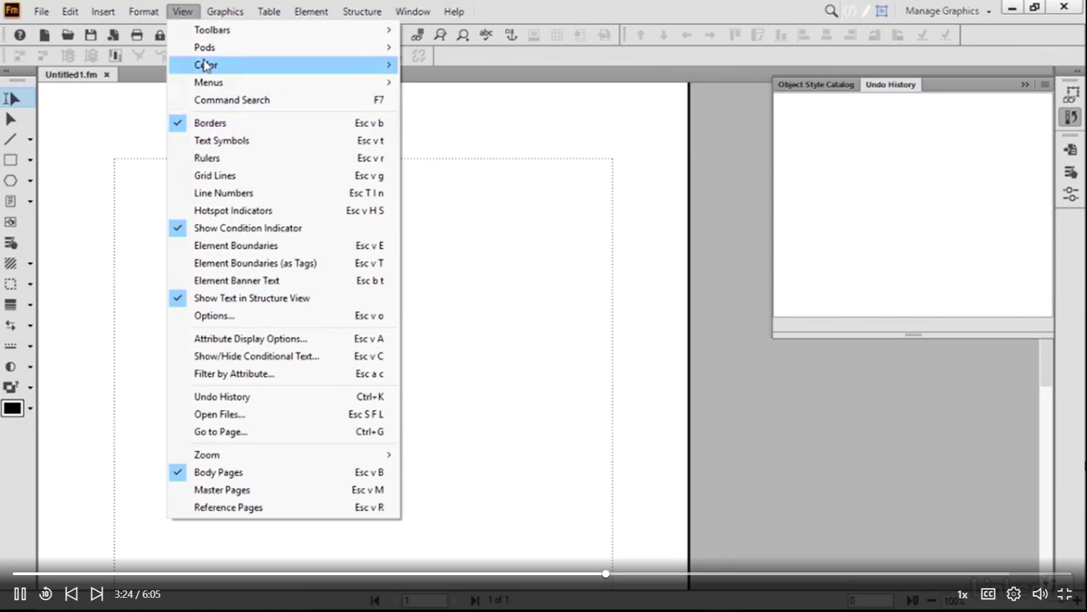
mouse_move(226, 48)
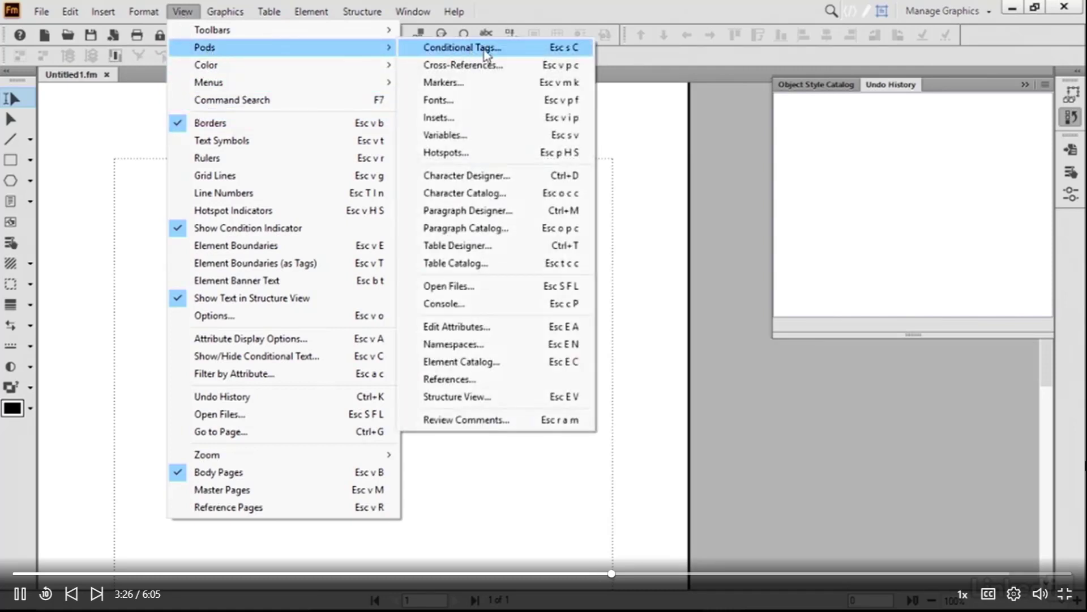
click(437, 102)
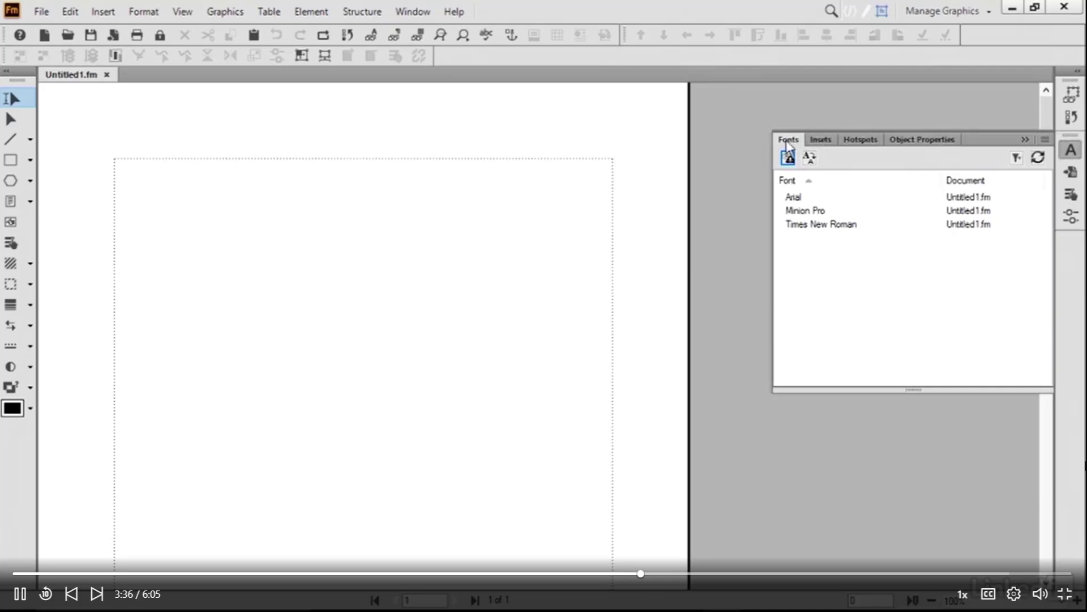
drag(788, 140, 792, 408)
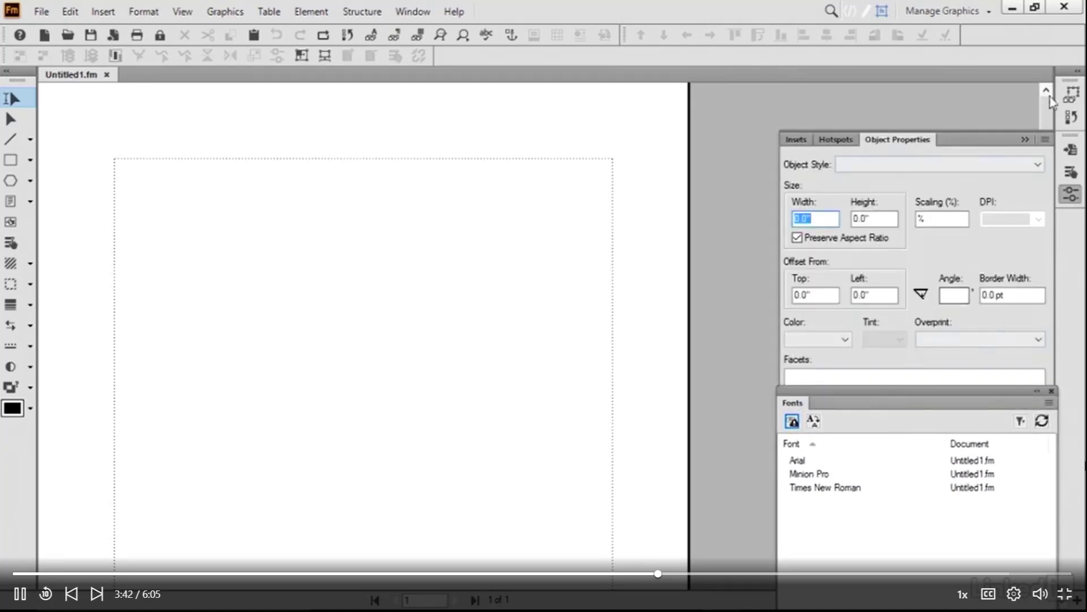
Step: Expand the docked pods and dock the Fonts pod as its own group above Object Style Catalog and Undo History
click(1074, 74)
click(1072, 79)
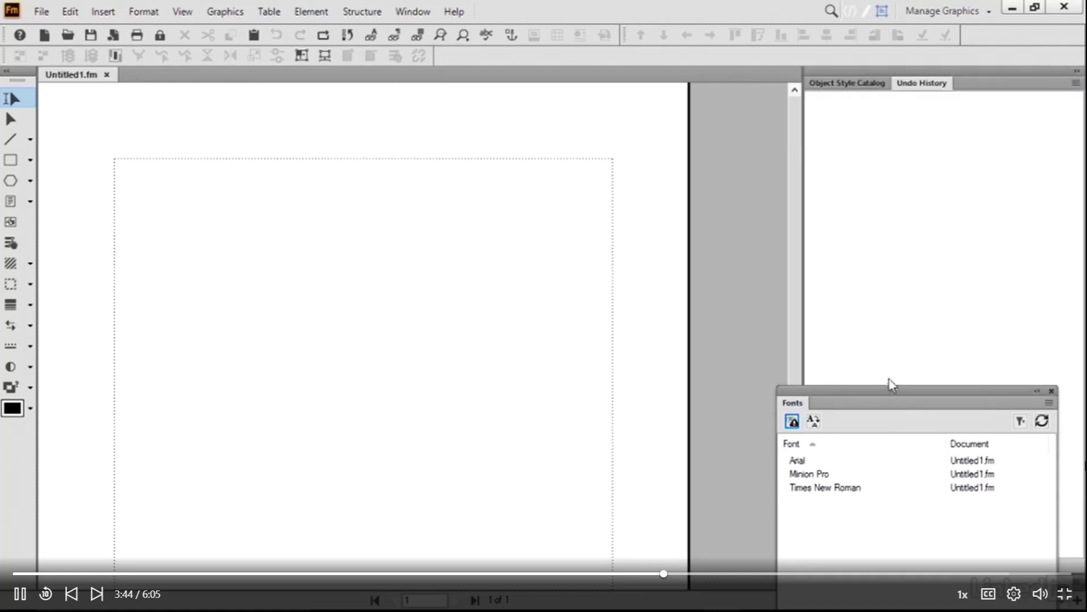
drag(888, 389, 917, 86)
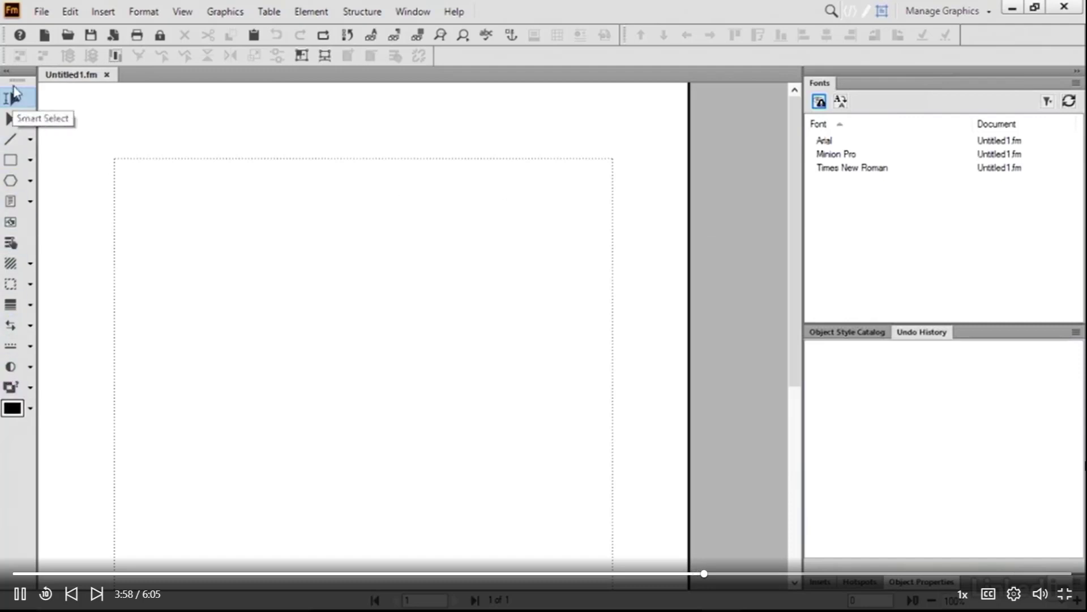
Step: Move the vertical graphics toolbar across the document so it docks alongside the expanded pods
drag(16, 85, 521, 55)
drag(557, 37, 784, 105)
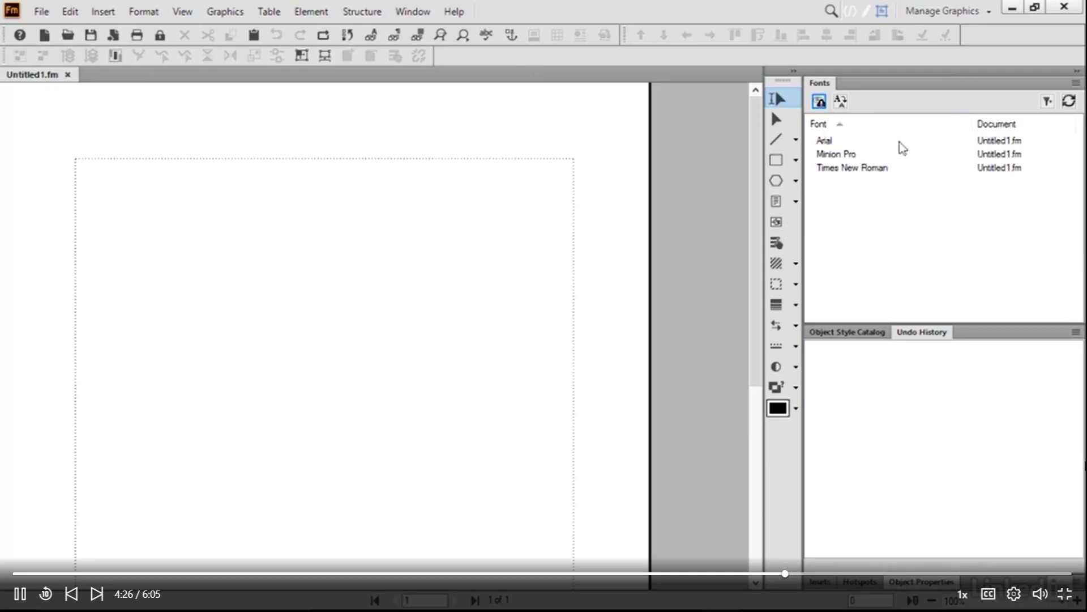
Step: Save the current layout as a new workspace named Custom Graphics
click(945, 11)
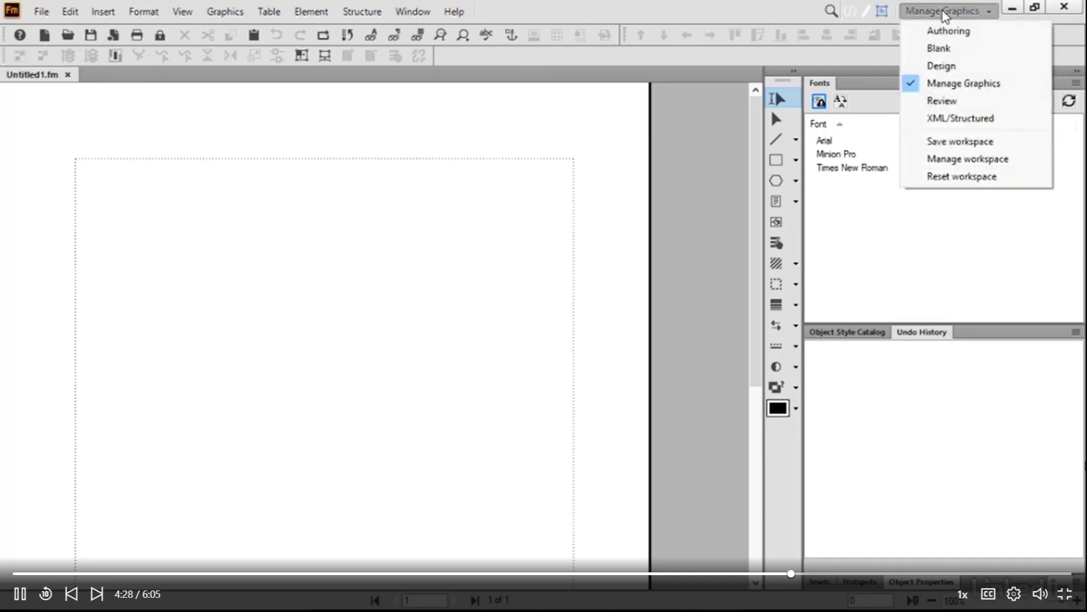
click(955, 145)
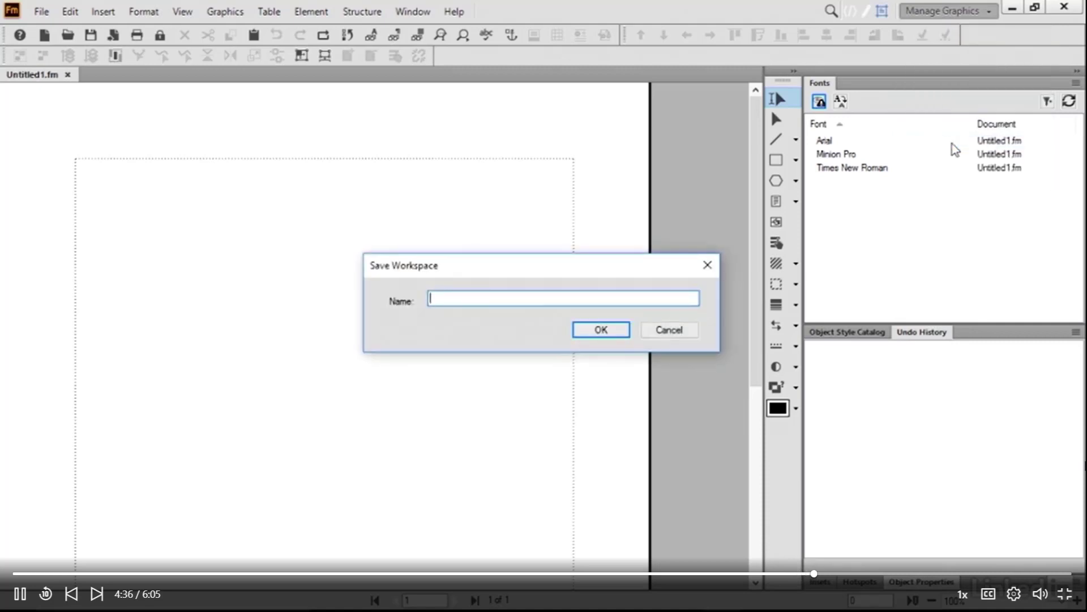
text(CustomGraphics)
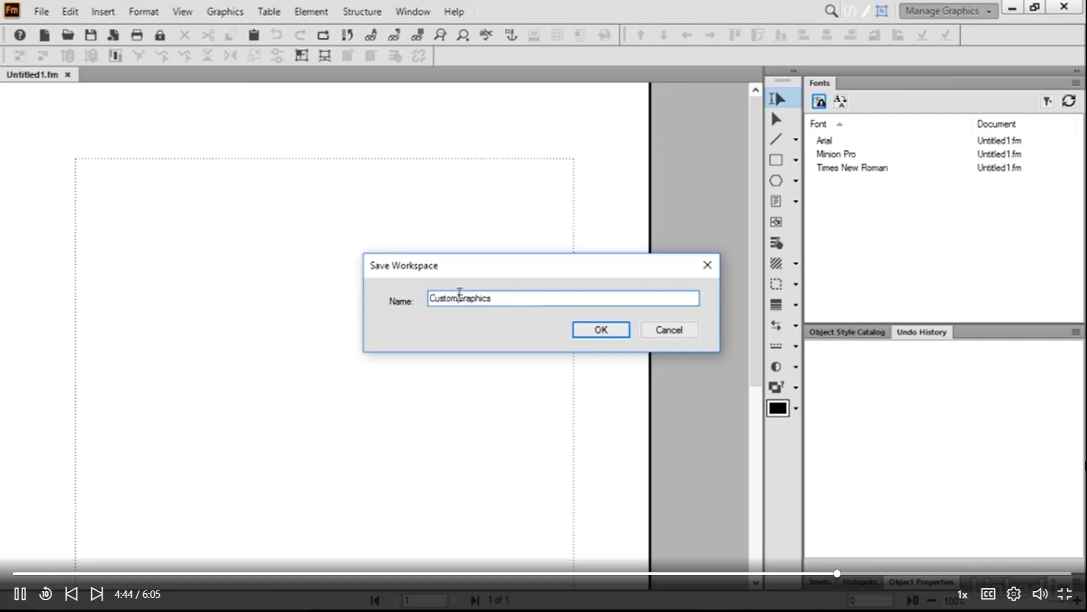
click(459, 293)
click(601, 329)
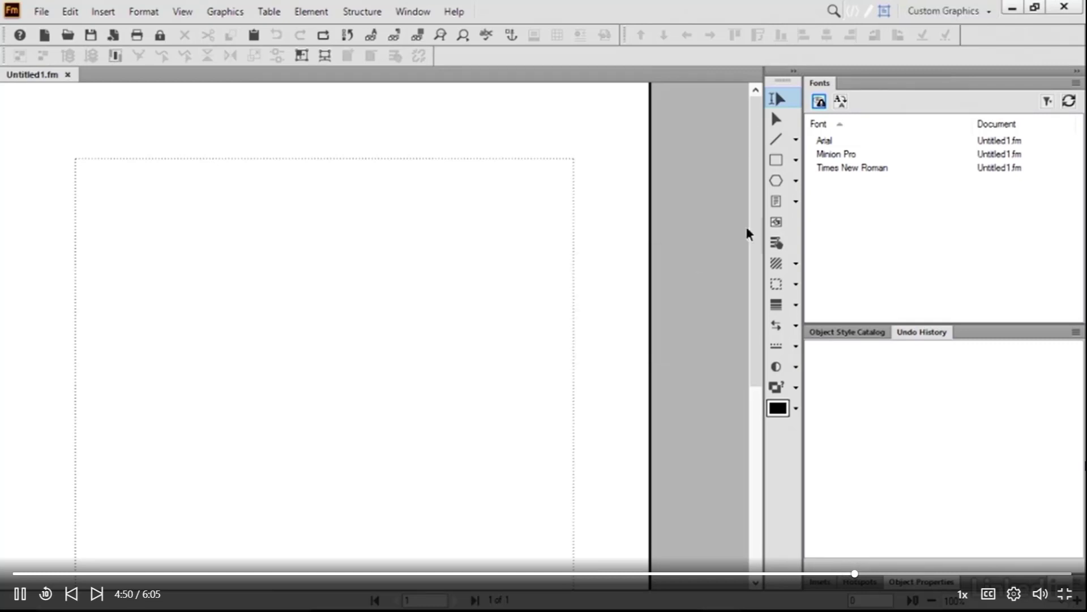
Step: Rename the saved Custom Graphics workspace as DR Custom Graphics and finish managing workspaces
click(974, 16)
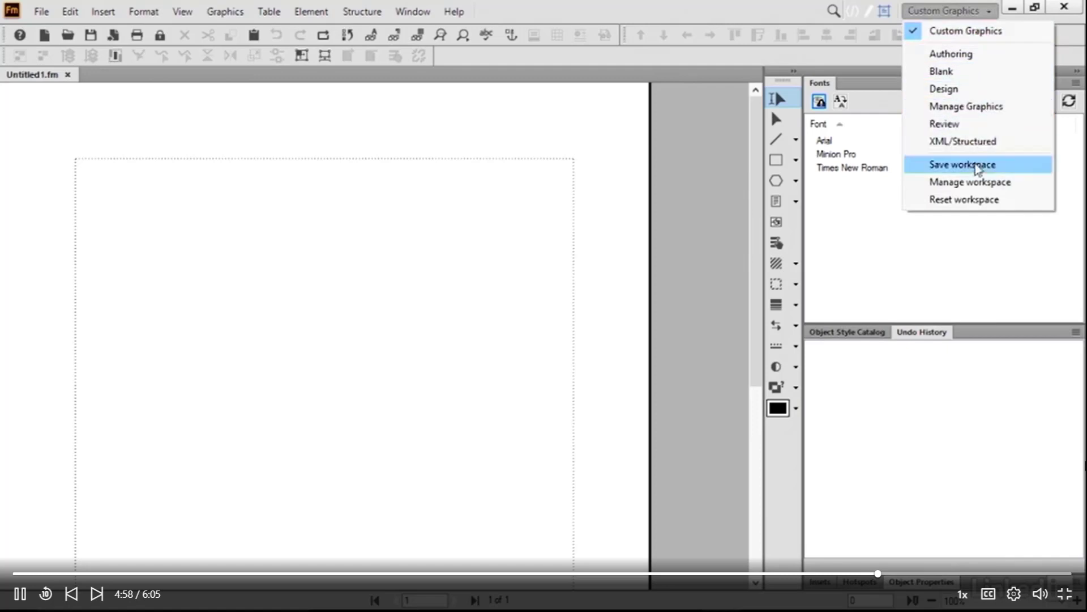
click(978, 182)
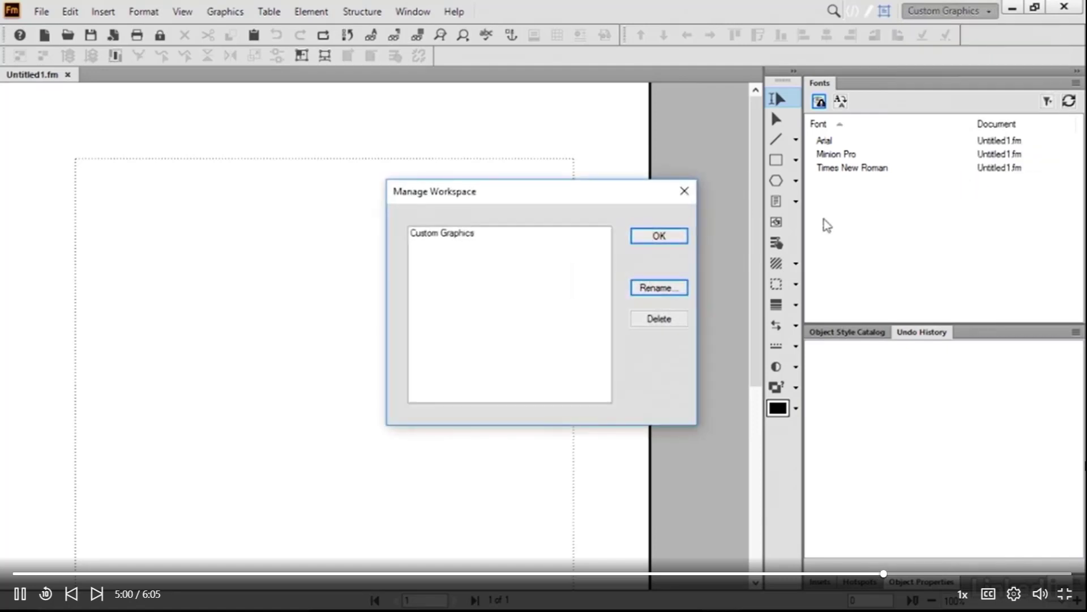
click(460, 236)
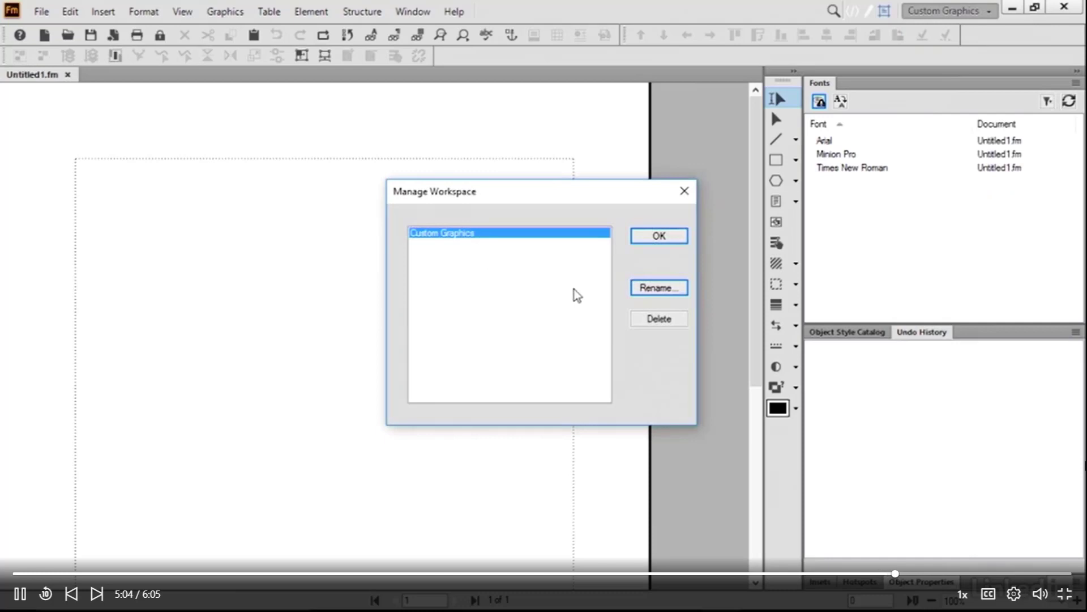
click(656, 290)
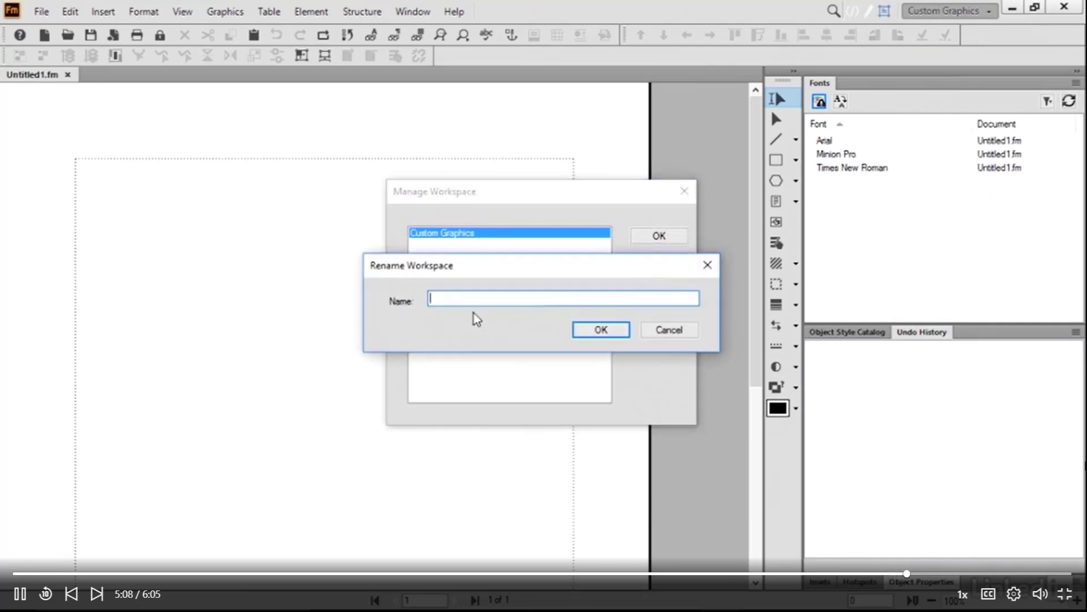
text(DR Custom G)
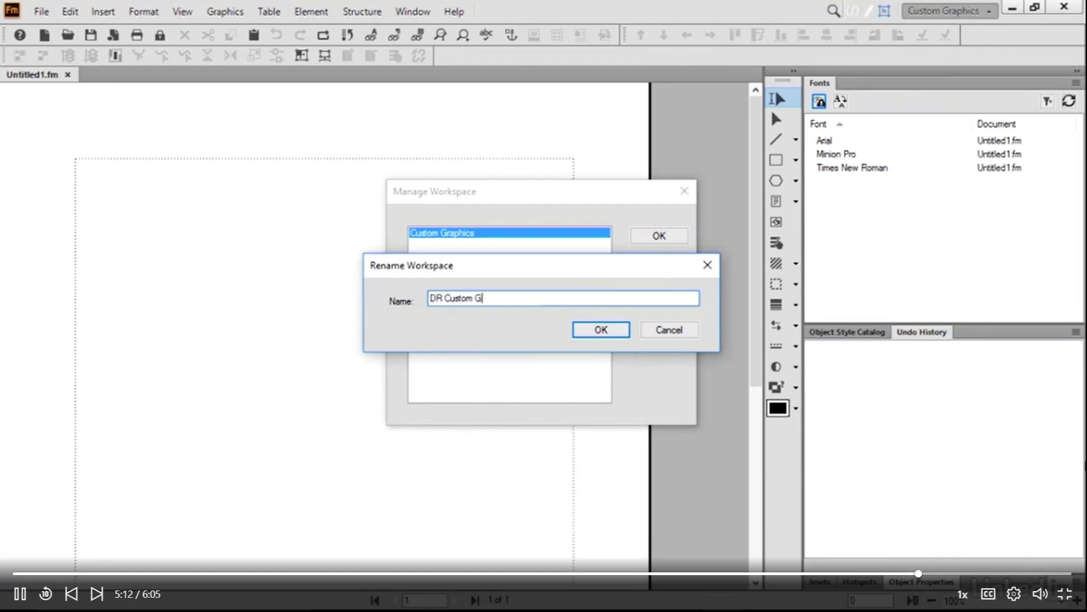
text(raphics)
click(598, 329)
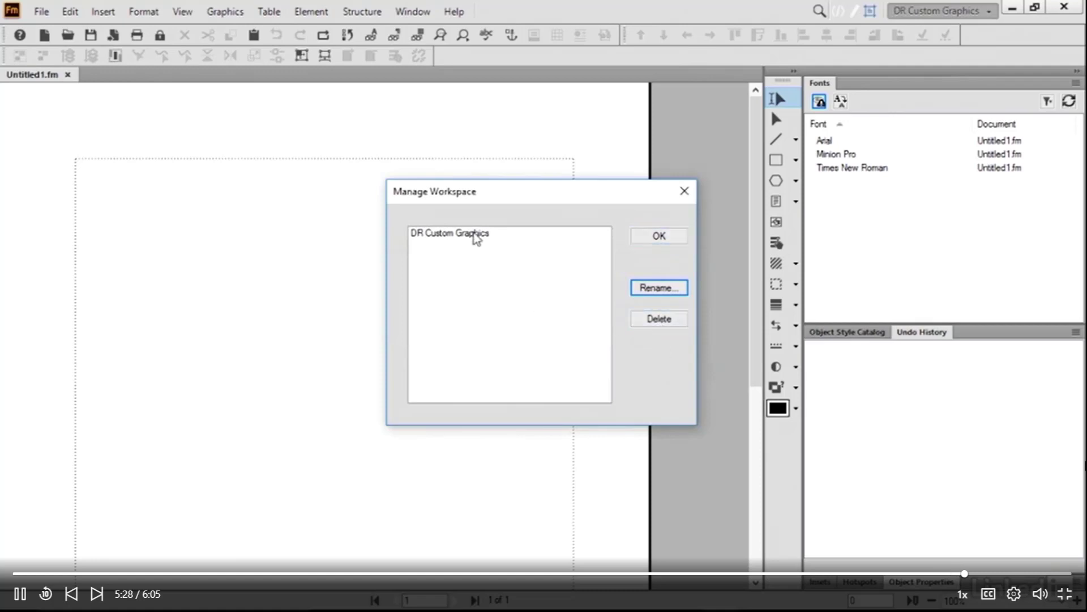
click(474, 232)
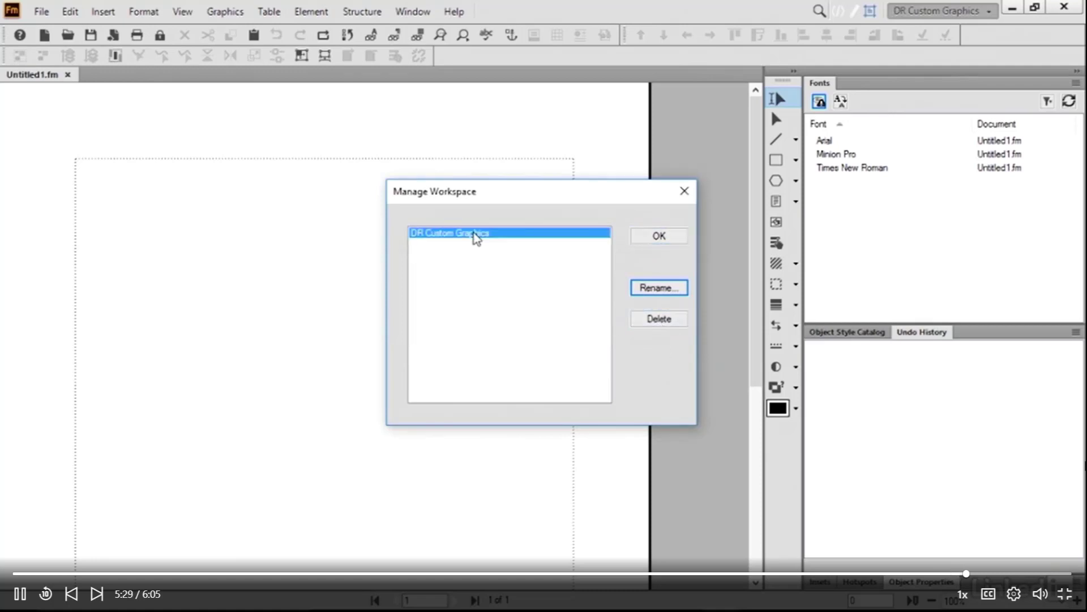
click(651, 239)
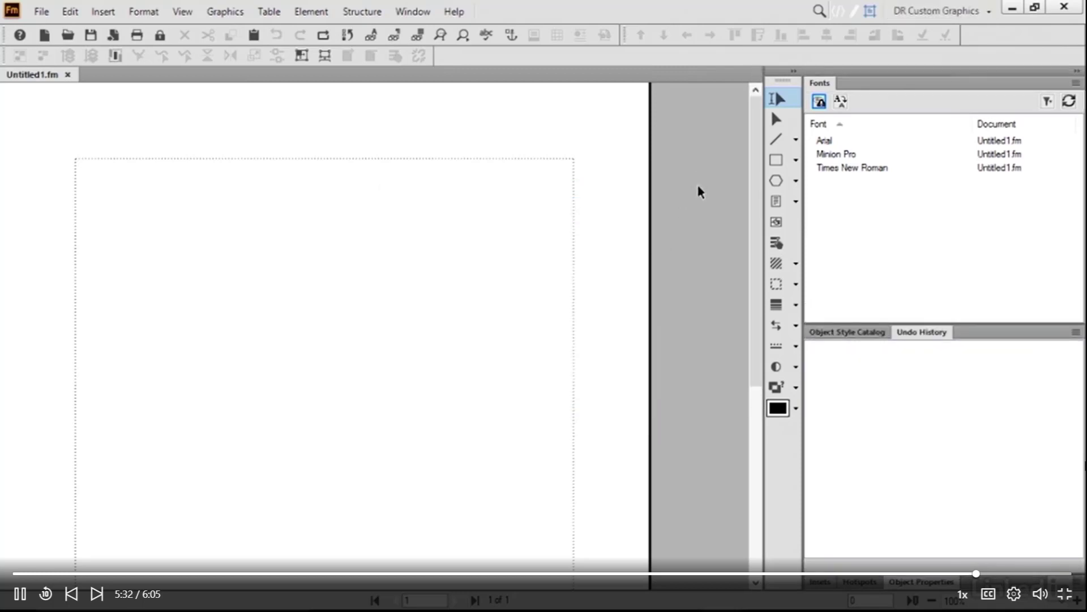
Step: Switch the workspace from DR Custom Graphics to Manage Graphics, and from there to Authoring
click(920, 17)
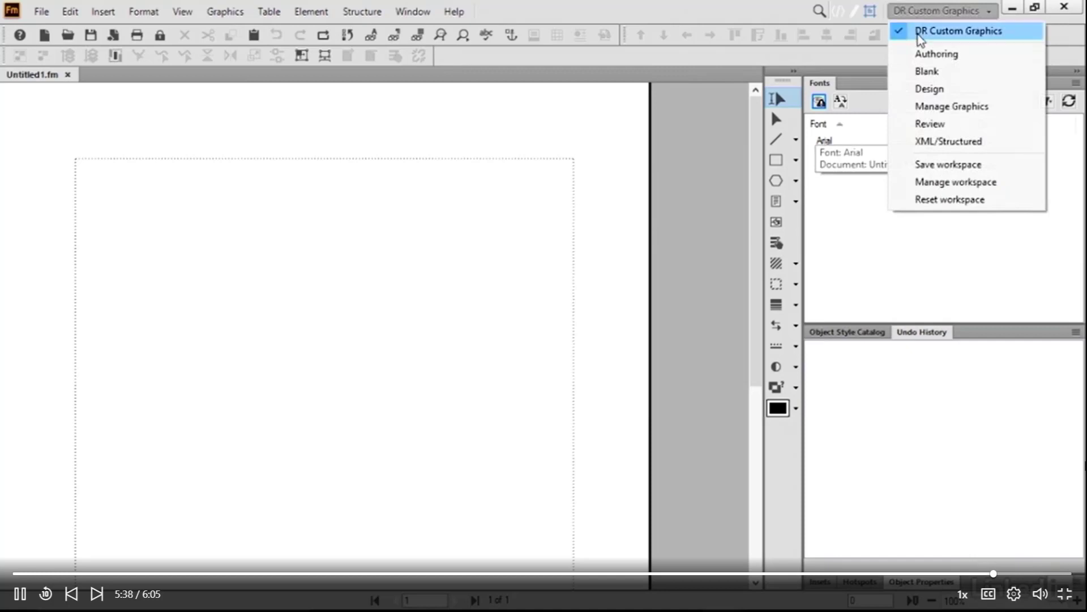
click(933, 107)
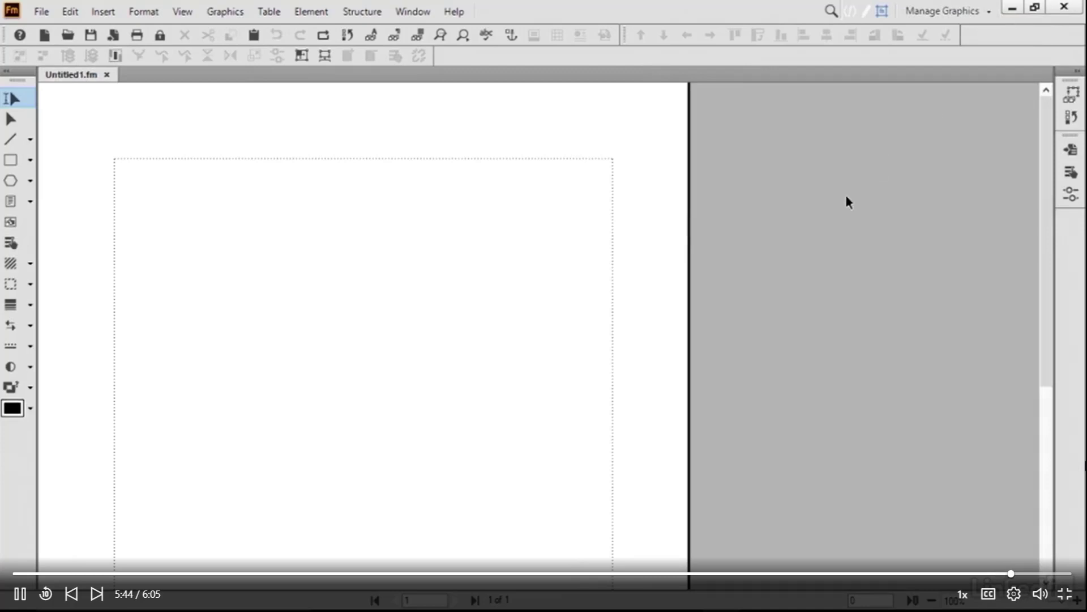
click(942, 11)
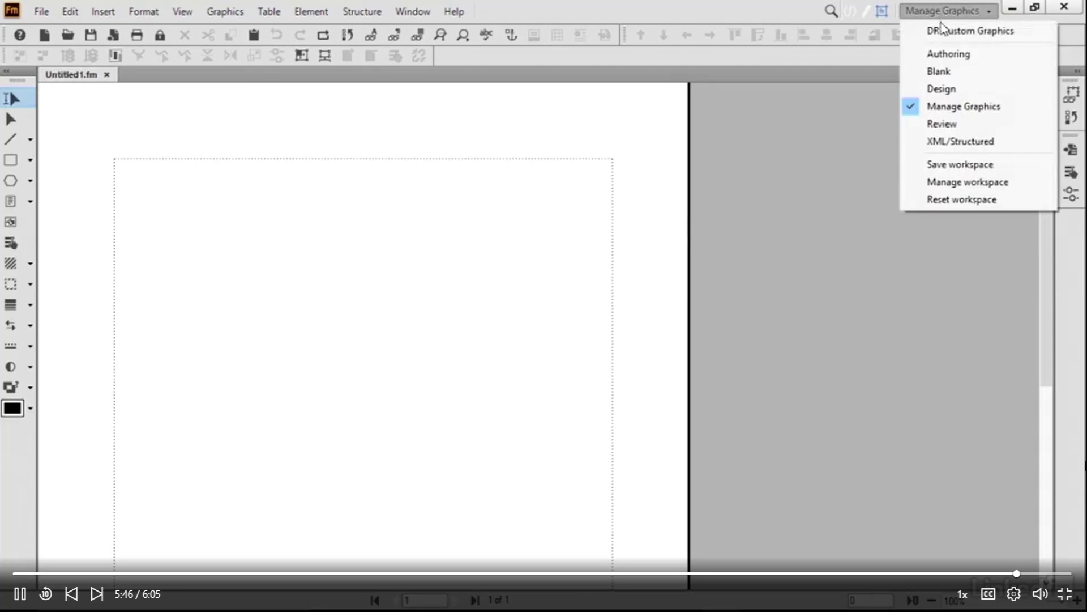
click(945, 55)
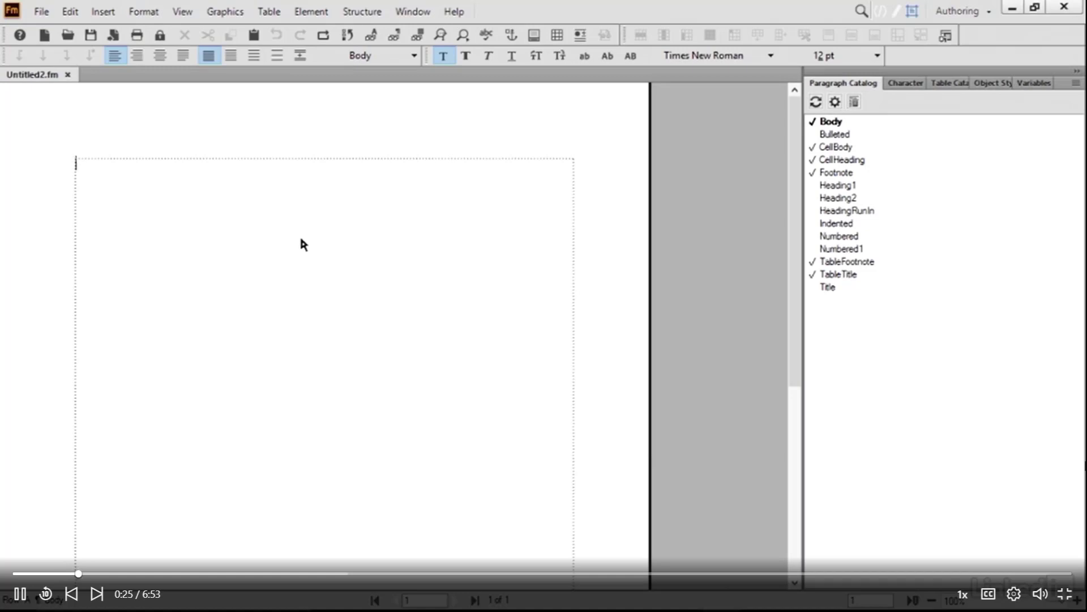
Step: Open the document MF_LibraryTable.fm from the 01_04 folder
click(67, 37)
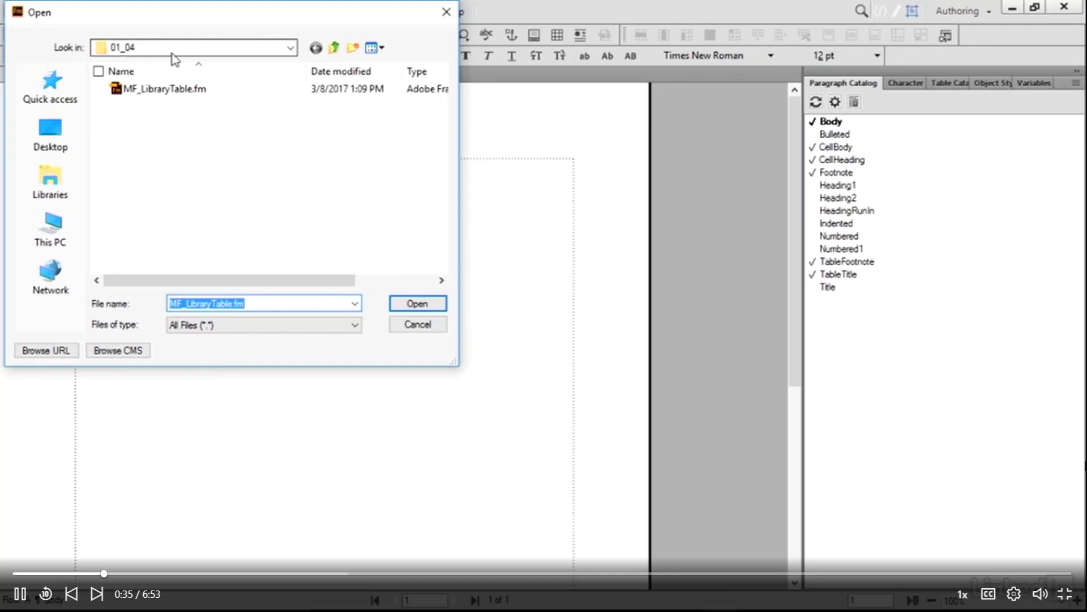
click(154, 93)
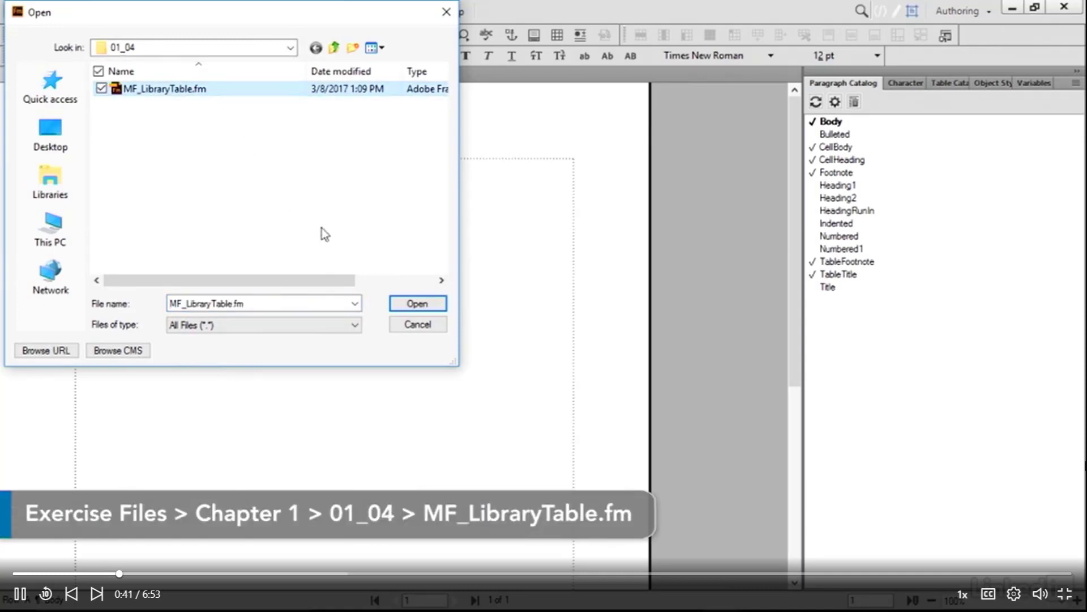
click(417, 304)
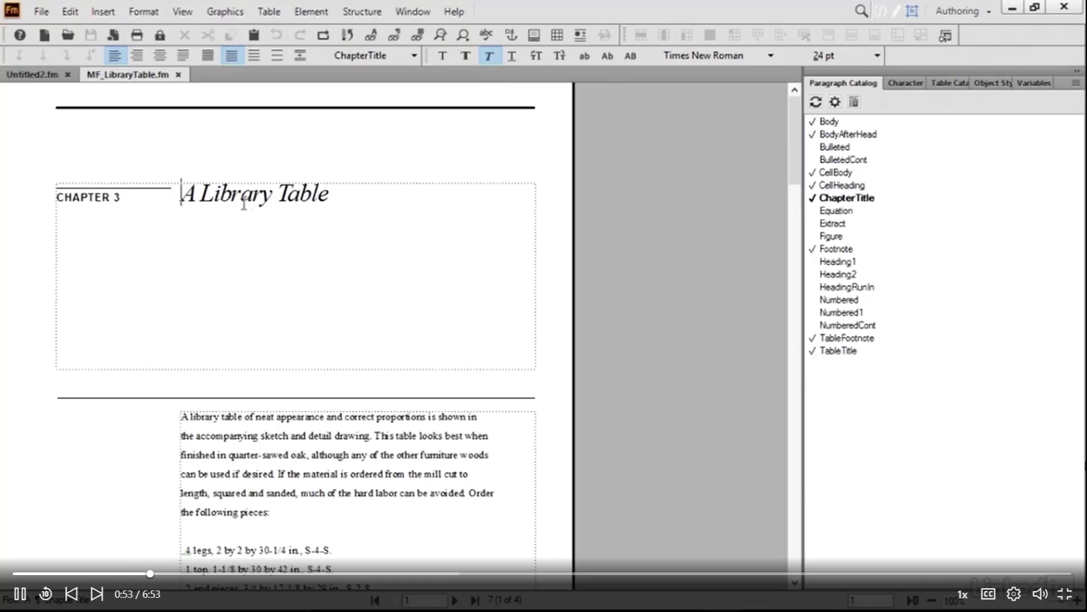
Step: Display the rulers around the page in the MF_LibraryTable.fm document
scroll(576, 259, down, 1)
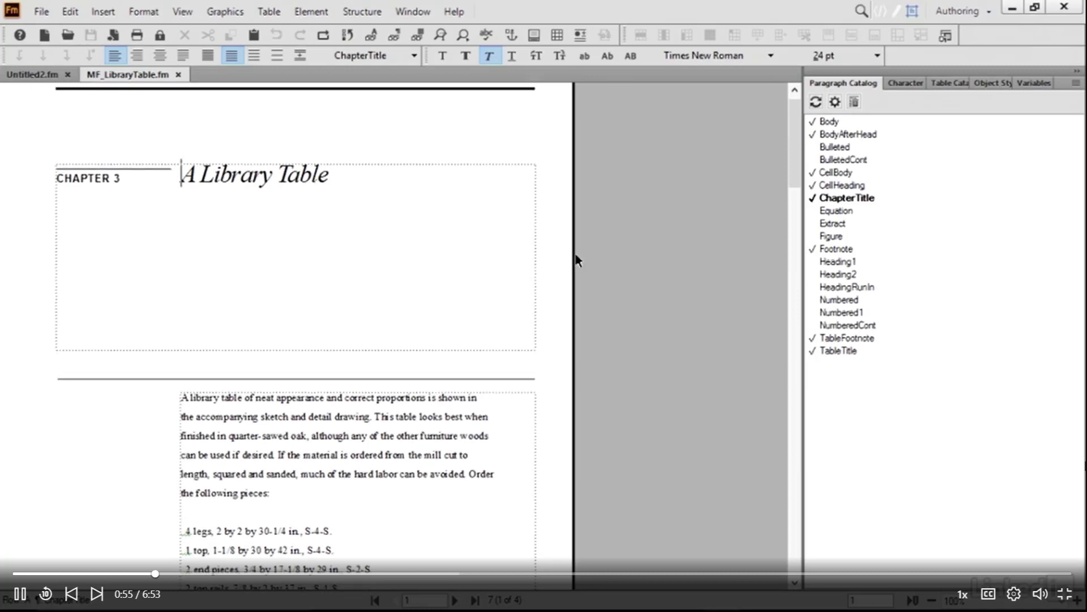
scroll(576, 259, down, 1)
scroll(576, 259, down, 2)
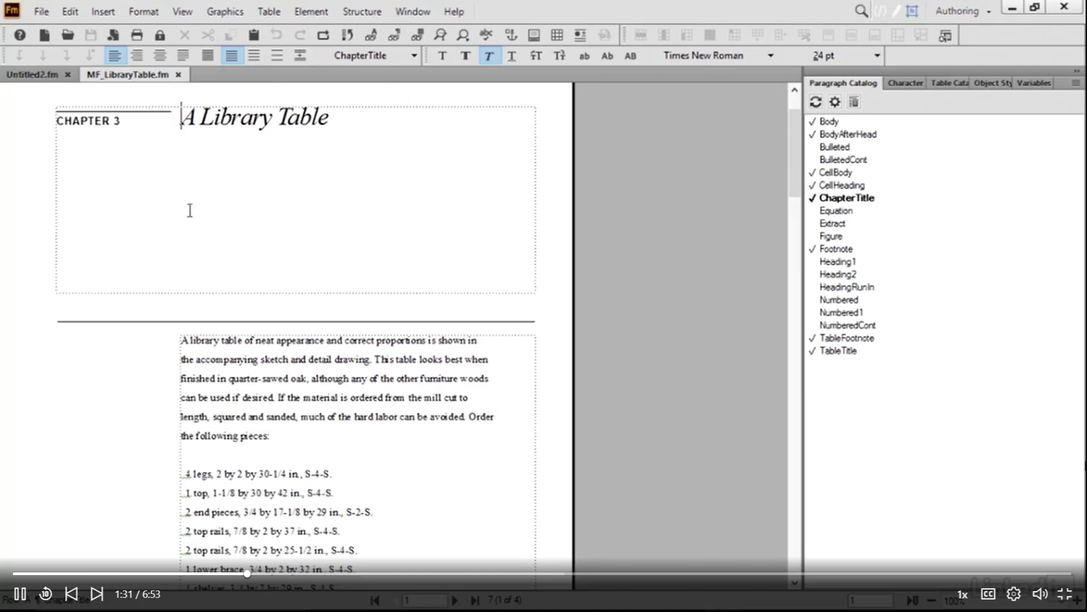
click(183, 12)
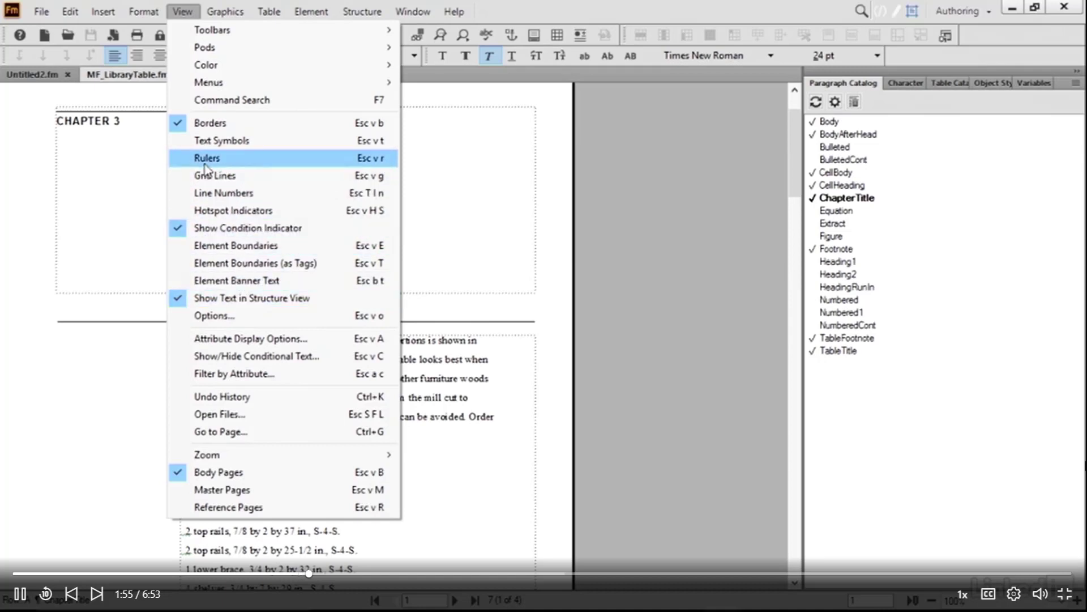
click(207, 161)
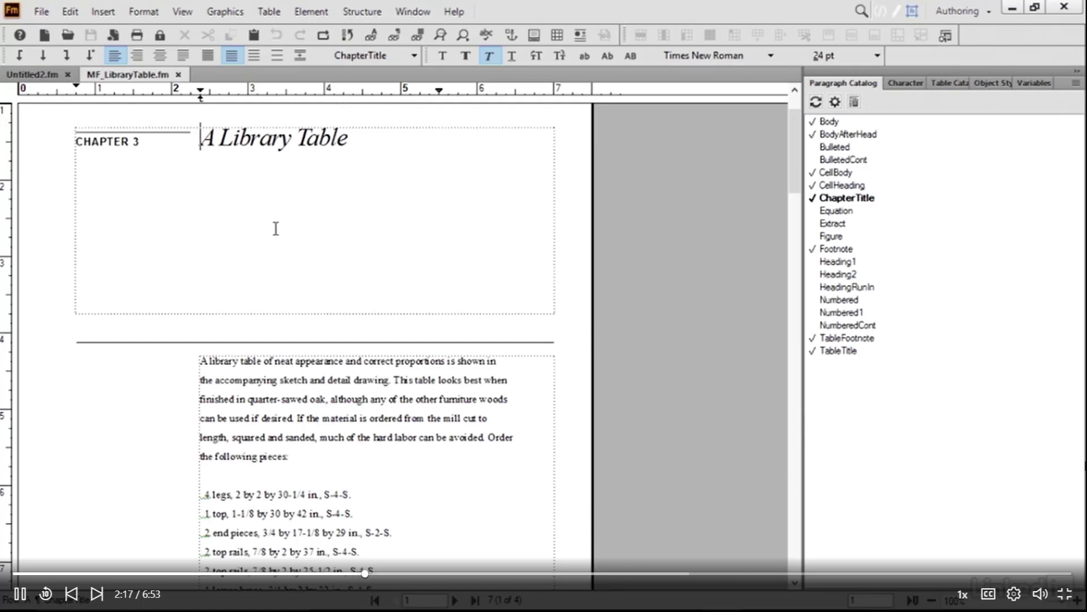
Step: In the document's view options, choose Inch as the display units and Point as the font units
click(191, 15)
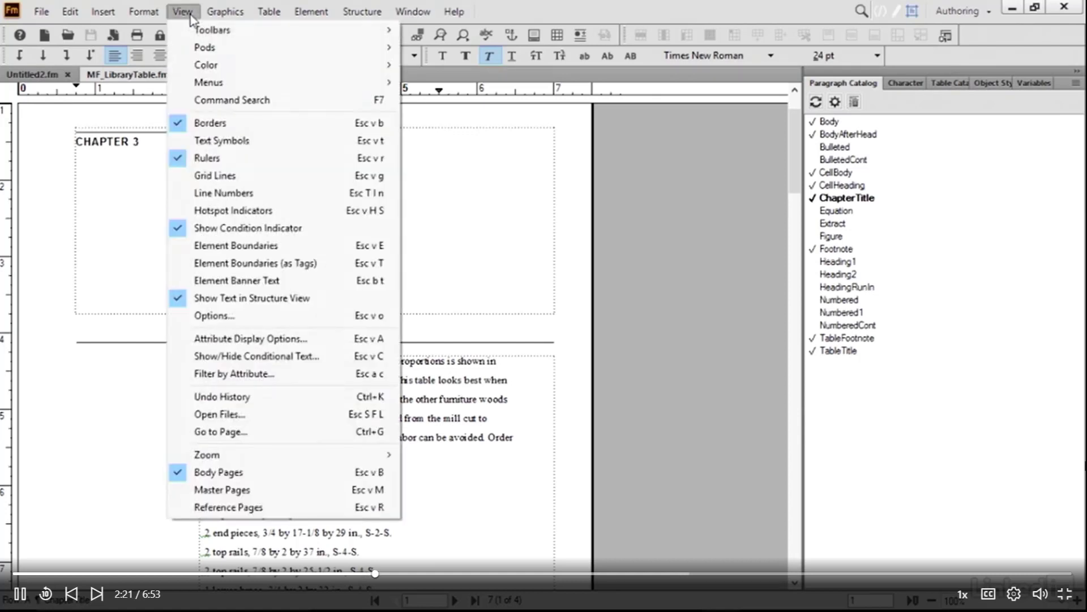
click(199, 316)
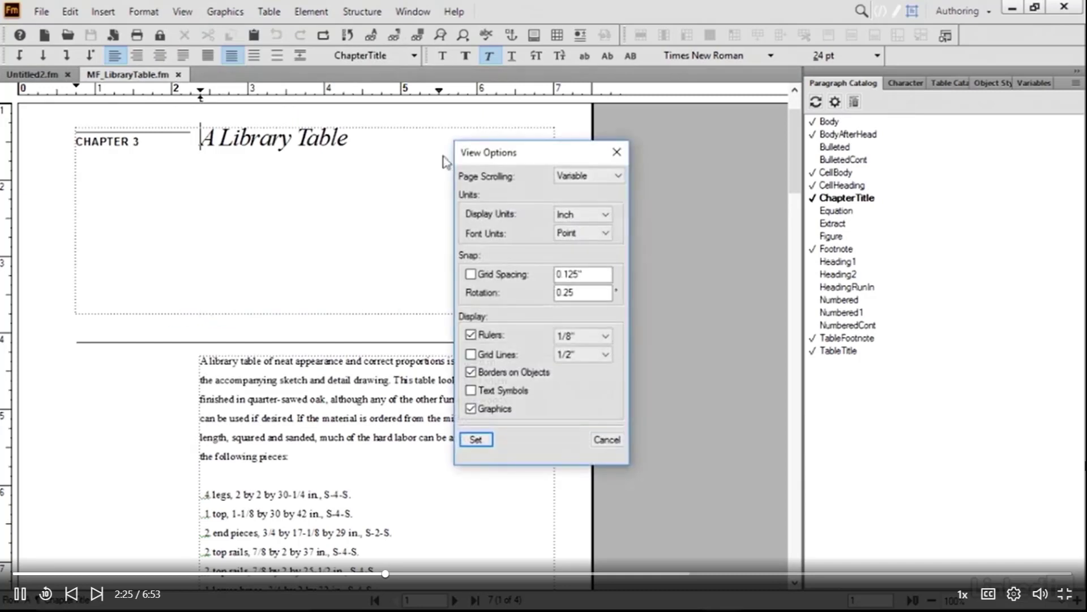
drag(563, 158, 695, 126)
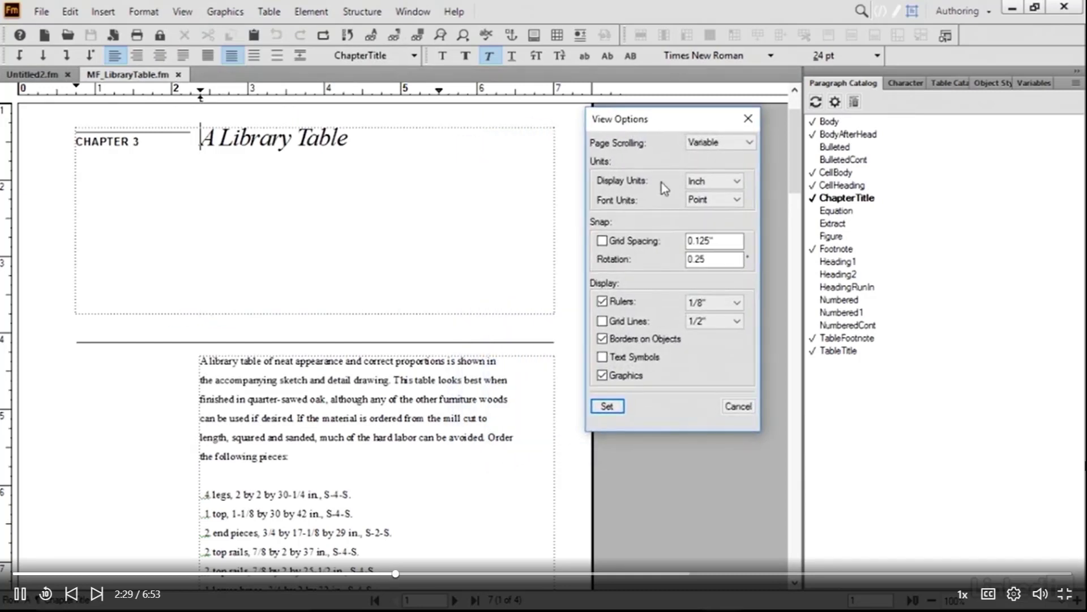
click(723, 190)
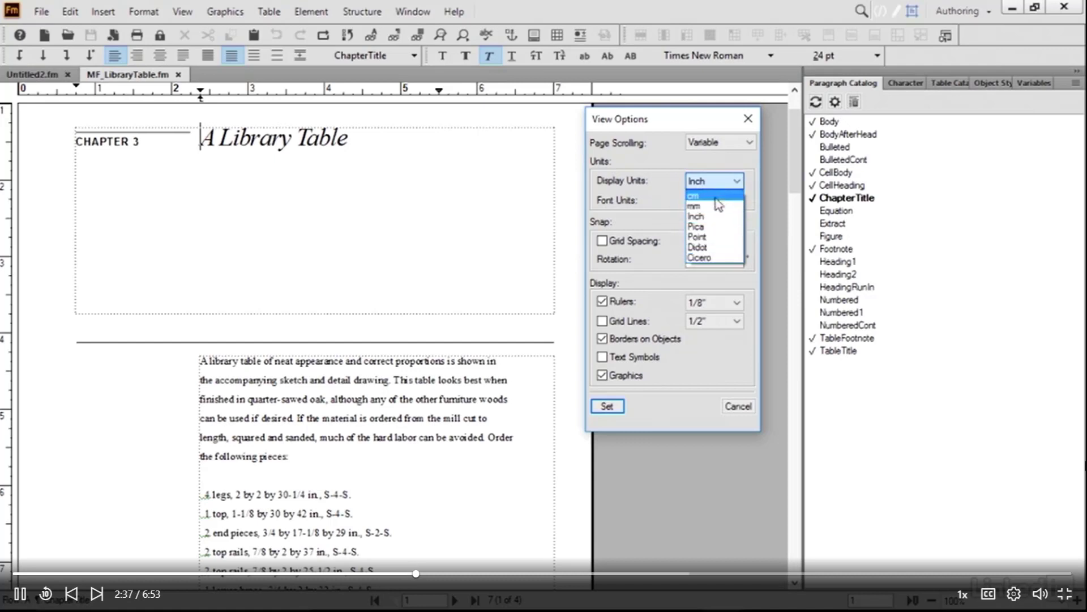
click(715, 217)
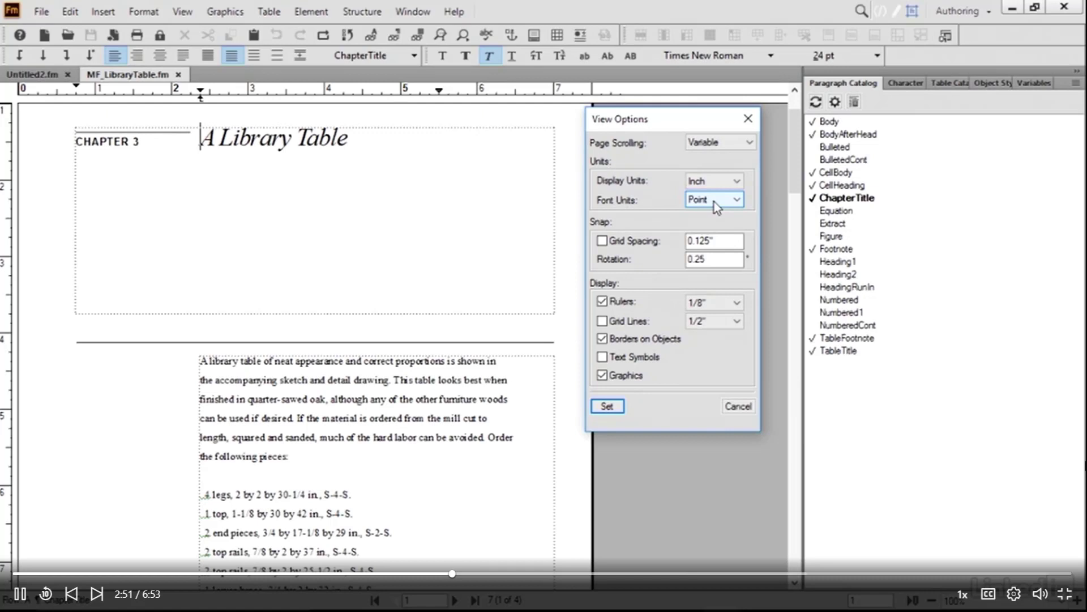
click(715, 201)
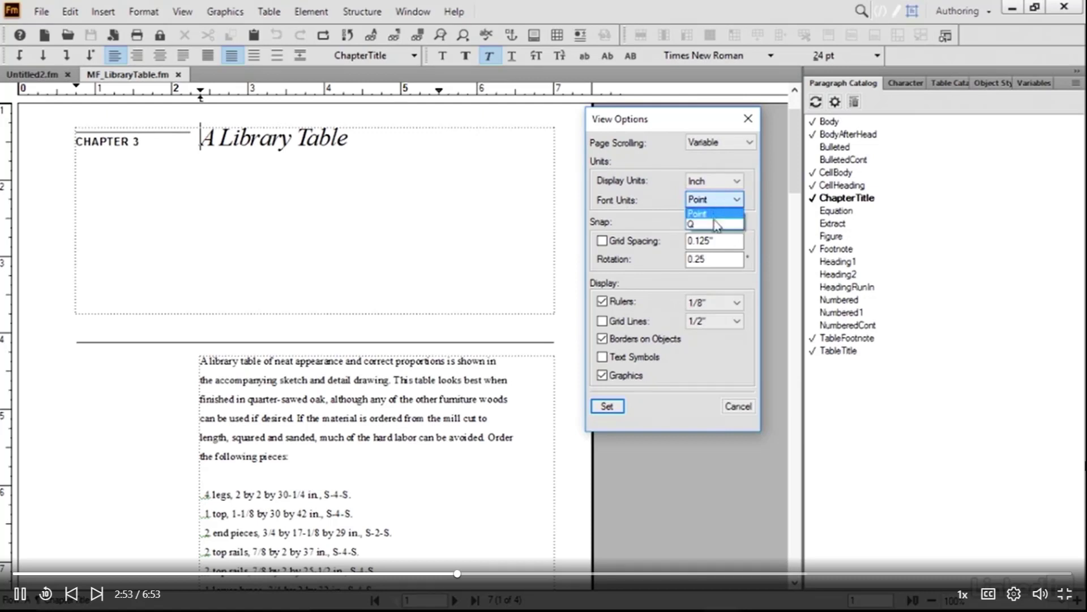
click(710, 203)
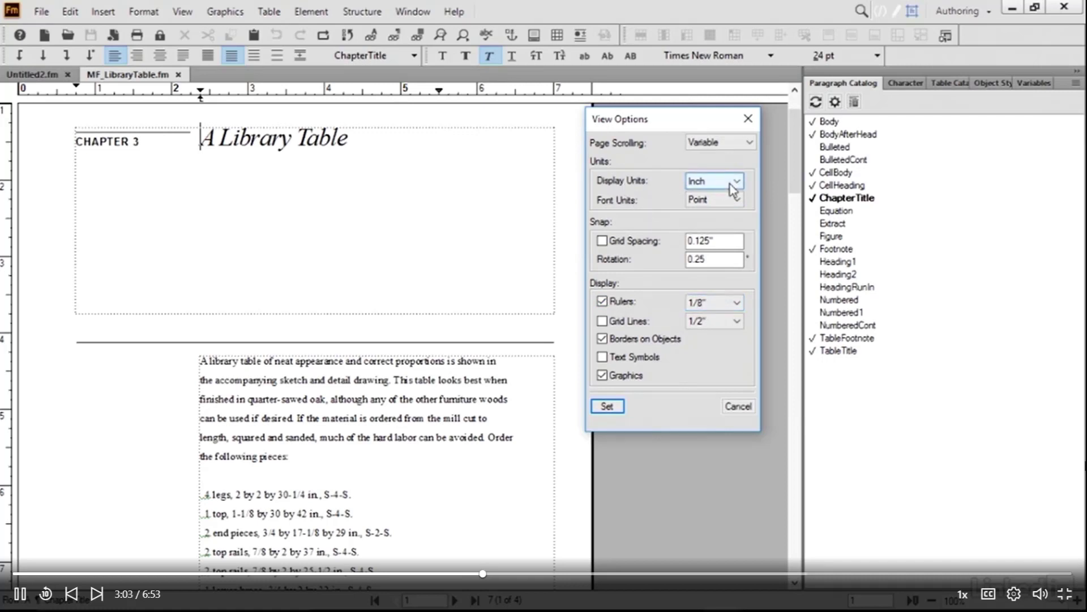
Step: Choose 1/8" ruler divisions, turn on grid lines at 1/2" spacing and apply the view options
click(738, 308)
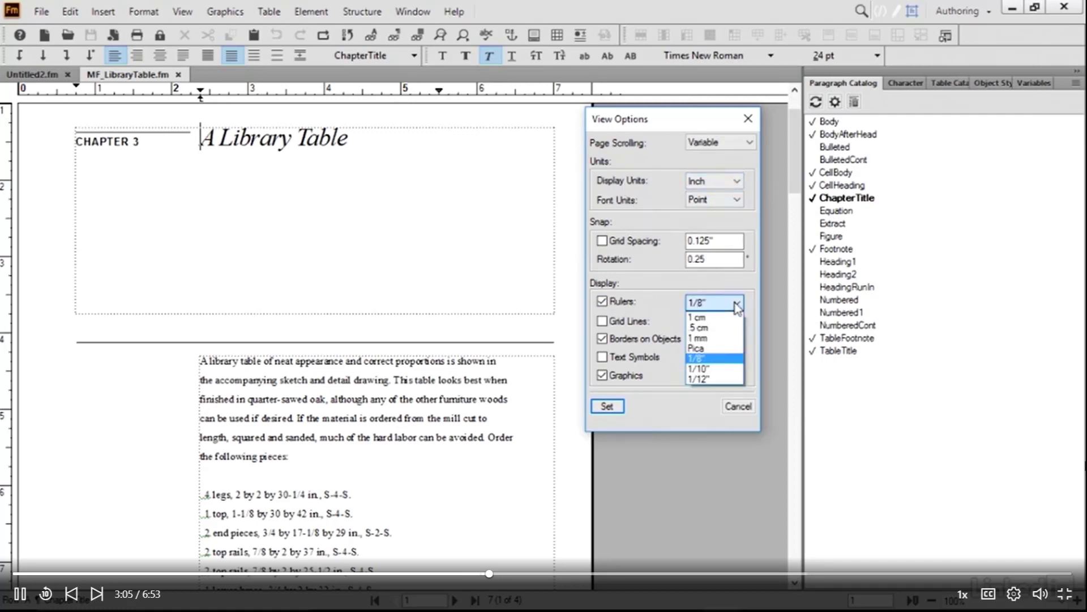
click(716, 359)
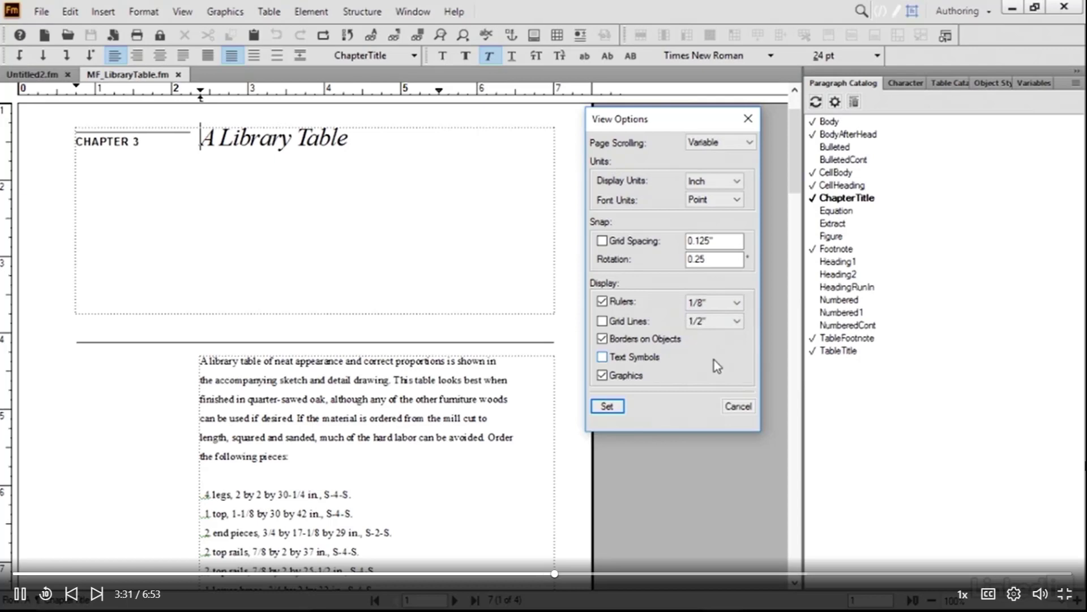
click(603, 323)
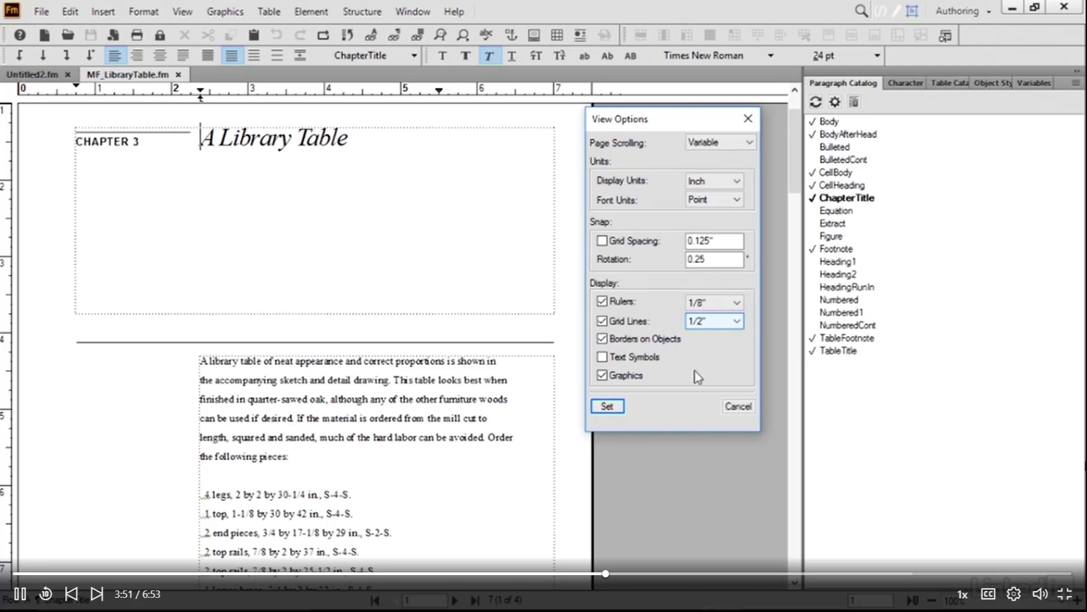
click(607, 406)
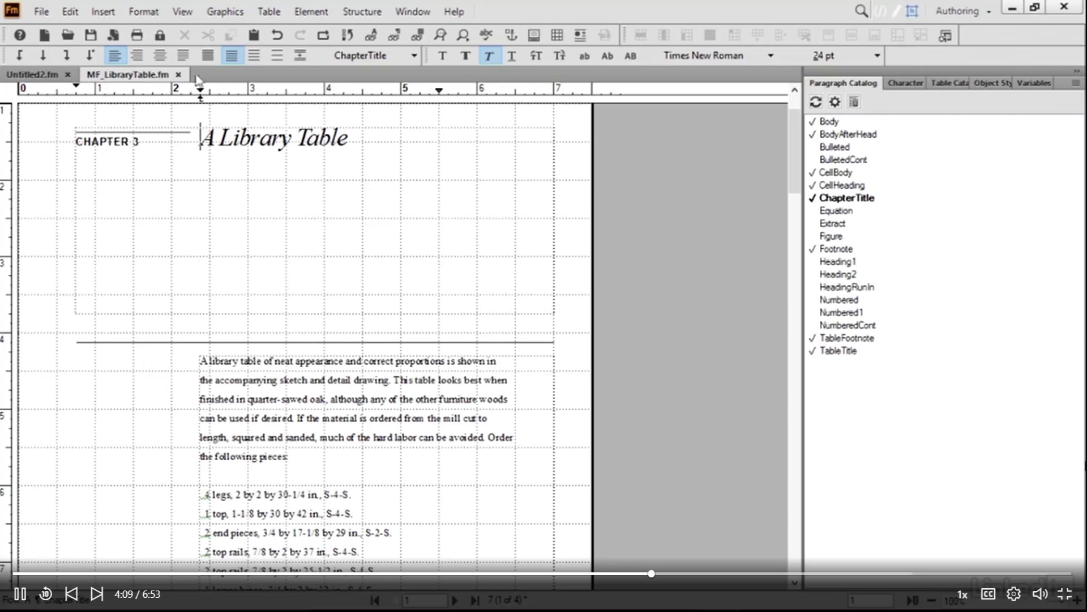
Step: Set the grid line spacing to 1/4" in the view options and apply it to the document
click(184, 12)
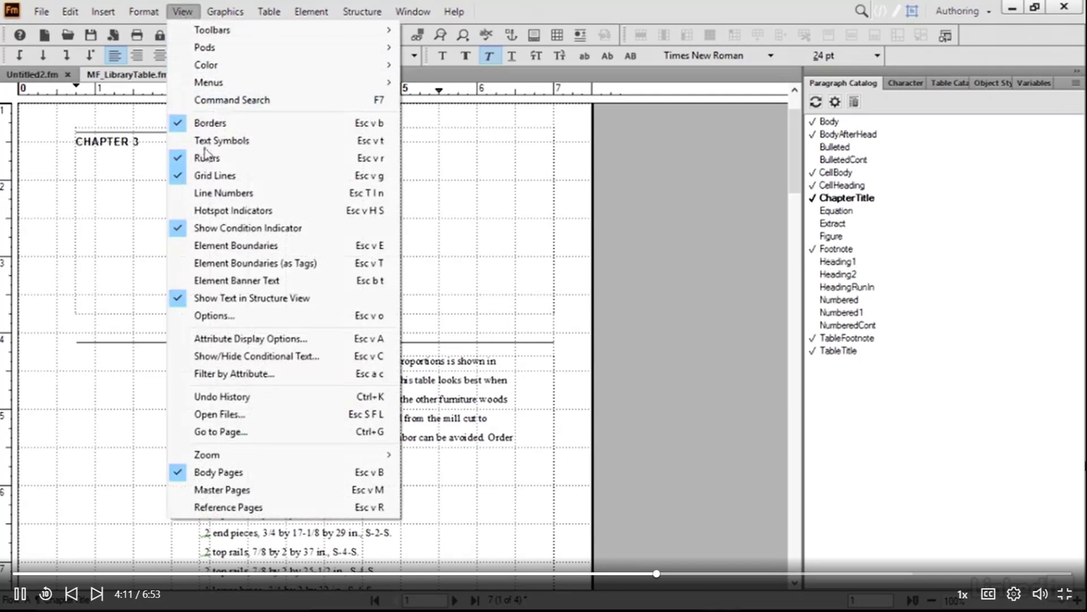
click(209, 315)
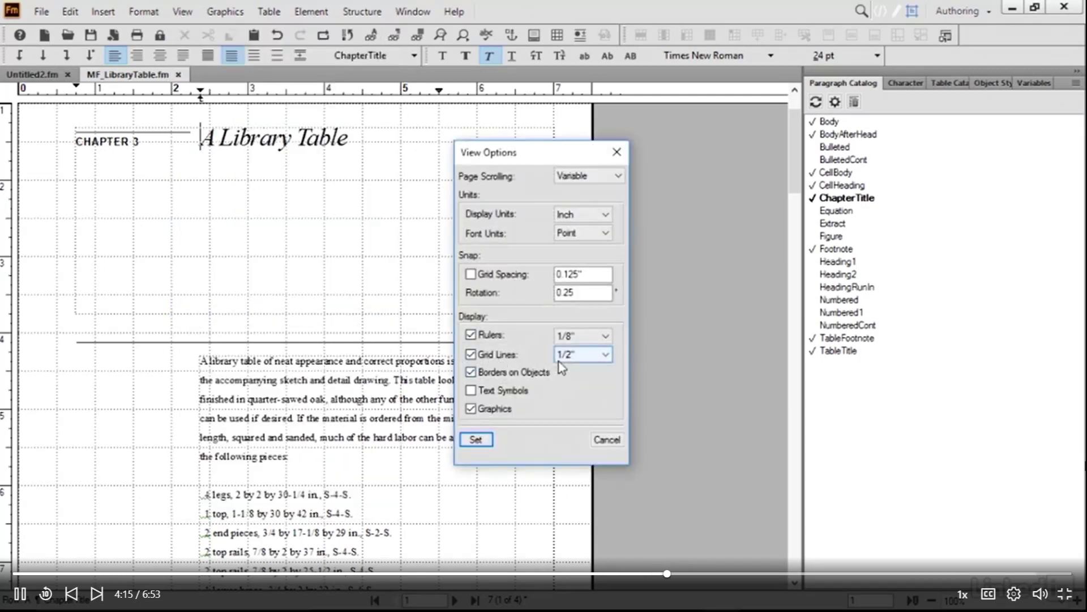
click(595, 355)
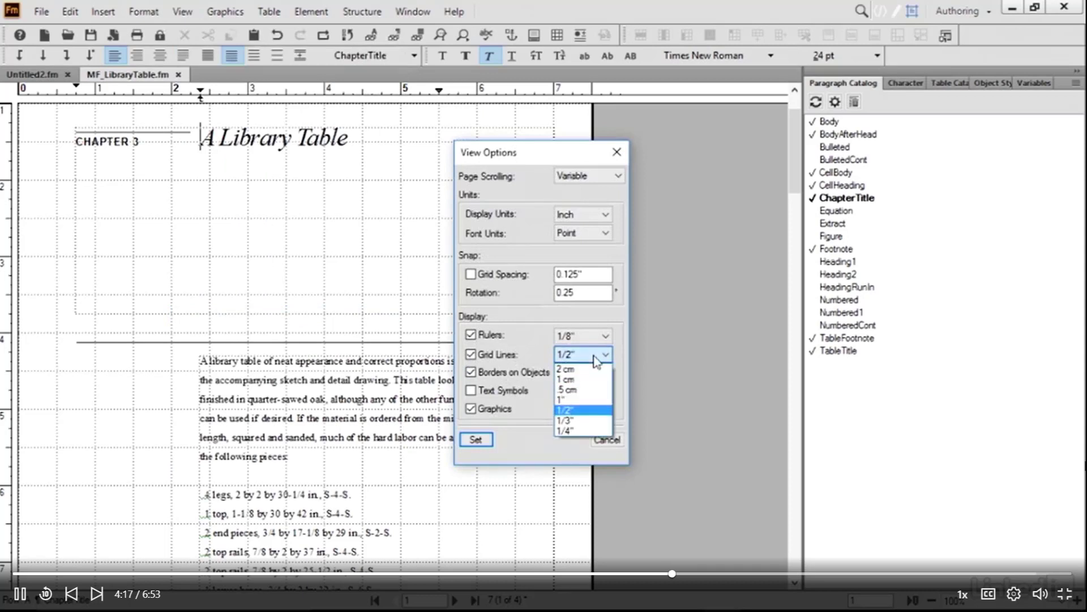
click(594, 431)
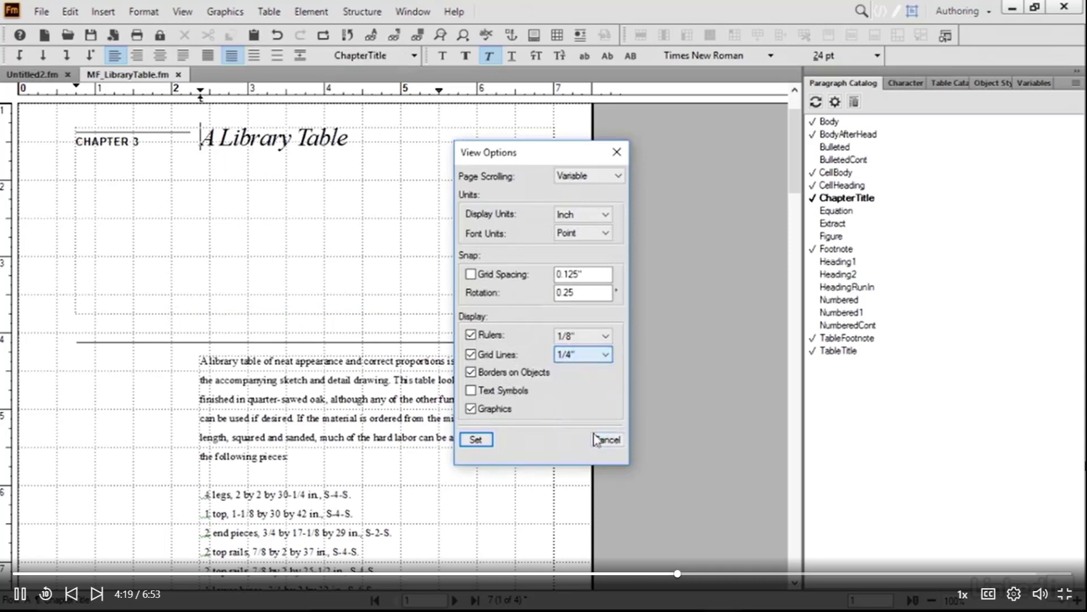
click(472, 439)
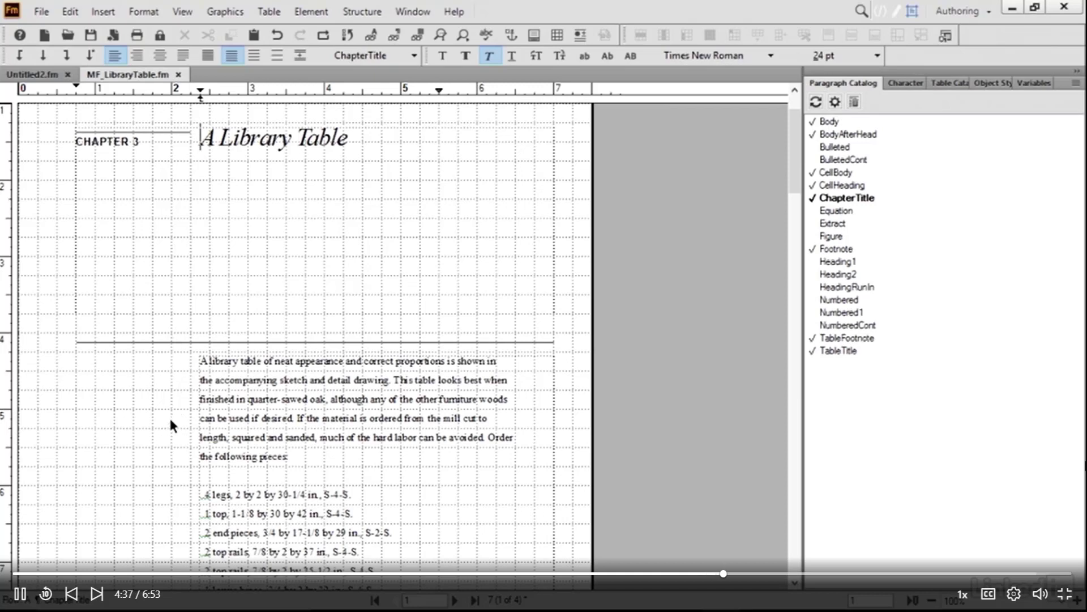
Step: Hide the grid lines and display the text symbols in the document
click(182, 12)
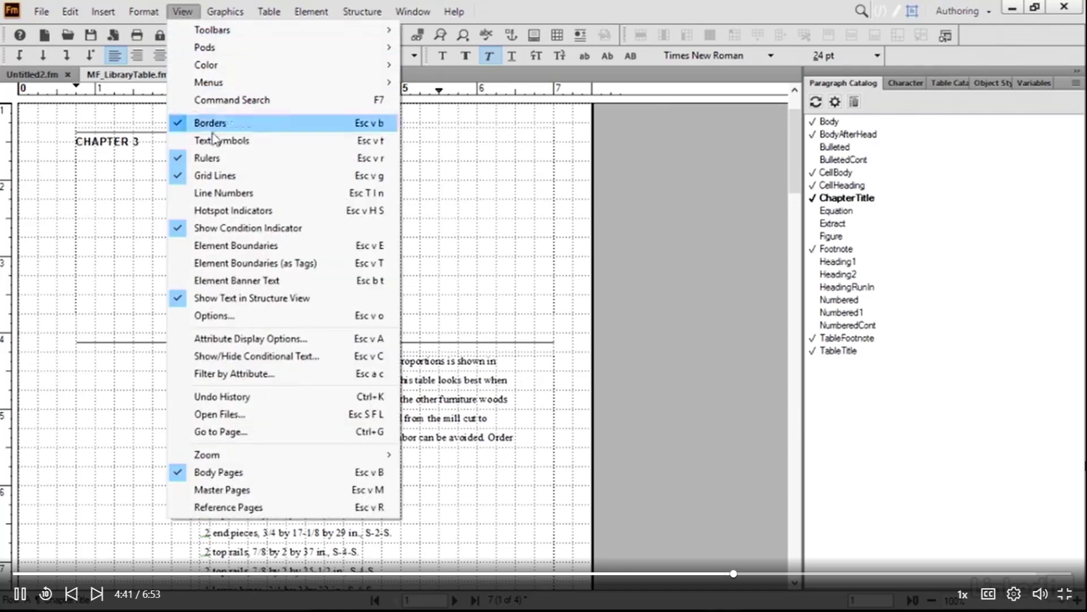
click(214, 176)
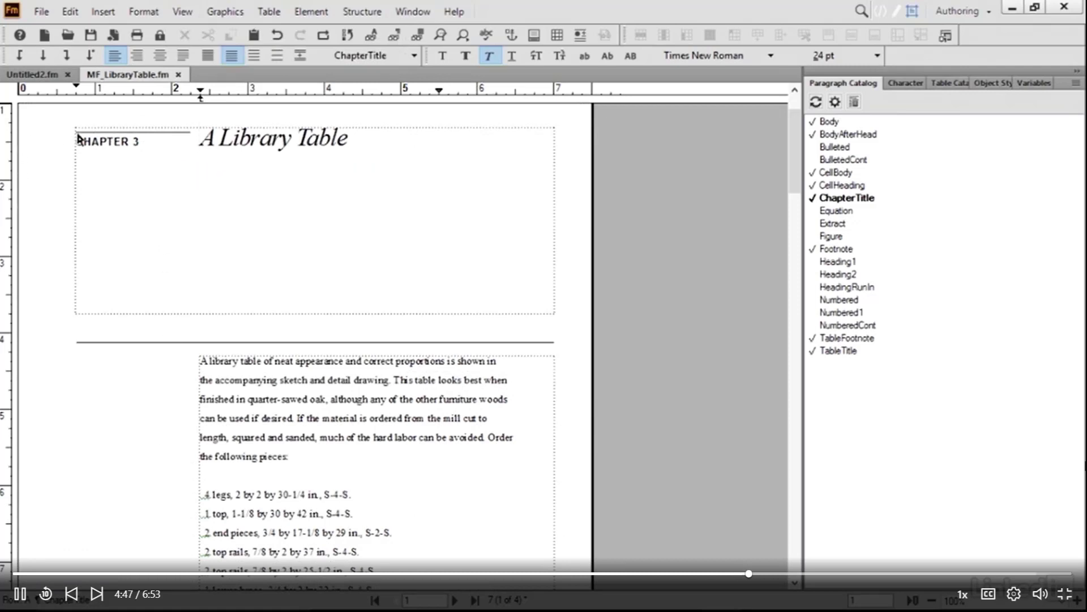
click(183, 12)
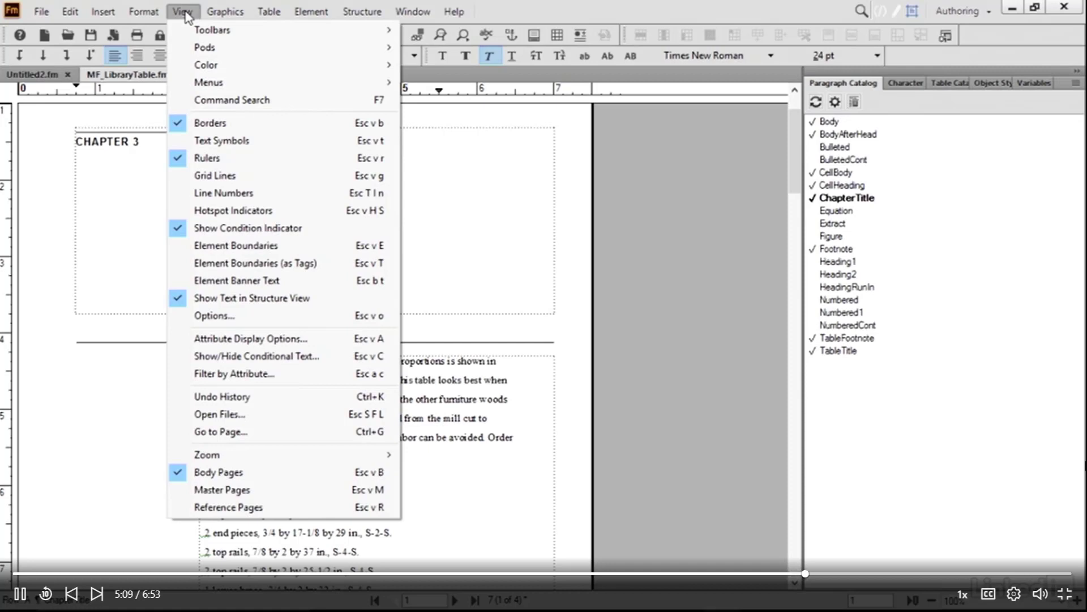
mouse_move(144, 11)
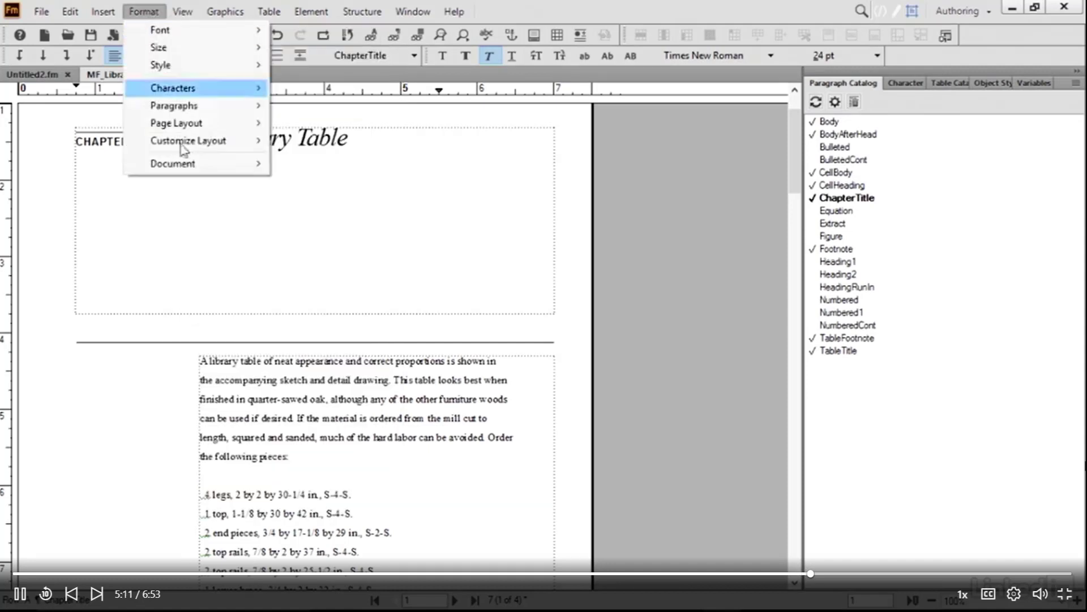
mouse_move(181, 12)
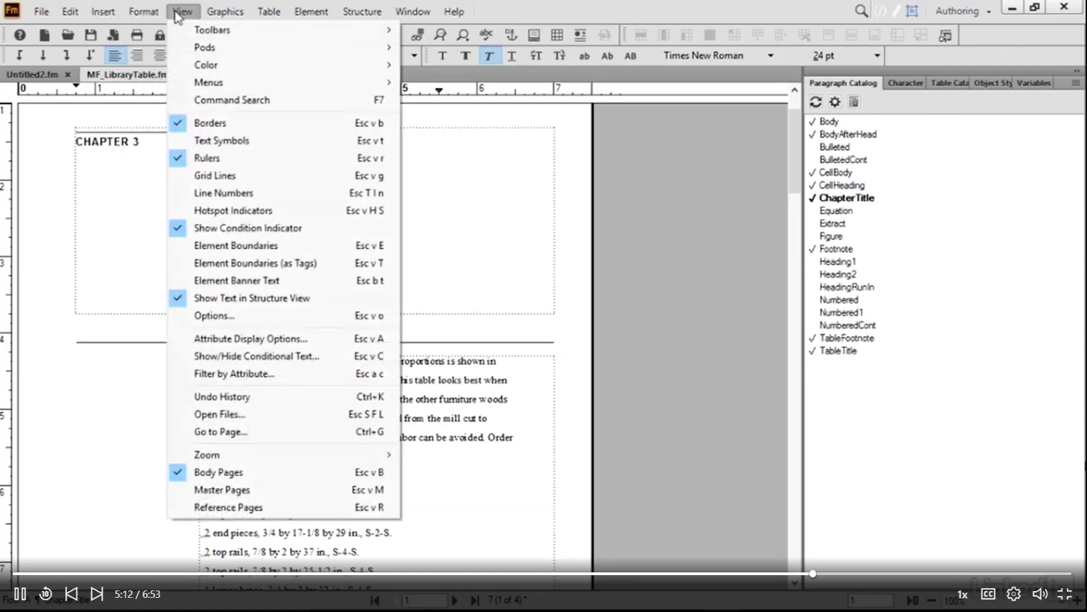
click(218, 143)
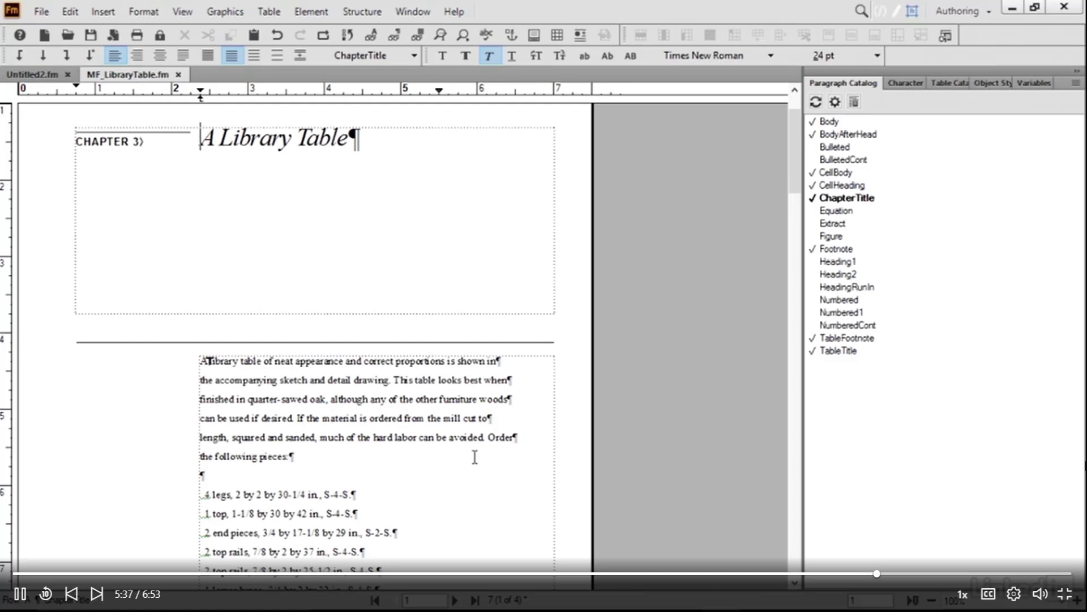
Step: Delete the paragraph mark after "This table looks best when" in the opening text to join that line with the following one
click(519, 363)
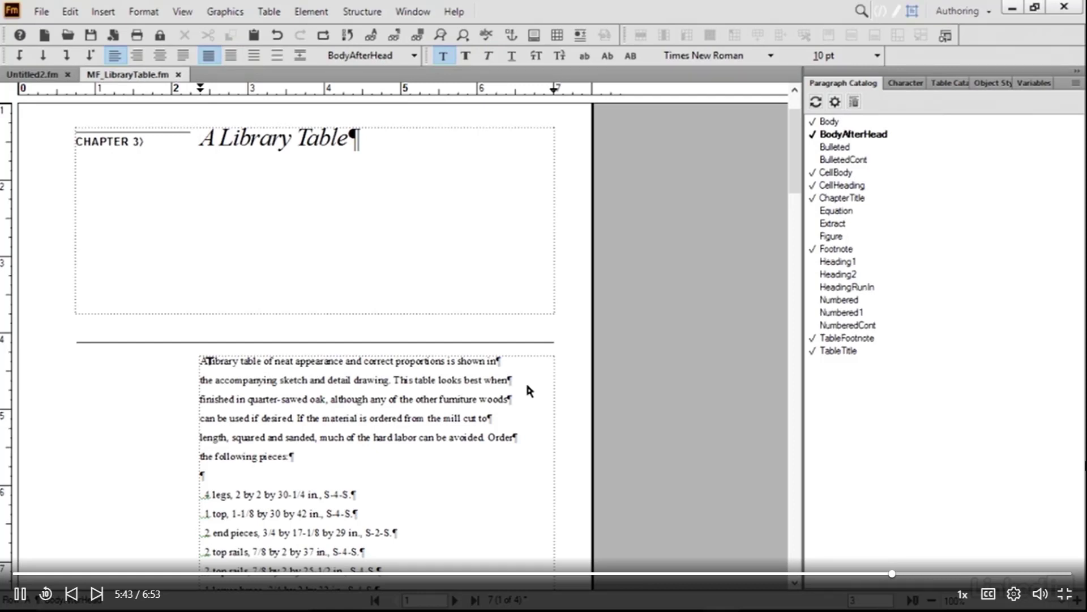
key(Delete)
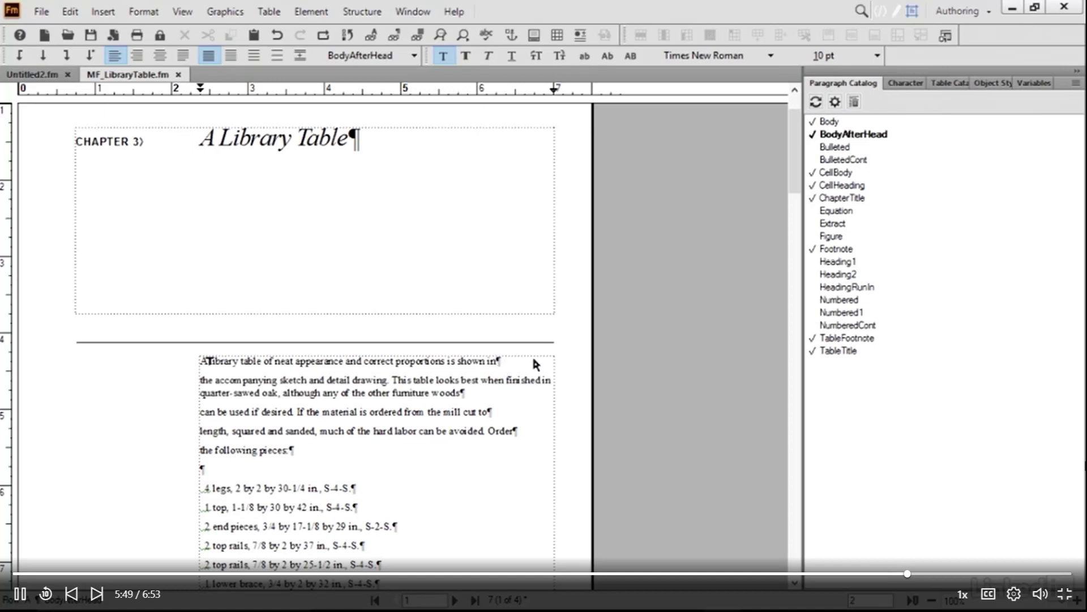
Step: Remove the remaining stray paragraph marks so the opening text through "the following pieces:" forms one paragraph, and hide the text symbols
key(Delete)
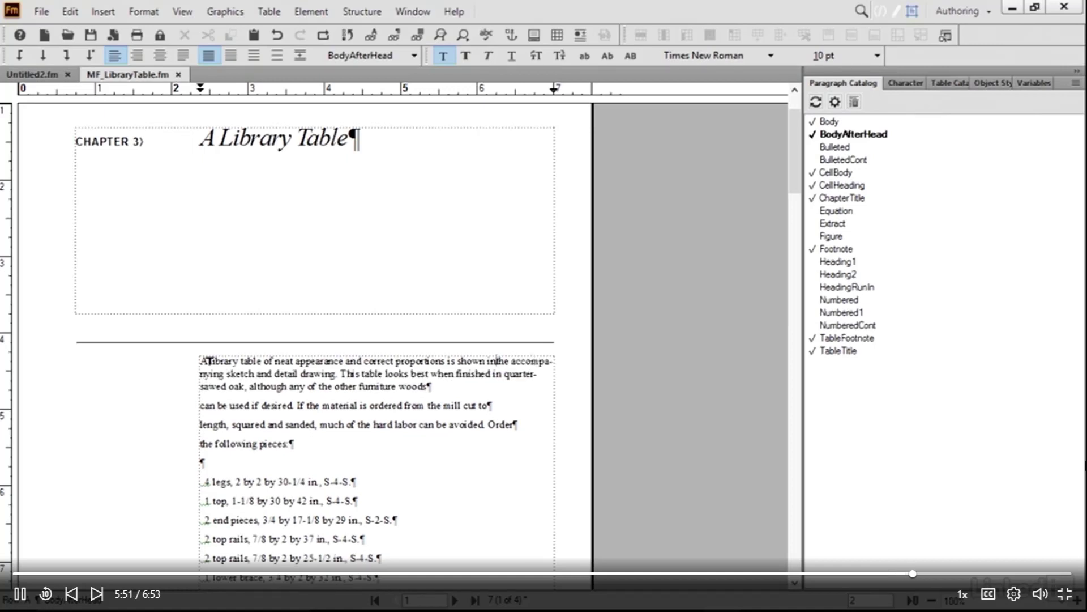
click(427, 386)
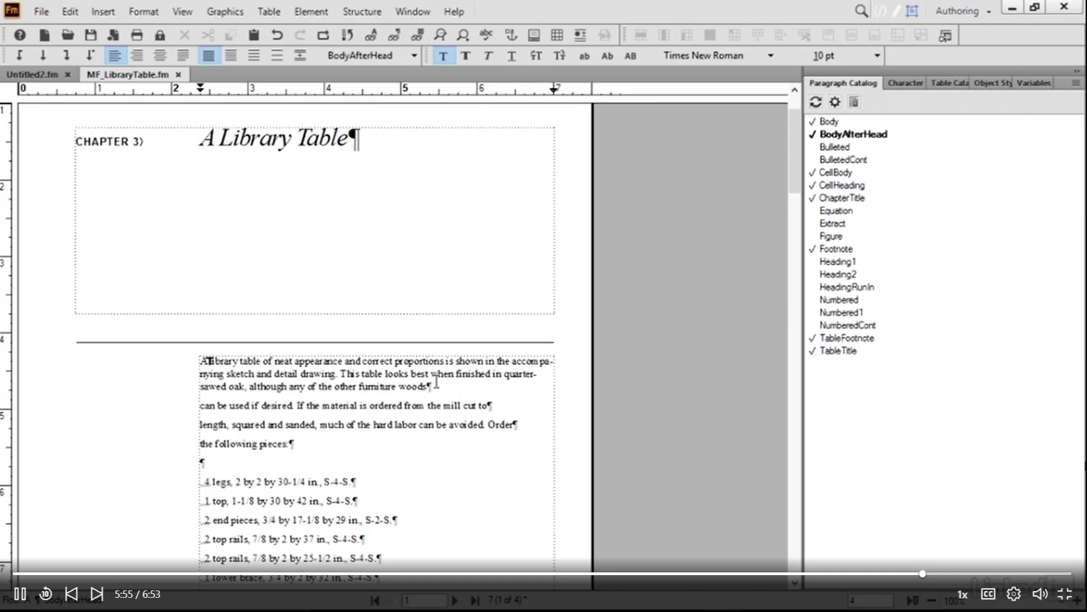
key(Delete)
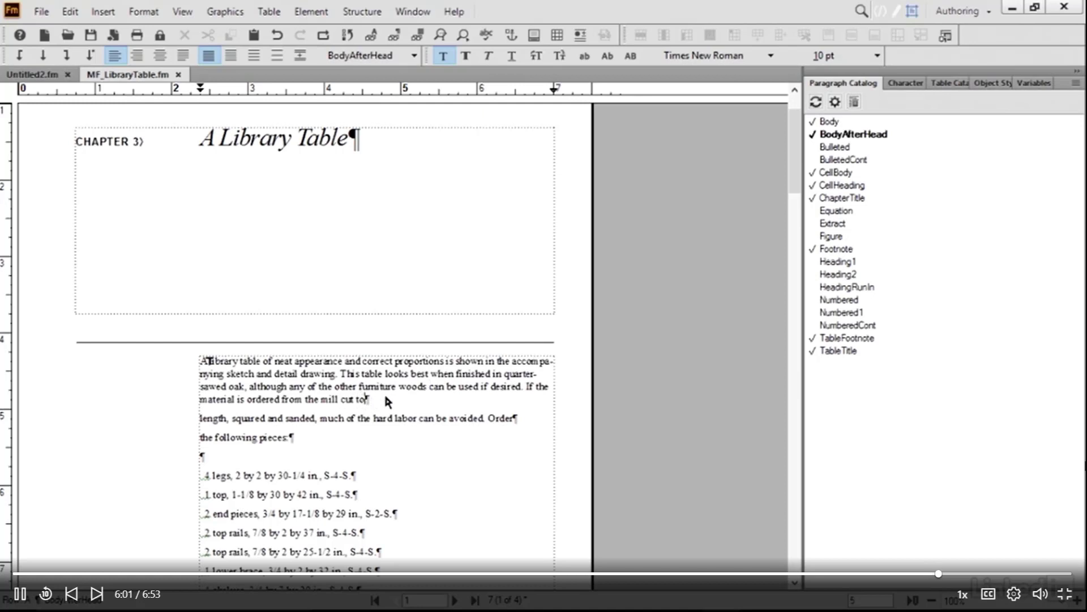
click(385, 397)
key(Delete)
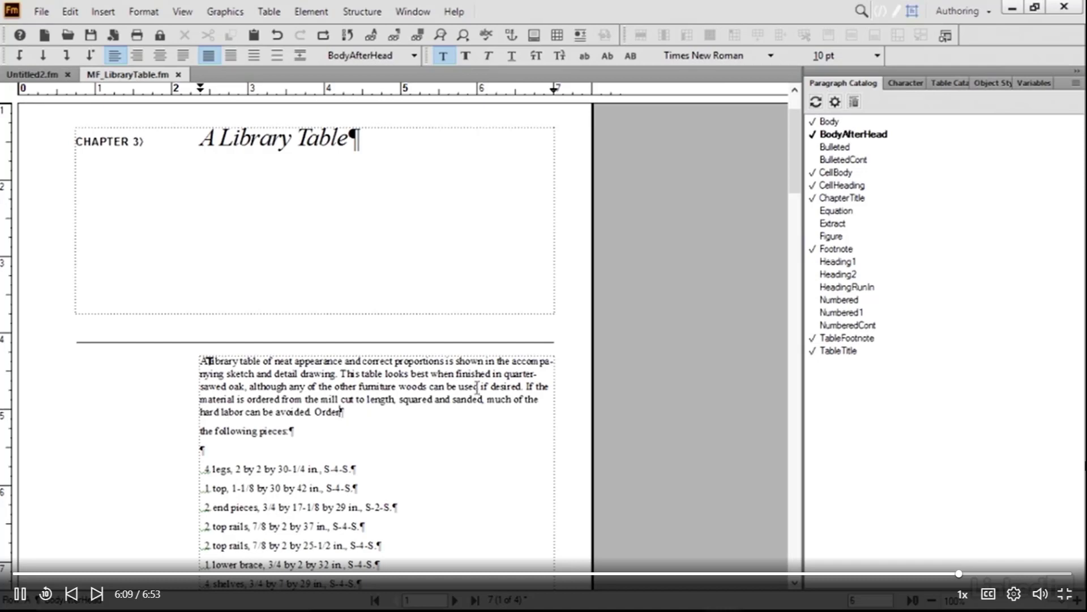
key(Delete)
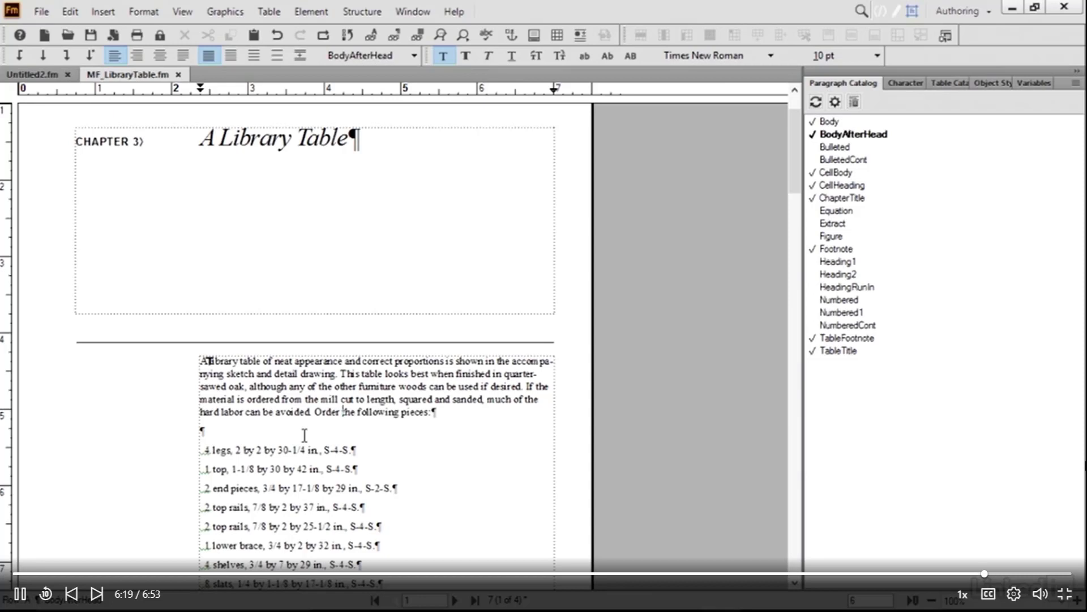
click(182, 12)
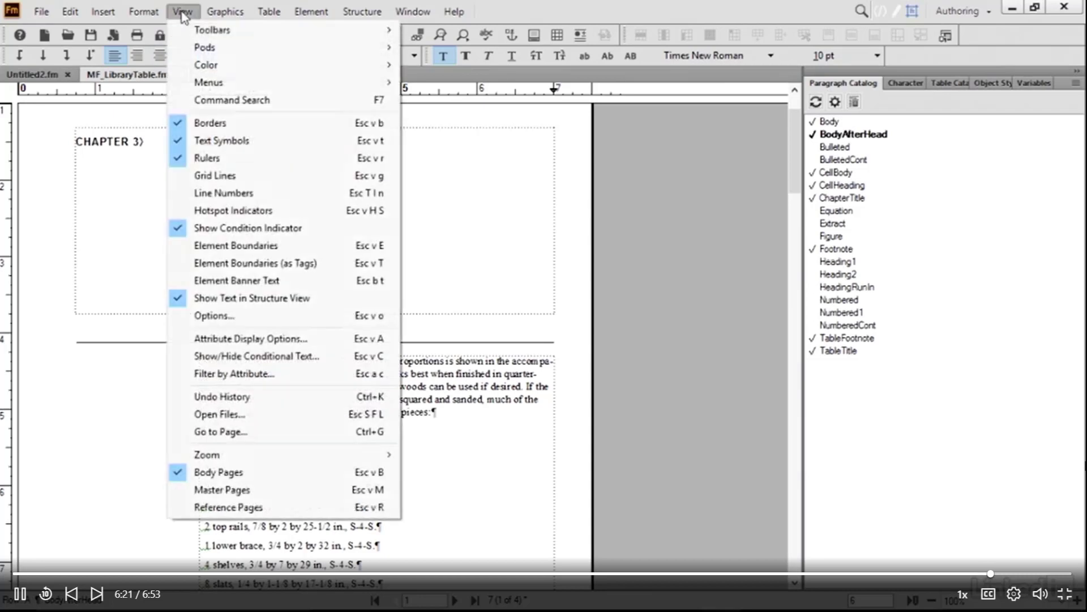
click(197, 140)
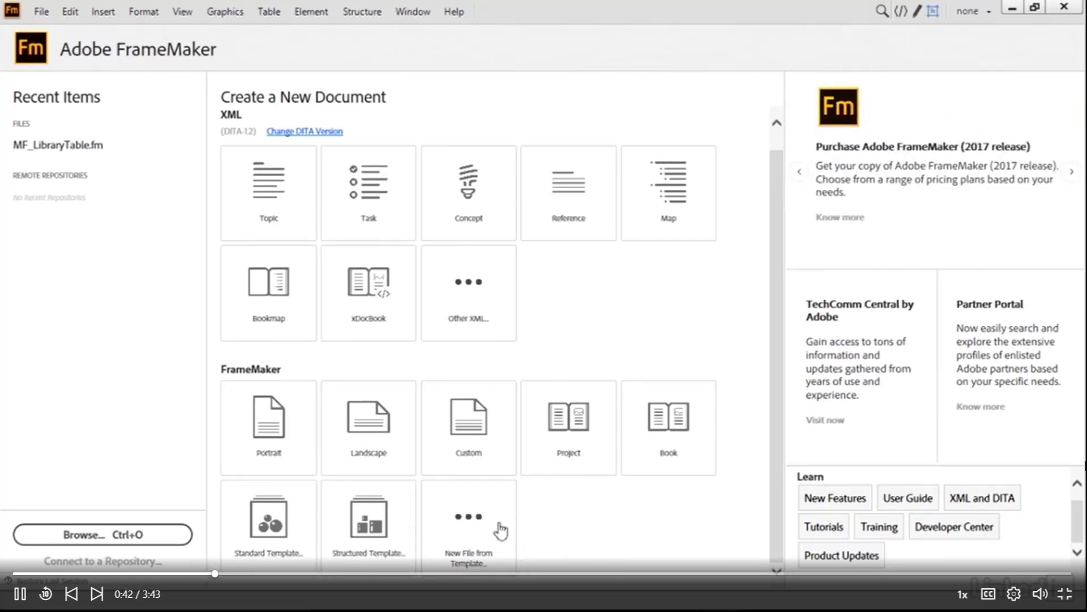
Step: Browse the Business and Special template folders for a new file, select Newsletter.fm and leave without creating a document
click(469, 524)
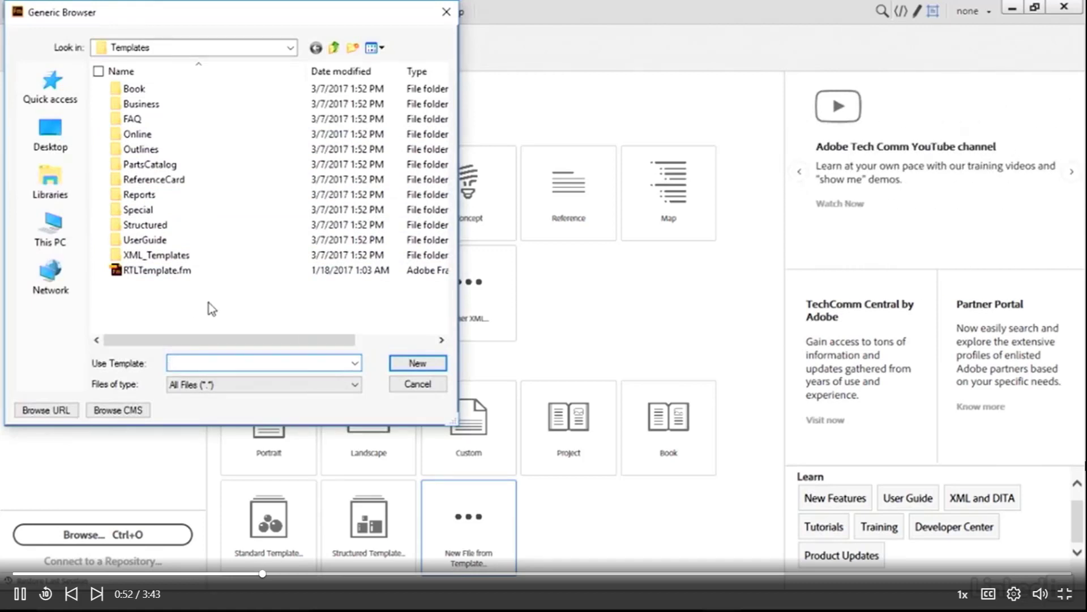
double_click(143, 105)
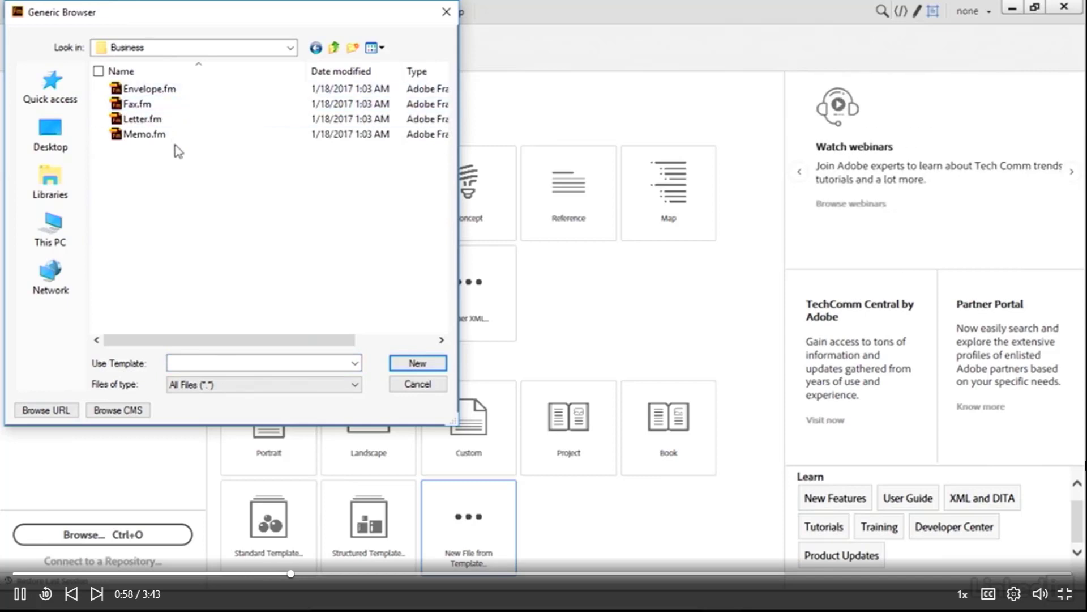
click(335, 49)
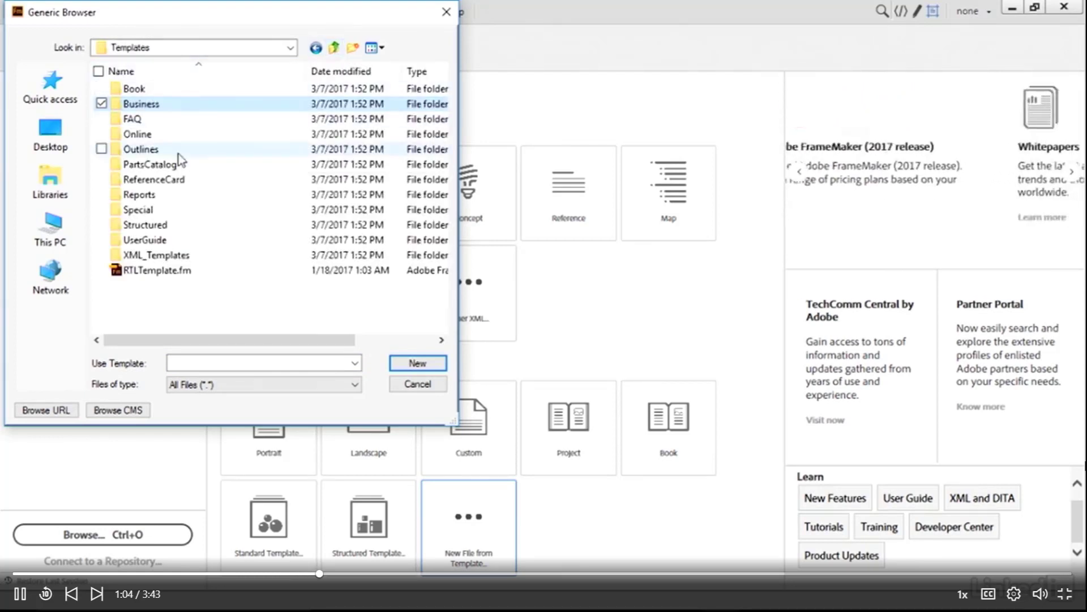
double_click(134, 209)
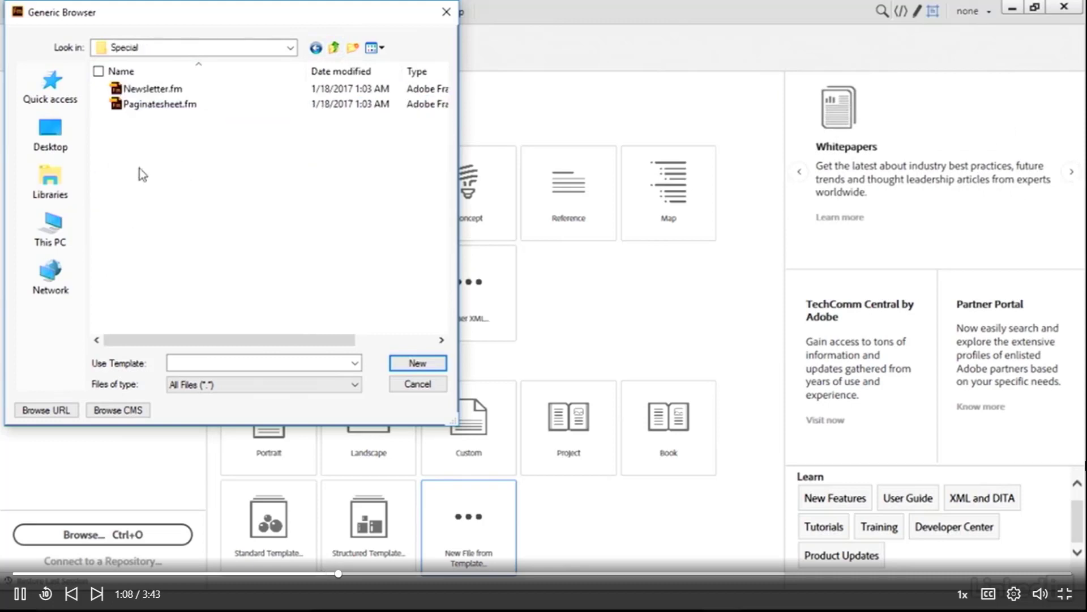
click(137, 91)
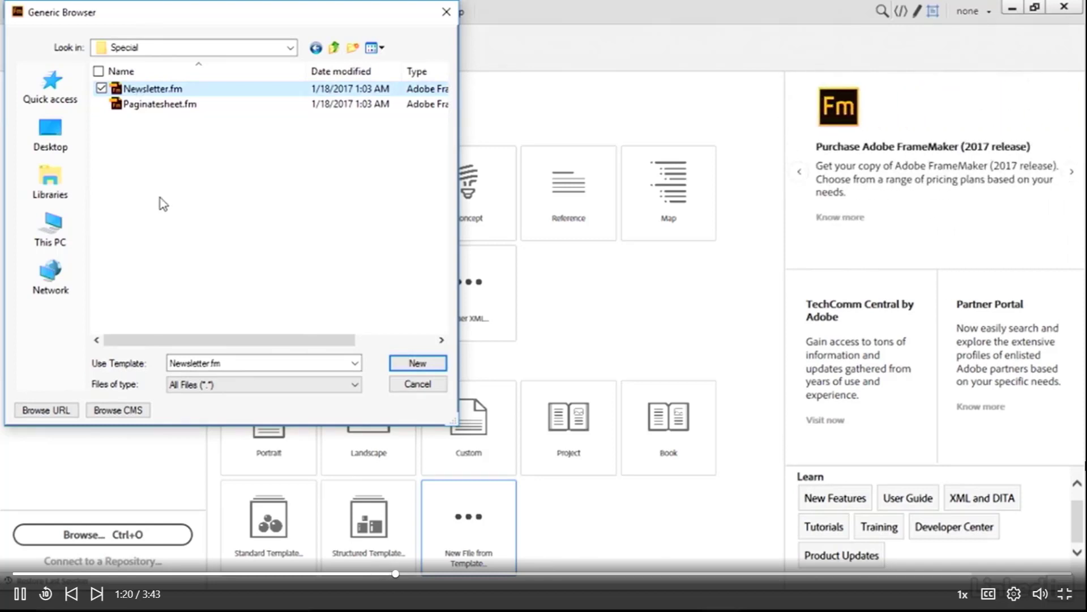
click(405, 384)
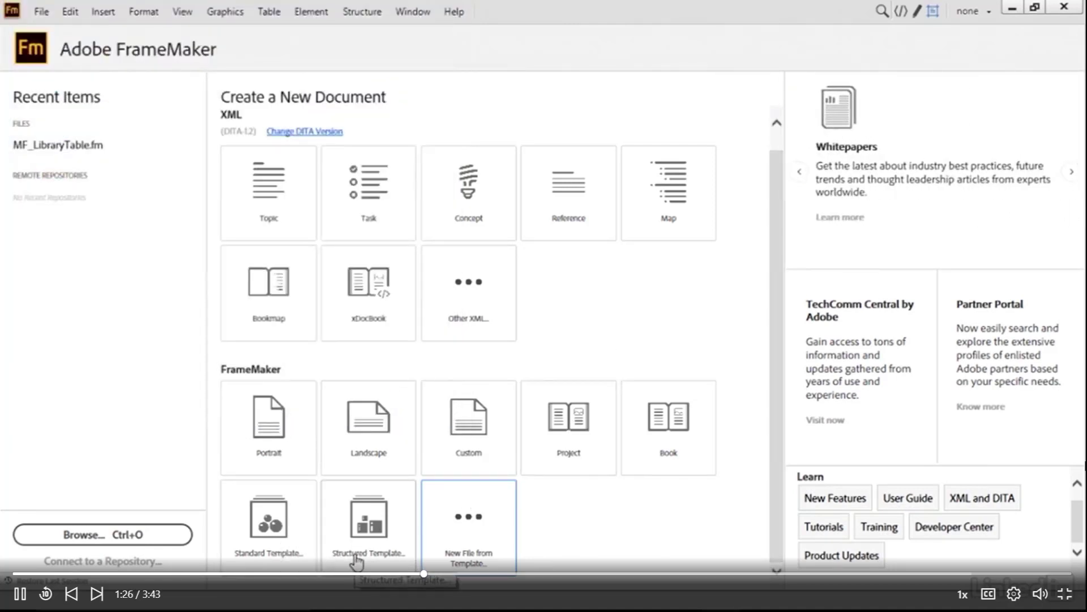
Step: Create a new document from the Newsletter design in the Special group of the standard templates
click(265, 538)
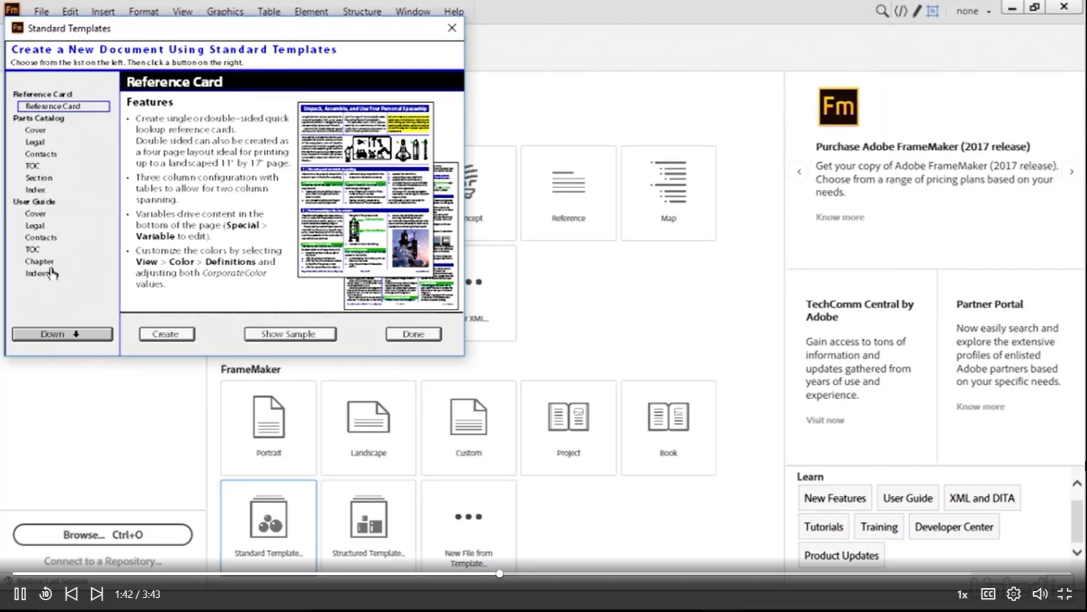
click(51, 335)
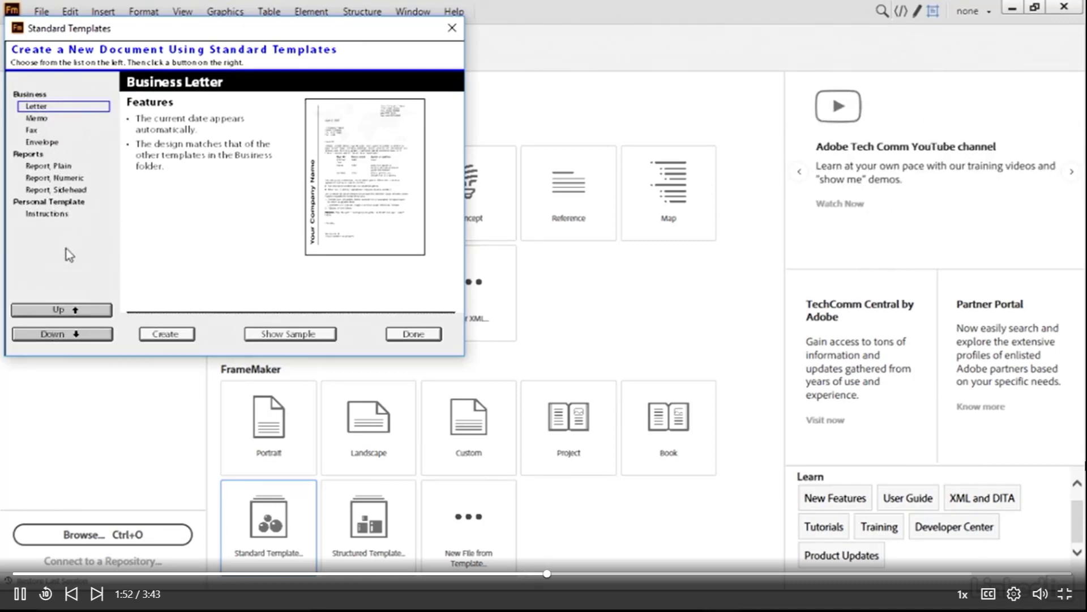
click(55, 334)
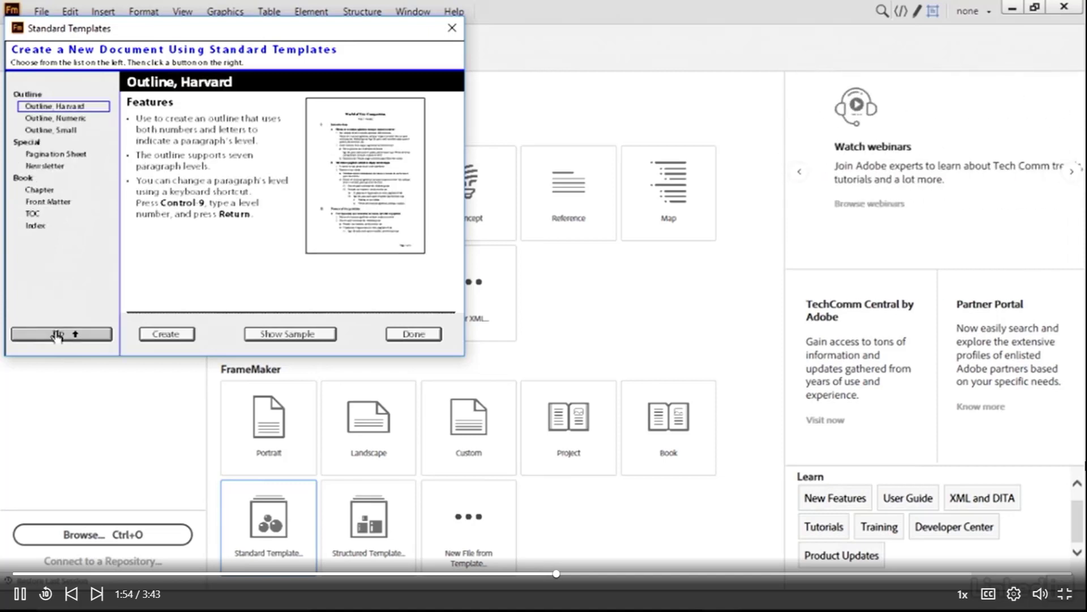
click(43, 166)
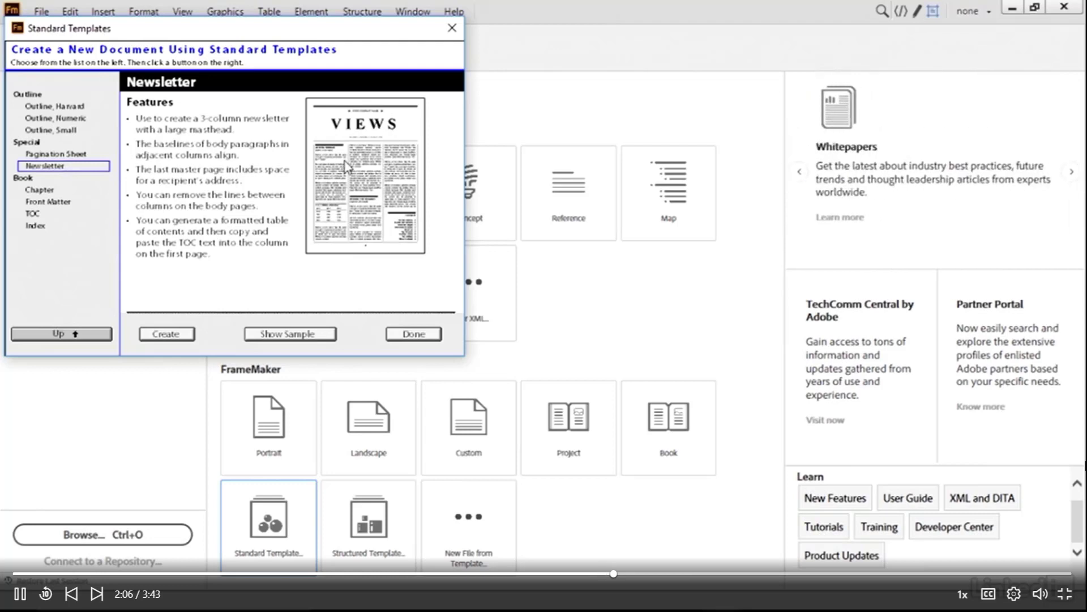
click(151, 336)
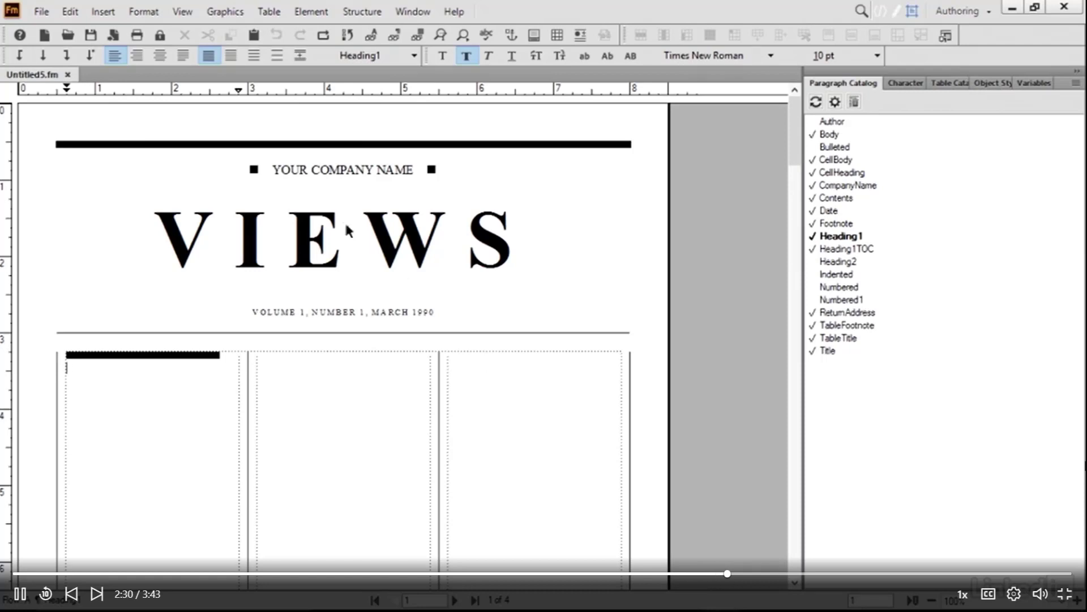
Step: Create another new document from the Memo design in the Business group of the standard templates
click(42, 17)
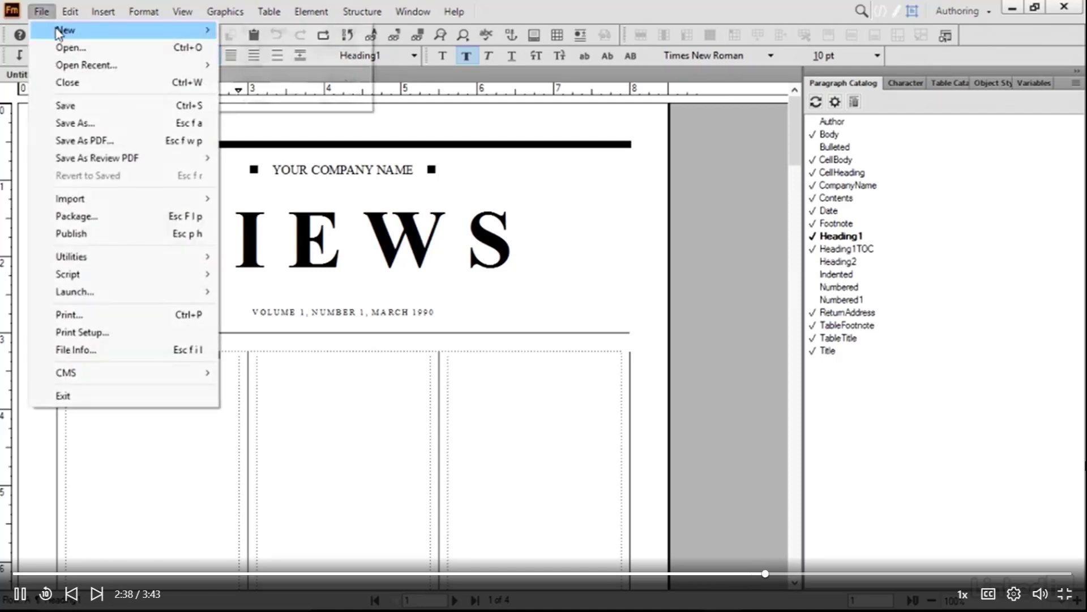
mouse_move(59, 33)
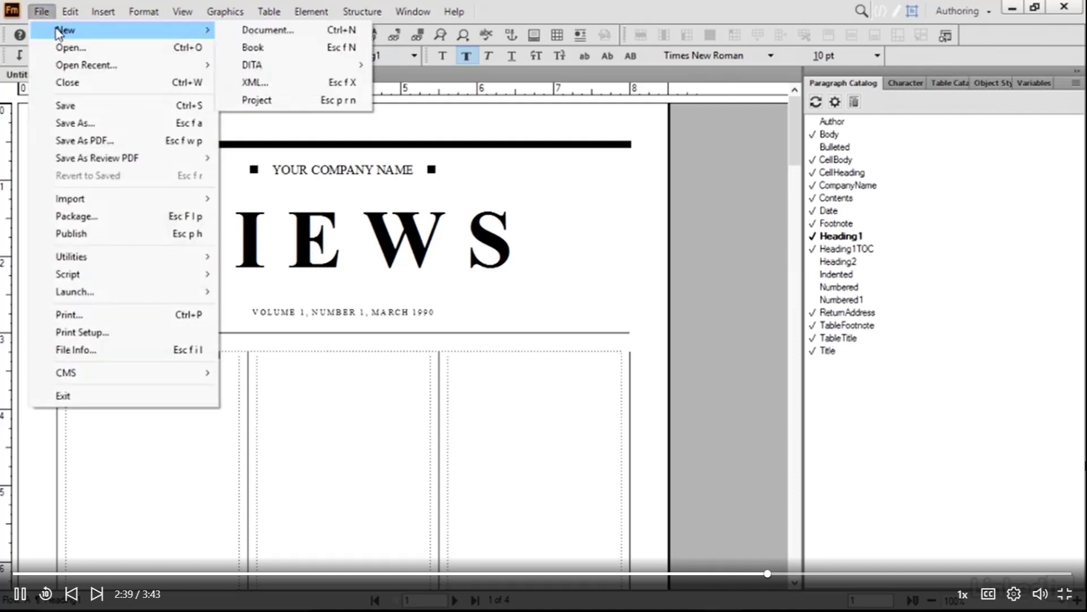
click(291, 35)
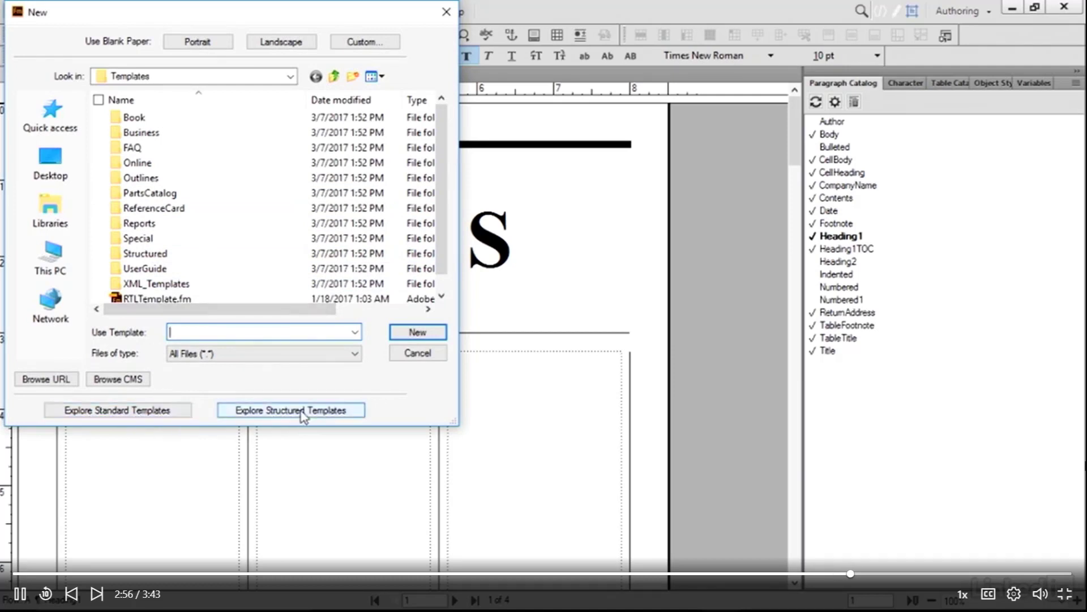
click(104, 410)
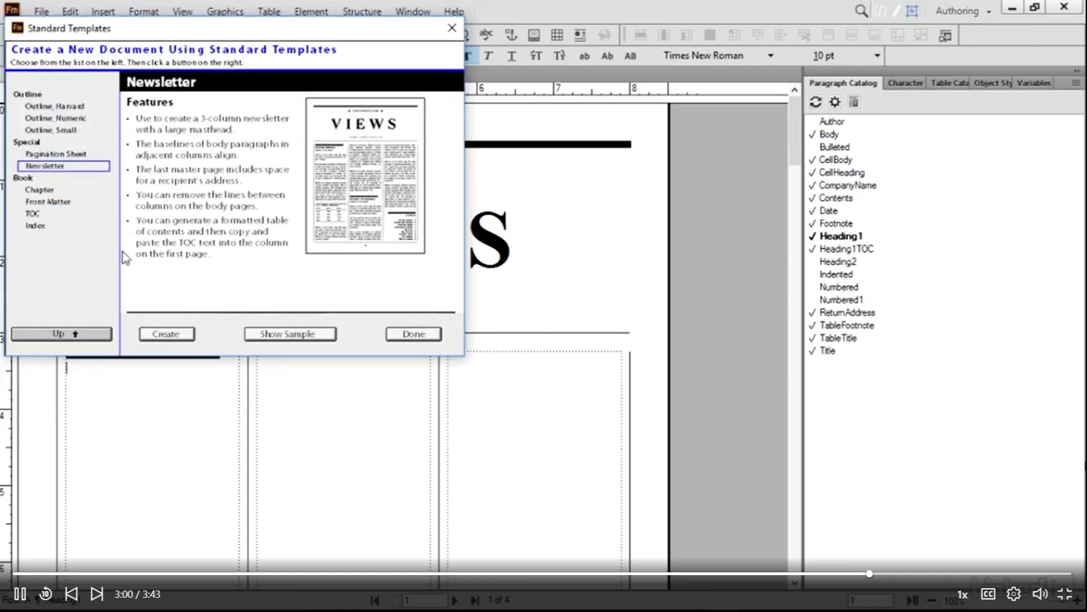
click(66, 335)
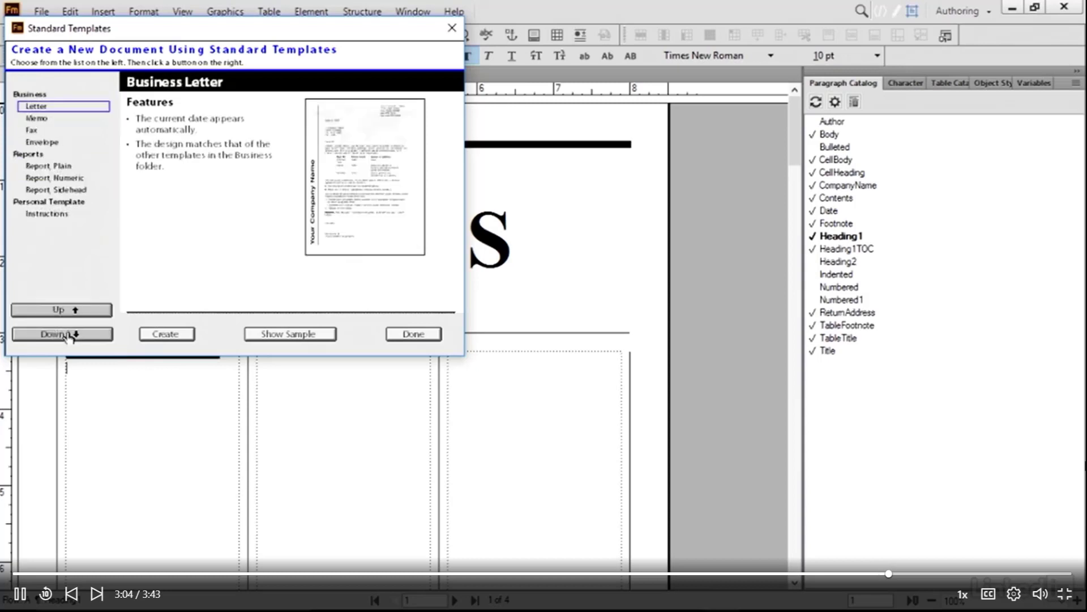
click(43, 119)
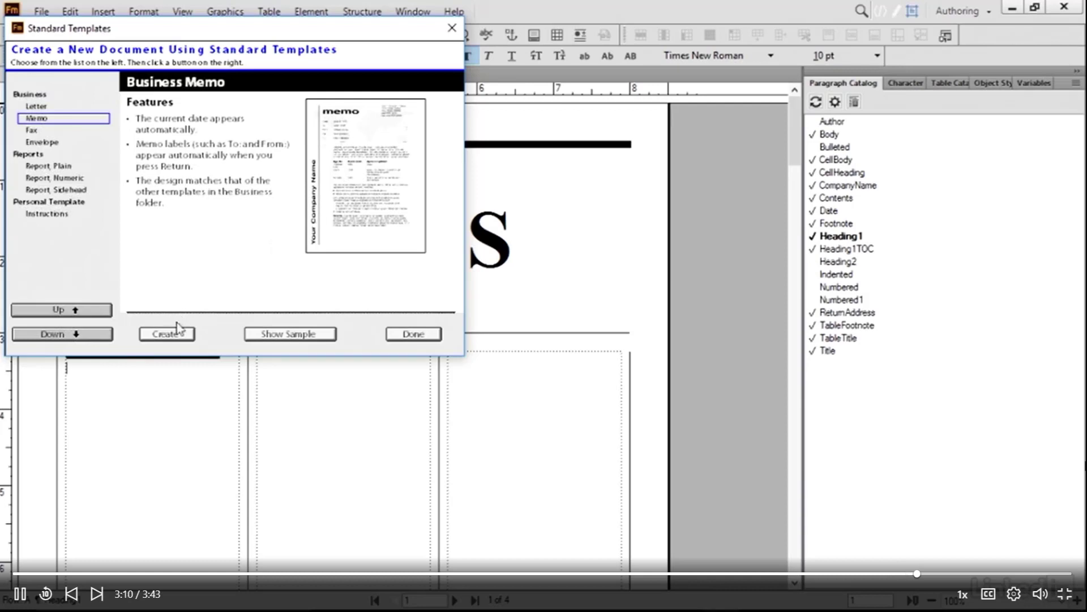
click(167, 333)
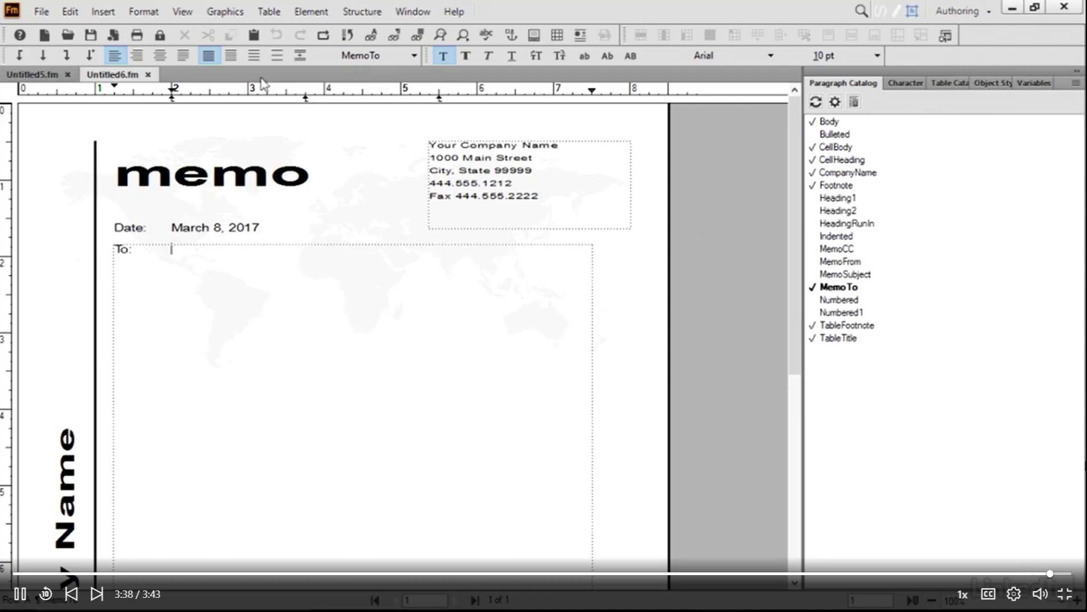
Step: Close the memo document and the newsletter document
click(148, 75)
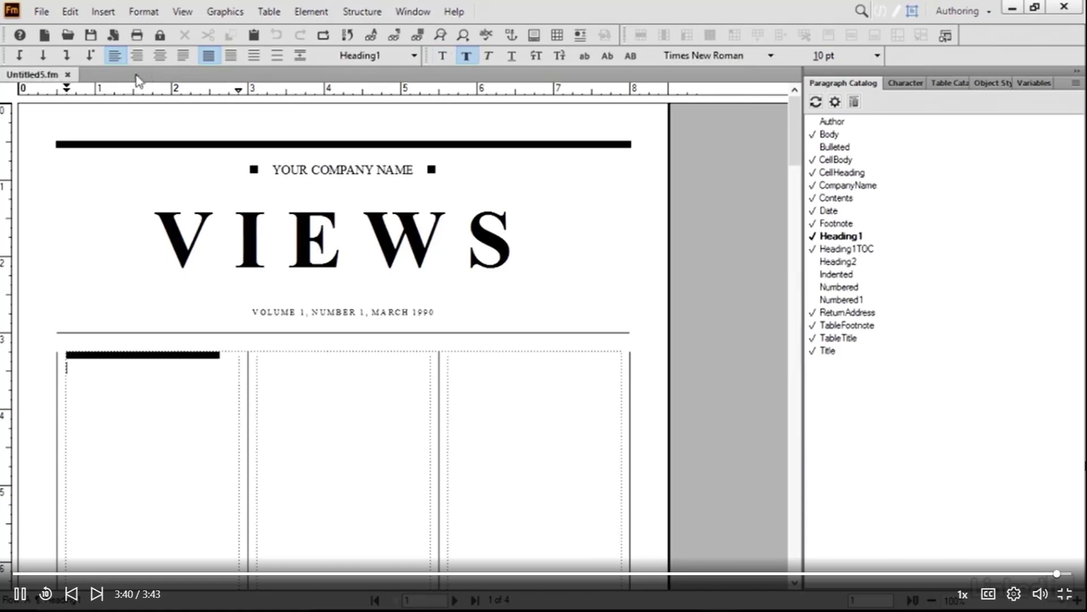
click(68, 75)
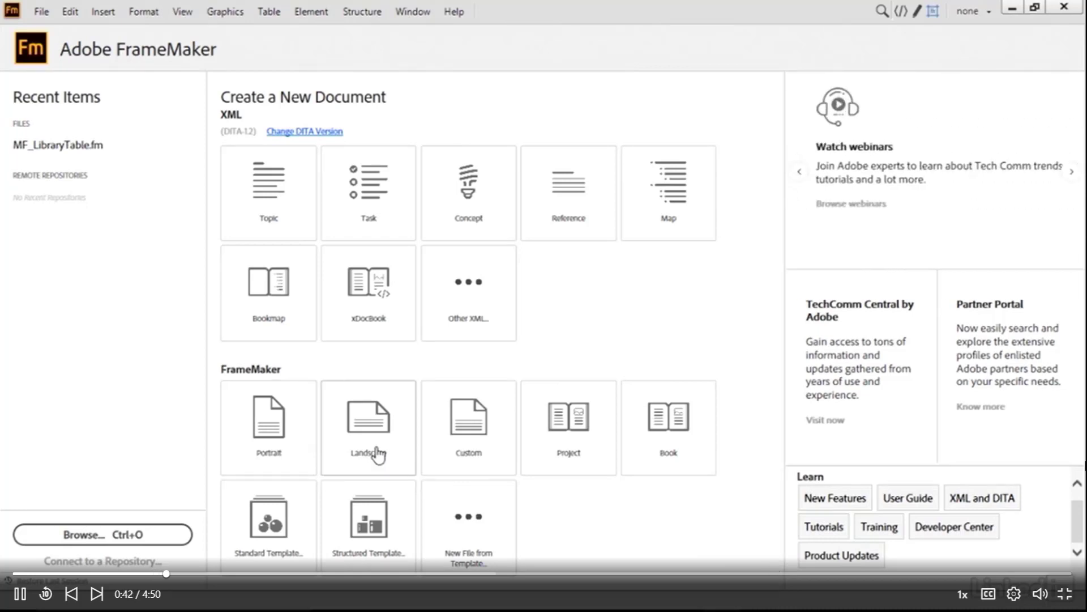
Step: Start a custom blank document and choose US Letter as its page size
click(466, 441)
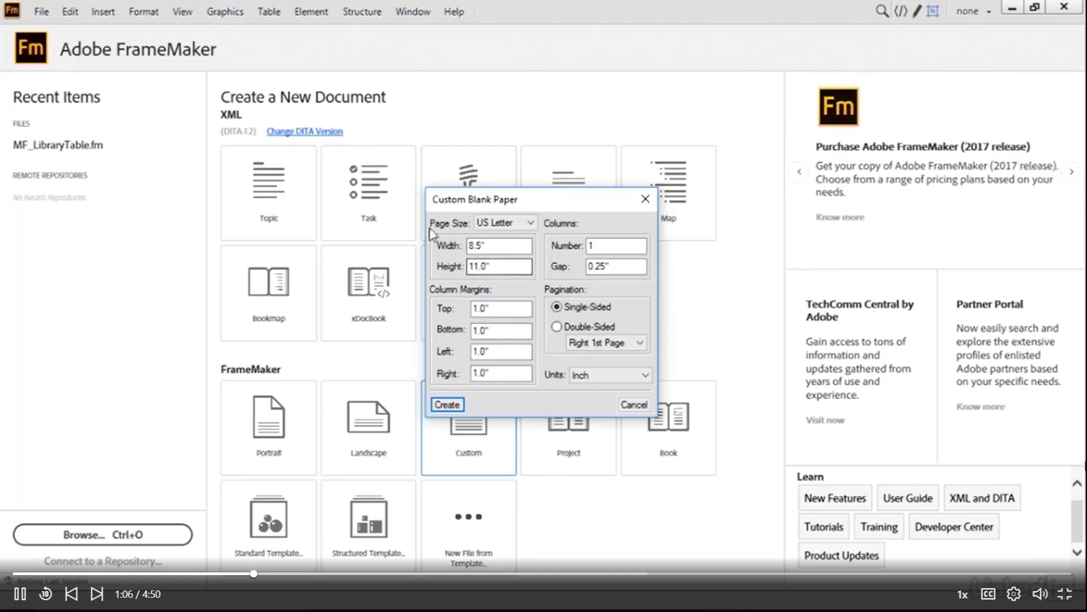
click(529, 226)
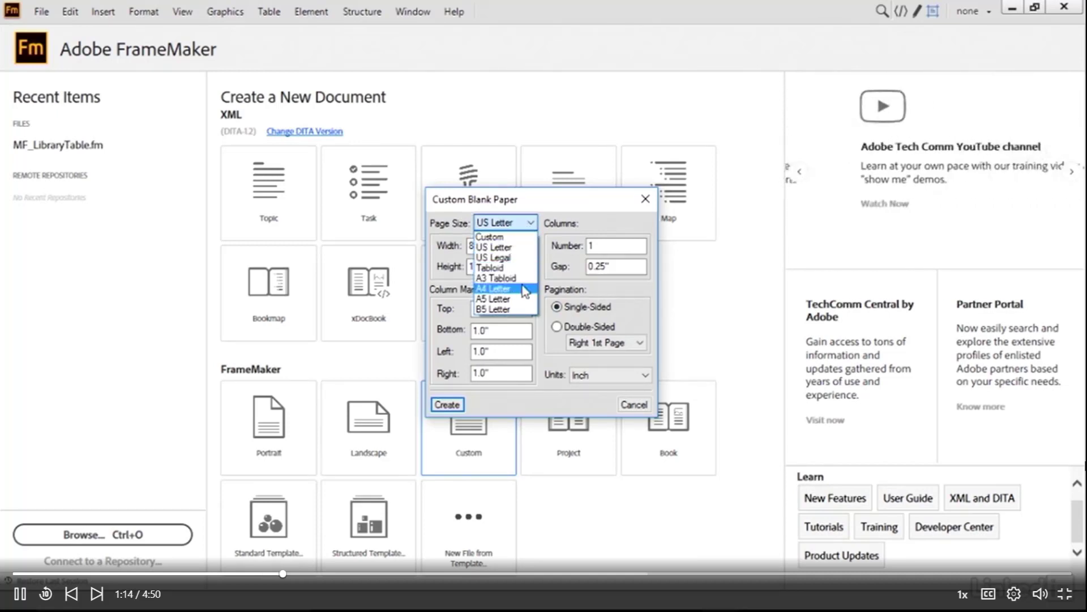
click(511, 247)
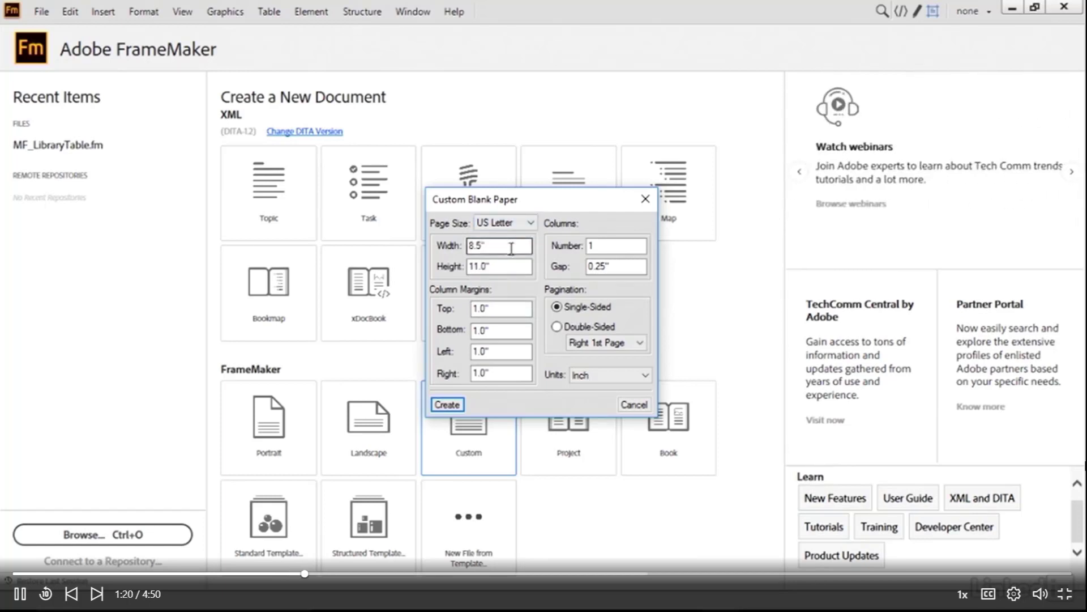
click(511, 267)
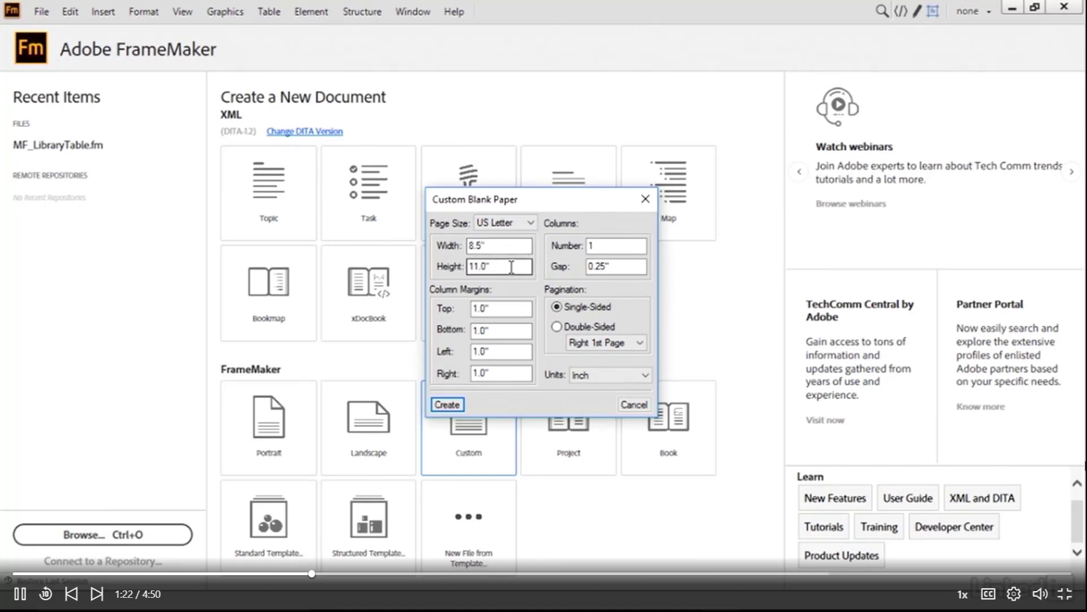
Step: Set the top and bottom column margins of the custom blank page to .75 inch
click(511, 311)
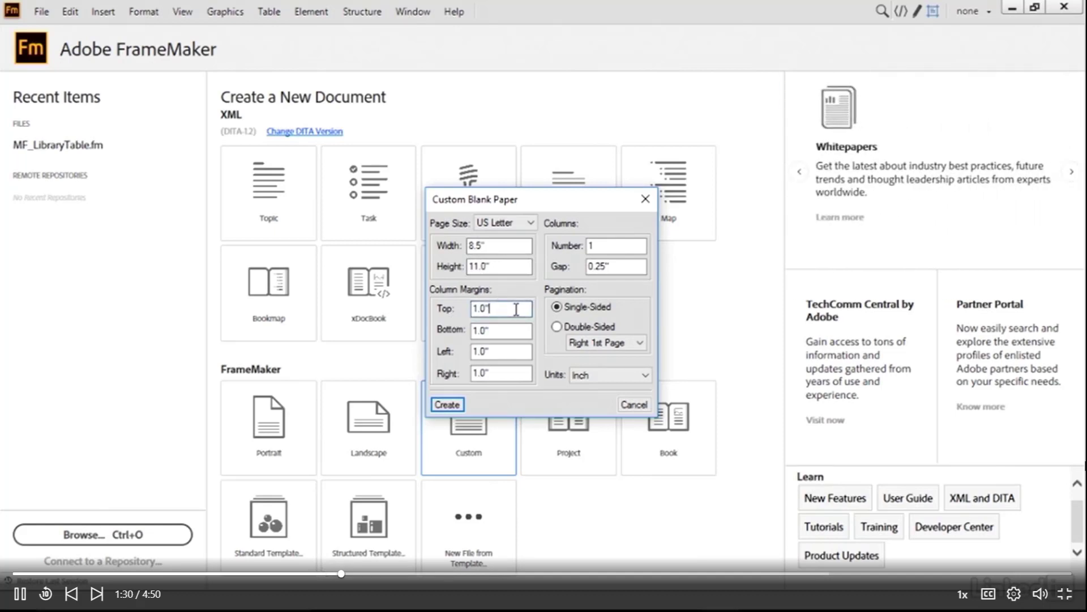
drag(493, 309, 457, 311)
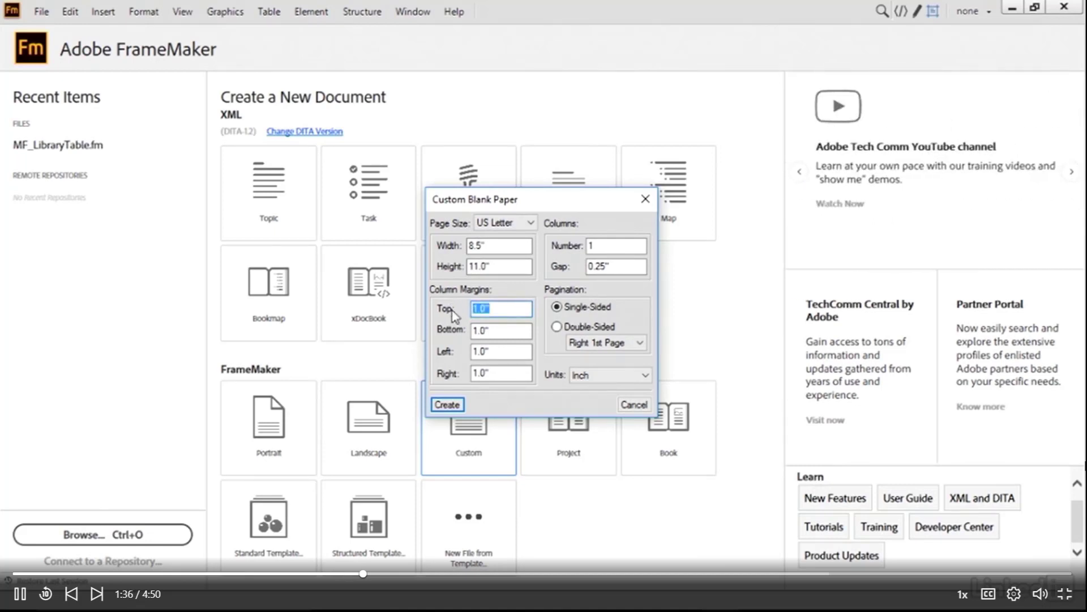
text(.75)
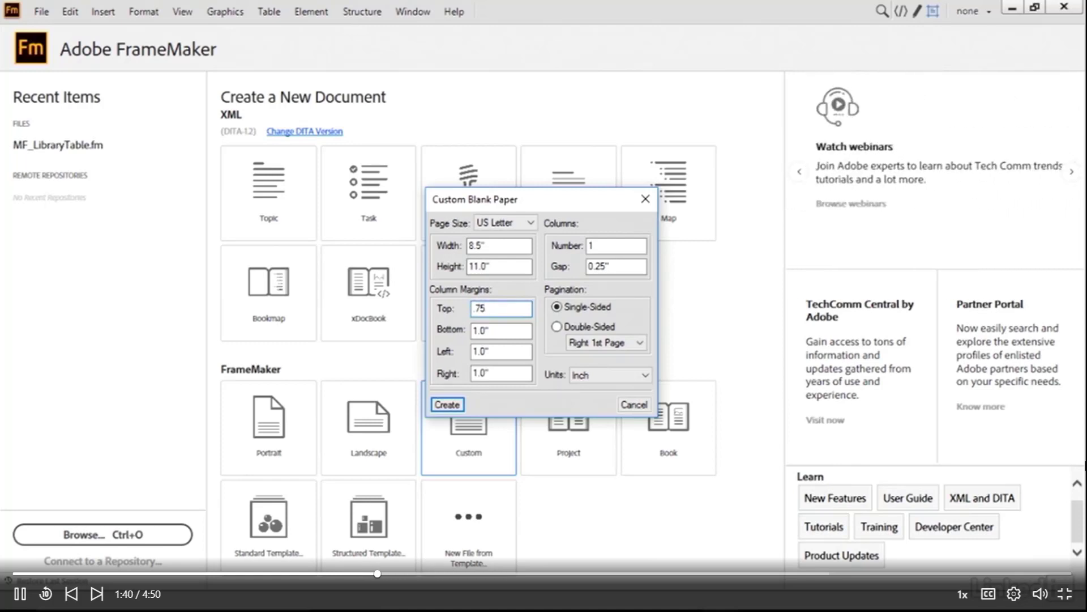
key(Tab)
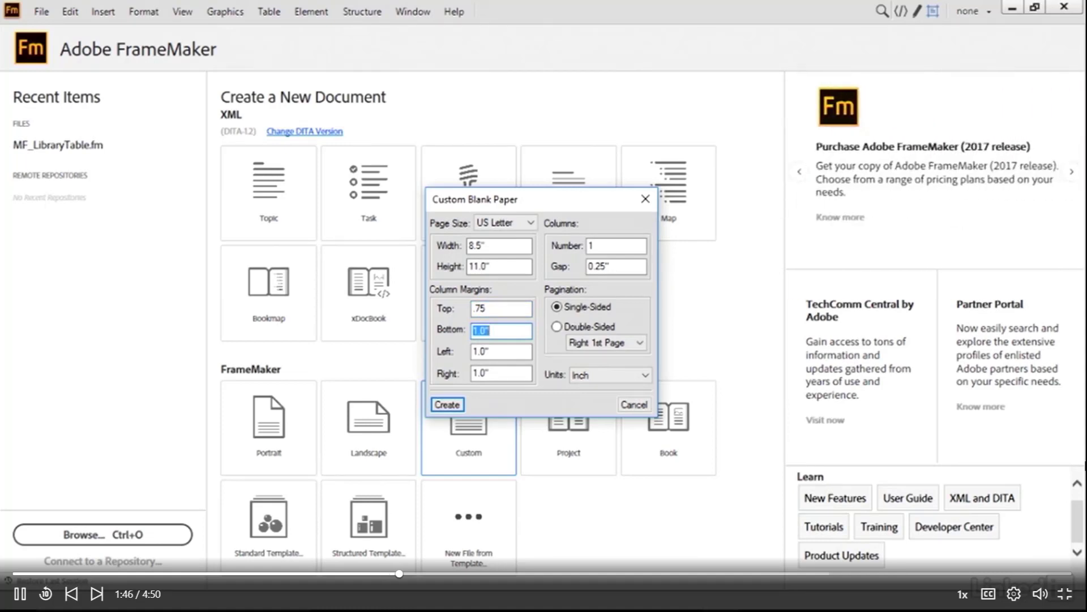
text(.75)
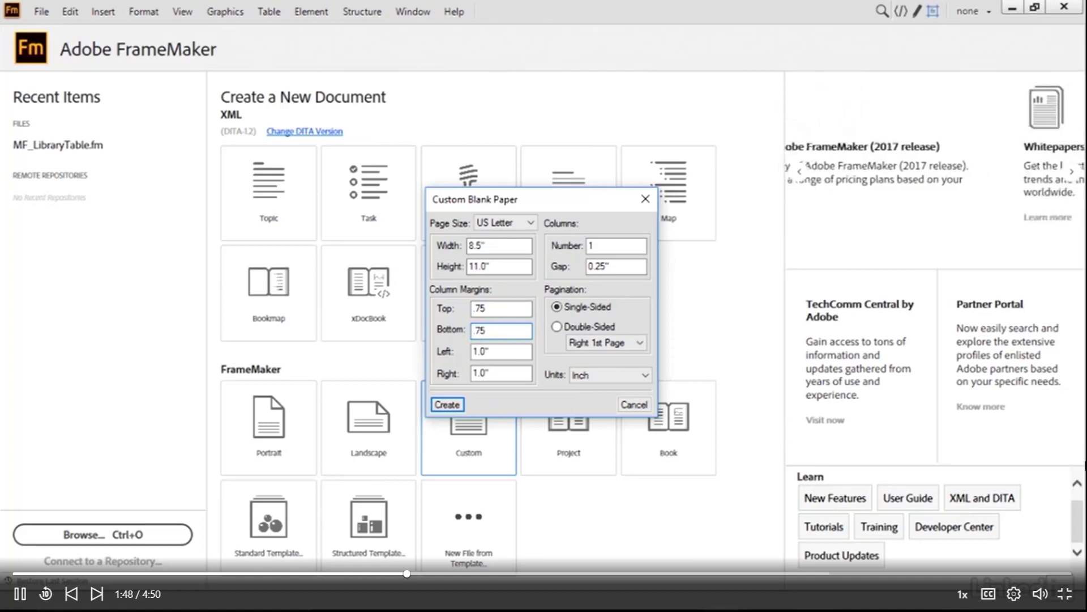
key(Tab)
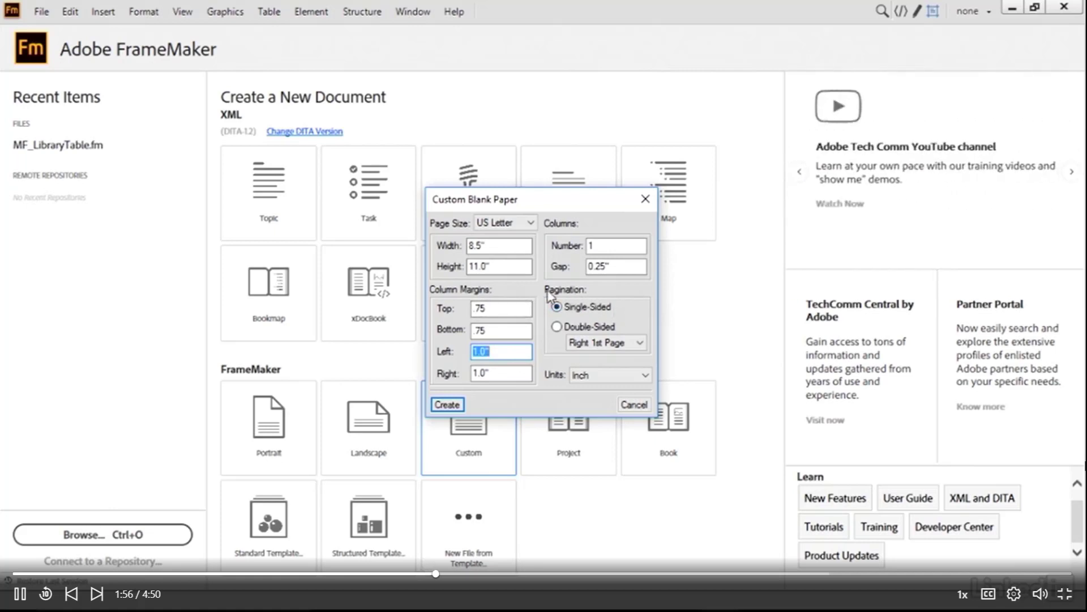
Step: Make the pagination double-sided, set the inside and outside margins to .5 inch, and create the document
click(556, 327)
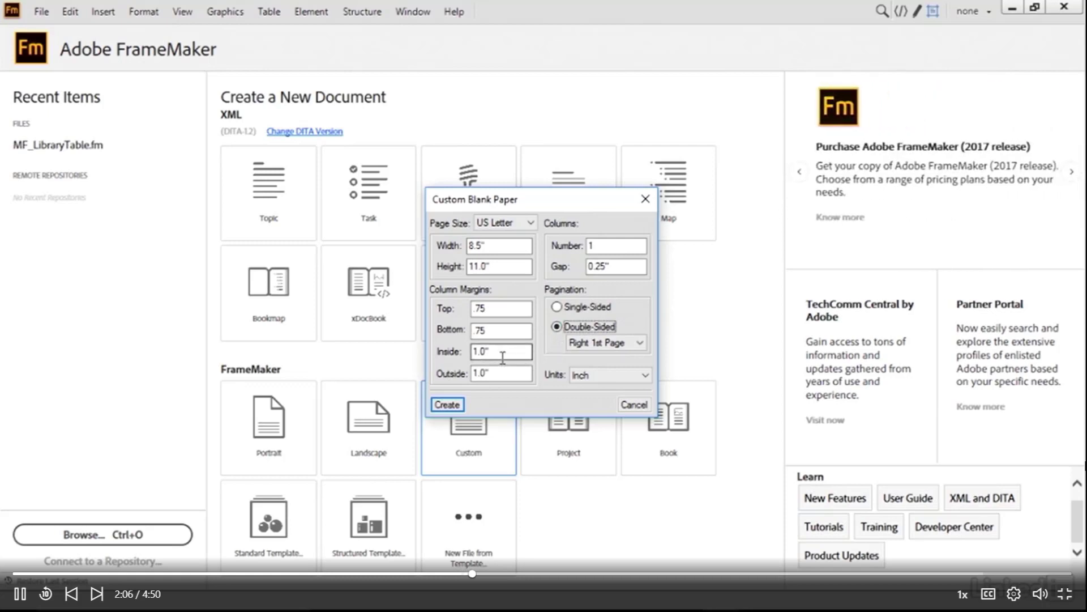
drag(504, 355, 450, 355)
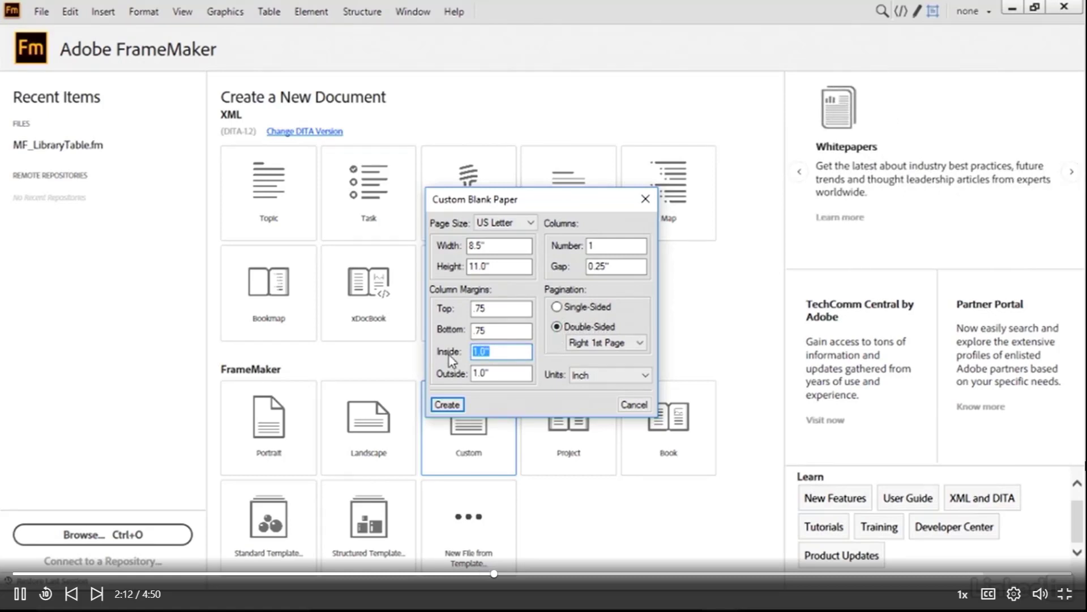
text(.5)
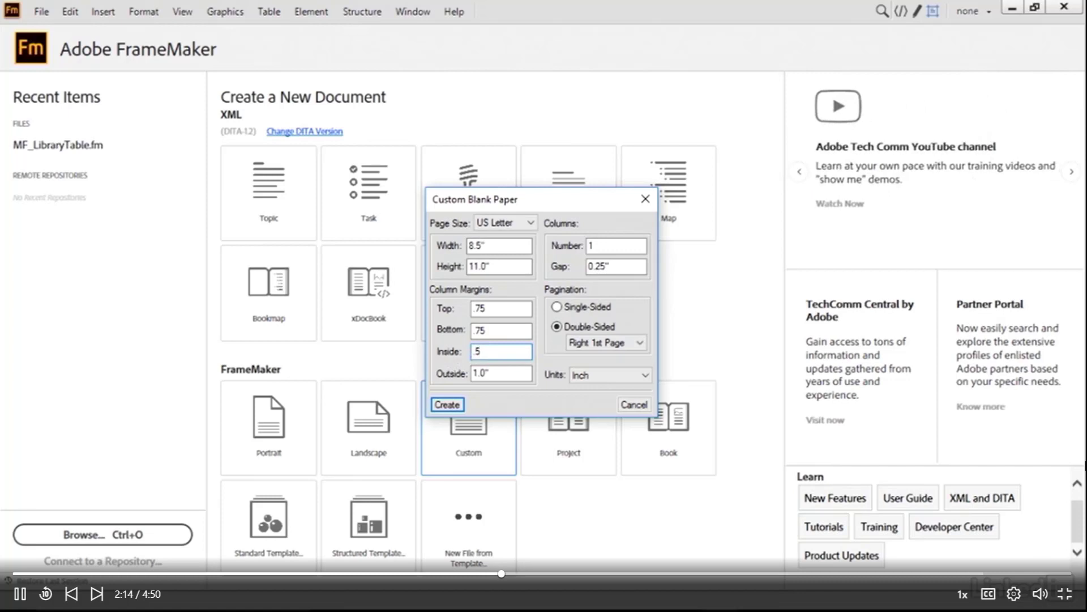
key(Tab)
text(.5)
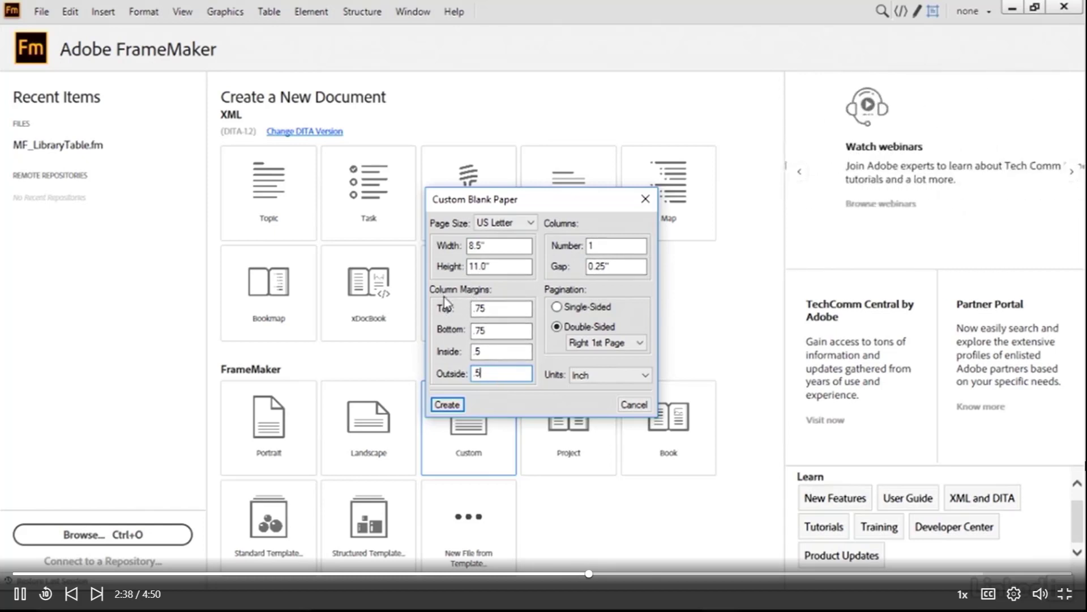
click(447, 404)
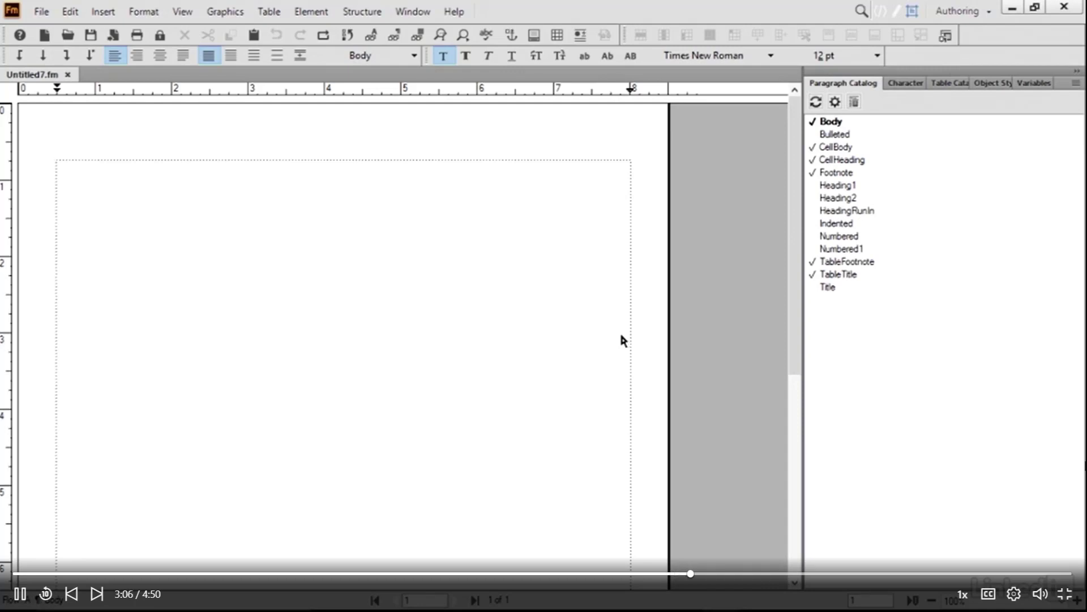
Step: Turn on Smart Spaces in the document's text options and apply the change
click(153, 15)
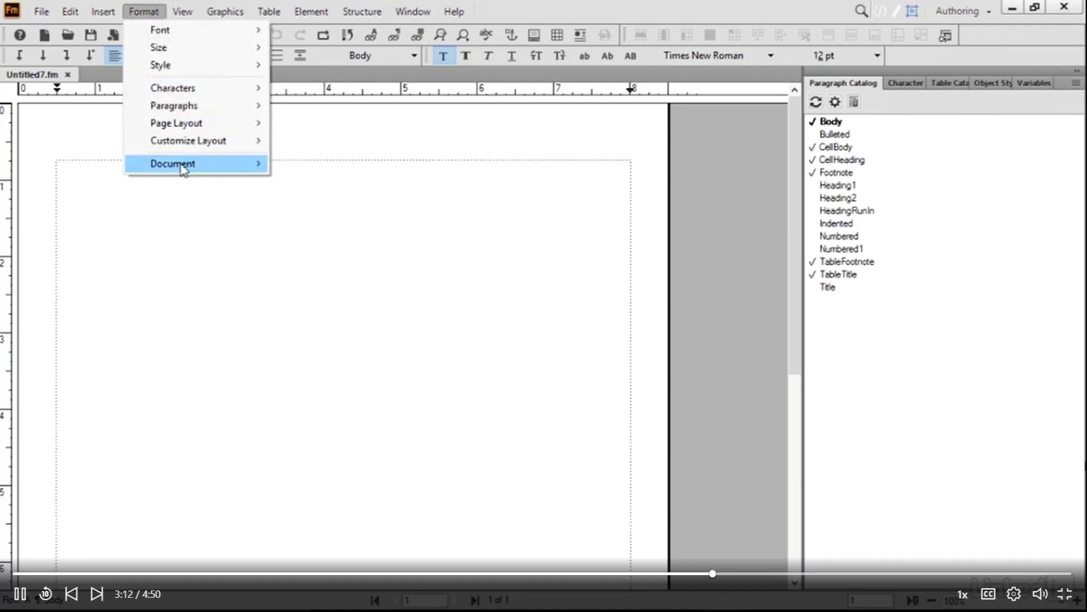
mouse_move(183, 170)
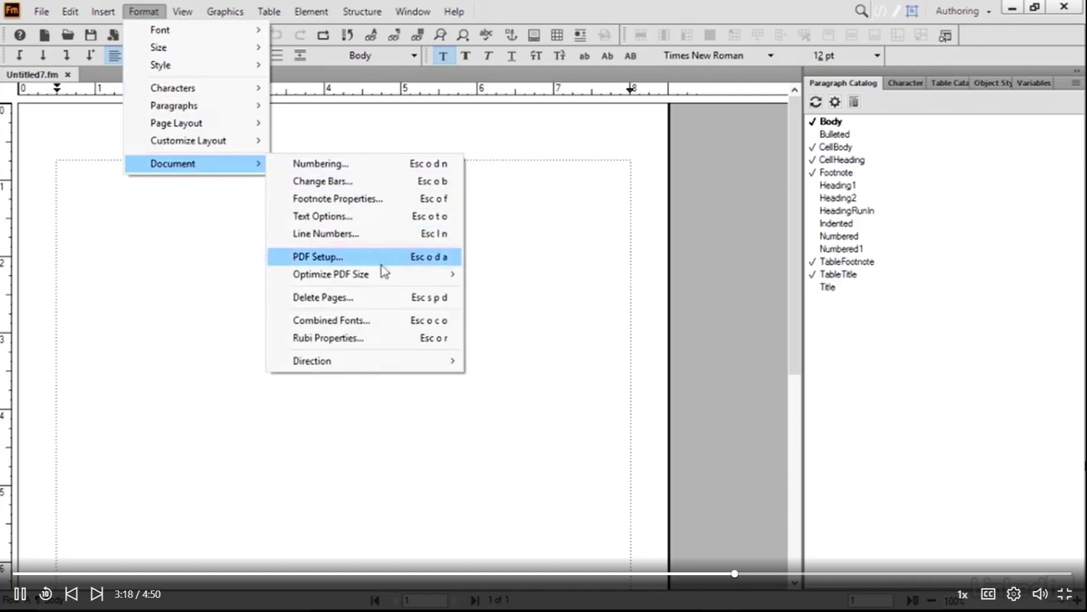
click(338, 218)
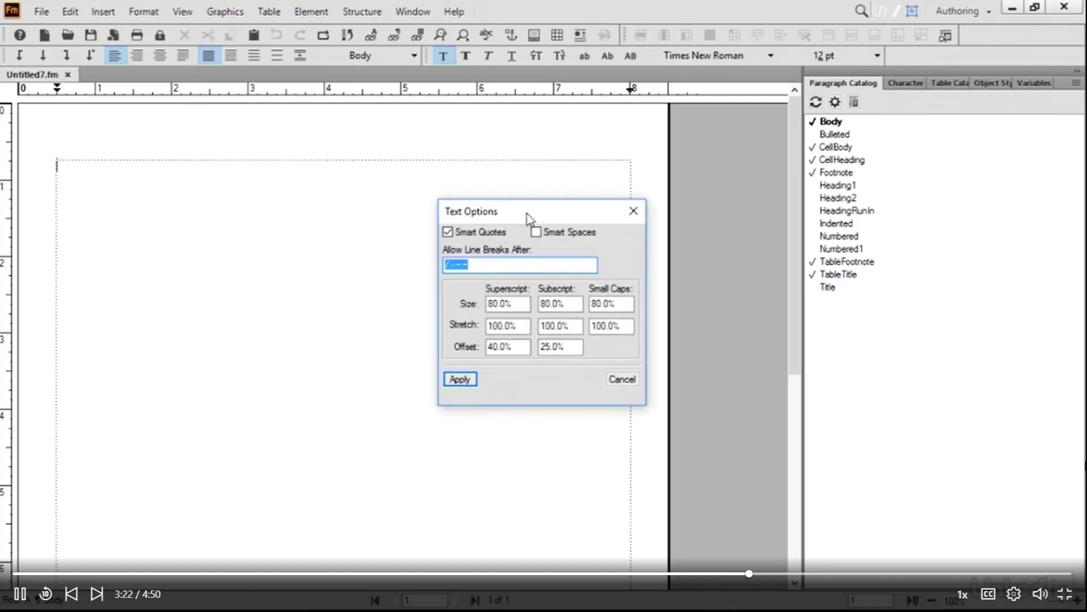
drag(526, 213, 496, 141)
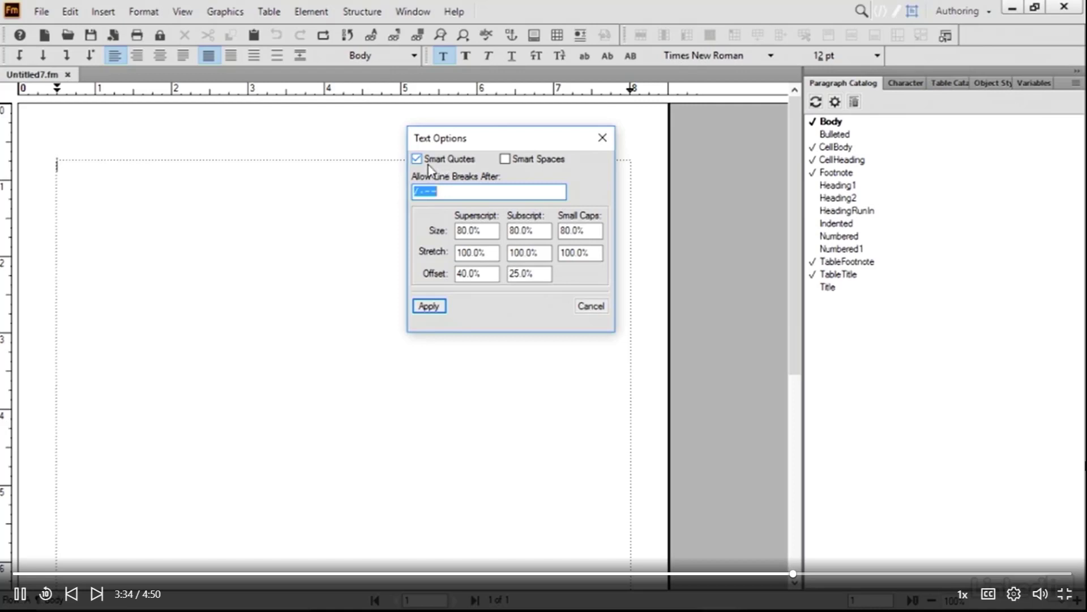
click(504, 159)
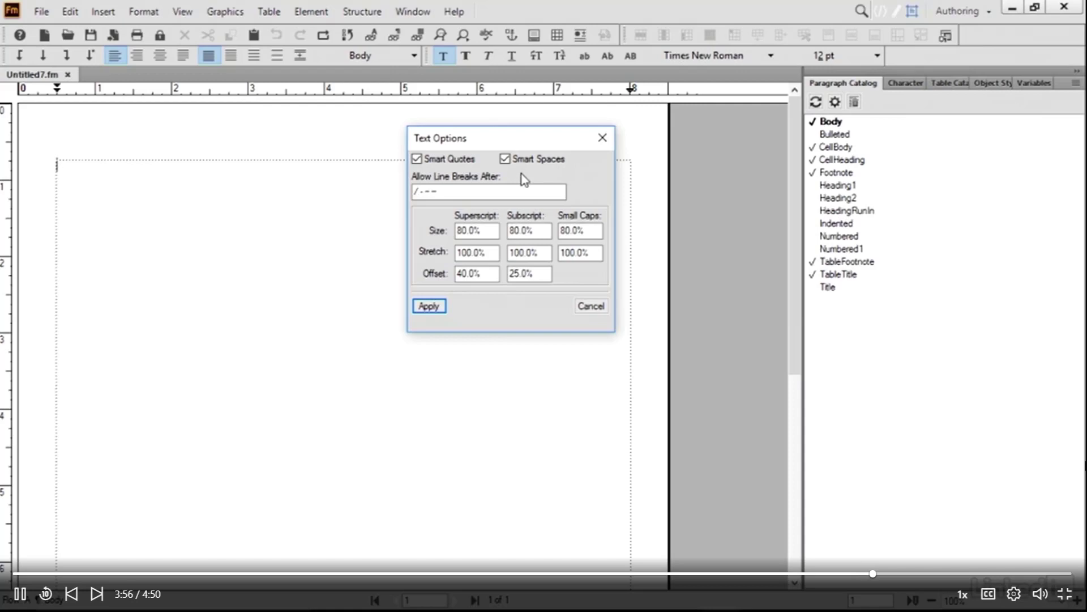
click(427, 308)
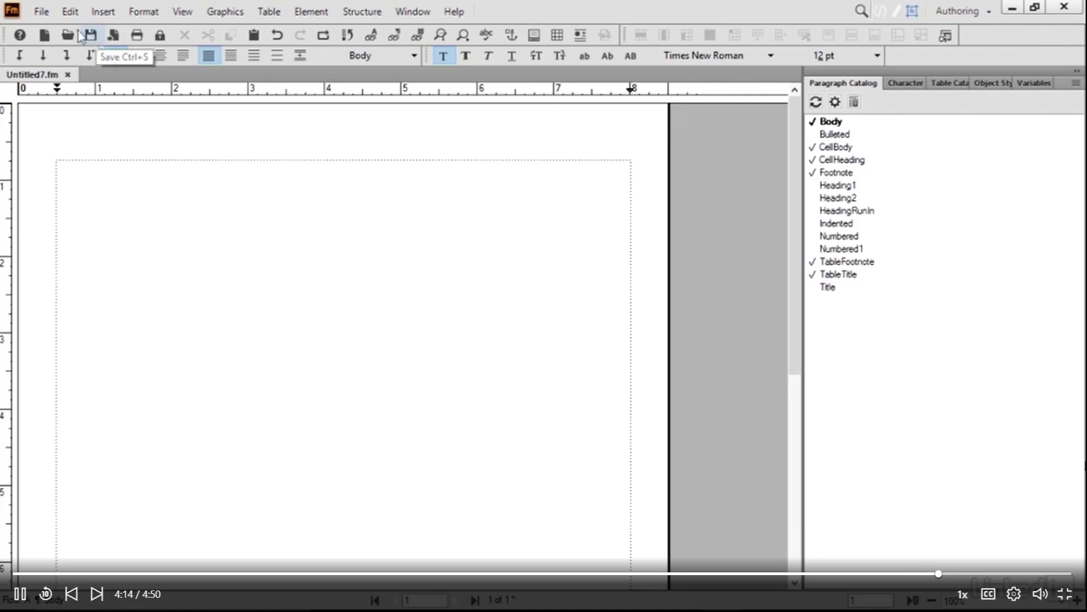
Step: Save the new document to the Desktop under the file name Catalog2017
click(42, 13)
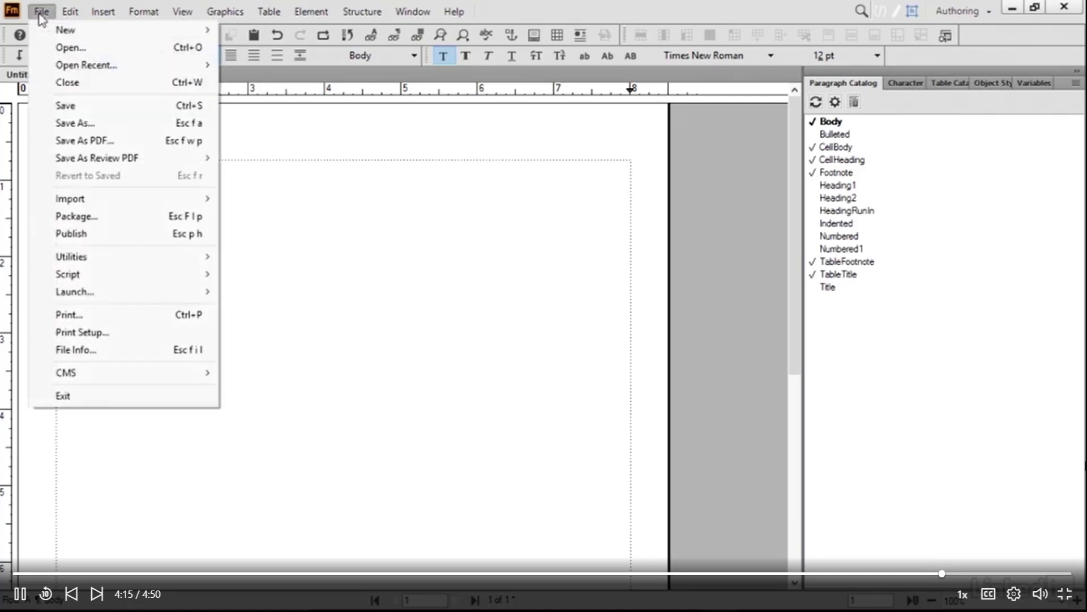
click(52, 105)
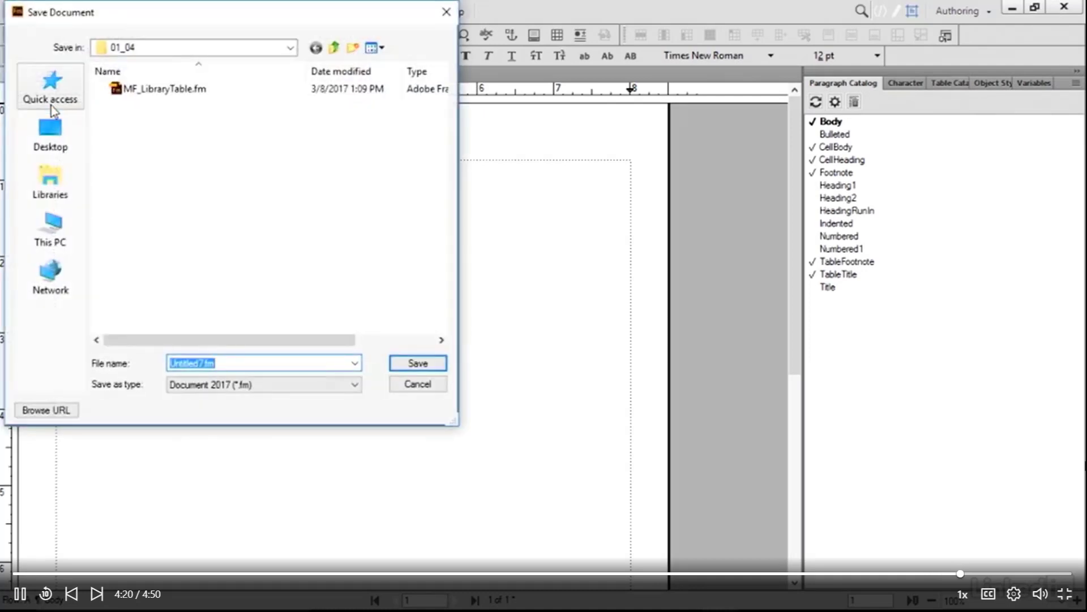
click(51, 138)
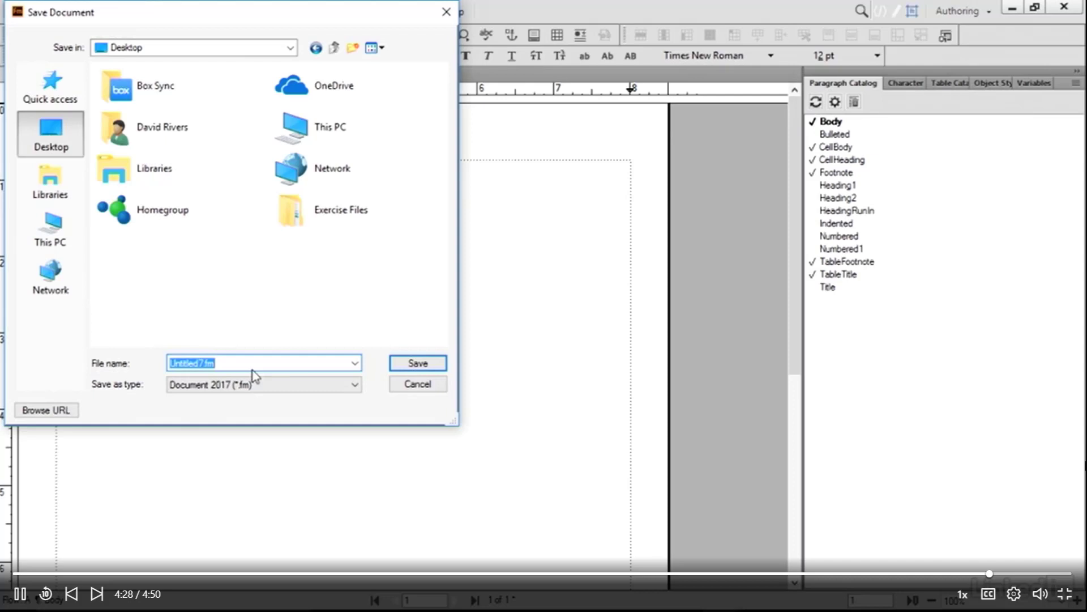
text(Catalog2017)
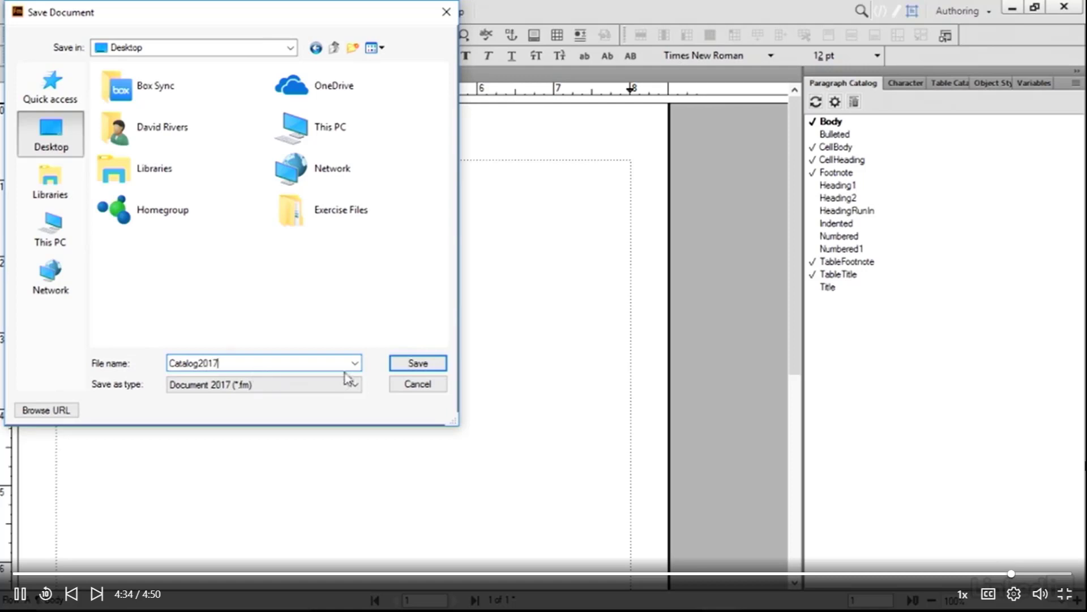
click(419, 363)
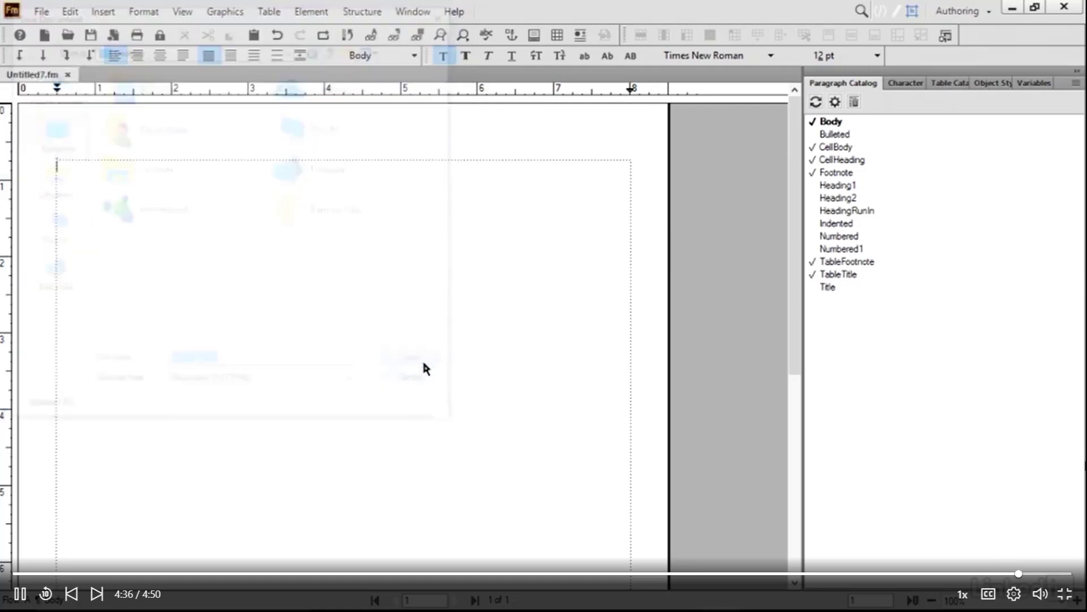
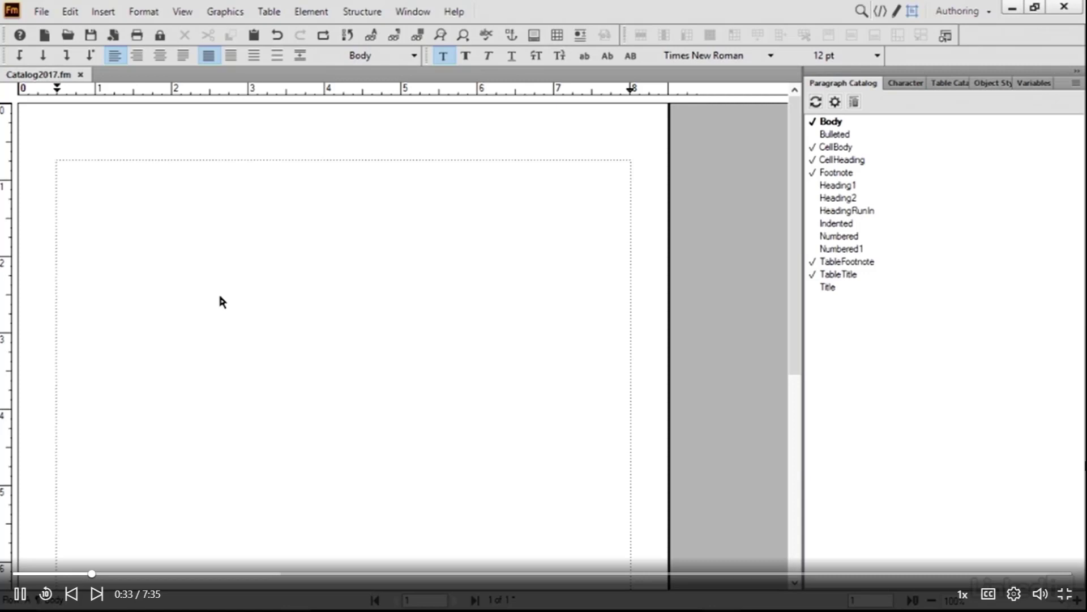
Step: Switch to File Explorer, view princess dresser.txt from the 02_02 folder in Notepad, select all its text, and close it
key(alt+Tab)
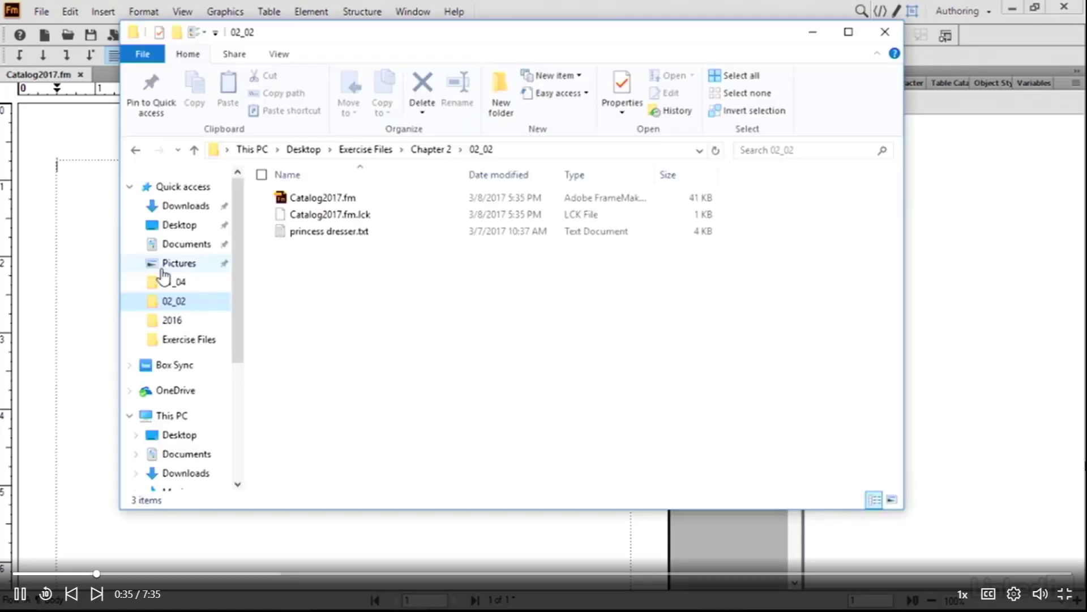
double_click(339, 232)
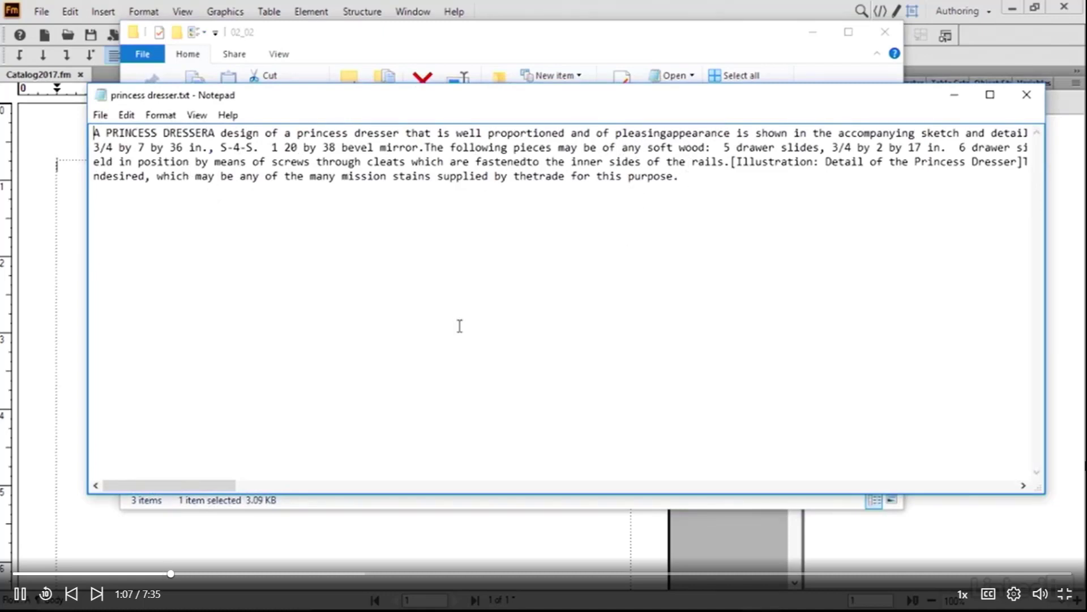
drag(218, 487, 226, 442)
key(ctrl+a)
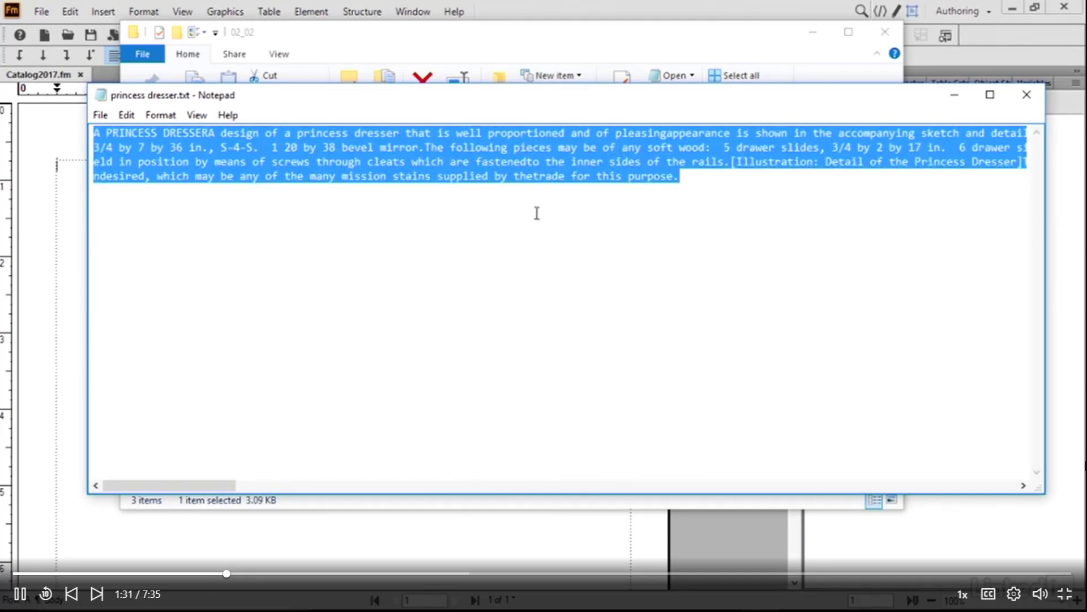
click(1027, 97)
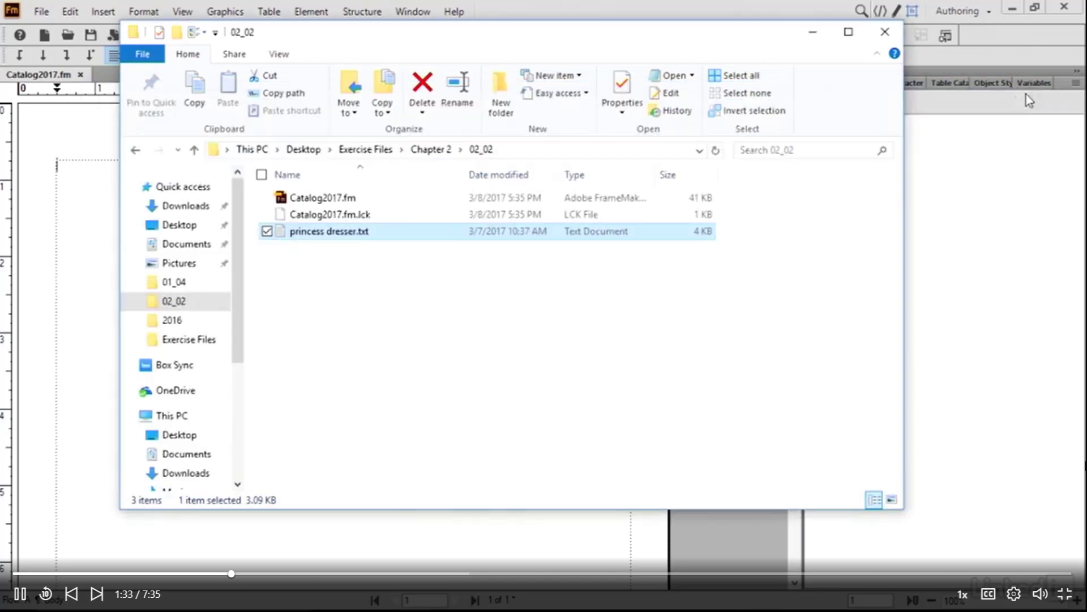
Step: Open princess dresser.txt from the 02_02 folder in WordPad and copy all of its text
right_click(318, 237)
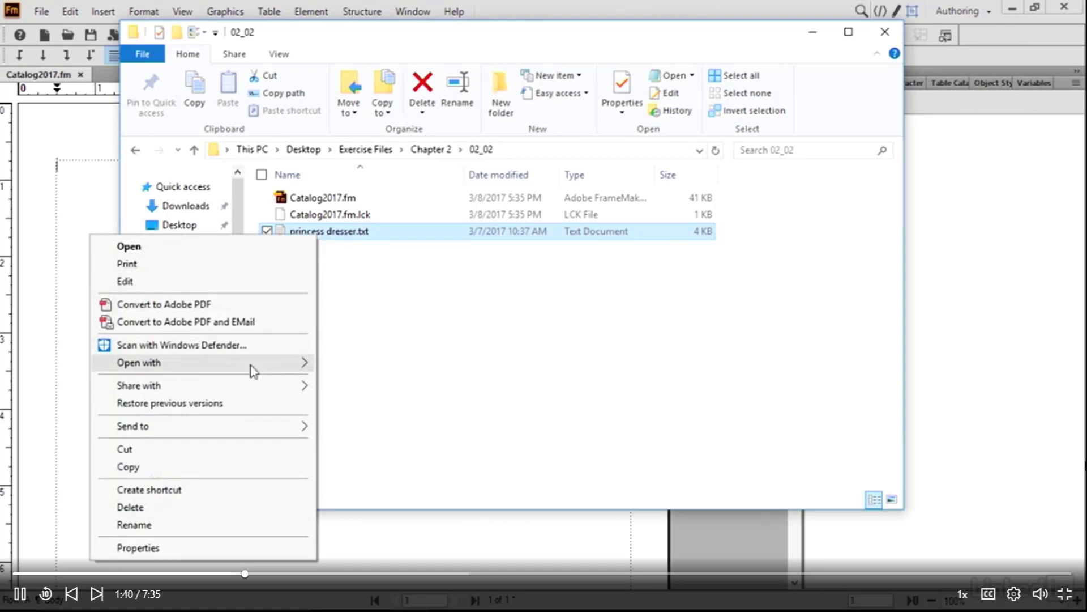
mouse_move(306, 366)
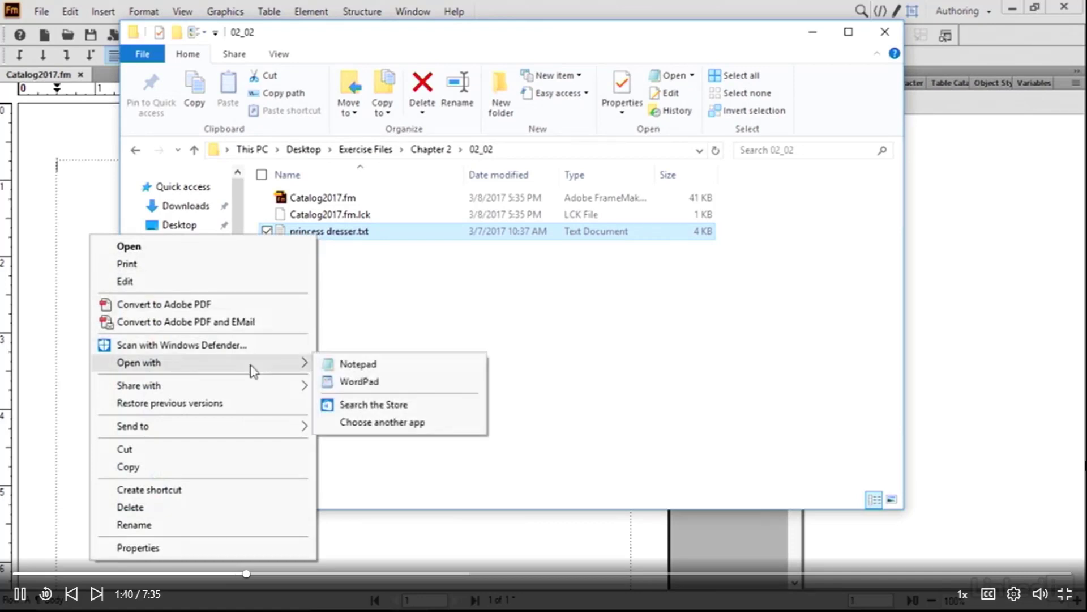
click(371, 381)
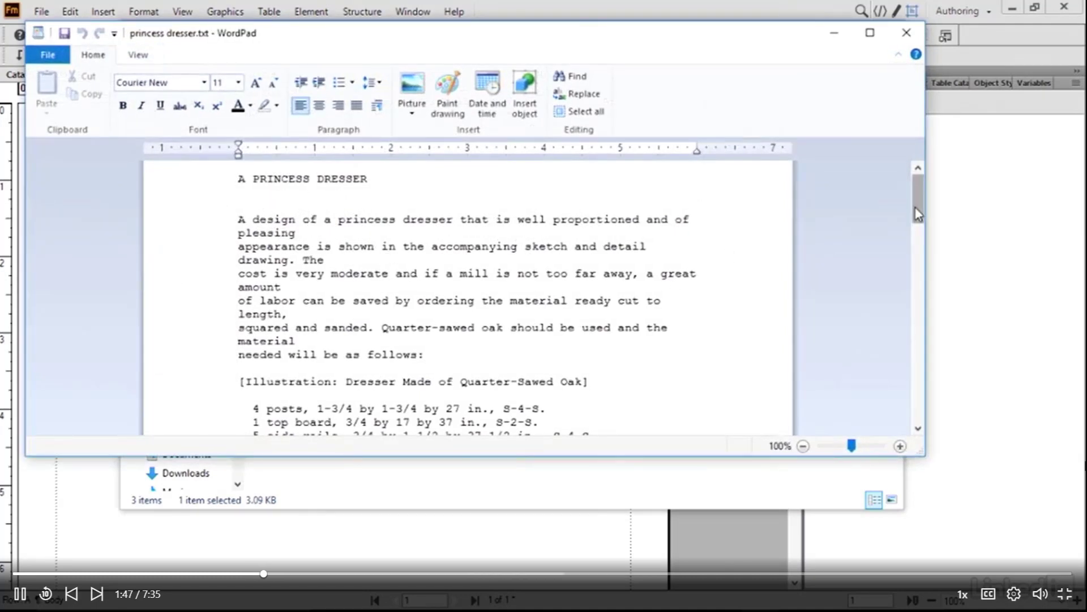
drag(916, 209, 918, 175)
key(ctrl+a)
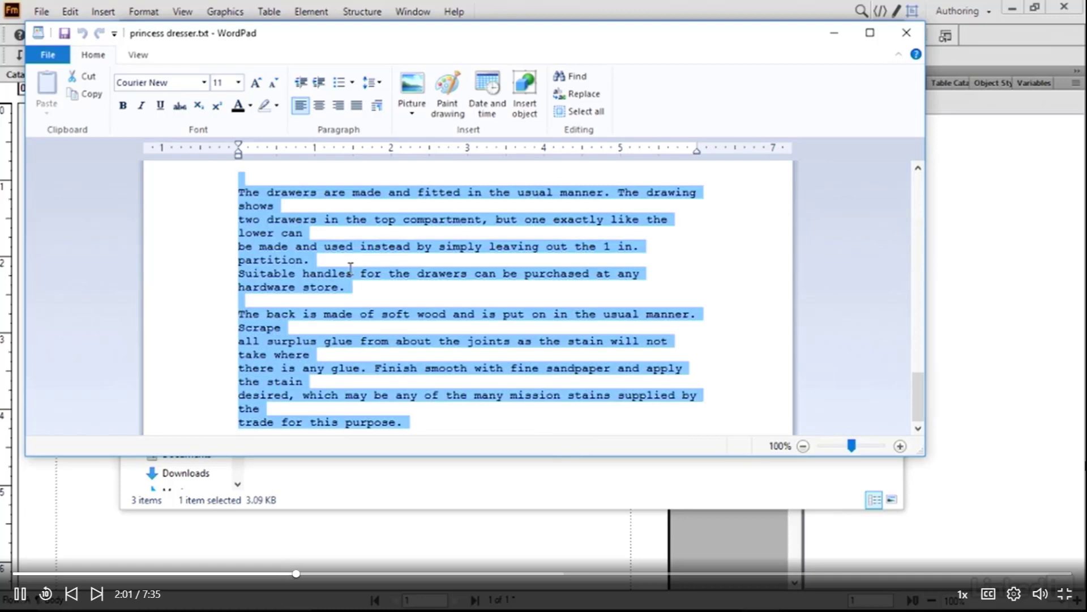
key(ctrl+c)
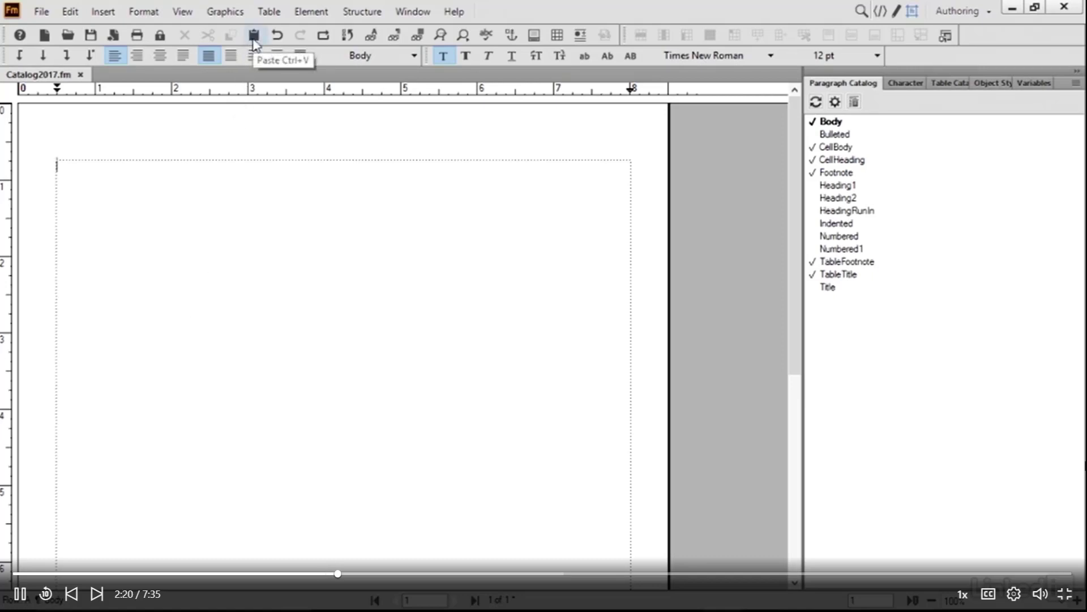
Step: Switch to FrameMaker, paste the copied text into Catalog2017.fm, and undo the paste after looking through it
click(72, 13)
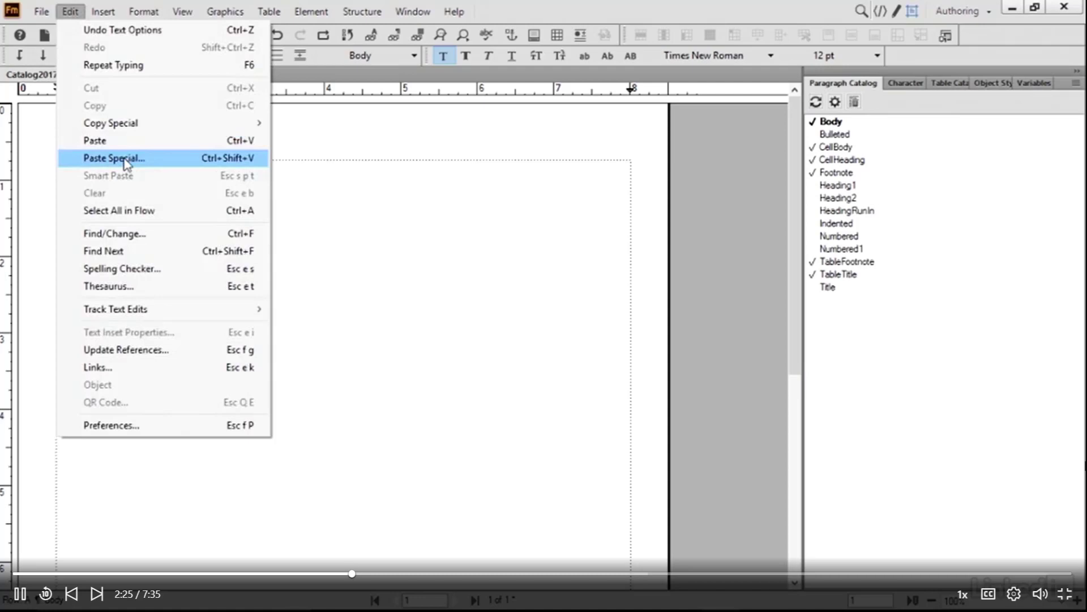
click(97, 142)
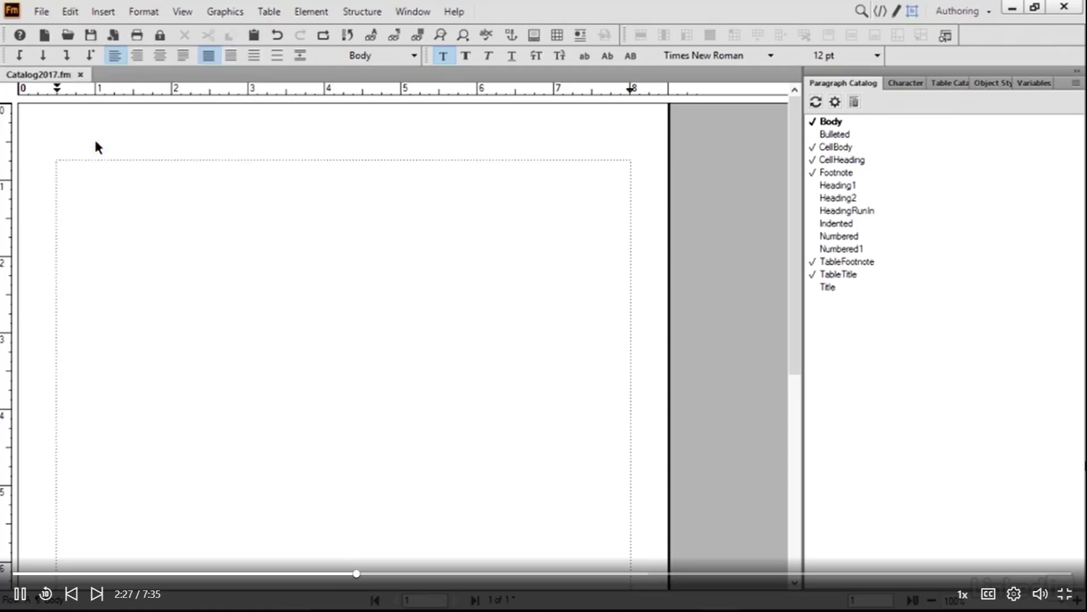
scroll(437, 292, up, 3)
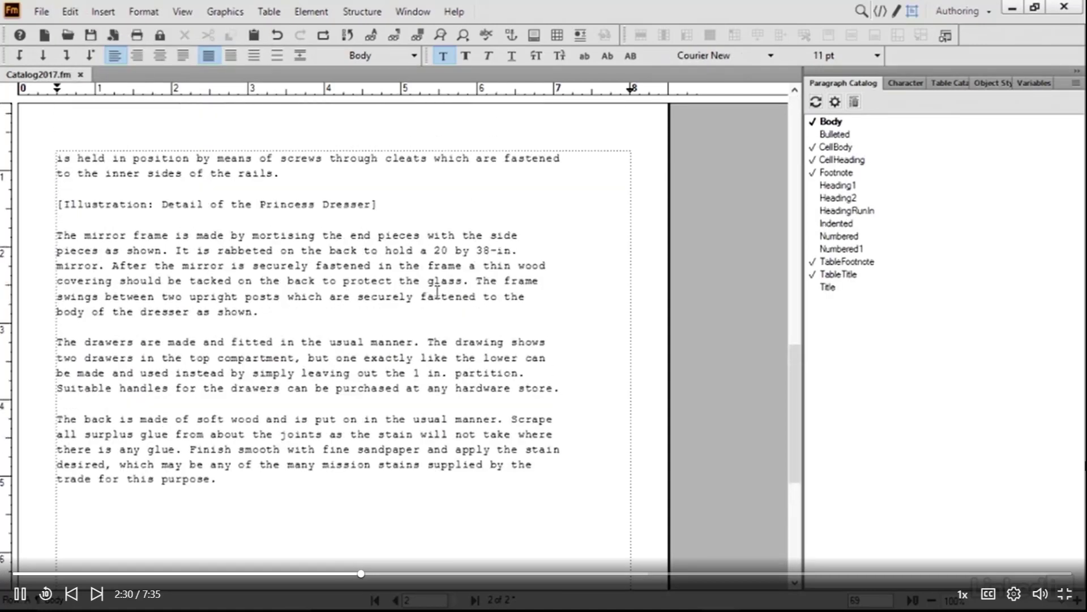
scroll(437, 291, up, 5)
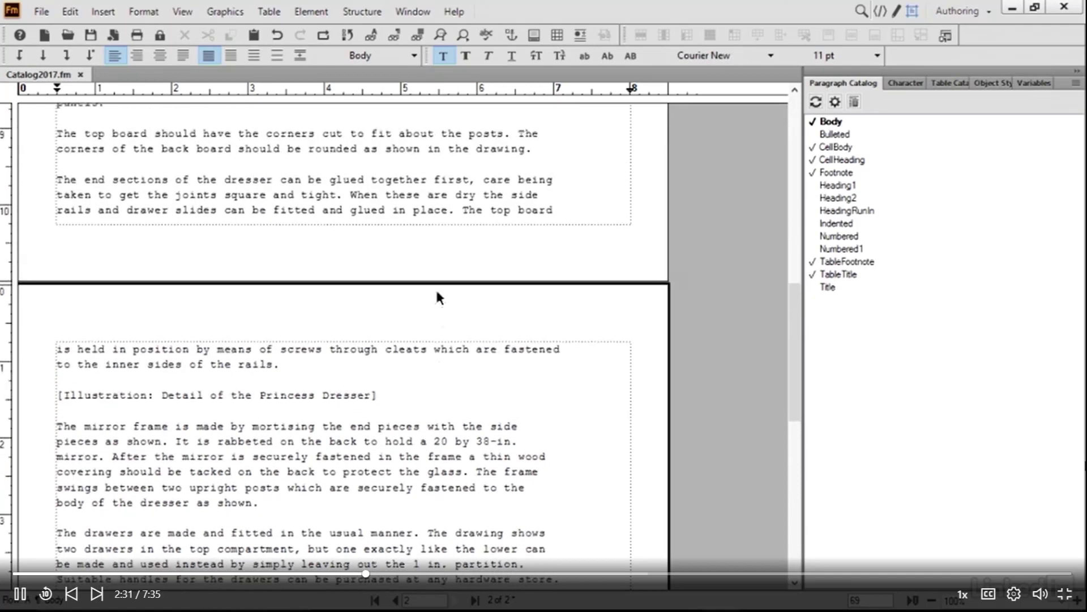
scroll(437, 293, up, 20)
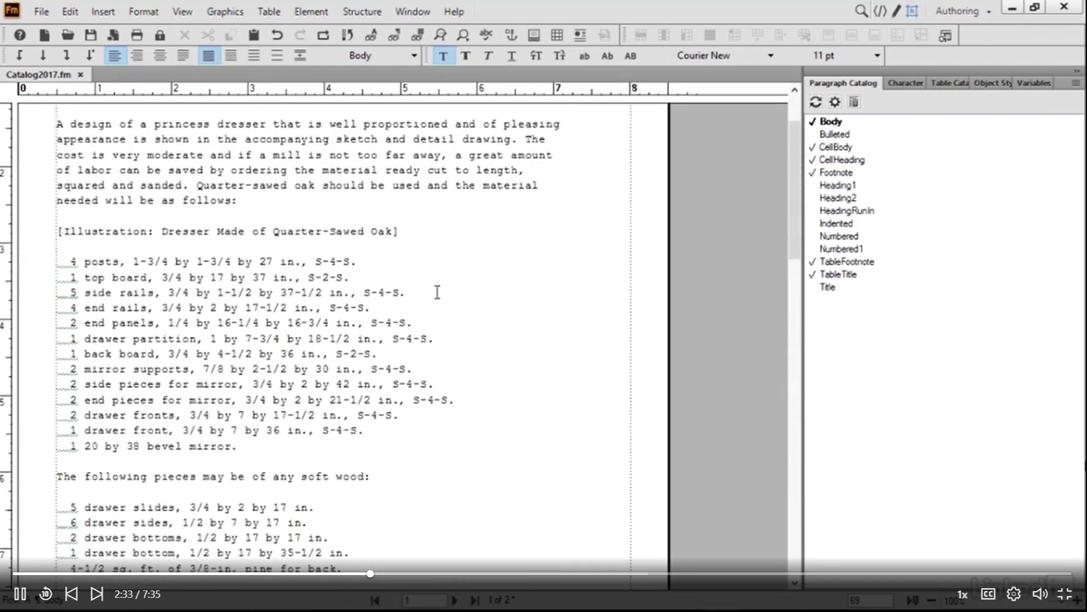
scroll(437, 292, up, 3)
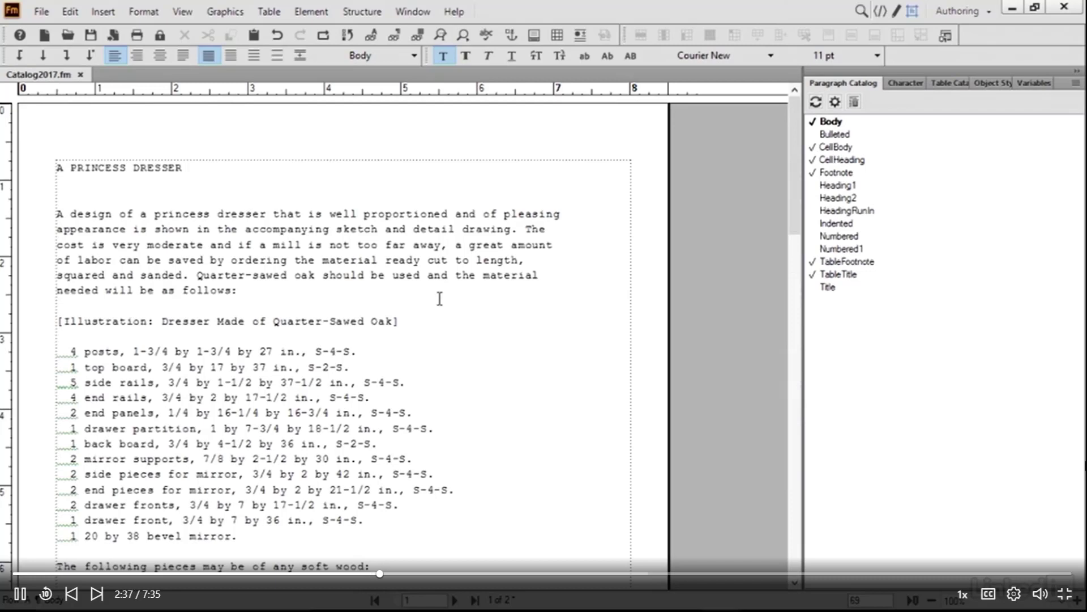
double_click(407, 214)
click(437, 249)
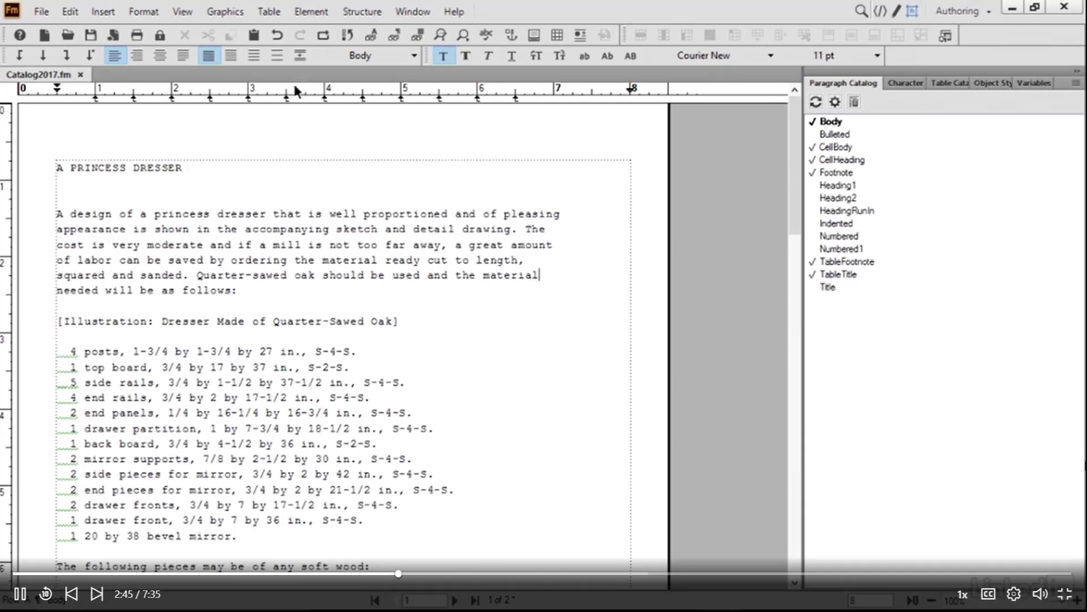
click(276, 38)
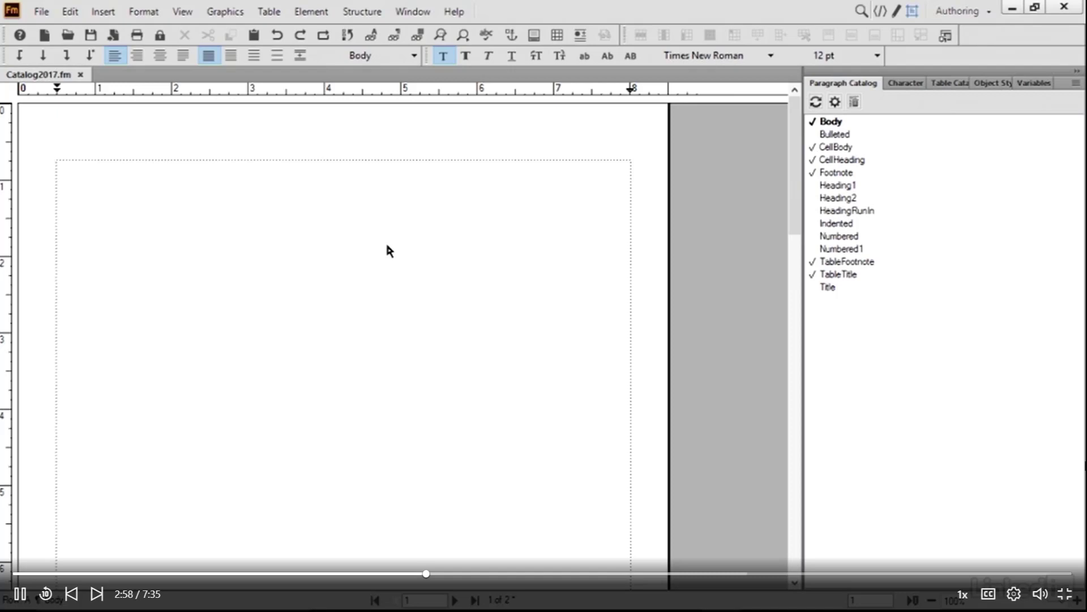
Step: Import princess dresser.txt from the 02_02 folder by reference as Text, treating each line as a paragraph and updating automatically
click(41, 11)
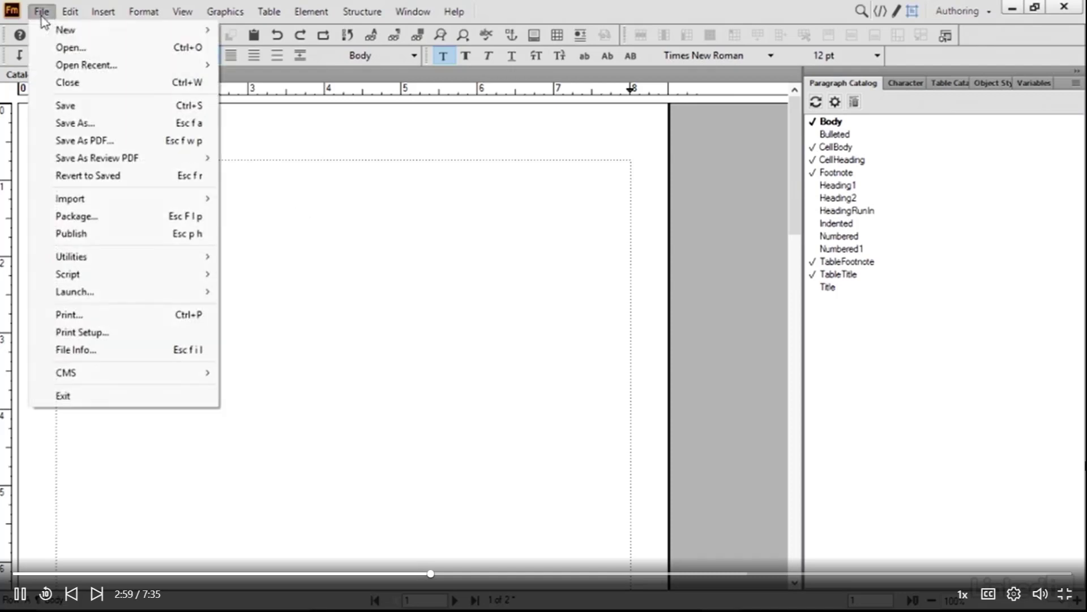
mouse_move(107, 203)
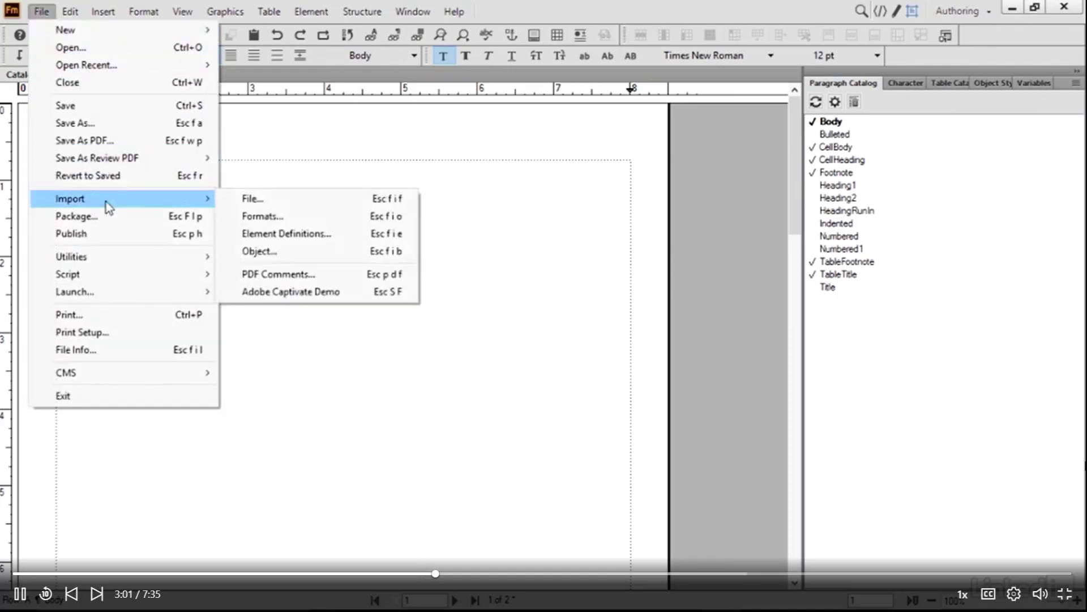
click(269, 202)
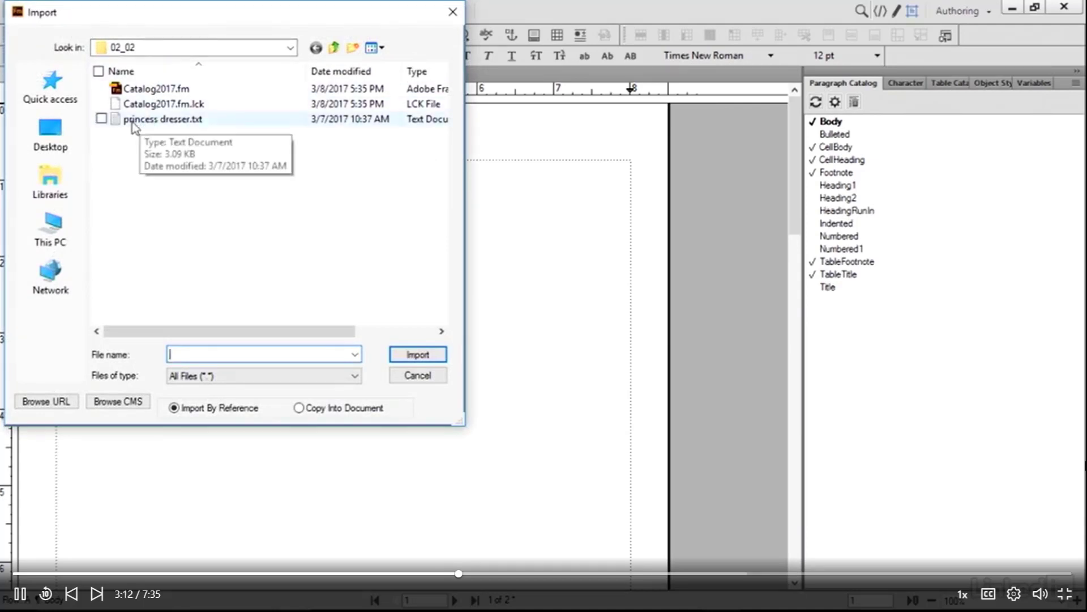
click(174, 124)
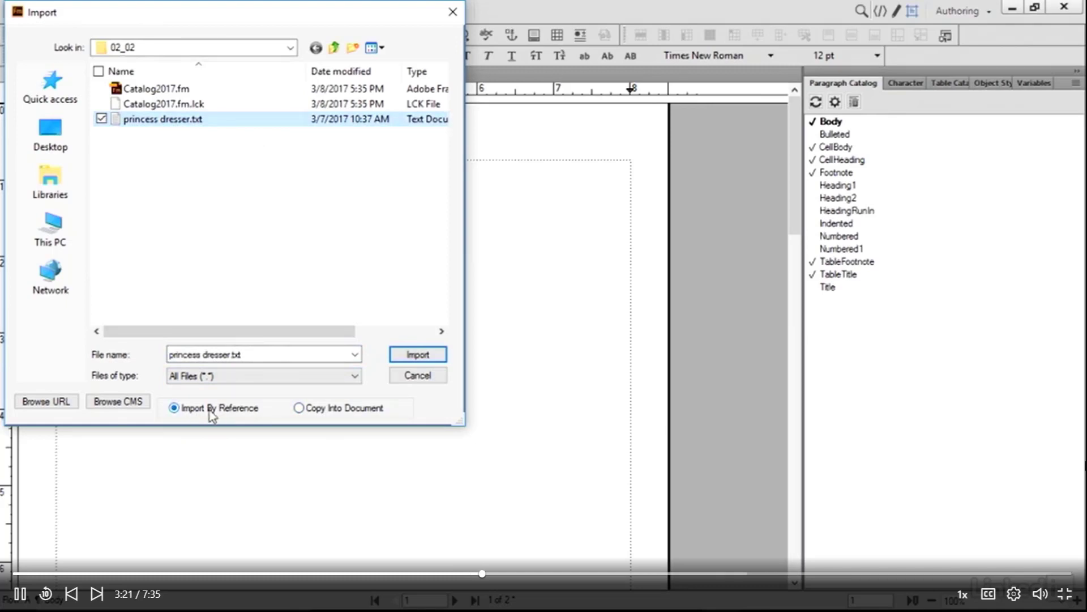
click(418, 356)
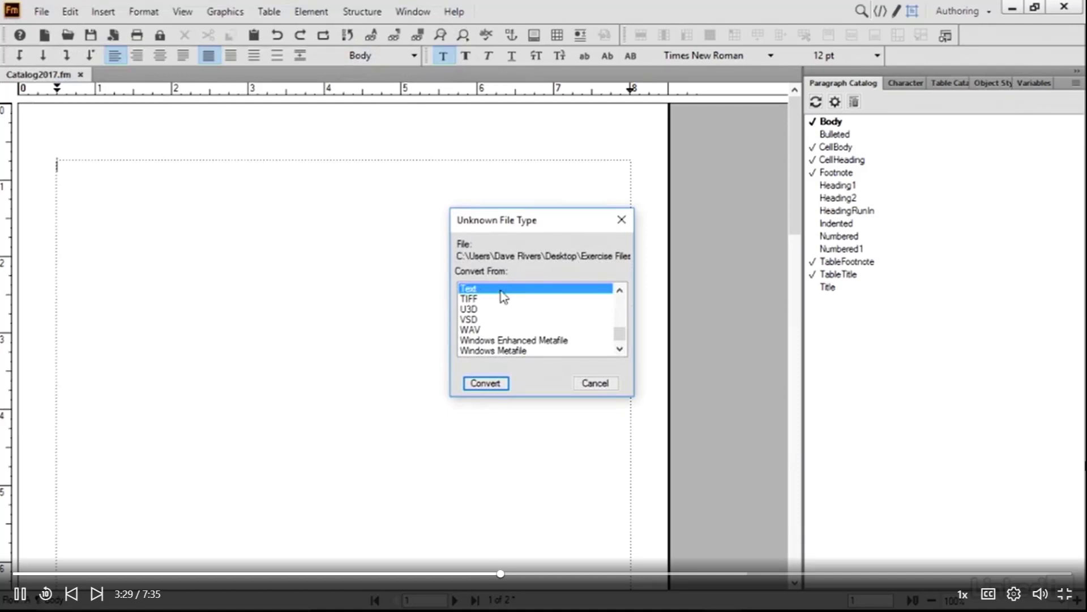
mouse_move(619, 334)
mouse_down()
mouse_move(621, 301)
mouse_move(621, 337)
mouse_up()
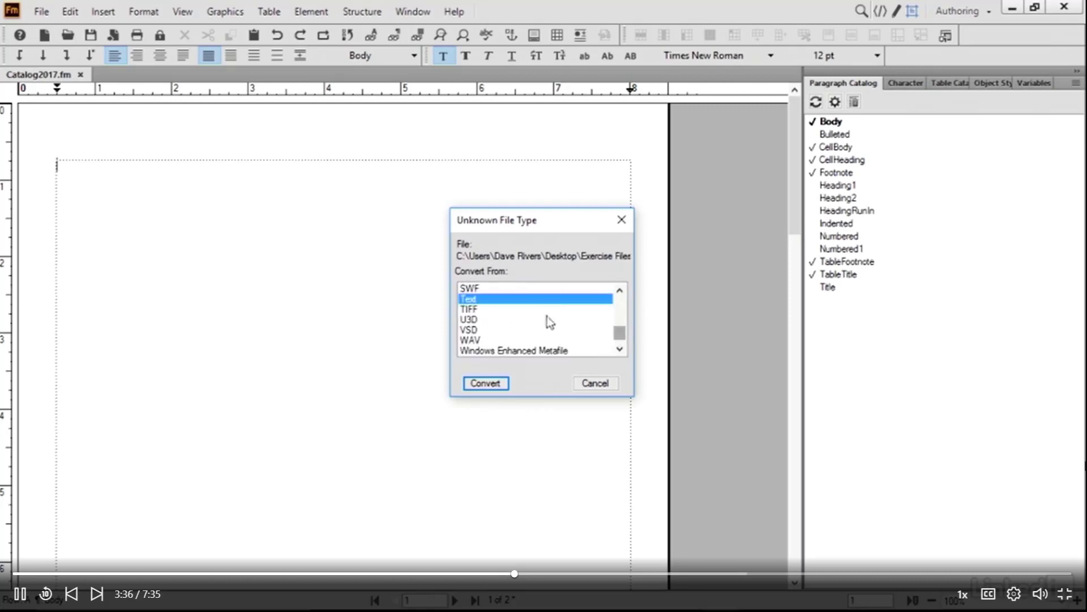
click(486, 384)
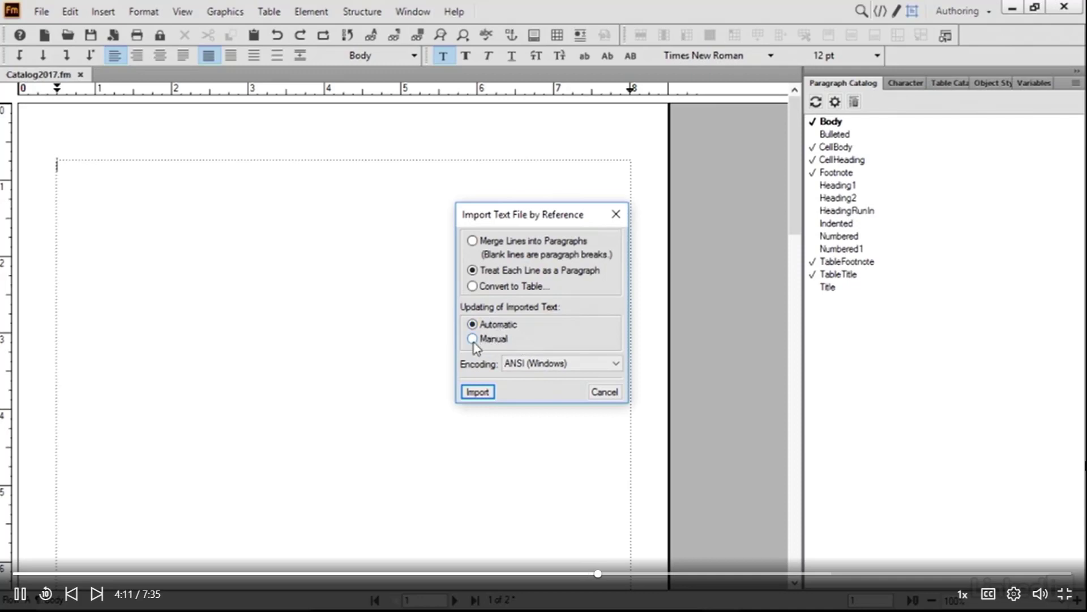
click(474, 392)
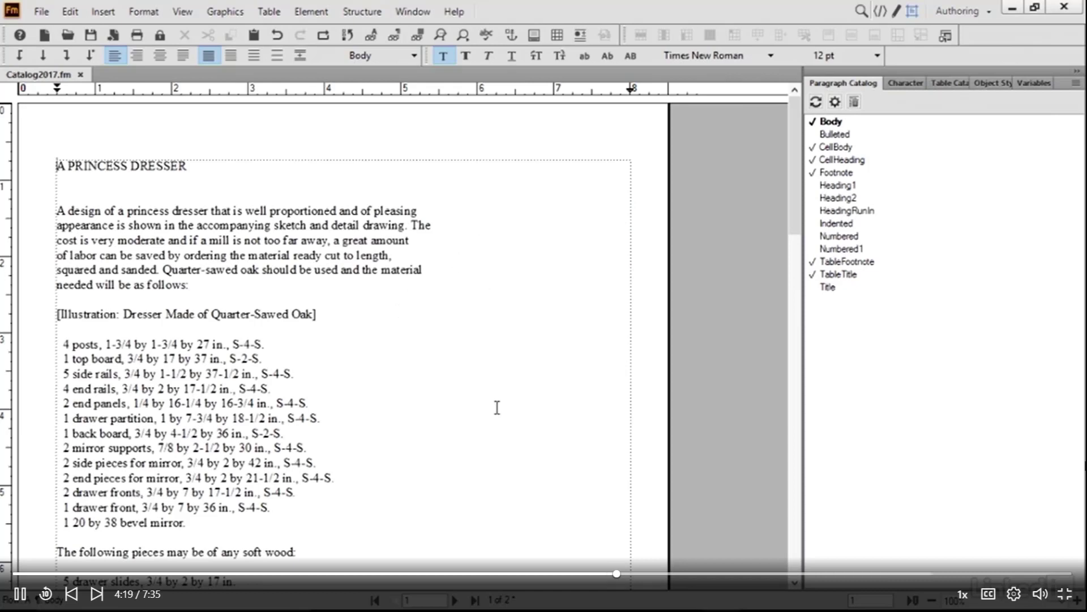
Step: Select the imported text inset, view its Text Inset Properties, and close and deselect it
scroll(497, 407, down, 1)
scroll(497, 407, up, 1)
double_click(84, 313)
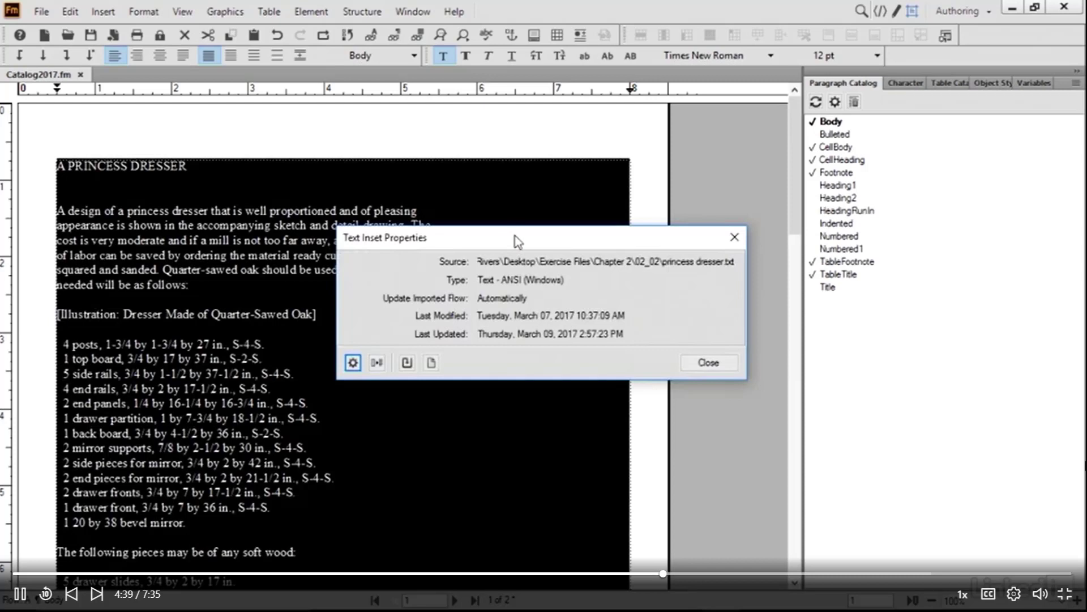
click(712, 364)
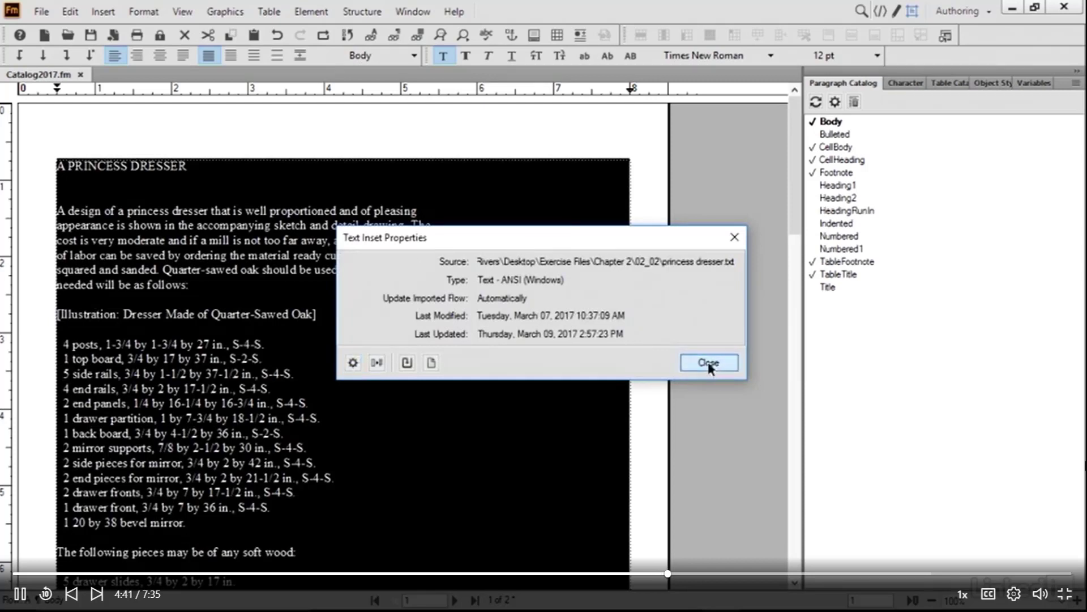
click(649, 211)
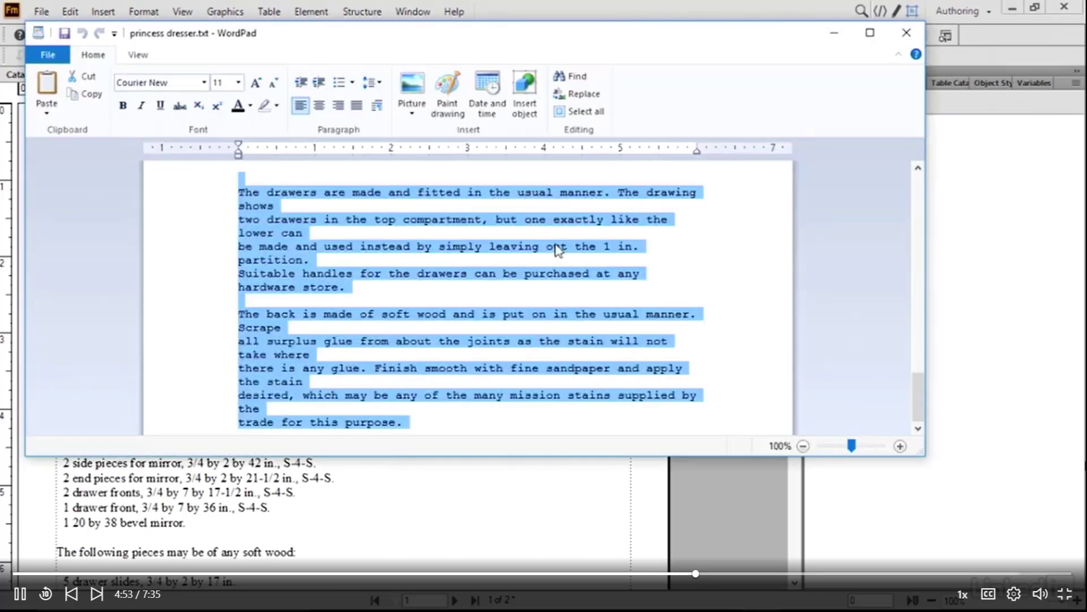
Step: In WordPad, replace "Illustration" with "Figure" in the Quarter-Sawed Oak caption of princess dresser.txt and save the file
scroll(558, 249, up, 15)
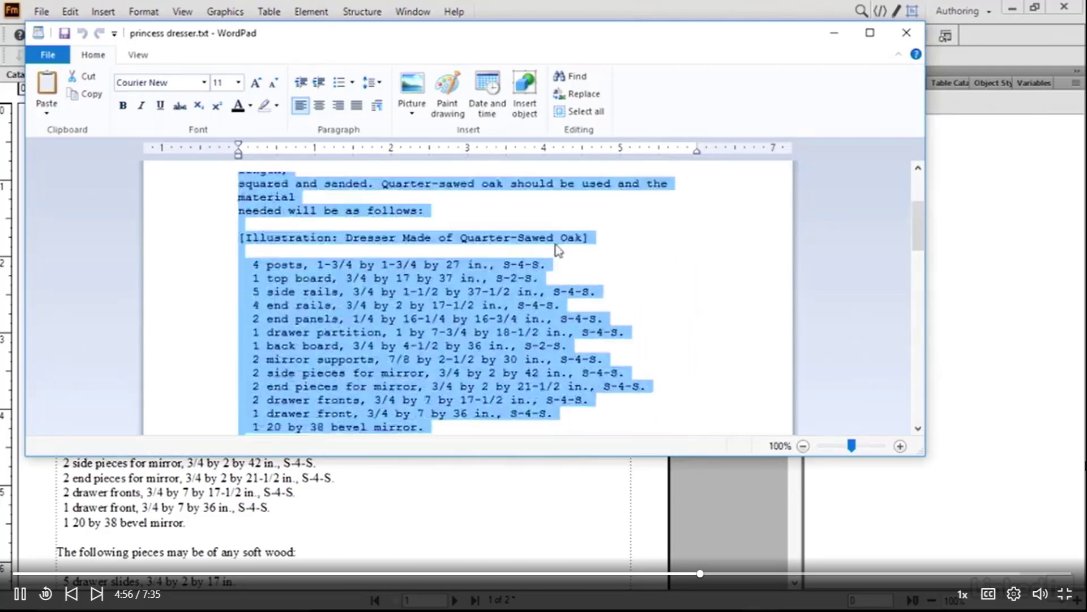
click(665, 255)
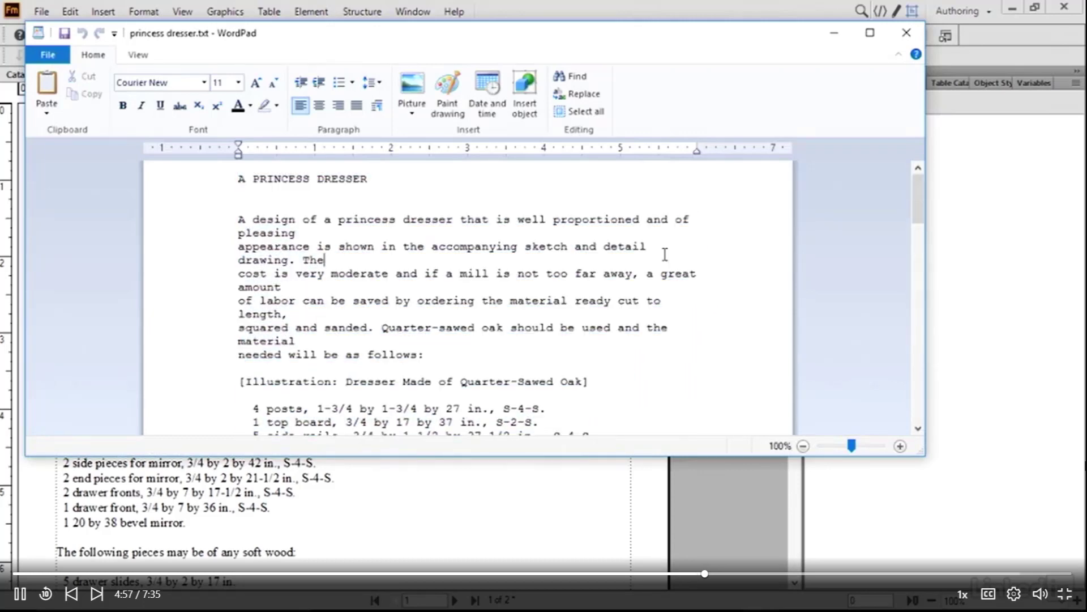
double_click(284, 381)
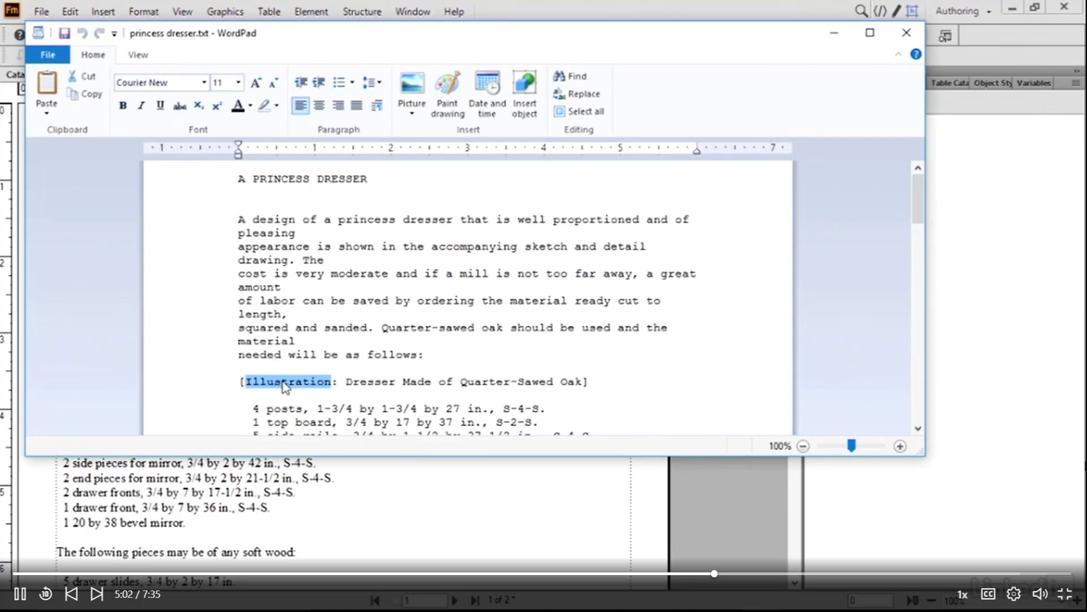
text(Figure)
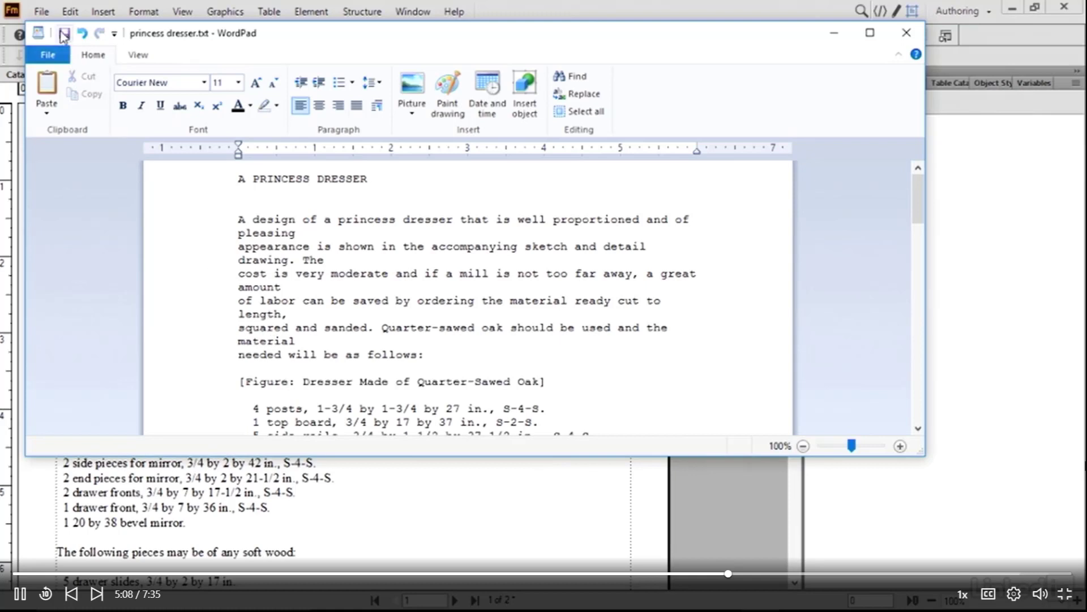
click(63, 35)
scroll(328, 345, down, 4)
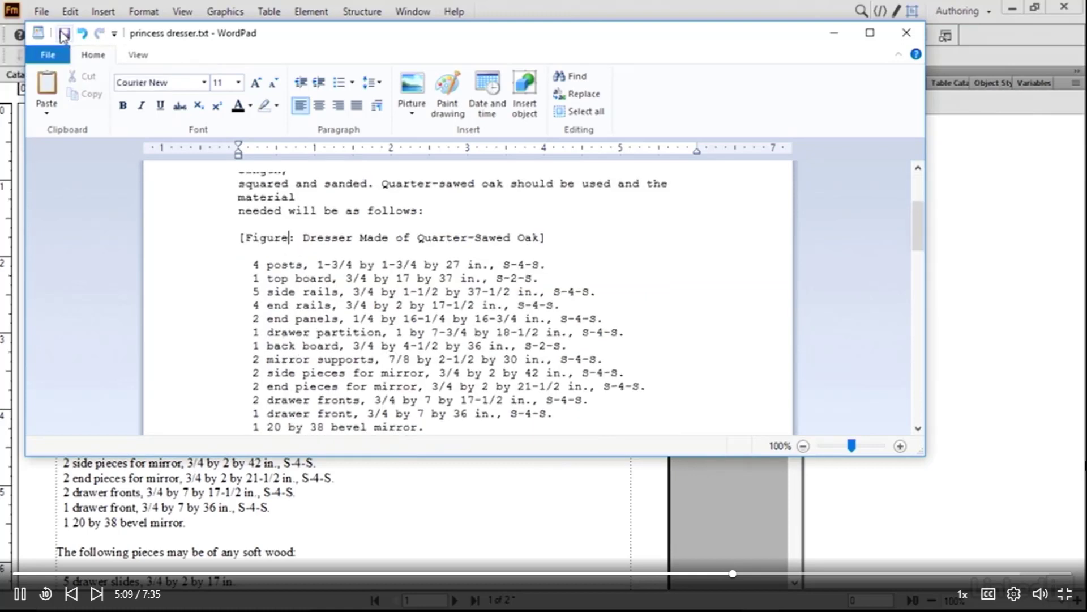
scroll(328, 347, up, 2)
scroll(522, 336, up, 2)
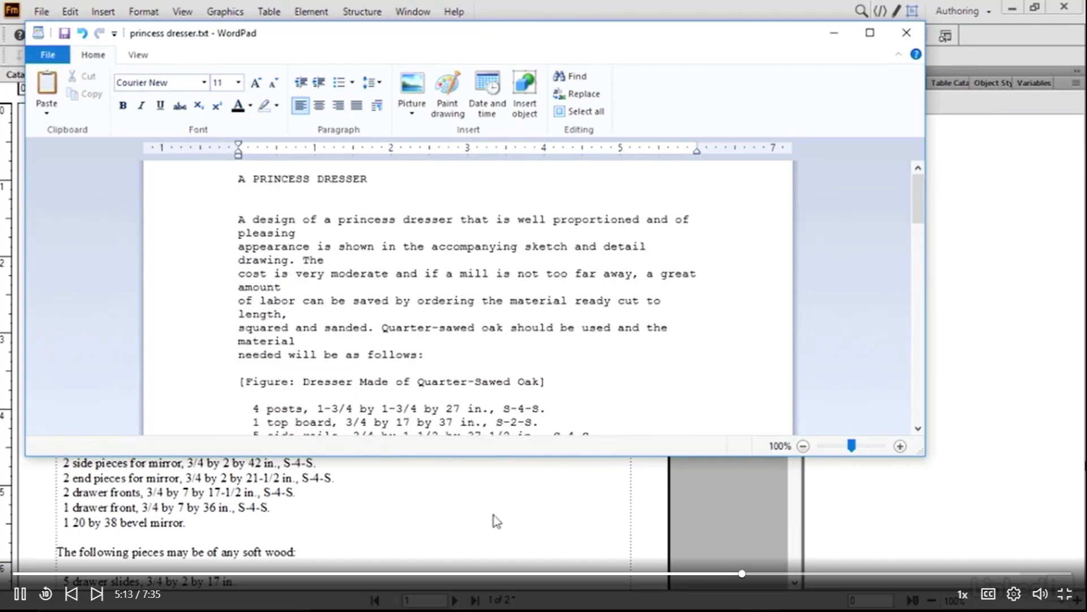
Step: Return to FrameMaker and update the imported text inset from its edited source file through its Text Inset Properties
click(646, 519)
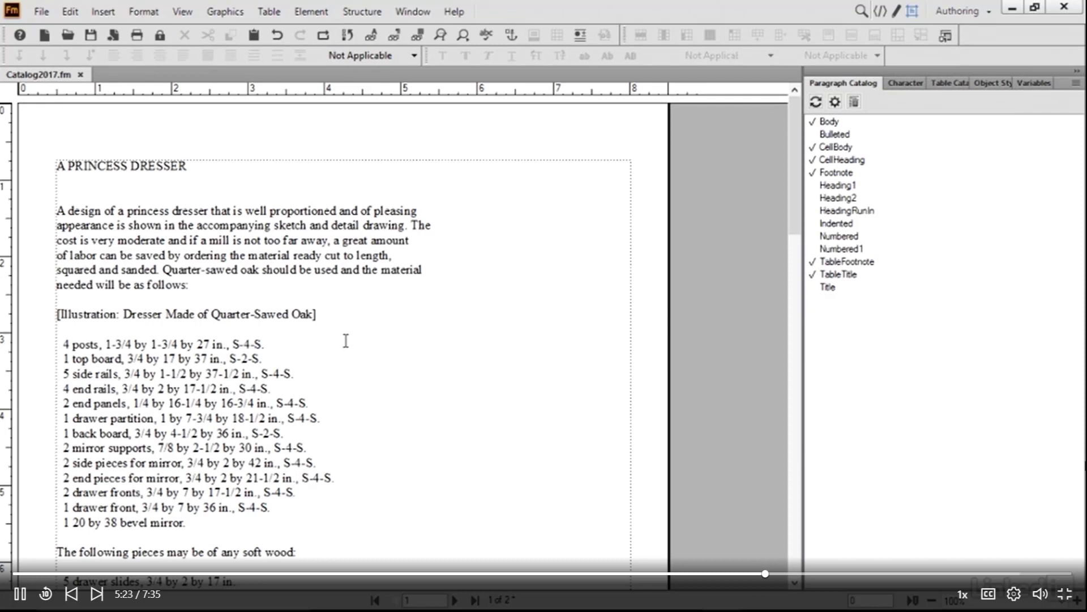
double_click(382, 309)
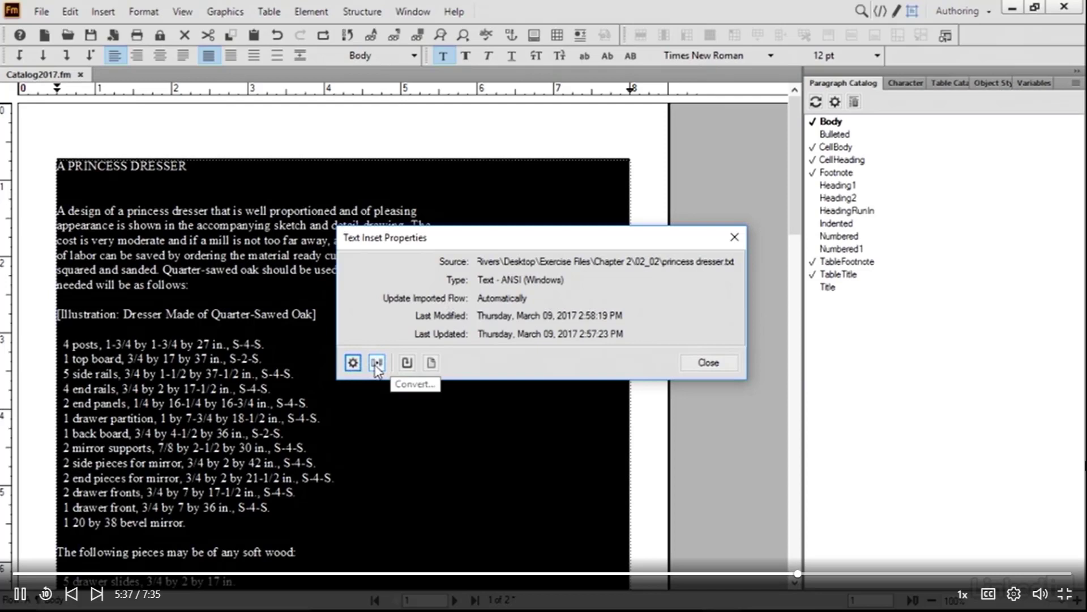
click(411, 370)
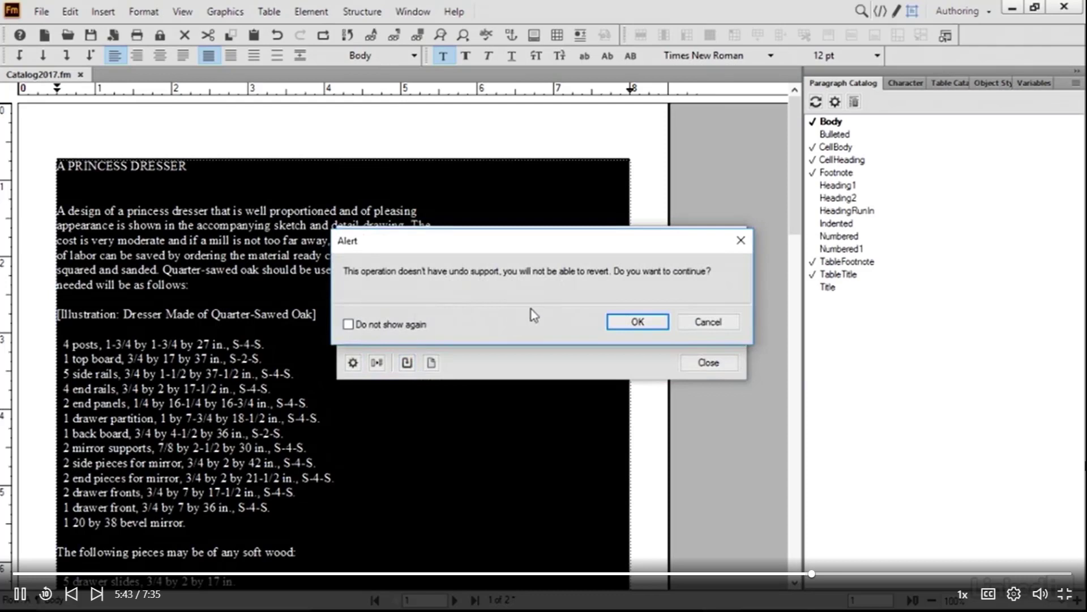
click(637, 322)
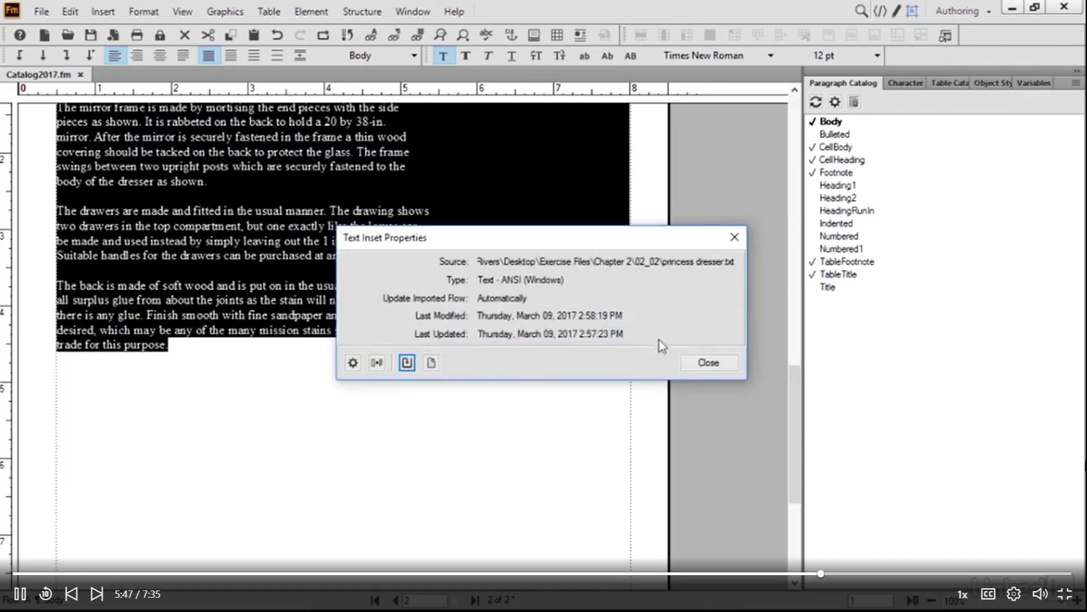
click(709, 364)
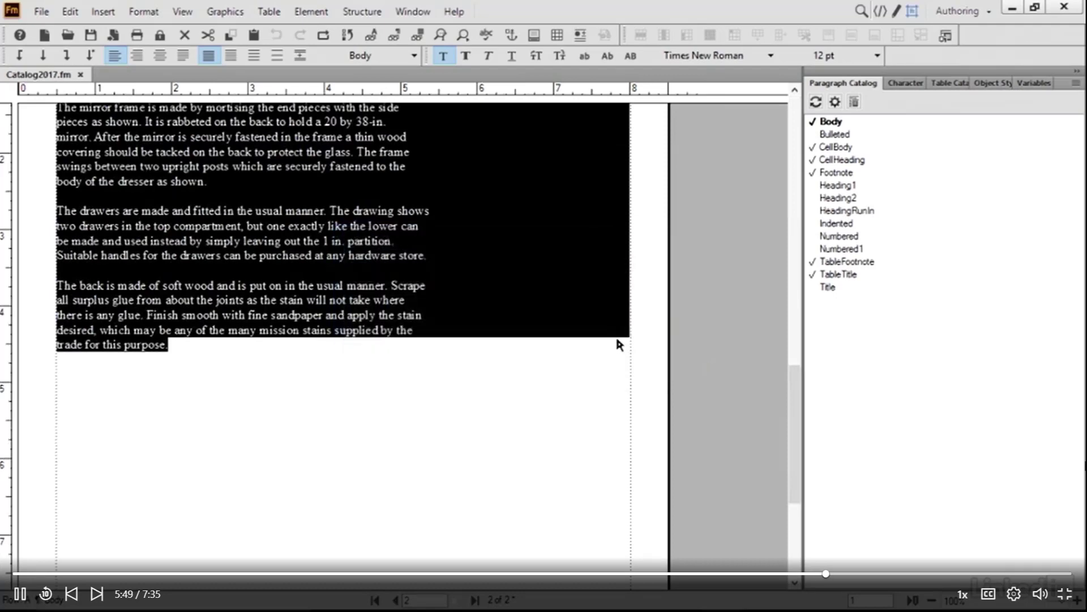
Step: Convert only the selected princess dresser text inset to editable text through its Text Inset Properties and deselect it
scroll(619, 346, up, 10)
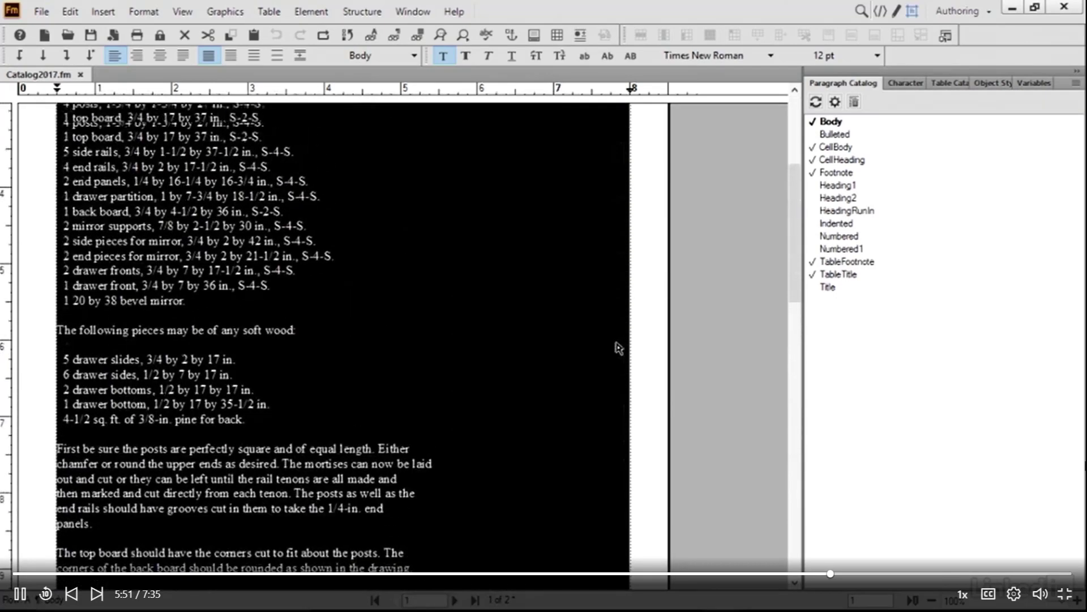
scroll(619, 347, up, 5)
click(697, 313)
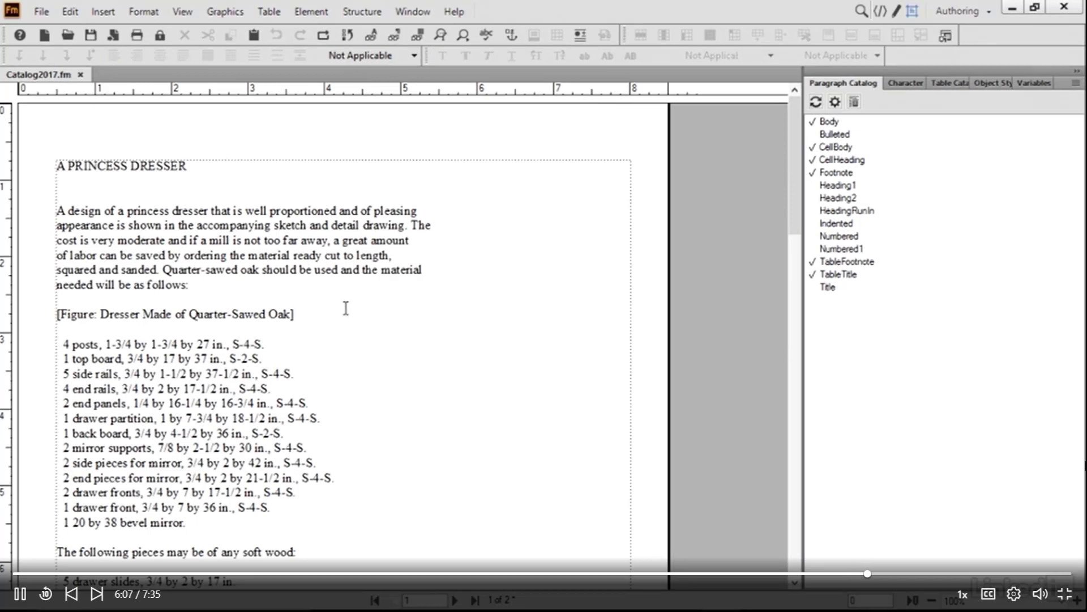
double_click(289, 246)
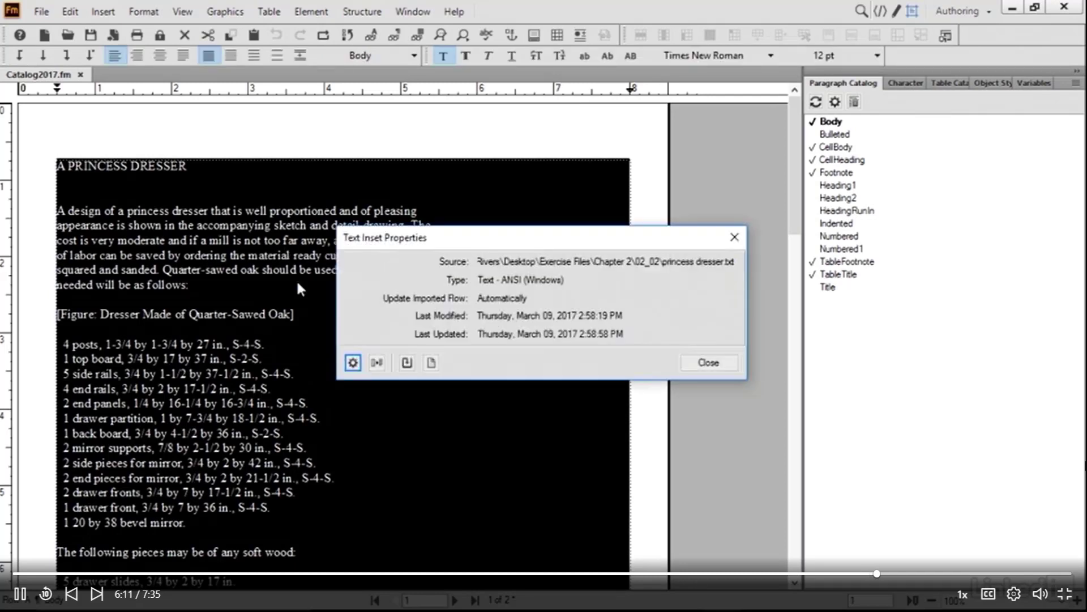
click(376, 363)
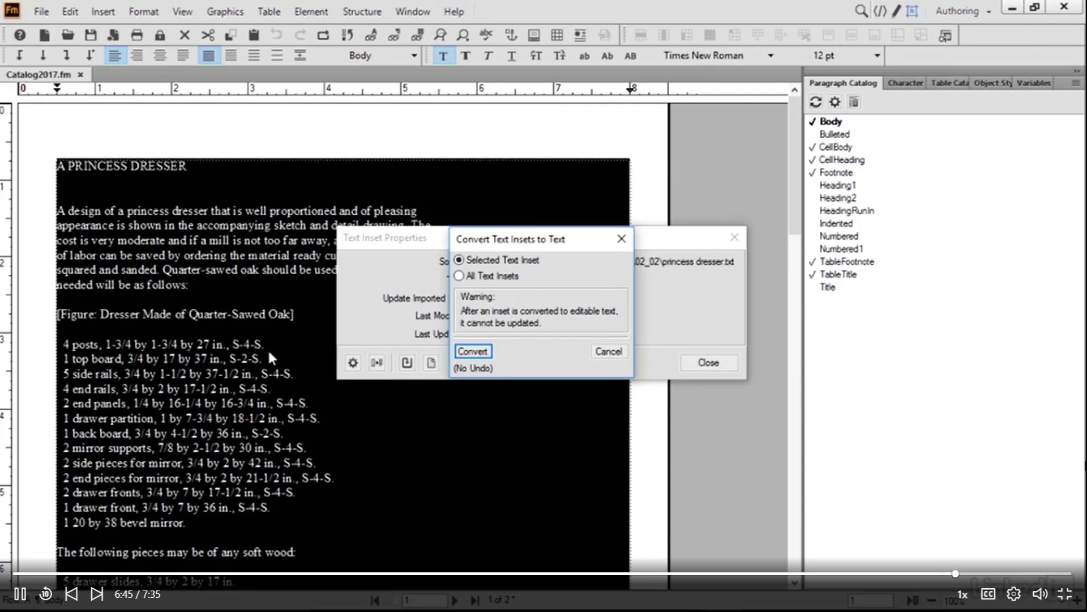
click(477, 352)
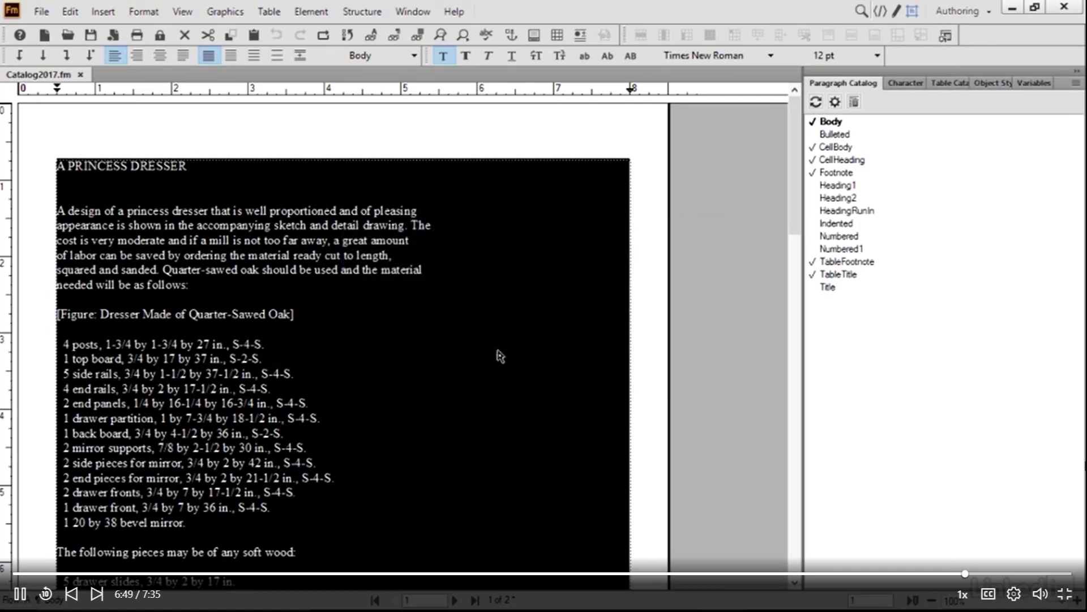
click(721, 341)
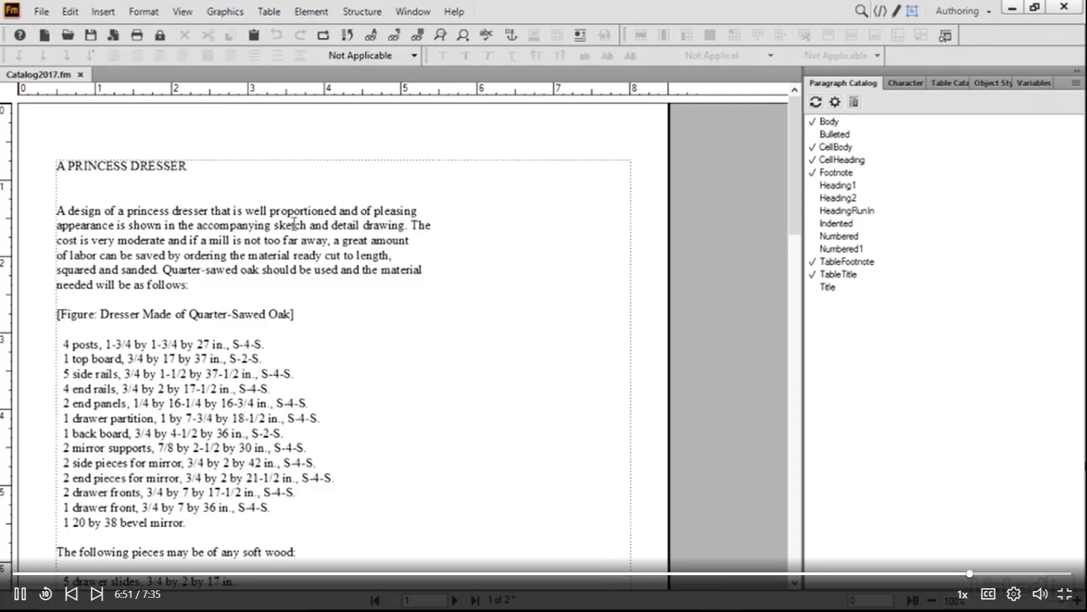
Step: Replace "Figure" with "Illustration" in the Quarter-Sawed Oak caption
click(272, 225)
click(230, 226)
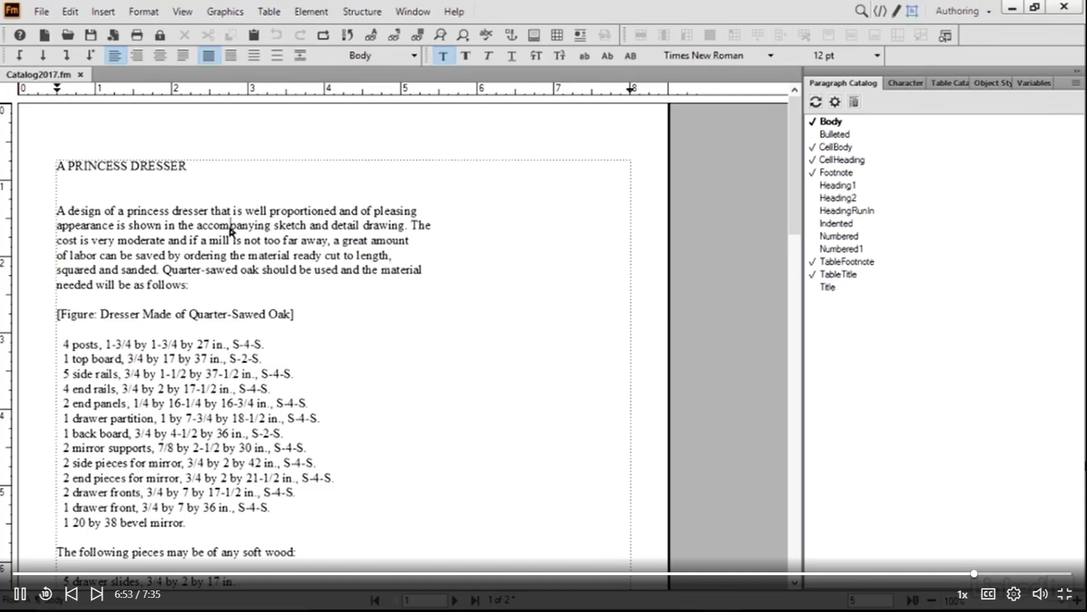
double_click(73, 317)
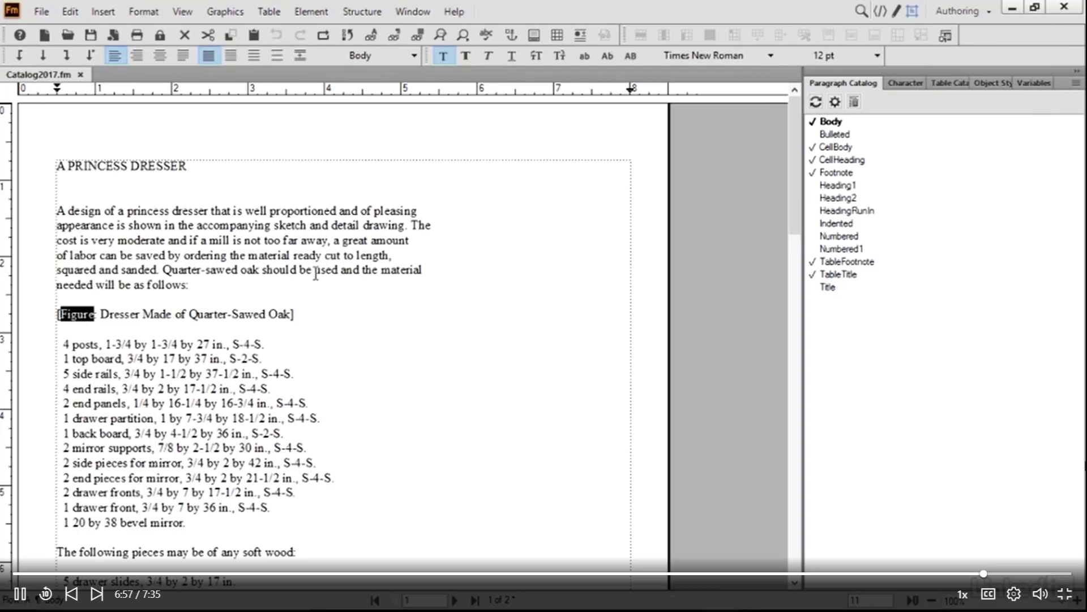
text(Illustration)
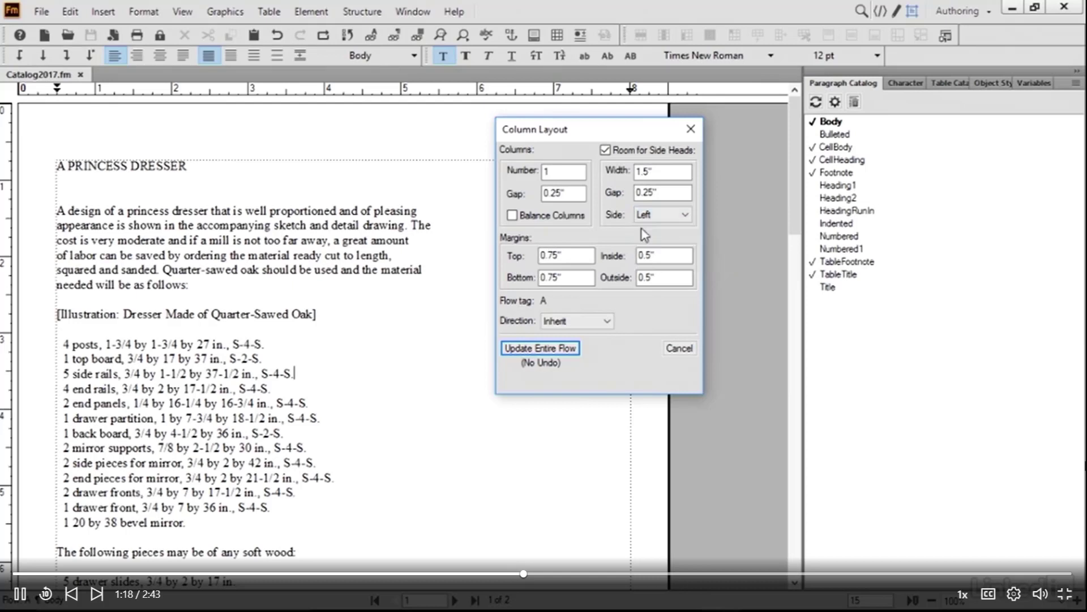
Step: Set the side head width to 1.25" and its gap to 0.2" in the column layout, and update the entire flow
click(644, 174)
text(2)
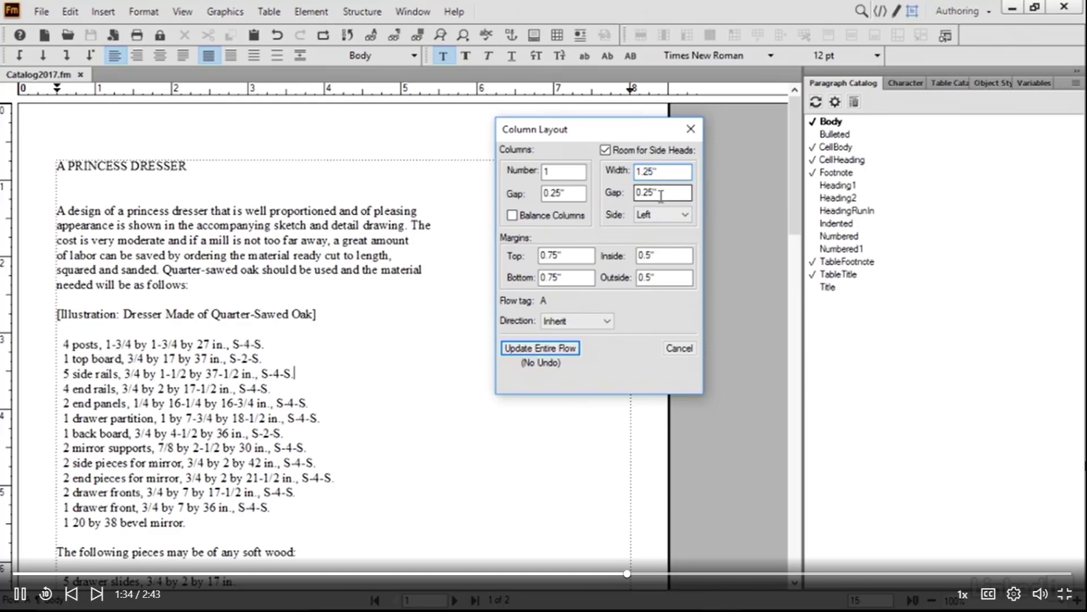
click(653, 193)
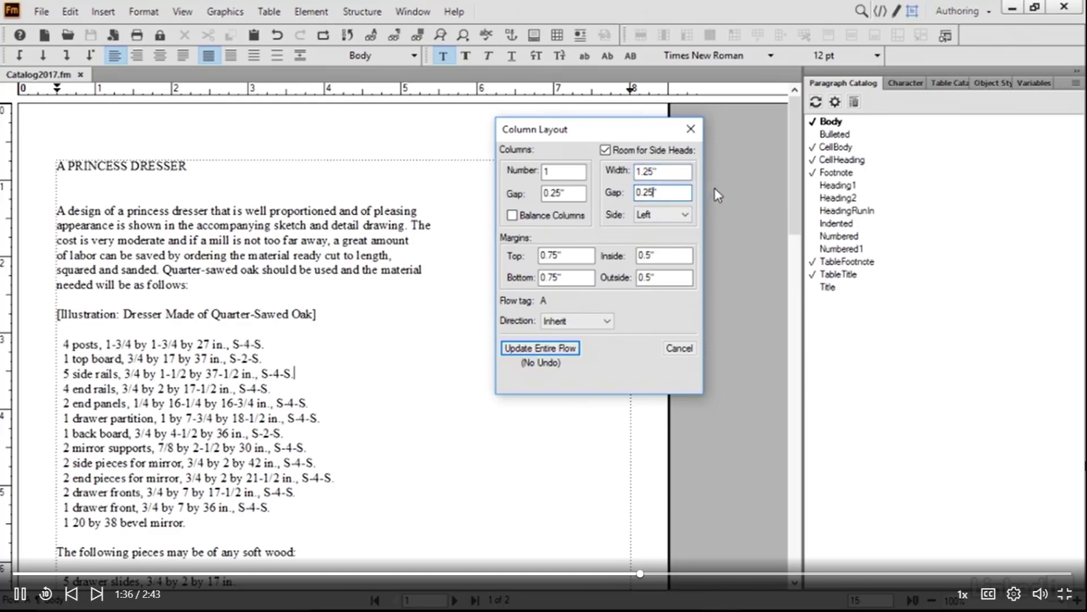
key(BackSpace)
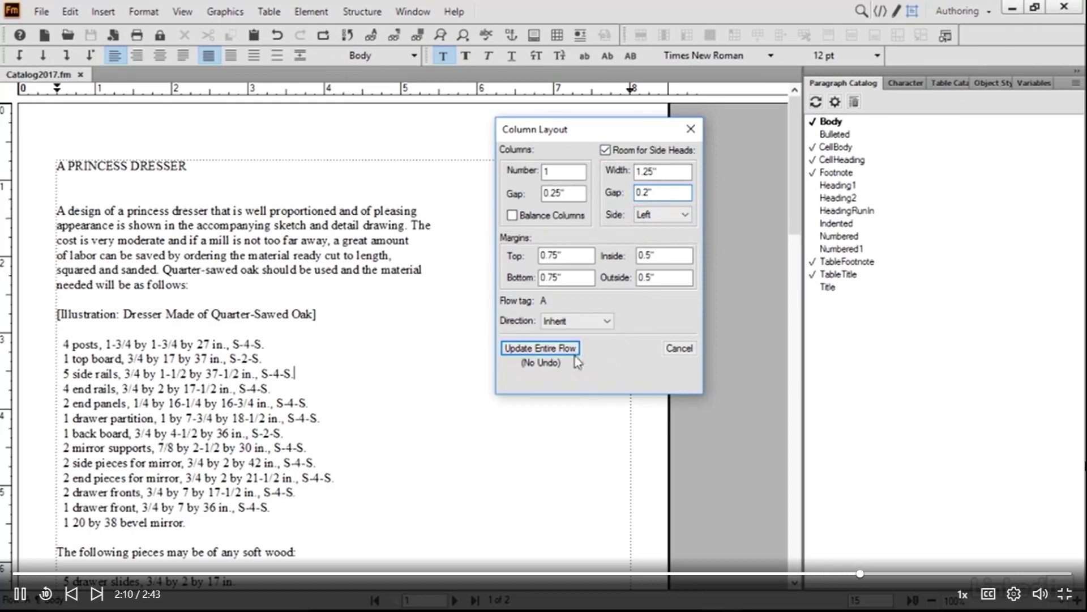
click(524, 351)
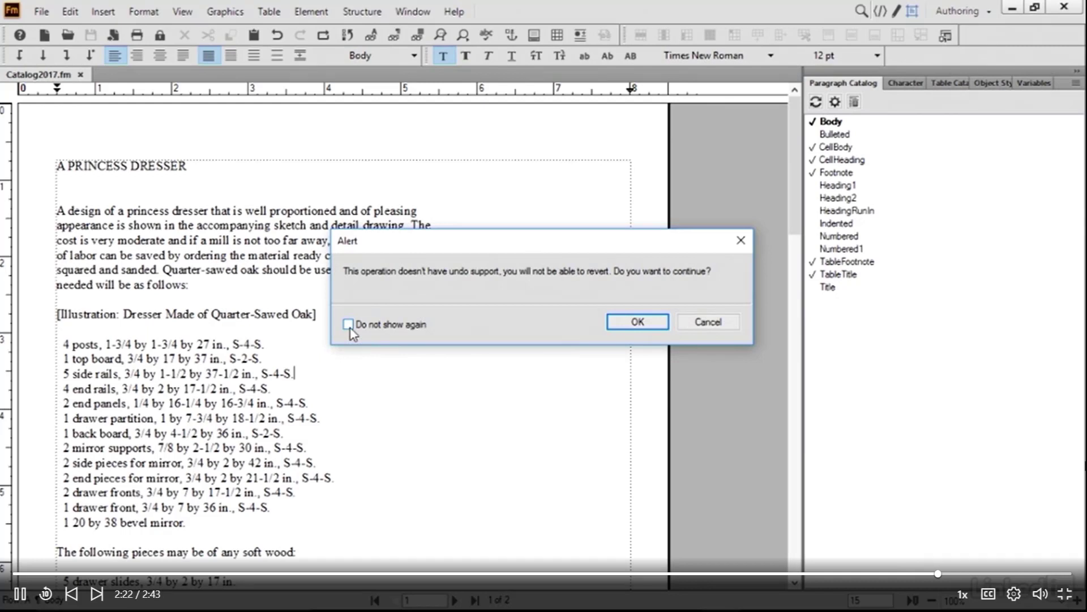
click(638, 322)
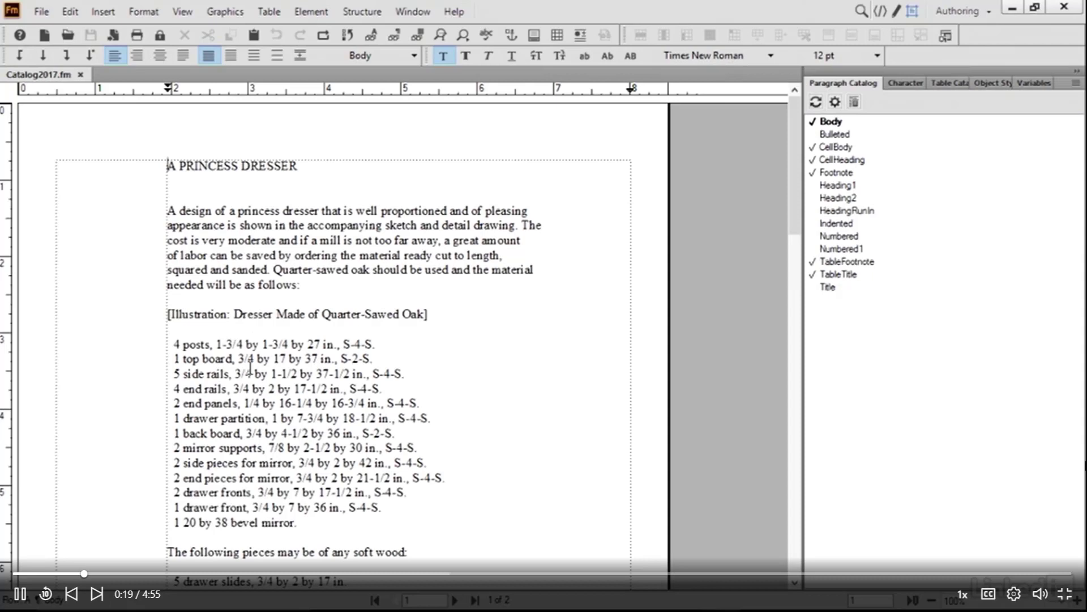
Step: Select the "A PRINCESS DRESSER" title and choose the Heading1 style for it in the Paragraph Designer
scroll(475, 395, down, 2)
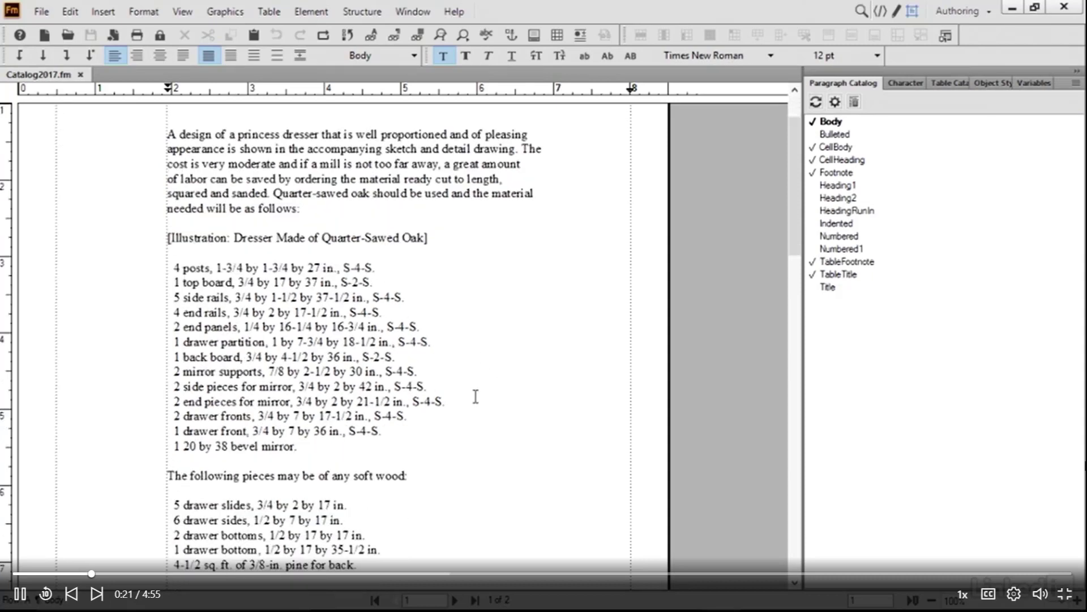
scroll(475, 396, up, 2)
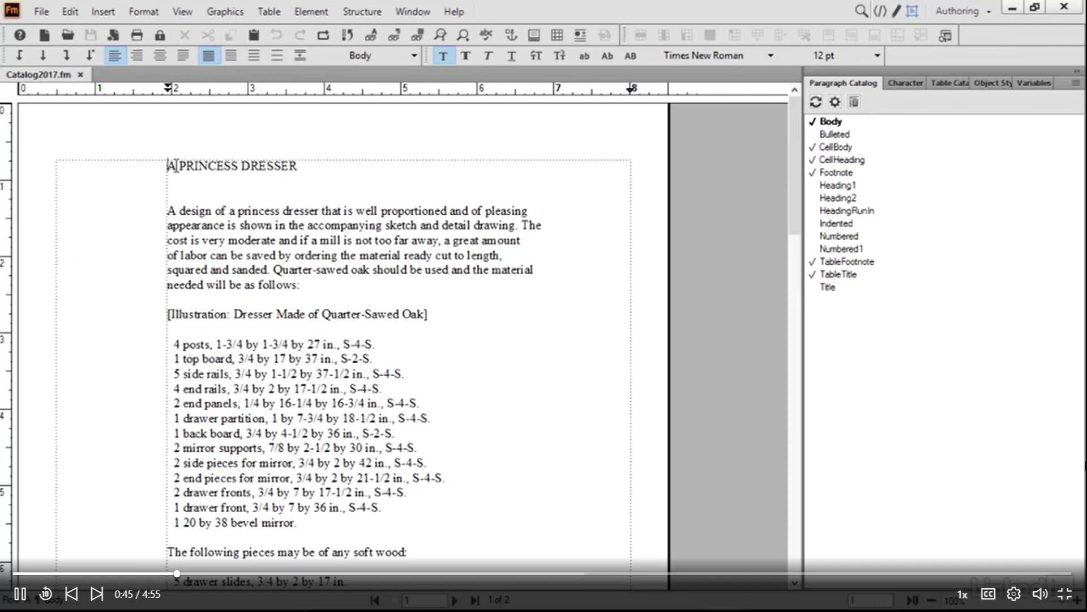
drag(306, 166, 167, 166)
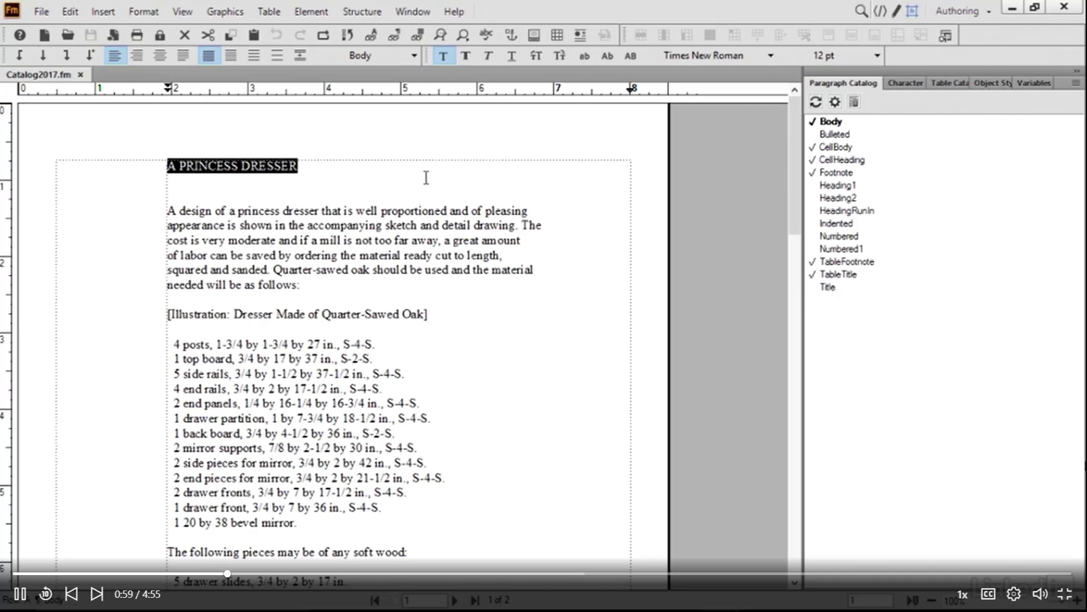
click(144, 13)
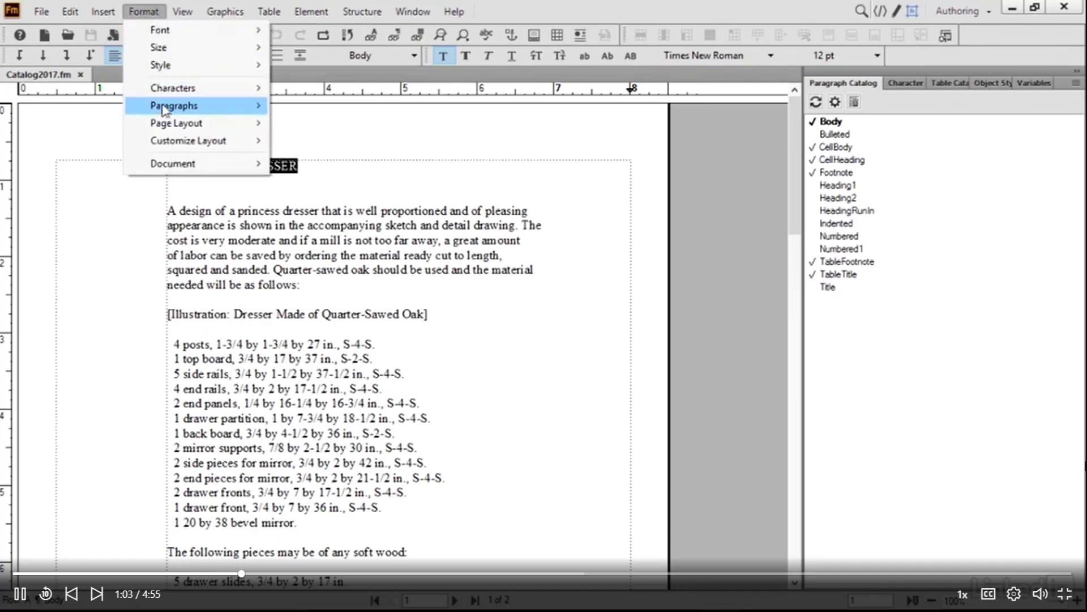
mouse_move(163, 111)
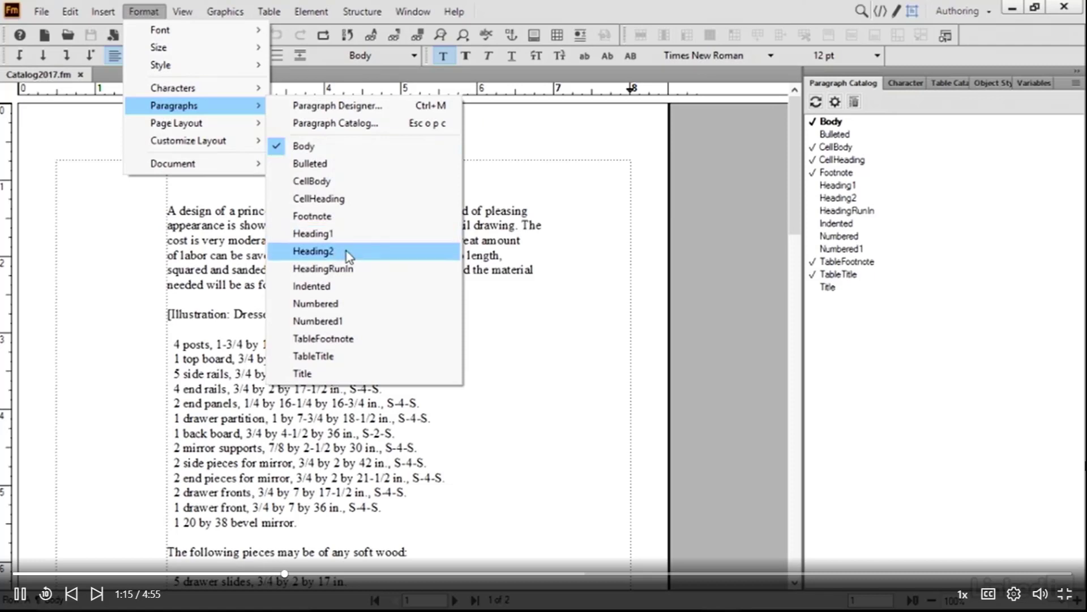
click(363, 113)
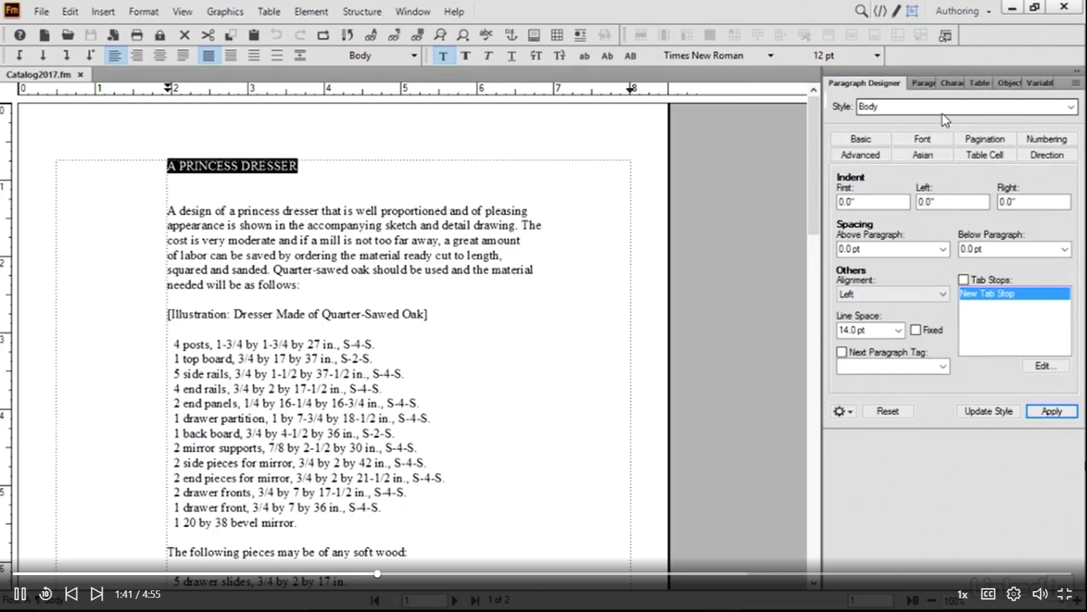
click(1071, 107)
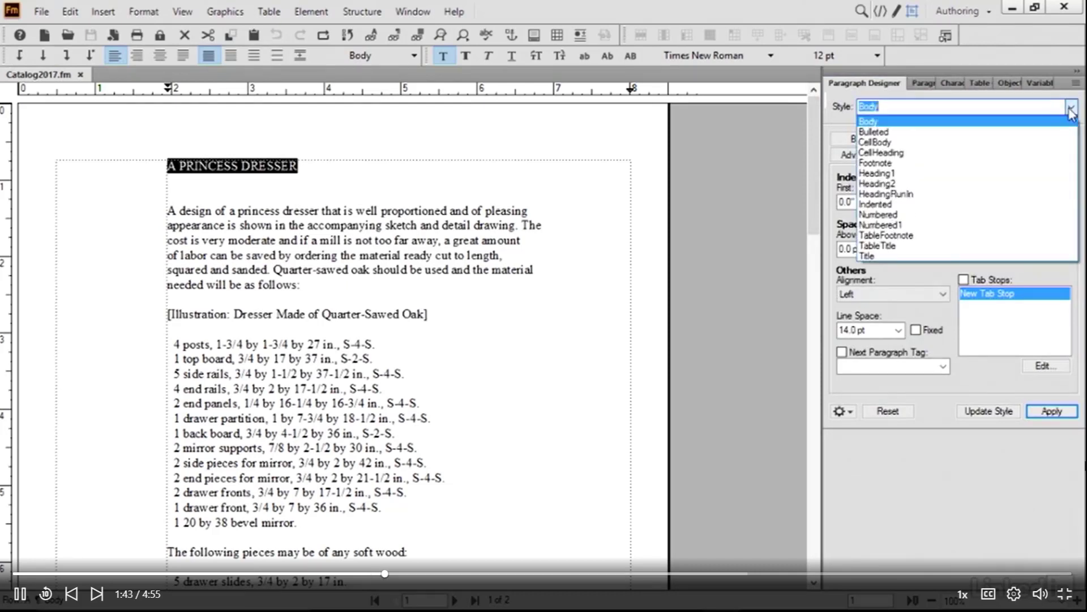
click(887, 173)
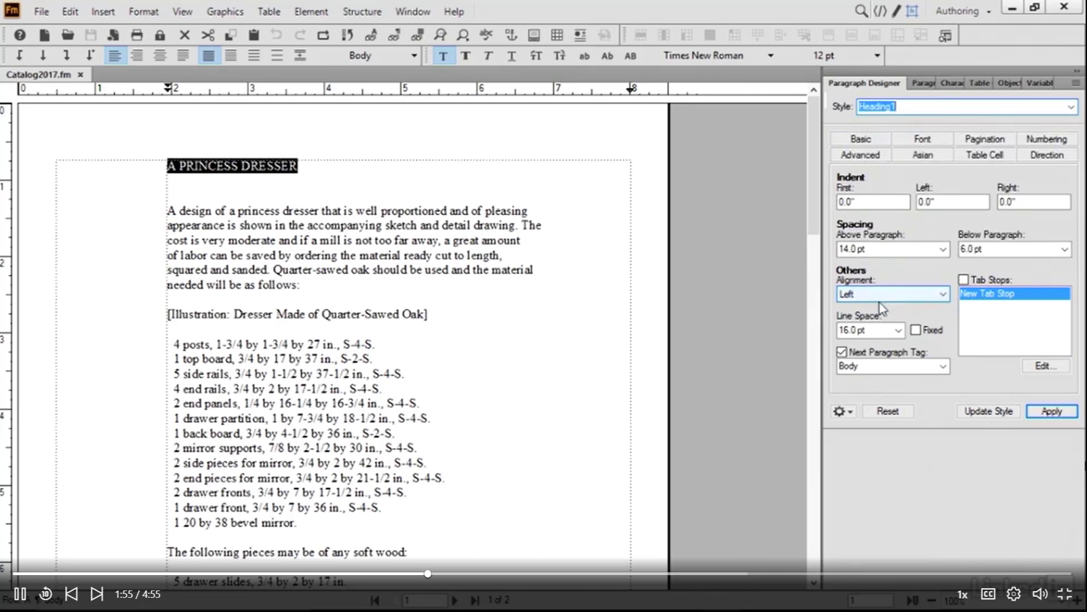
click(846, 249)
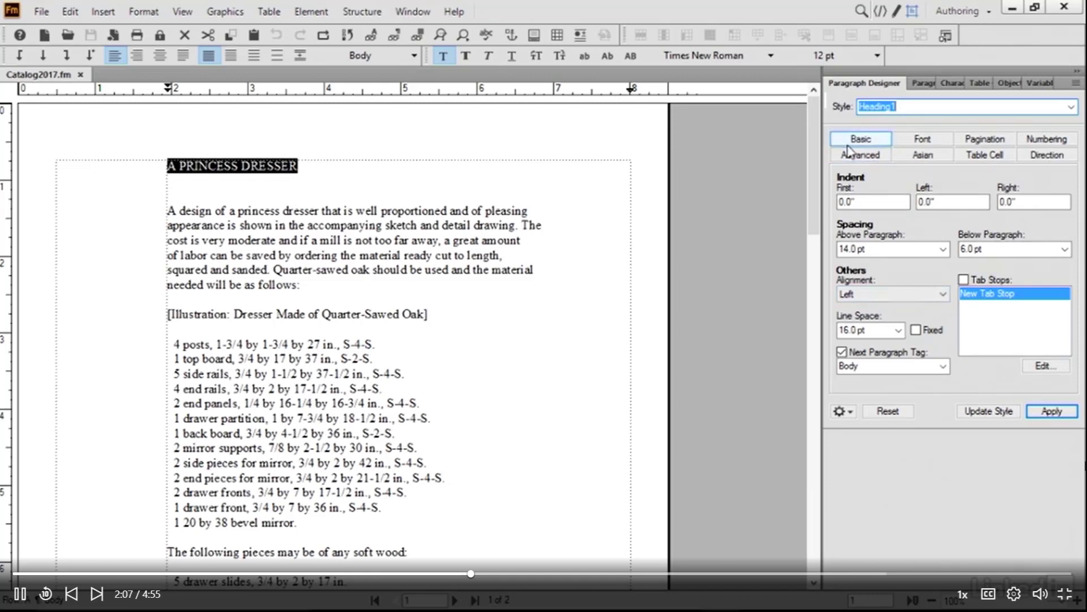
Step: Set the Heading1 font size to 18 pt and apply the formatting to the selected title
click(928, 141)
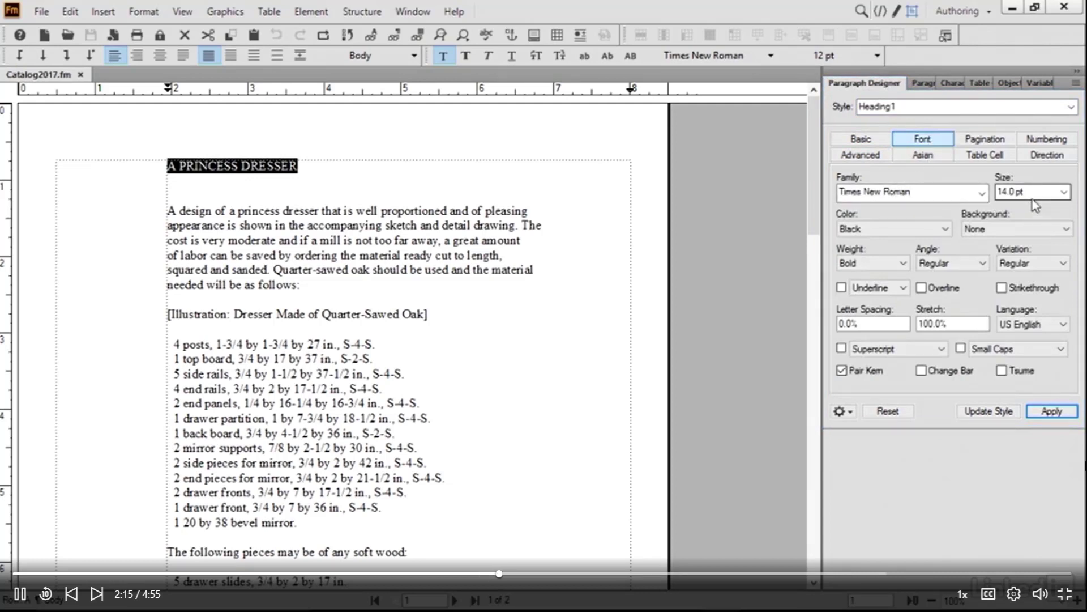
click(1063, 193)
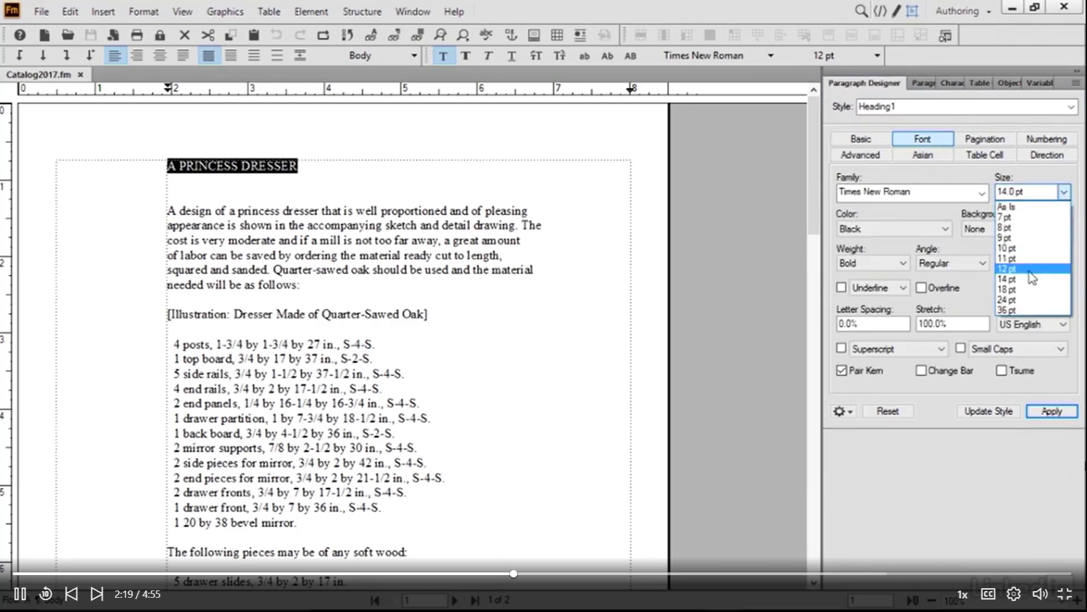
click(1027, 290)
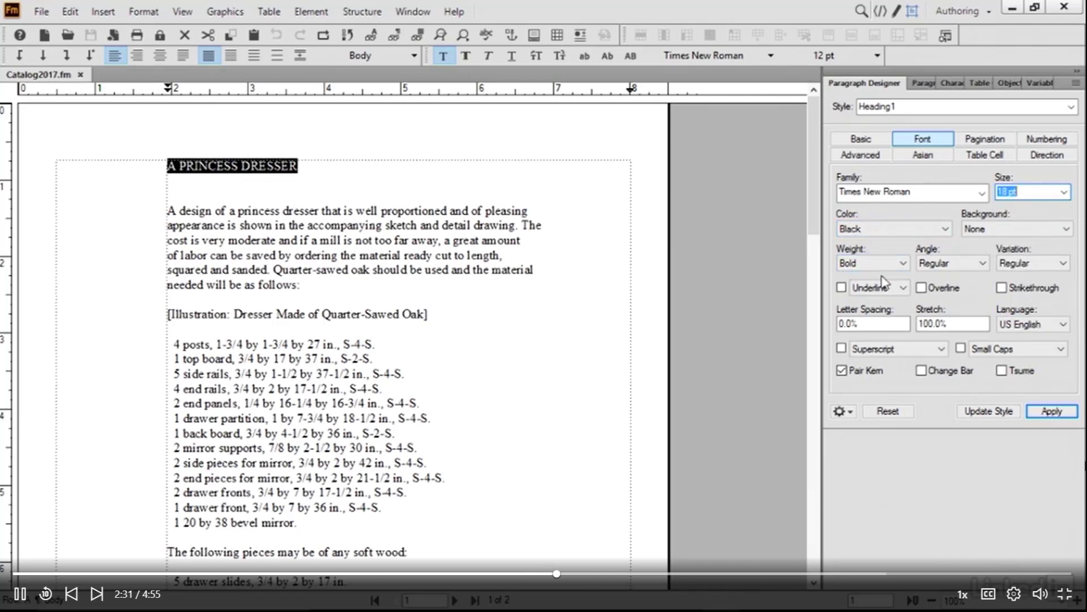
click(1050, 412)
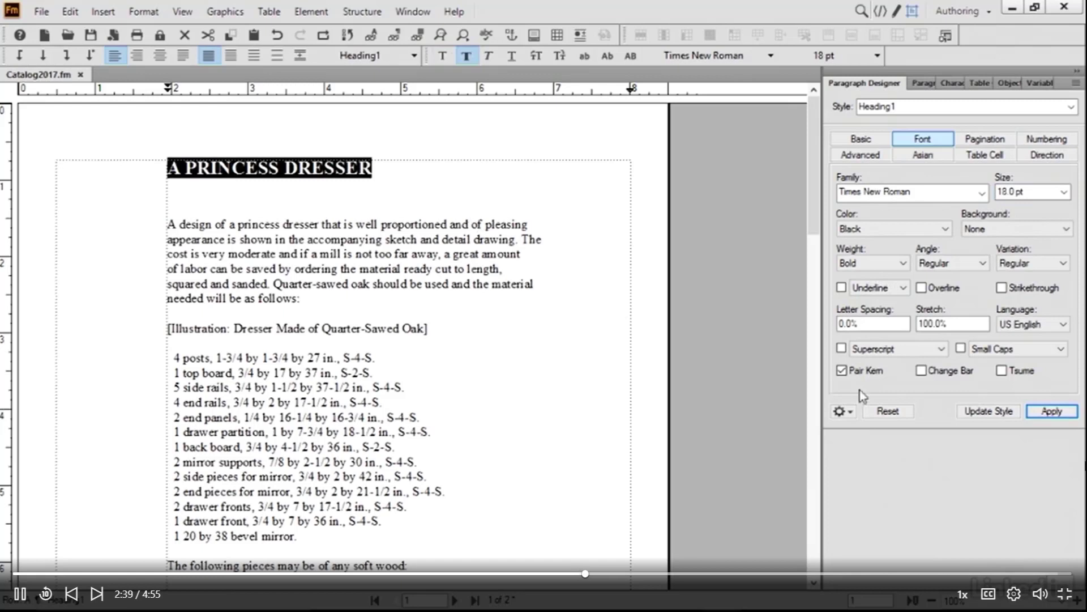
Step: Set the title's pagination format to Side Head and apply it
click(978, 141)
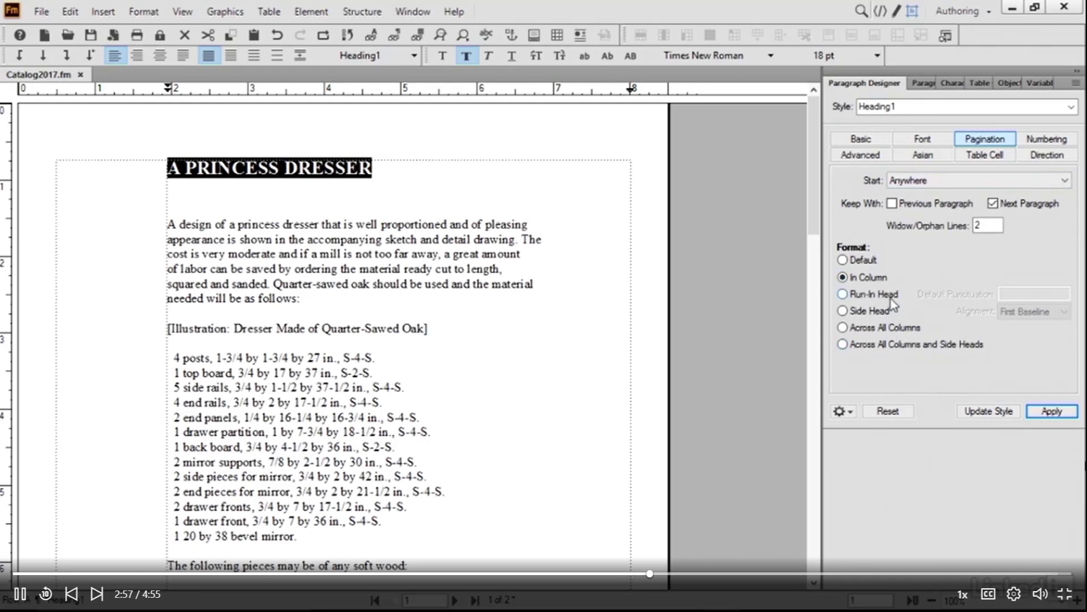
click(843, 312)
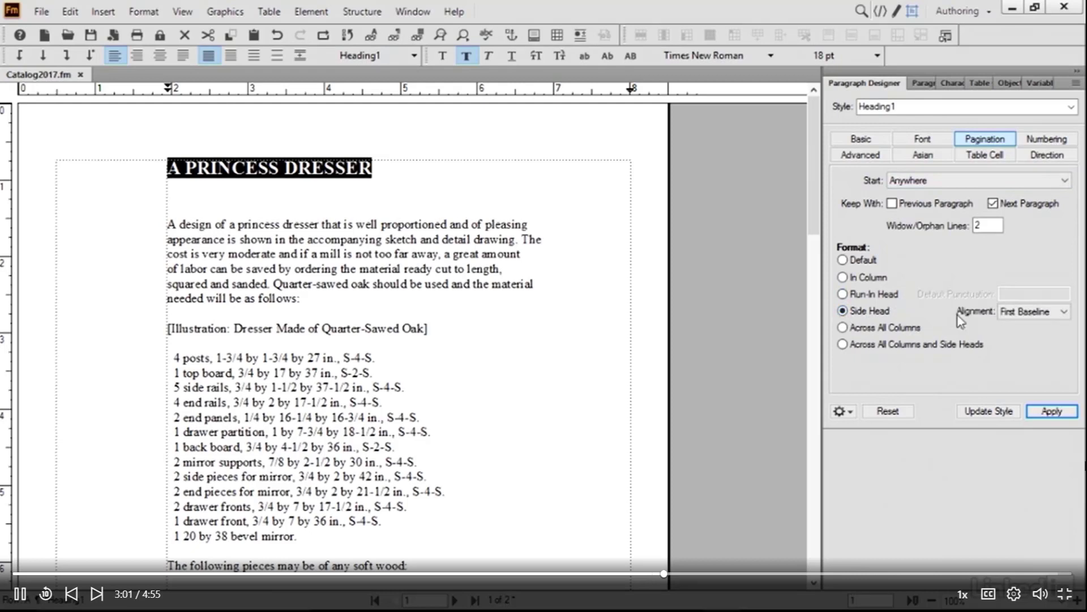
click(1069, 416)
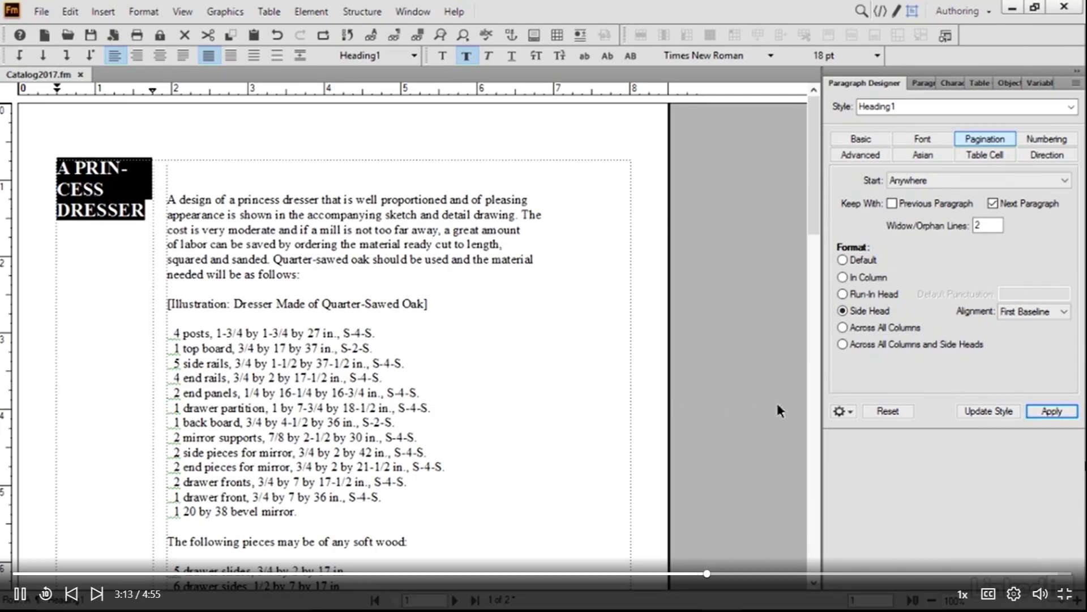
Step: Try the title's pagination format as Across All Columns and as Across All Columns and Side Heads, applying each
click(842, 328)
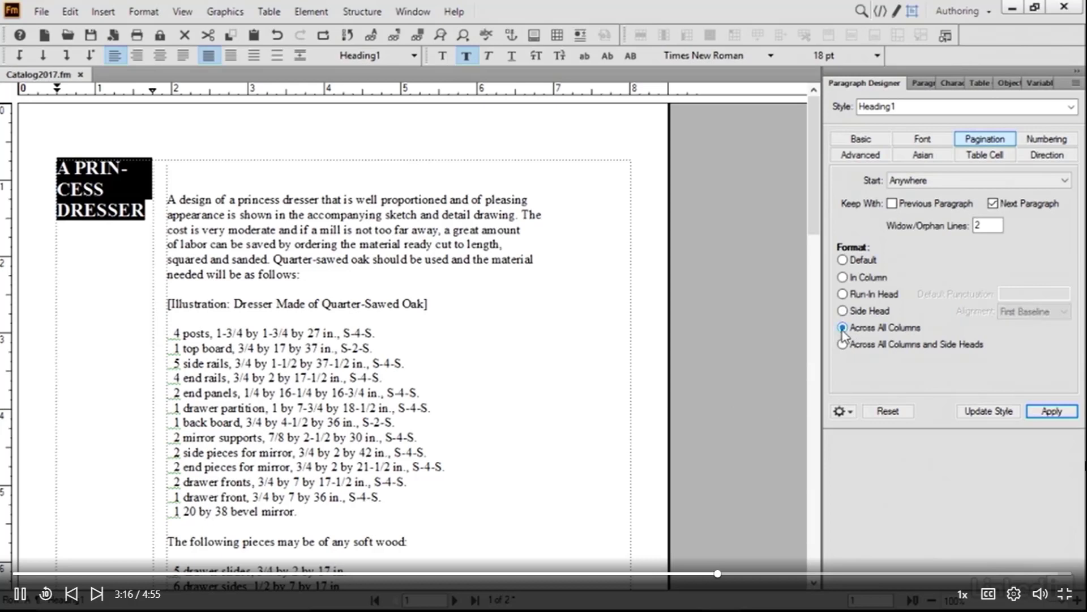
click(1056, 414)
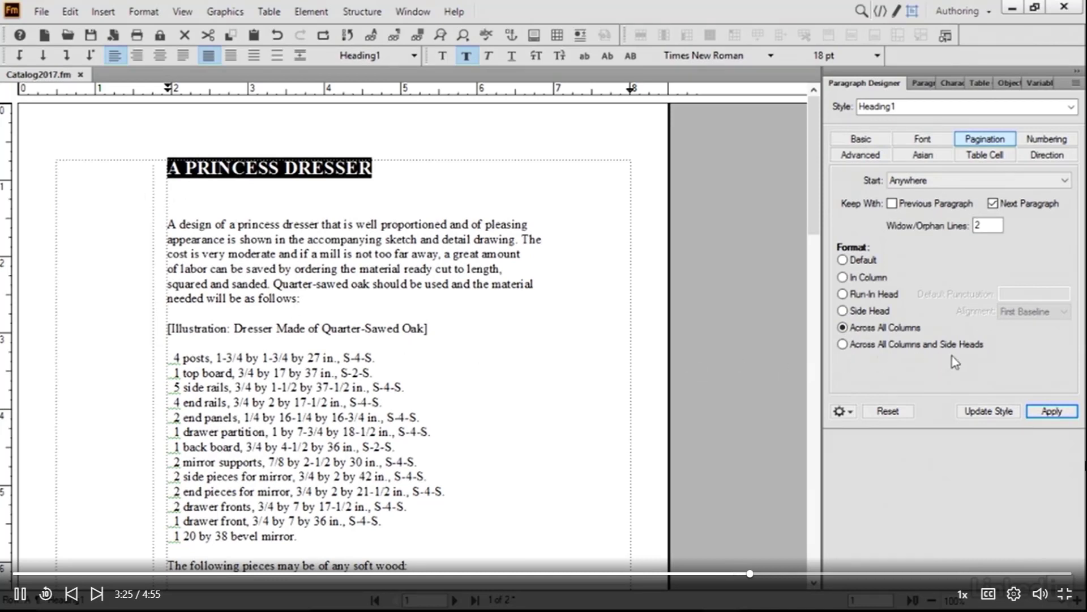
click(842, 346)
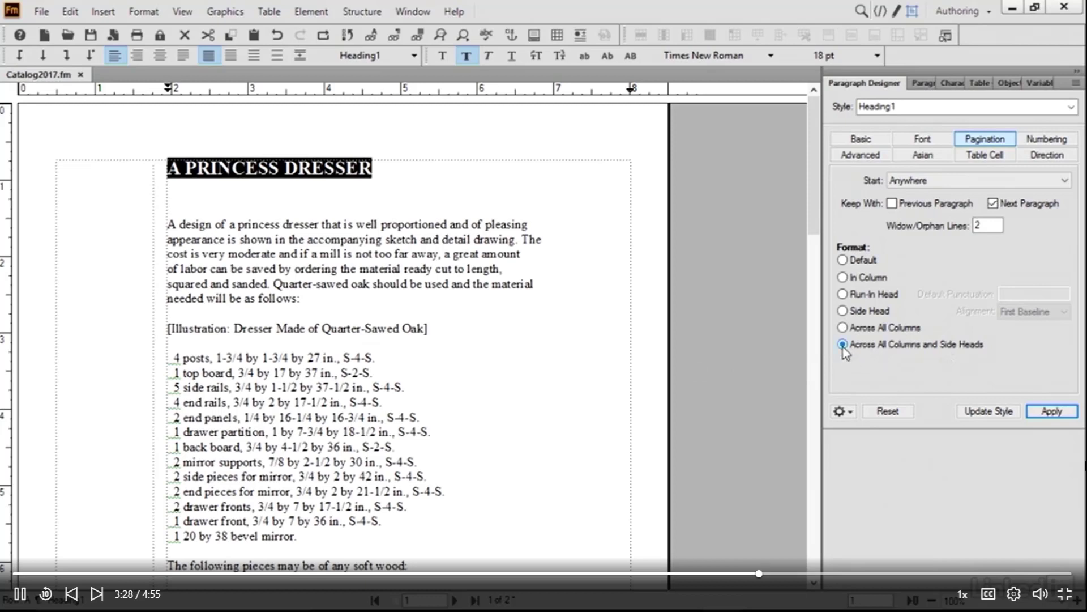
click(1046, 415)
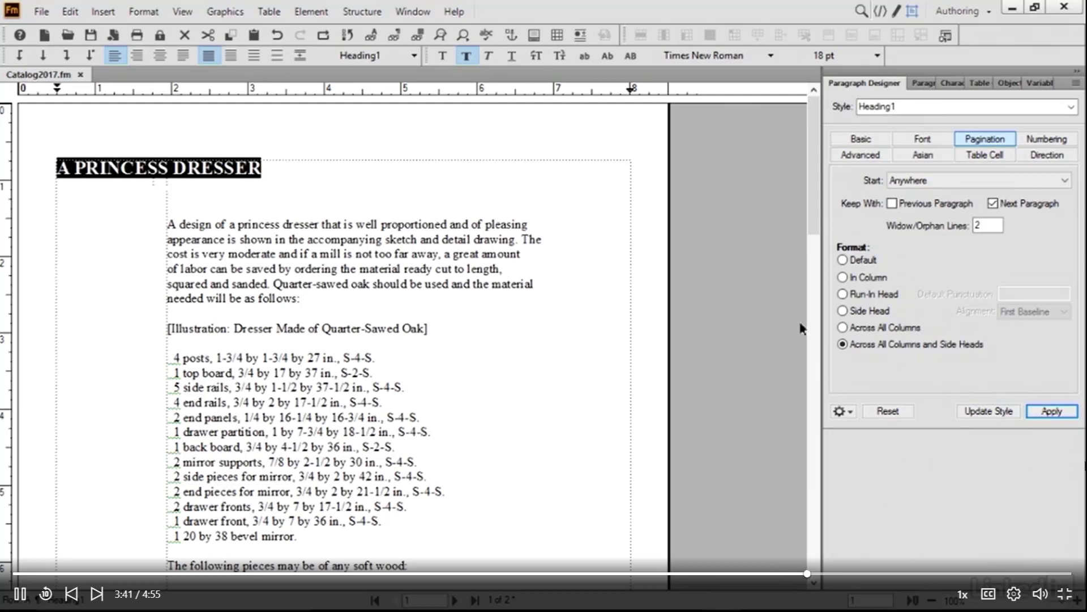
Step: Set the title's pagination format back to Side Head and apply it to the selected title
click(843, 312)
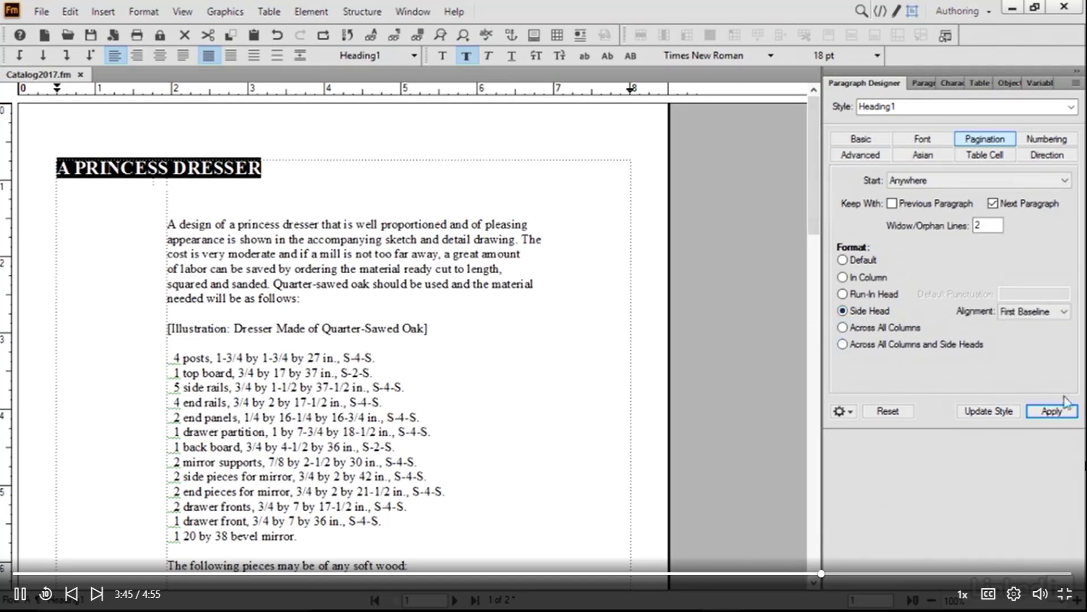
click(1052, 411)
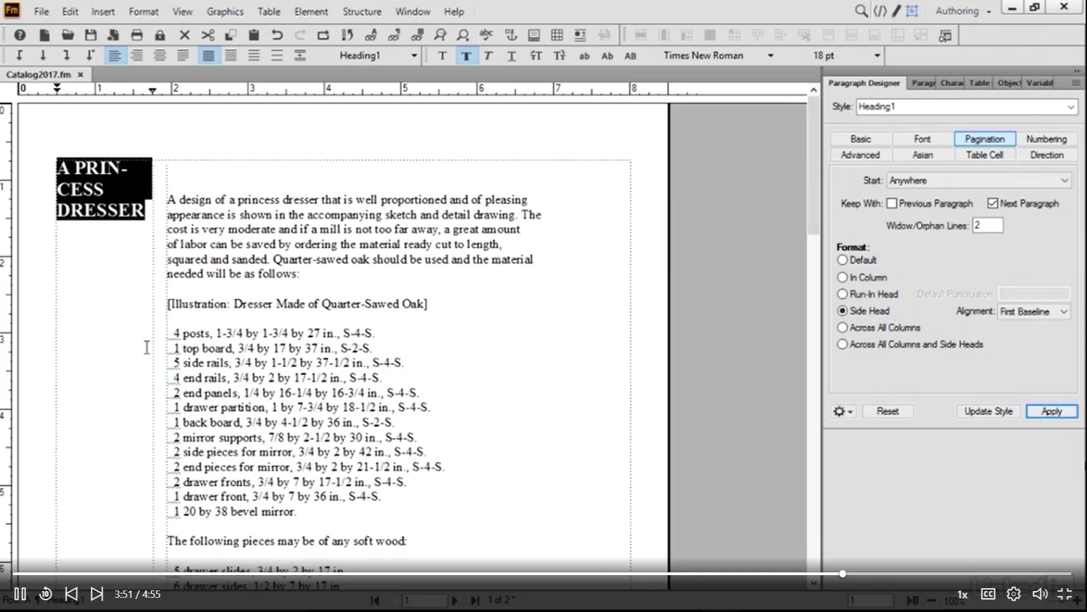
Step: Set the side head column width to 2.25" in the column layout and update the entire flow
click(143, 11)
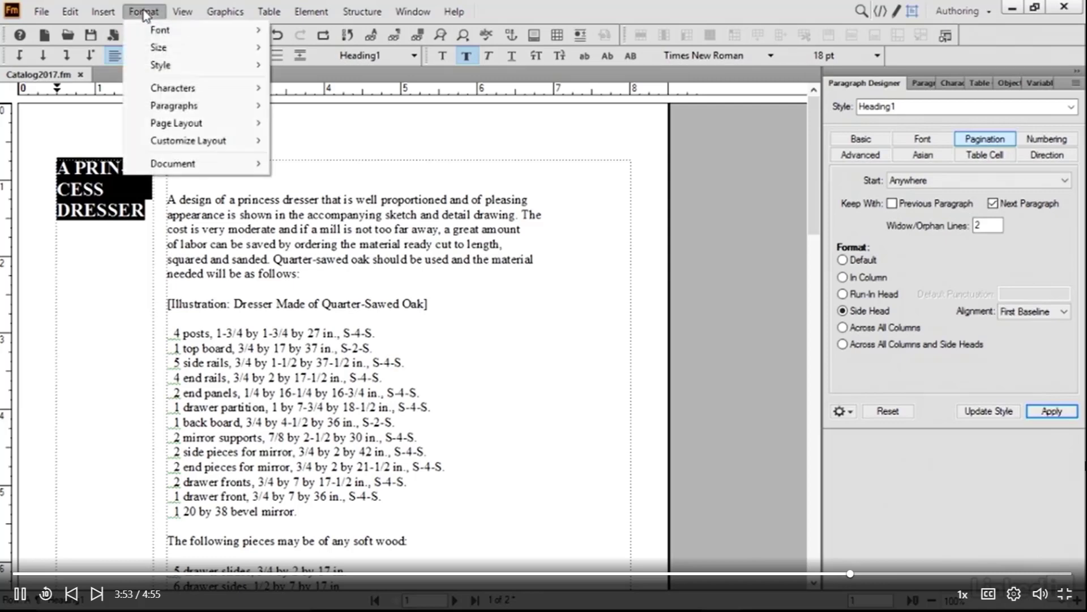
mouse_move(230, 124)
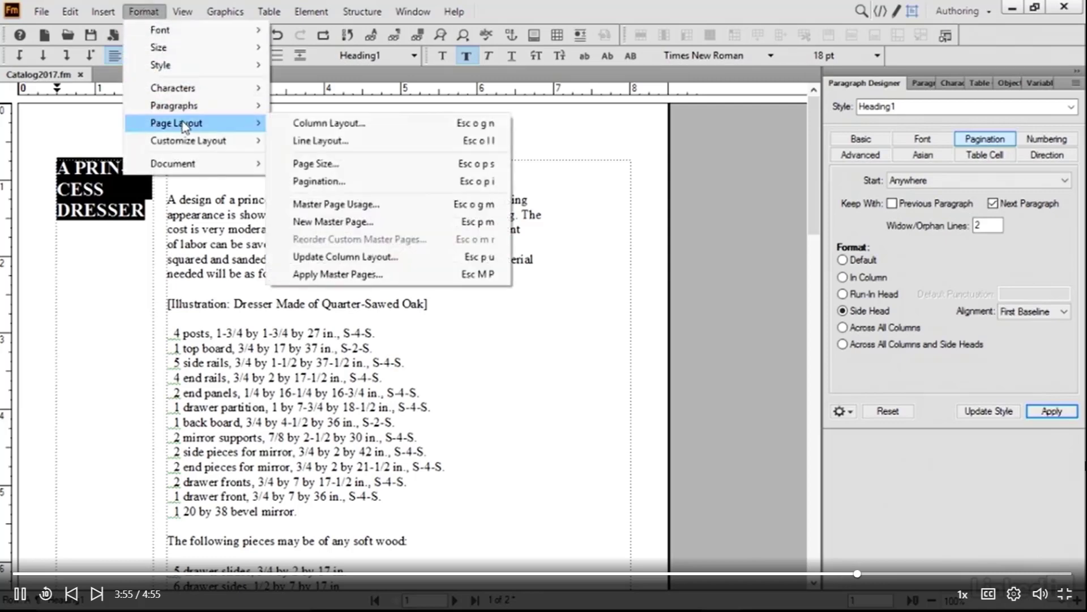
click(312, 125)
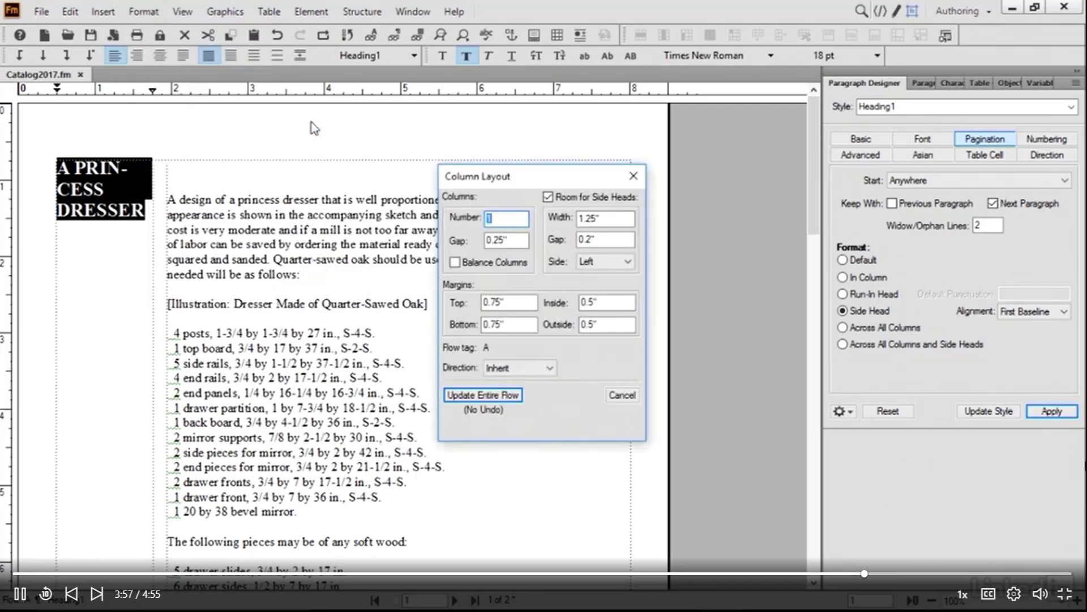
click(584, 218)
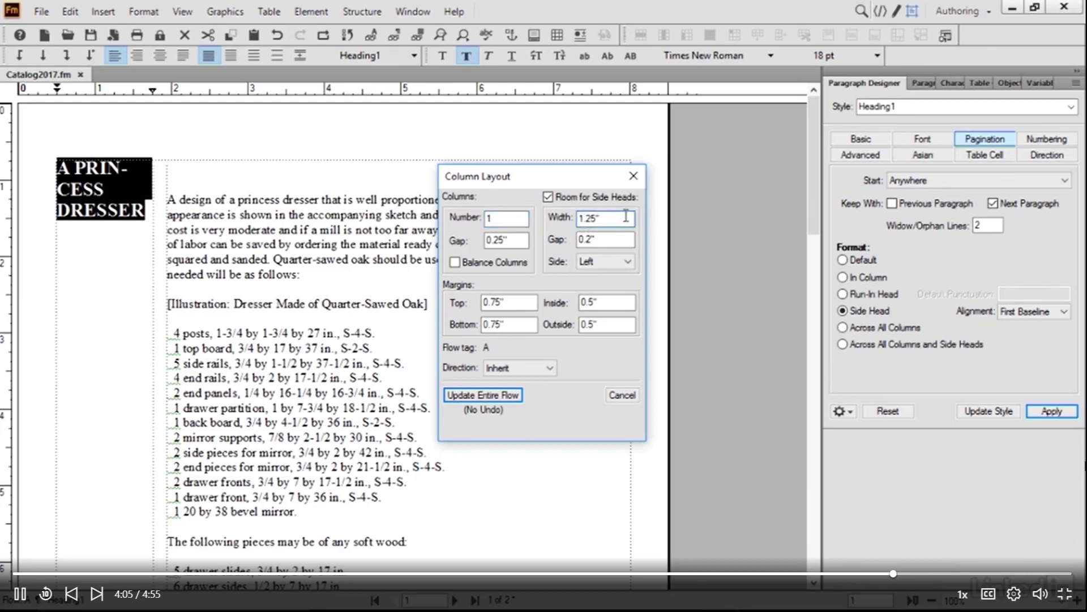
key(BackSpace)
key(BackSpace)
text(2)
click(479, 396)
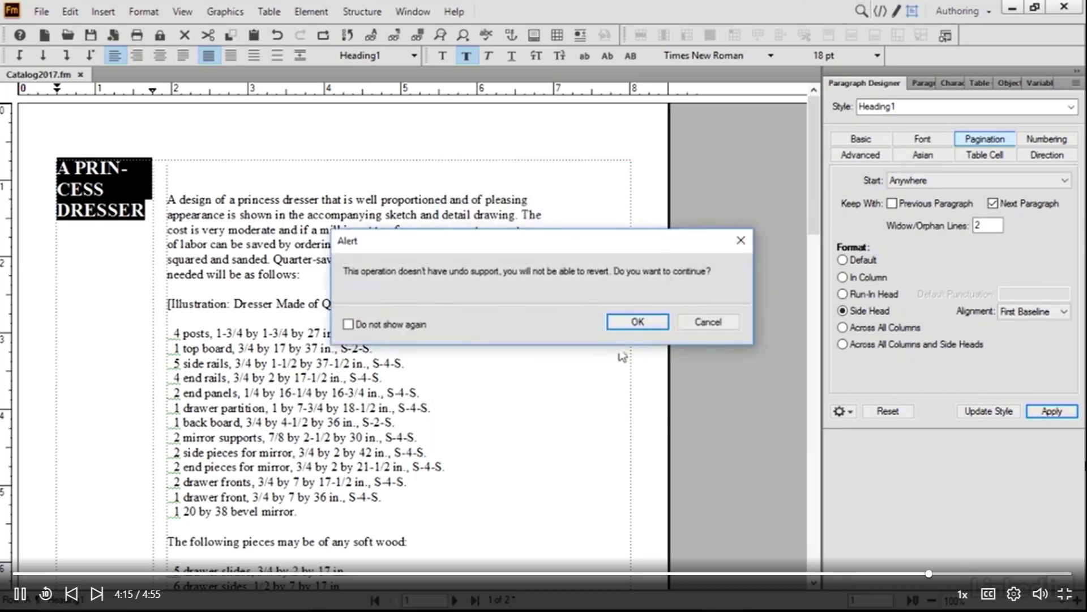
click(636, 322)
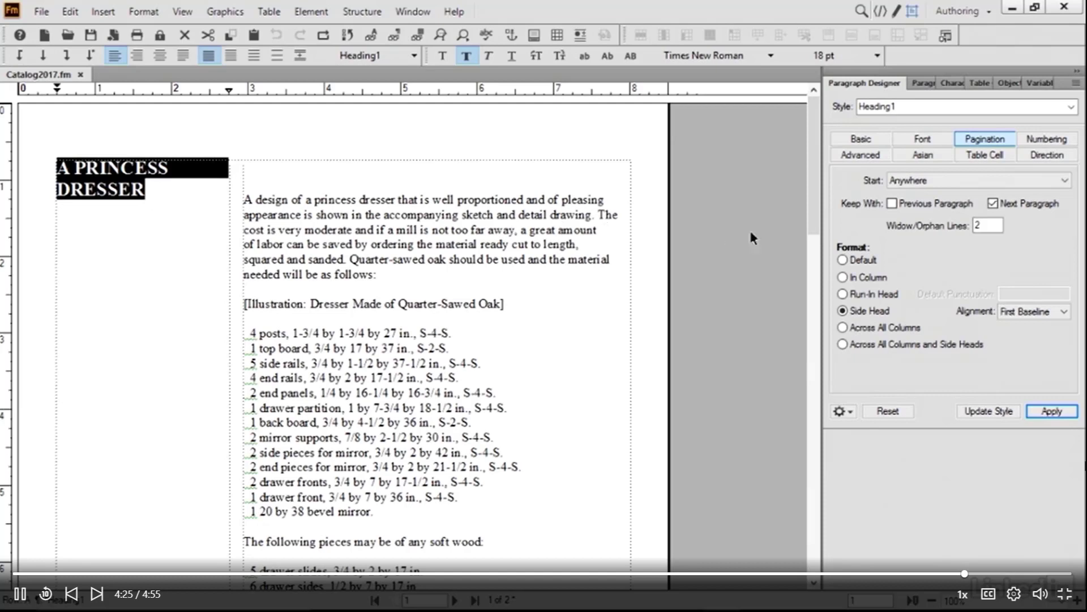
click(735, 234)
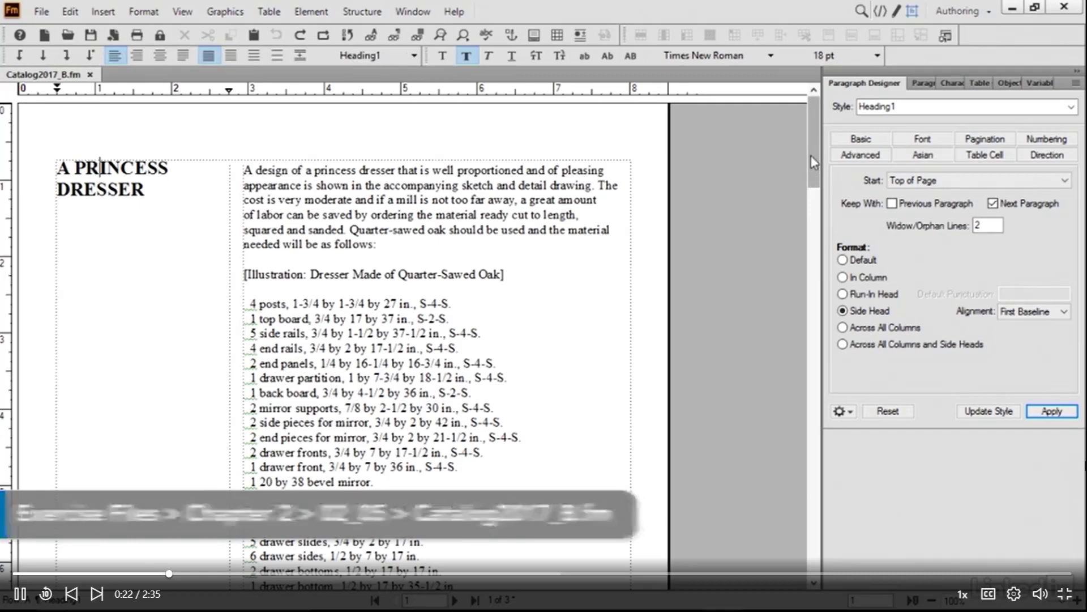
Step: Set the font size of the "A PRINCESS DRESSER" heading to 24 pt and apply it to that paragraph only
drag(811, 155, 814, 453)
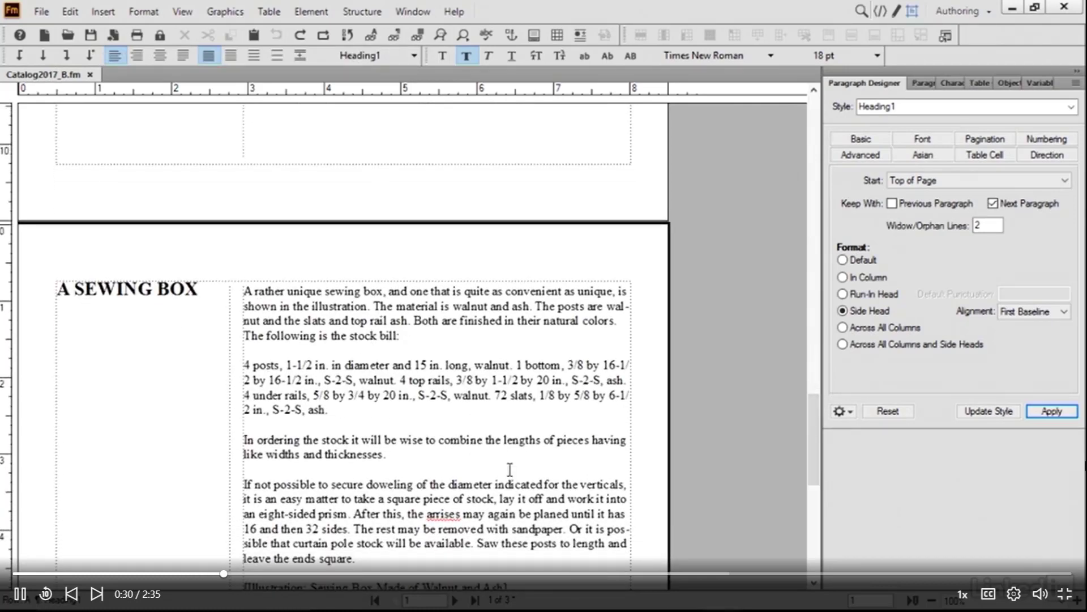
drag(816, 448, 818, 146)
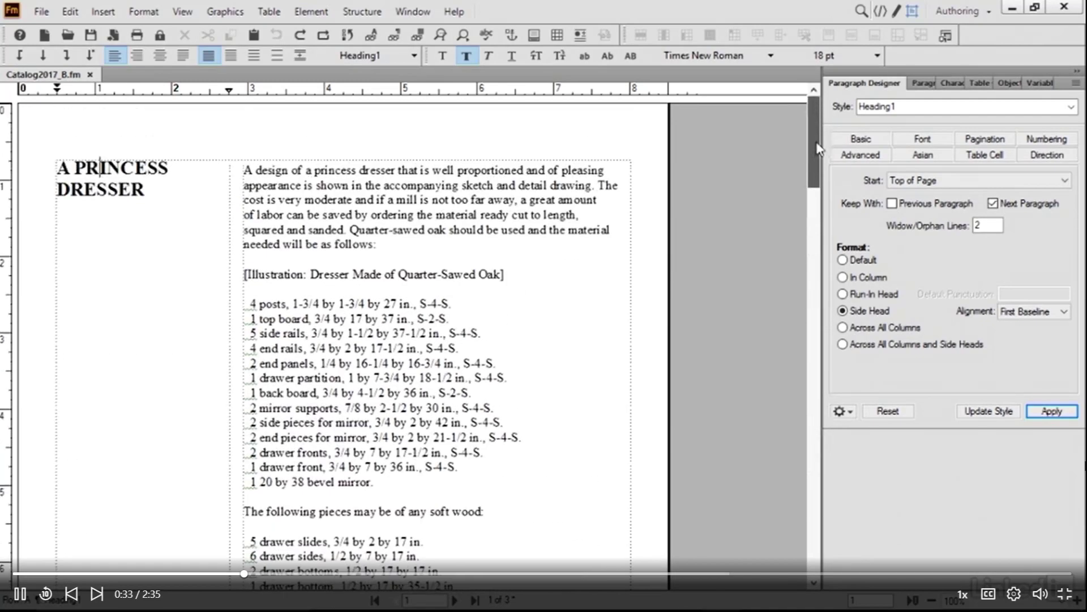
click(81, 189)
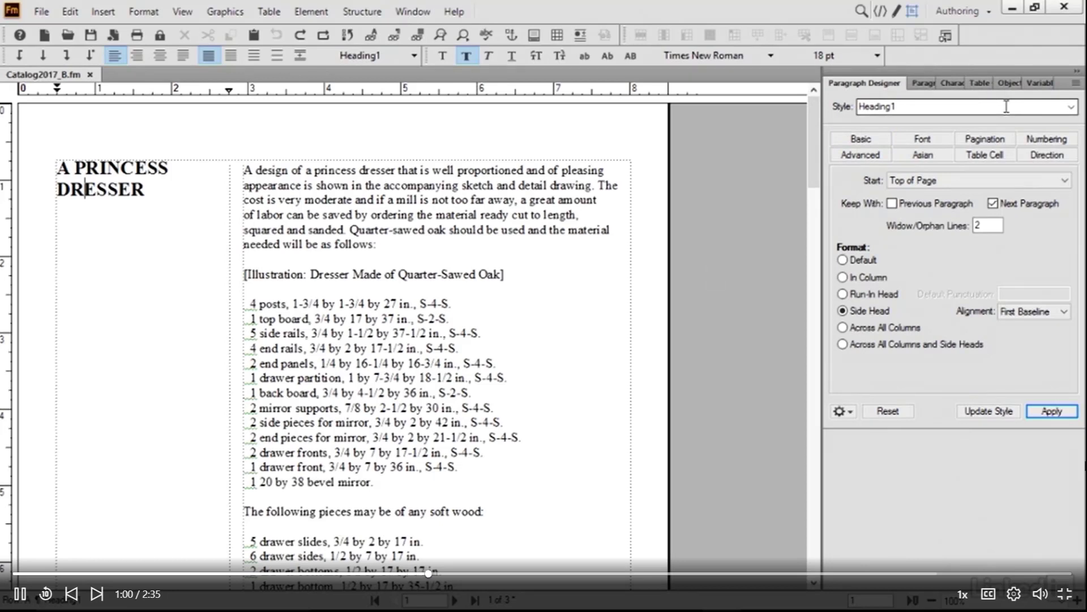
click(925, 142)
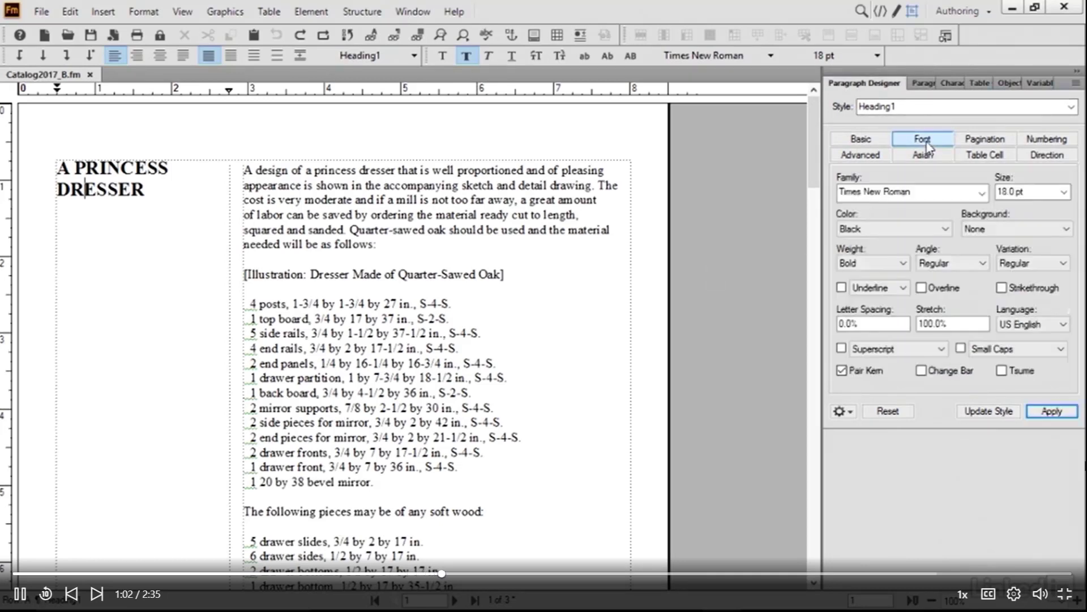
click(1064, 194)
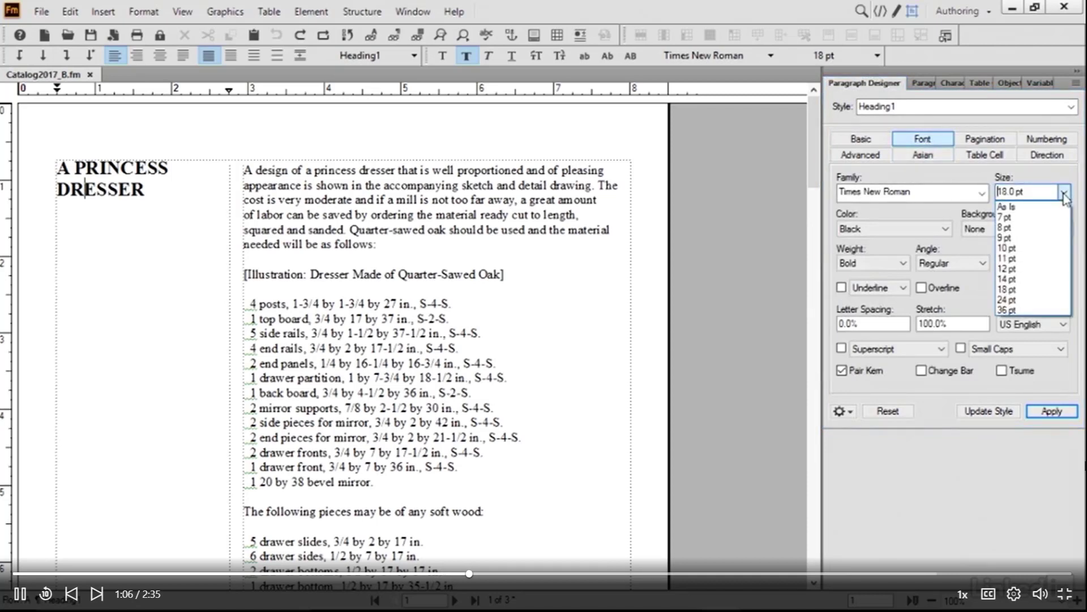
click(1011, 300)
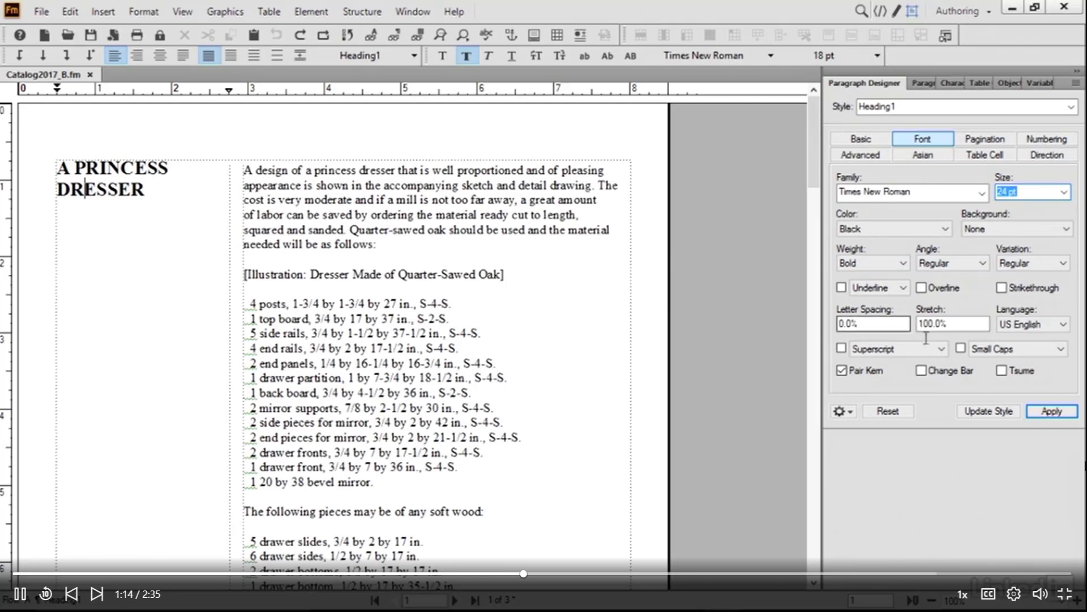
click(1060, 416)
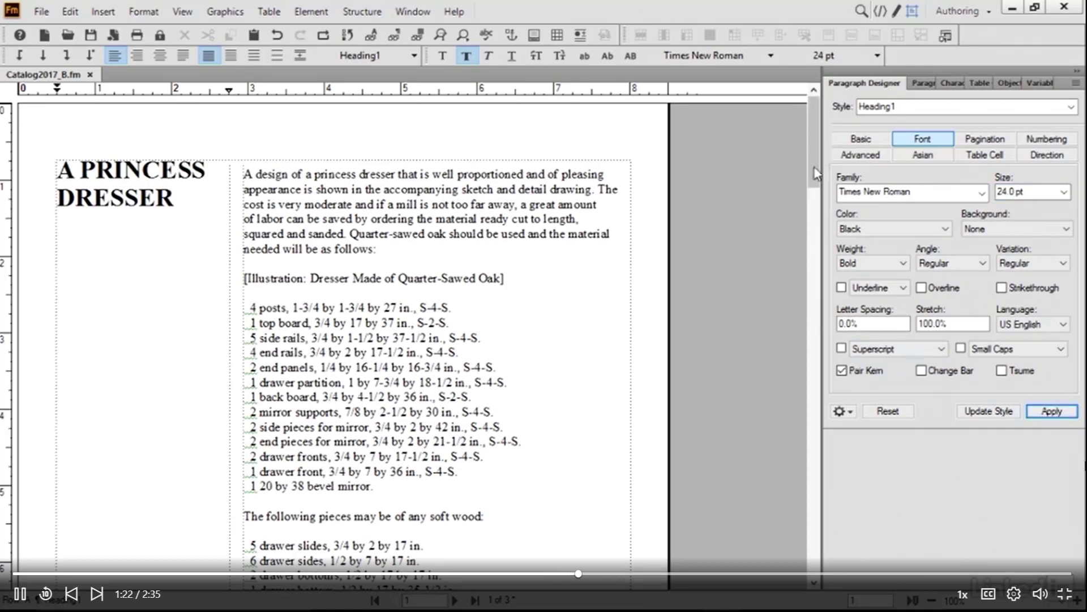
Step: Update the Heading1 style with the 24 pt font size and check the "A SEWING BOX" heading
mouse_move(817, 165)
mouse_down()
mouse_move(816, 468)
mouse_move(820, 144)
mouse_up()
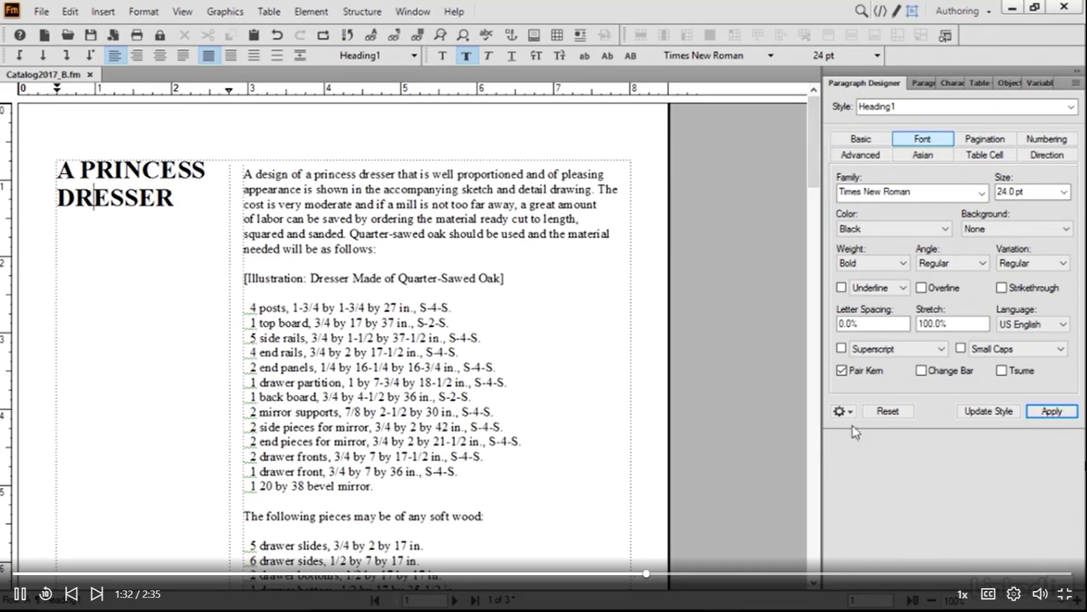
click(986, 411)
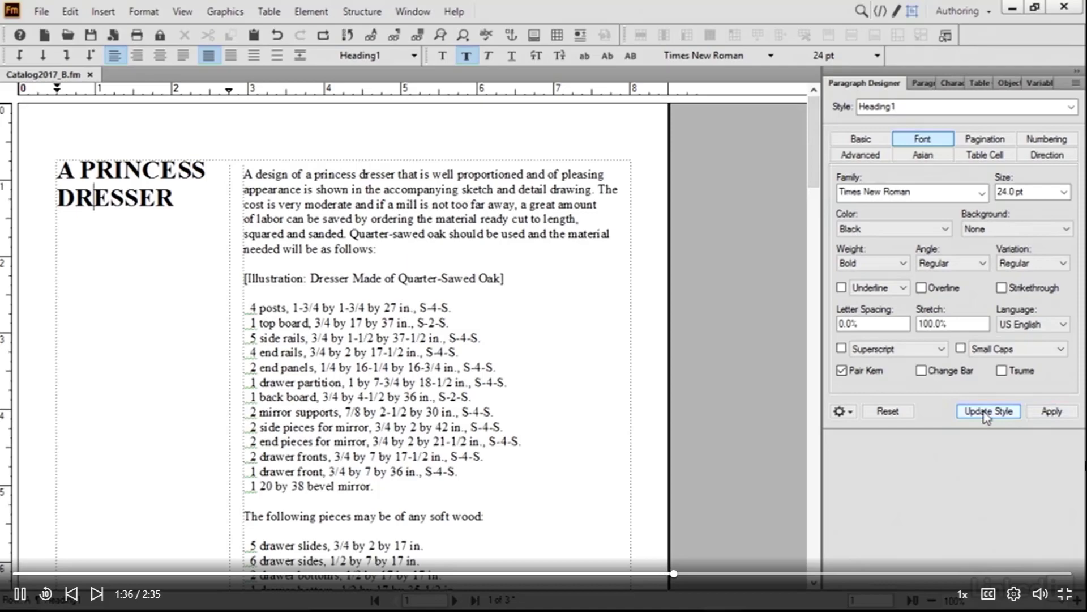
drag(813, 171, 815, 467)
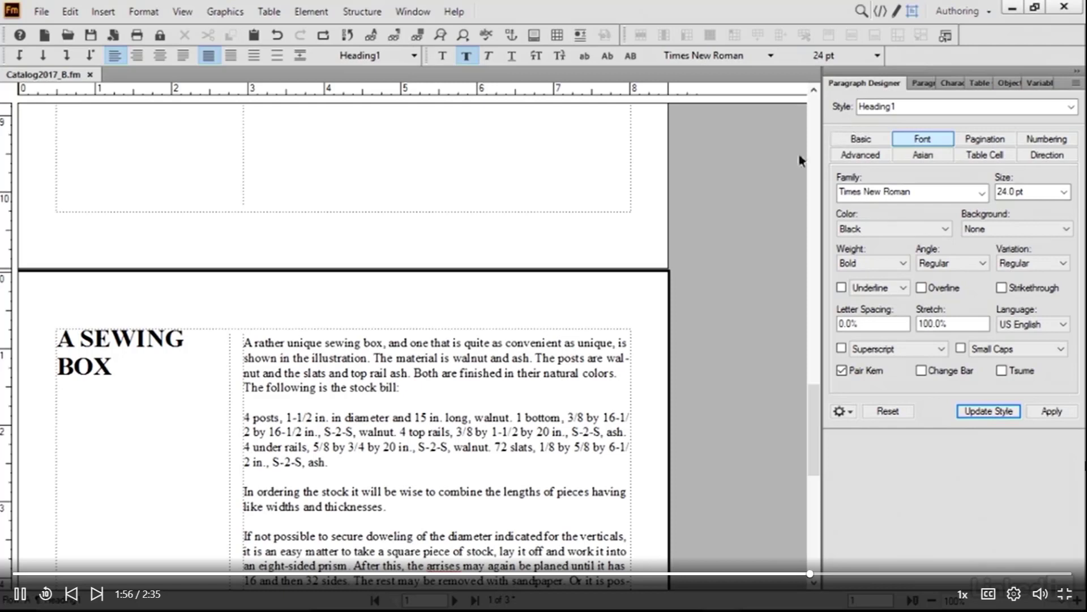
Step: Set the alignment of the "A SEWING BOX" heading to Right and update the Heading1 style with it
click(113, 342)
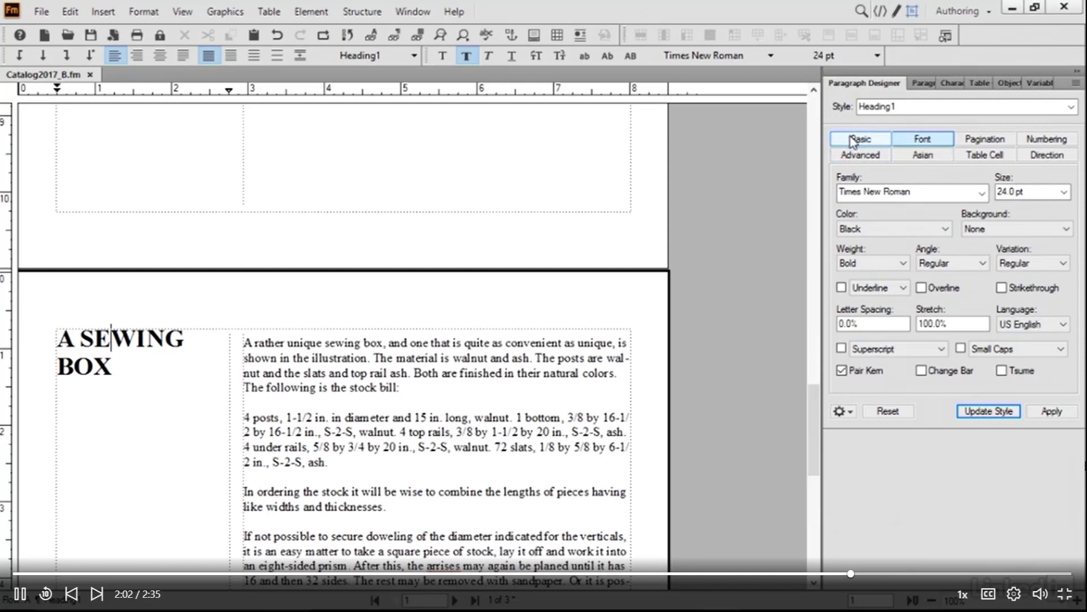
click(853, 140)
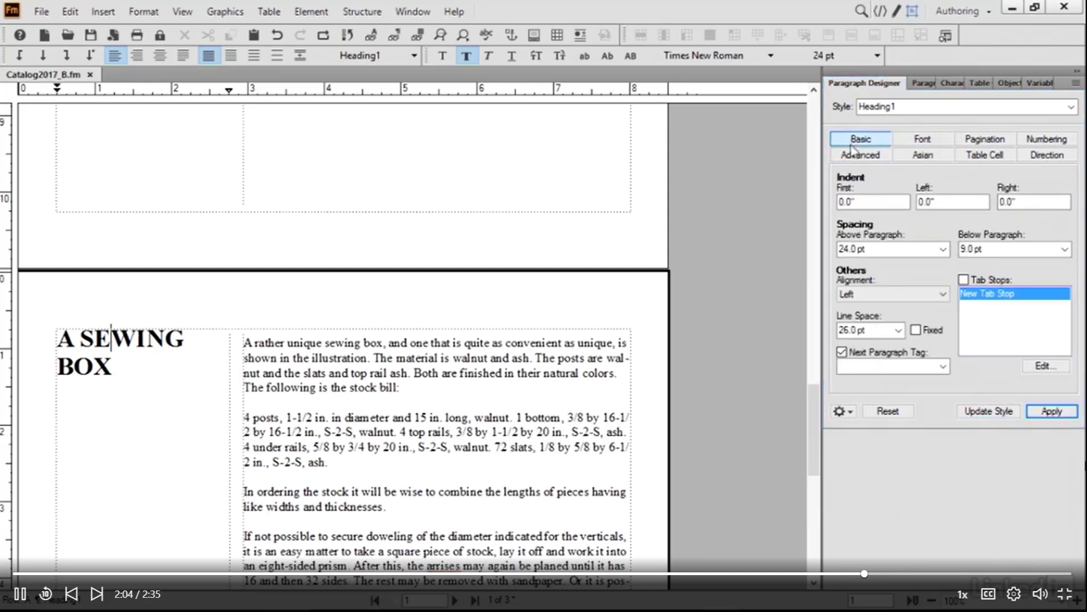
click(943, 295)
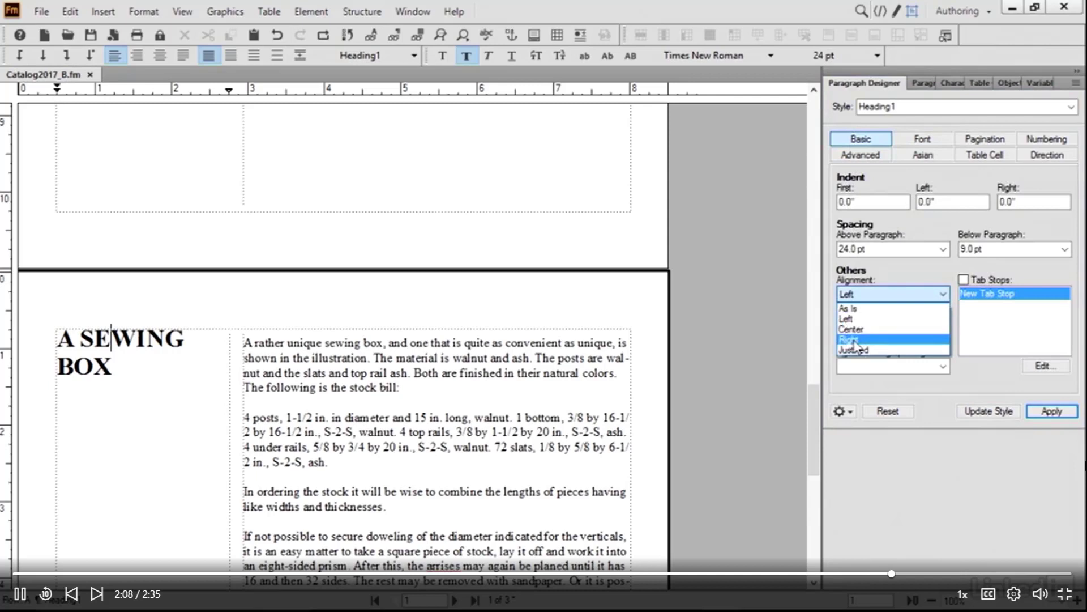
click(856, 339)
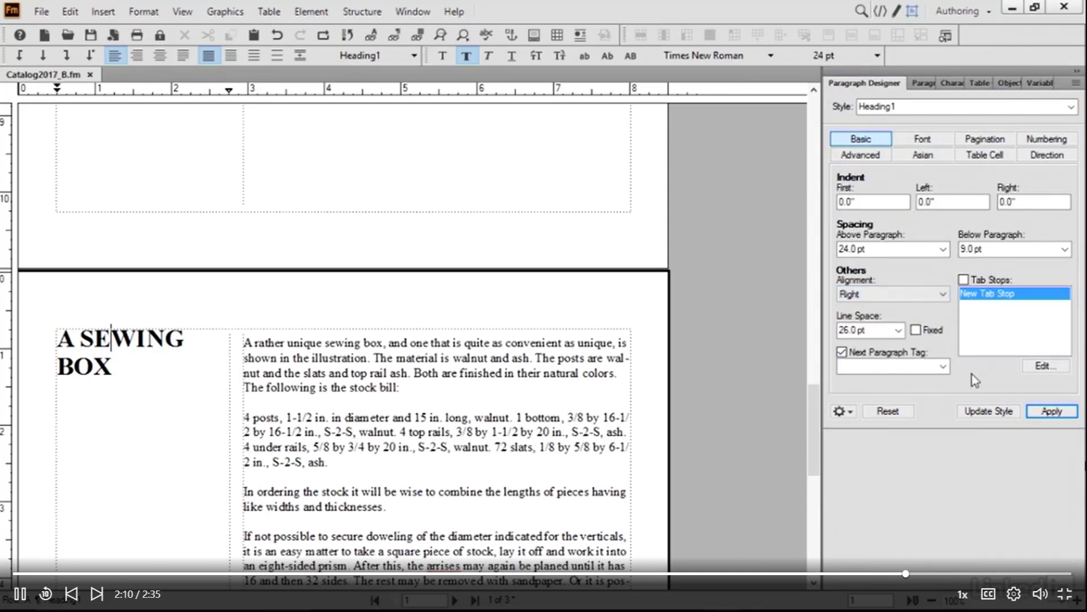
click(984, 413)
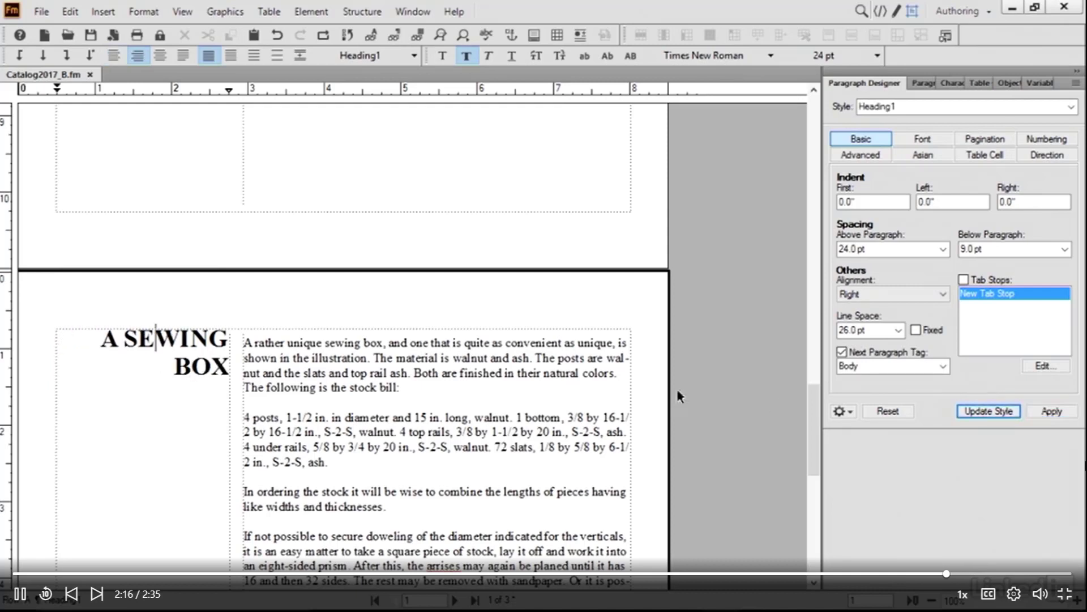
drag(812, 413, 814, 127)
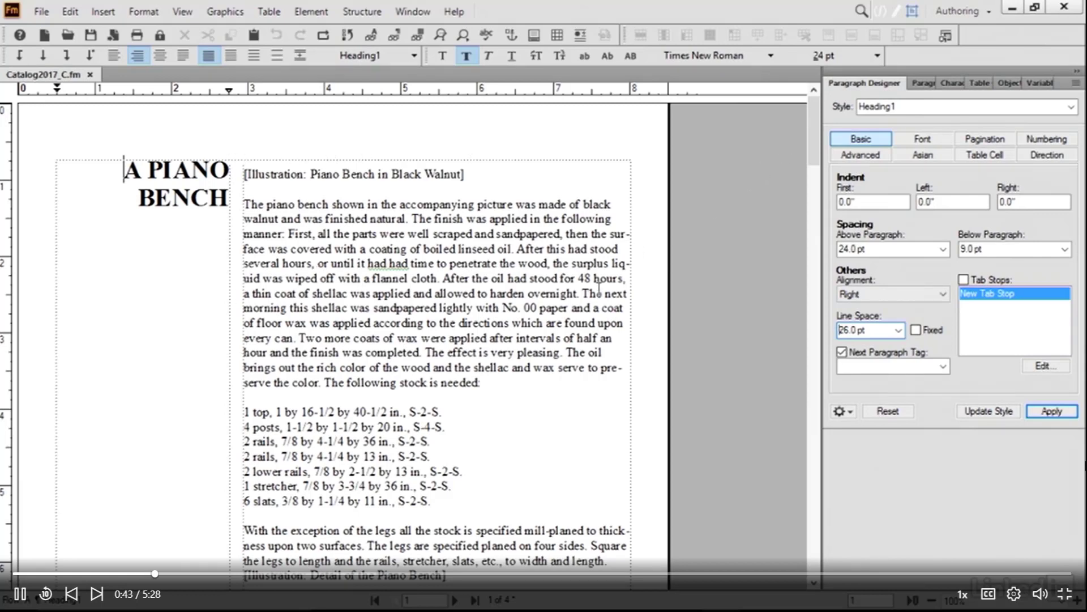
Step: Set the first descriptive paragraph under "A PIANO BENCH" to 11 pt, apply it, and update the Body style with that size
drag(814, 134, 811, 481)
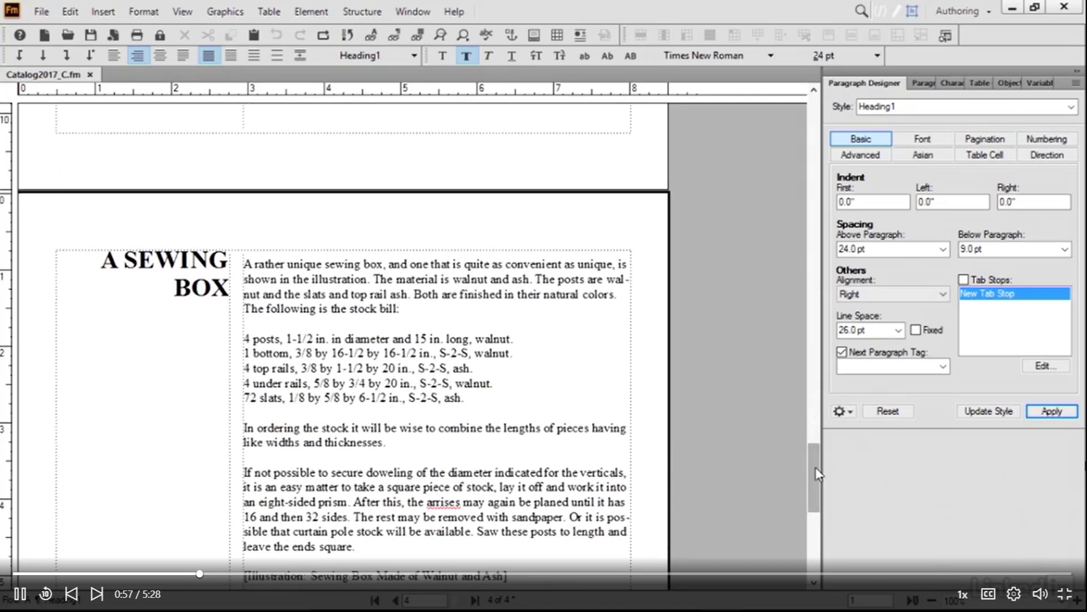
drag(817, 473, 812, 305)
drag(813, 281, 814, 269)
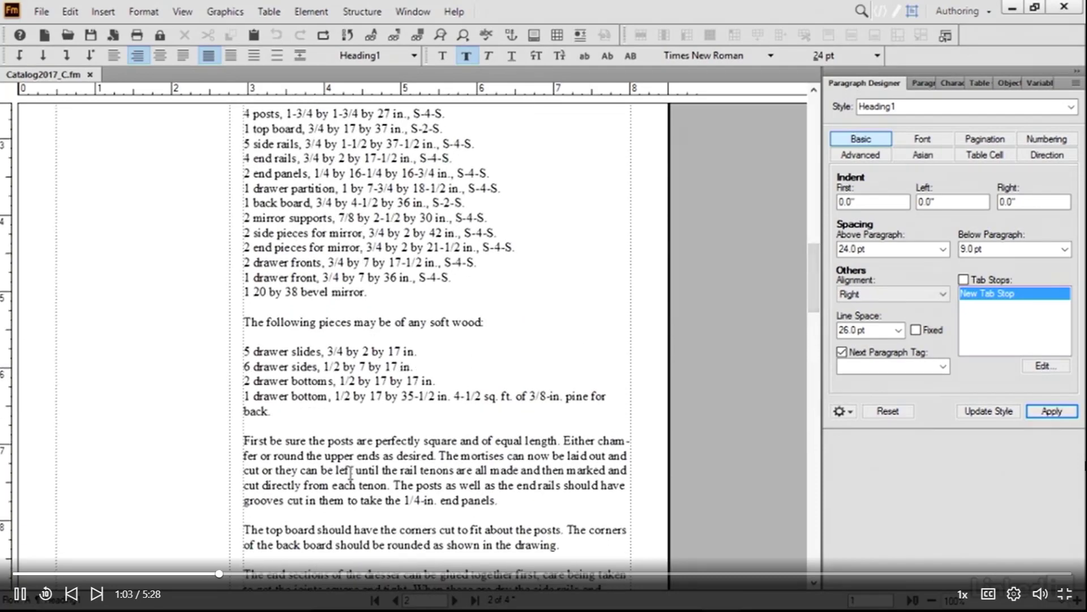
drag(813, 294, 817, 137)
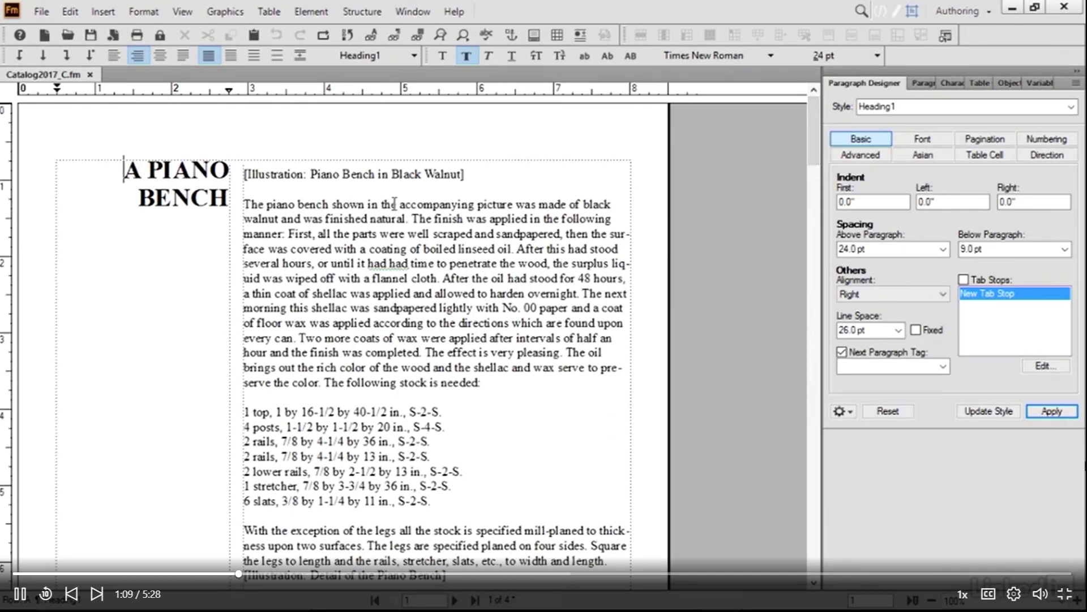
click(379, 238)
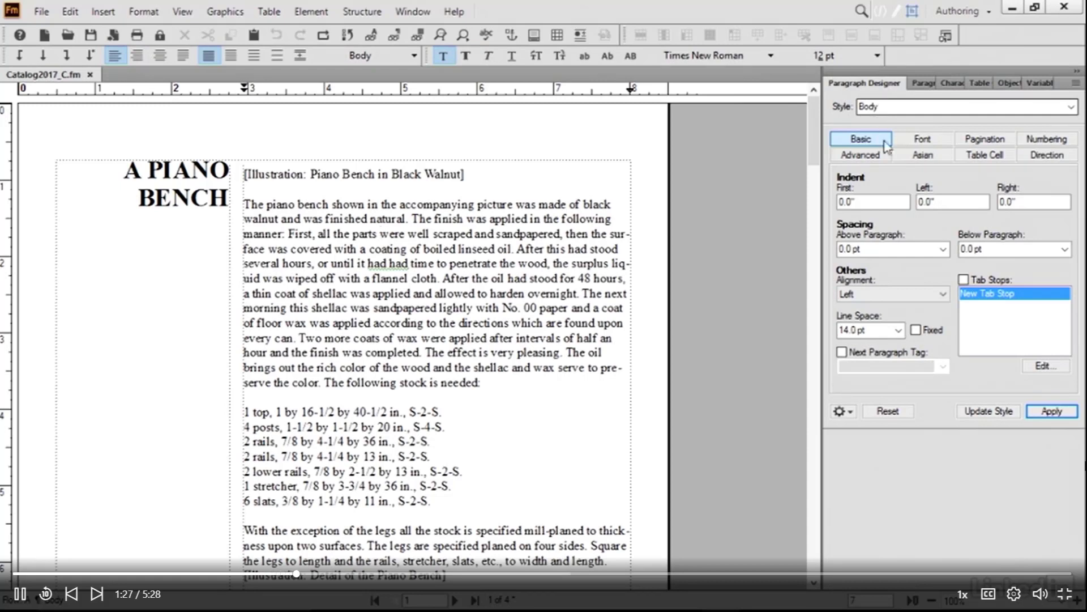
click(923, 140)
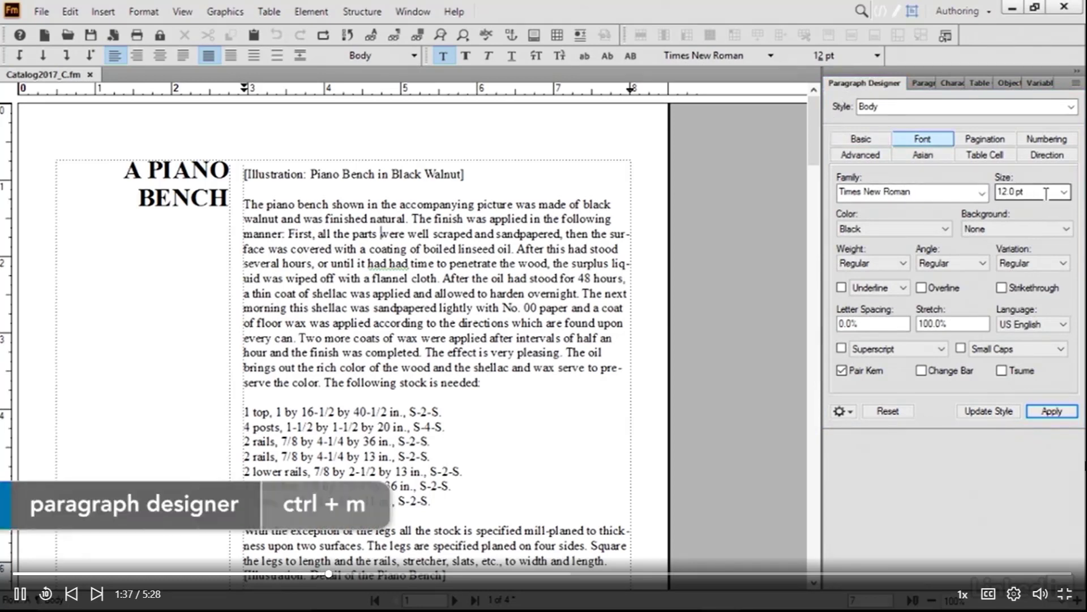
click(1064, 192)
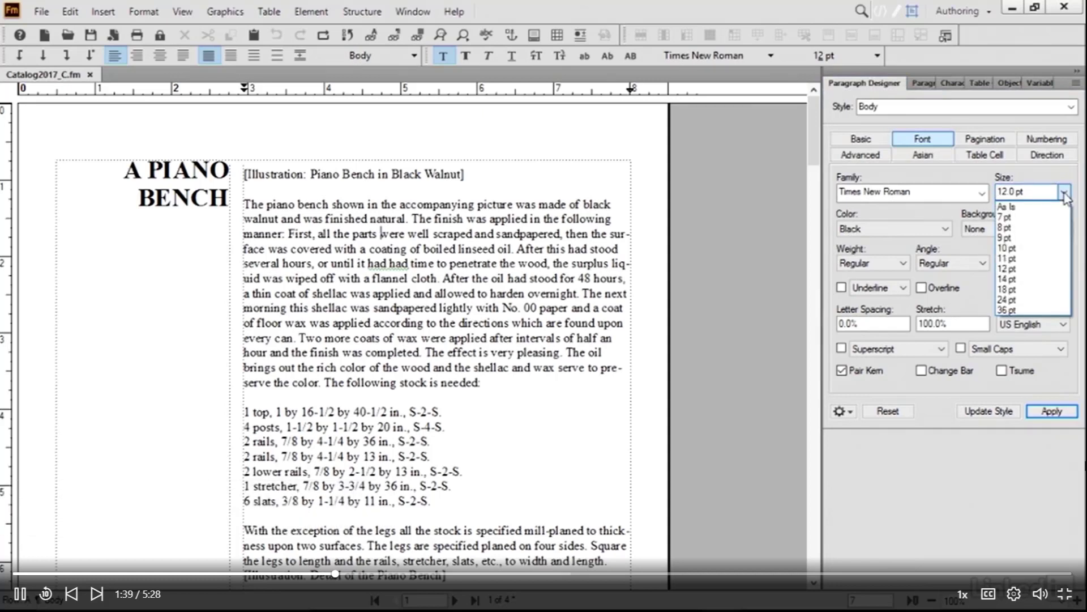
click(1028, 259)
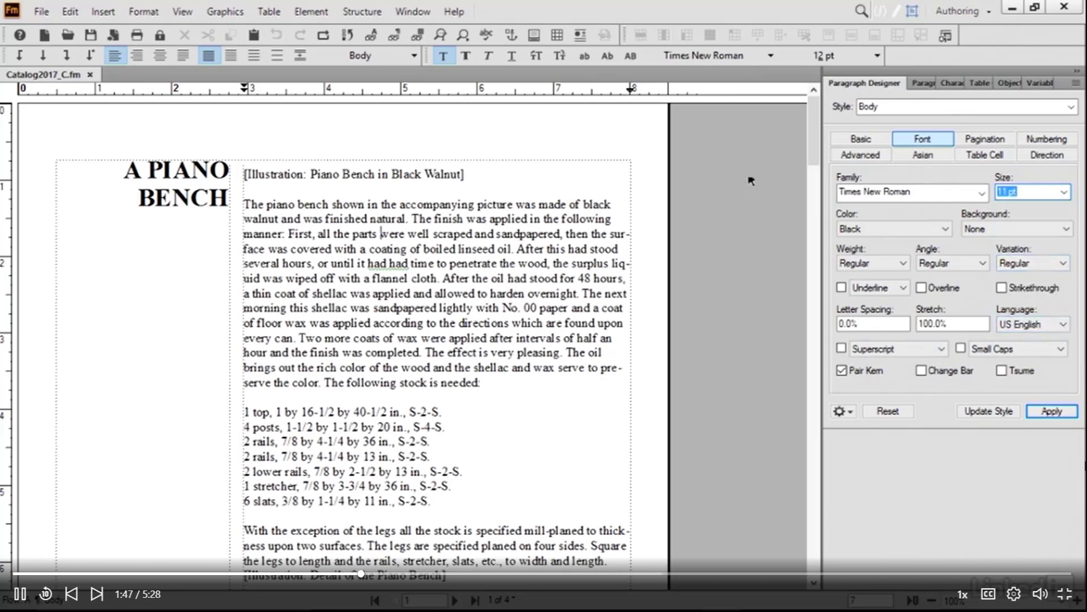
drag(811, 141, 813, 149)
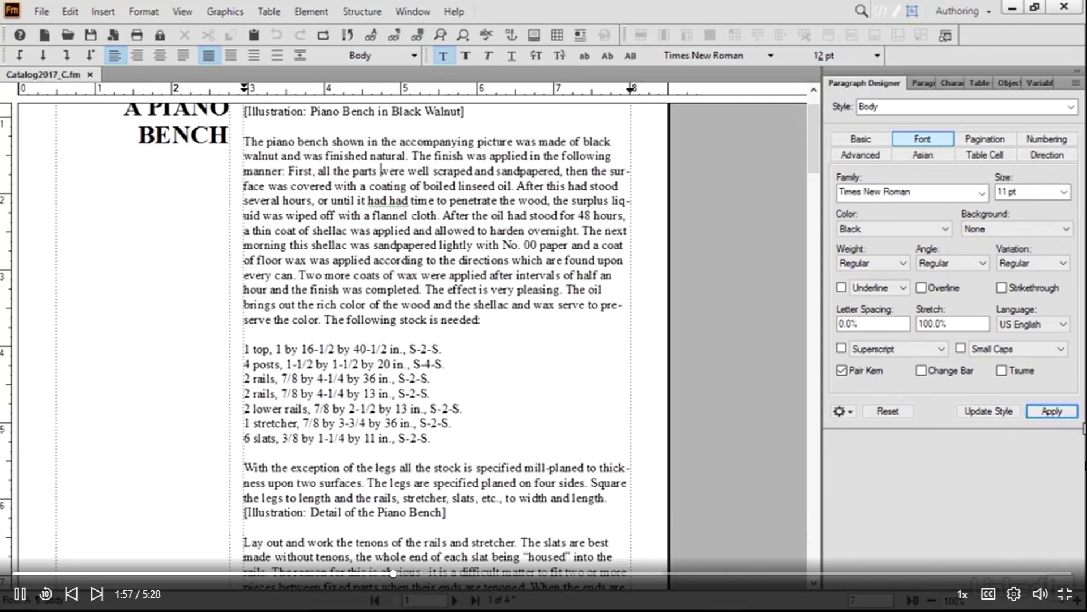
click(1047, 415)
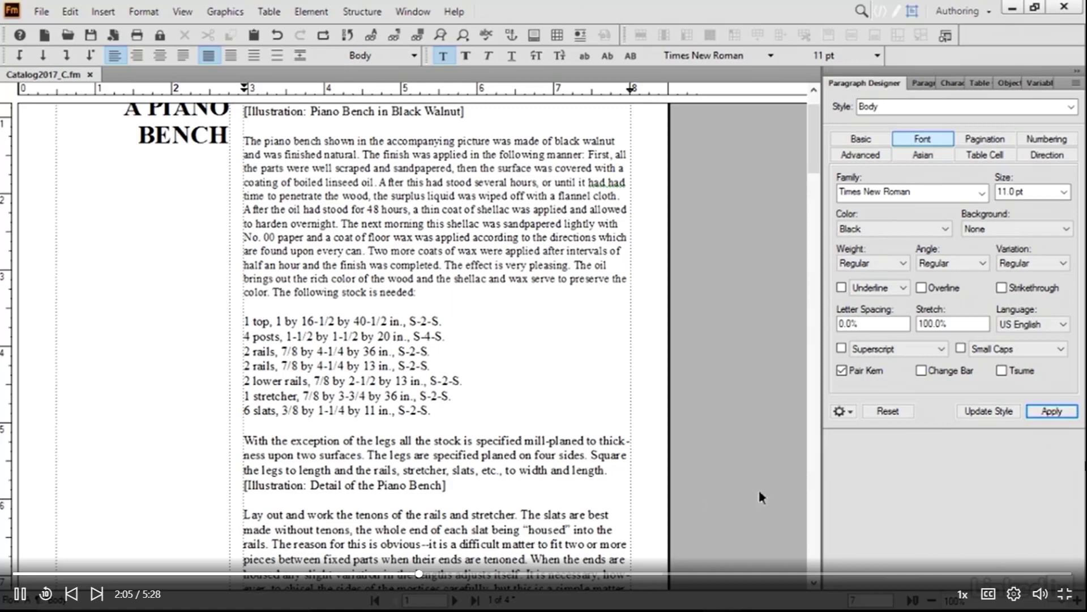
click(986, 411)
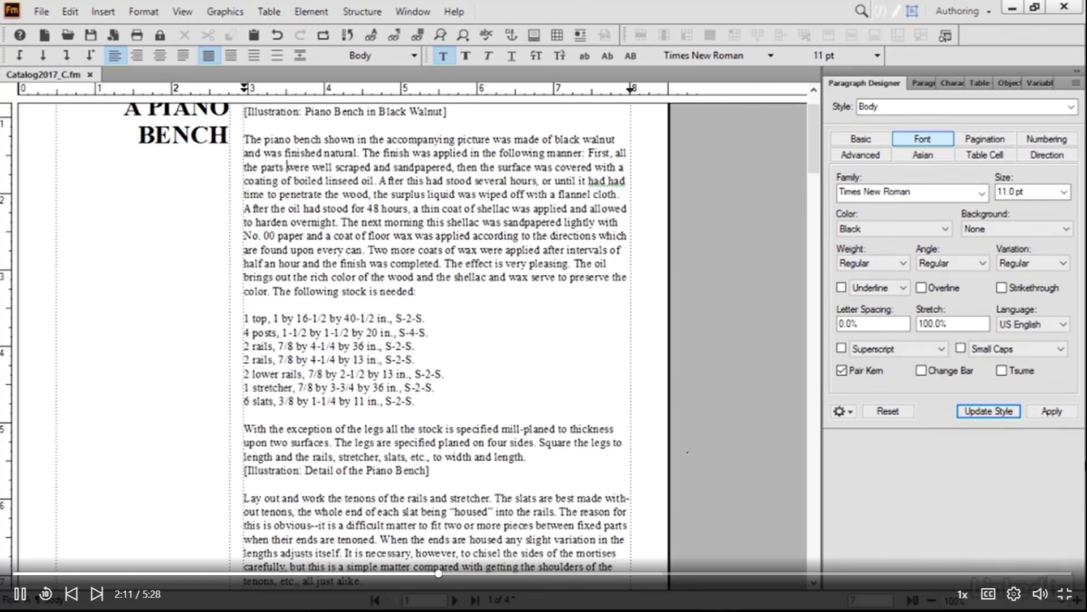
Step: Set the line spacing of the first descriptive paragraph under "A PIANO BENCH" to 1.5 (19.5 pt) and apply it to that paragraph only
mouse_move(811, 144)
mouse_down()
mouse_move(813, 293)
mouse_move(815, 123)
mouse_up()
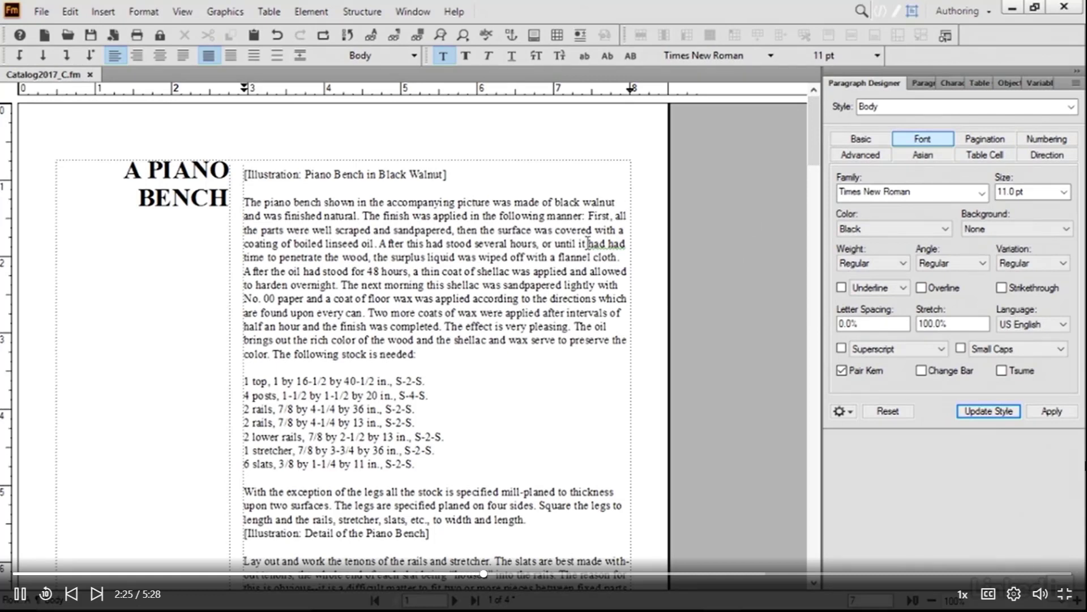
click(861, 140)
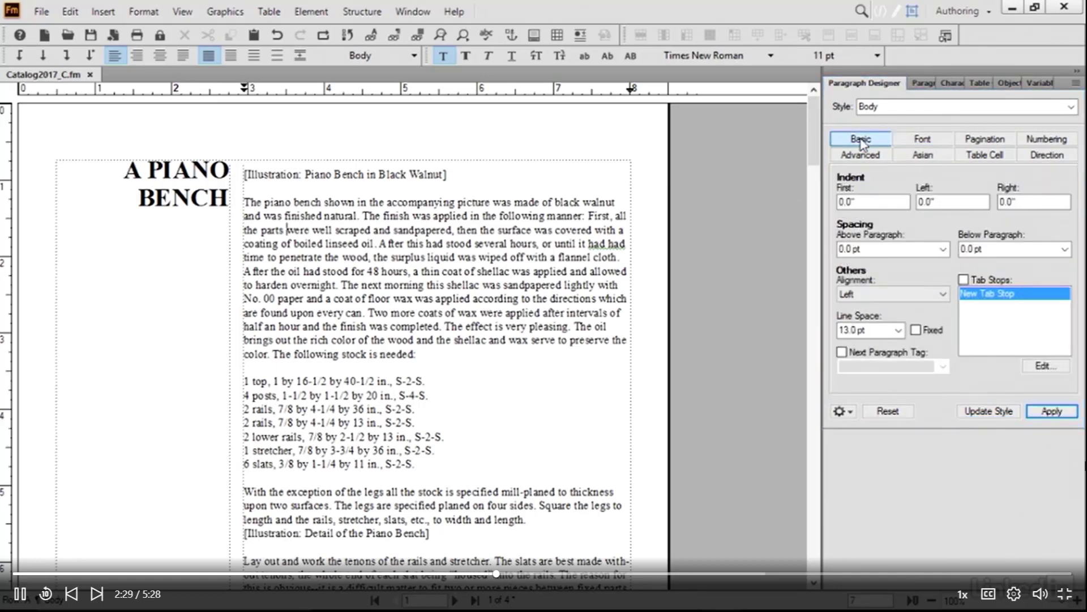
click(899, 332)
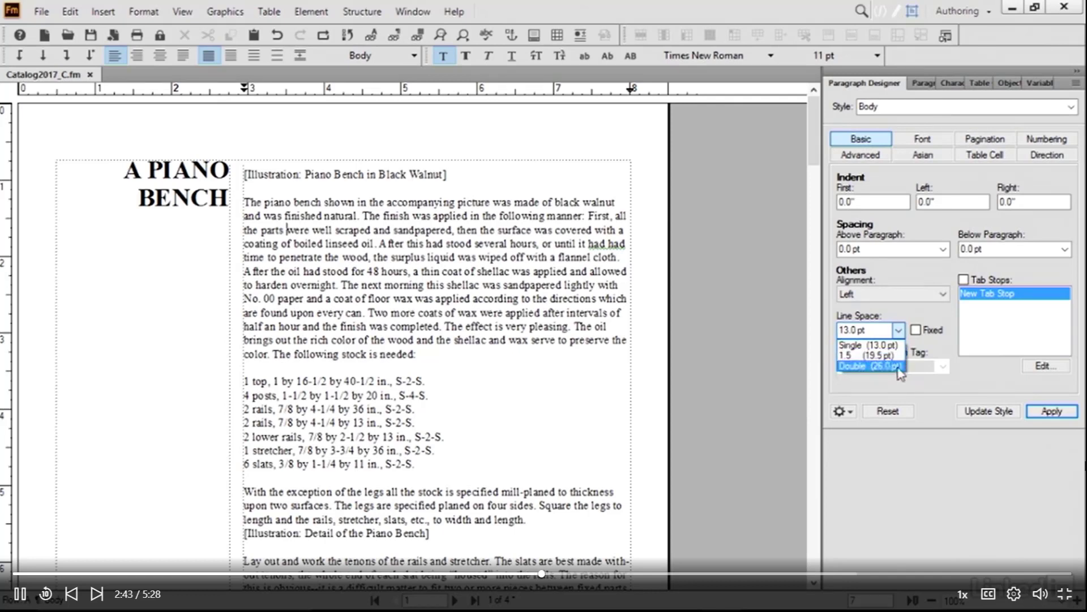
click(849, 356)
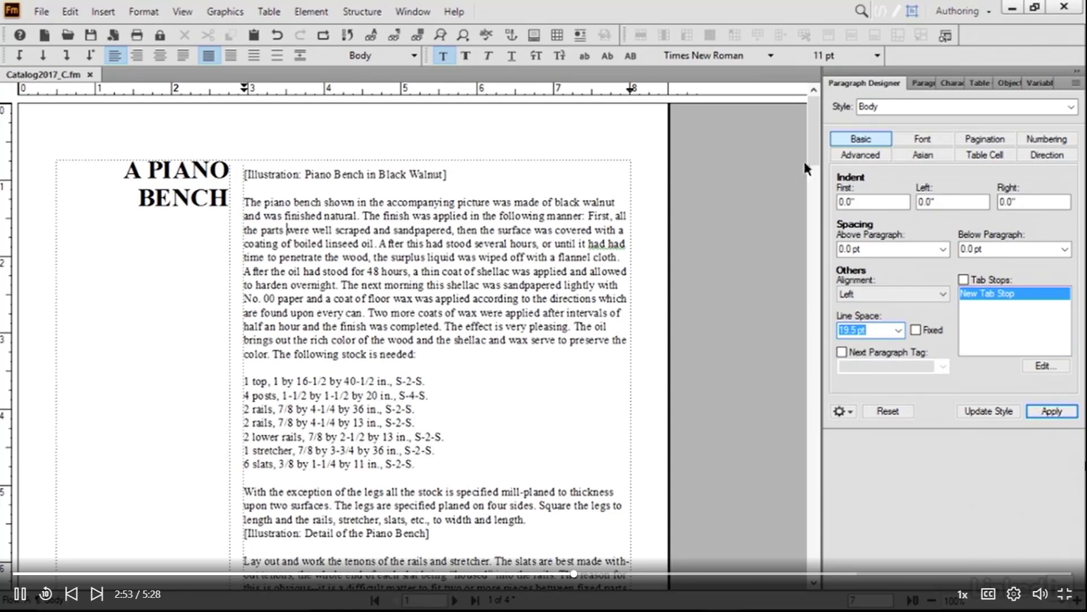
drag(813, 163, 815, 171)
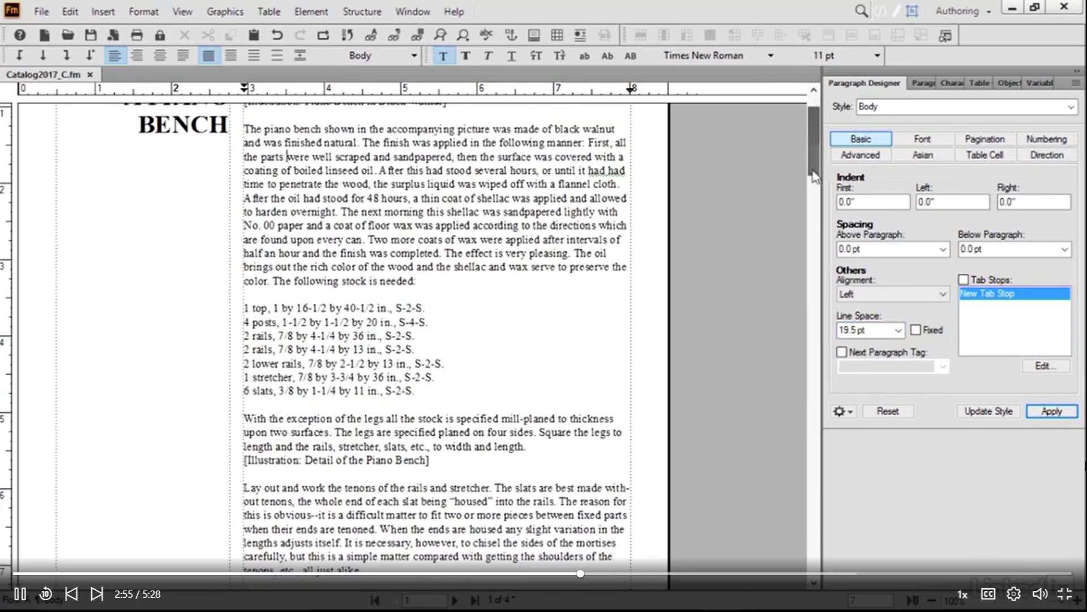
click(1051, 412)
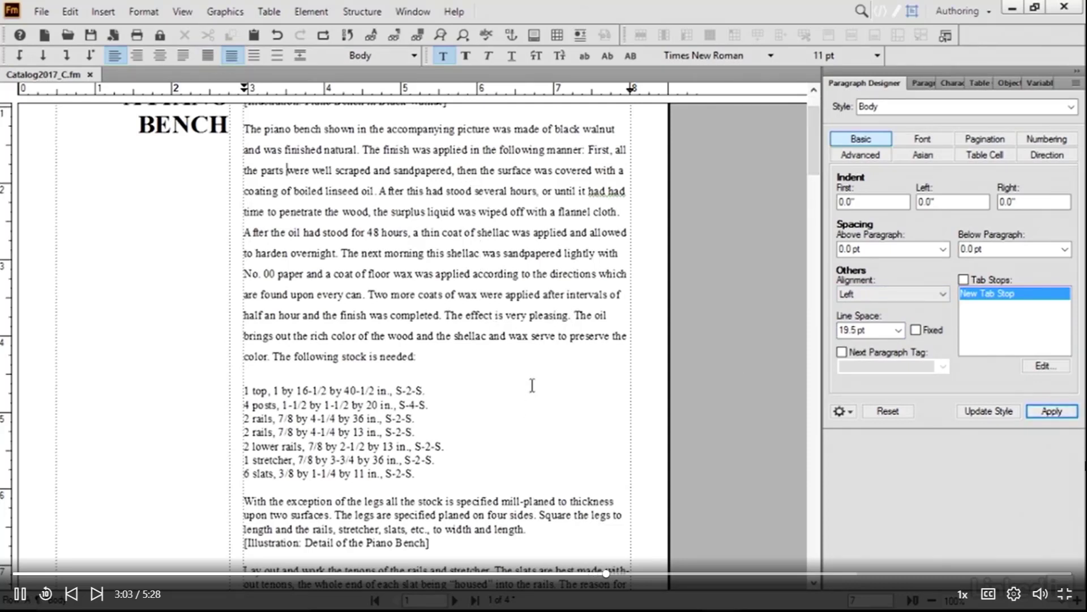
Step: Set the paragraph's line spacing to 15 pt, apply it, and update the Body style with that spacing
click(898, 331)
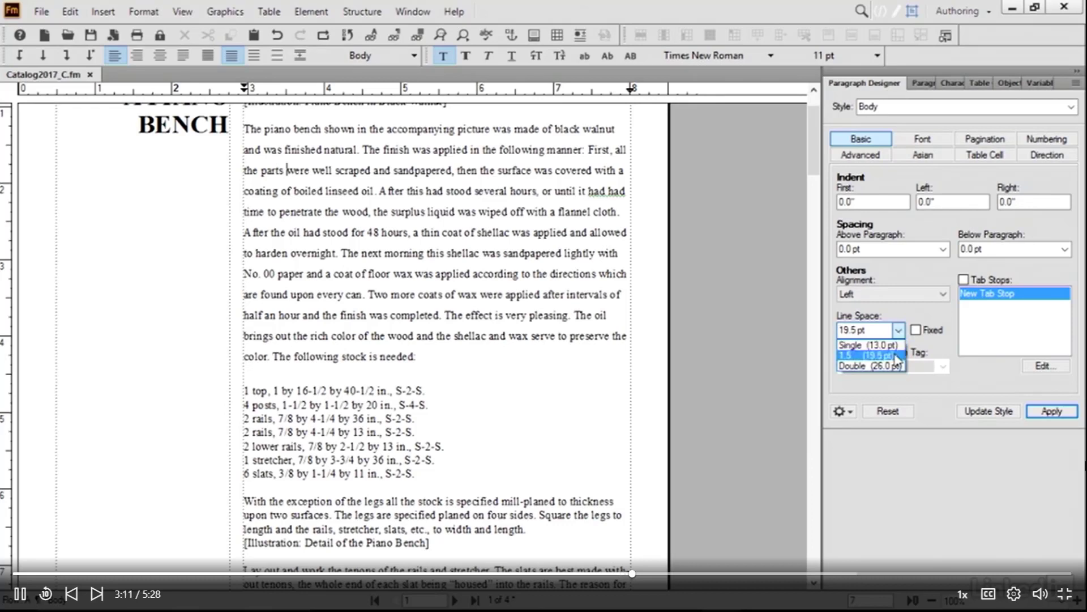
click(863, 331)
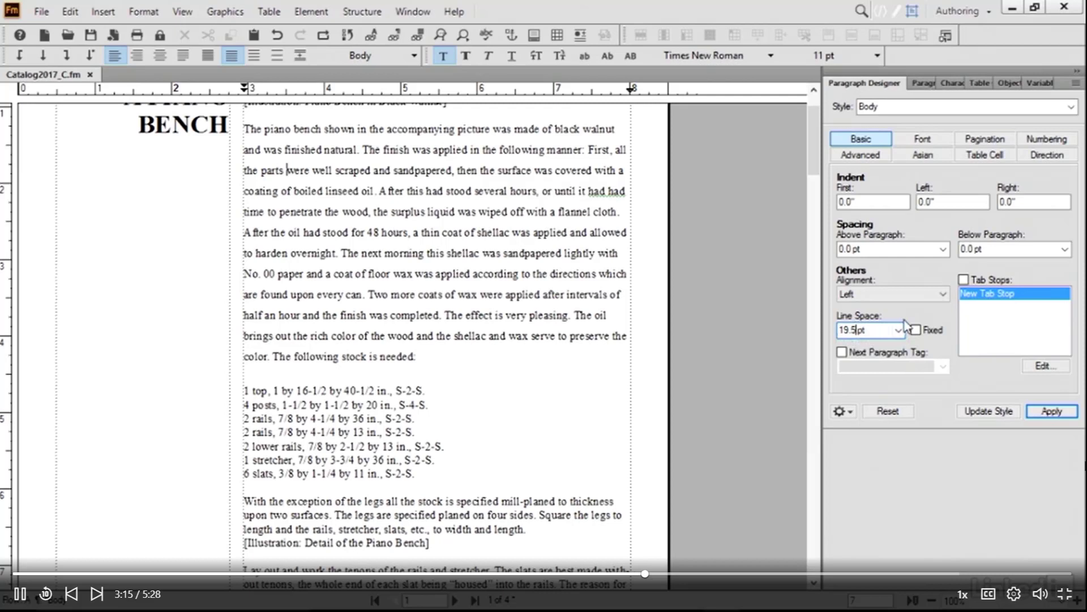
key(BackSpace)
key(BackSpace)
key(BackSpace)
key(BackSpace)
text(1)
click(1051, 413)
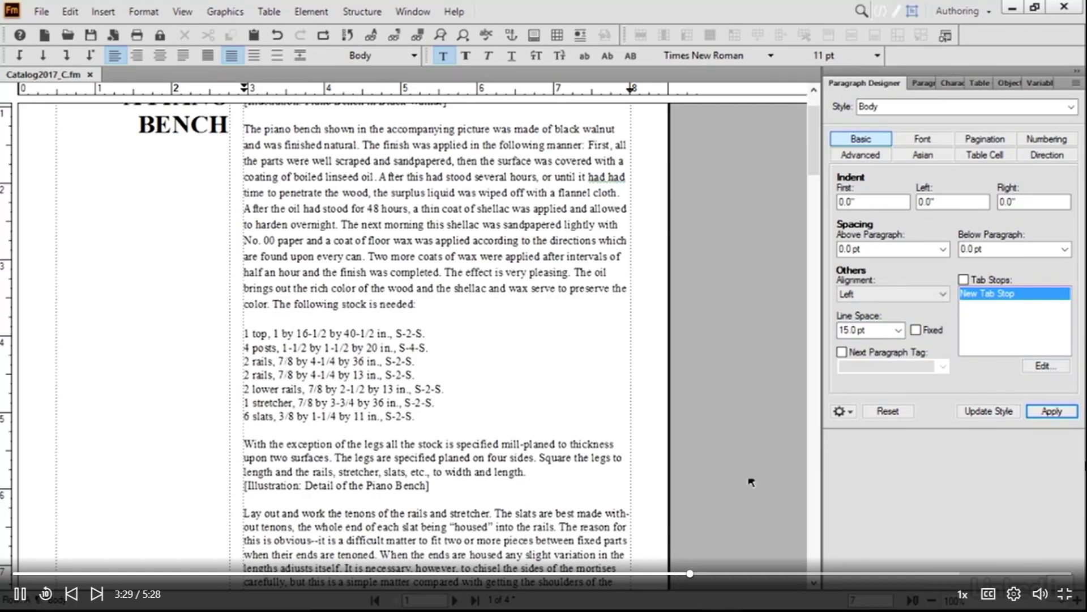
click(988, 413)
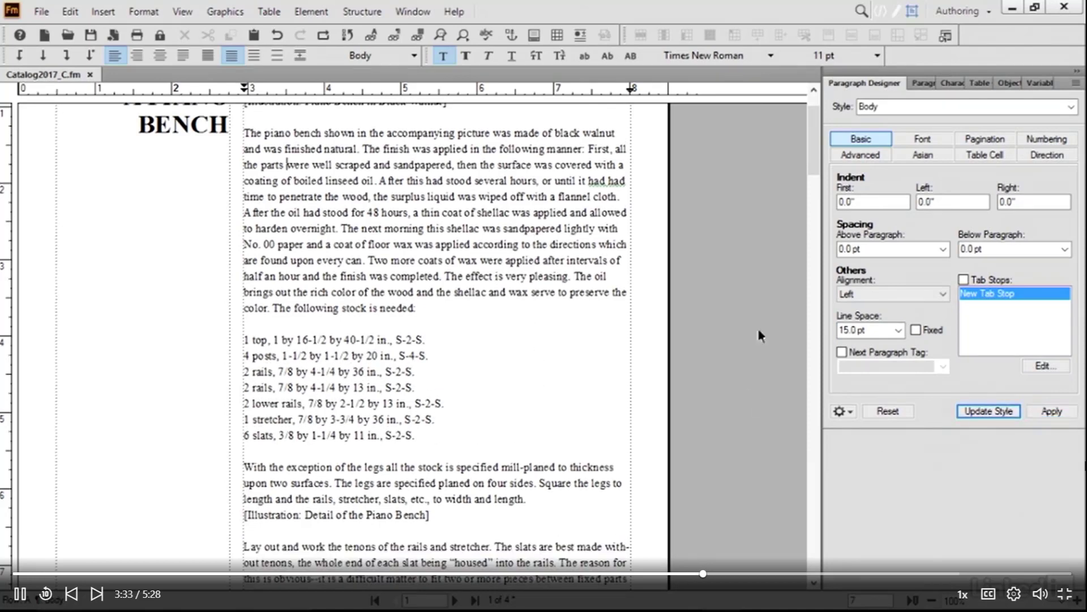
Step: Indent the first line of the descriptive paragraph under "A PIANO BENCH" by about 0.28" using the ruler's first-line indent marker
mouse_move(817, 158)
mouse_down()
mouse_move(814, 320)
mouse_move(814, 139)
mouse_up()
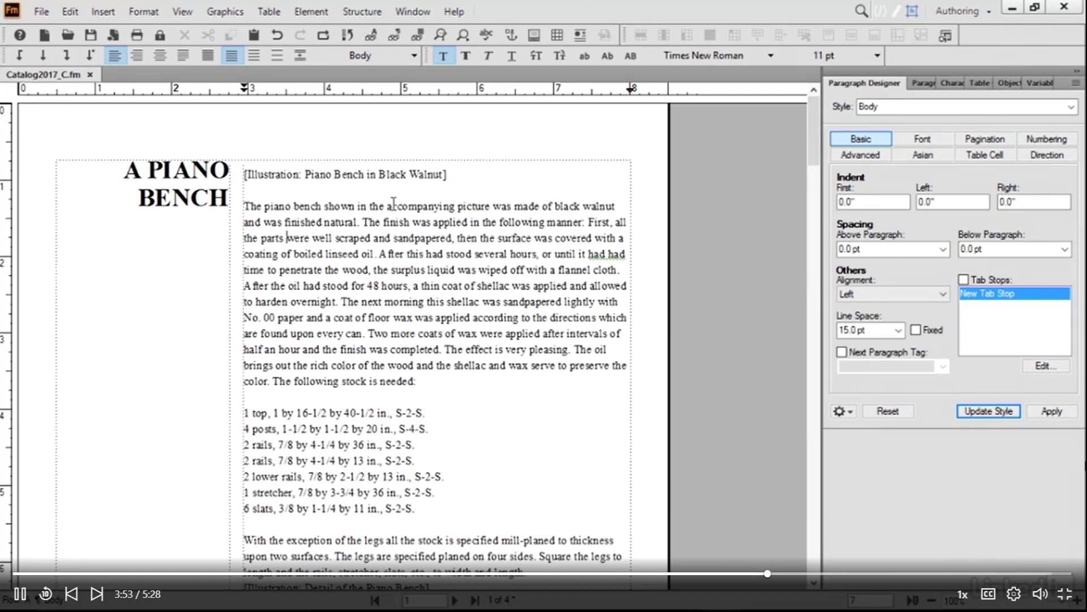
click(322, 206)
drag(244, 90, 264, 90)
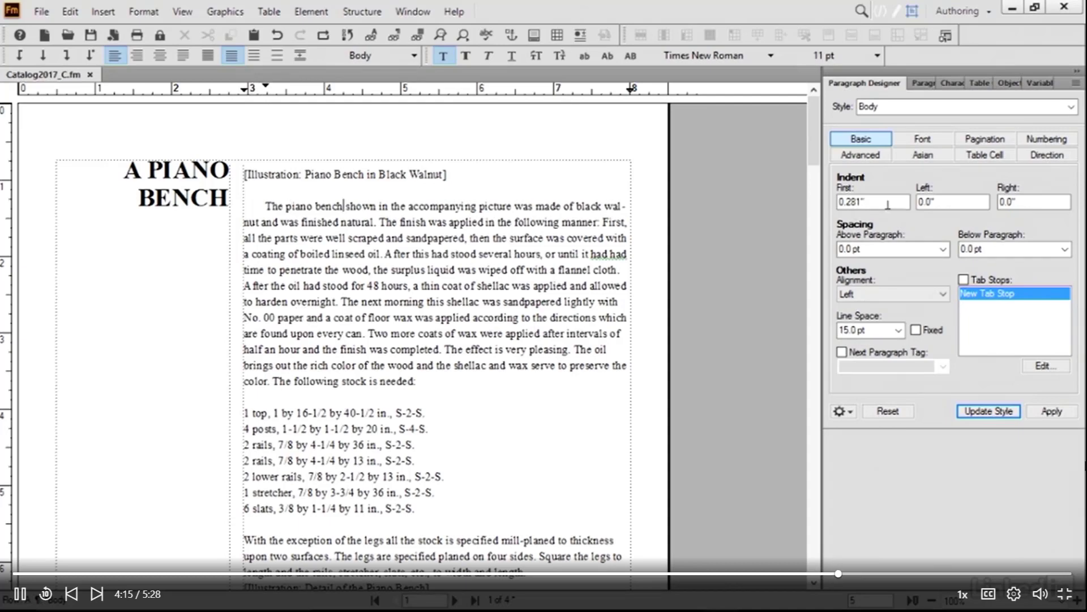
mouse_move(814, 148)
mouse_down()
mouse_move(814, 167)
mouse_move(816, 126)
mouse_up()
click(975, 422)
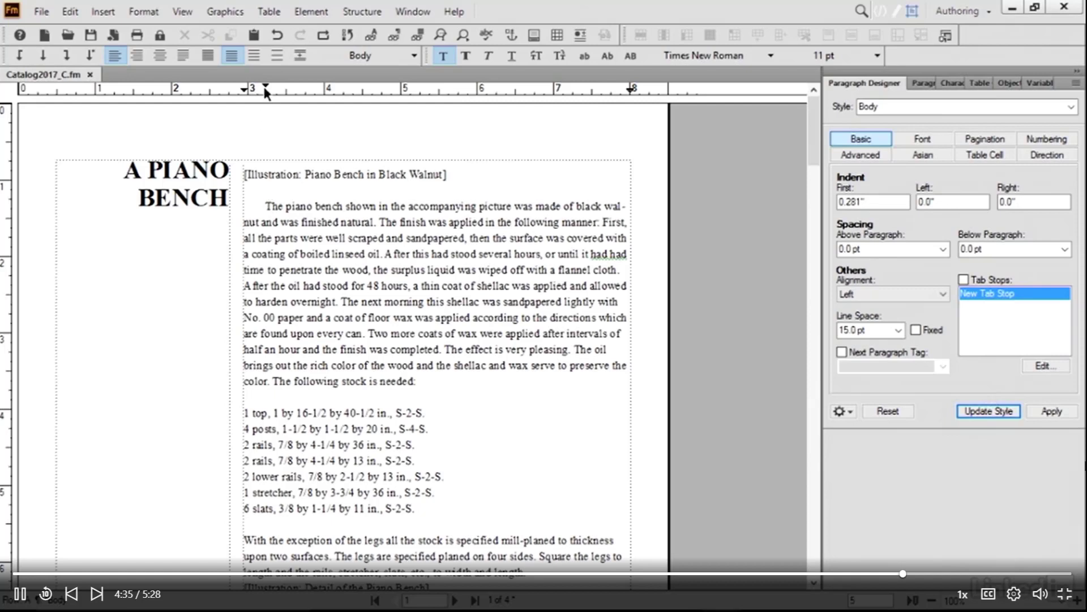
Step: Set the paragraph's first-line indent to 0.25", apply it, and update the Body style with that indent
click(876, 202)
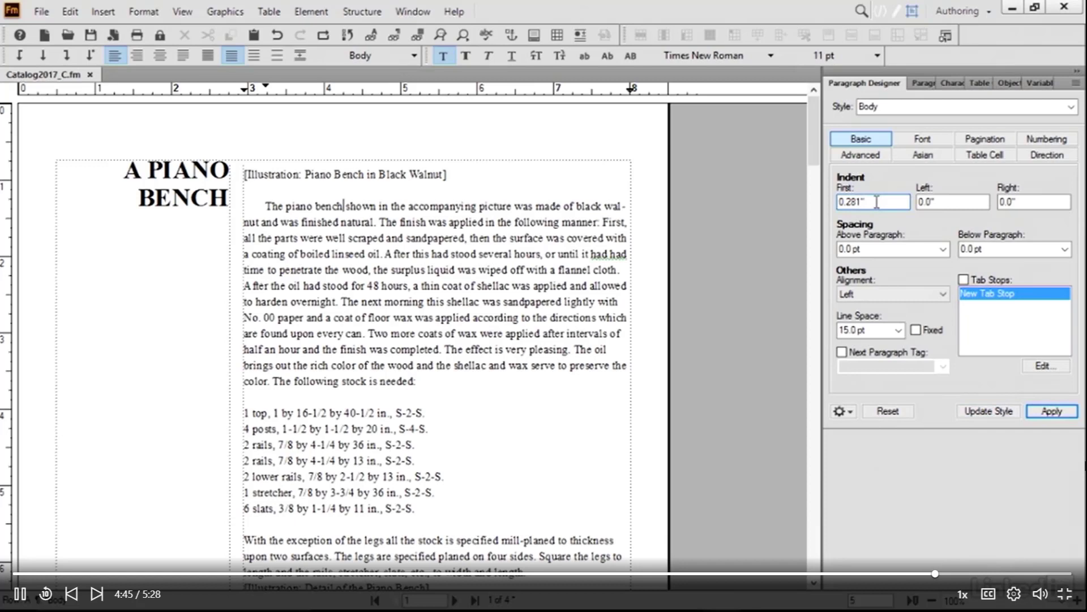
key(BackSpace)
key(BackSpace)
key(BackSpace)
text(5)
click(1051, 411)
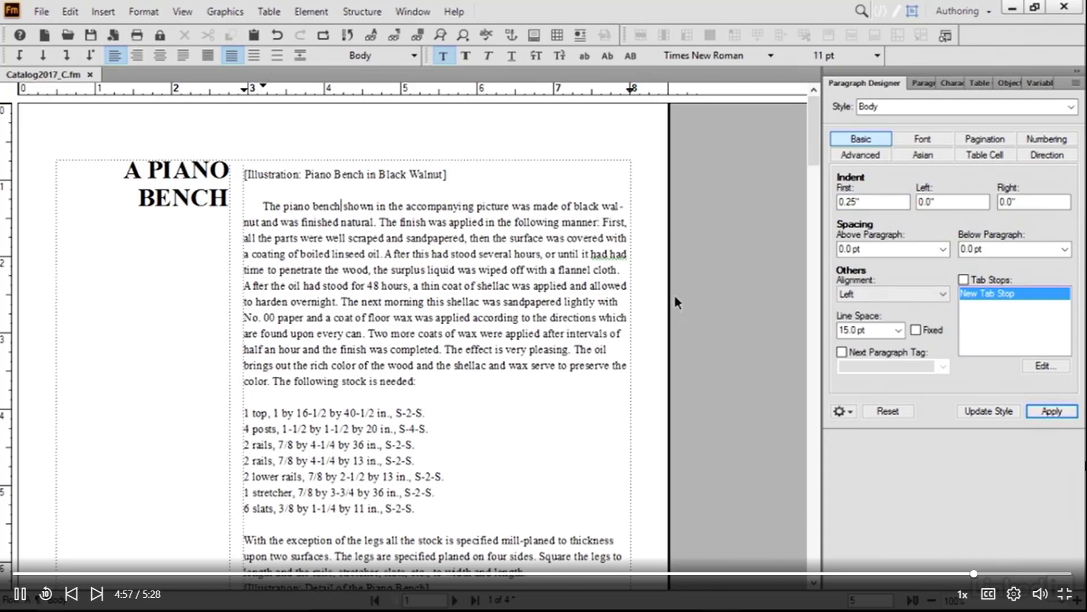
click(990, 411)
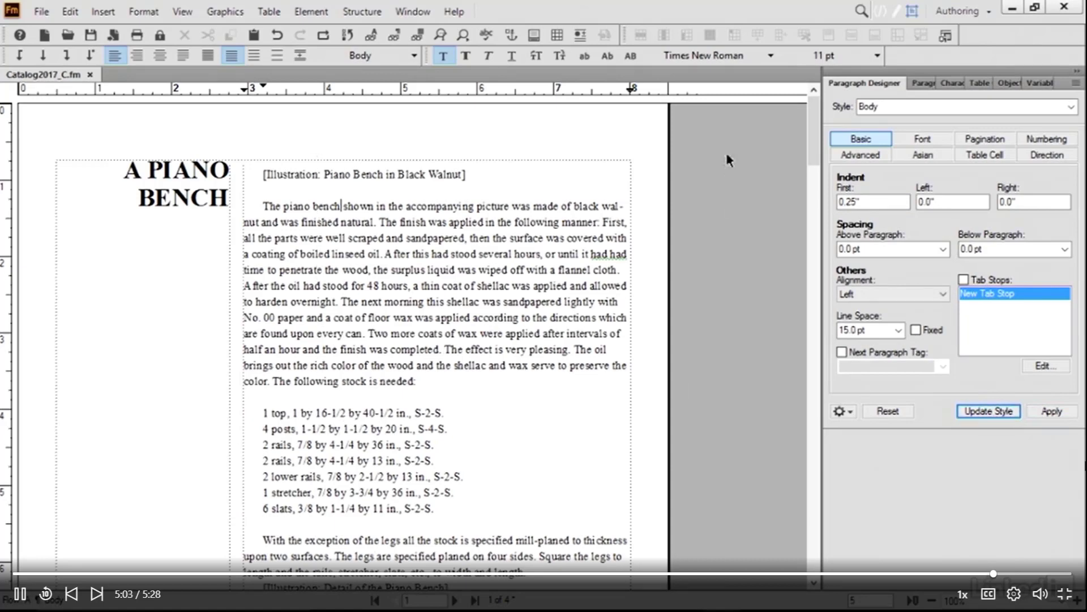
drag(816, 126, 809, 96)
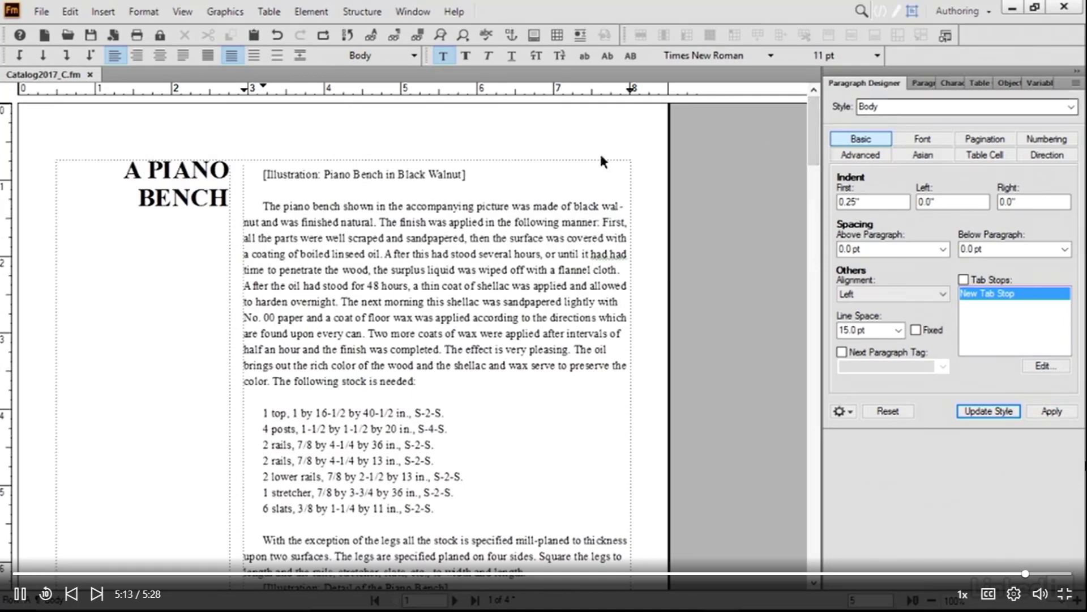
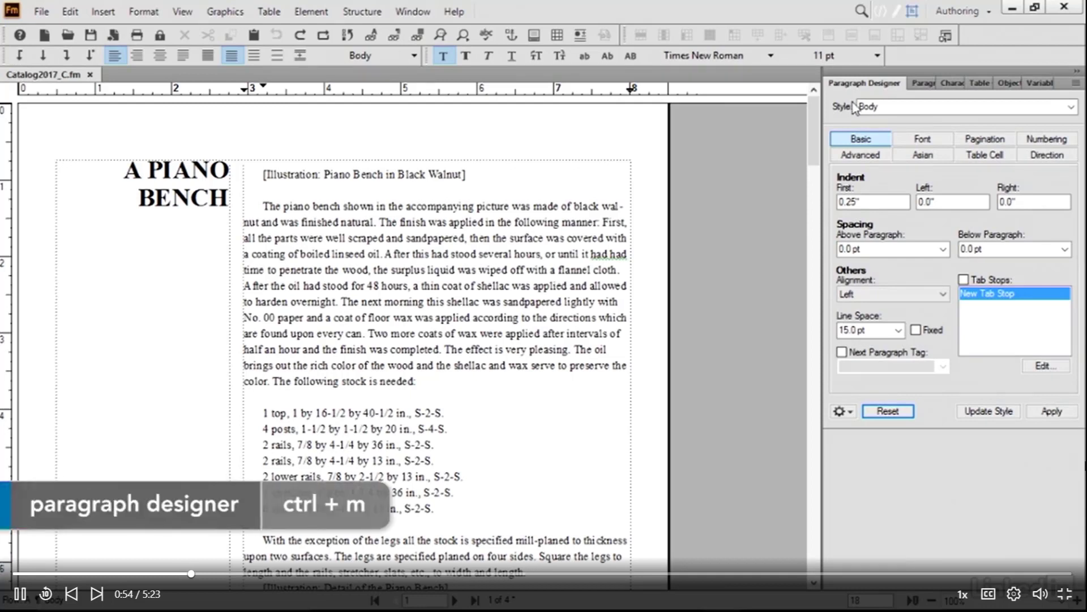
Step: Apply the Numbered paragraph style to the "1 top" line of the stock list
click(1071, 107)
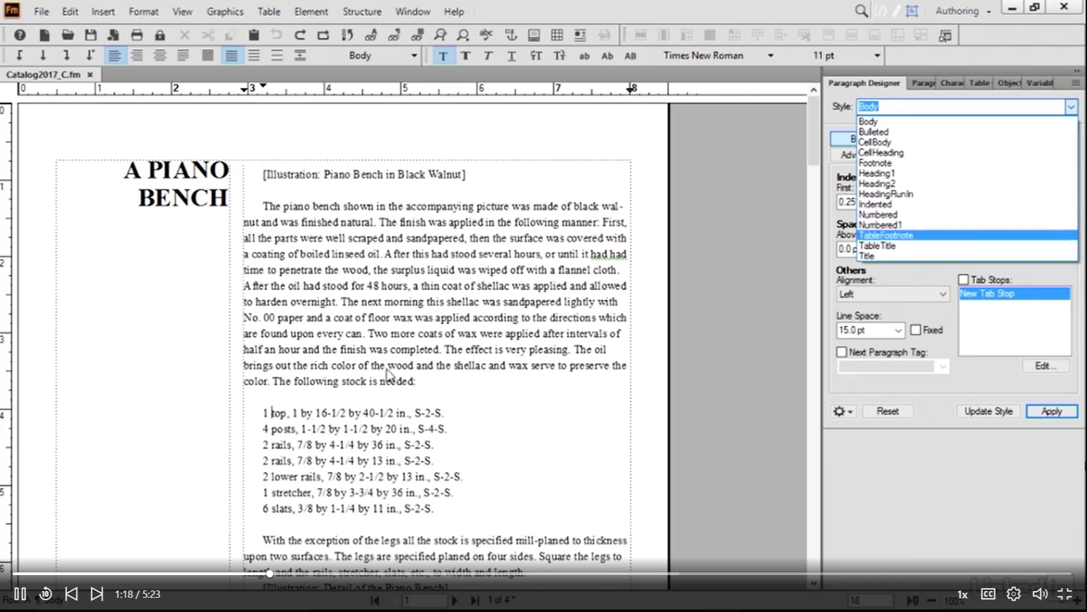
click(296, 465)
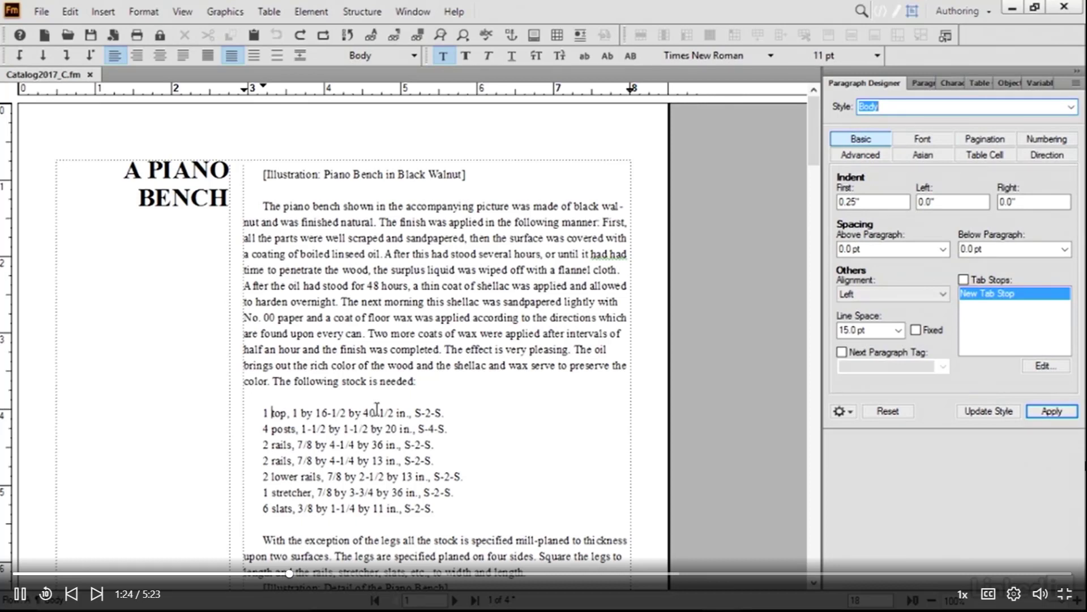
click(1071, 107)
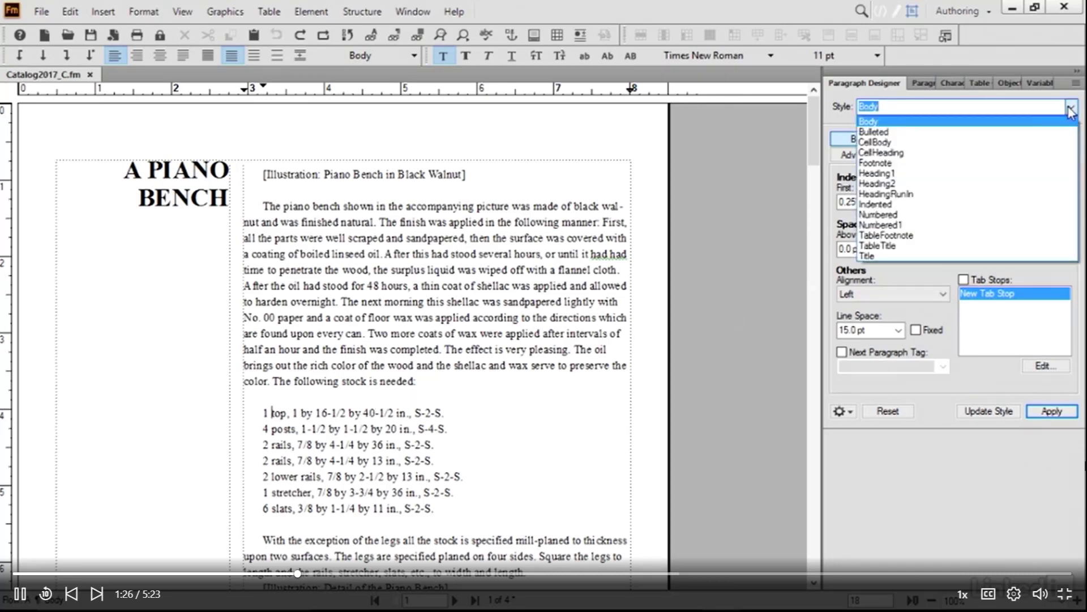
click(887, 216)
click(1051, 411)
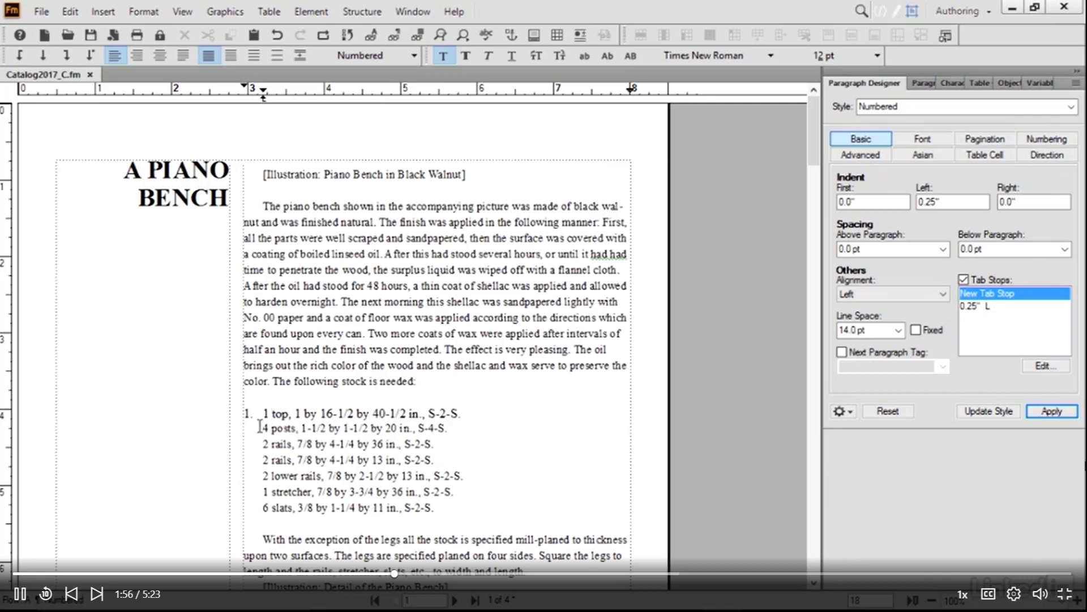
Step: Apply the Numbered style to the remaining stock list lines, from "4 posts" through "6 slats"
drag(257, 429, 450, 514)
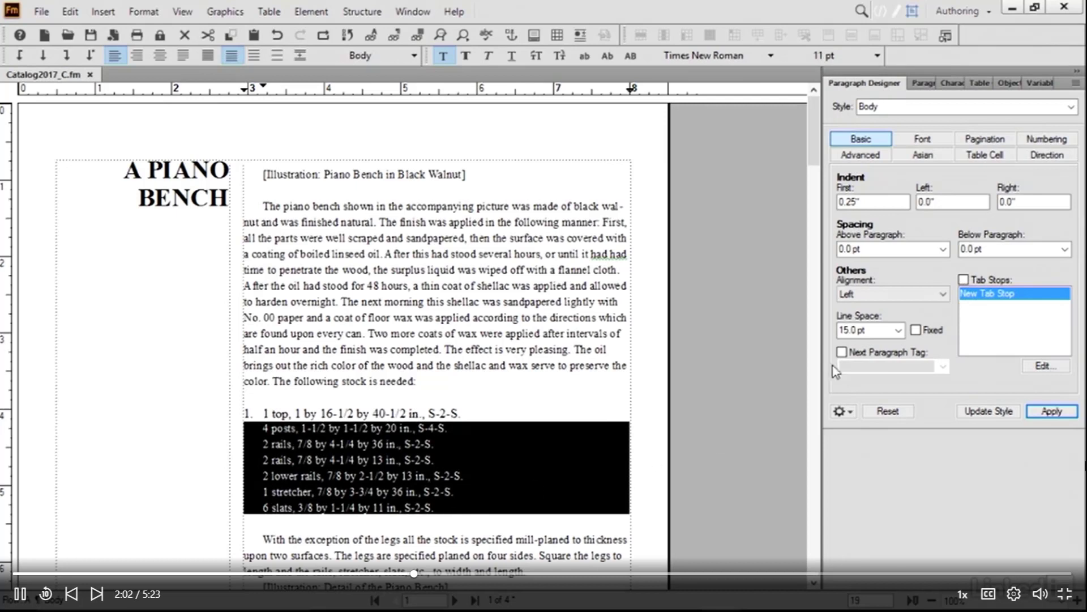
click(1071, 109)
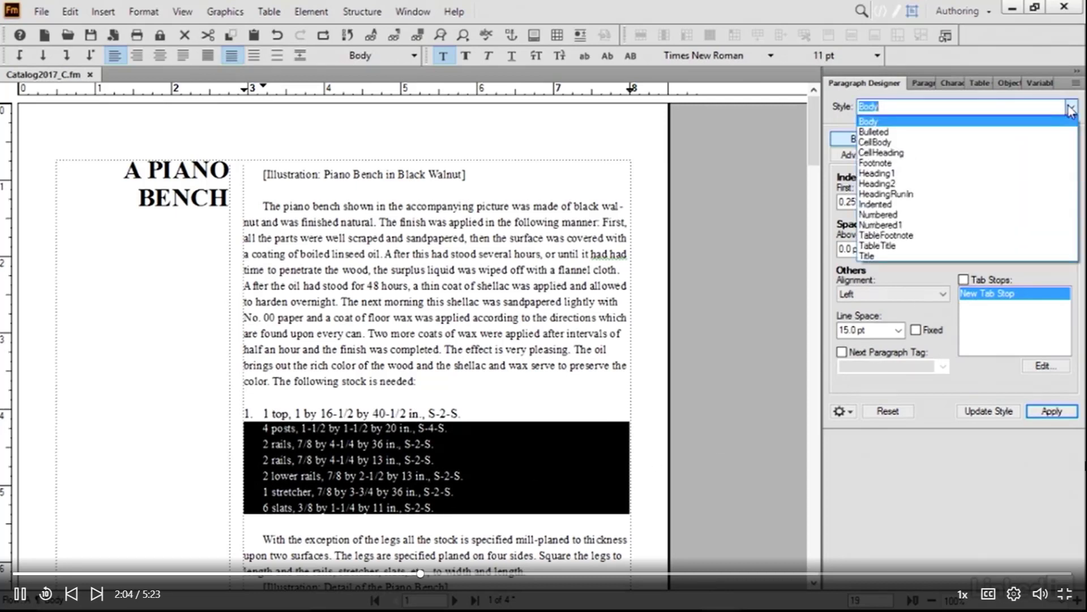
click(880, 216)
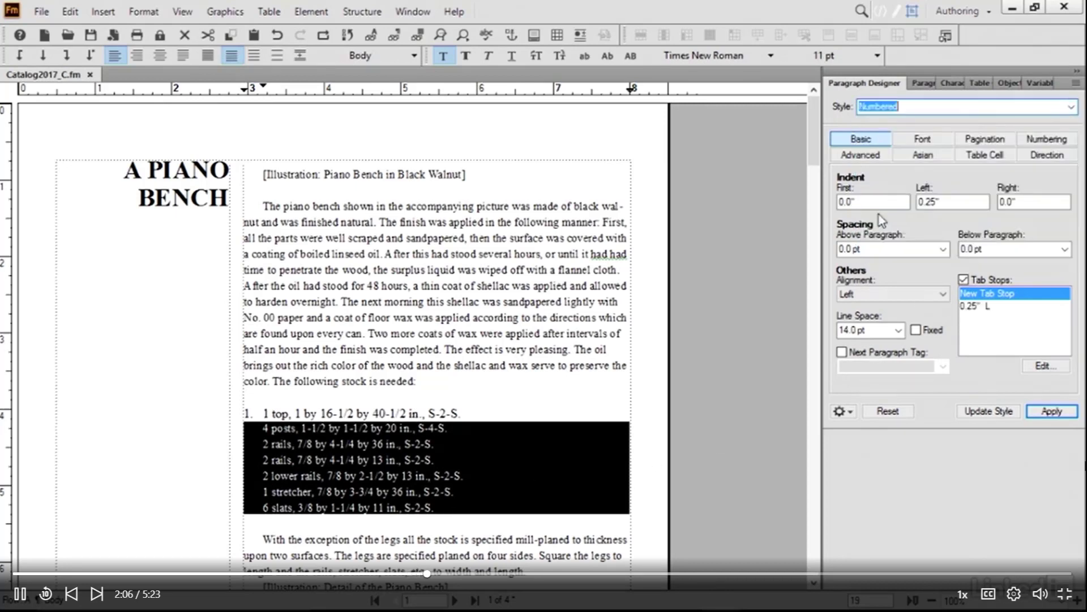
click(1051, 412)
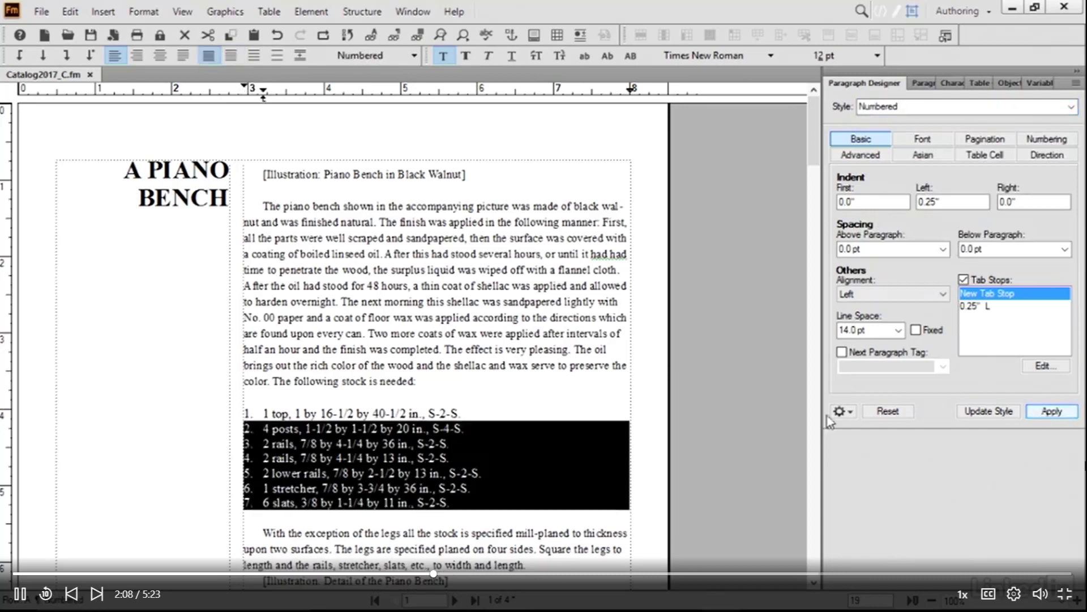
Step: Insert an empty numbered item after the "1 top" line and remove it again
click(613, 430)
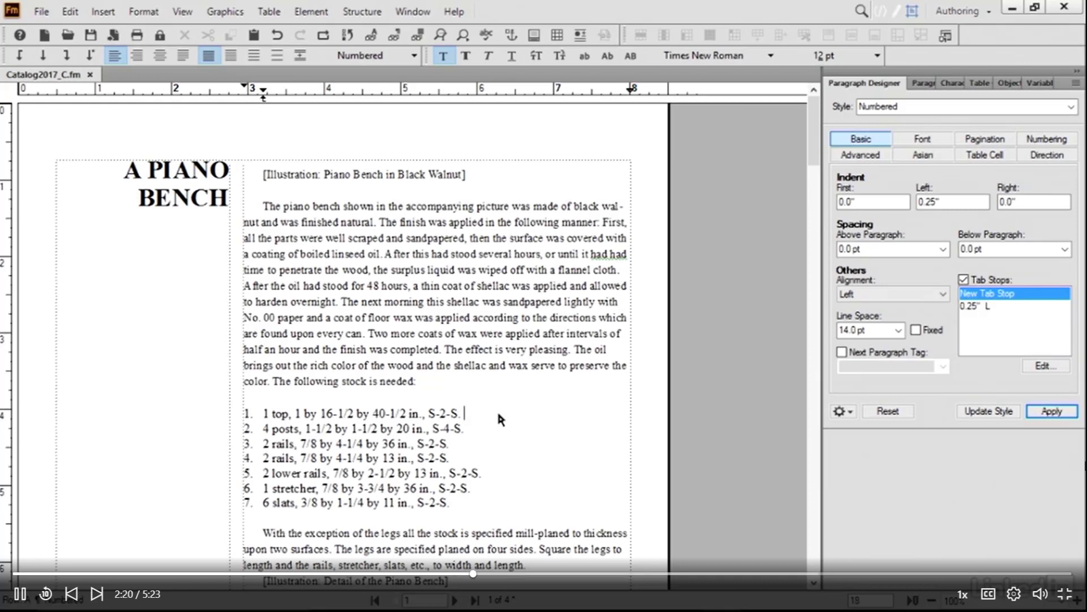
key(Return)
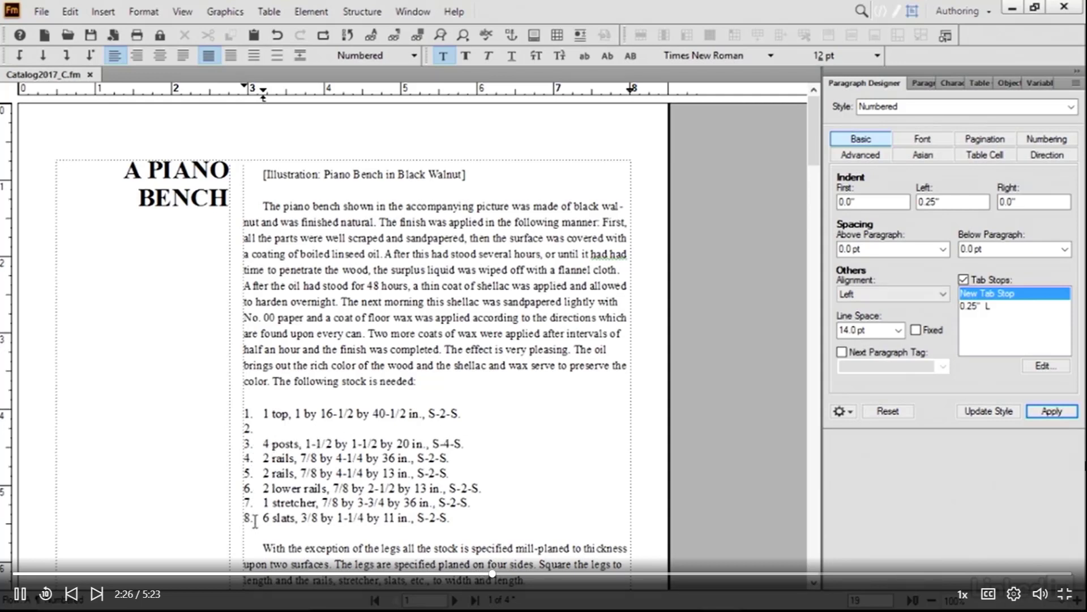
key(BackSpace)
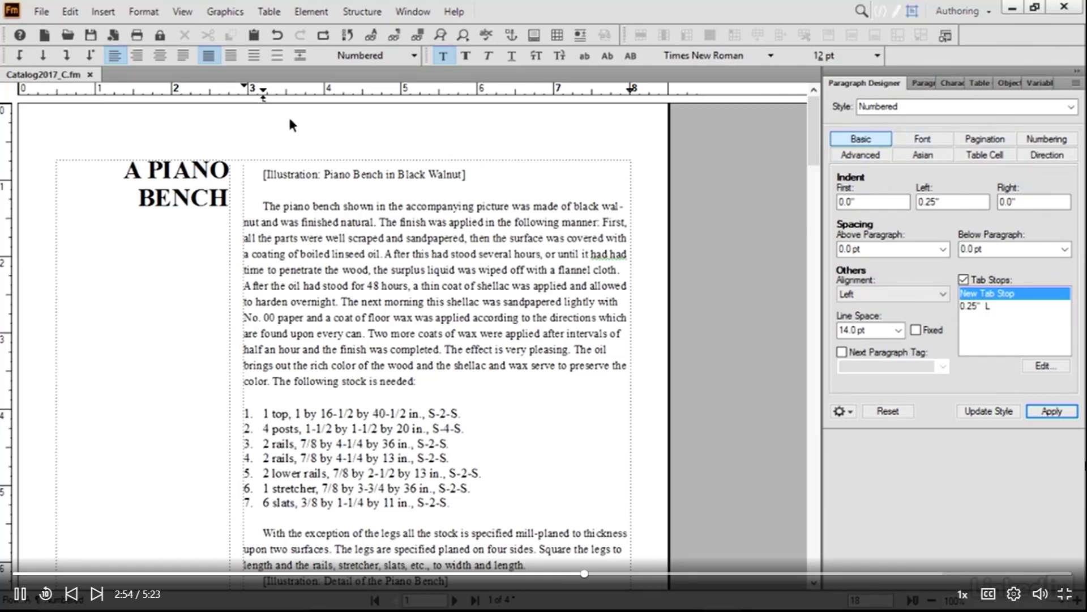
Step: Change the tab stop of the "1 top" item to 0.3" and update the Numbered style with it
click(262, 95)
drag(263, 97, 262, 98)
click(981, 315)
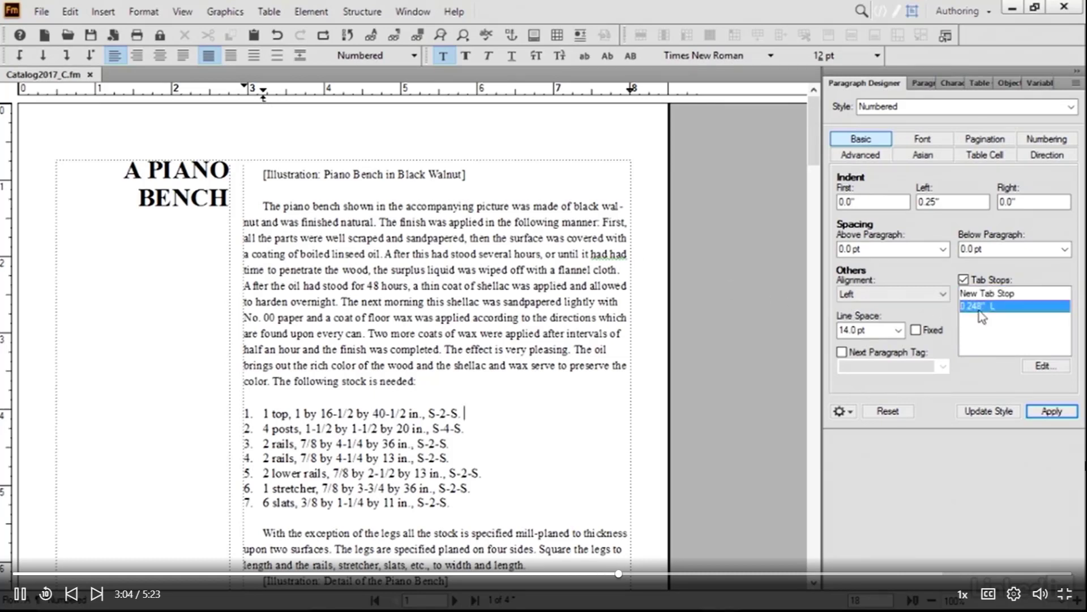
click(1045, 366)
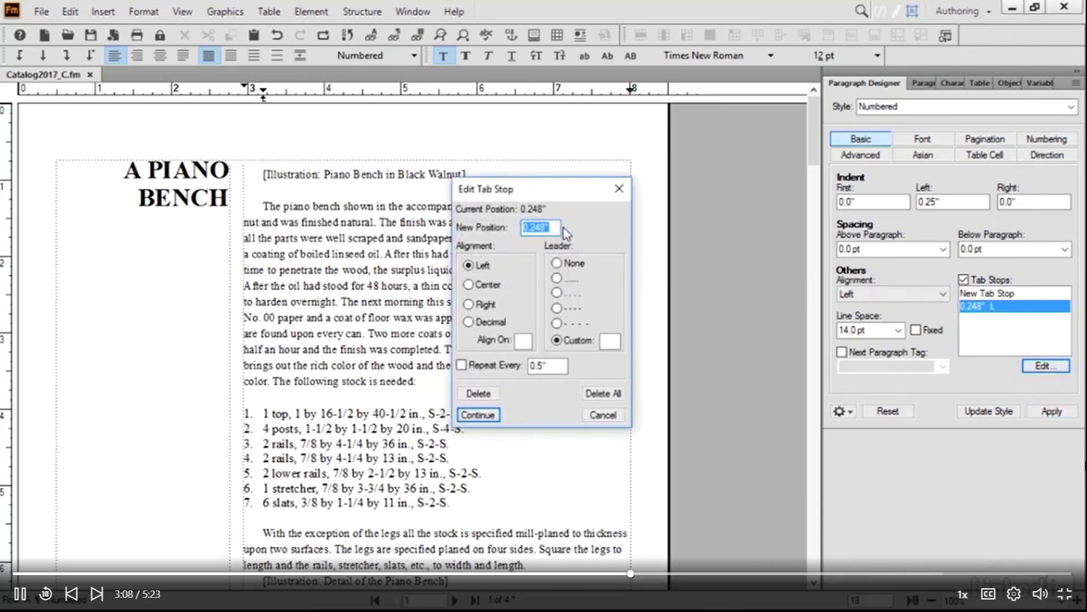
text(.3)
click(475, 415)
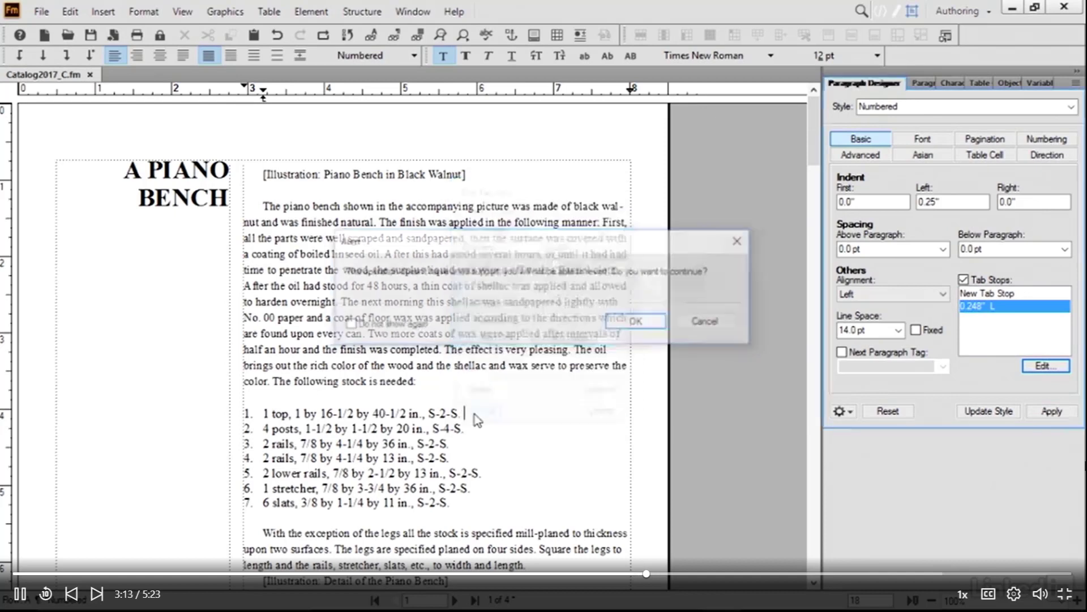
click(639, 325)
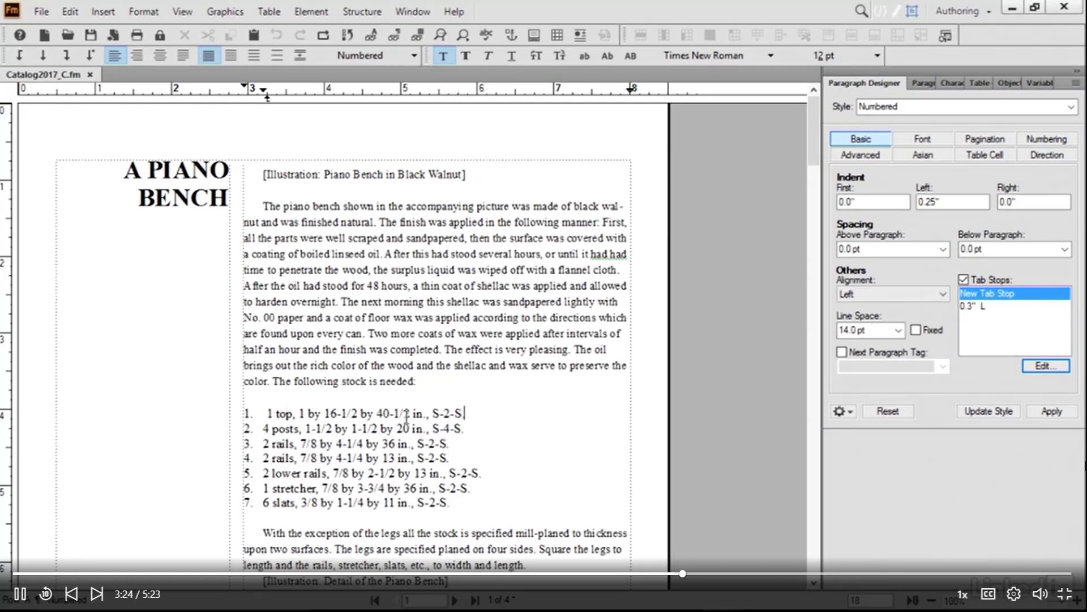
click(1002, 415)
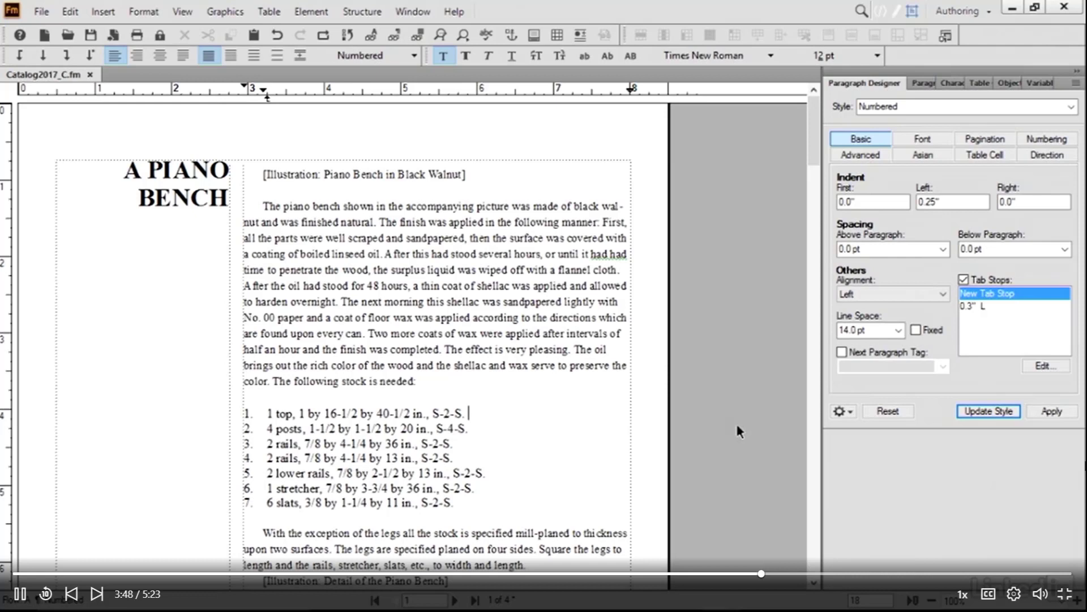
Step: Apply the TableTitle style to the "1 top" line from the paragraph catalog and switch it back to Numbered
click(923, 85)
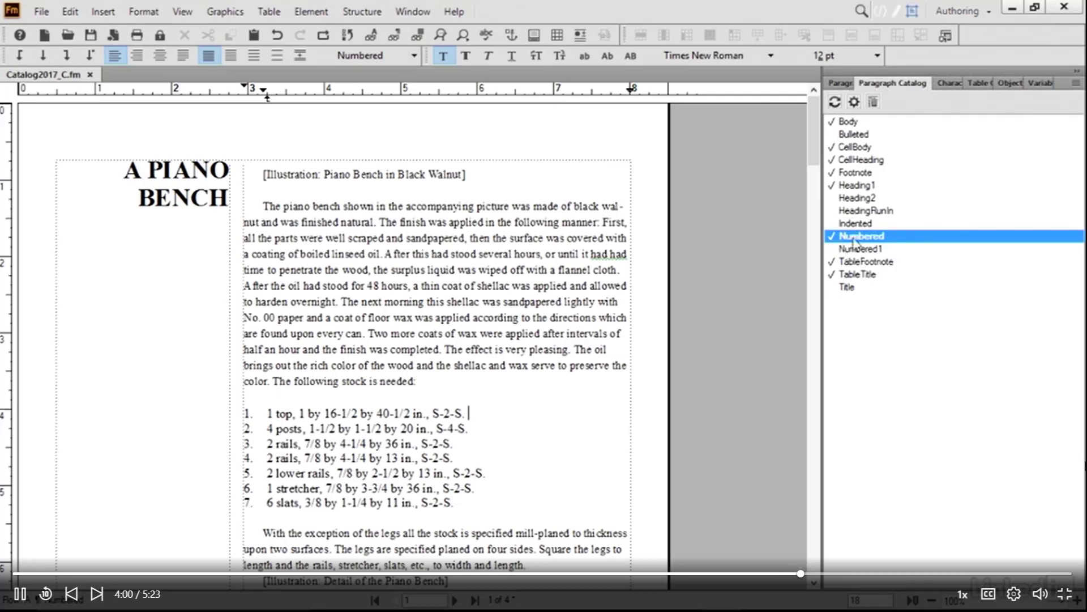
click(903, 275)
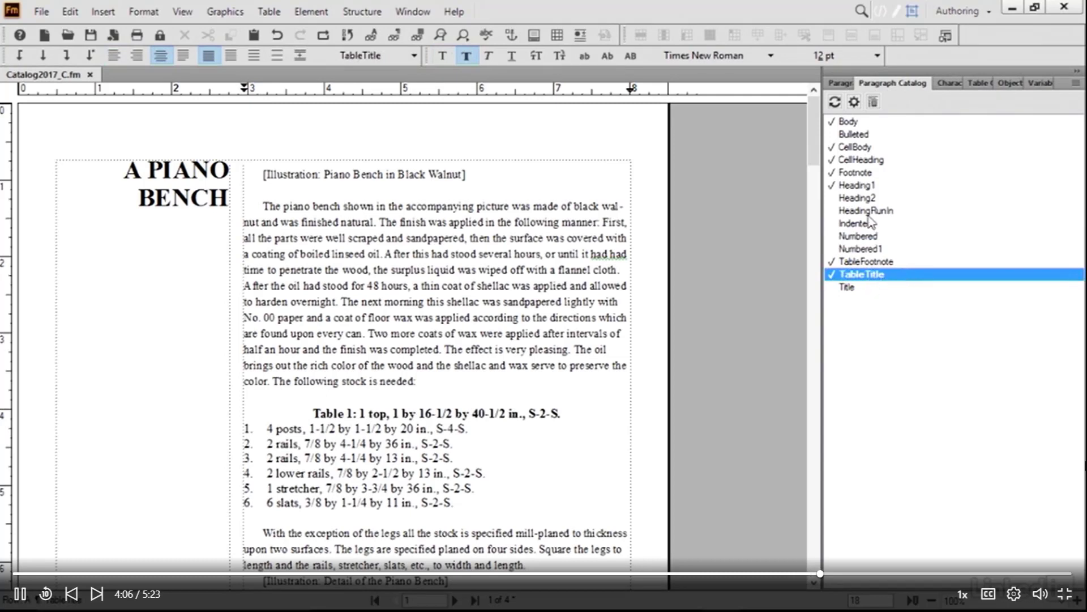
click(876, 237)
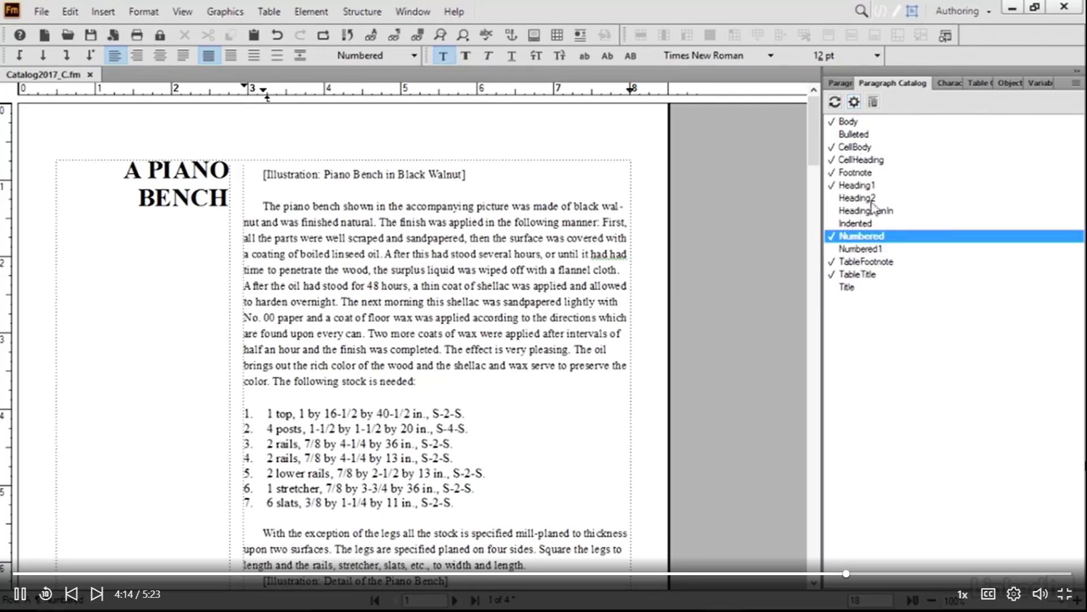
Step: Remove the period from the "1 top" item's autonumber format, leaving <n+>\t, apply it and update the Numbered style
click(840, 86)
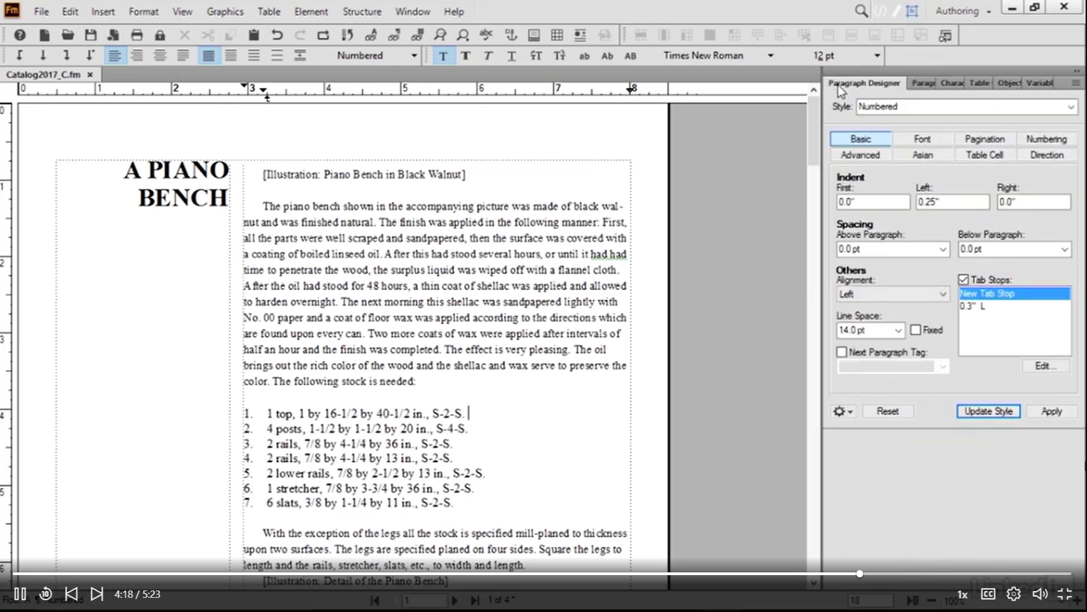
click(1047, 140)
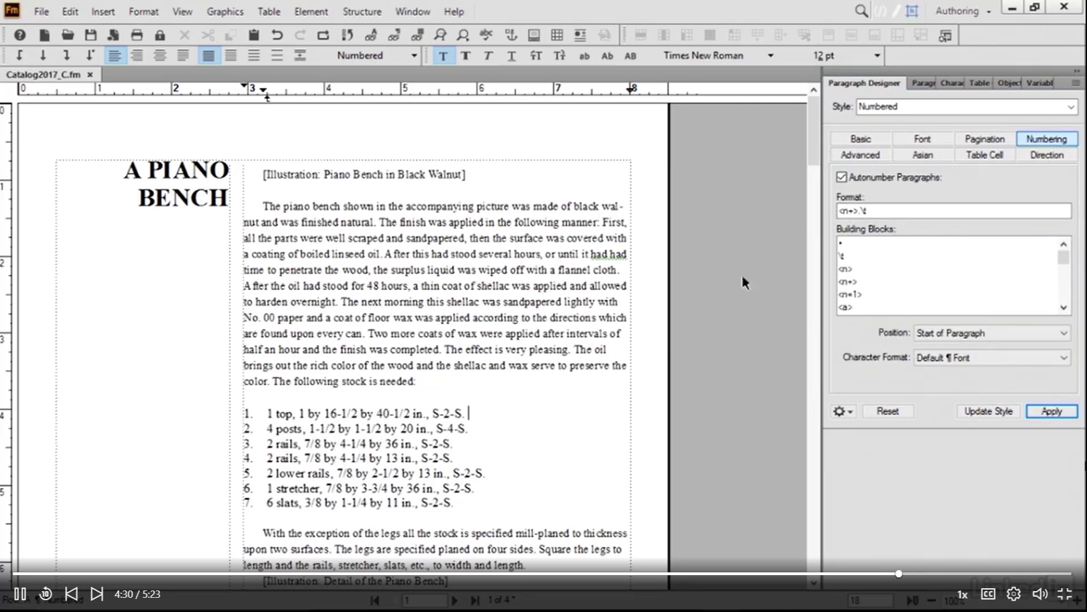
click(860, 212)
click(861, 211)
key(BackSpace)
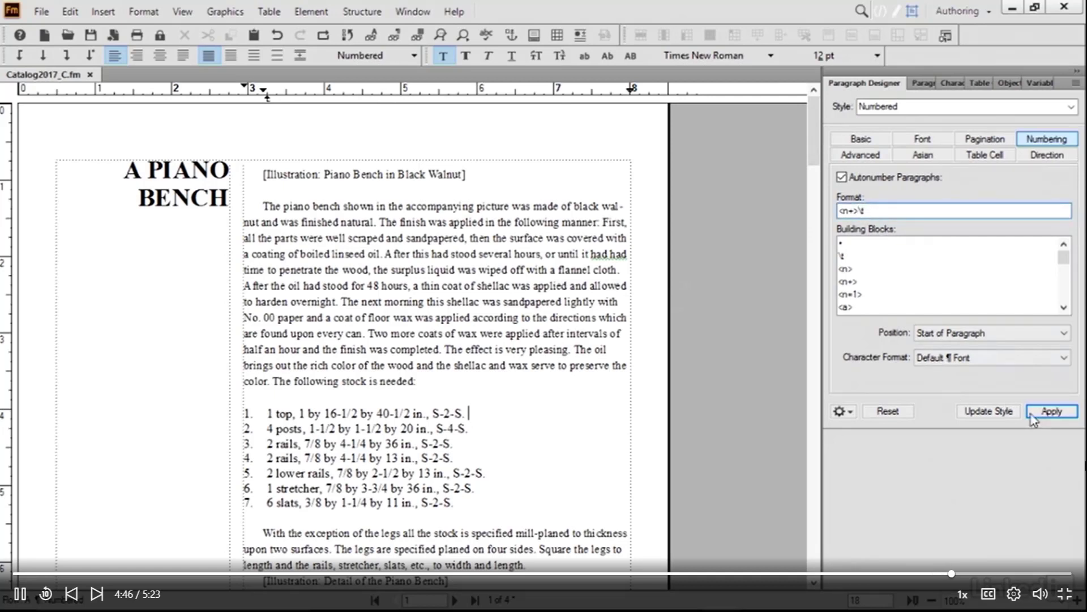
click(1055, 413)
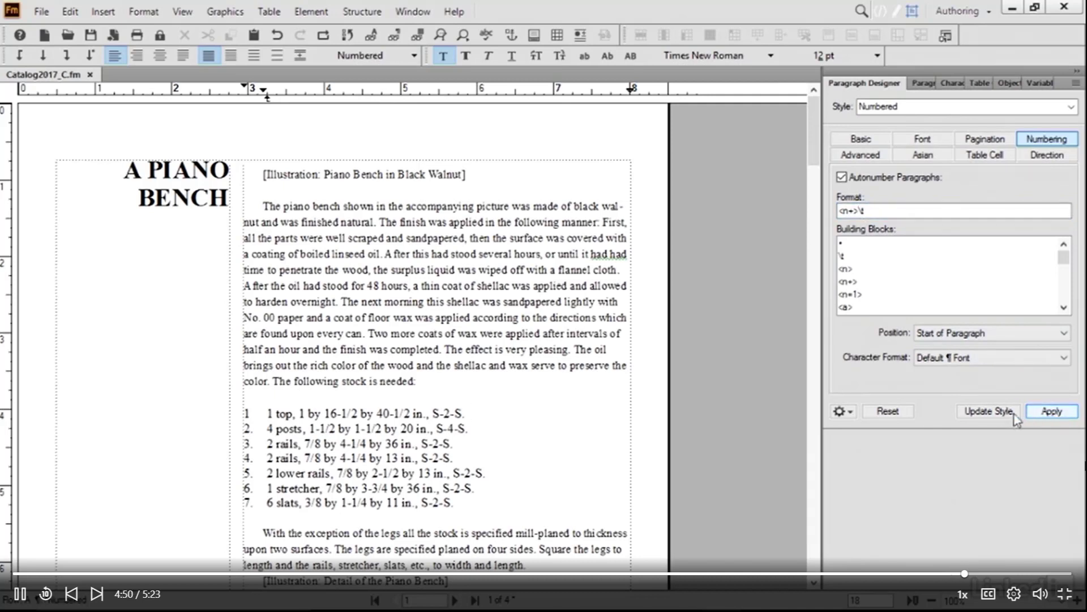
click(995, 414)
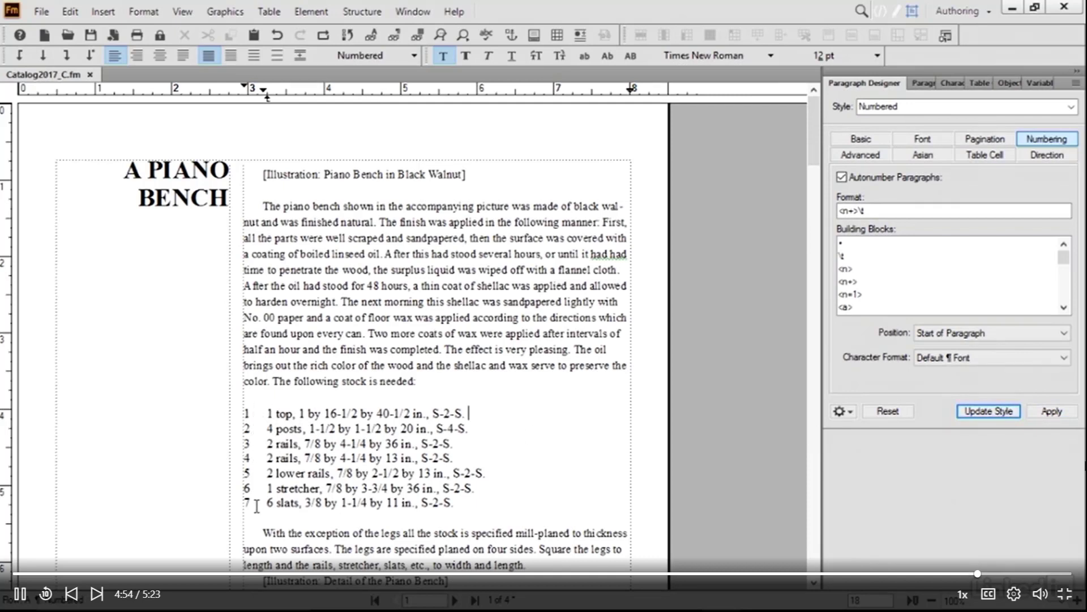
Step: Put the period back into the autonumber format as <n+>.\t and update the Numbered style
click(858, 210)
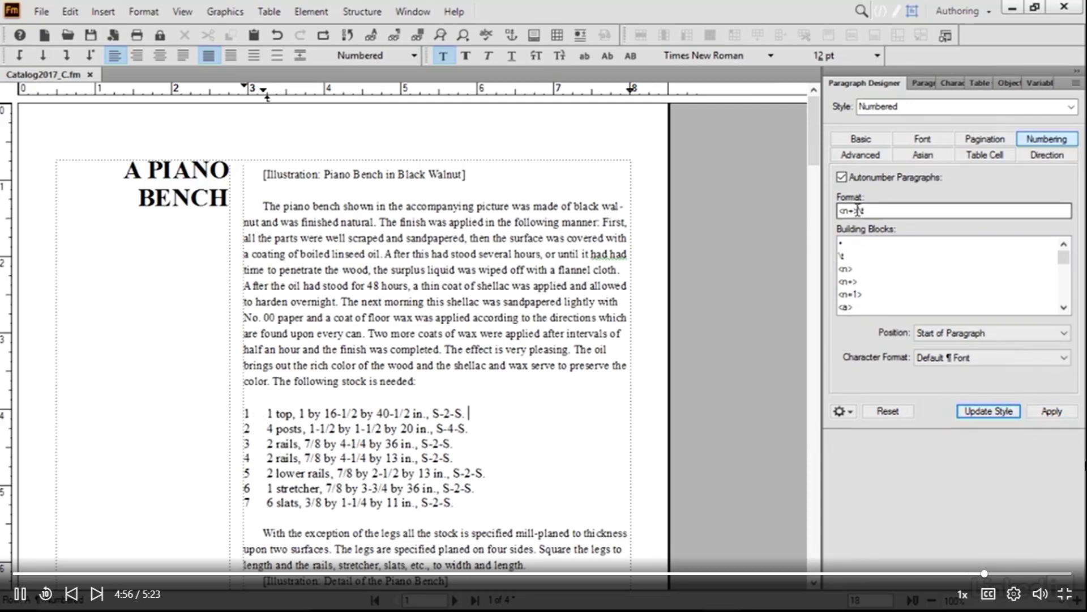
click(859, 210)
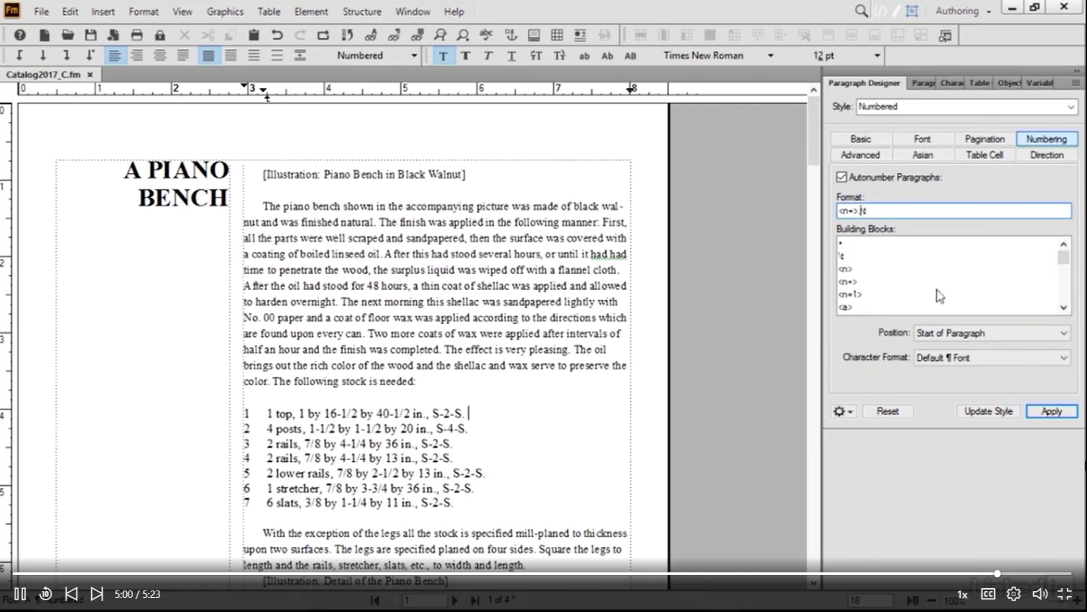
click(987, 416)
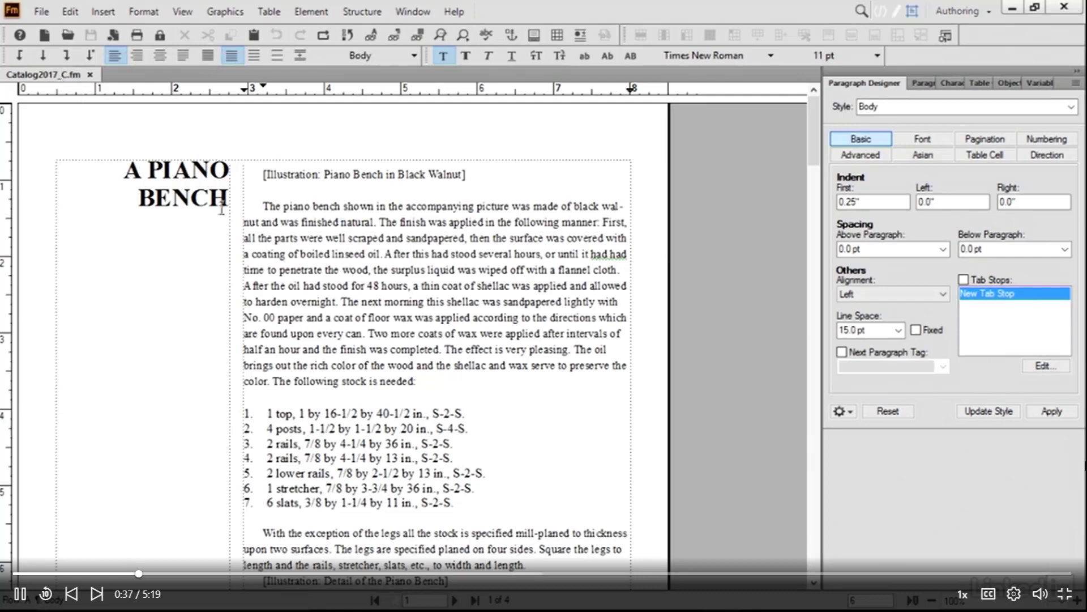
Step: Apply the Bulleted paragraph style to the "4 posts" line of the A Princess Dresser material list
scroll(241, 247, down, 2)
scroll(240, 248, down, 10)
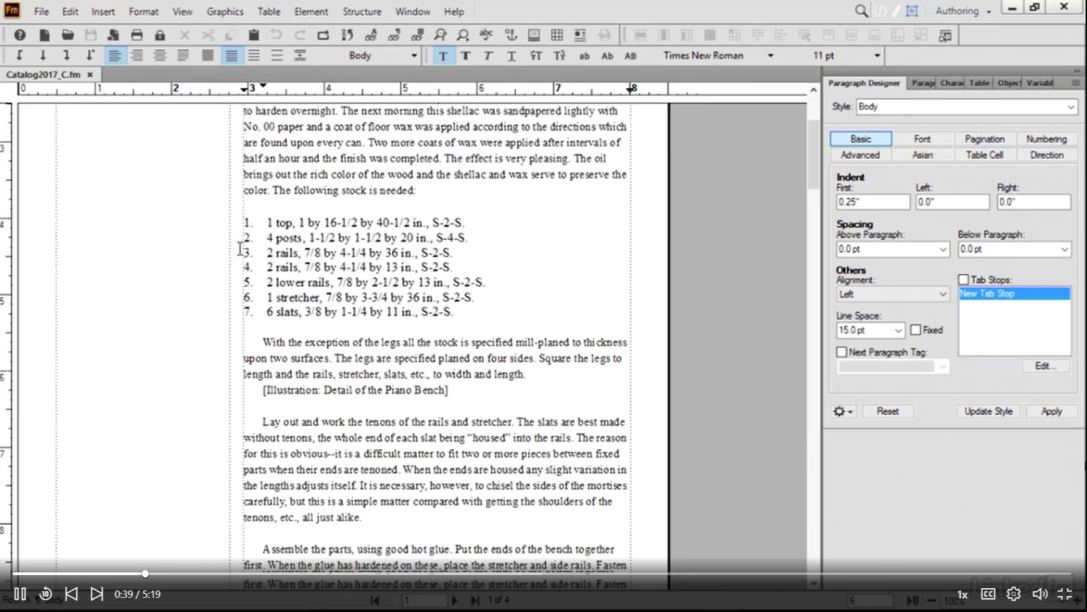
scroll(240, 247, down, 10)
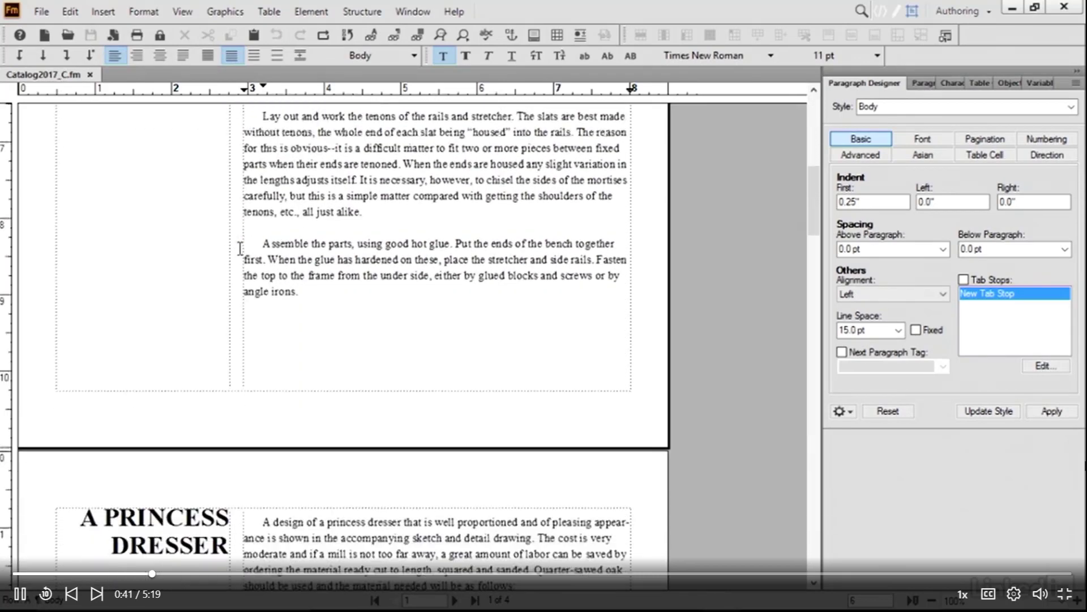
scroll(240, 248, down, 8)
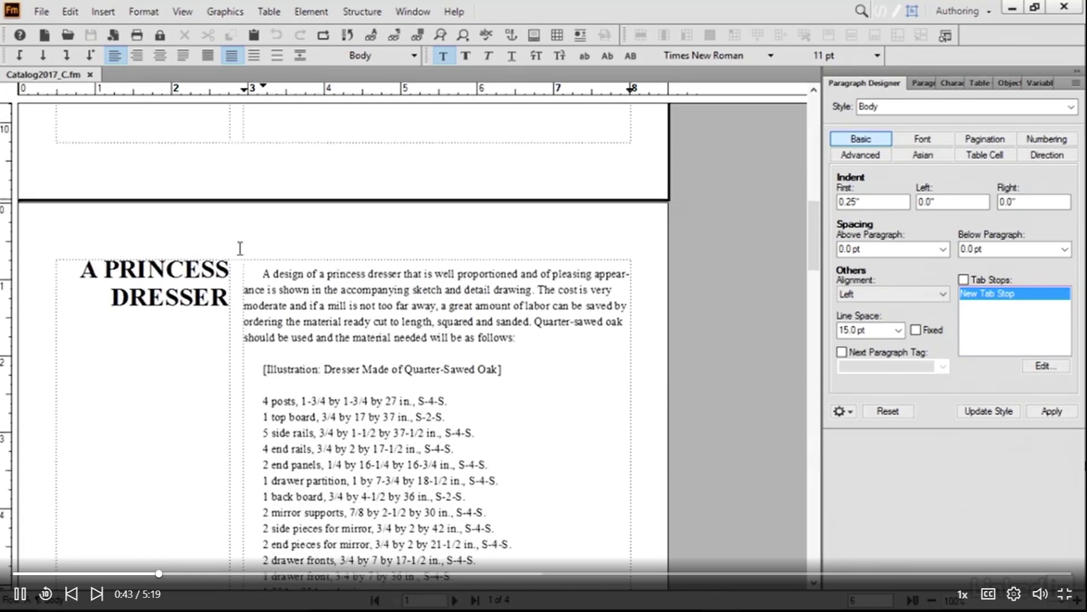
scroll(240, 244, down, 1)
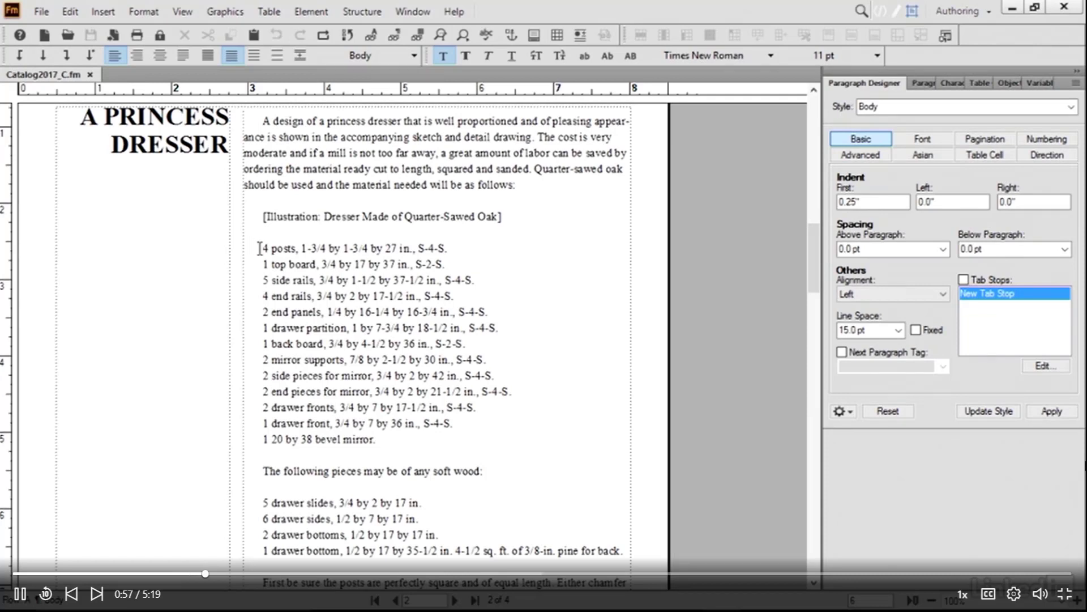
click(326, 249)
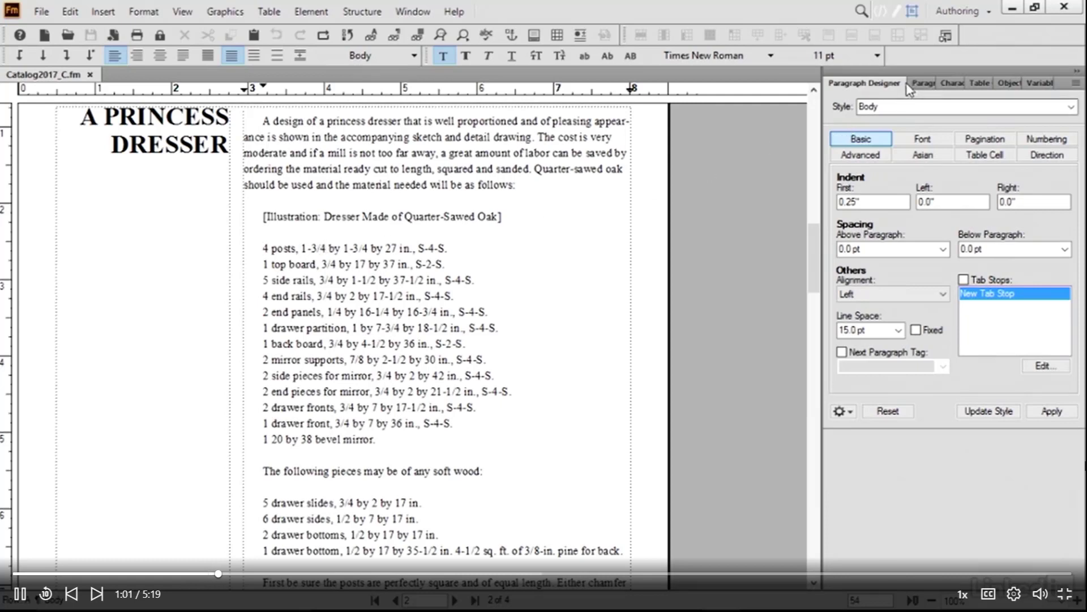
click(923, 85)
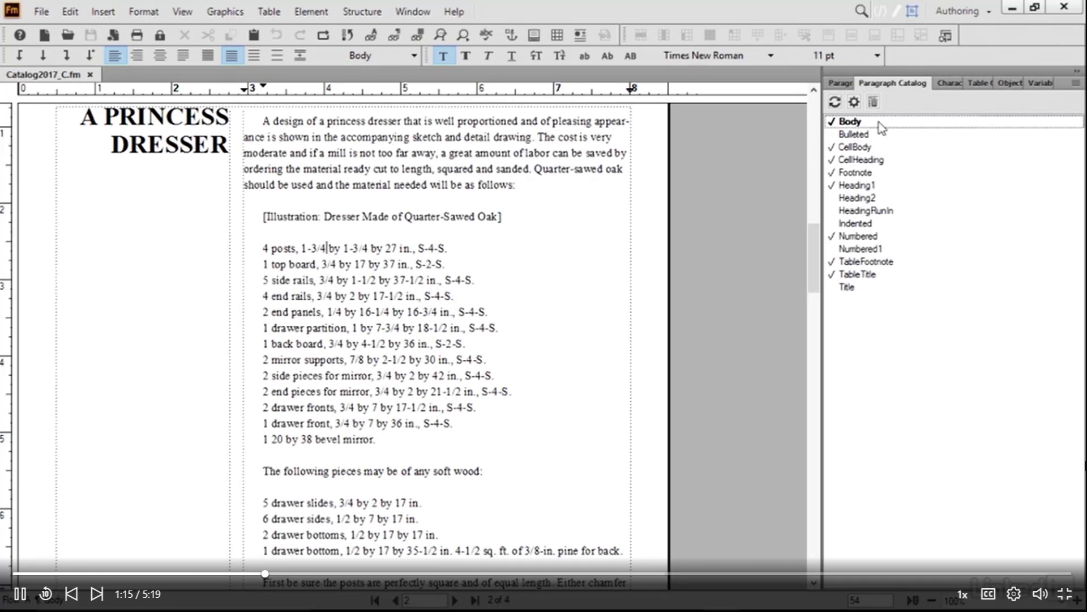
click(853, 135)
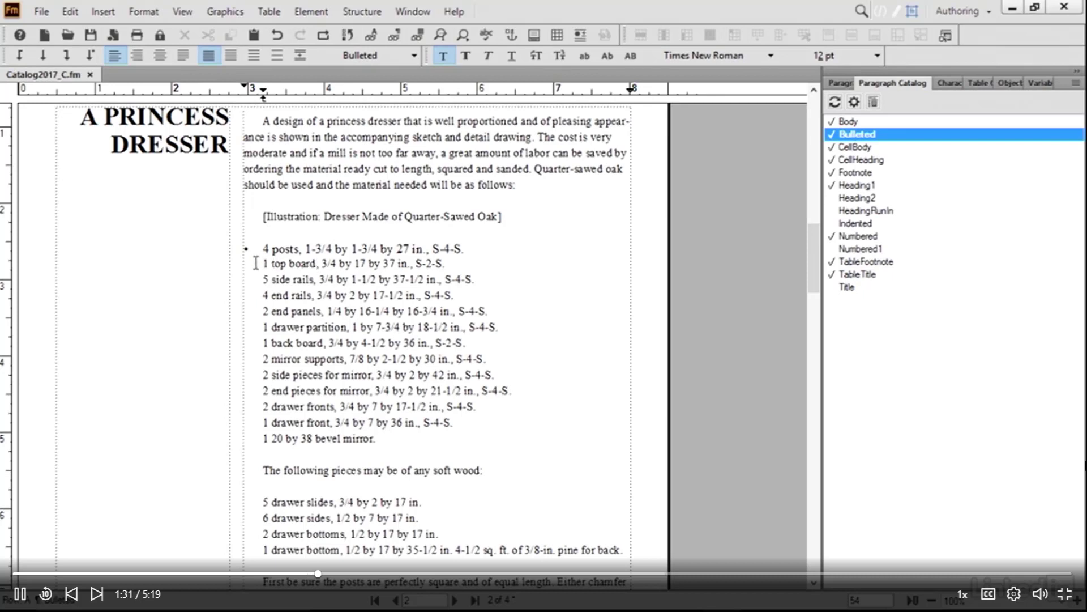
Step: Apply the Bulleted style to the remaining dresser material lines, from "1 top board" through "1 20 by 38 bevel mirror"
drag(256, 263, 453, 446)
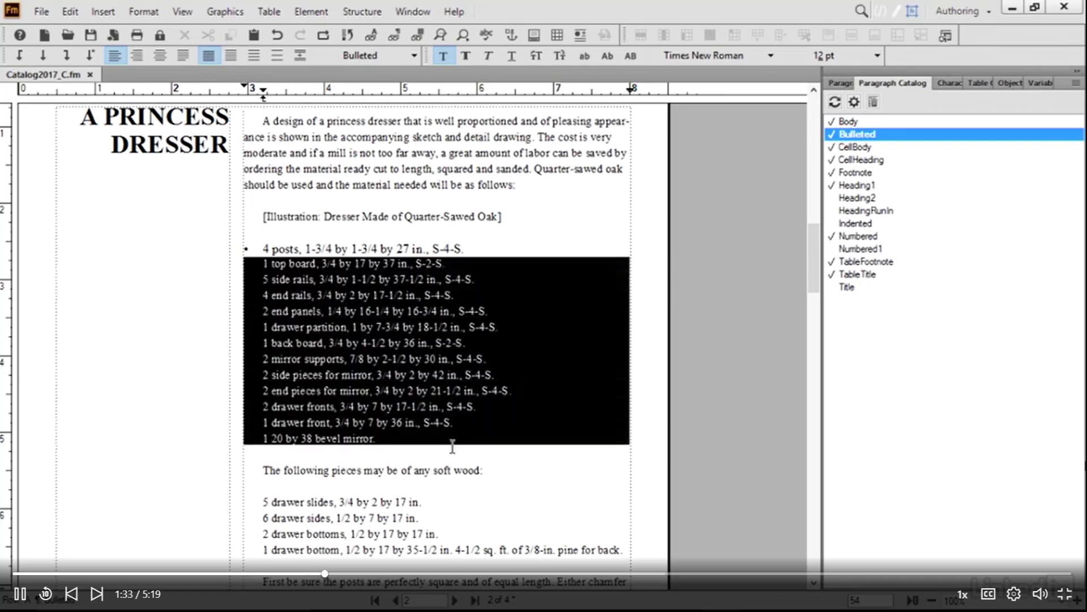
click(844, 135)
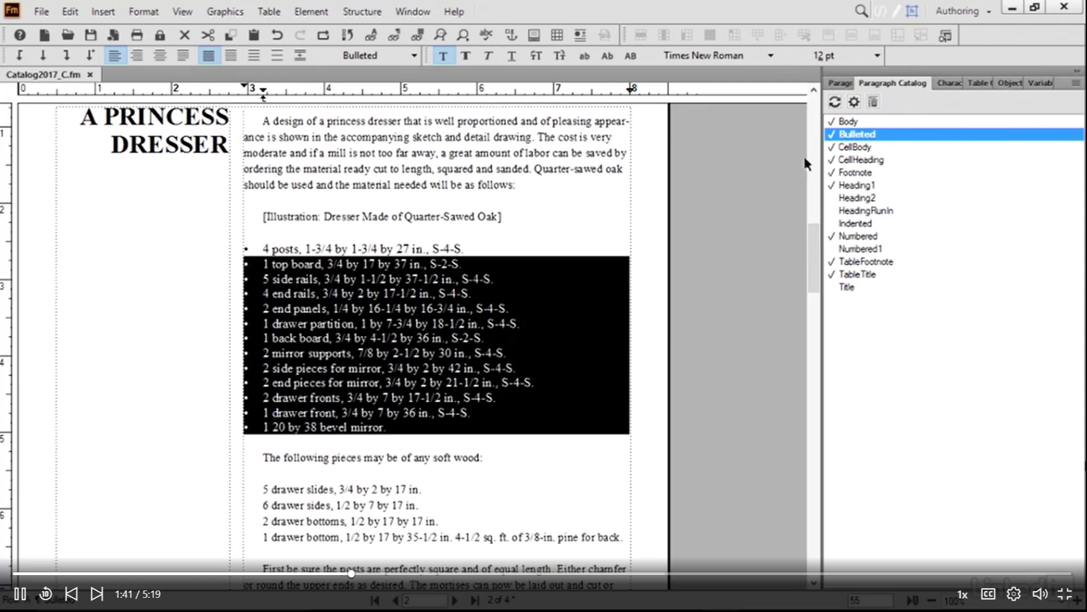
click(699, 289)
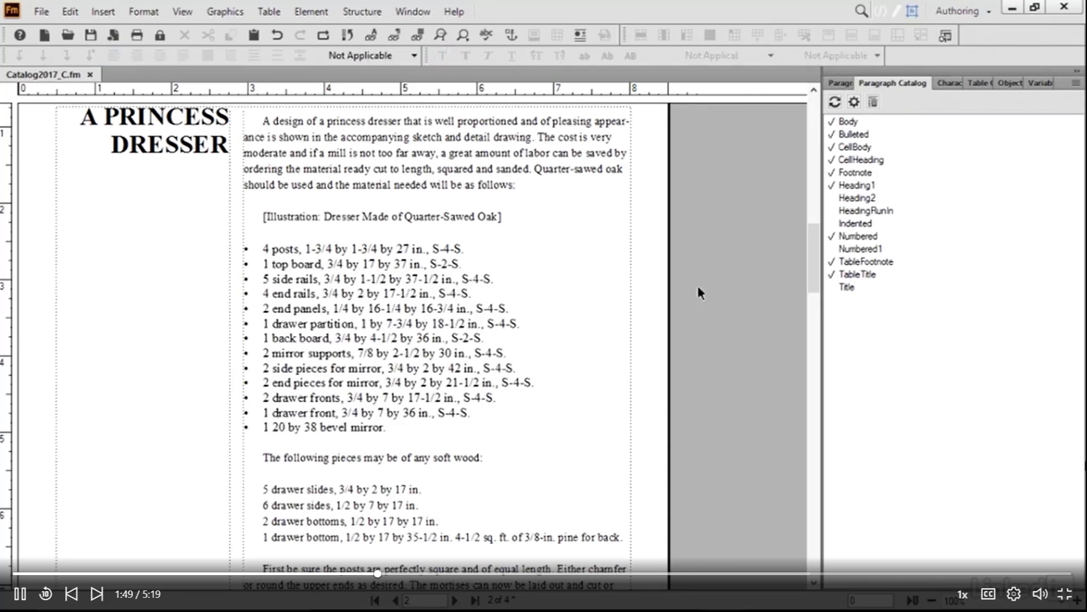
Step: Create a new paragraph style named MyBullets from the "5 drawer slides" line in the soft wood list
scroll(584, 281, down, 3)
scroll(585, 281, down, 2)
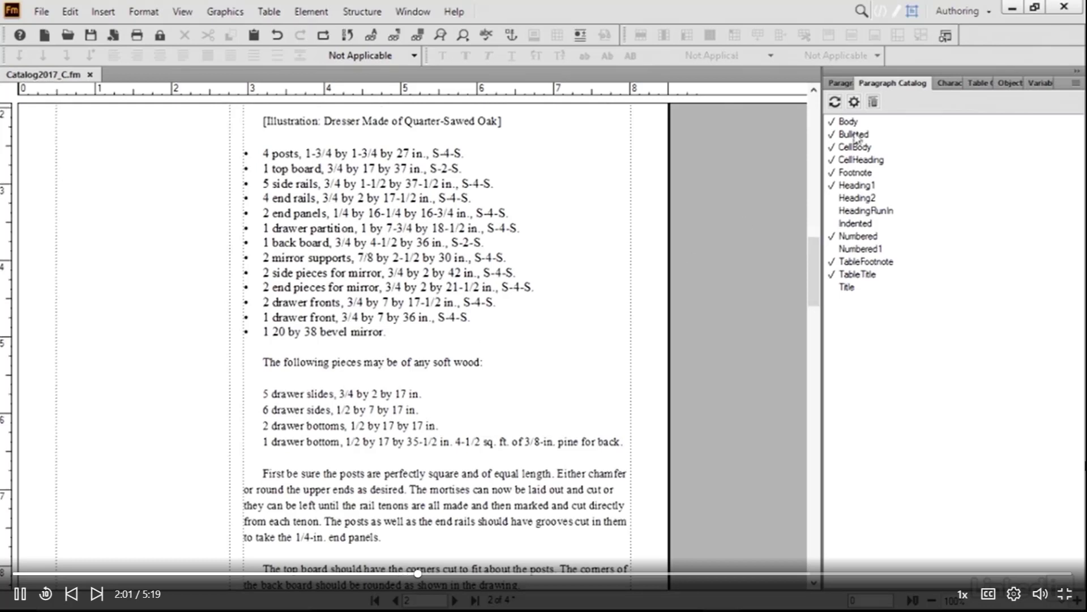
click(839, 83)
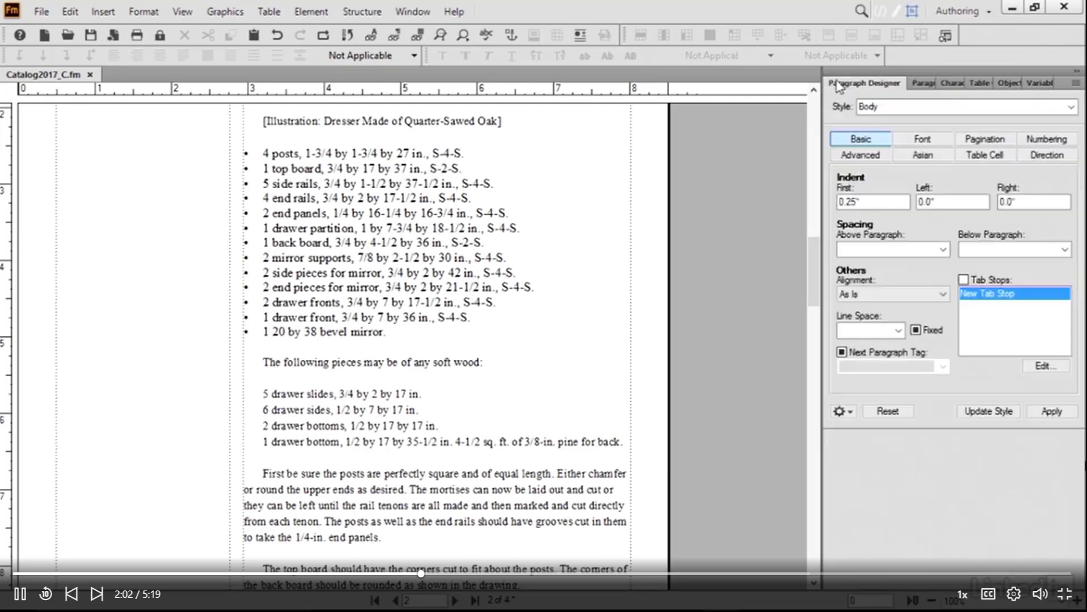
click(301, 391)
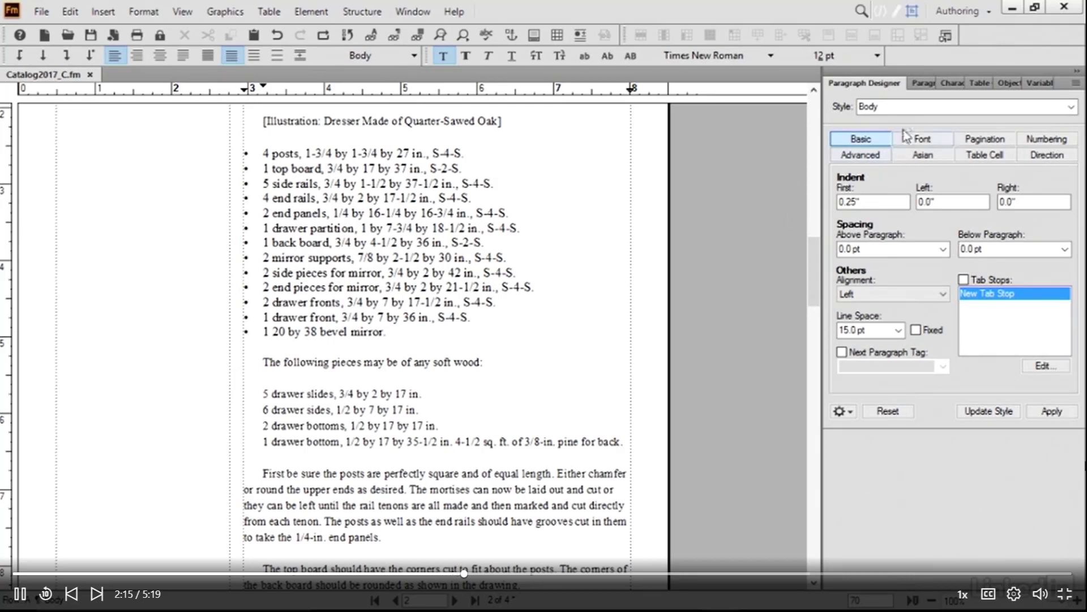
double_click(901, 106)
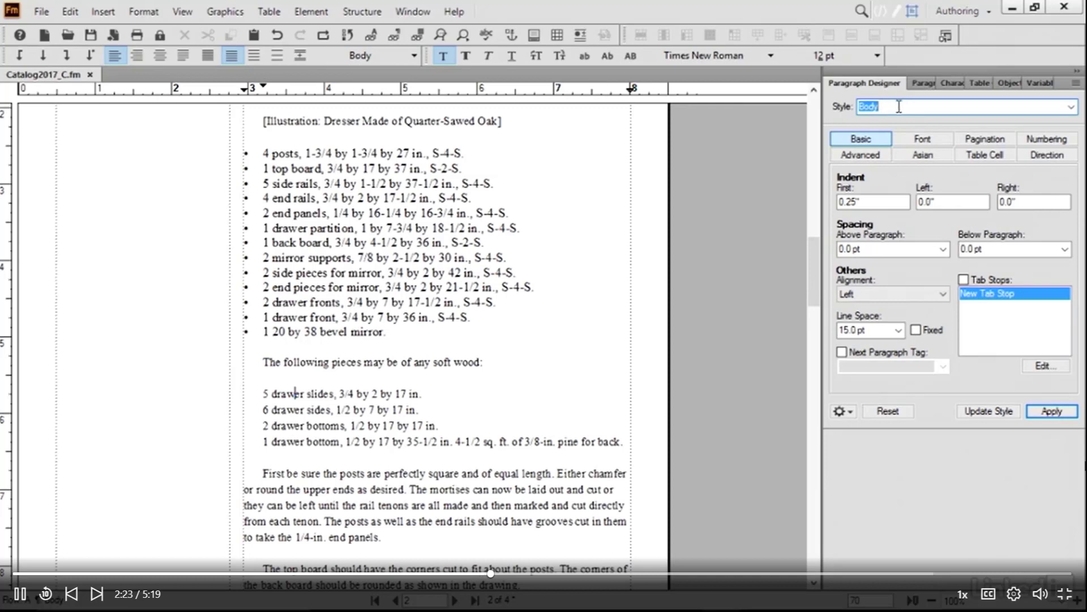
click(1072, 108)
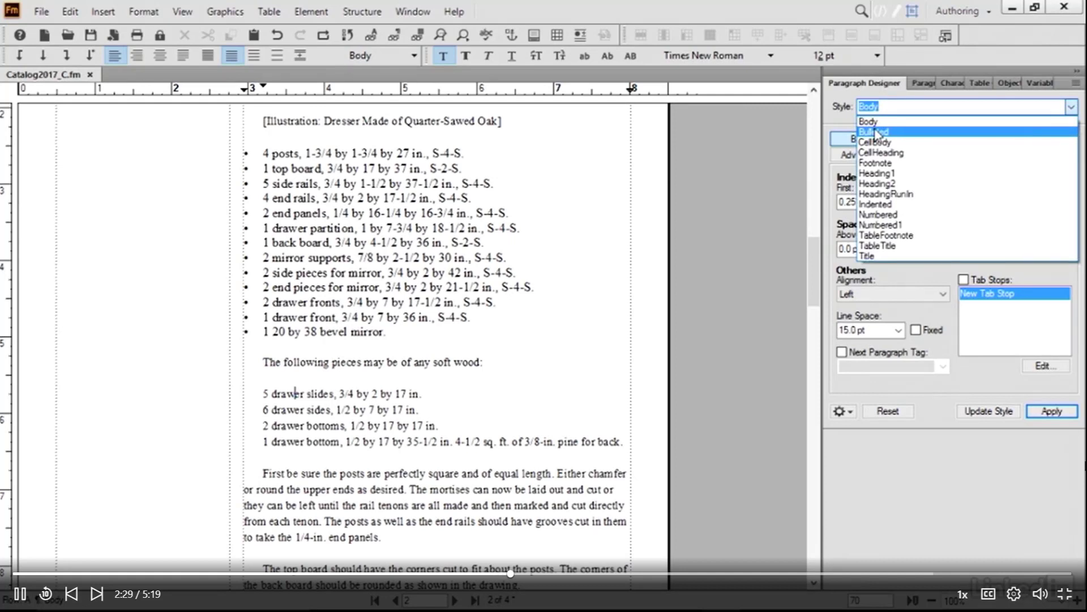
click(895, 106)
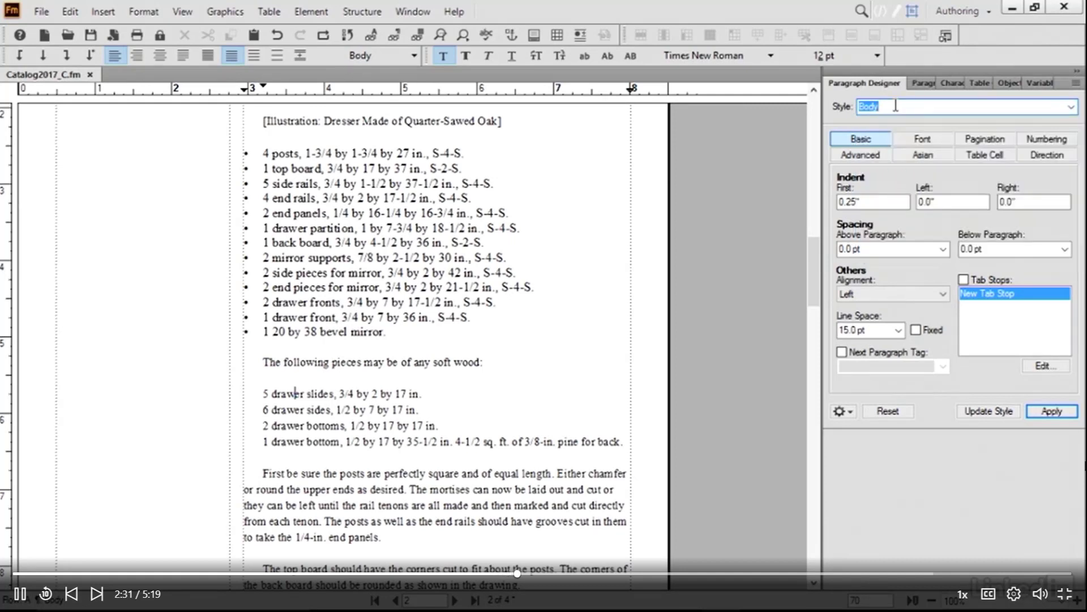
text(MyBu)
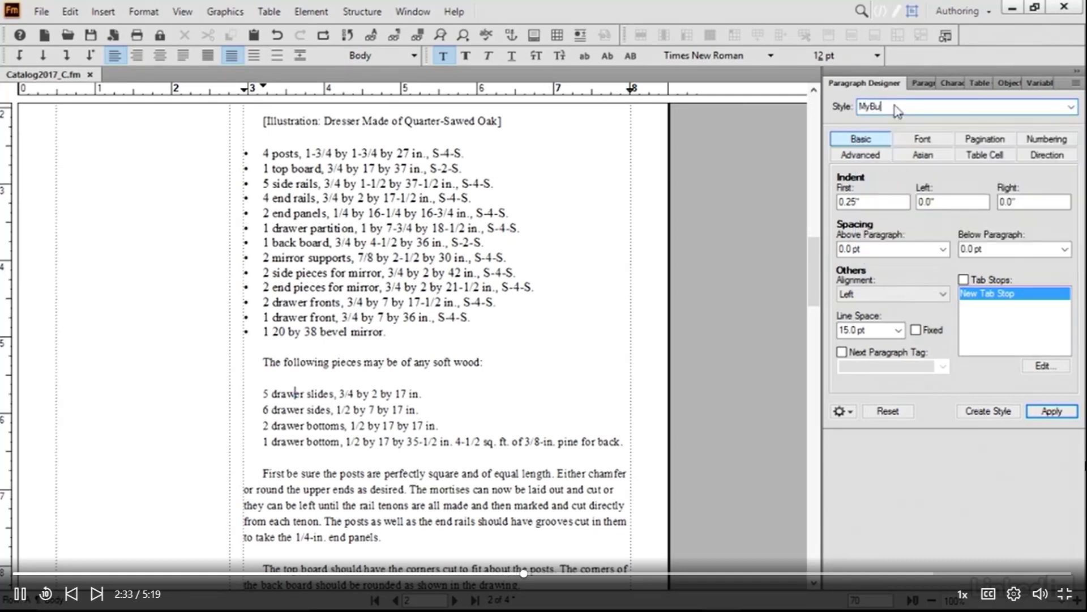
text(llets)
click(995, 412)
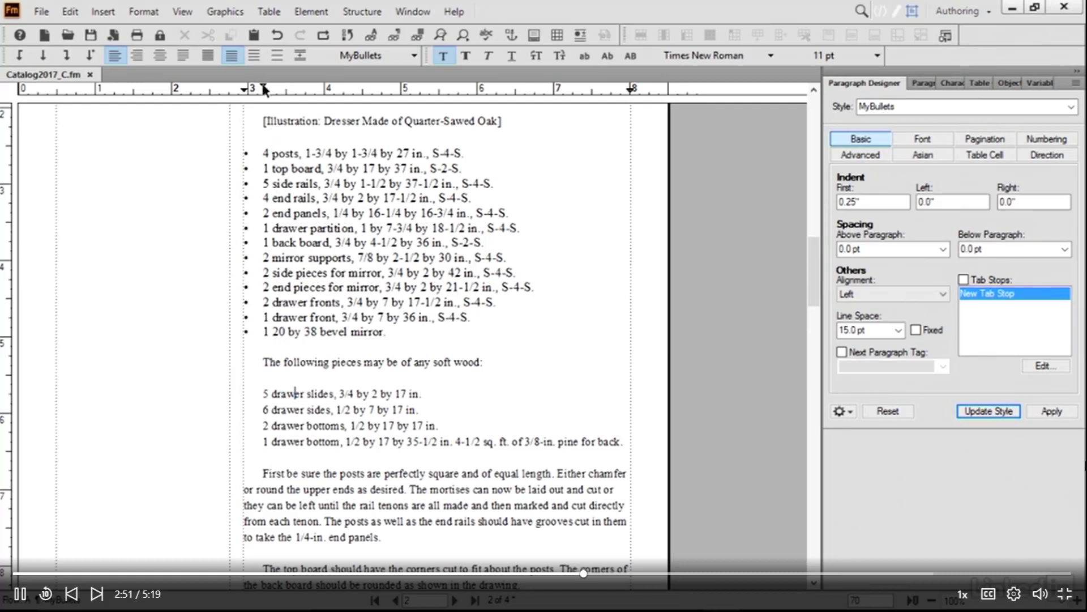
Step: Give the "5 drawer slides" line a hanging indent, with the left indent at about 0.3" and the first indent at 0
mouse_move(264, 89)
mouse_down()
mouse_move(243, 90)
mouse_move(266, 91)
mouse_up()
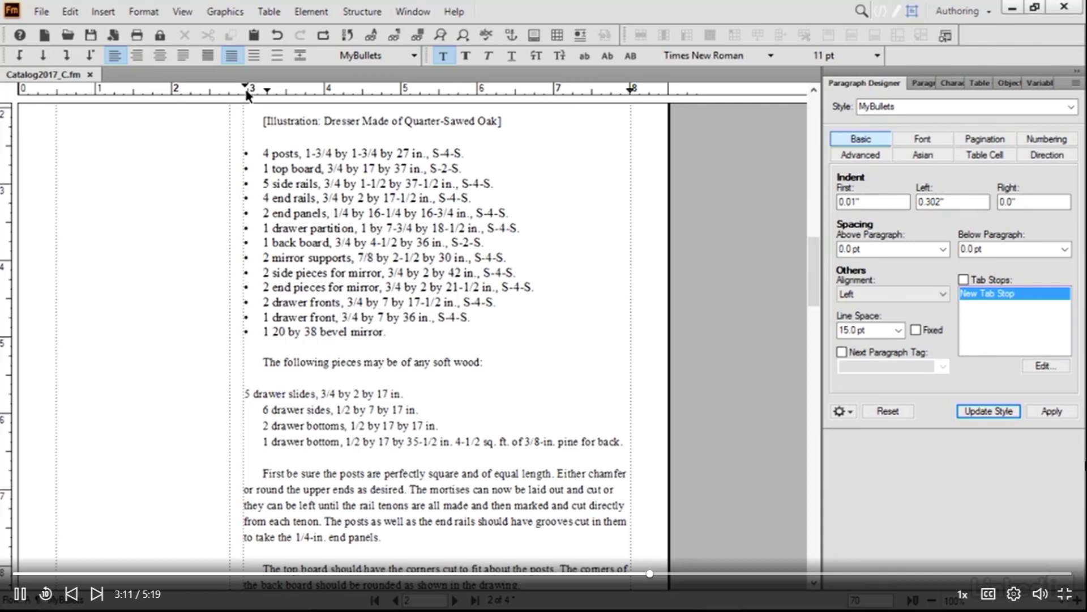
double_click(876, 201)
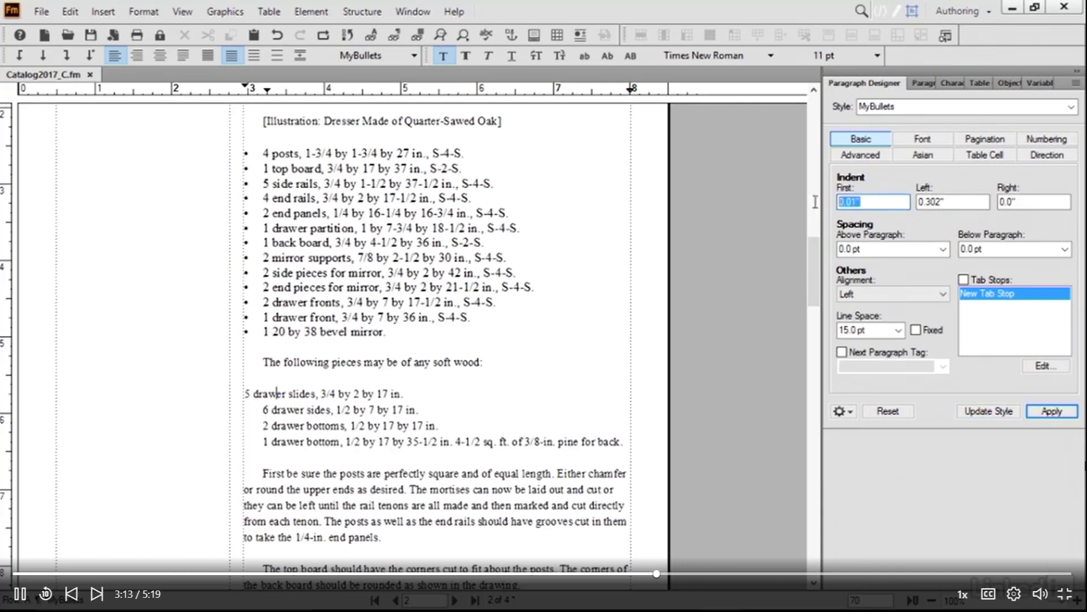
text(0)
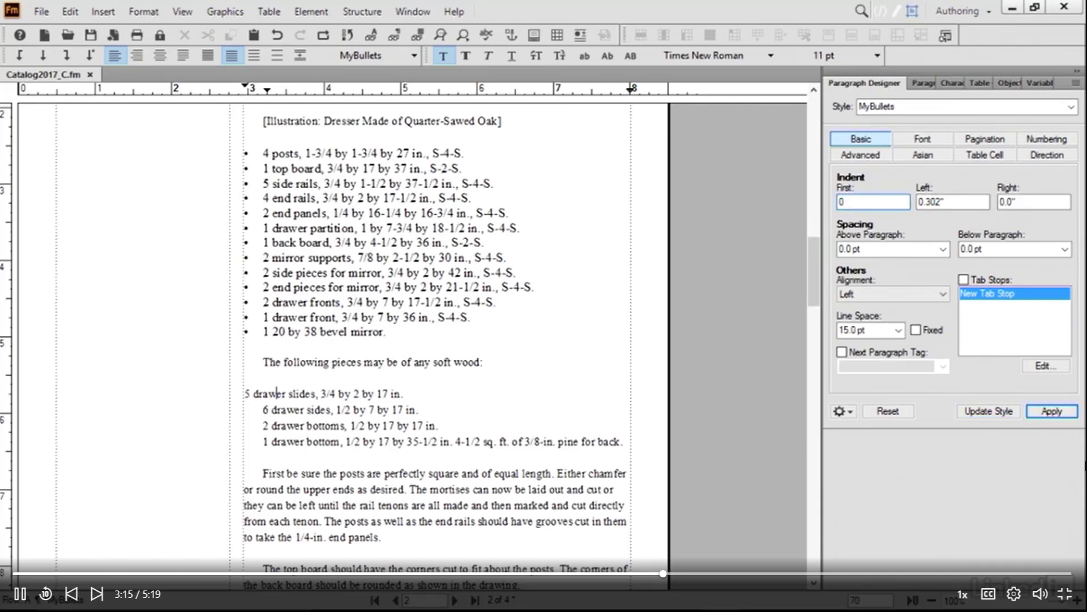
key(Tab)
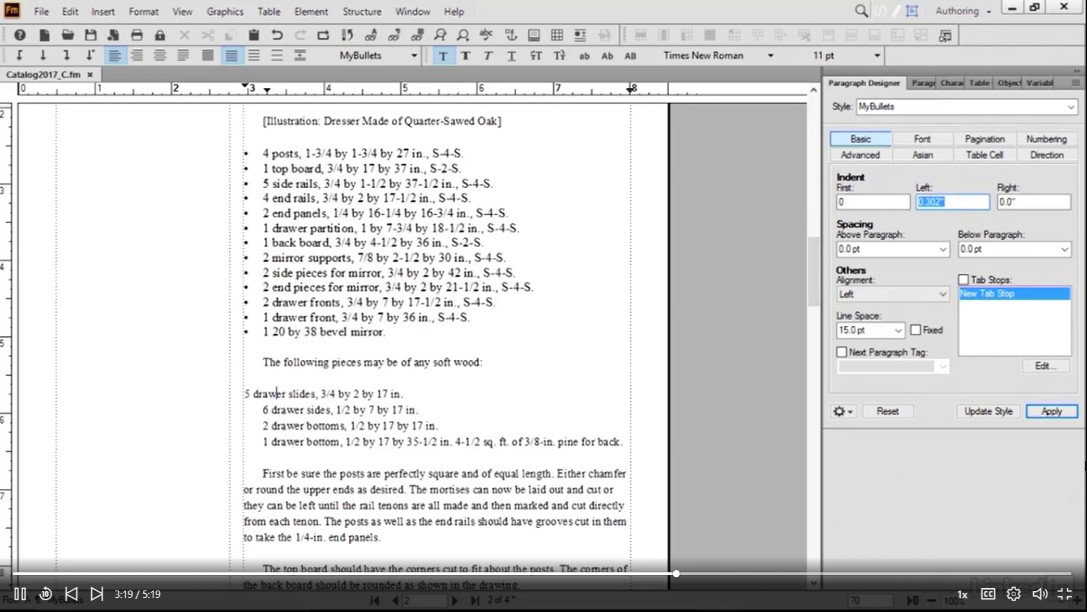
Step: Set the MyBullets left indent to .3 and add a left tab stop at 0.3" for the drawer slides line
text(.3)
key(Tab)
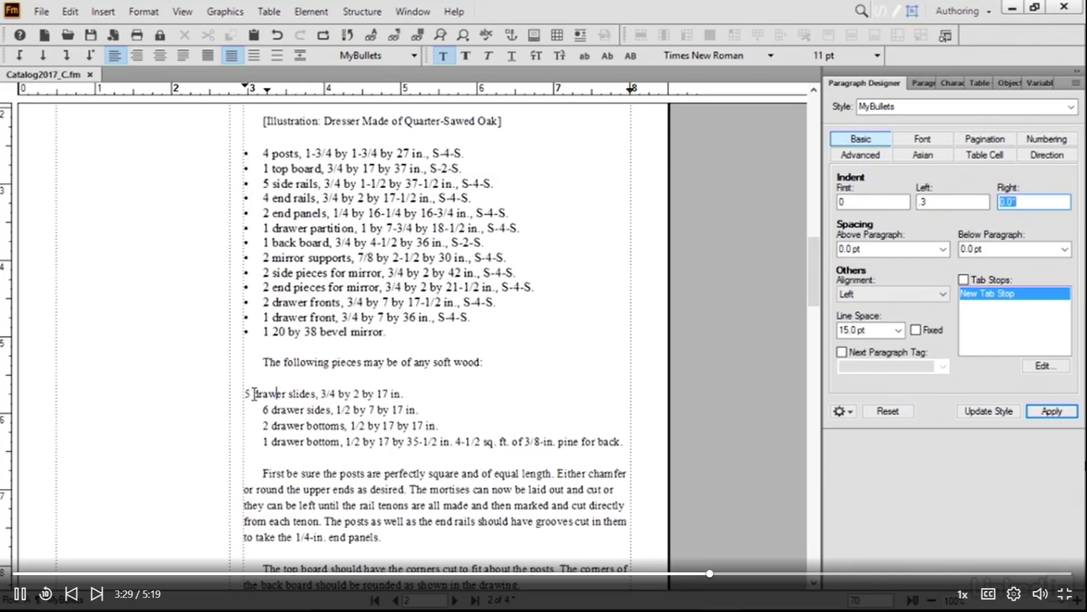
click(266, 95)
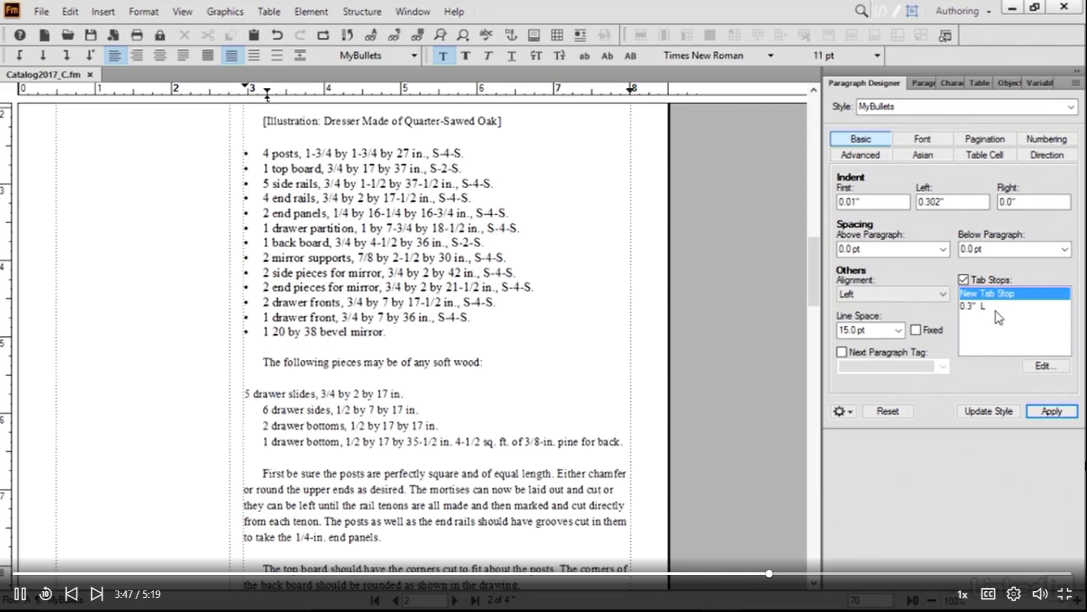
Step: Turn on autonumbering for MyBullets with an asterisk followed by a tab (\t), apply it, and update the style
click(1046, 141)
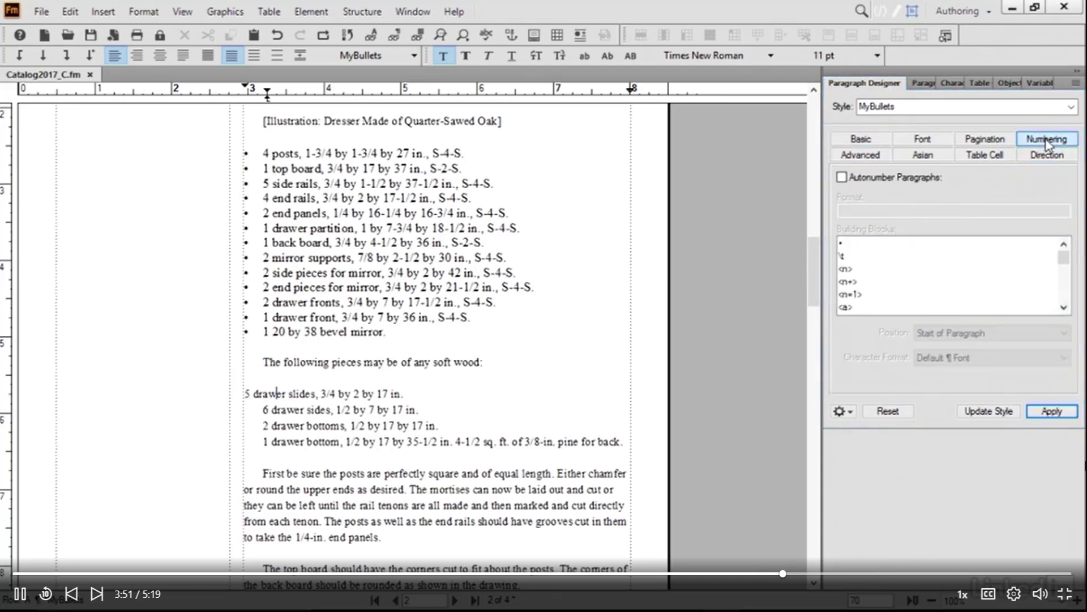
click(842, 178)
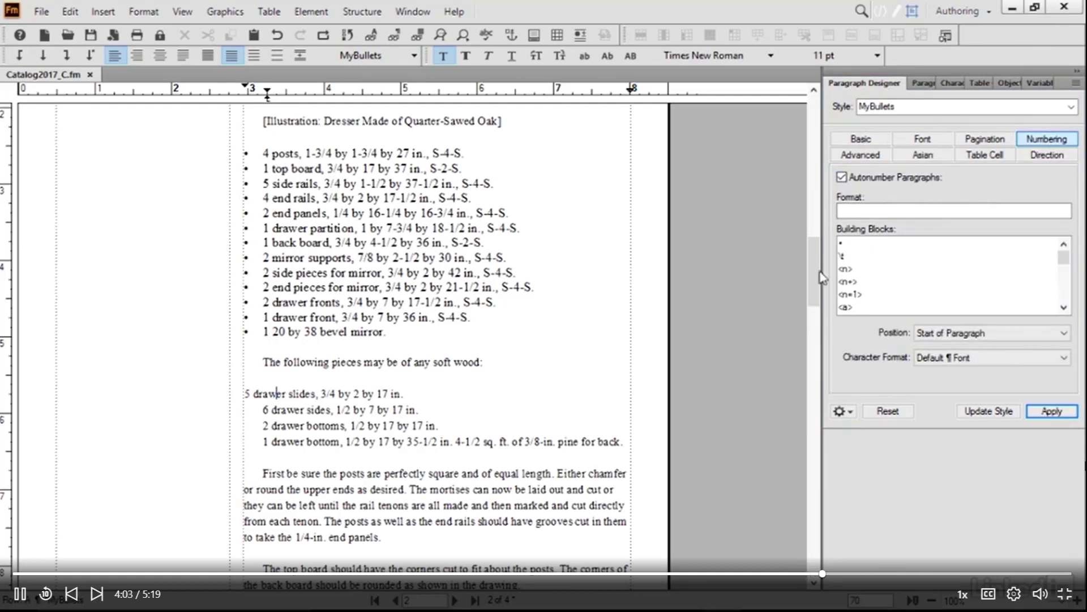
click(855, 210)
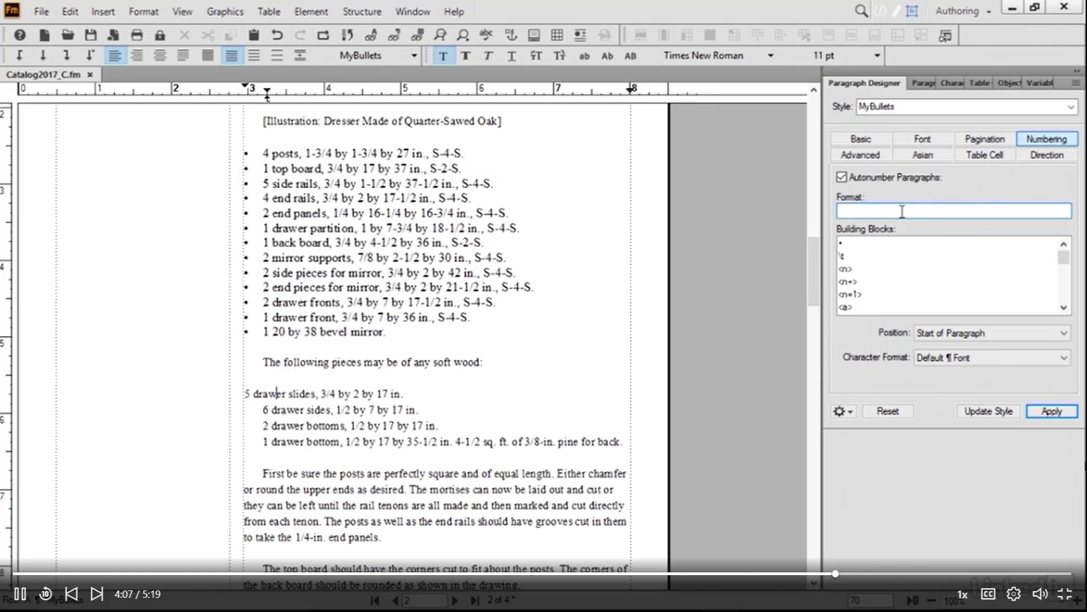
text(17 b)
click(848, 258)
click(1053, 412)
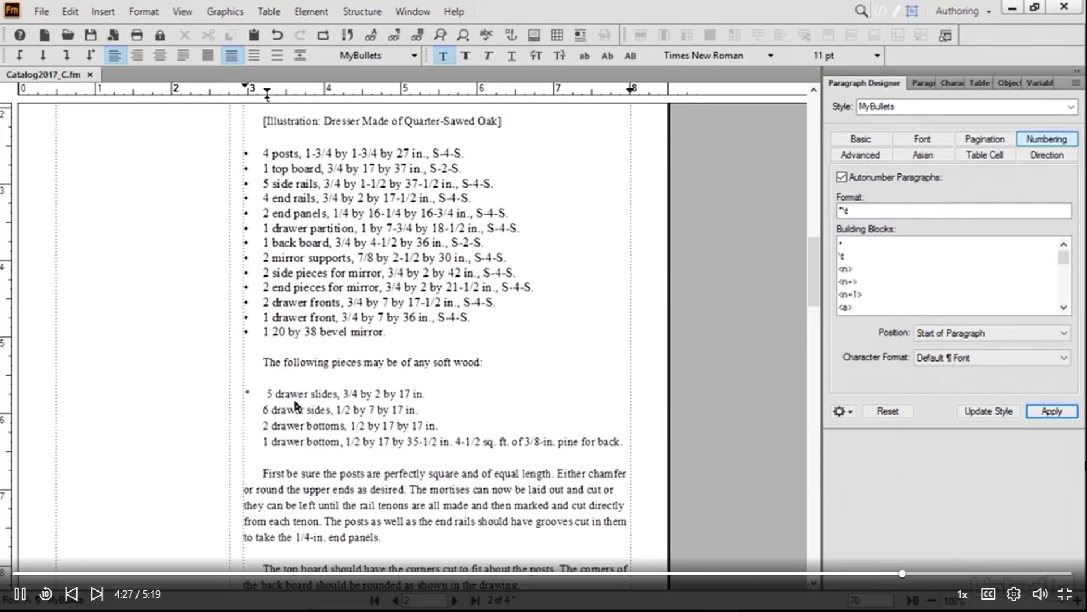
click(1000, 414)
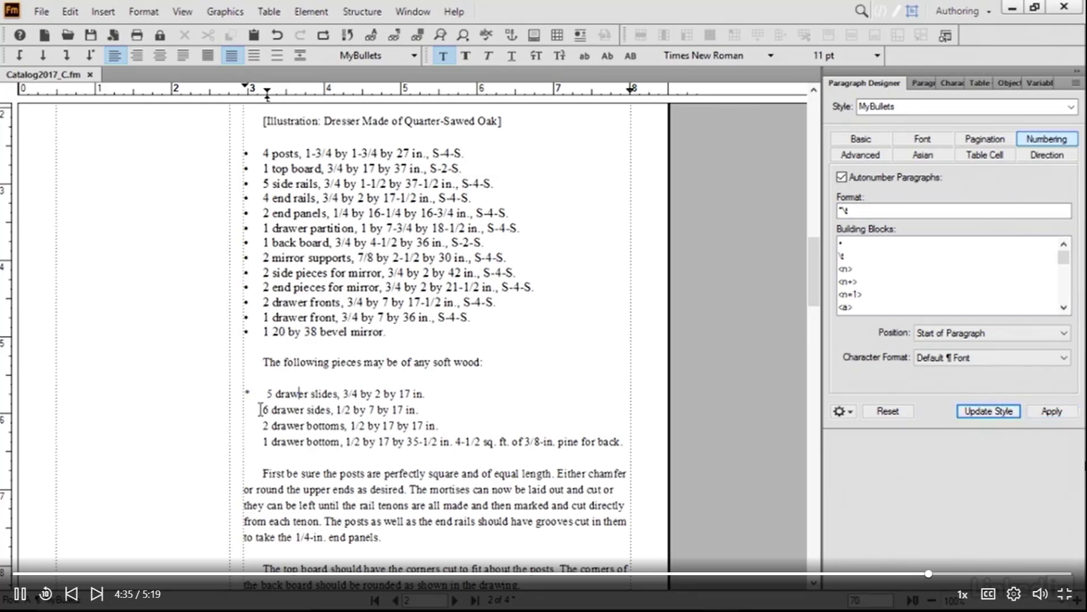
Step: Apply the MyBullets style to the three drawer lines below the drawer slides item
drag(261, 409, 624, 439)
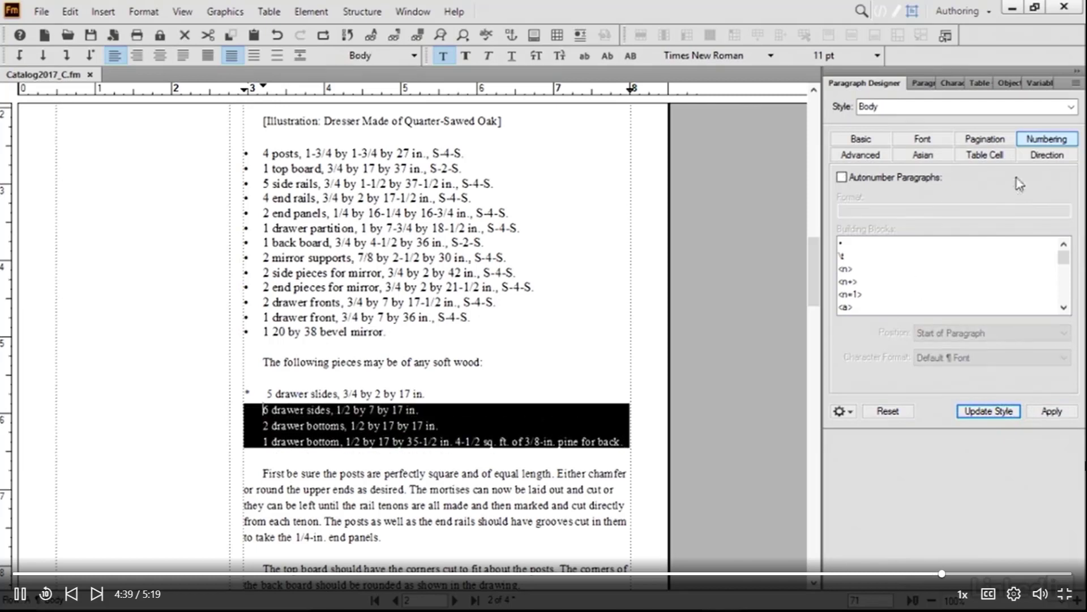
click(1070, 107)
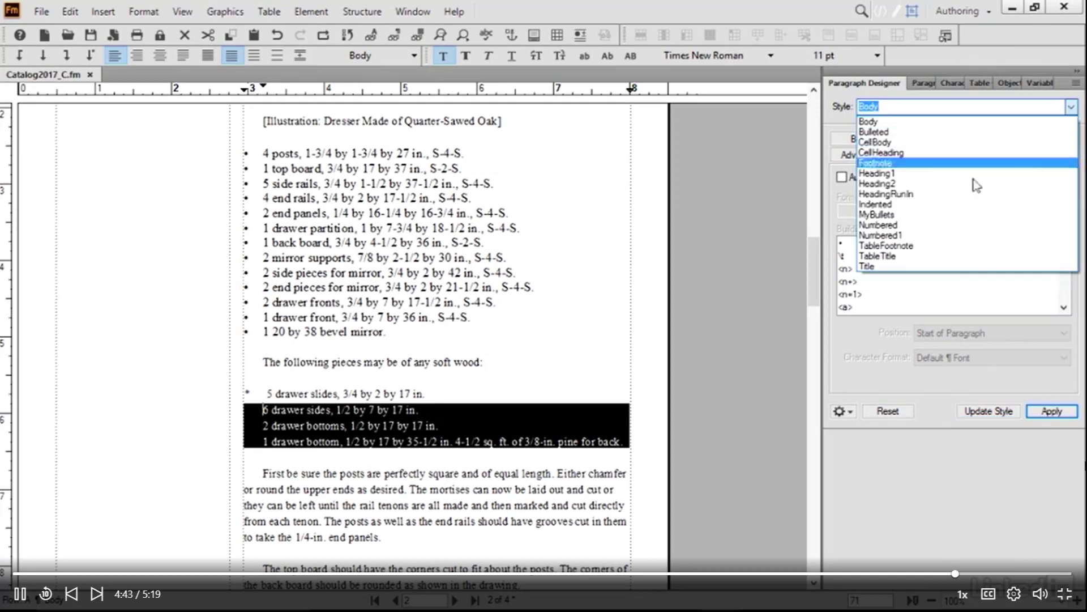
click(875, 214)
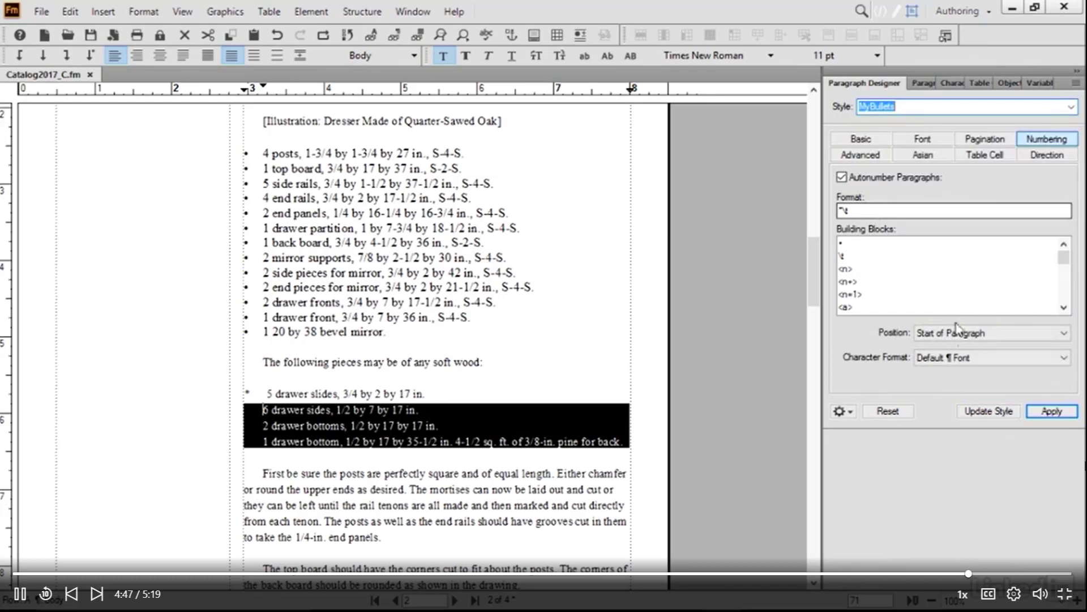
click(1052, 414)
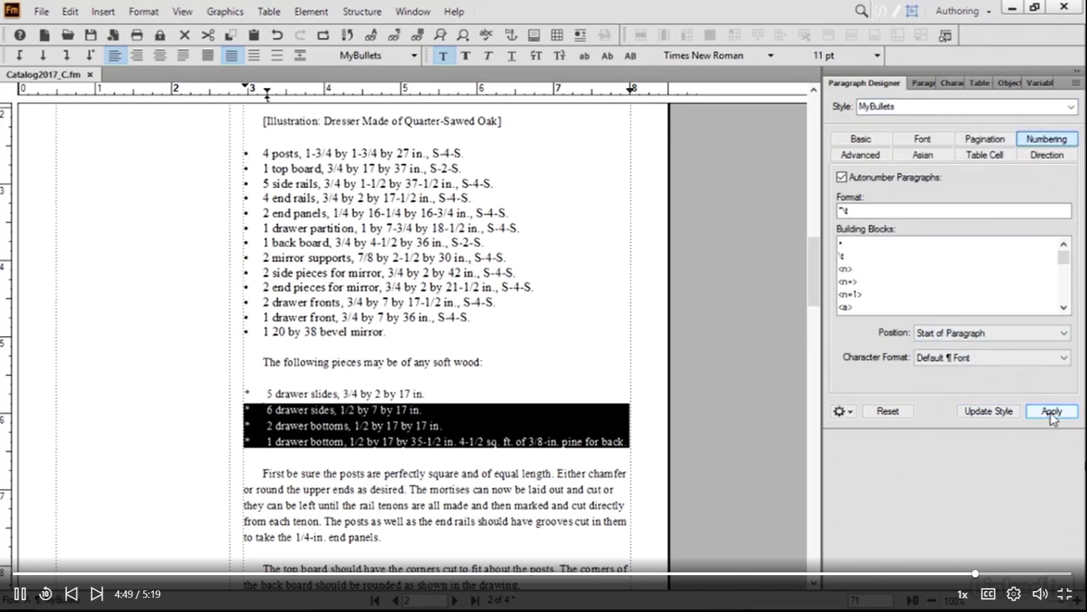
click(727, 405)
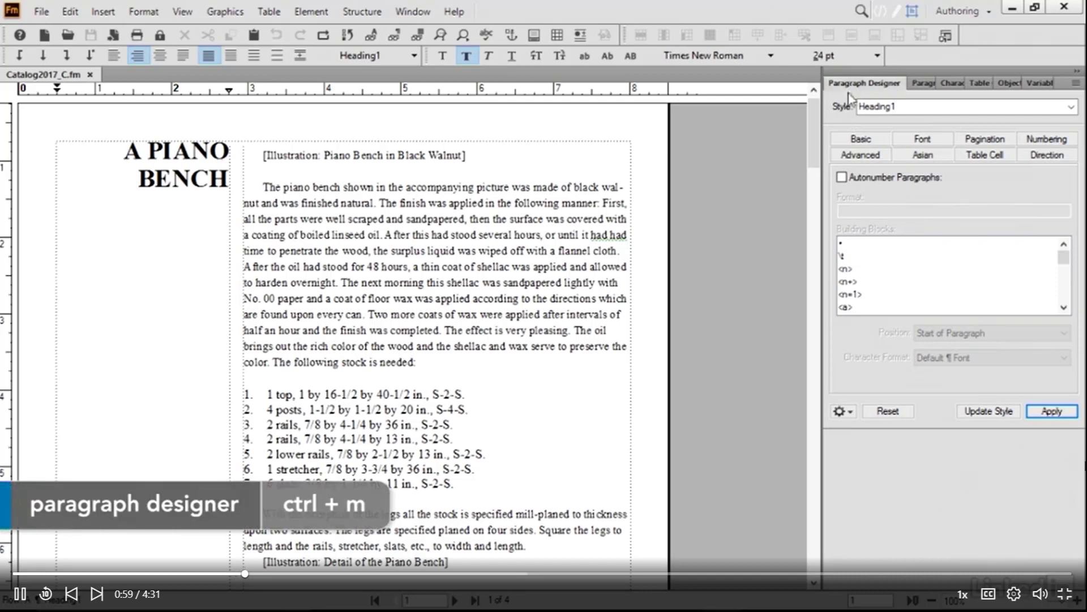
Step: Dock the Paragraph Designer beneath the other panels and display the Paragraph Catalog above it
drag(849, 88, 853, 440)
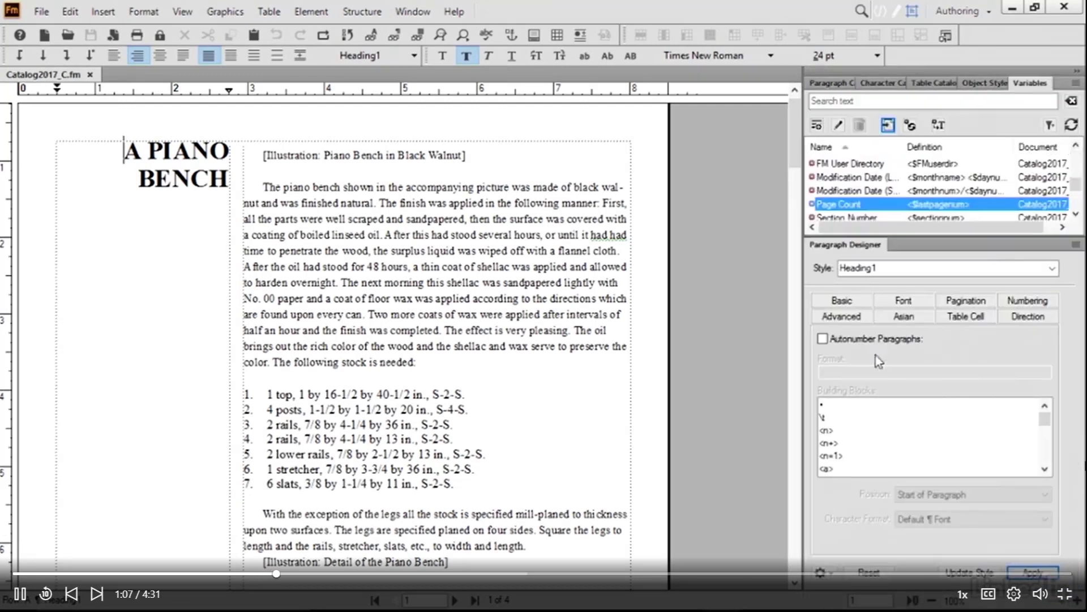
click(828, 84)
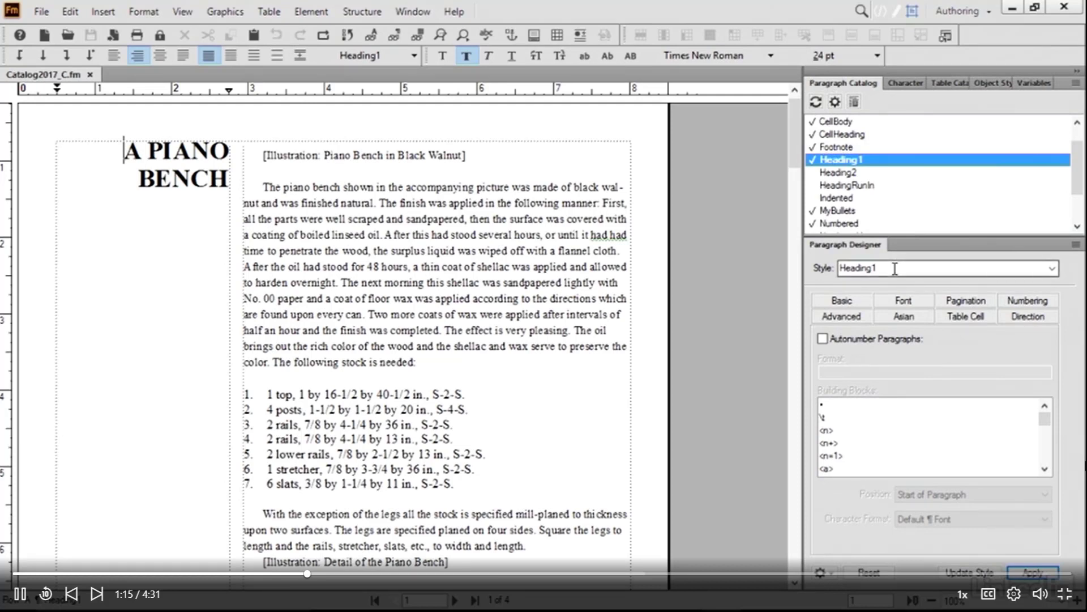
Step: Create a new paragraph style named Modules from the Heading1 settings of the piano bench heading
double_click(930, 268)
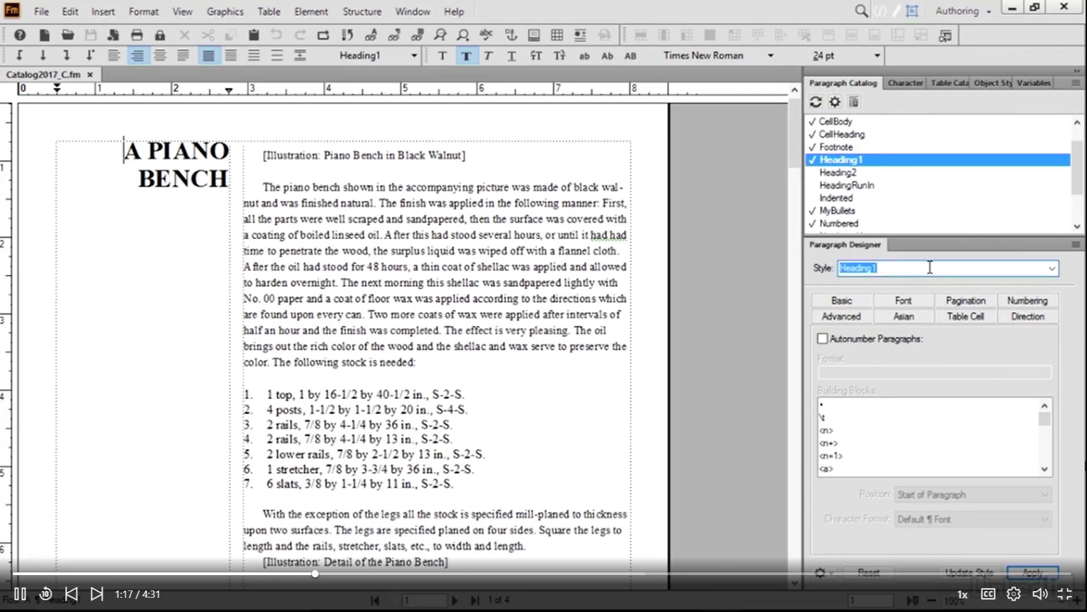
text(Modules)
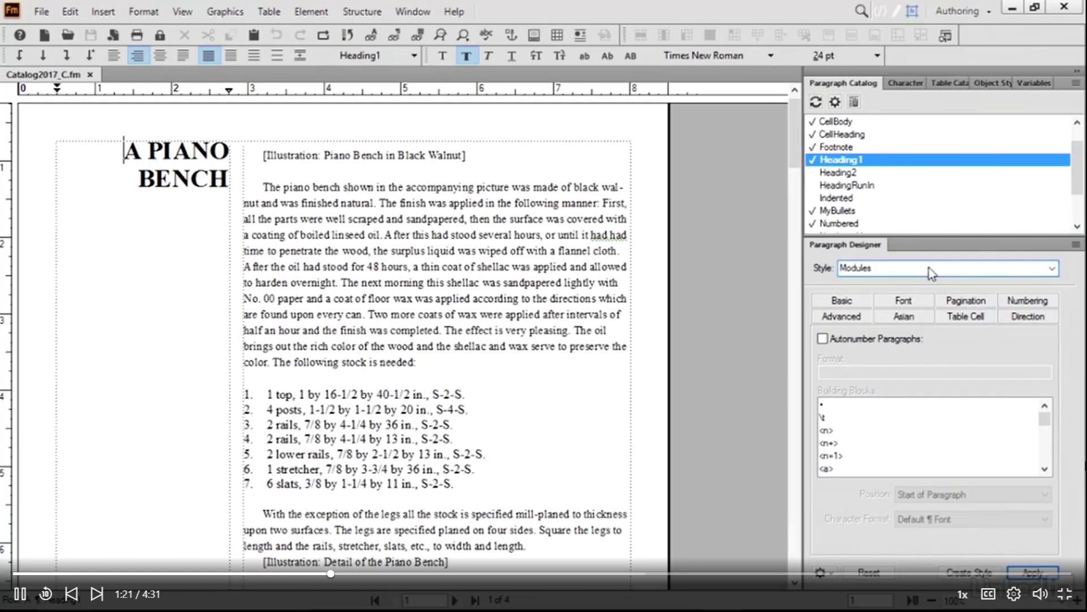
click(974, 575)
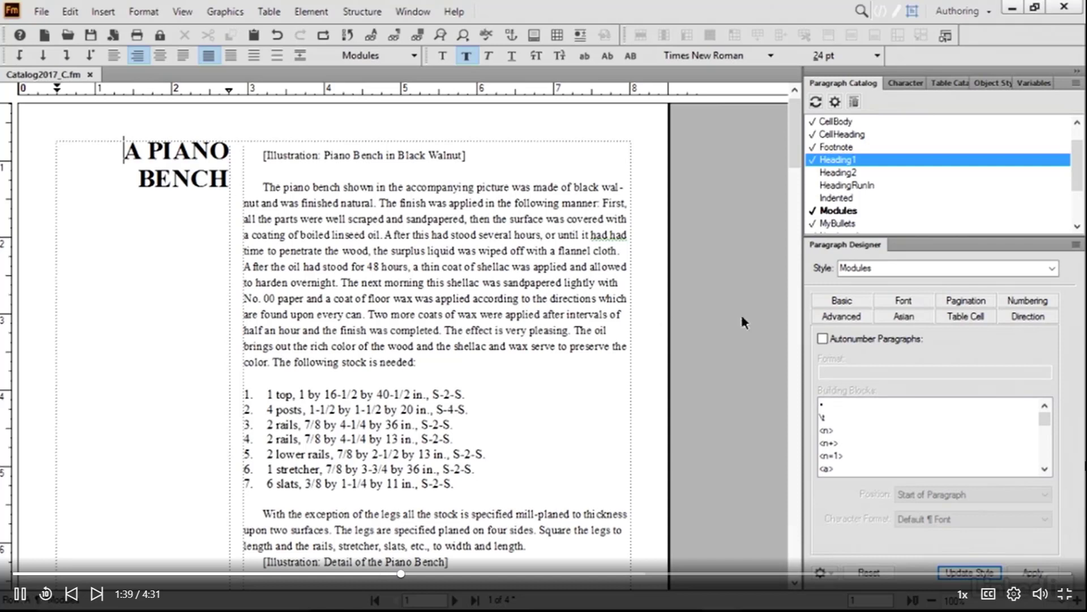
Step: Enable autonumbering for the Modules style with the format "Module <n+>:" and apply it to the piano bench heading
click(1028, 302)
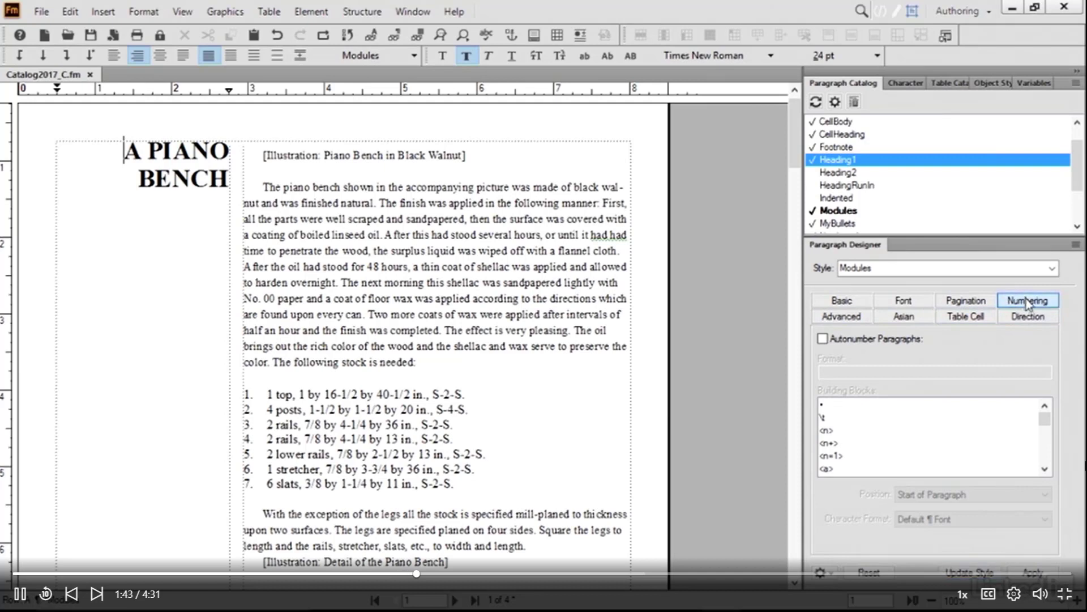
click(822, 339)
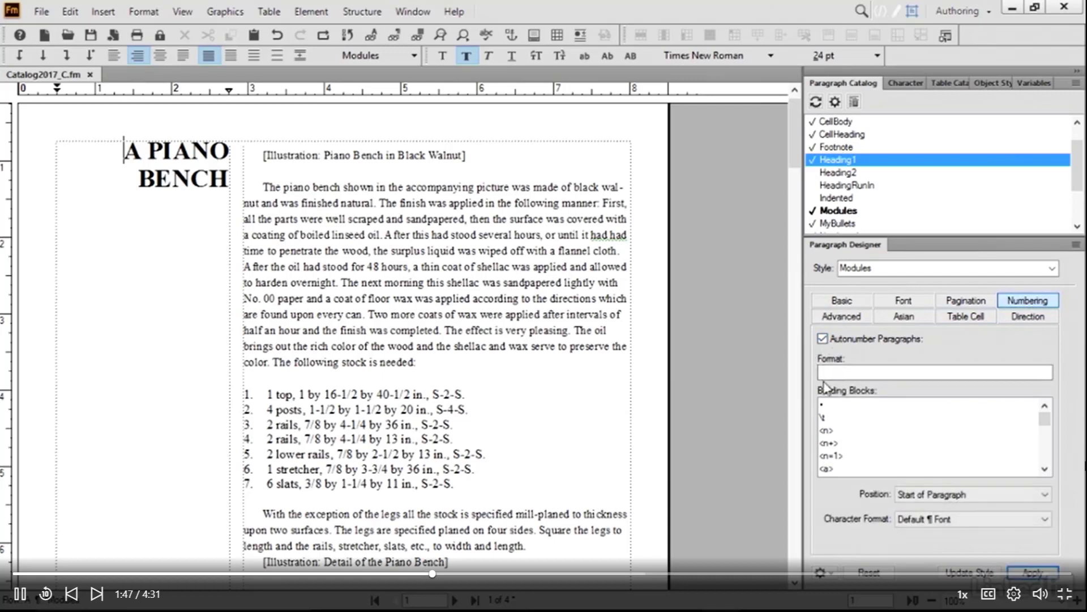
click(857, 372)
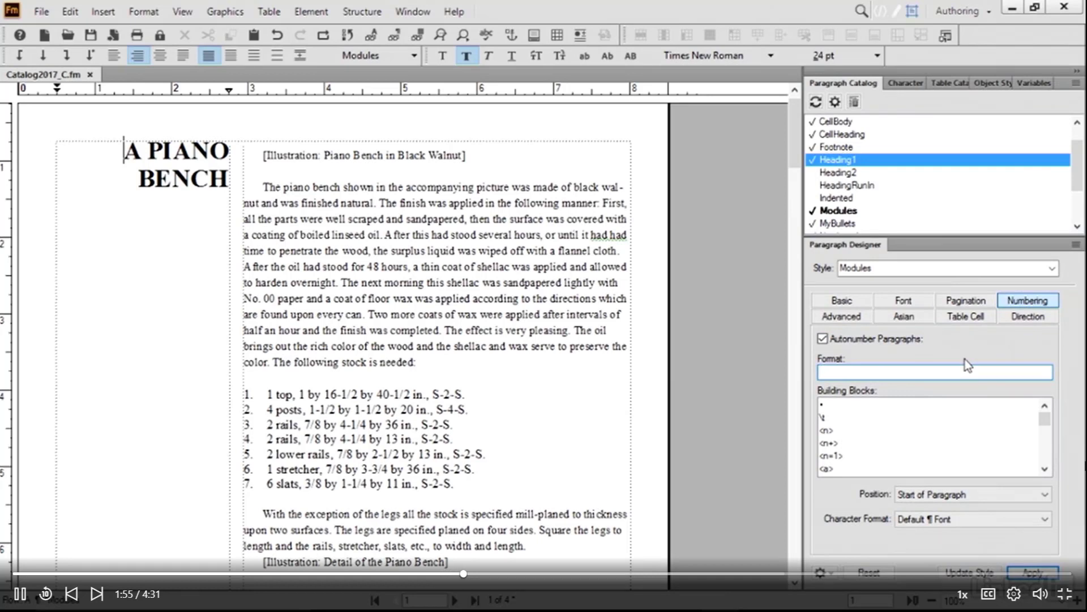
text(Module)
click(827, 443)
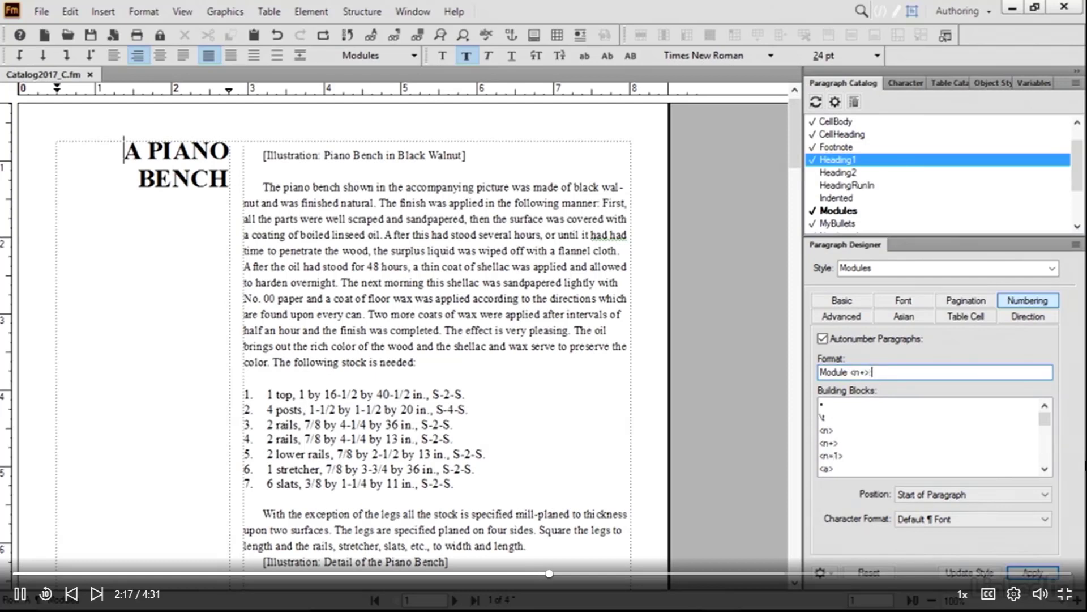
text(:)
click(1036, 572)
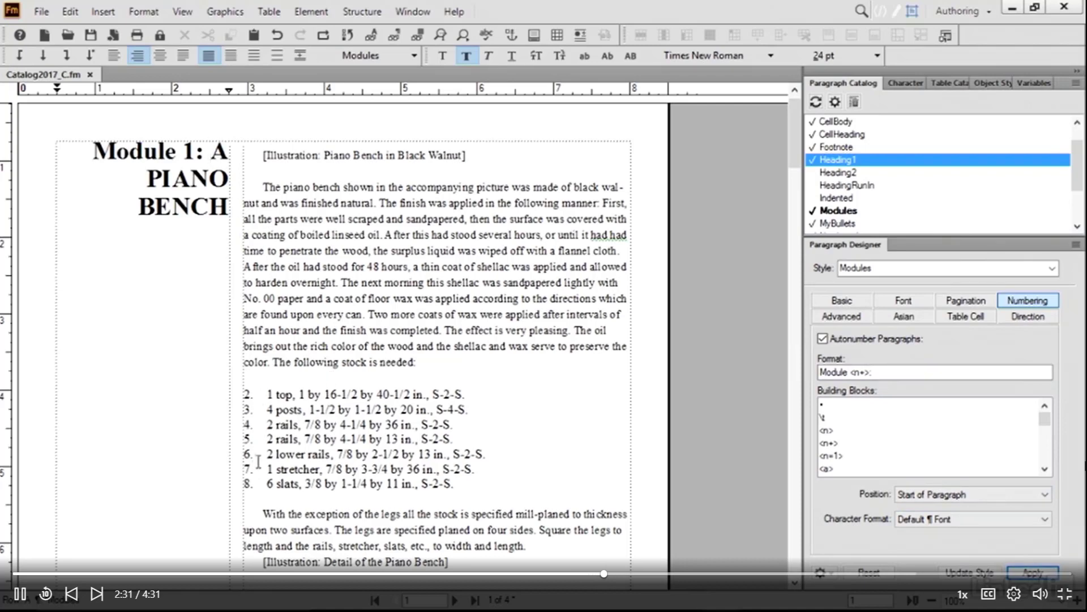
Step: Add the series label "M:" before the Modules numbering format and update the style
scroll(162, 485, down, 8)
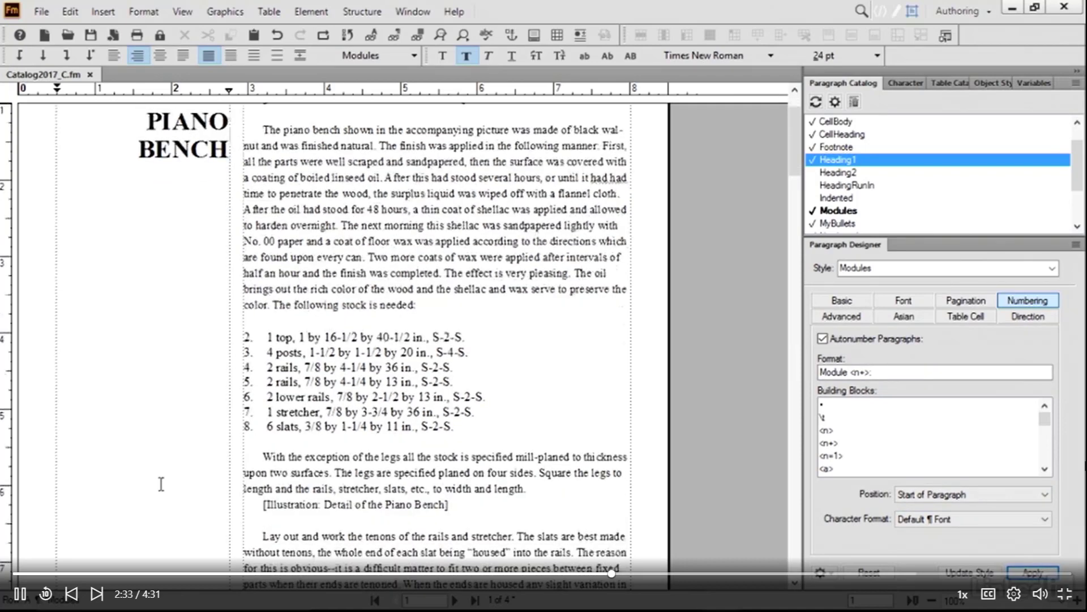
scroll(161, 484, down, 8)
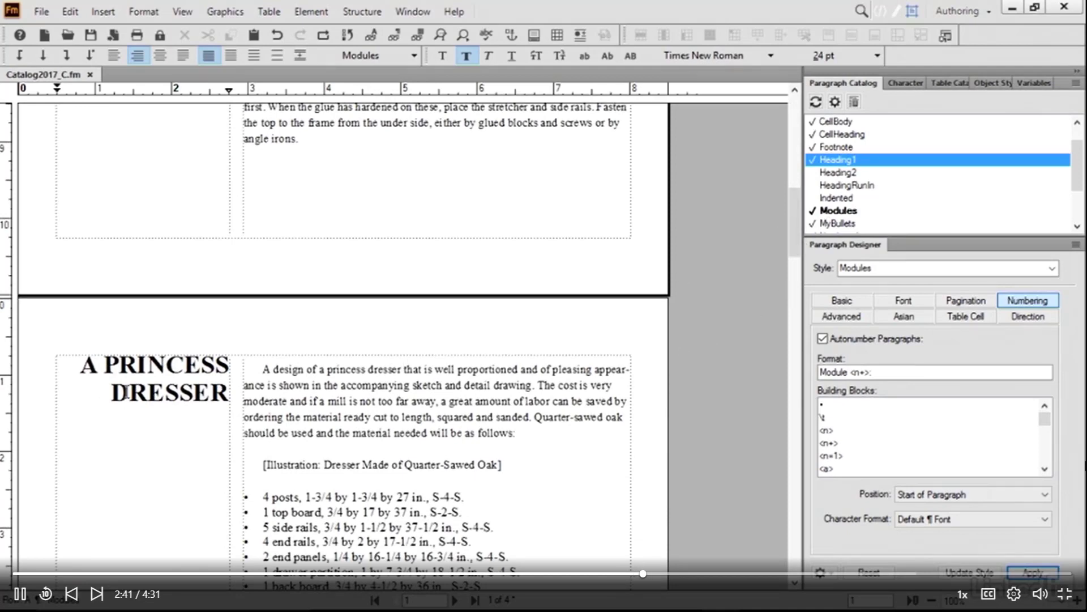
scroll(258, 390, up, 5)
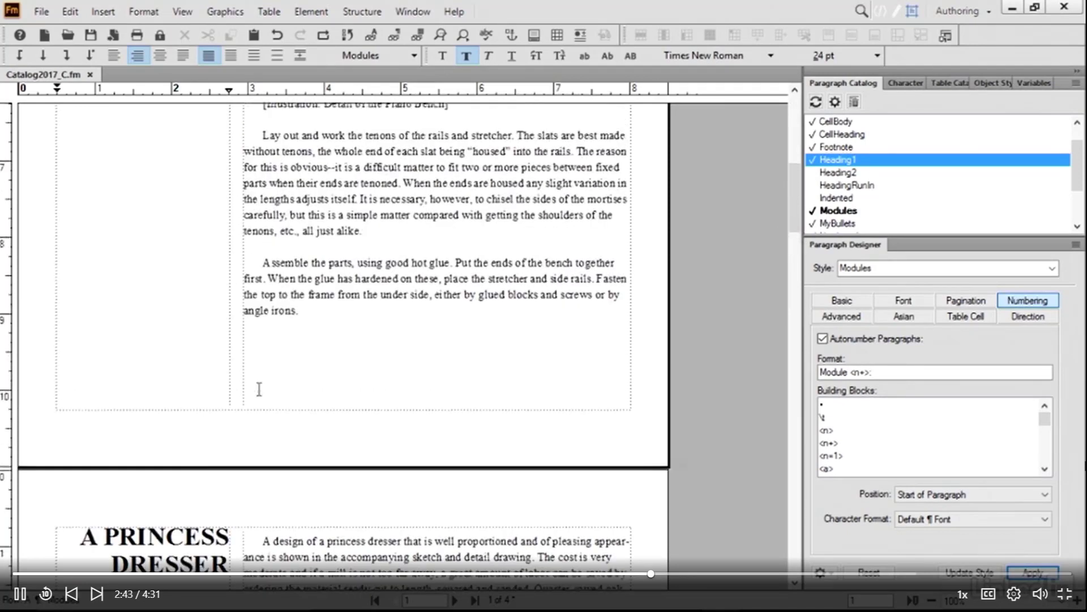
scroll(259, 390, up, 5)
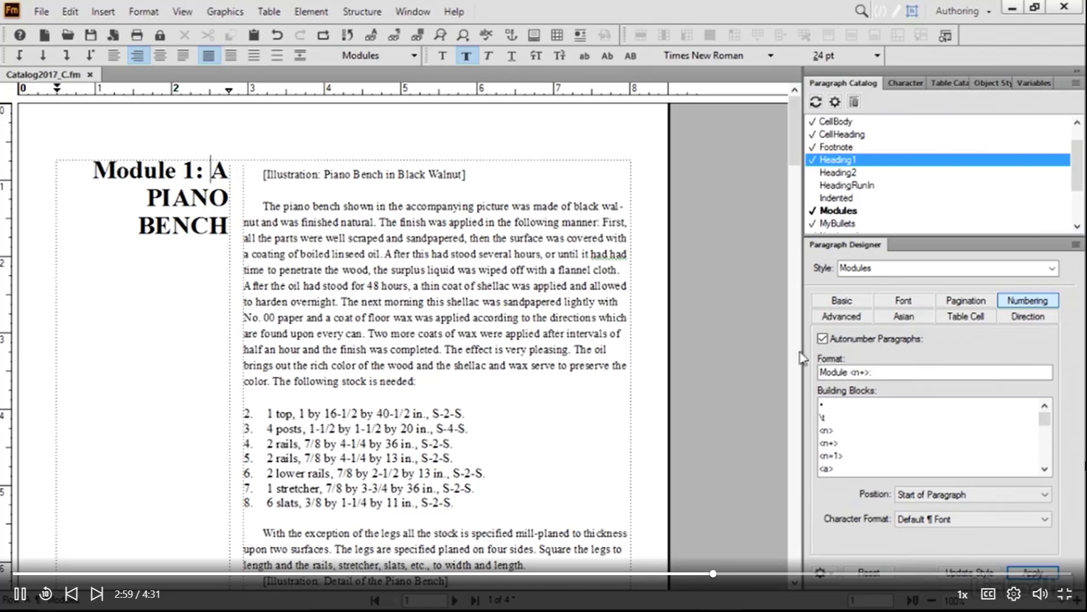
click(820, 372)
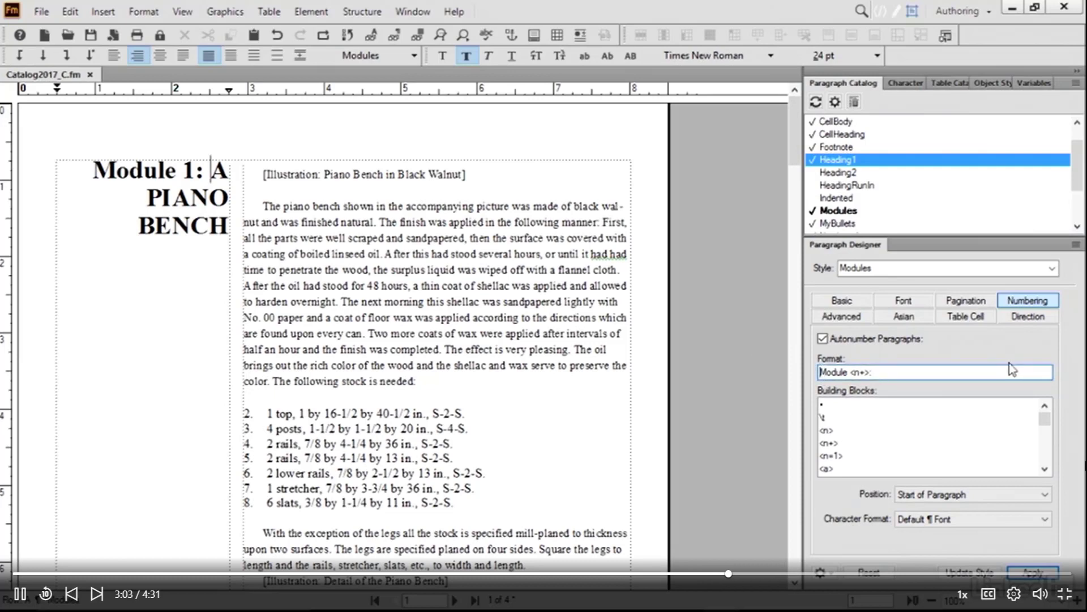
text(M:)
click(970, 573)
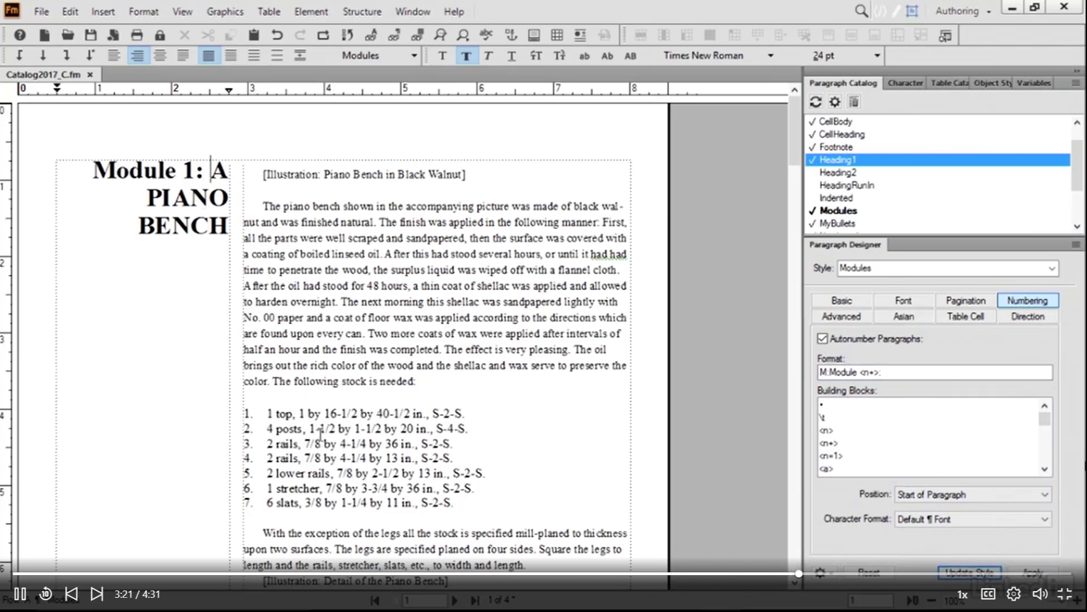
Step: Apply the Modules style to the "A PRINCESS DRESSER" heading on page 2
scroll(320, 434, down, 2)
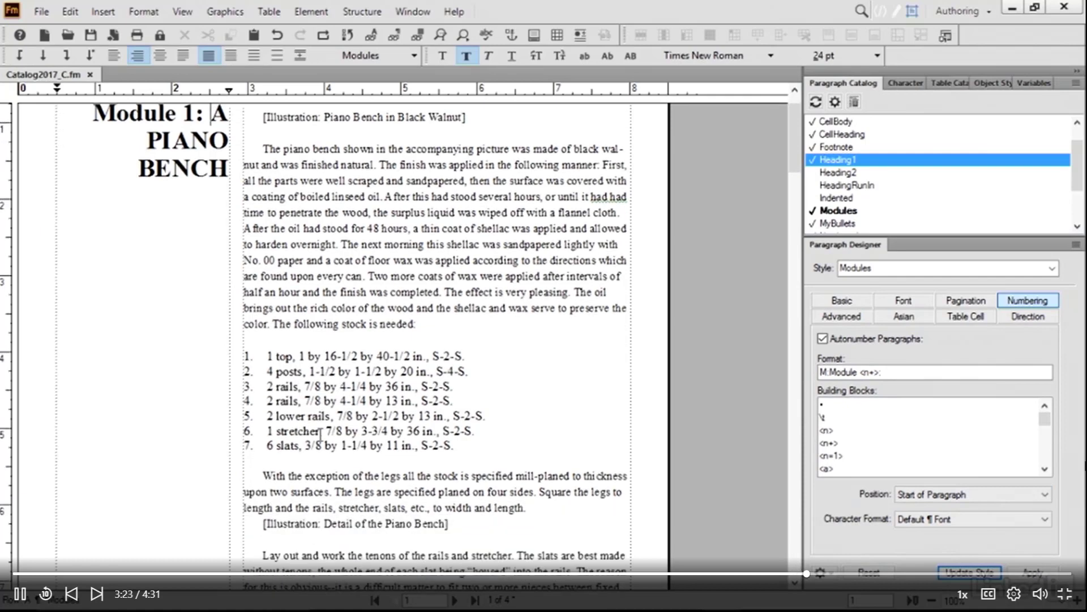
scroll(321, 435, down, 6)
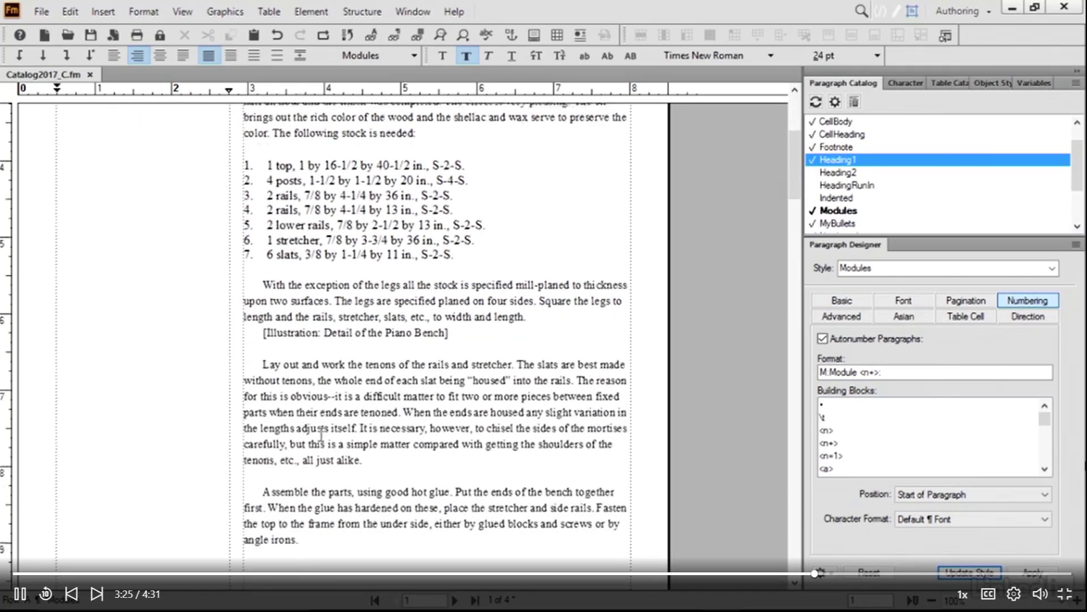
scroll(321, 434, down, 10)
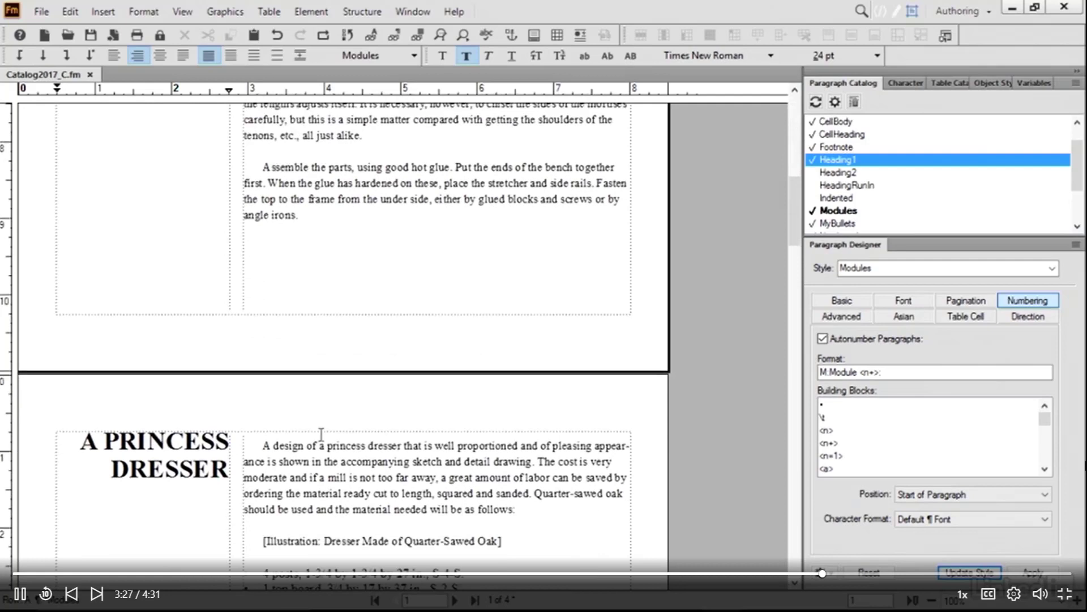
click(152, 445)
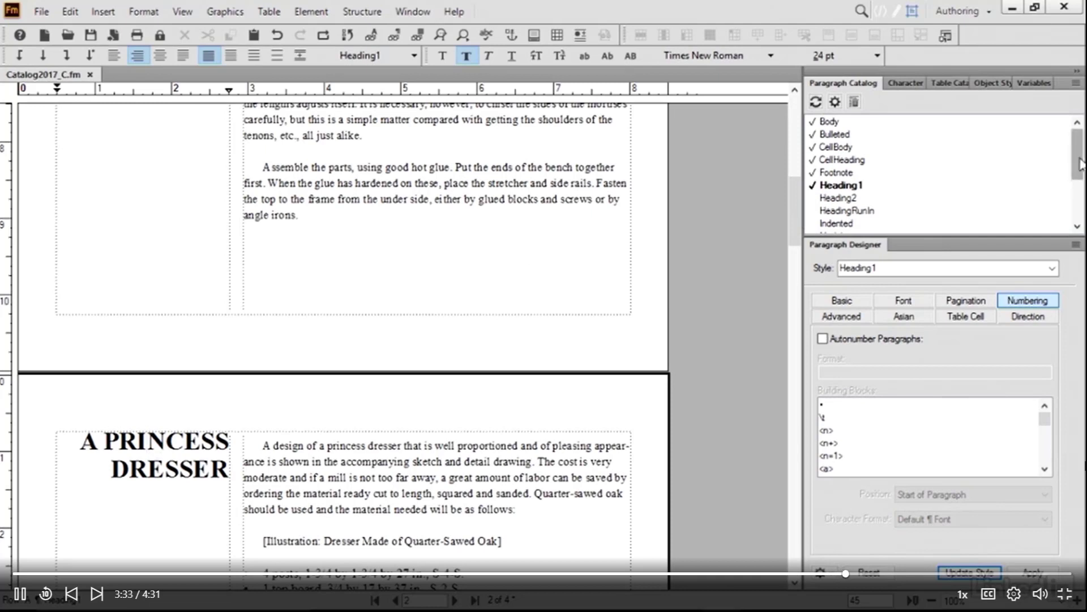
drag(1081, 165, 1081, 176)
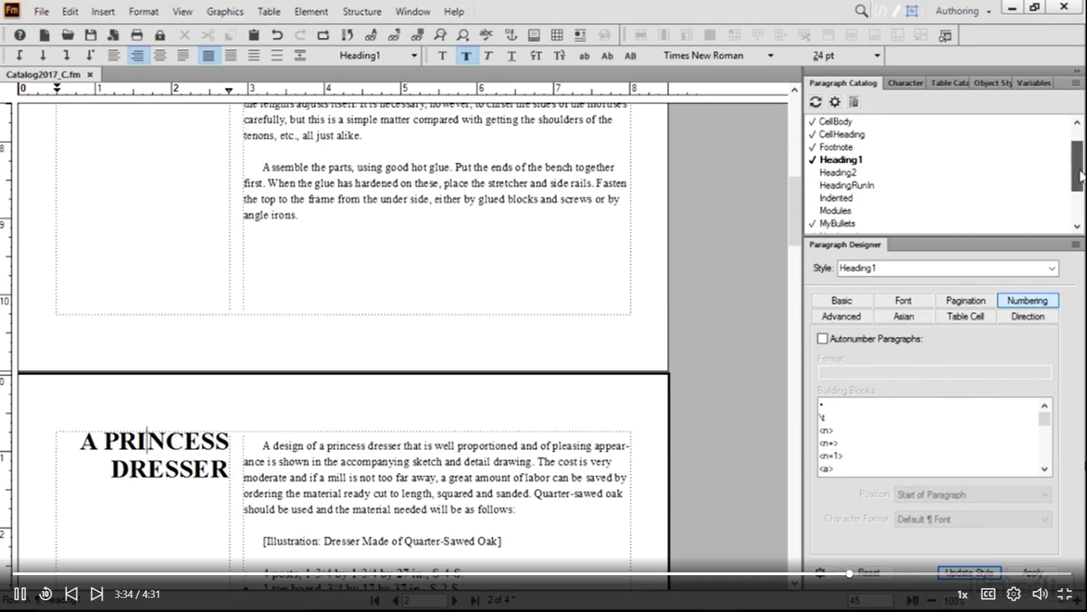
click(839, 210)
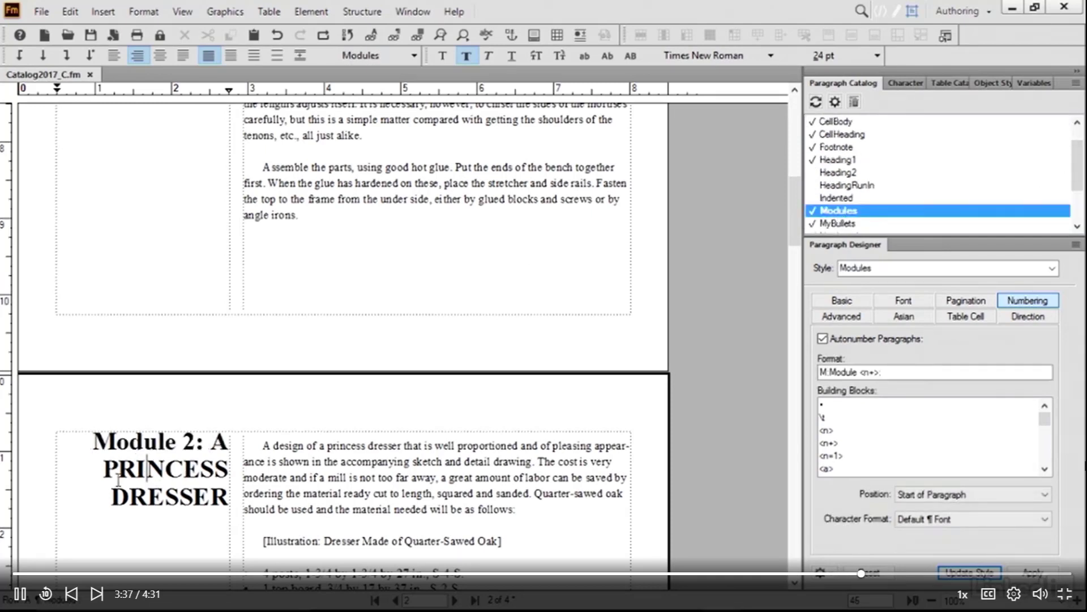
scroll(377, 471, down, 5)
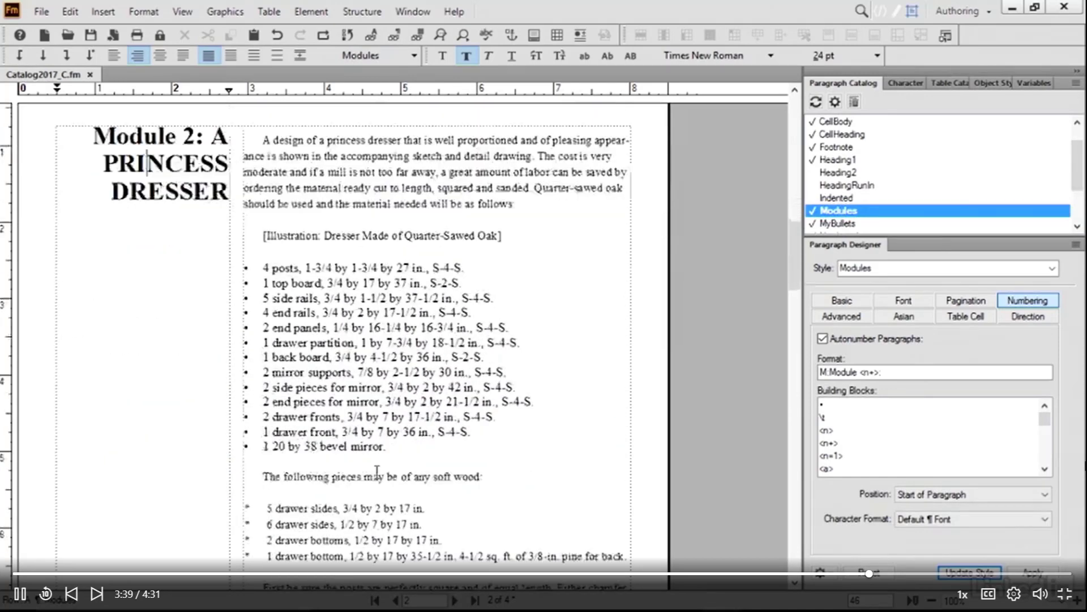
Step: Apply the Modules style to the "A SEWING BOX" heading on page 4
scroll(378, 471, down, 15)
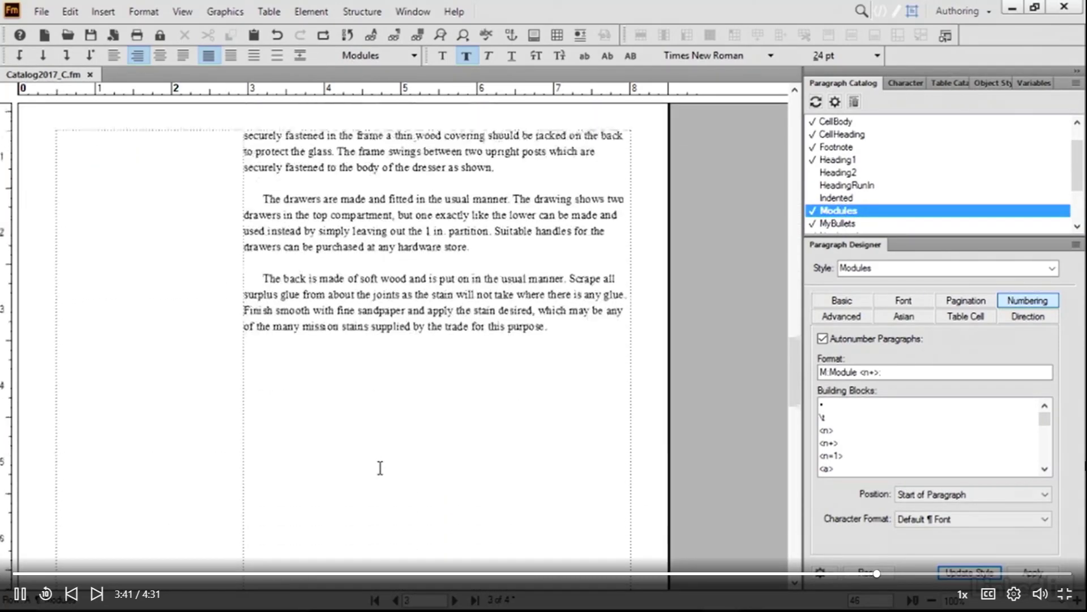
scroll(380, 468, down, 12)
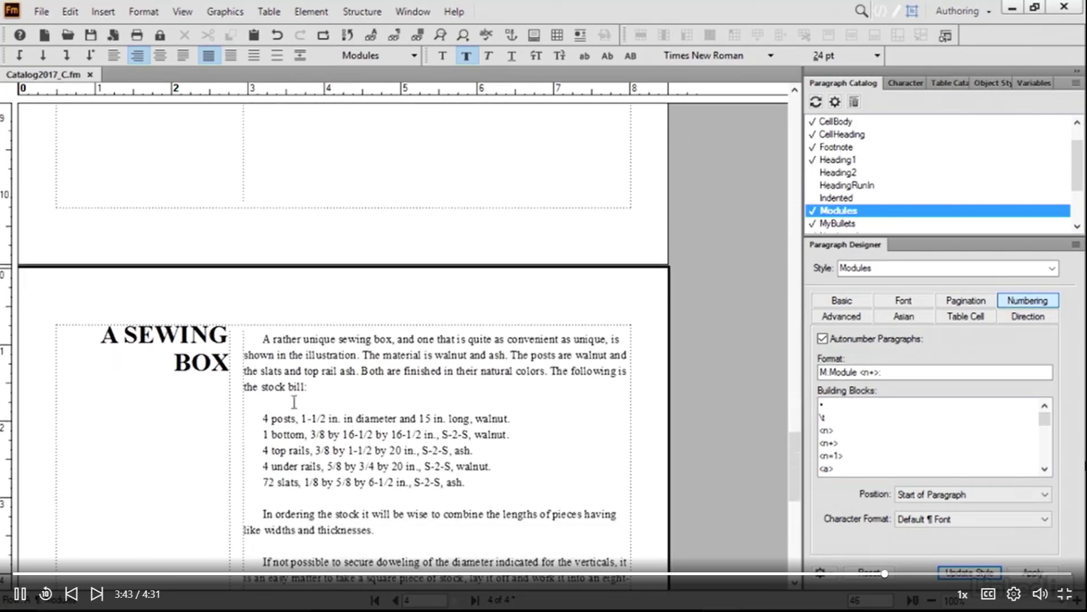
click(186, 338)
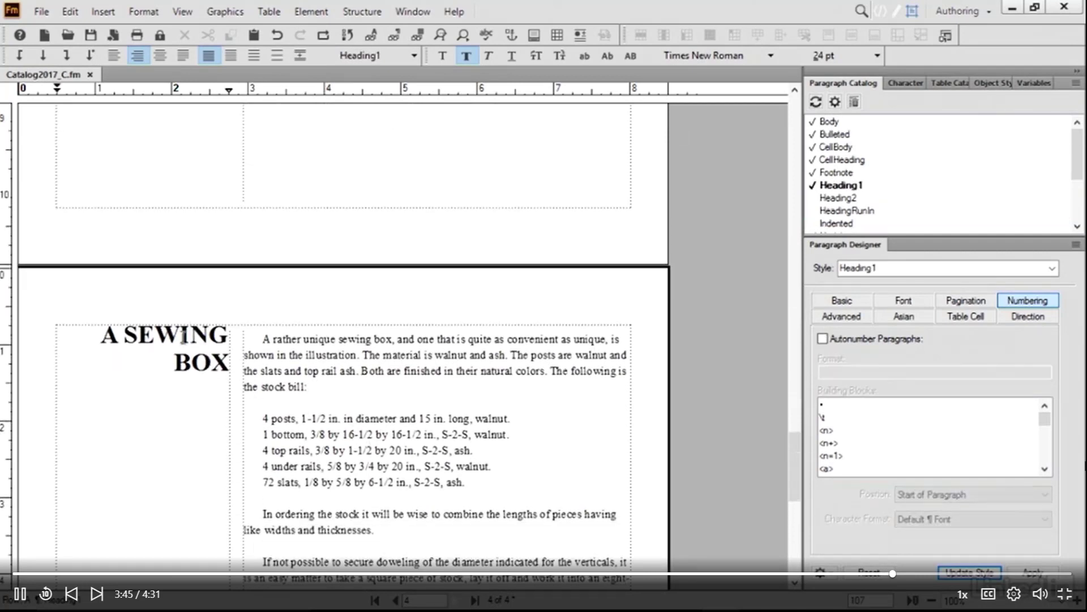
drag(1077, 163, 1079, 172)
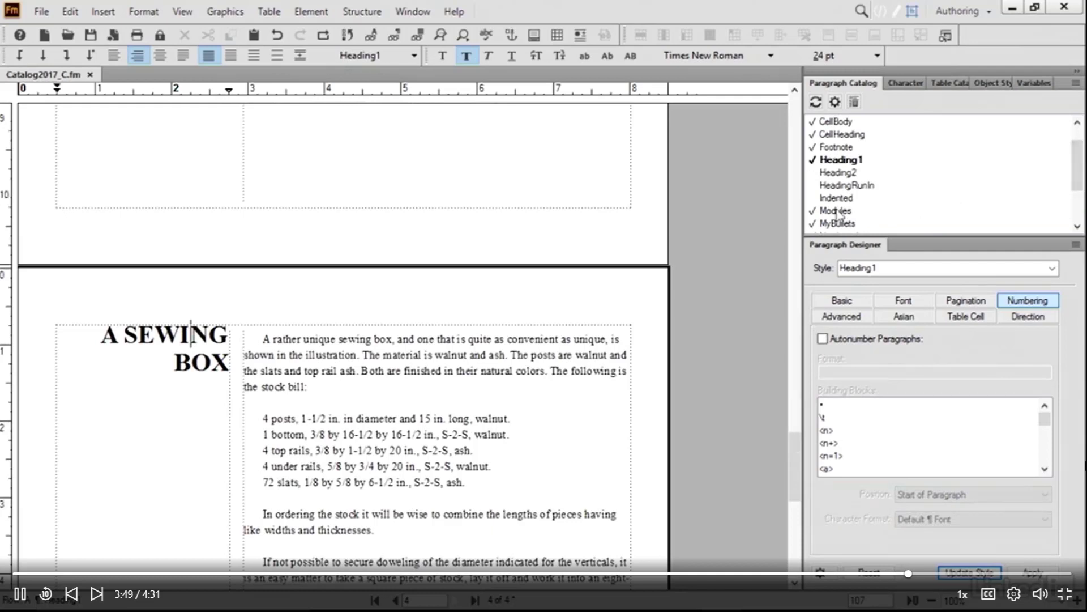
click(837, 212)
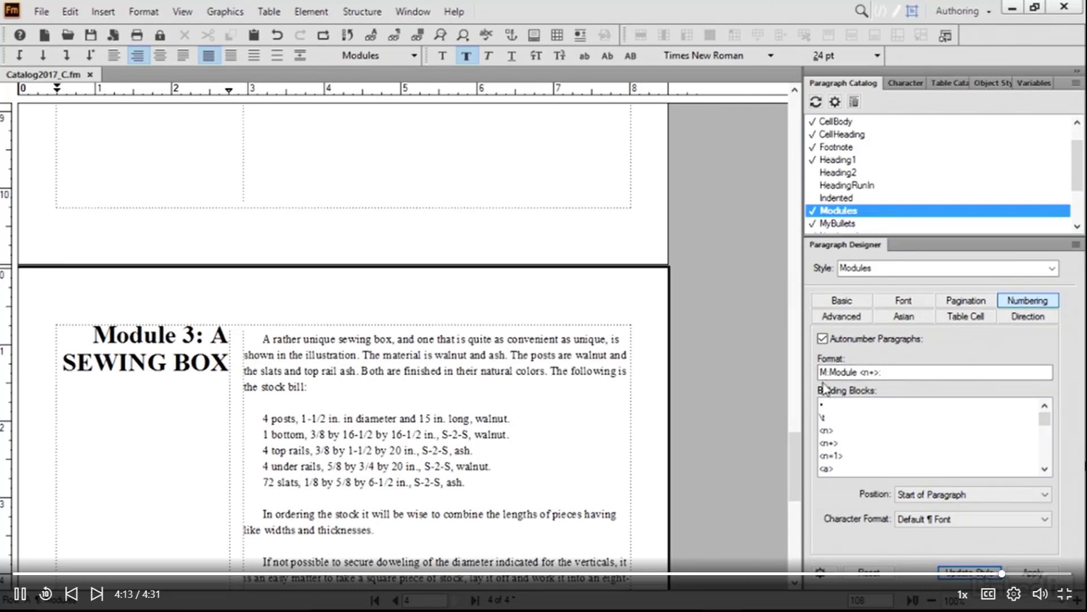
Step: Review the module headings back to page 1, and the used and unused styles in the paragraph catalog
scroll(456, 356, up, 10)
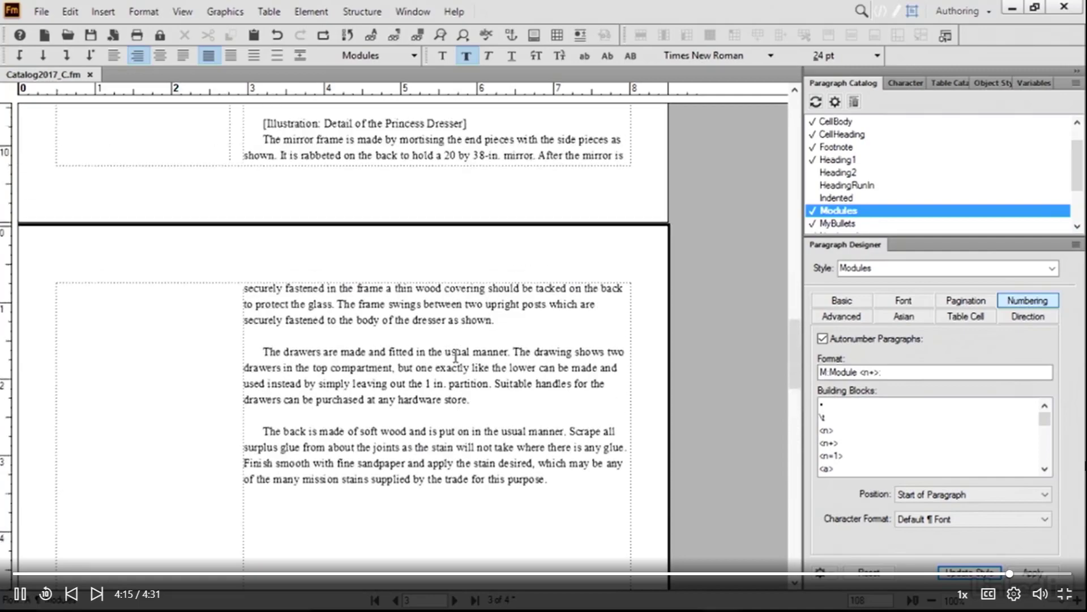
scroll(456, 357, up, 10)
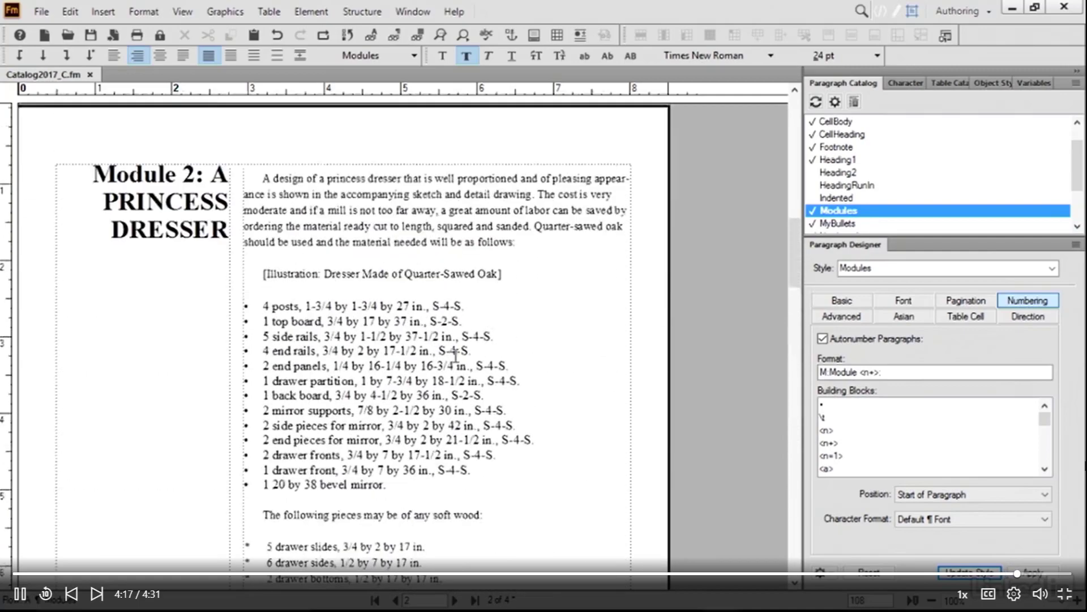
scroll(455, 356, up, 10)
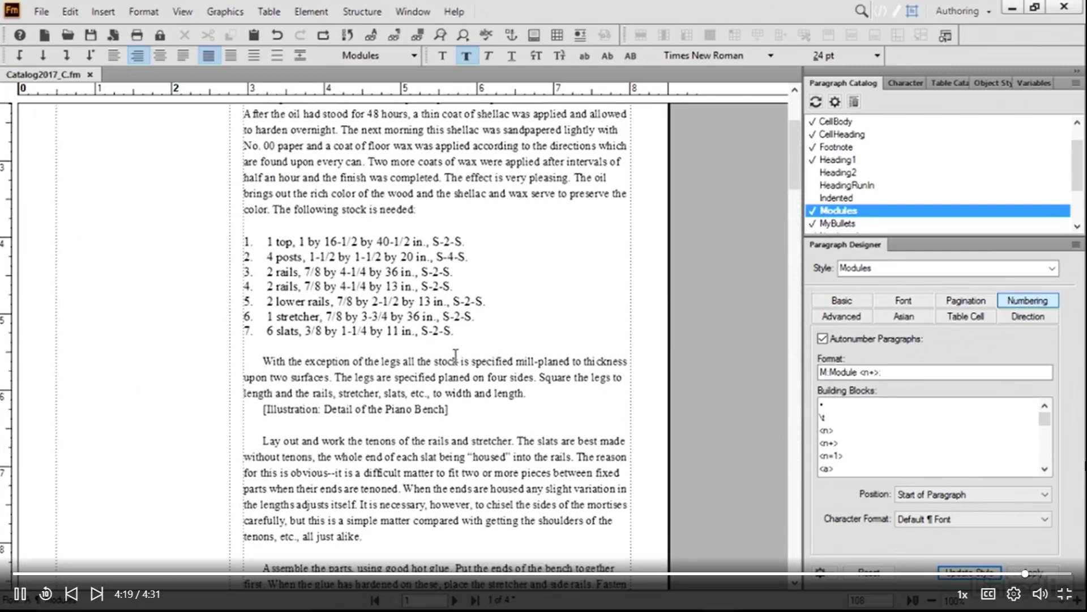
scroll(456, 354, up, 1)
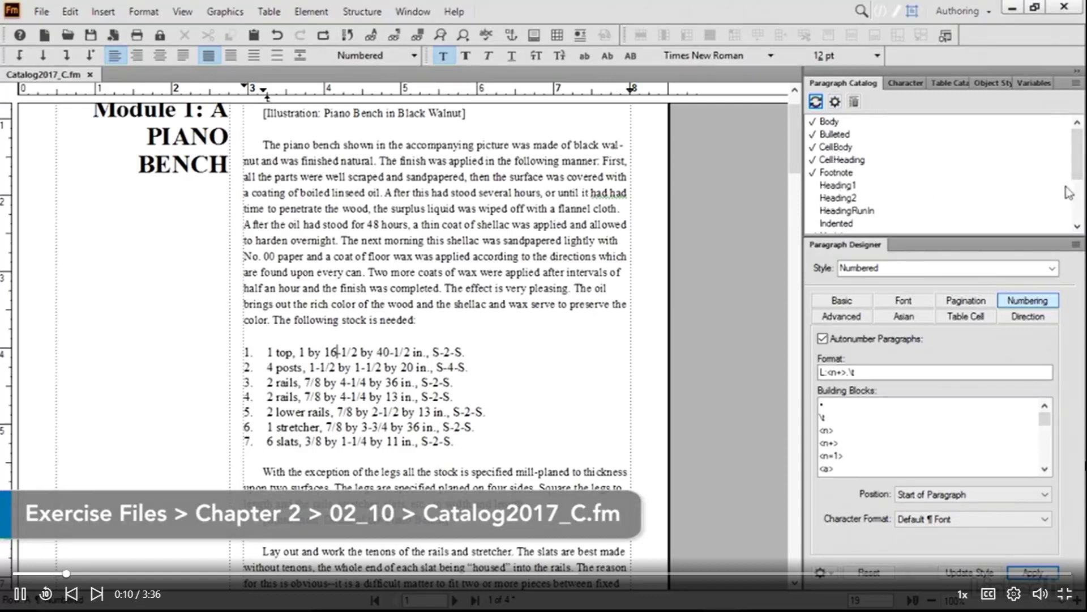
scroll(1076, 170, down, 1)
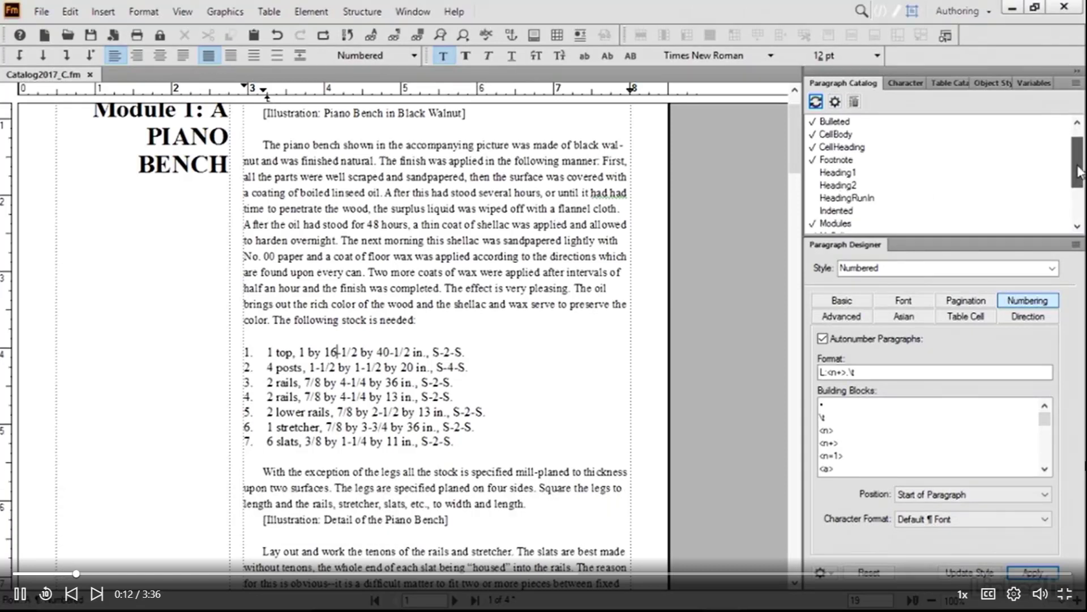
drag(1079, 172, 1081, 177)
mouse_move(1081, 179)
mouse_down()
mouse_move(1082, 218)
mouse_move(1081, 196)
mouse_up()
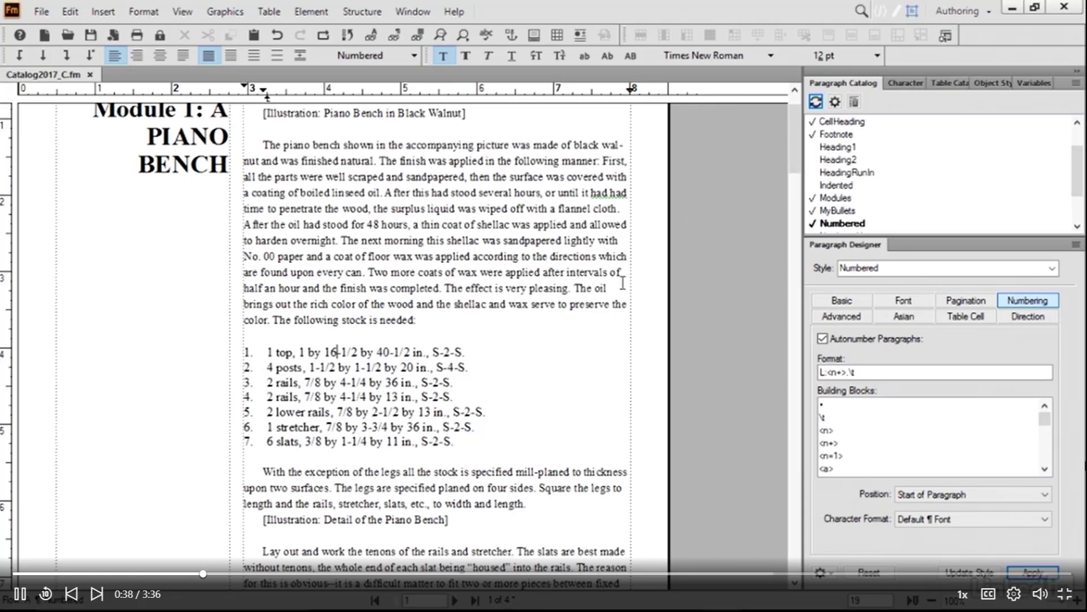
scroll(561, 299, up, 1)
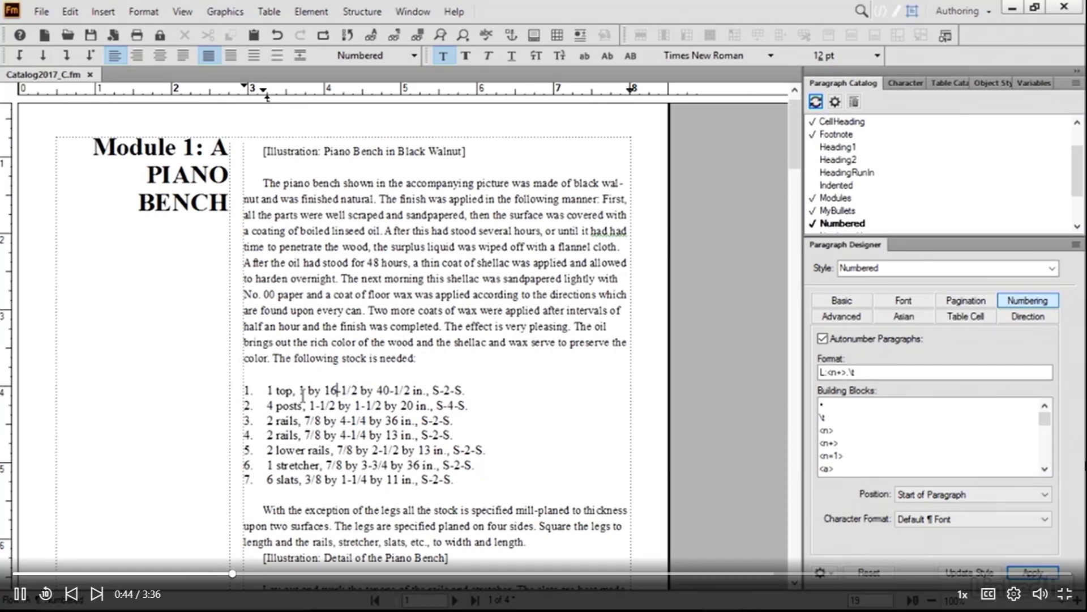
click(303, 435)
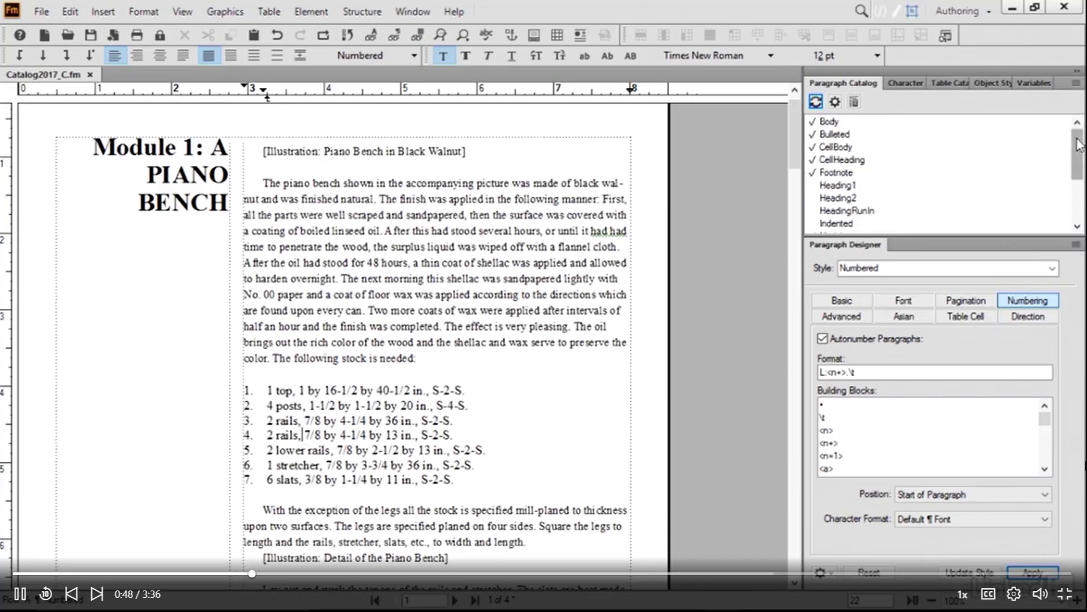
drag(1078, 146, 1079, 173)
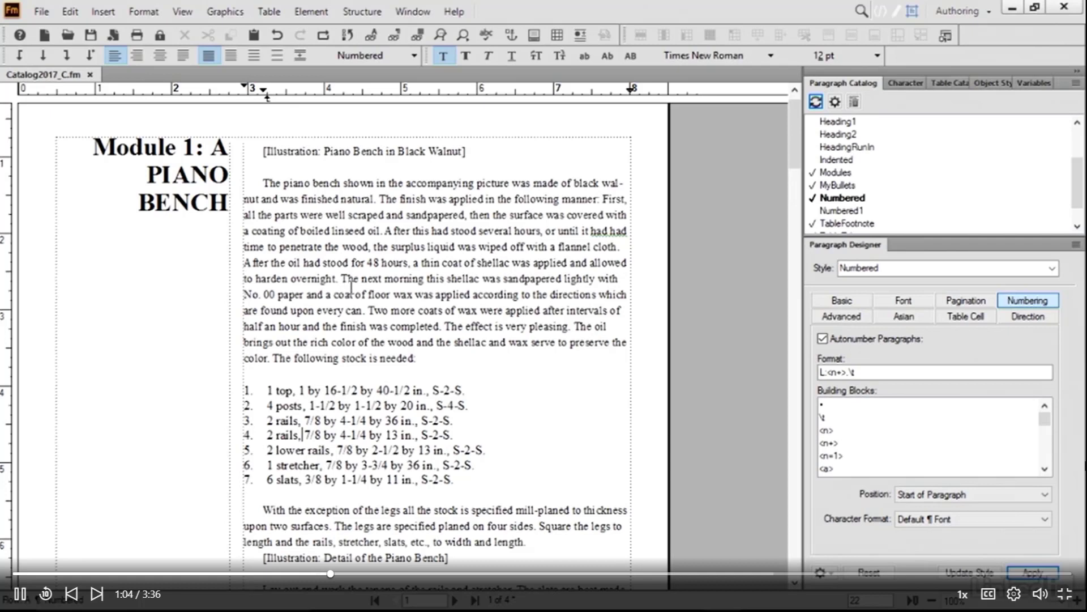
Step: Switch the available paragraph formats to a customized list and open that list for editing, keeping the catalog in view
click(835, 103)
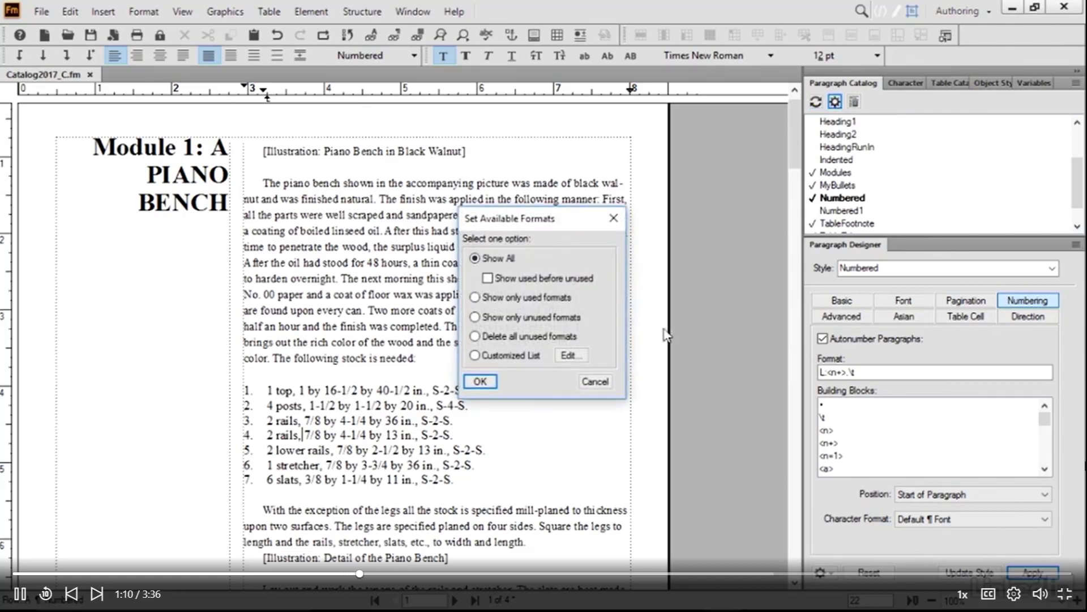
click(478, 358)
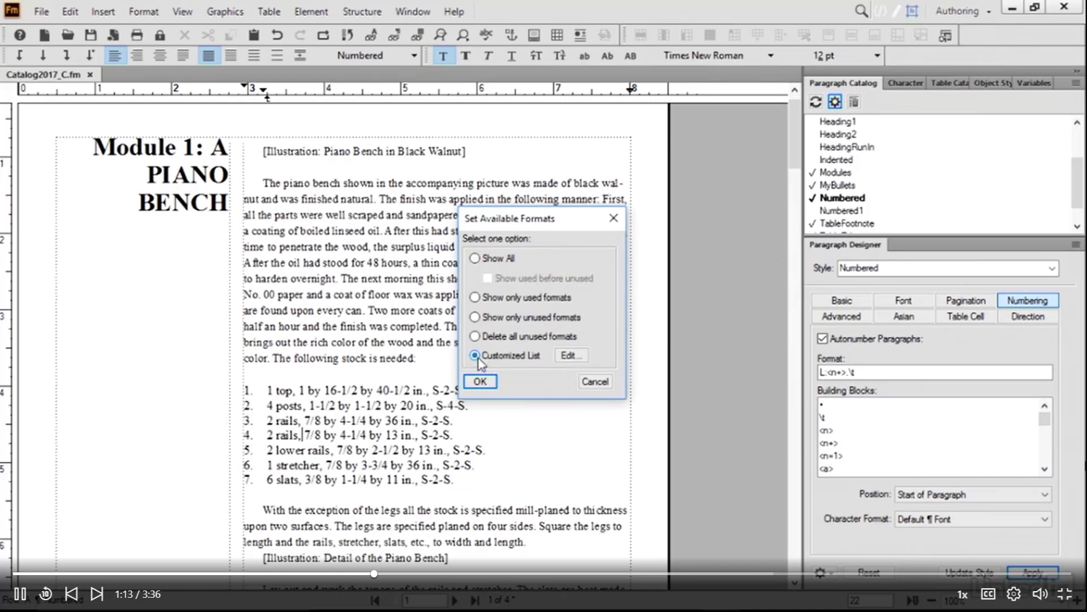
click(569, 355)
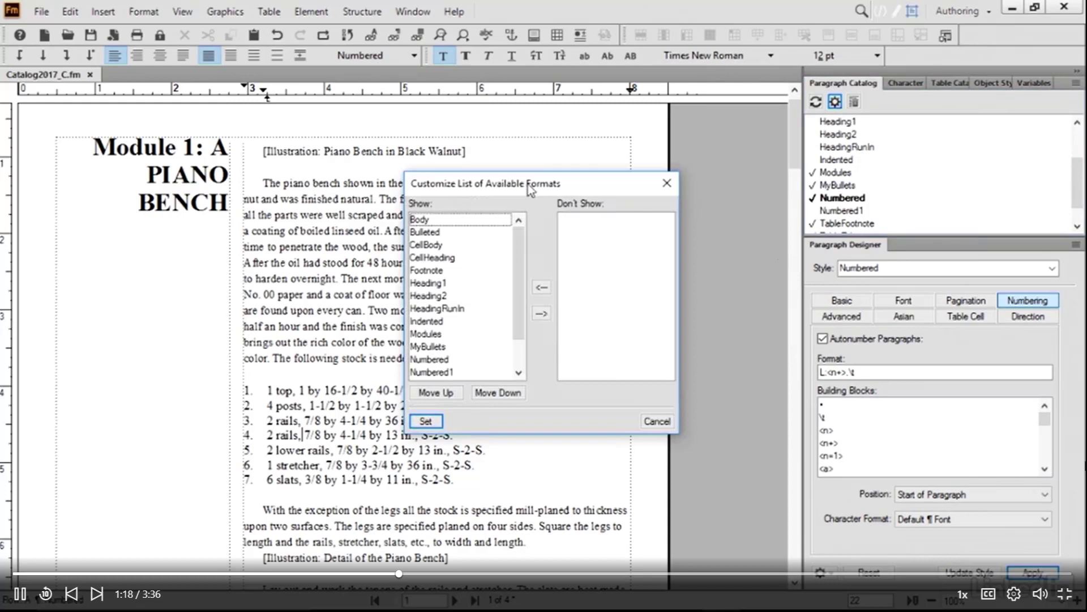
drag(528, 187, 532, 130)
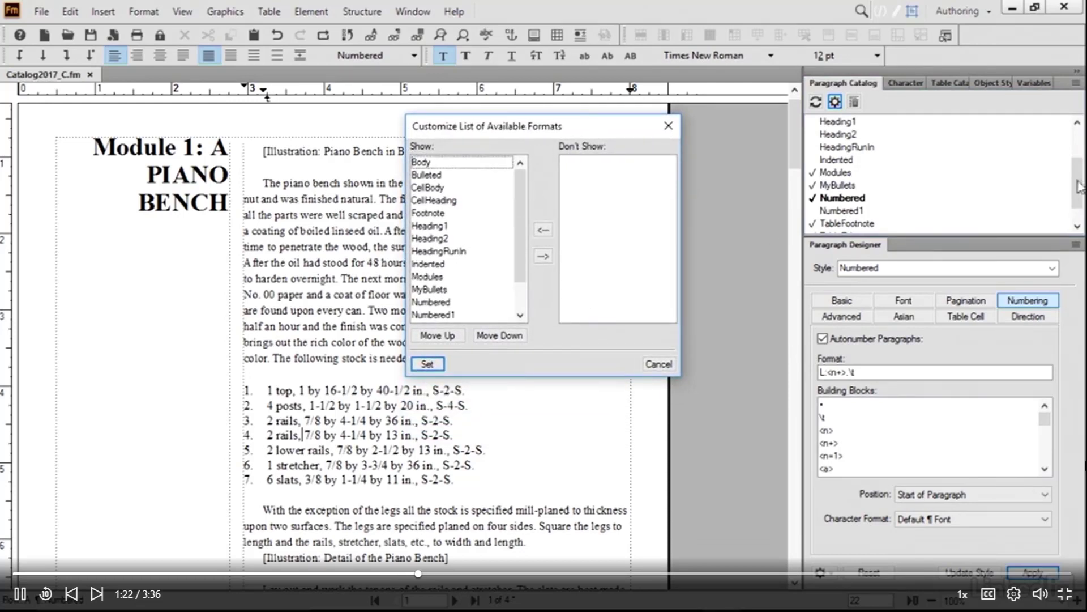
drag(509, 132, 530, 112)
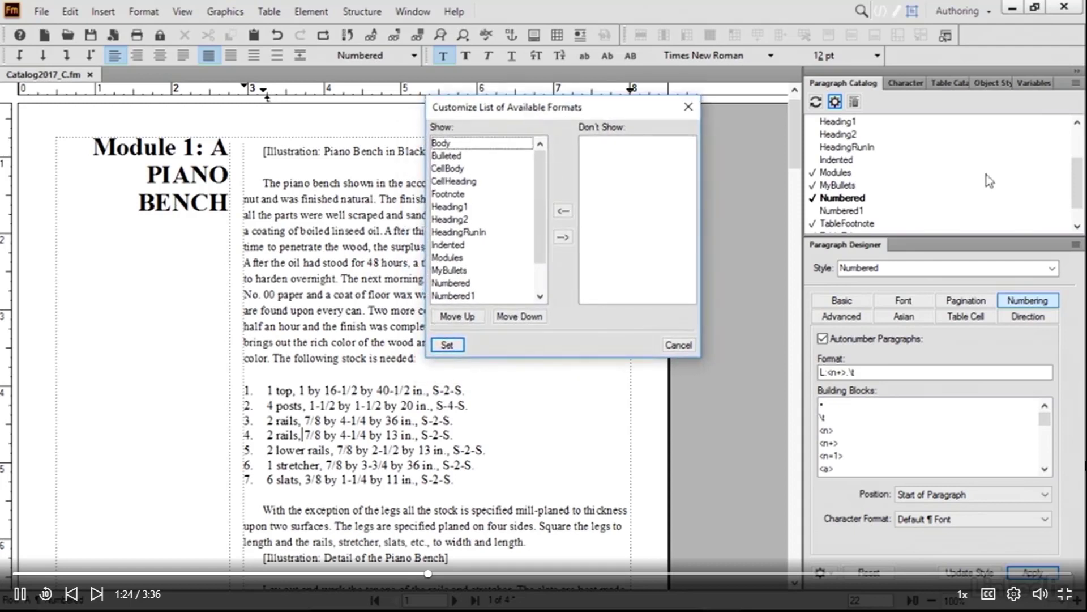
click(1076, 173)
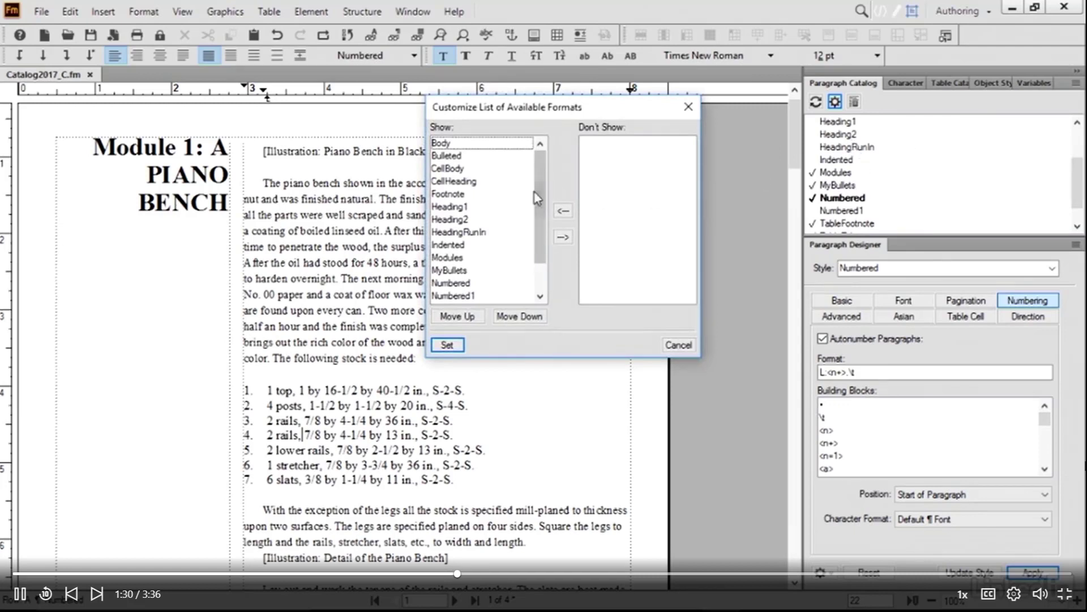
Step: Hide Heading2, HeadingRunIn, Indented, Numbered1 and TableTitle from the customized list of formats and apply it to the catalog
click(456, 221)
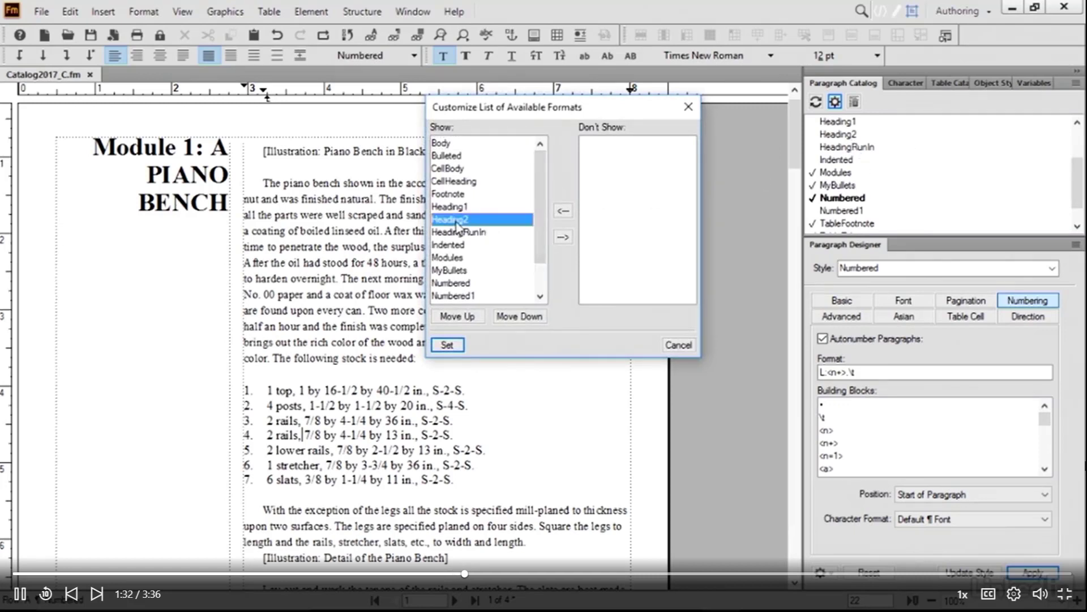
click(564, 239)
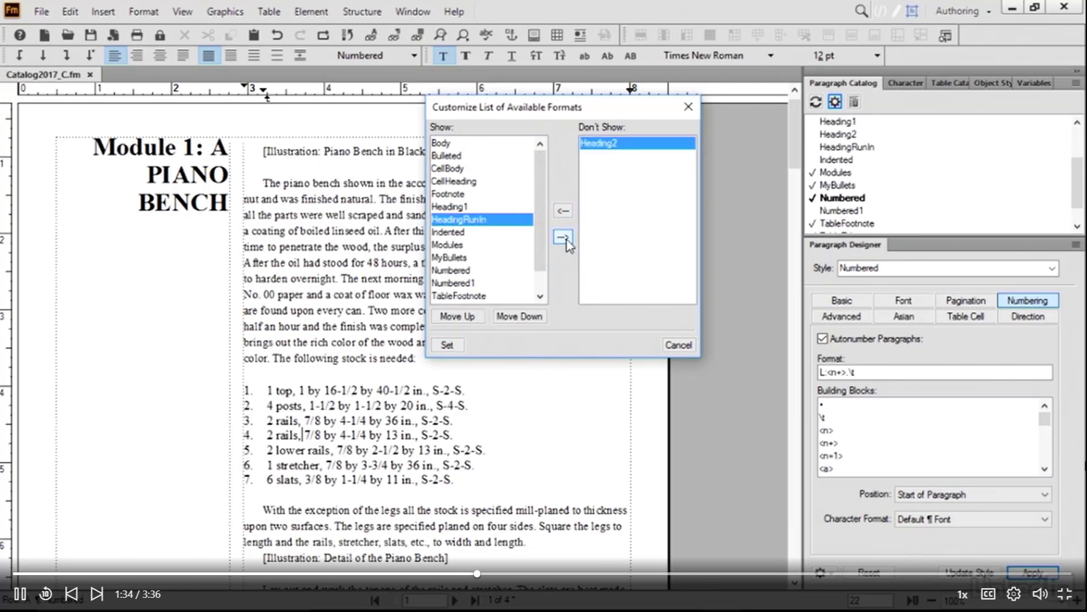
click(565, 239)
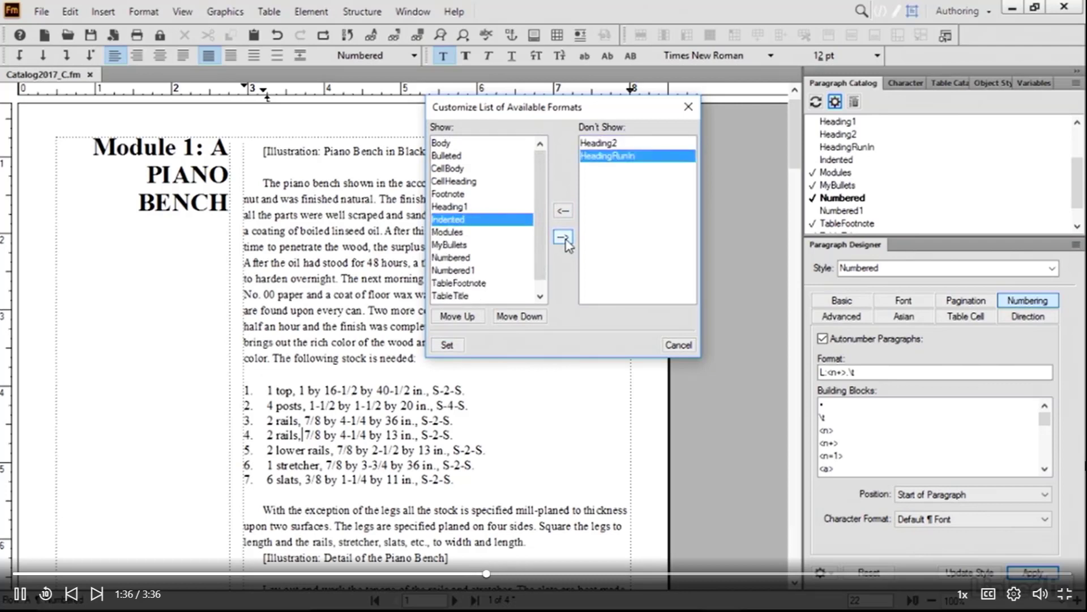
click(564, 238)
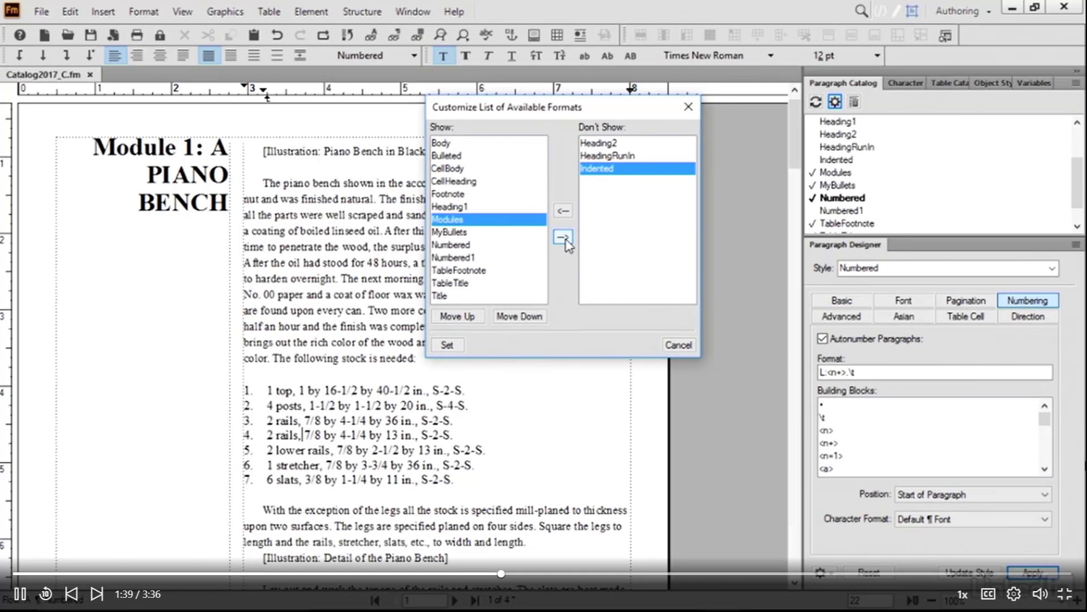
click(460, 259)
click(564, 239)
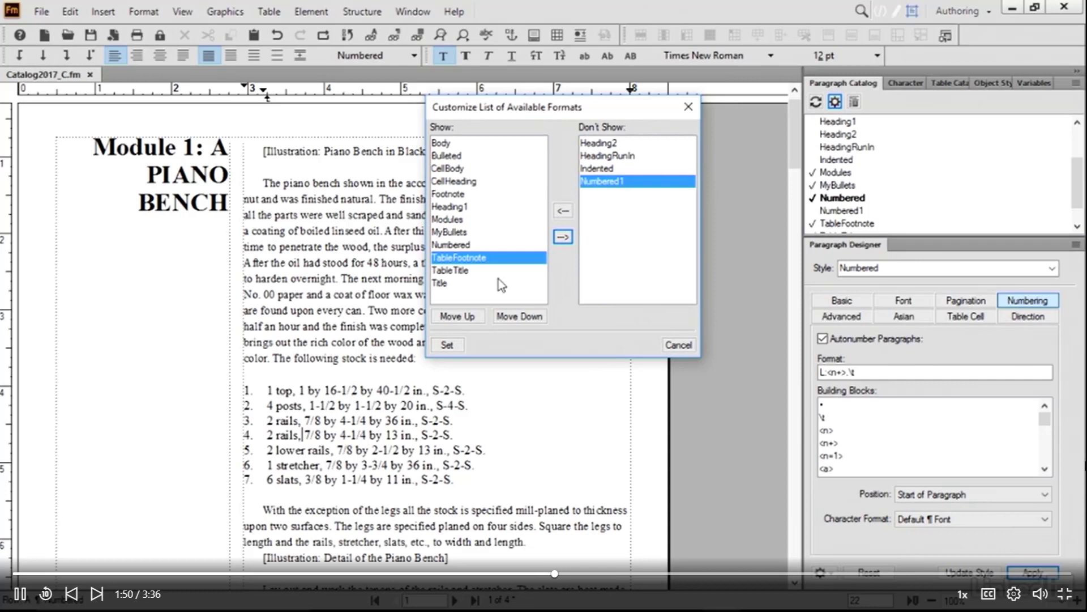
click(515, 271)
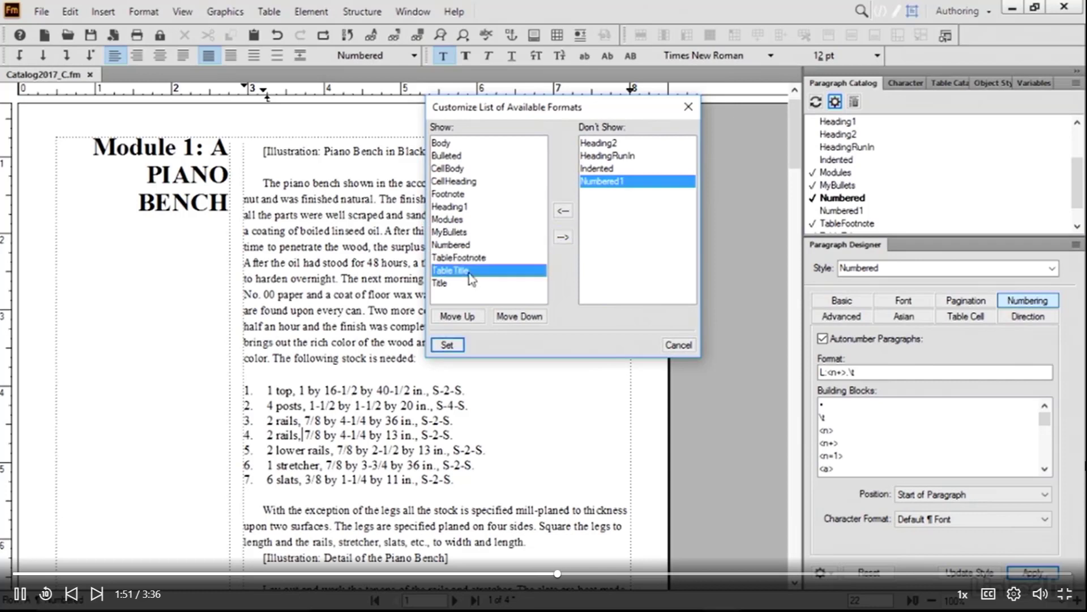
click(563, 237)
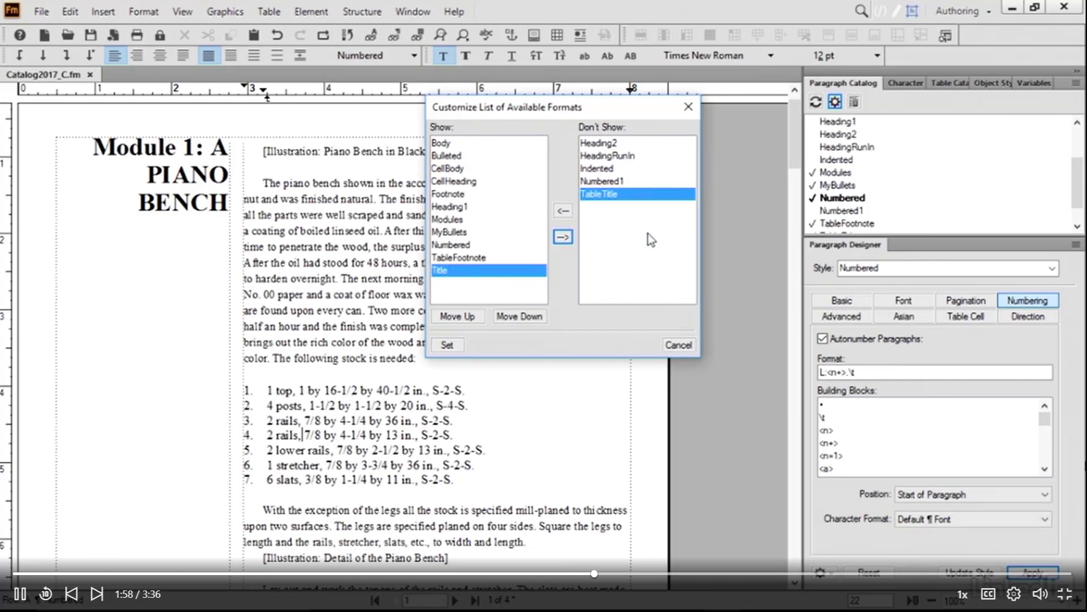
click(448, 345)
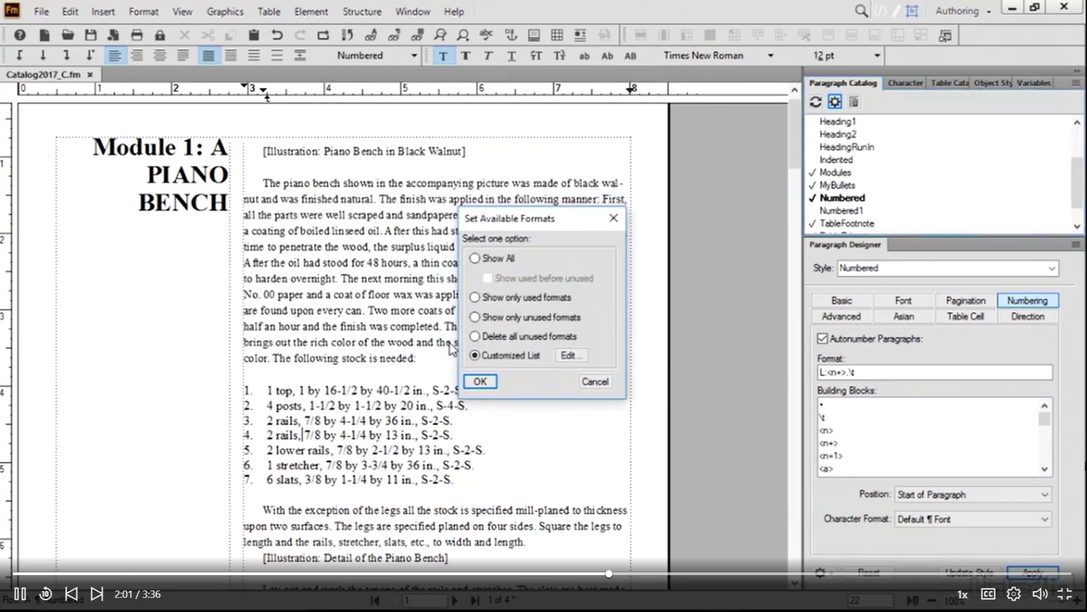
click(480, 381)
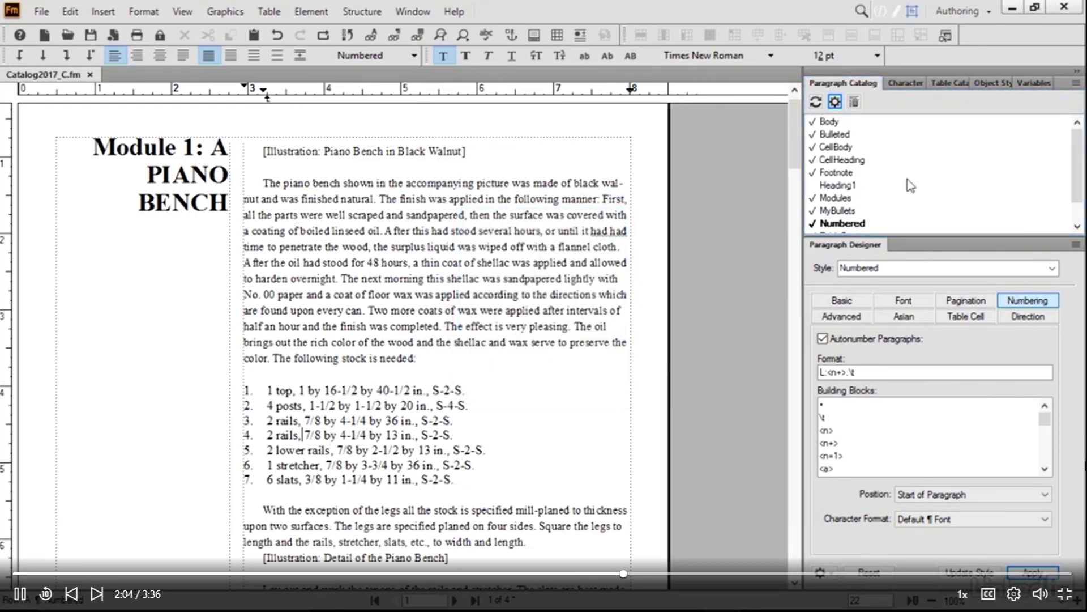
Step: Start deleting formats from the paragraph catalog, removing Indented and TableTitle from the list
drag(1079, 153, 1081, 201)
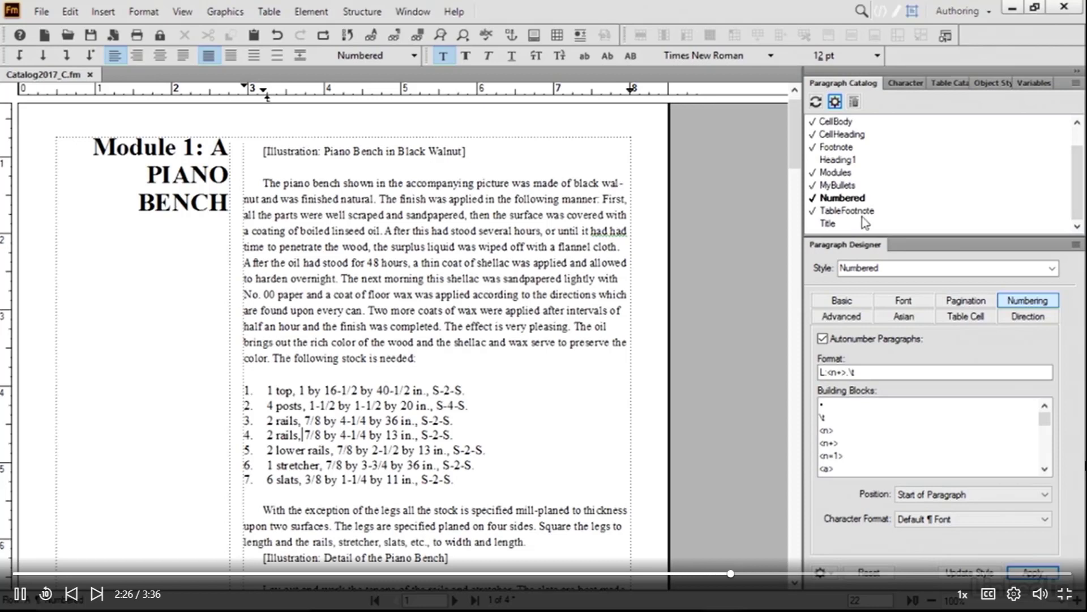
click(856, 107)
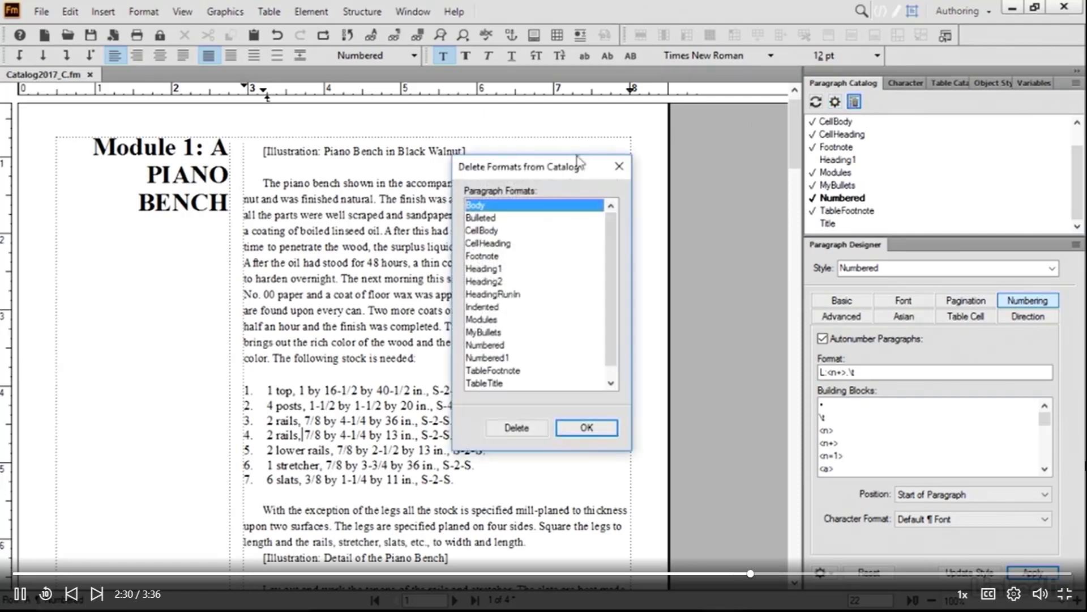
drag(553, 175, 708, 99)
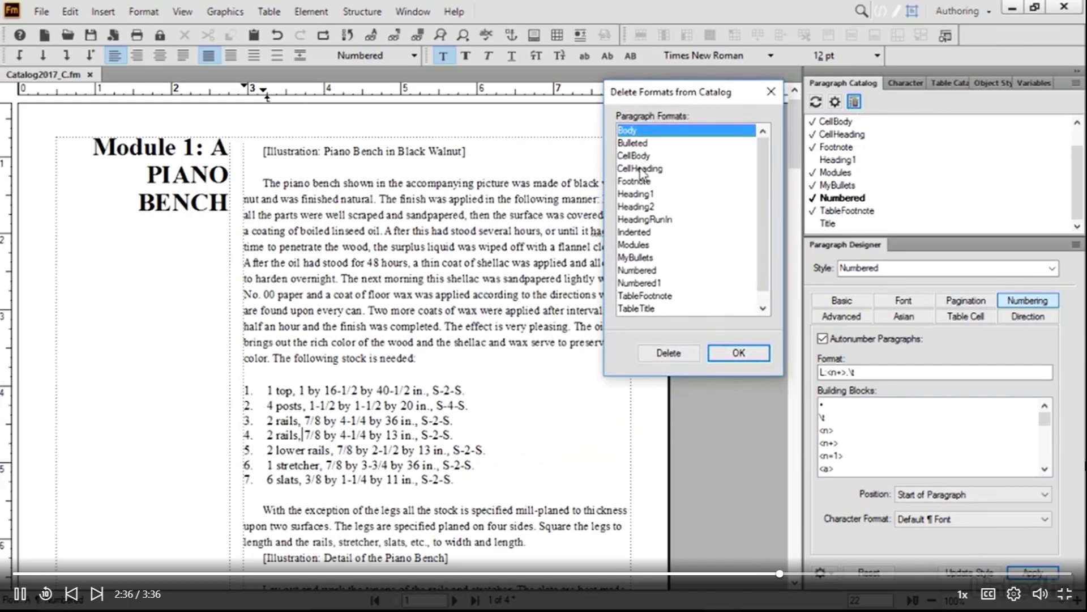
click(635, 234)
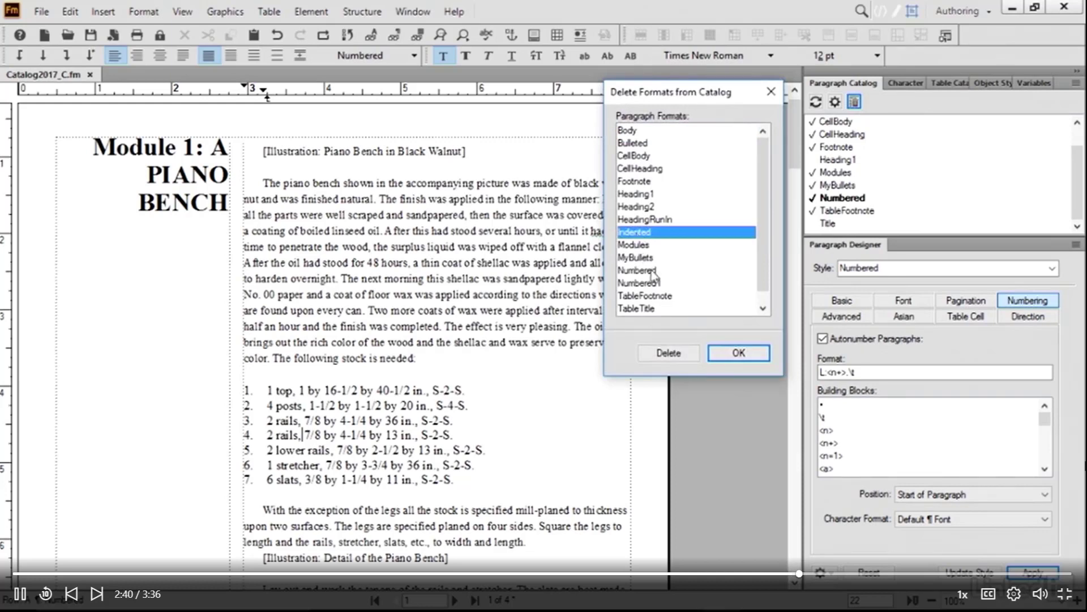
click(667, 354)
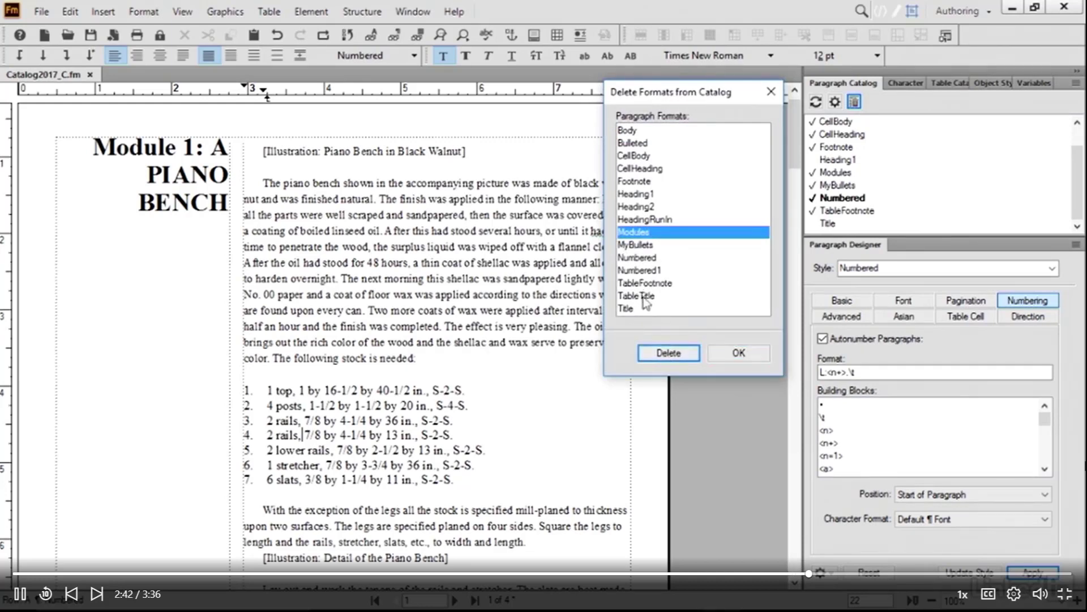
click(644, 297)
click(666, 354)
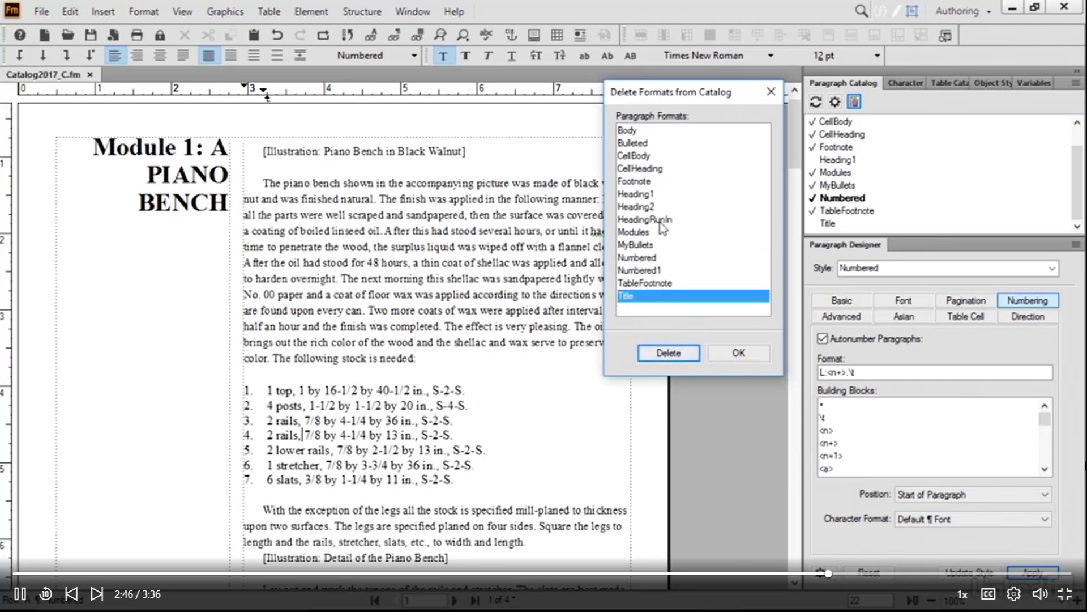
Step: Remove HeadingRunIn and Heading2 from the paragraph catalog as well and commit the irreversible format deletions
click(664, 222)
click(670, 357)
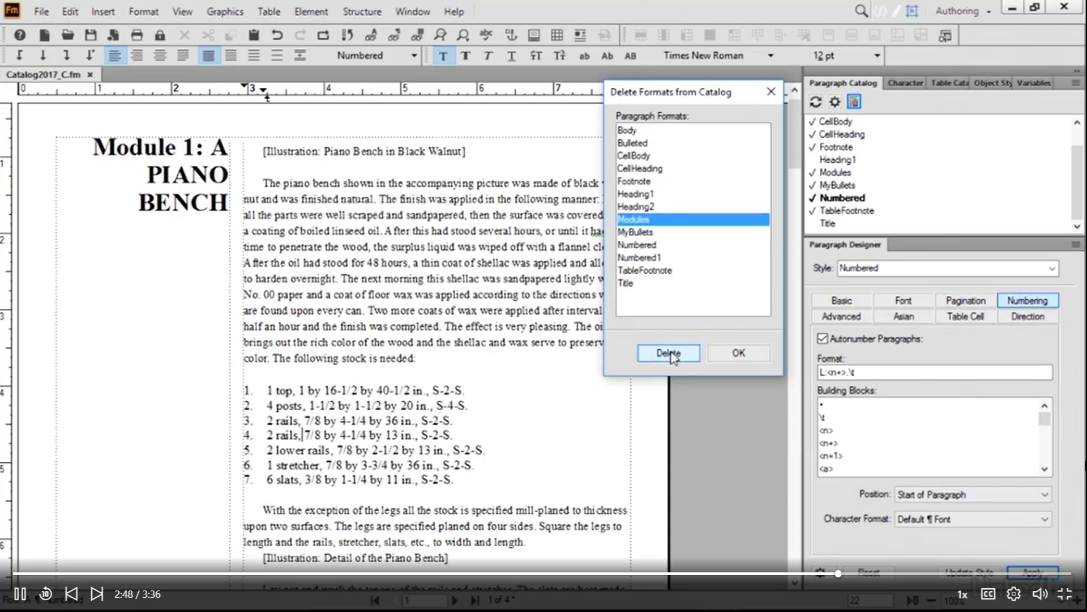
click(643, 208)
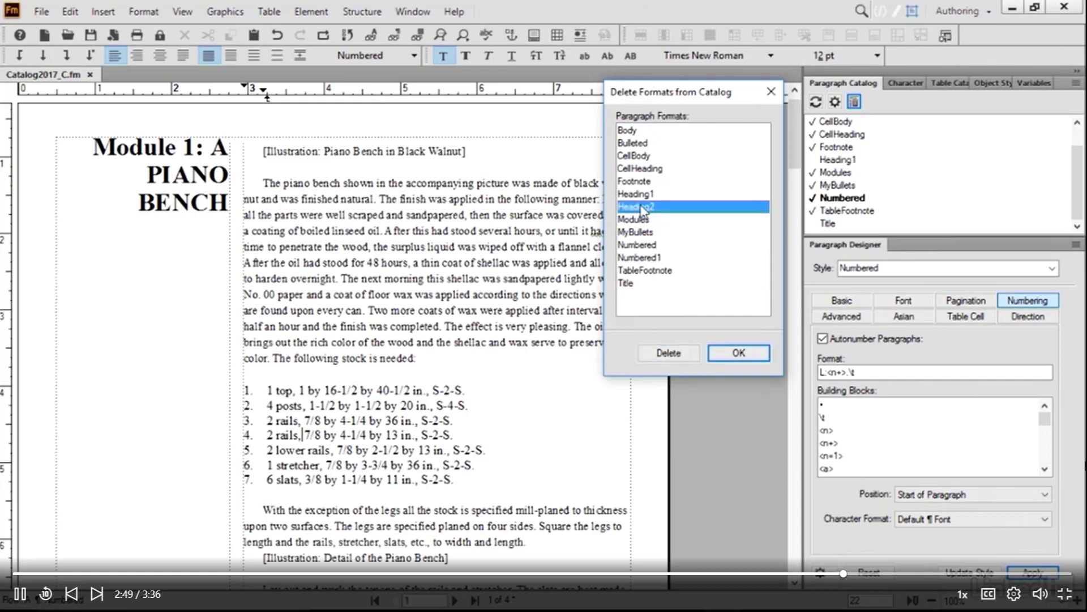
click(670, 353)
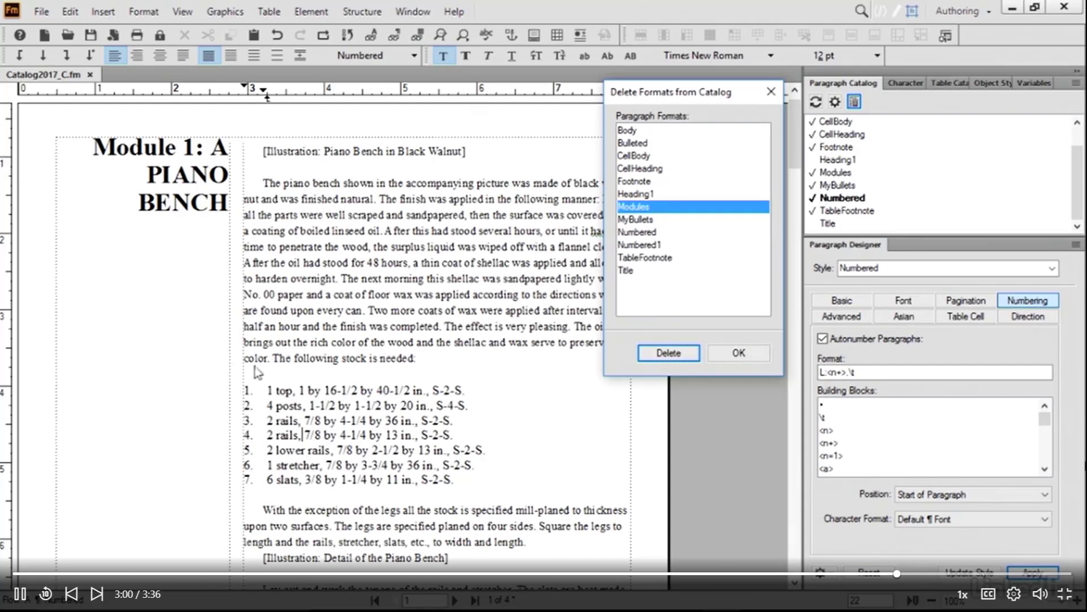
click(739, 352)
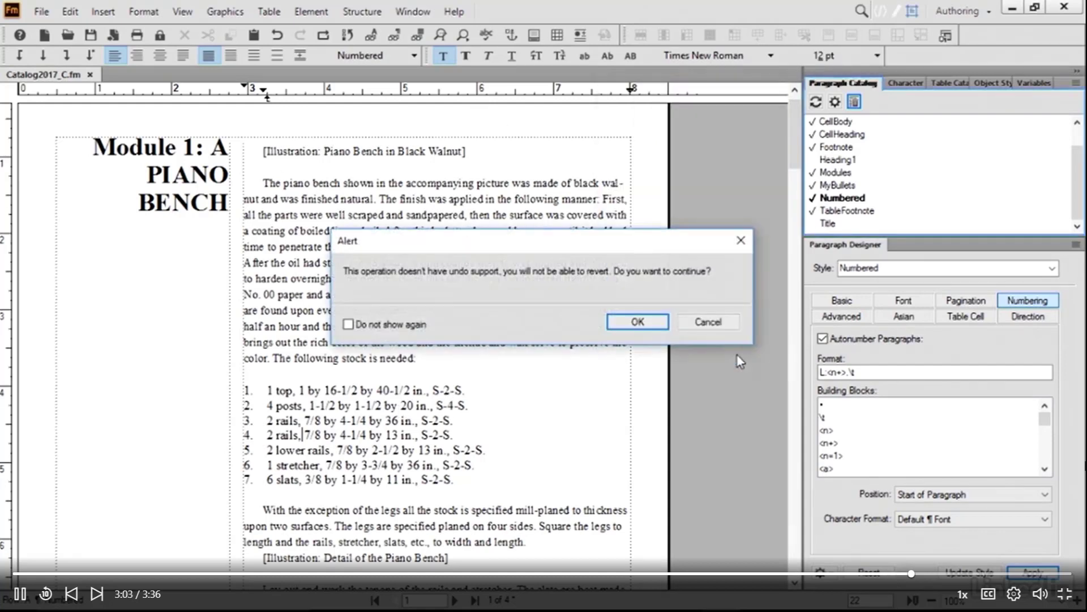
click(639, 322)
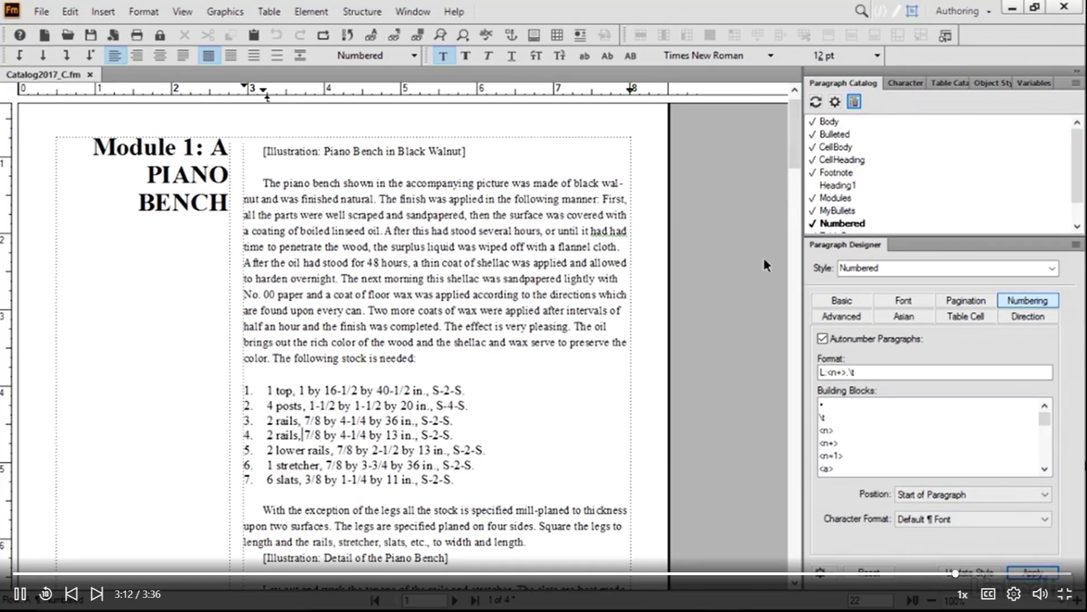
mouse_move(1079, 195)
mouse_down()
mouse_move(1080, 218)
mouse_move(1078, 202)
mouse_up()
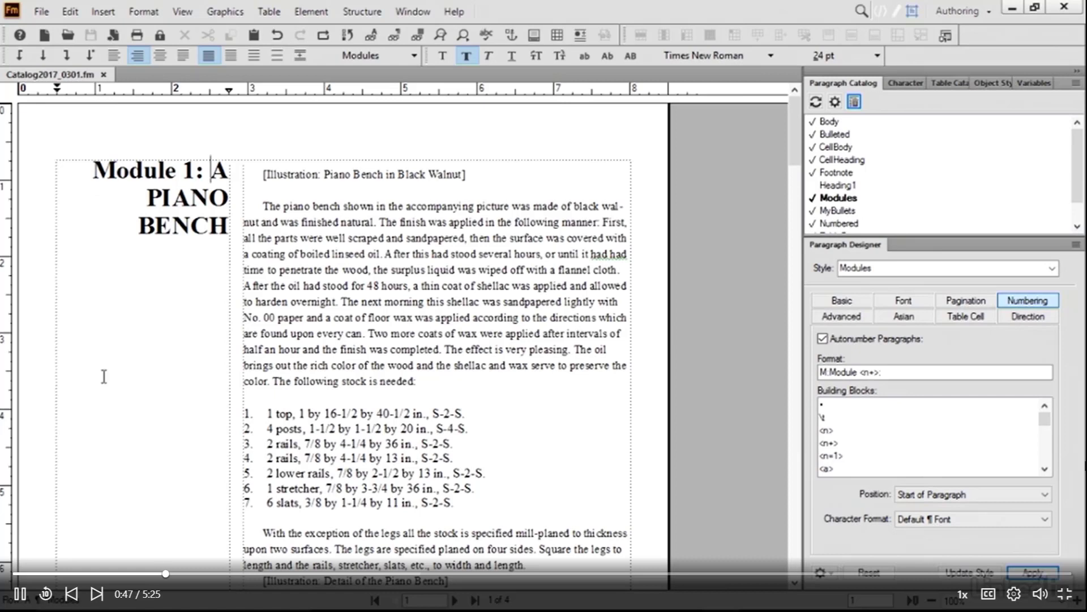
Step: Set the column layout of Catalog2017_0301.fm to 2 columns and update the entire flow
click(143, 11)
mouse_move(165, 126)
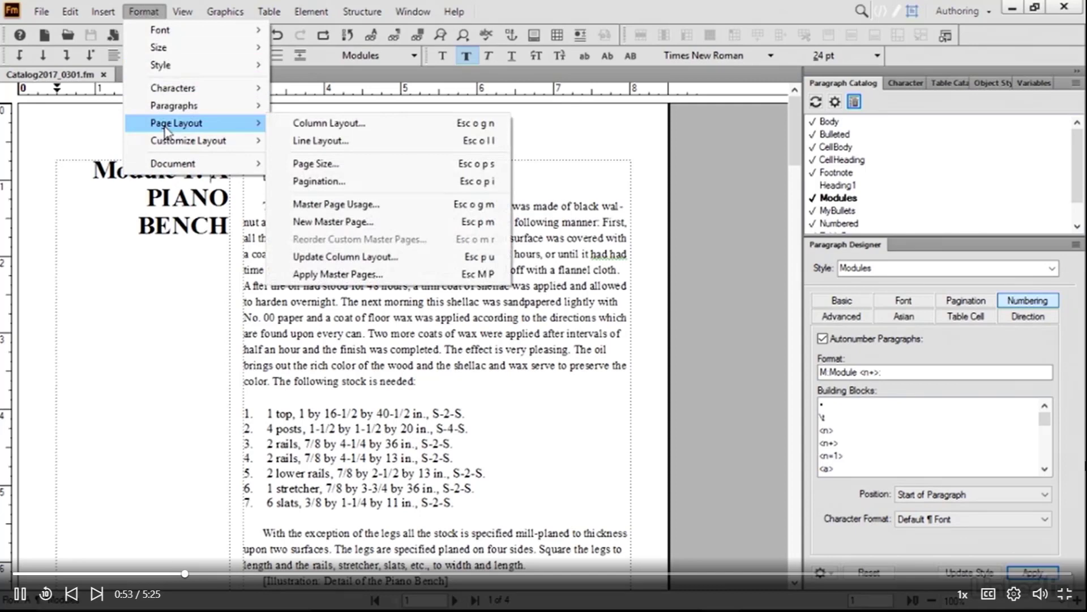
click(357, 129)
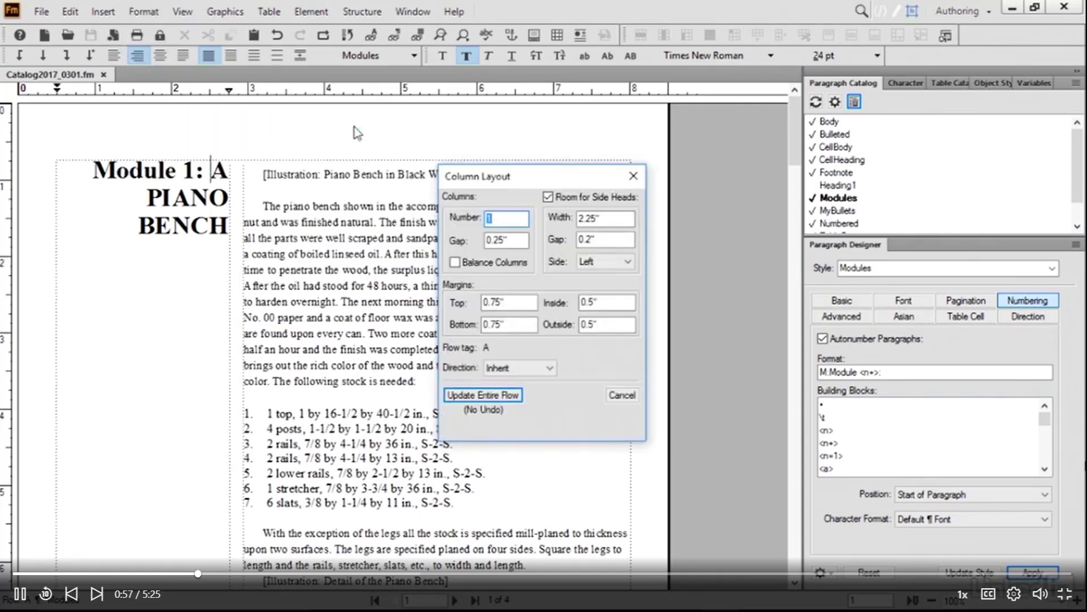
drag(547, 180, 492, 132)
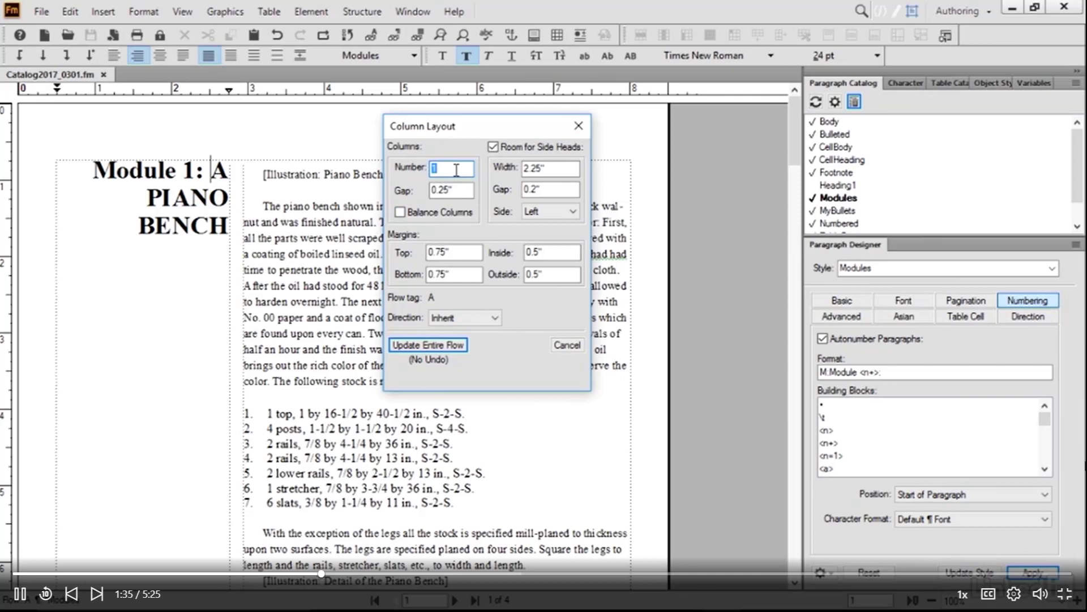
text(2)
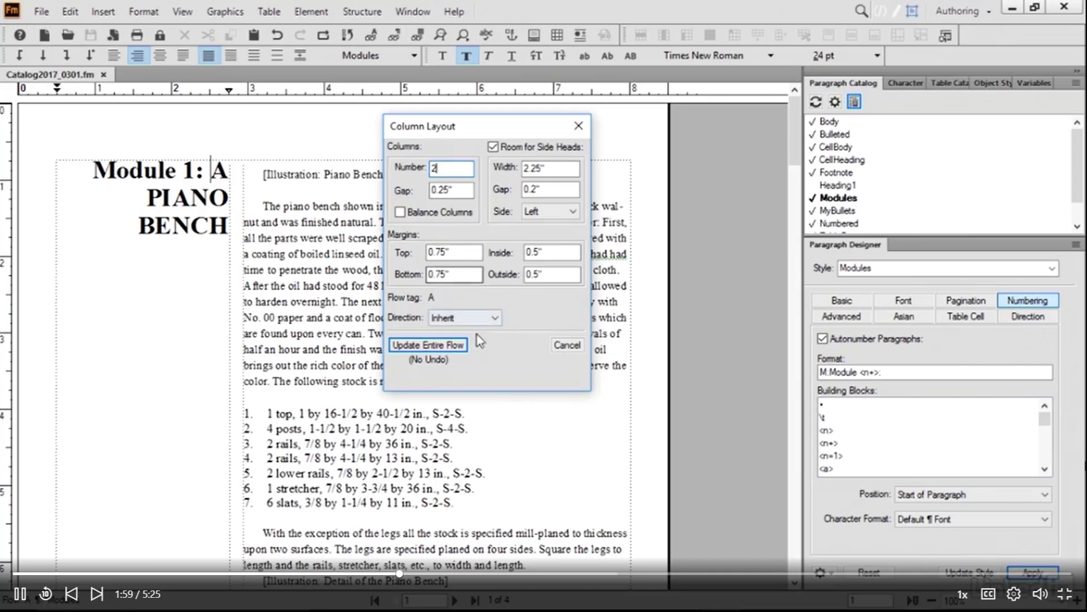
click(419, 347)
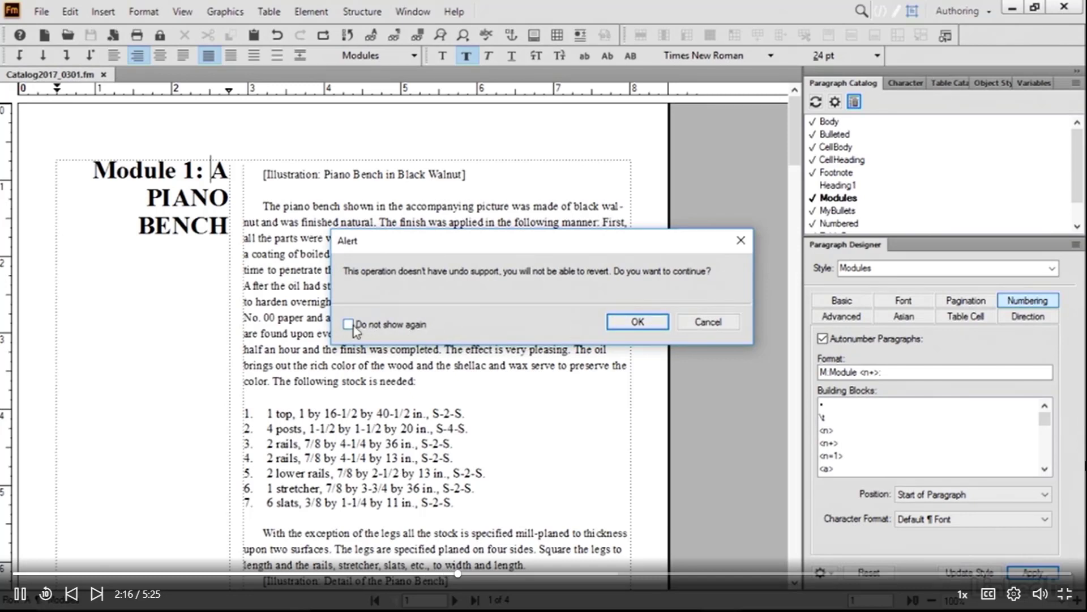
click(637, 323)
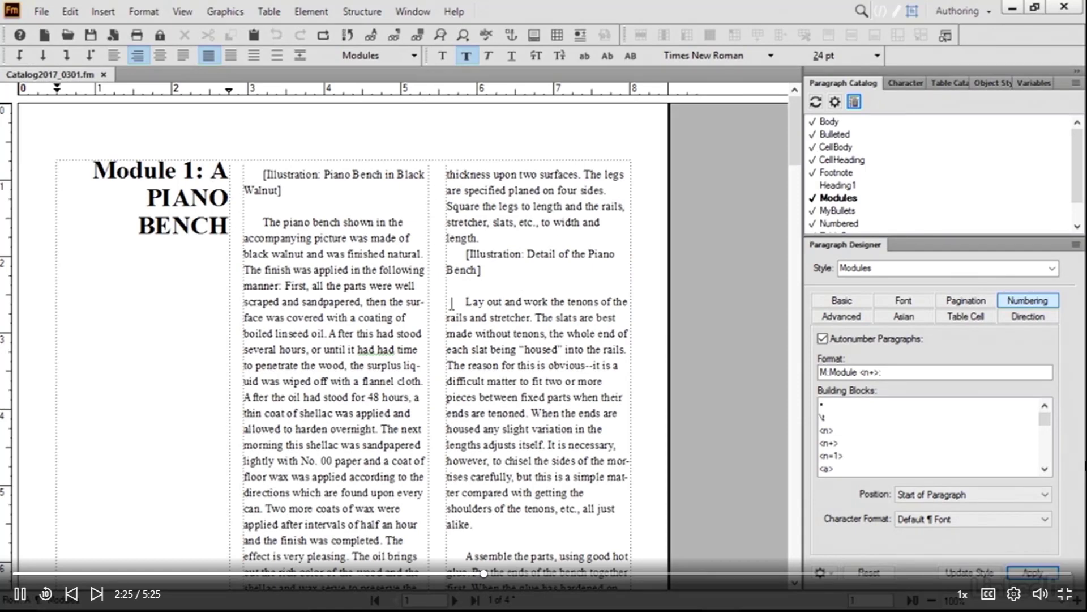
Step: Switch from the body pages to the master pages, inspect the Right master page down to its footer and go to the Left one
mouse_move(795, 156)
mouse_down()
mouse_move(804, 273)
mouse_move(794, 488)
mouse_move(801, 139)
mouse_up()
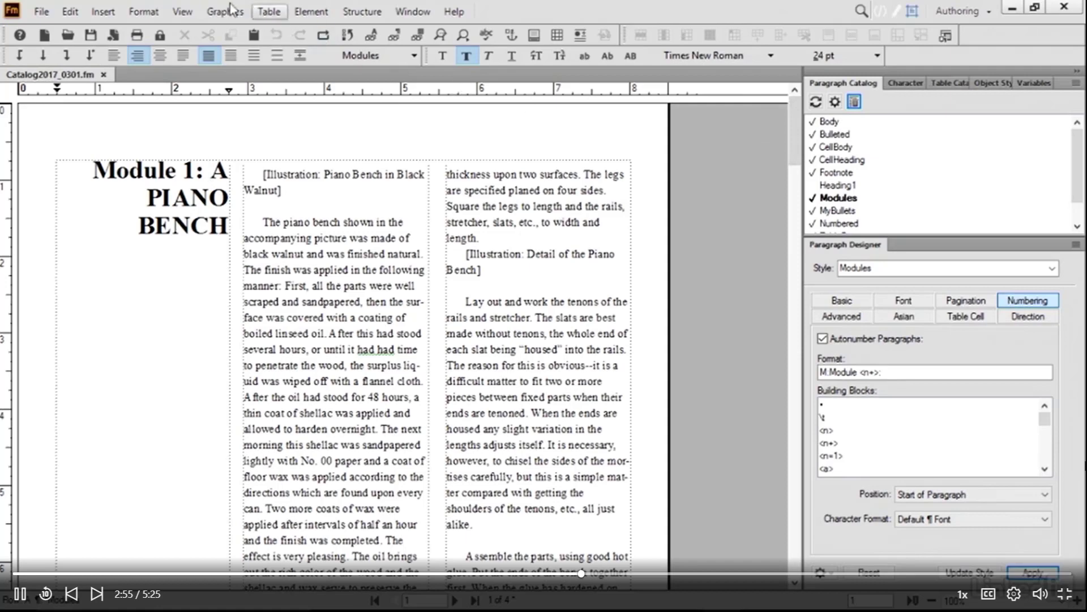
click(183, 13)
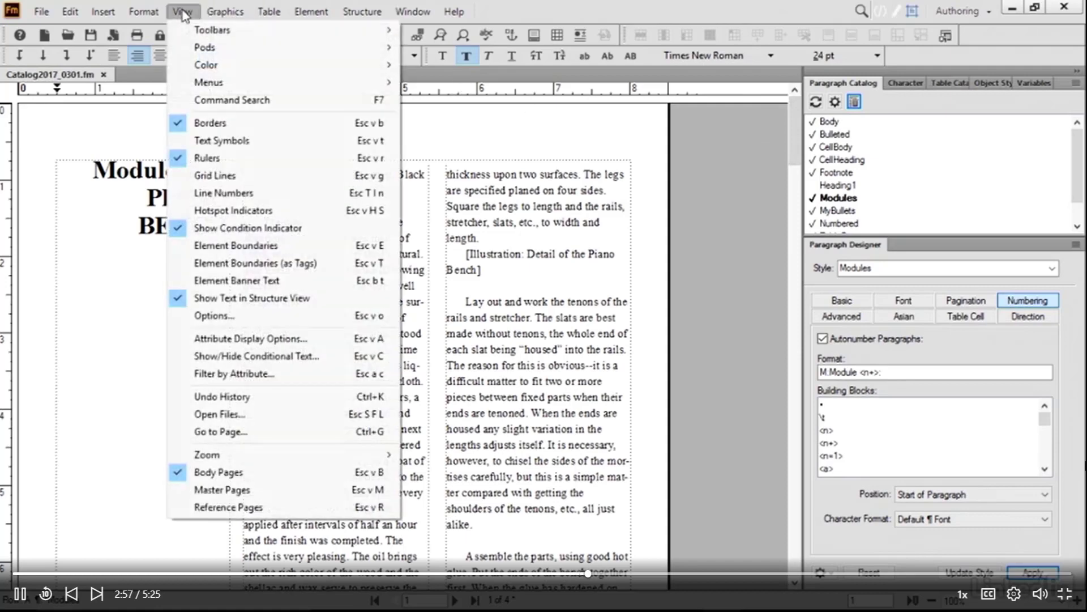
click(217, 489)
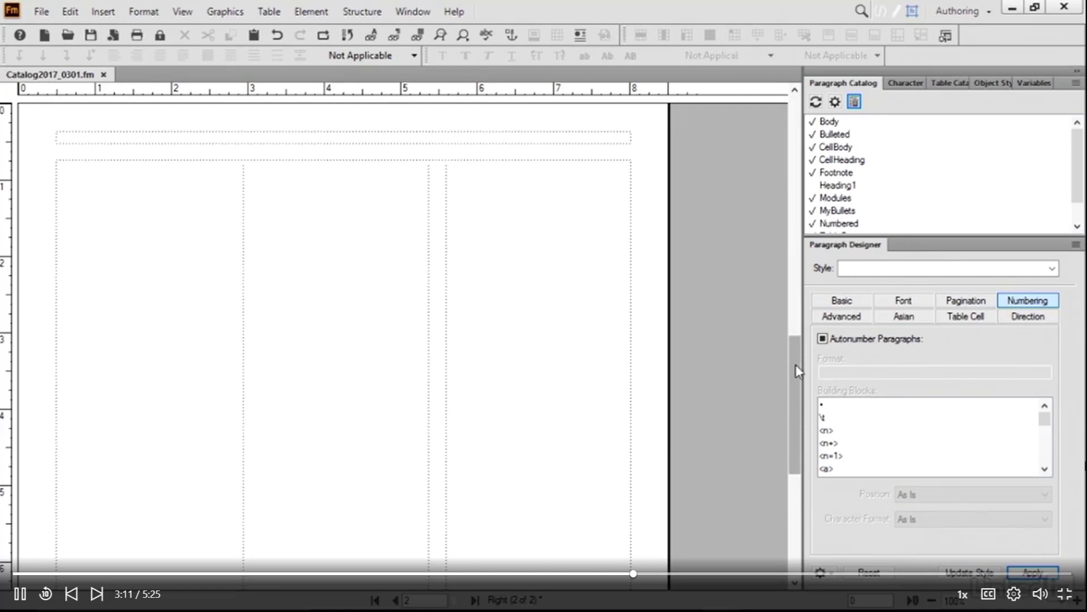
drag(795, 371, 800, 495)
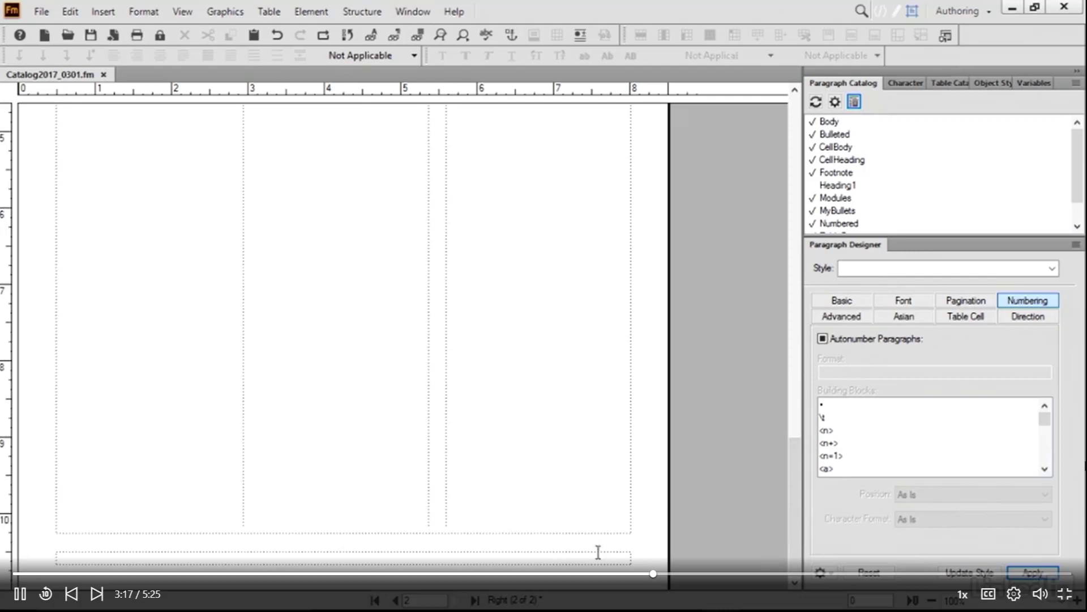
click(397, 599)
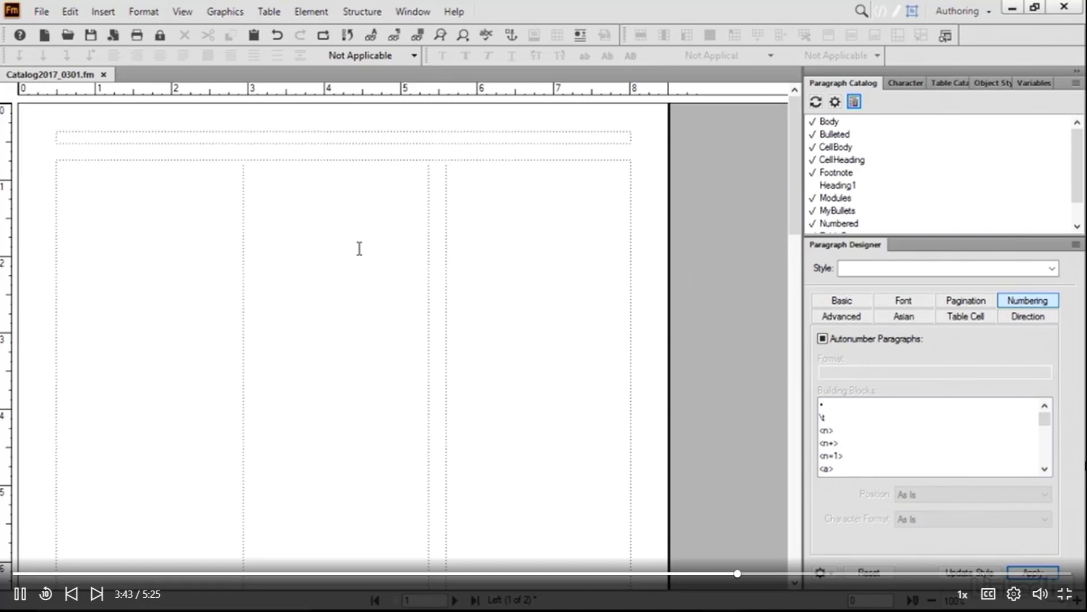
Step: Set the master page column layout to 1 column with a 0.6" outside margin and update the entire flow
click(145, 11)
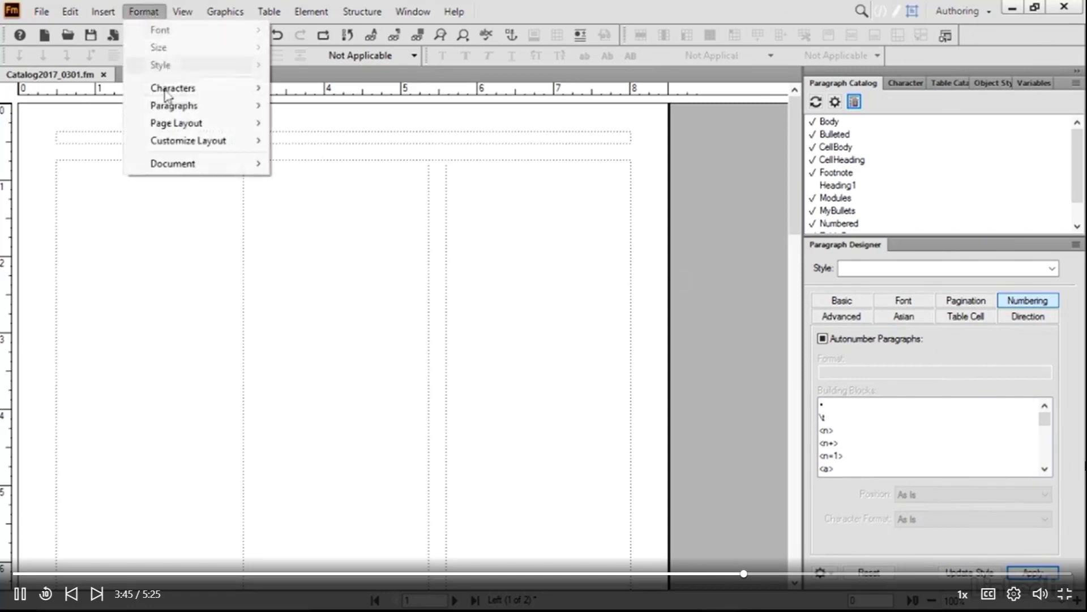
mouse_move(168, 123)
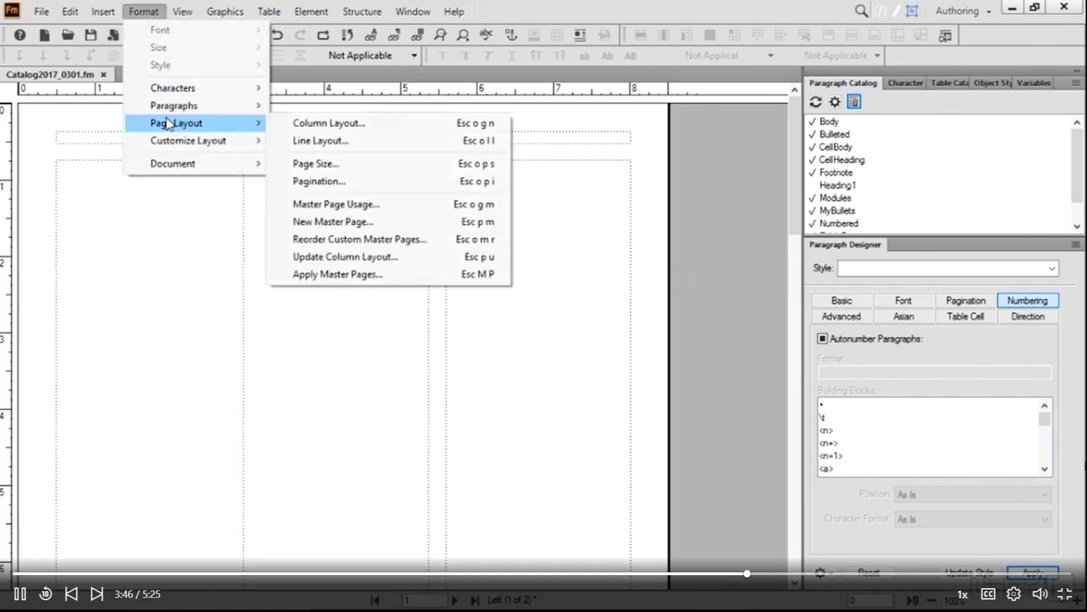
click(355, 124)
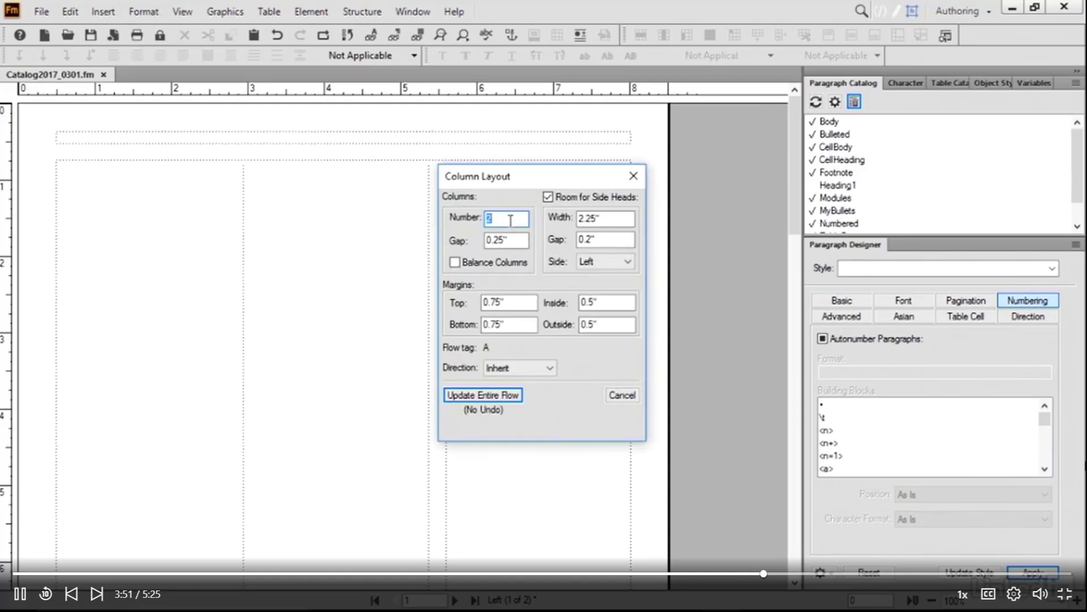
text(1)
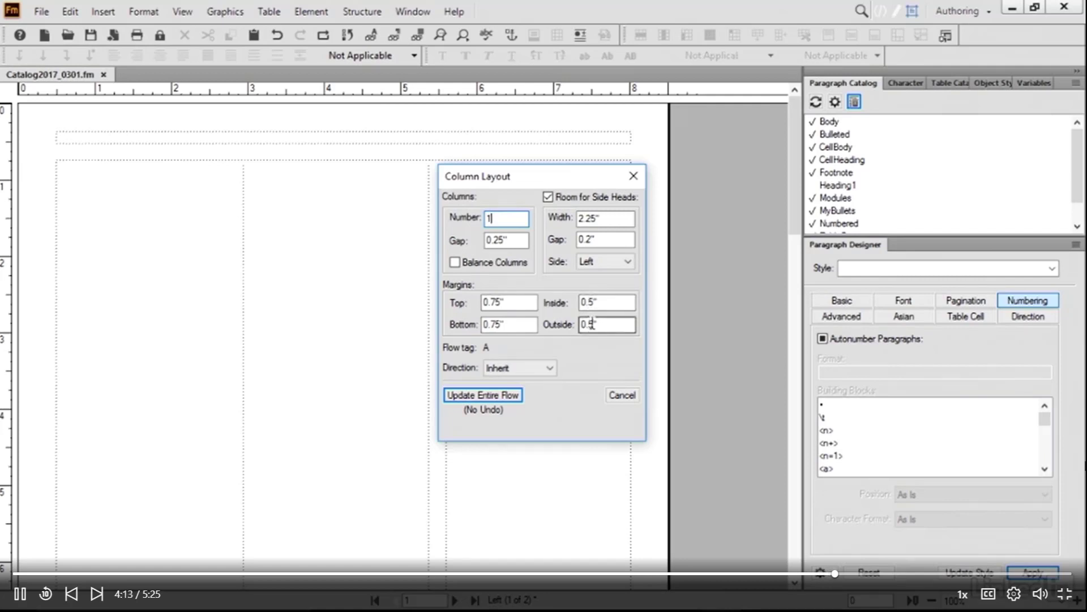
click(612, 324)
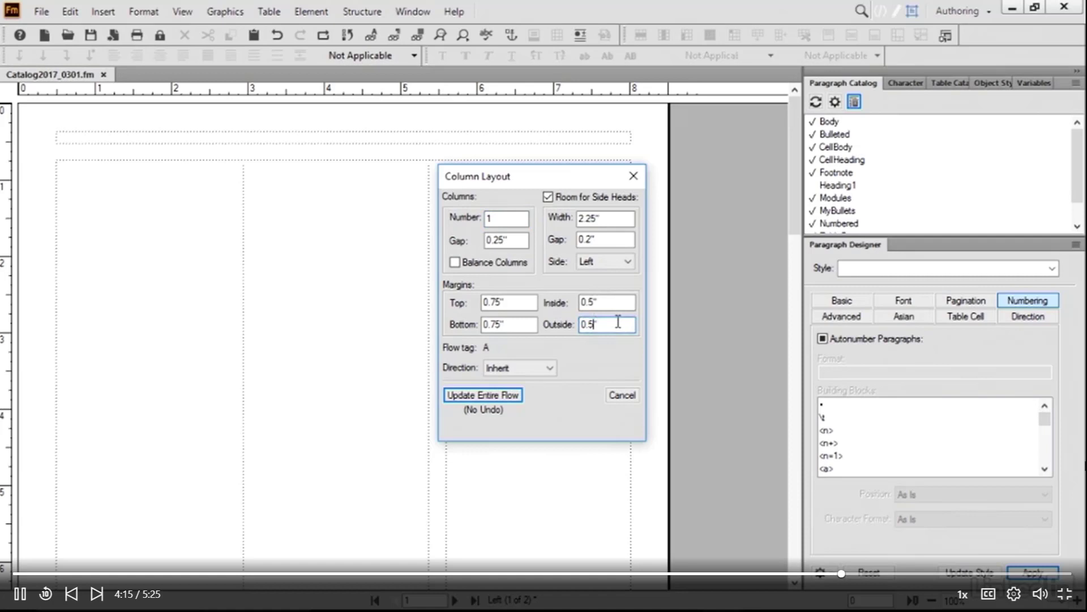
key(BackSpace)
text(6)
click(477, 395)
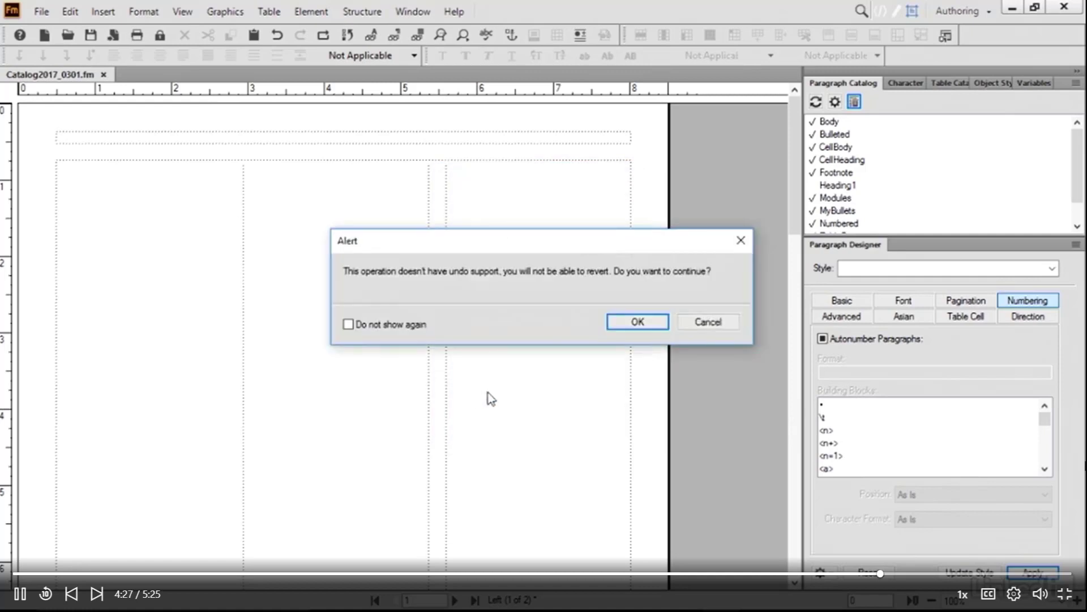
click(630, 319)
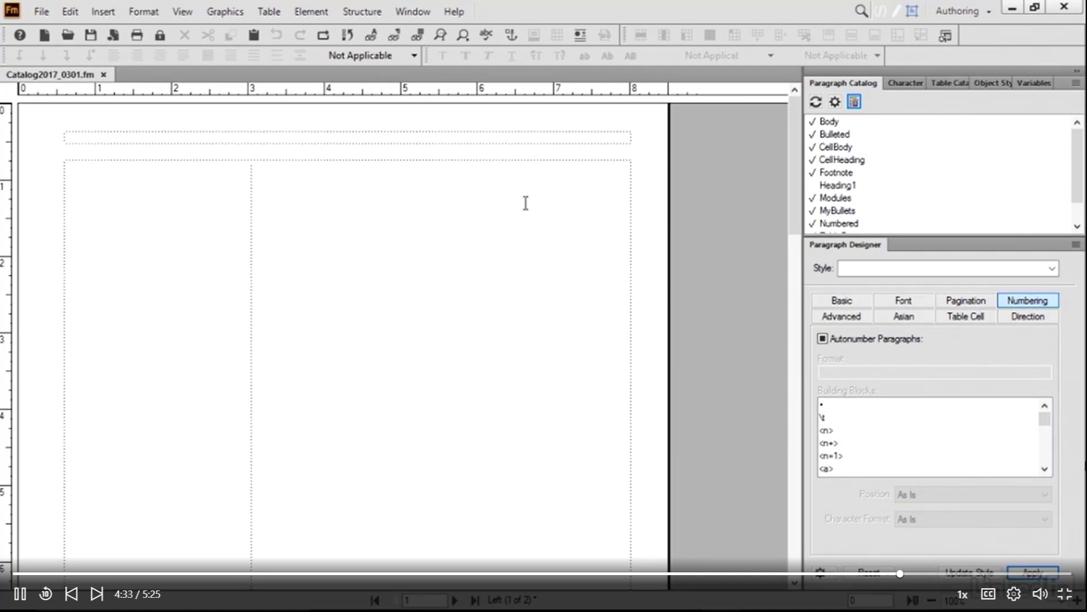
Step: Check the Right master page's margins, then return to the body pages and review the updated layout on page 1
click(455, 599)
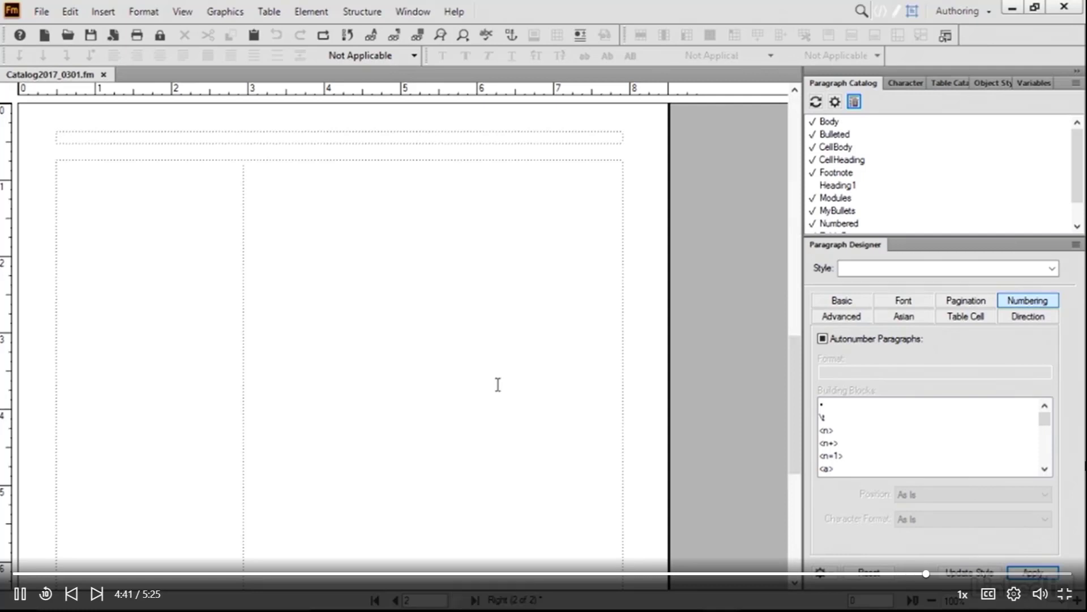
click(182, 12)
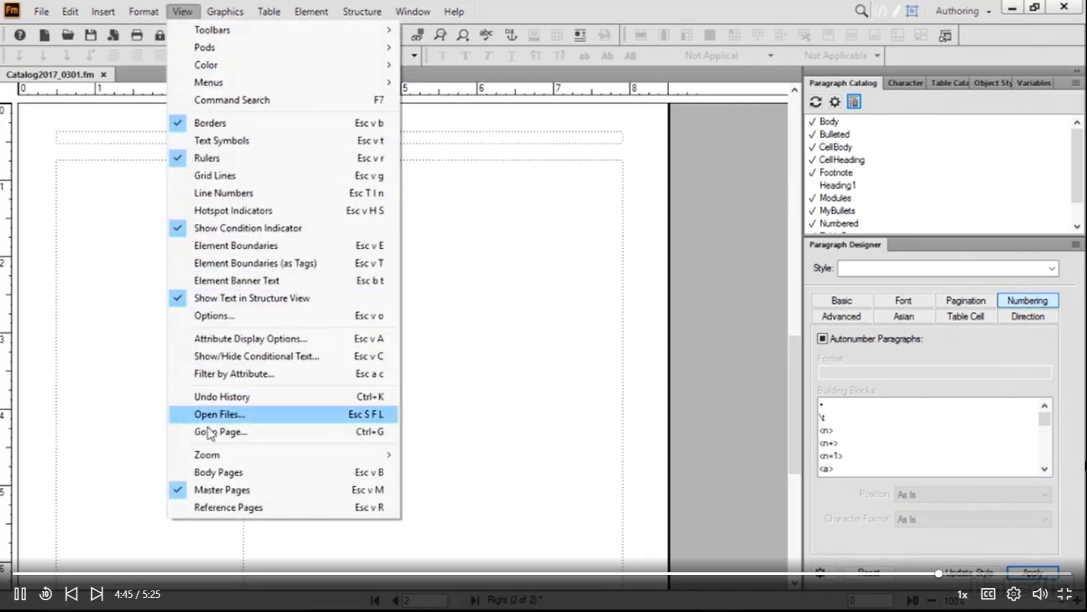
click(218, 473)
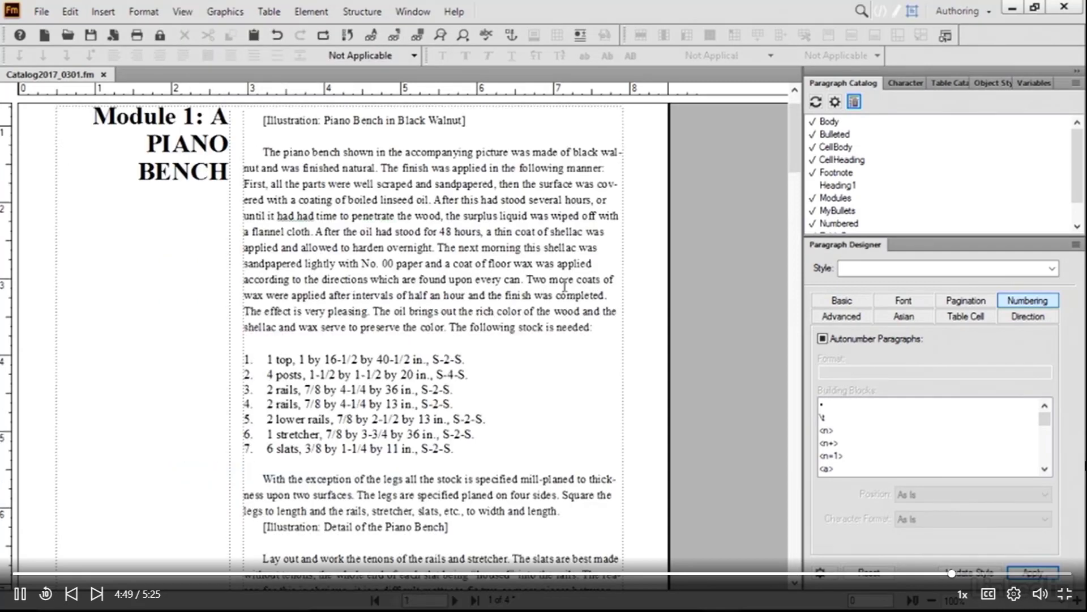
scroll(565, 290, up, 1)
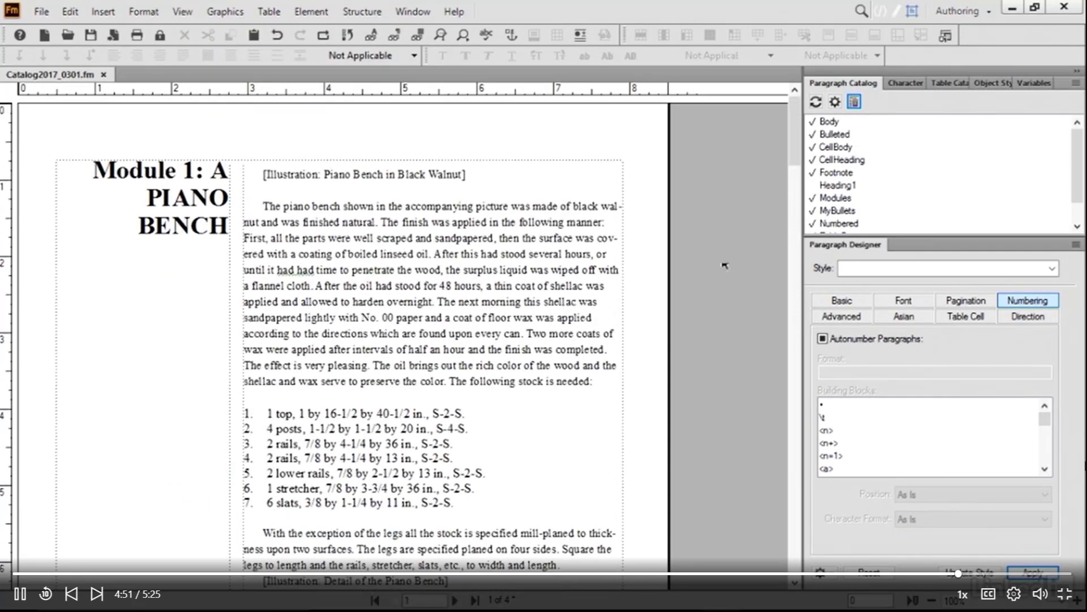
scroll(795, 154, down, 1)
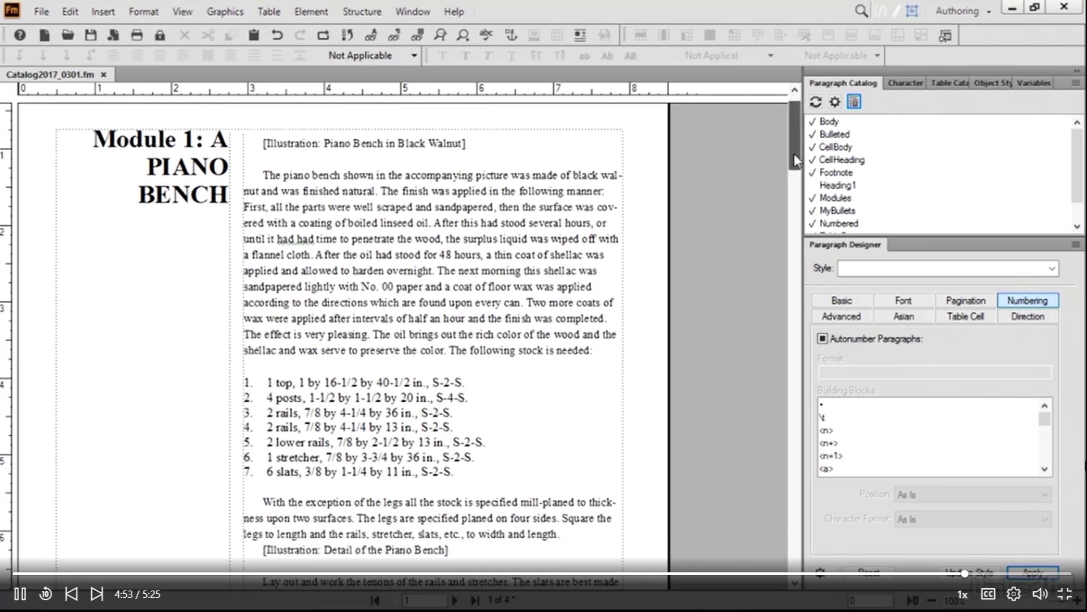
Step: Review the body pages of Catalog2017_0301.fm from page 1 to page 3 and return to the start of the document
drag(795, 163, 798, 282)
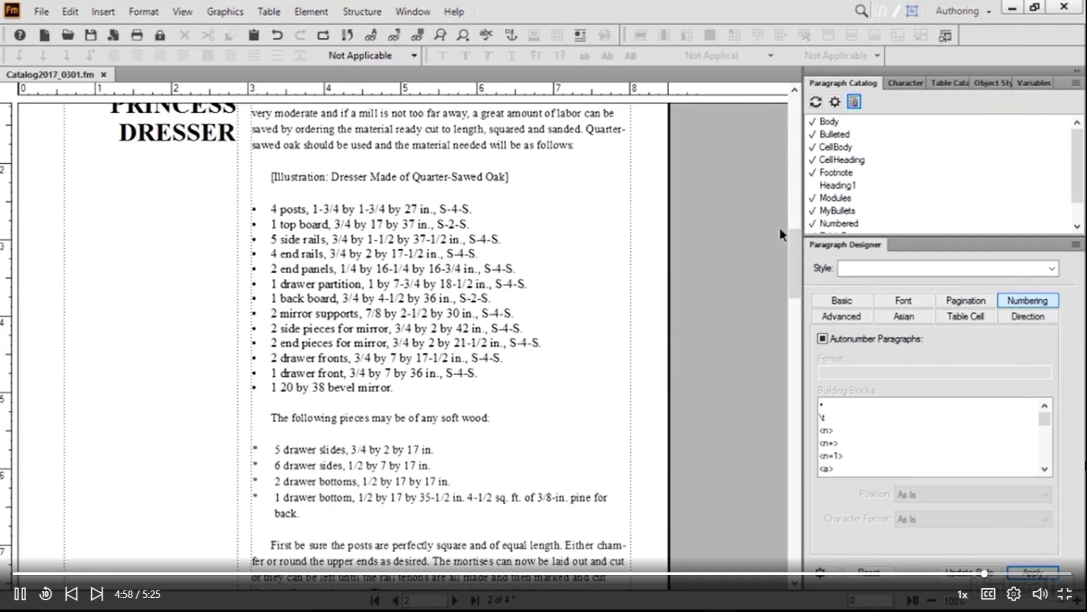
scroll(799, 278, down, 1)
scroll(798, 280, down, 11)
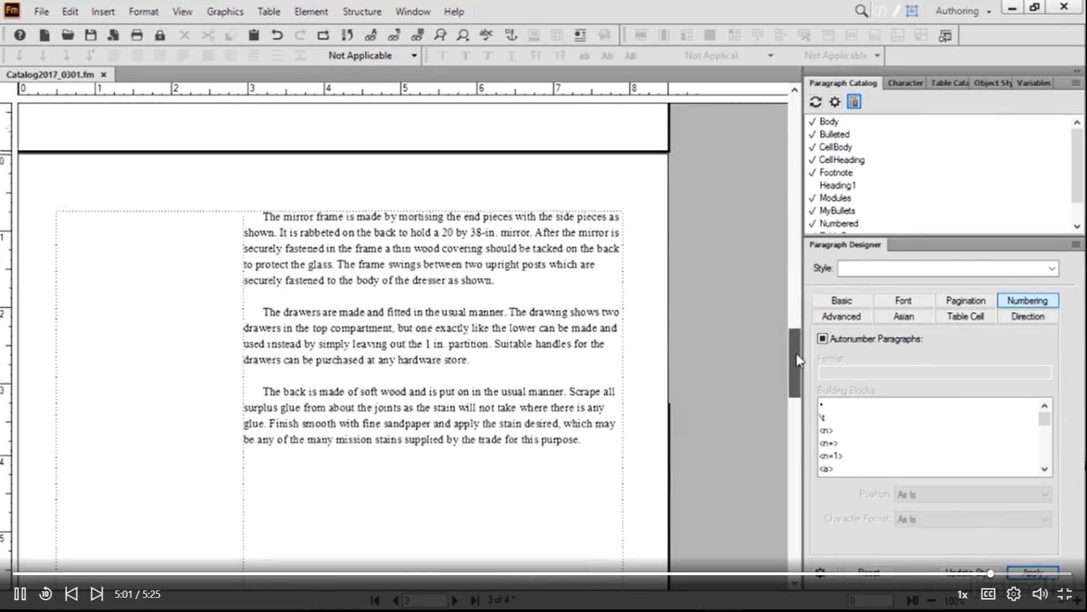
scroll(798, 297, up, 6)
drag(798, 297, 791, 114)
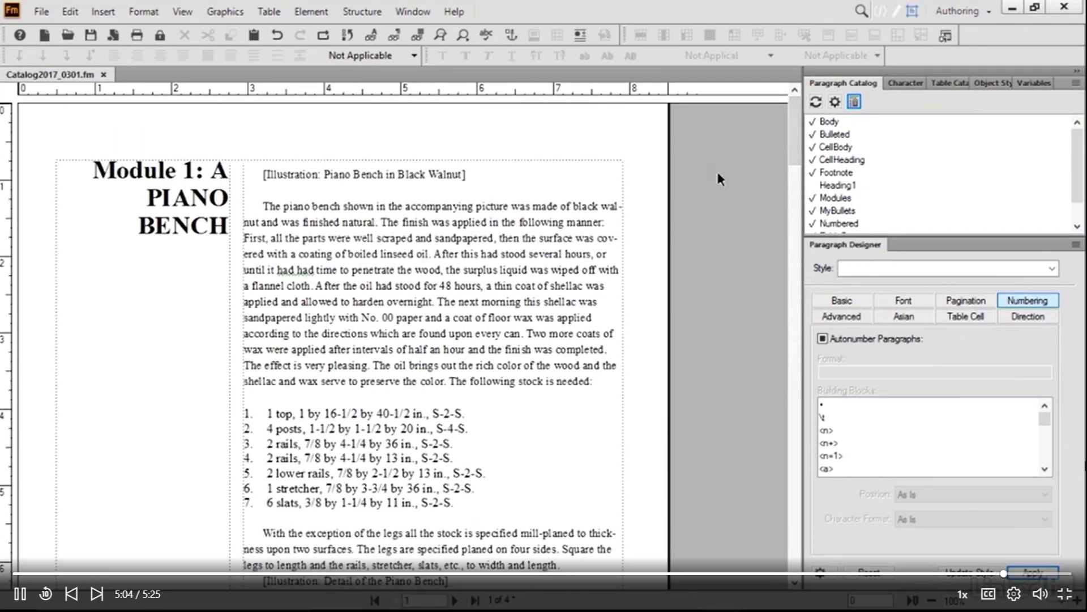
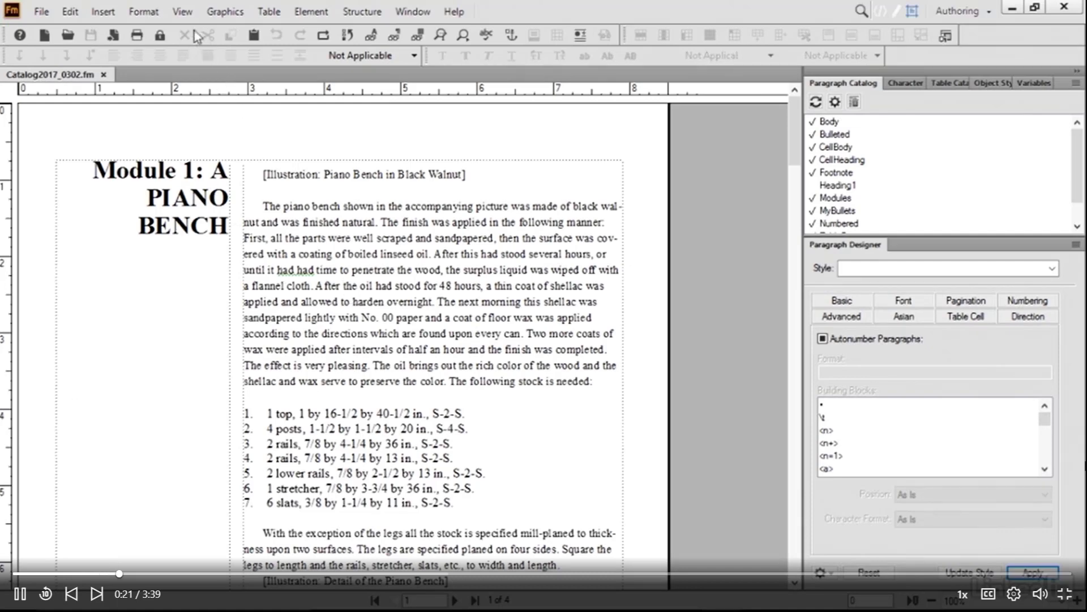
Step: Show the Left master page of Catalog2017_0302.fm and check the paragraph styles of its header and main text frames
click(182, 12)
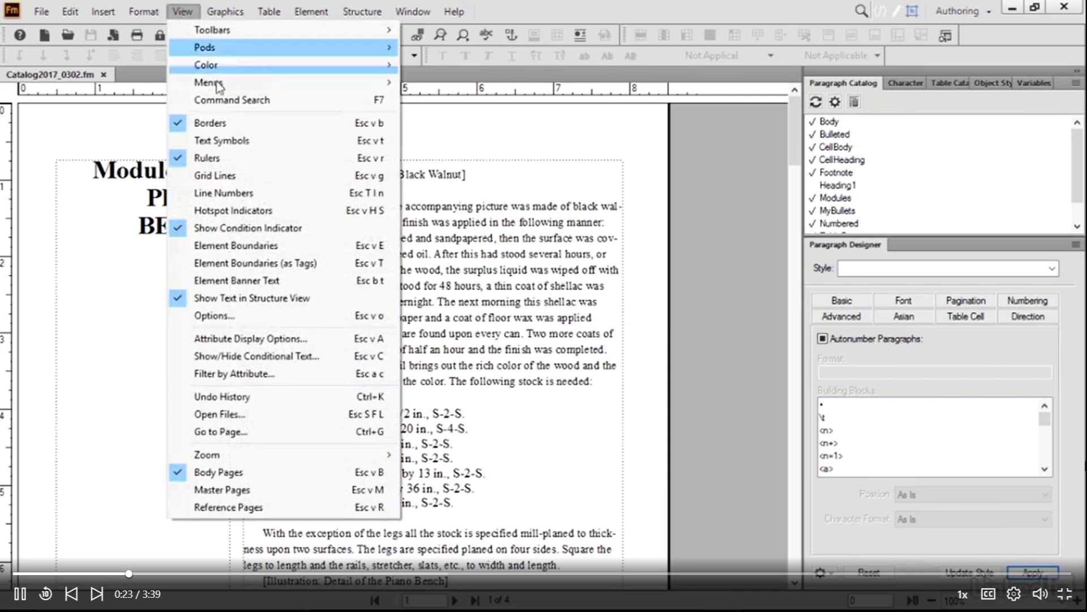
click(253, 490)
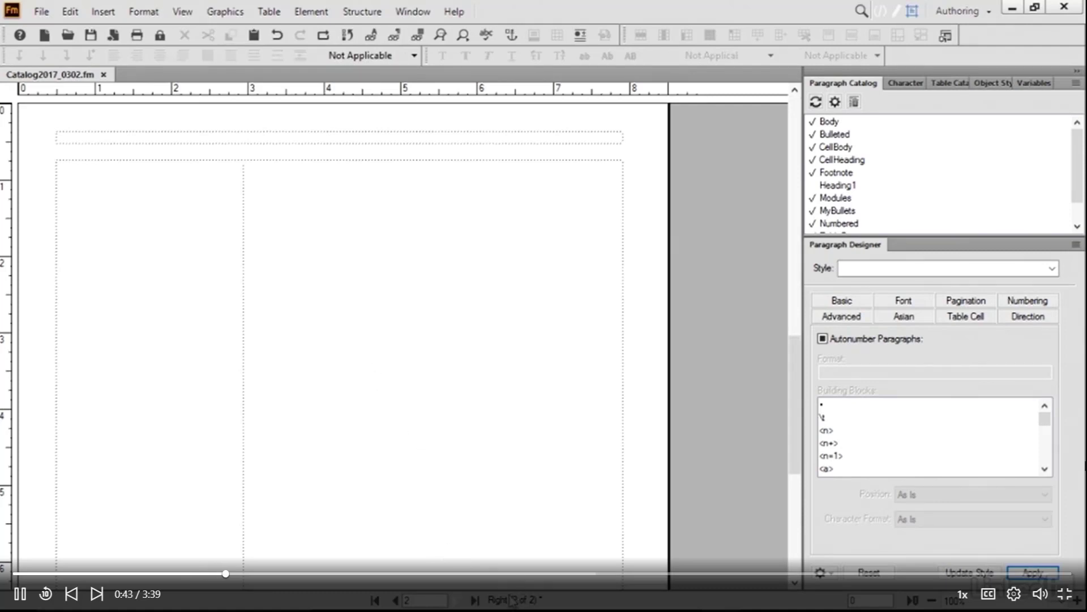
click(397, 601)
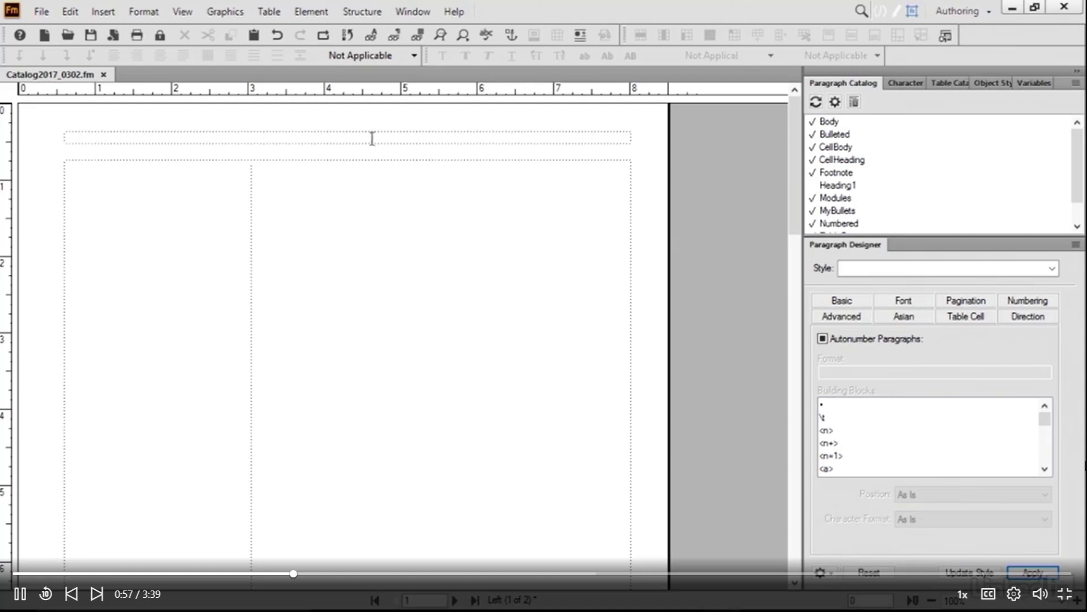
click(166, 137)
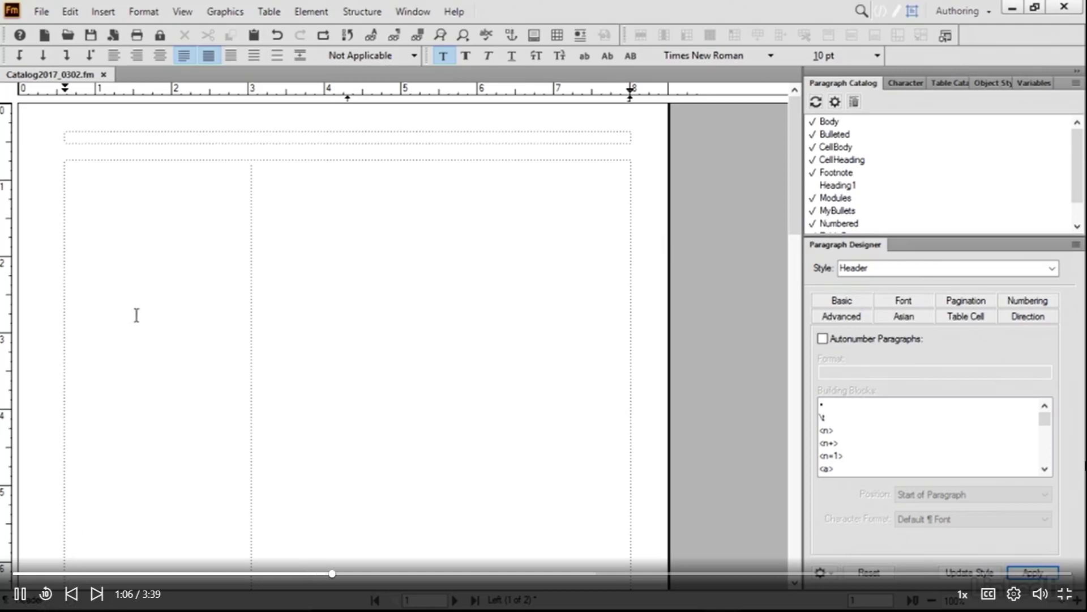
click(130, 228)
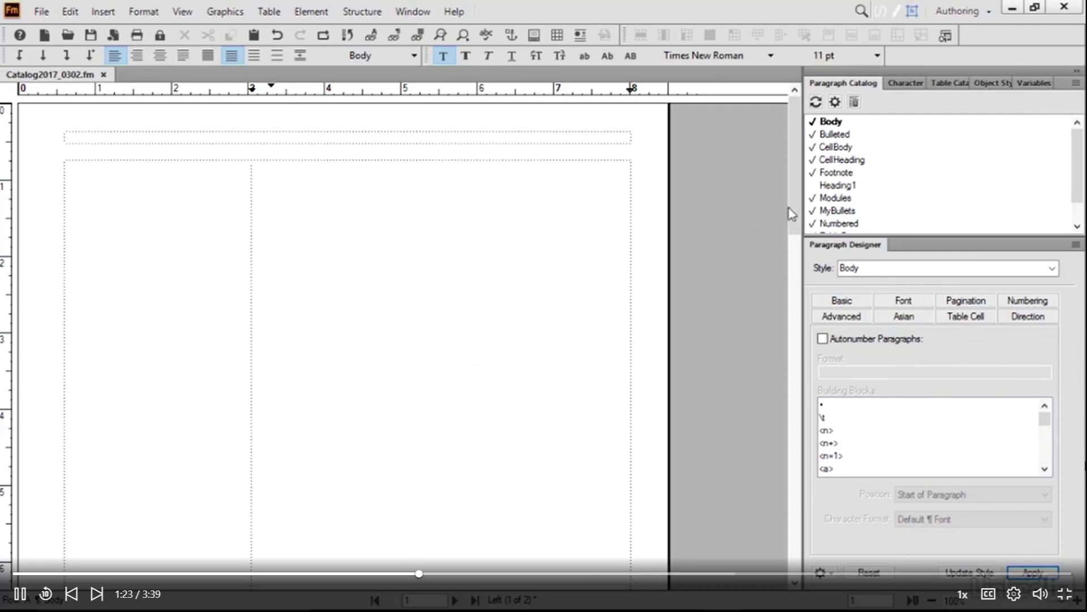
Step: Check the paragraph styles of the Left master page's footer frame and the Right master page's main text frame
drag(790, 207, 790, 327)
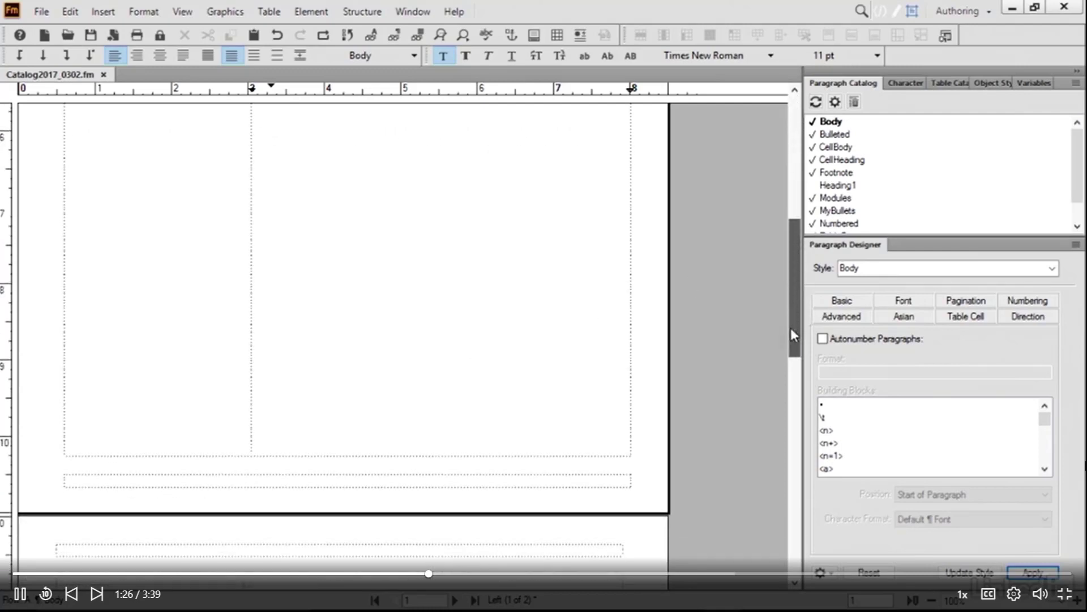
click(201, 476)
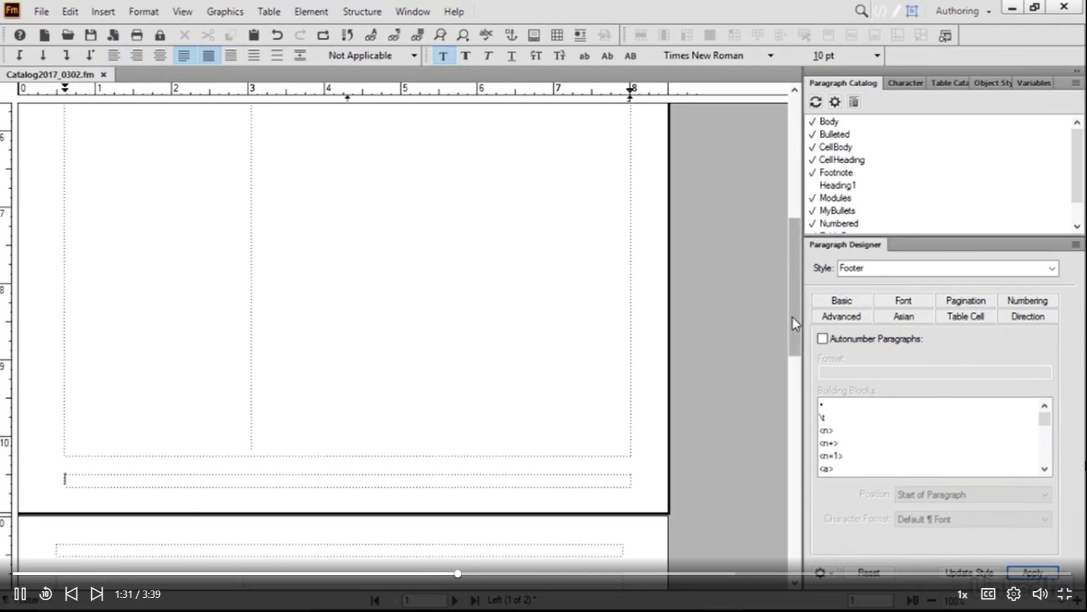
drag(792, 317, 796, 430)
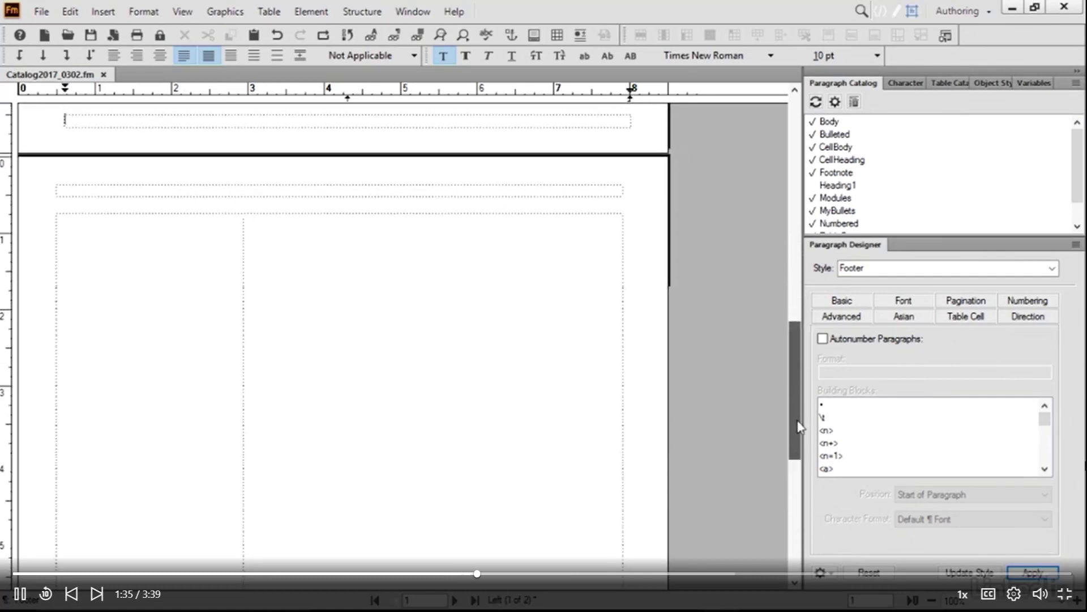
click(293, 245)
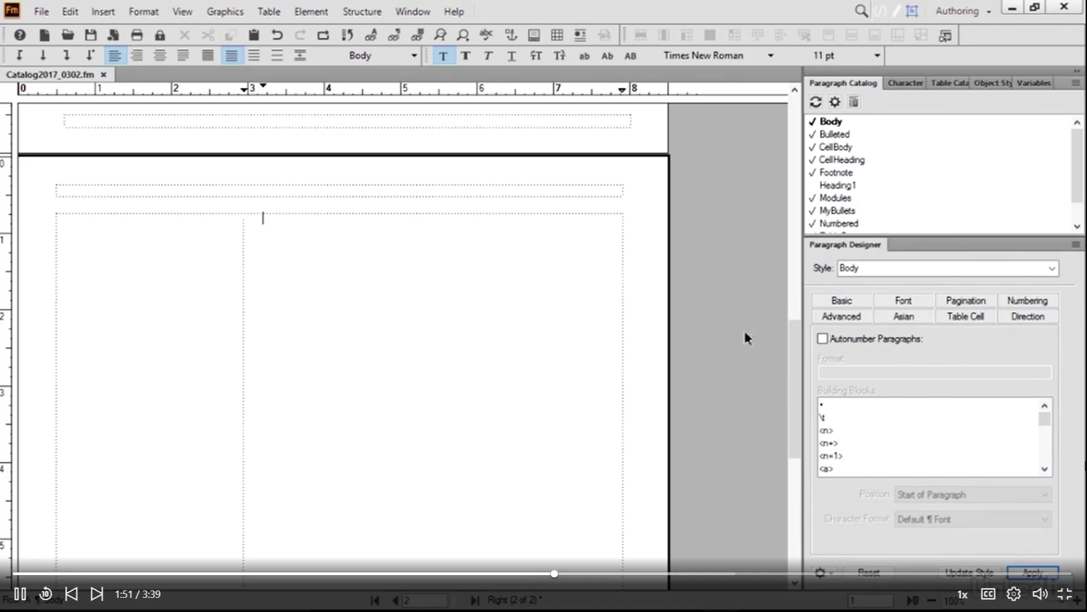
Step: Enter "Catalog 2017" in the footer frame of the Left master page
drag(791, 352, 800, 252)
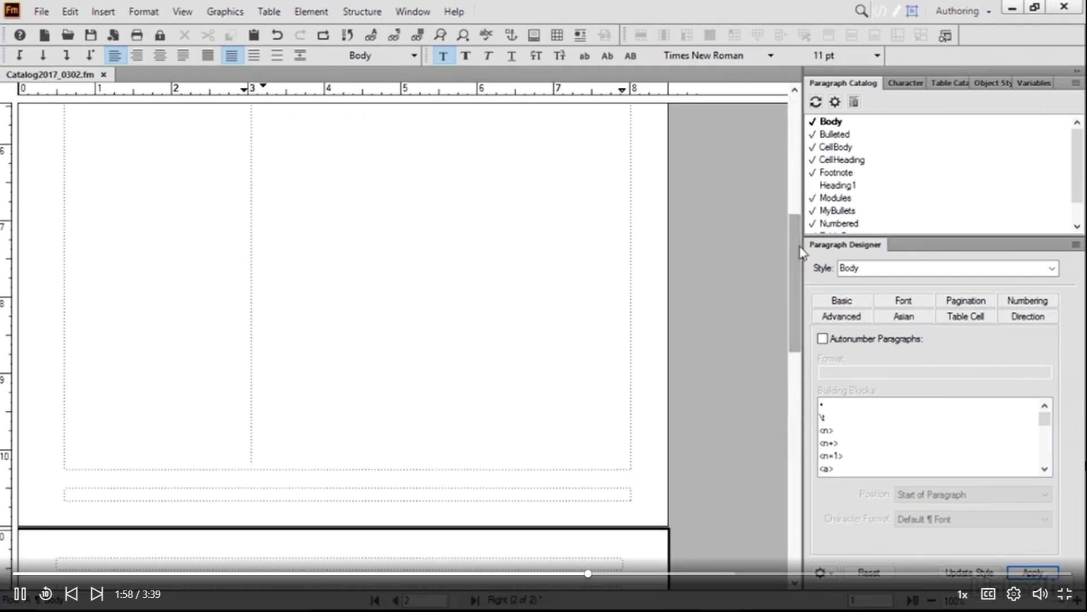
click(177, 493)
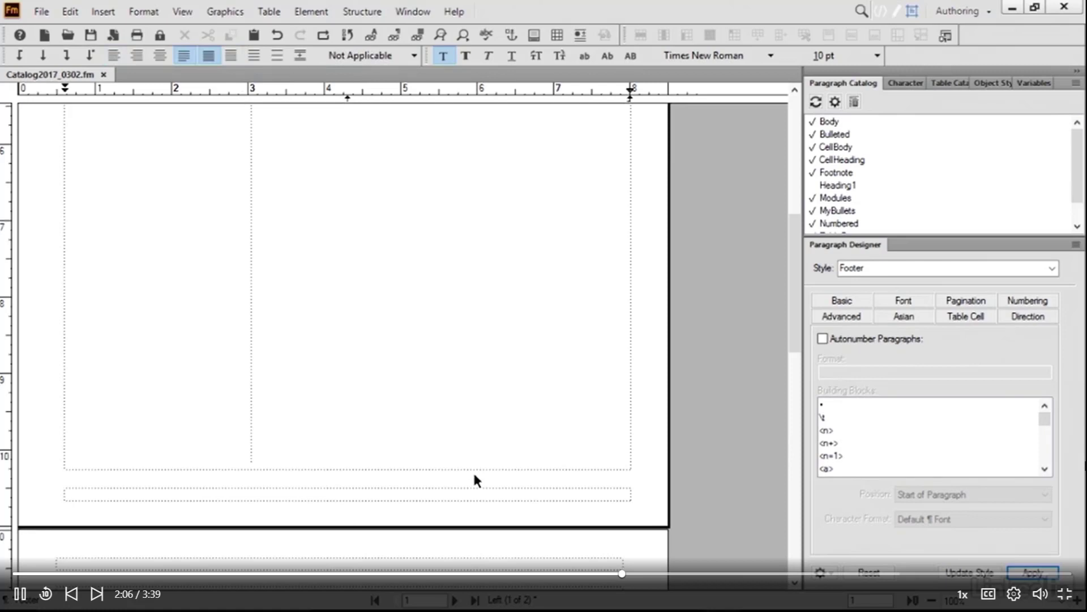
text(Catalog 2017)
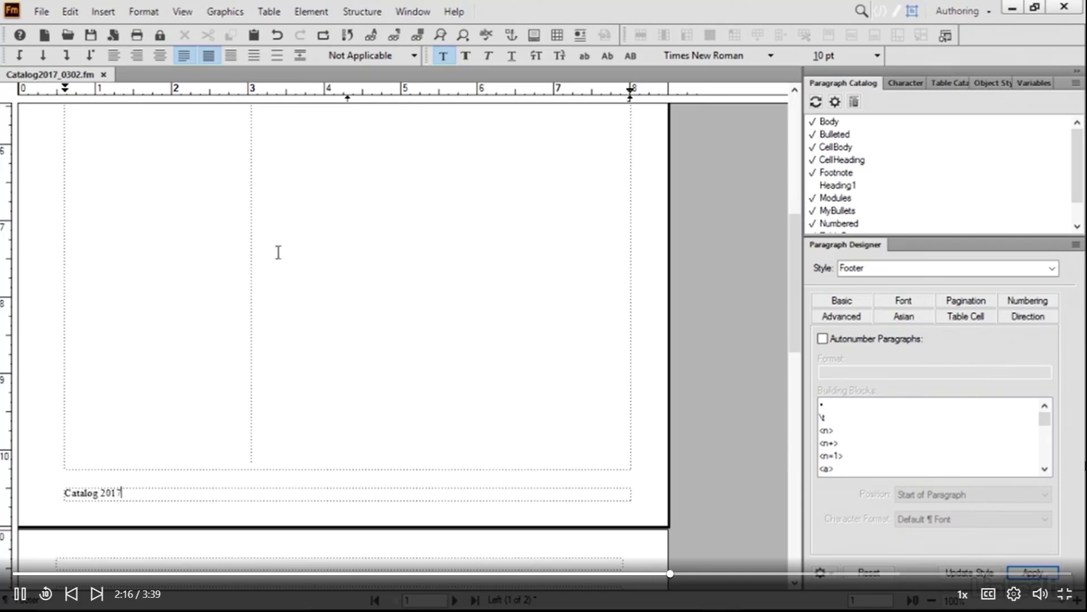
Step: Return to the body pages, check the footer on page 2 and go back to page 1
click(183, 12)
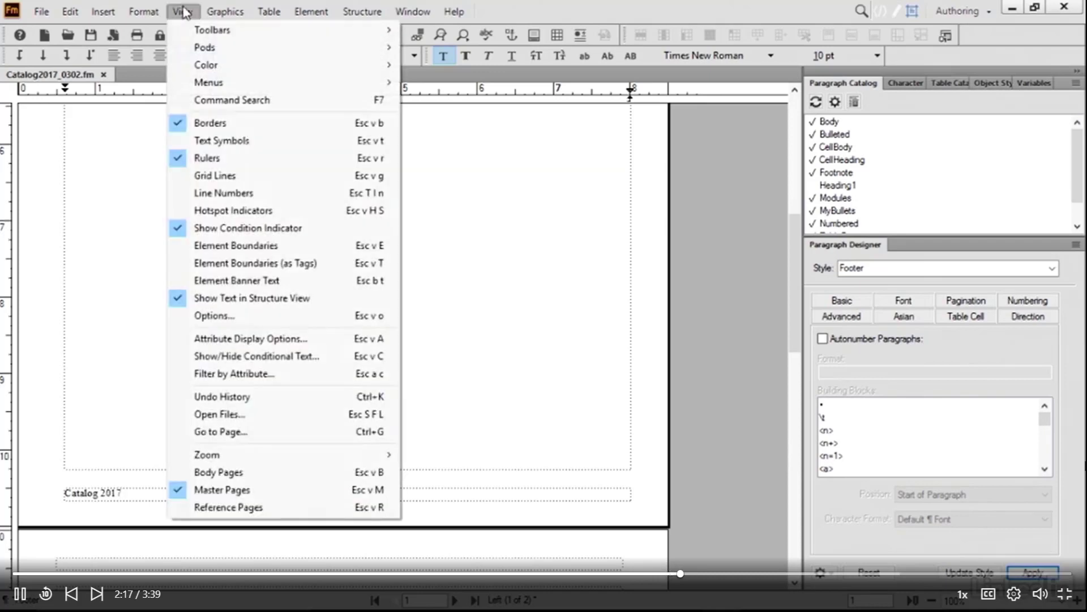
click(237, 472)
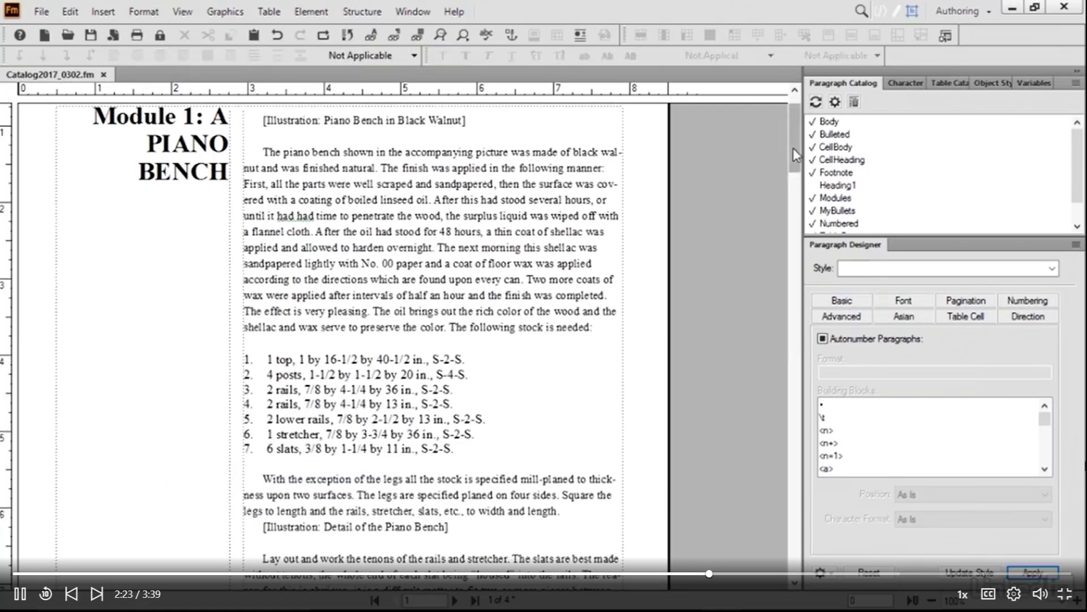
drag(796, 155, 800, 327)
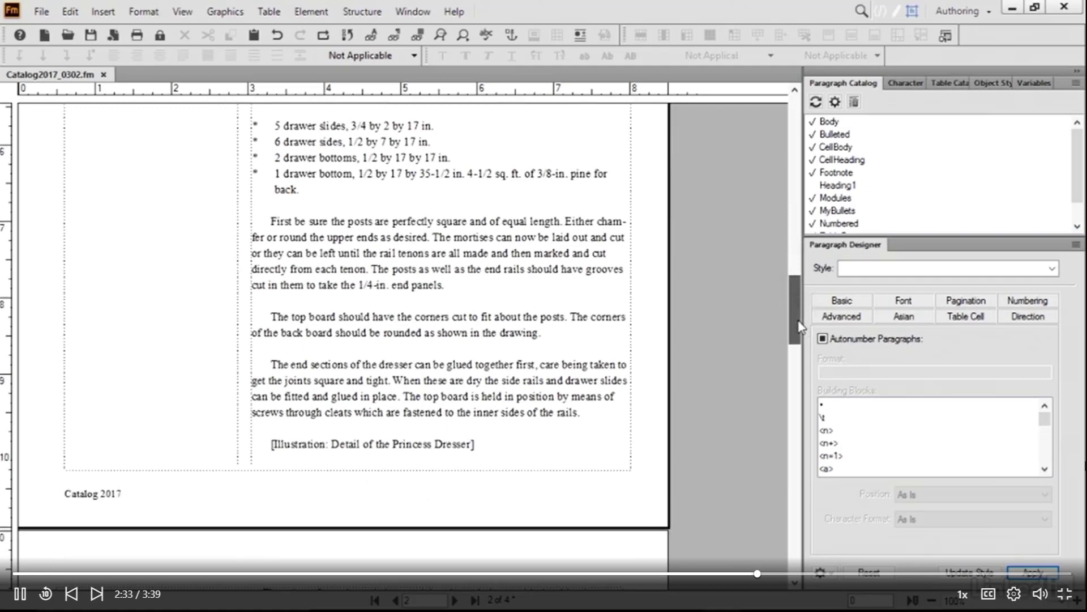
drag(800, 327, 794, 116)
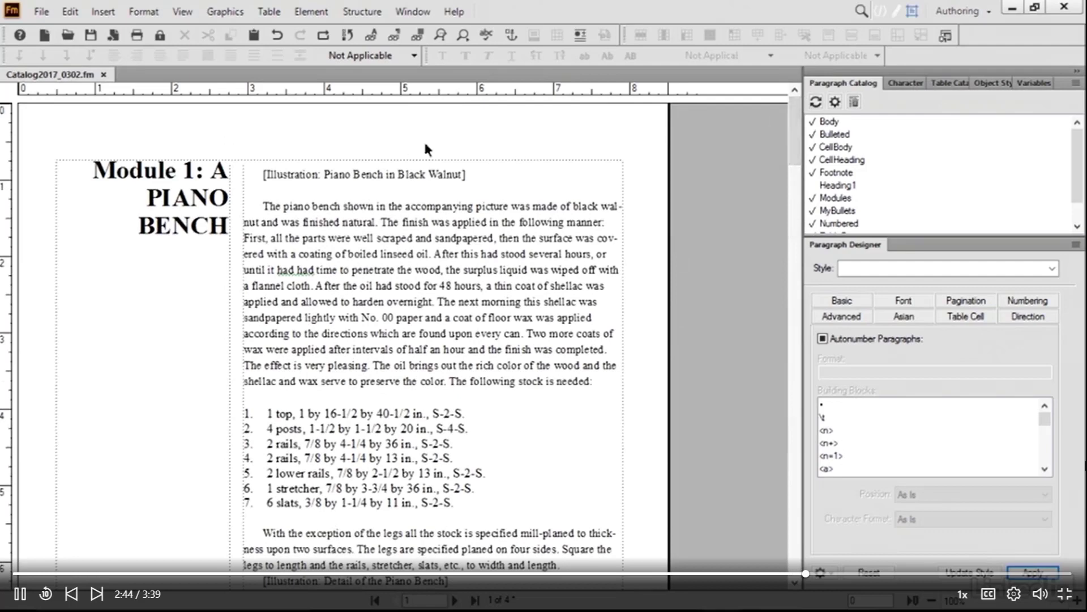
Step: Switch to the master pages and enter "Catalog 2017" in the footer frame of the Right one
click(182, 12)
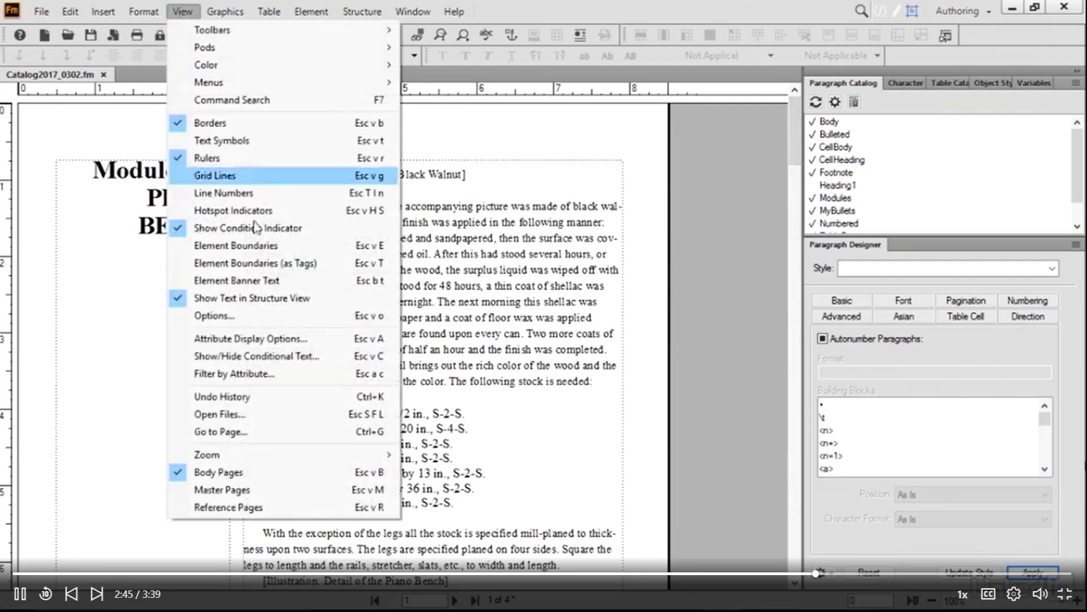
click(252, 488)
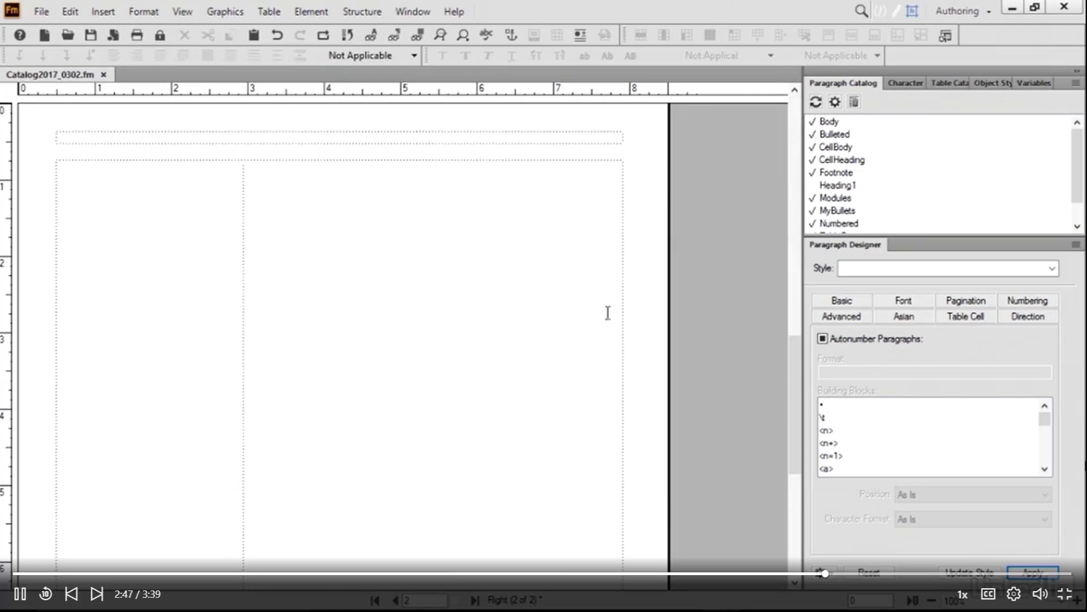
drag(791, 371, 793, 495)
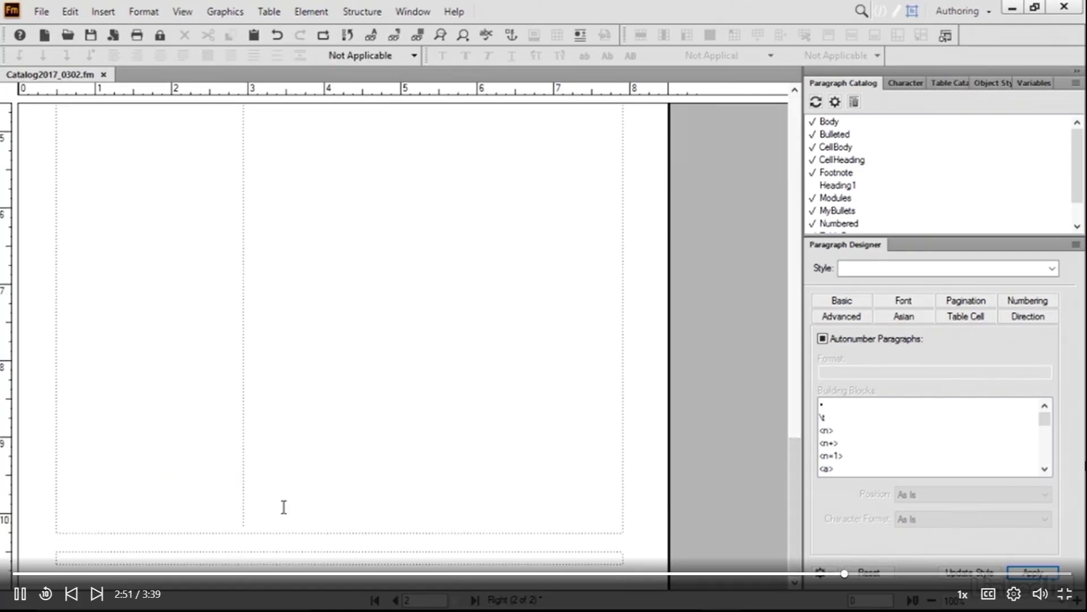
click(171, 558)
text(C)
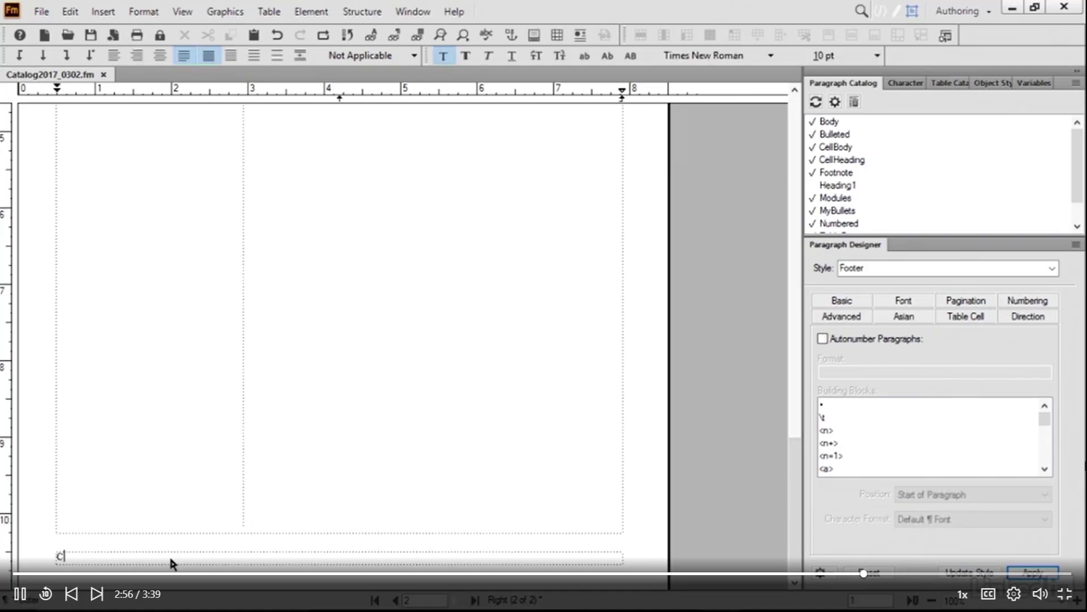
text(atalog 2017)
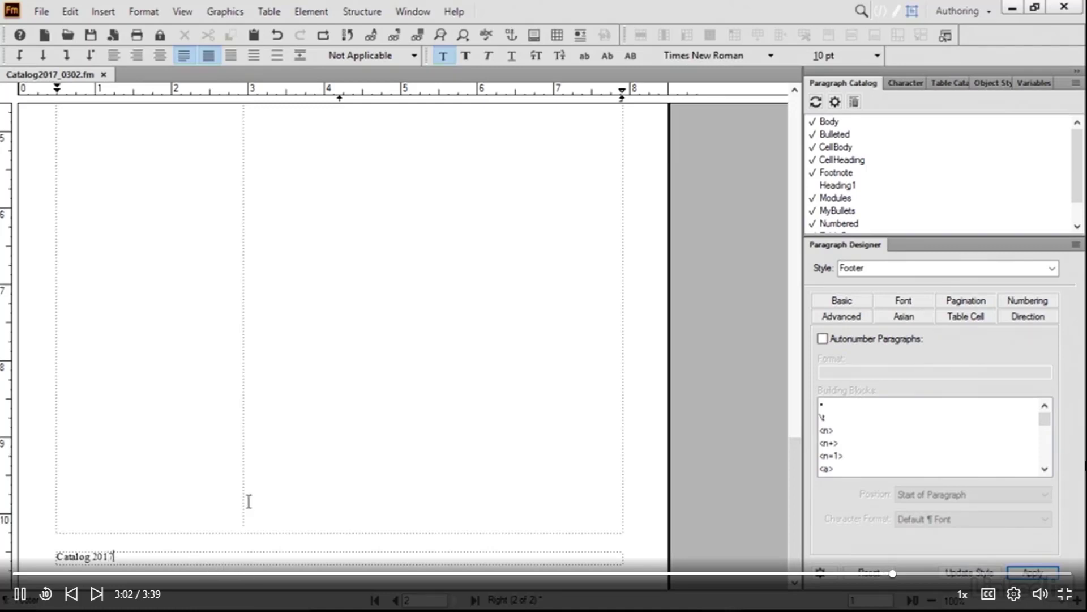
Step: Return to the body pages and check the footers through page 3 before going back to page 1
click(183, 13)
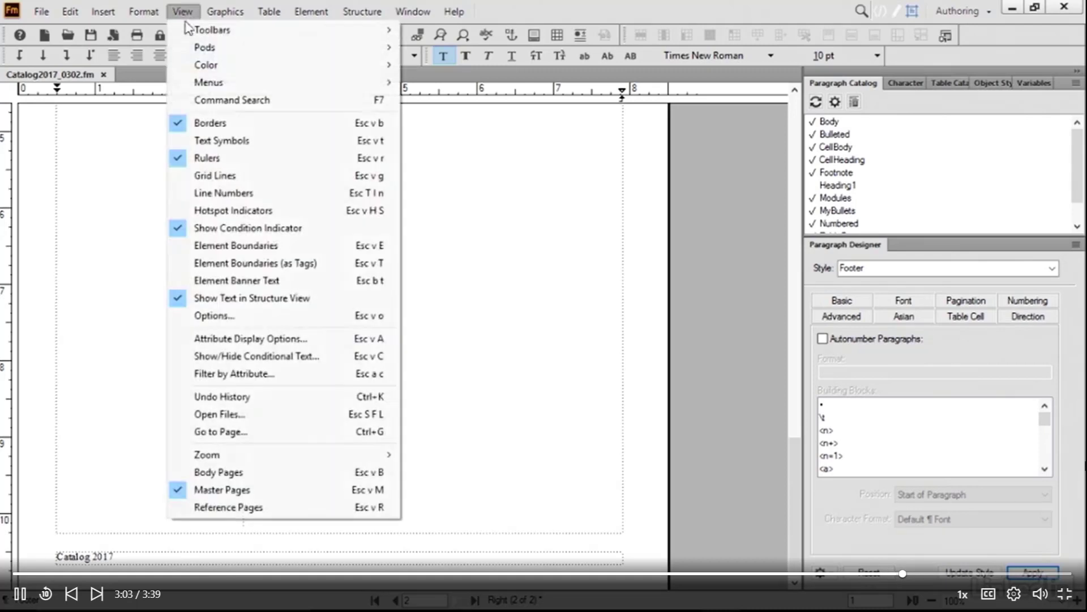
click(236, 472)
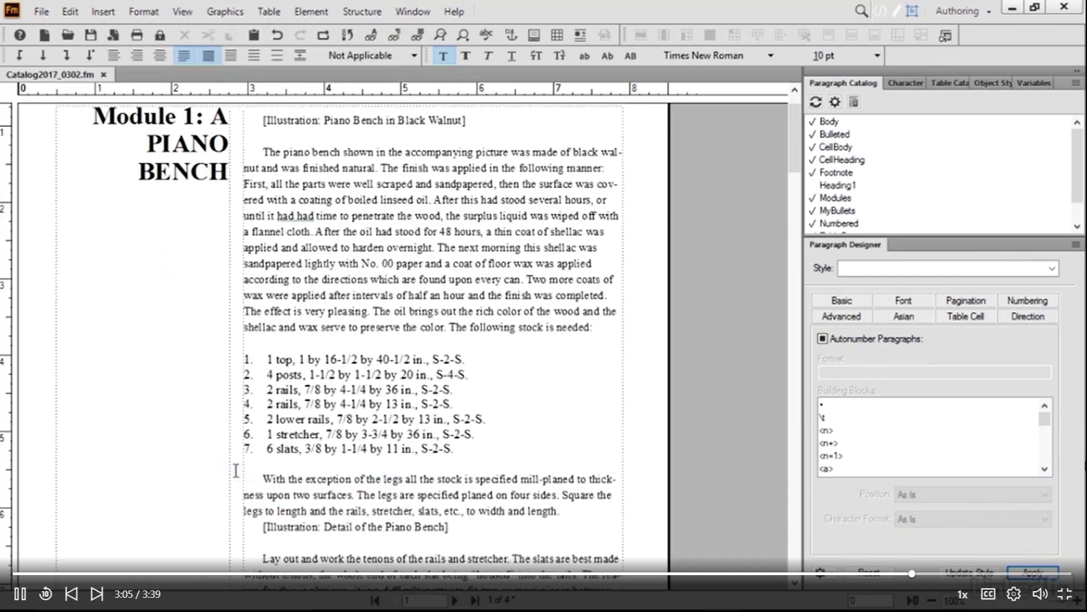
drag(798, 163, 800, 464)
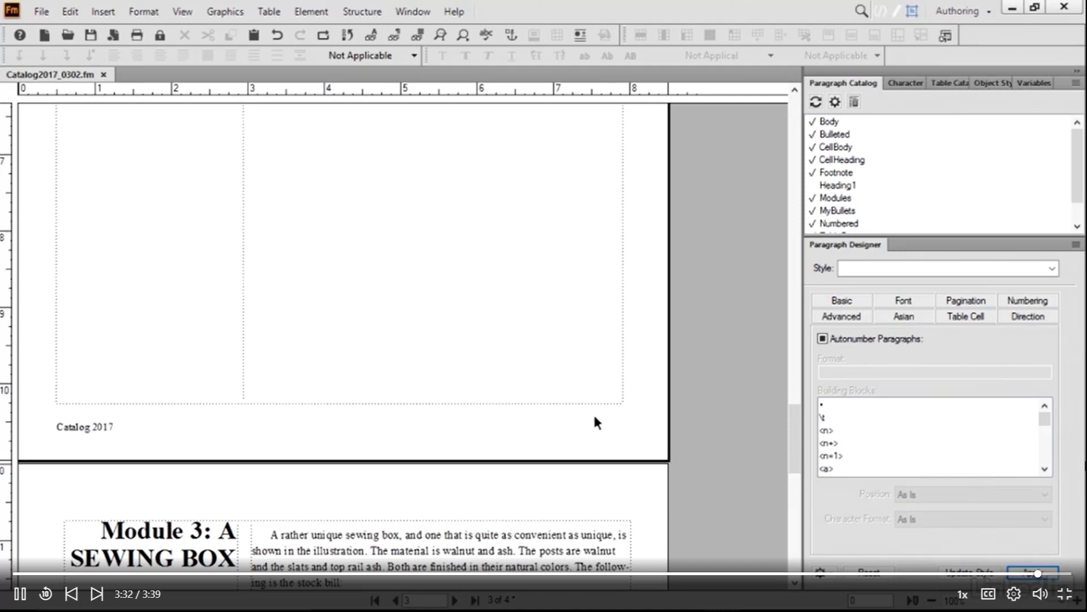
drag(795, 437, 797, 115)
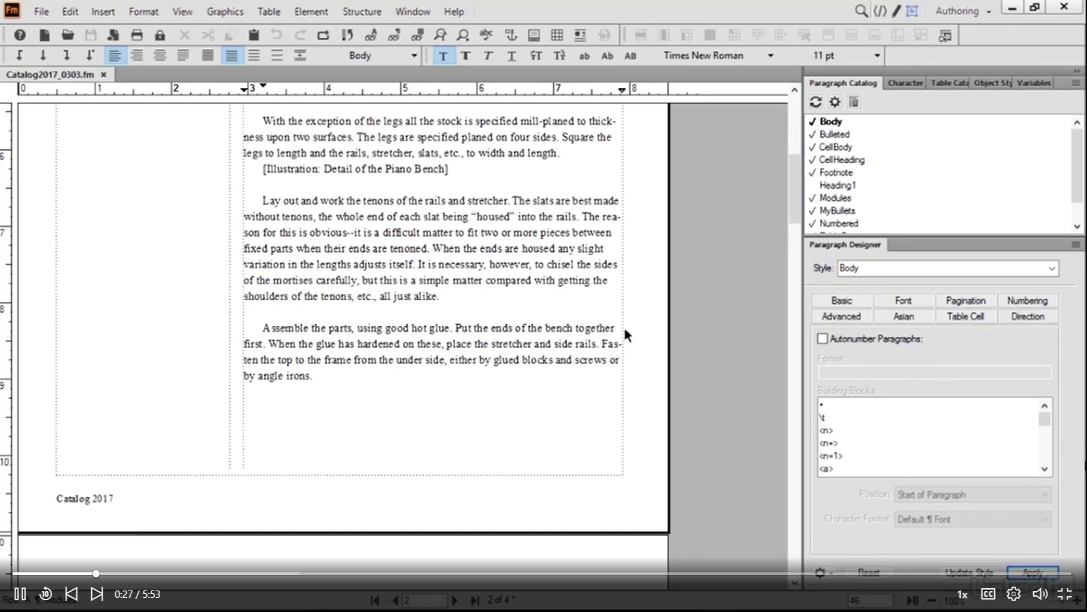
Step: Set the column layout's inside margin to 0.75" and outside margin to 0.5", and update the entire flow
scroll(797, 201, up, 3)
scroll(798, 201, up, 8)
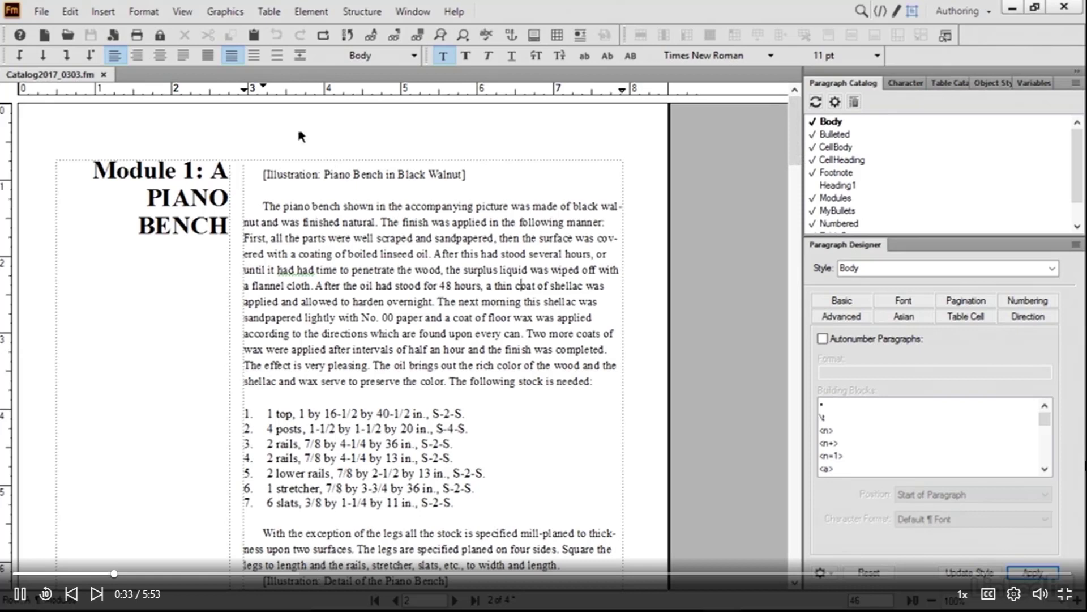
click(144, 13)
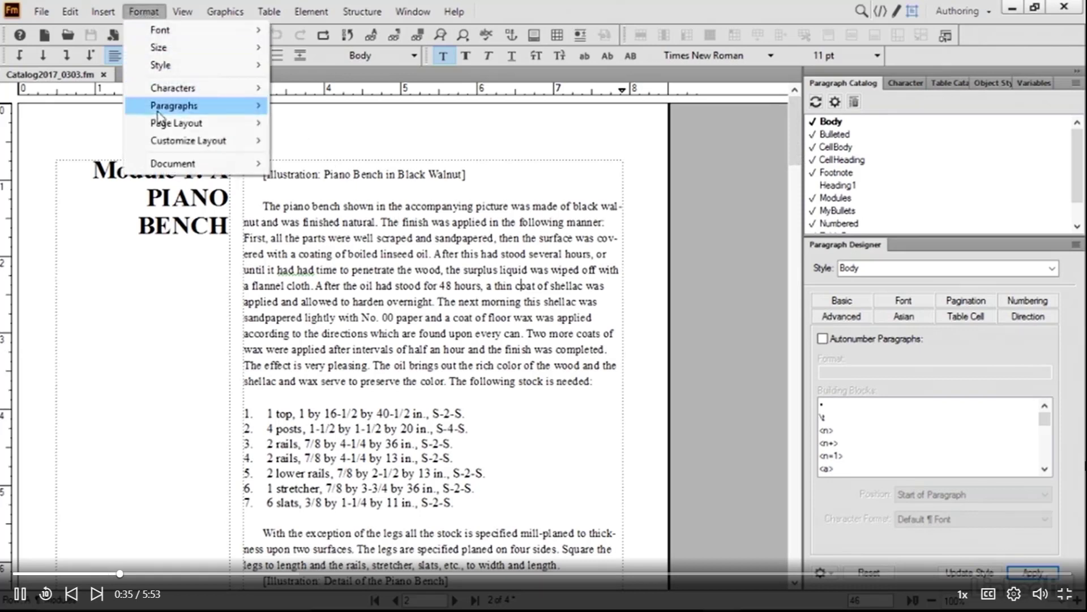
mouse_move(163, 127)
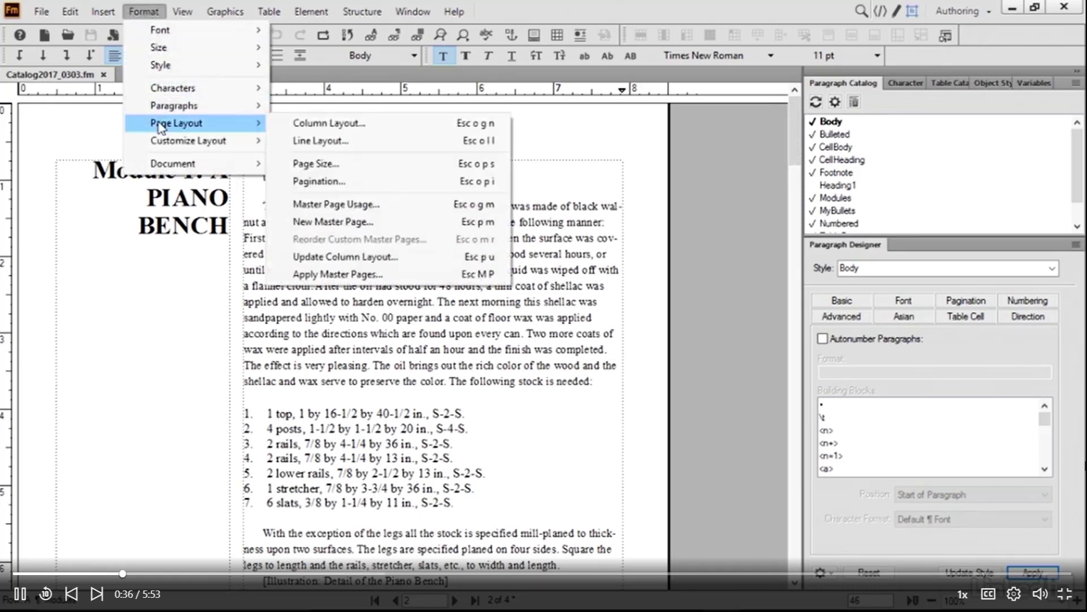
click(319, 125)
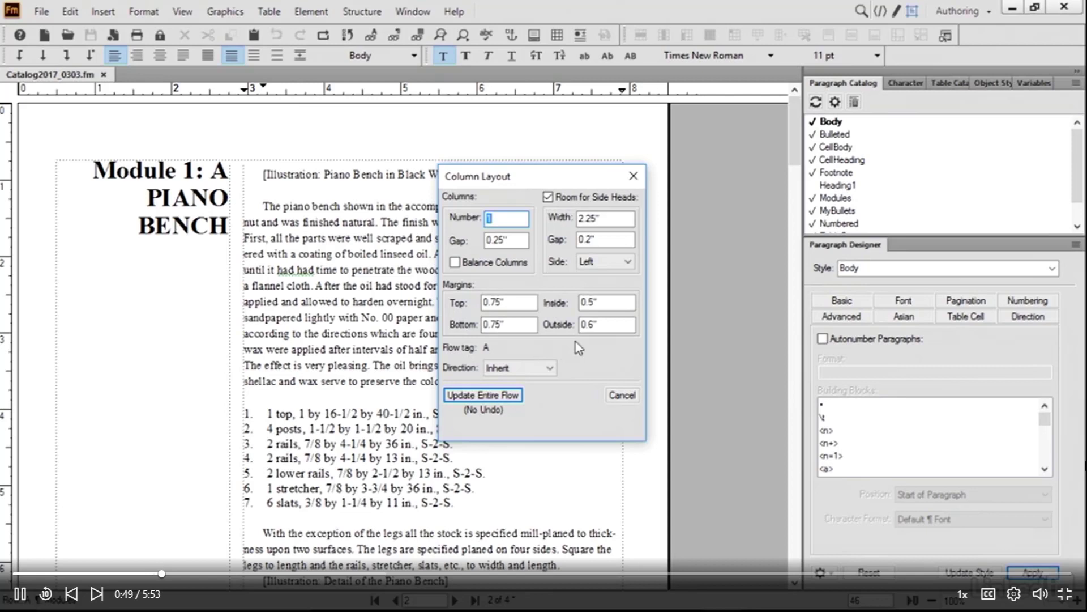
click(587, 303)
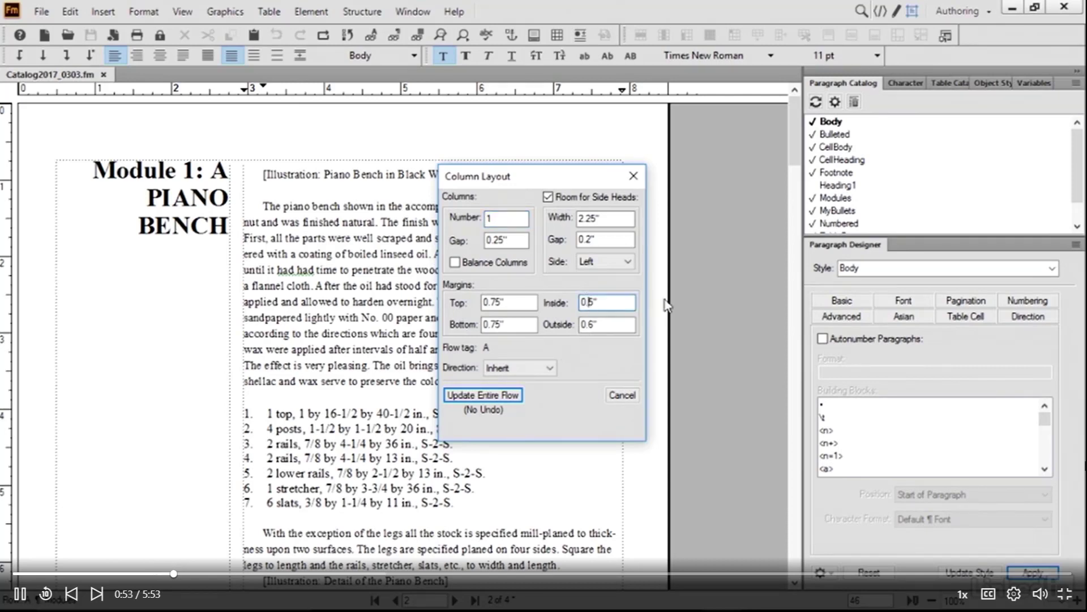
text(7)
click(589, 325)
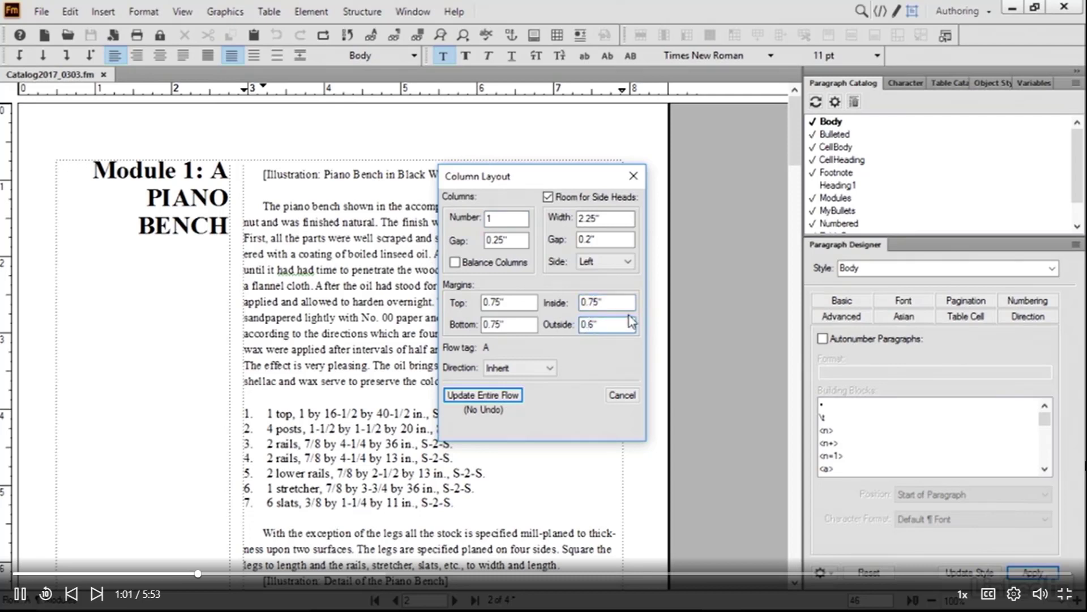
key(Delete)
text(5)
click(495, 396)
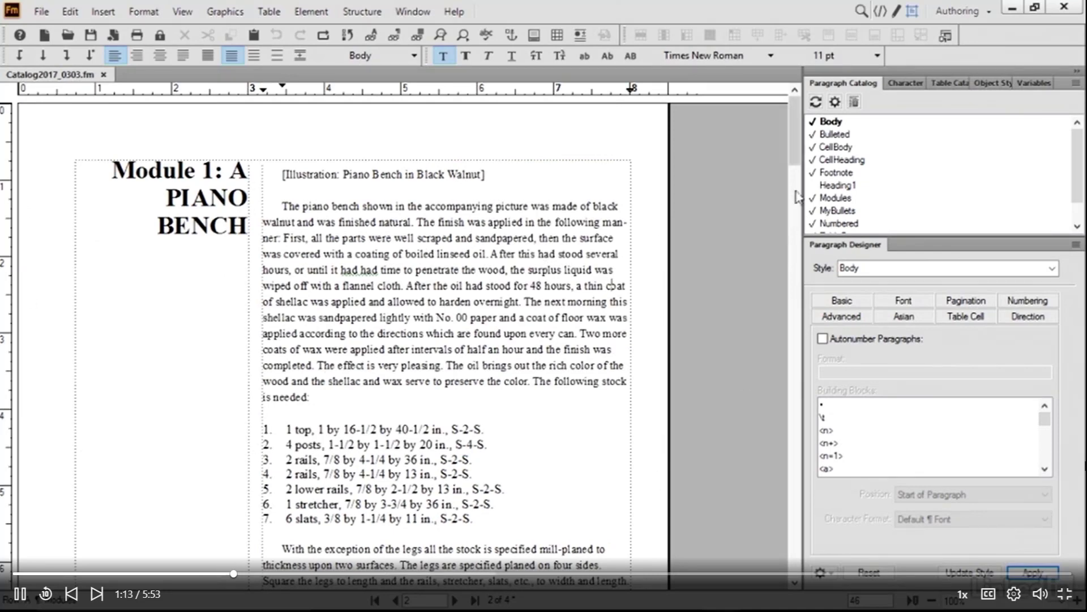
Step: Check the inside and outside margins on the body pages through Module 2 and go back to the Module 1 page
drag(797, 159, 798, 276)
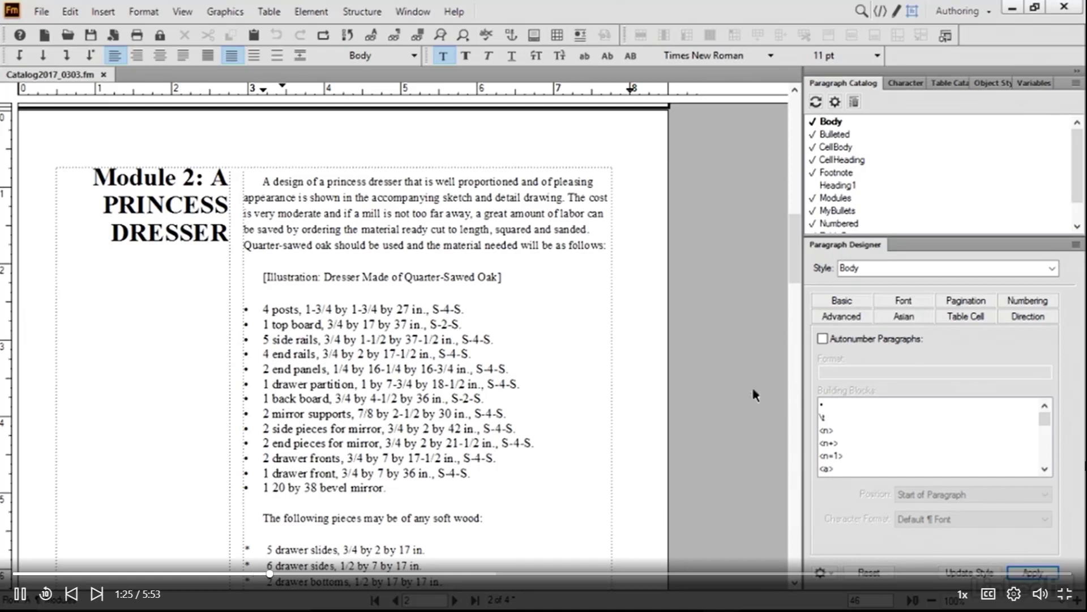
drag(793, 279, 796, 358)
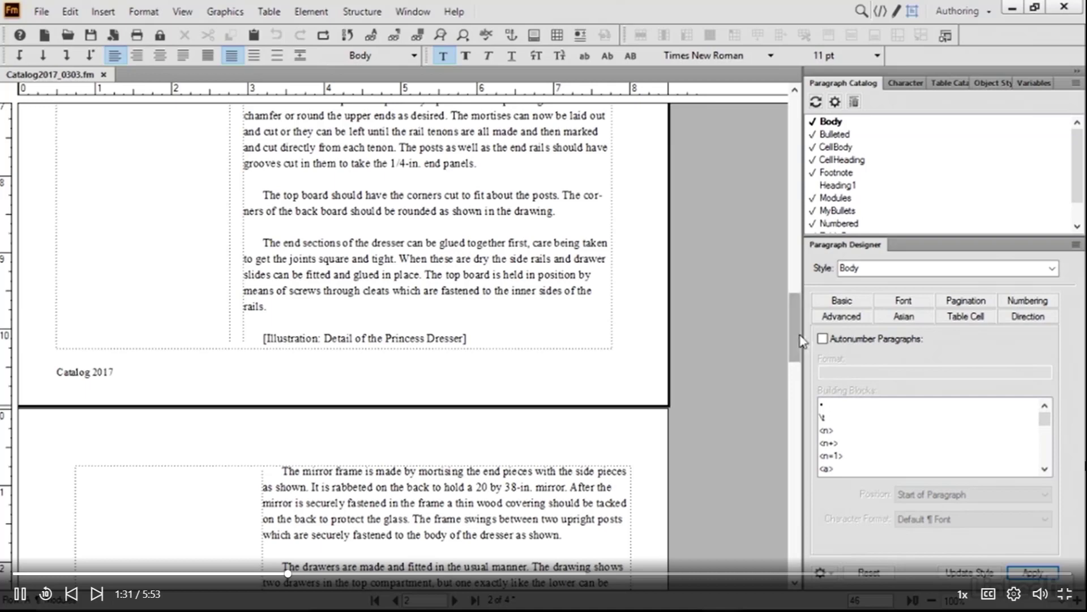
drag(800, 340, 801, 315)
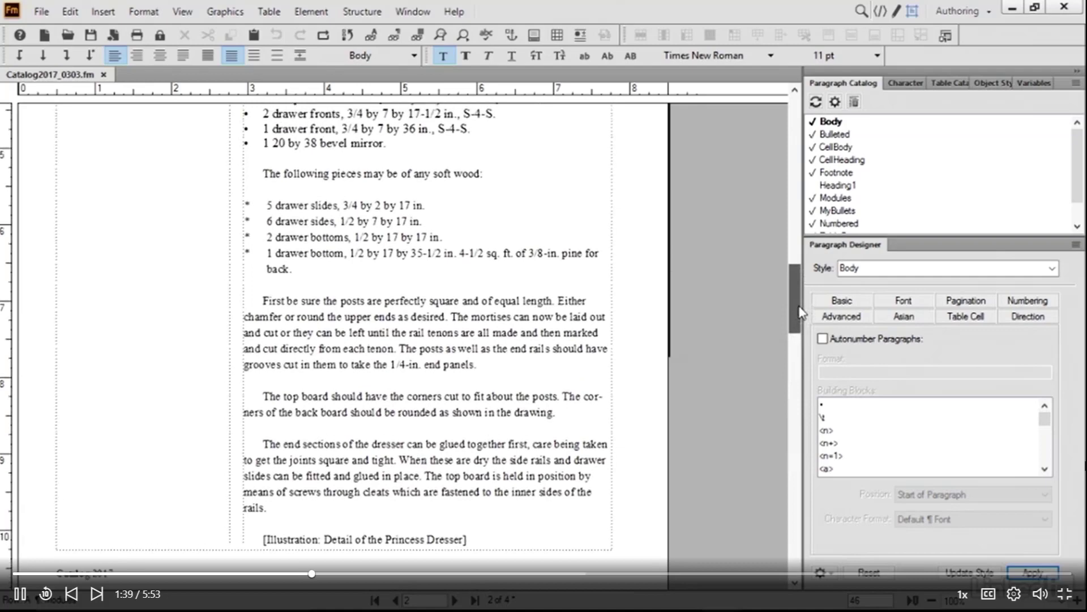
drag(801, 313, 803, 193)
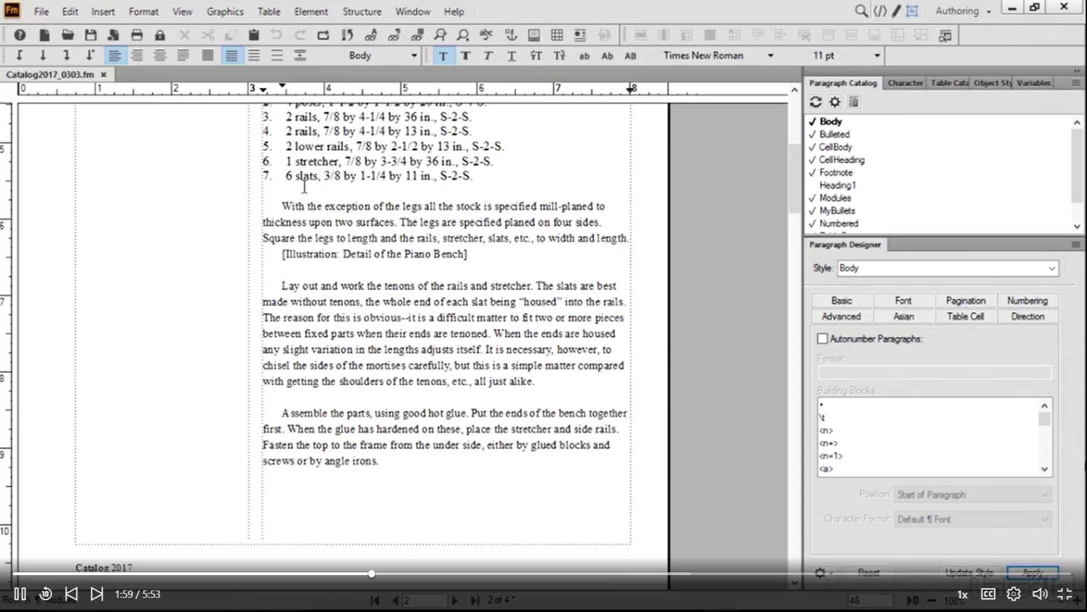
Step: Switch to the master pages and apply Right alignment to the "Catalog 2017" footer of the Right master page
click(183, 12)
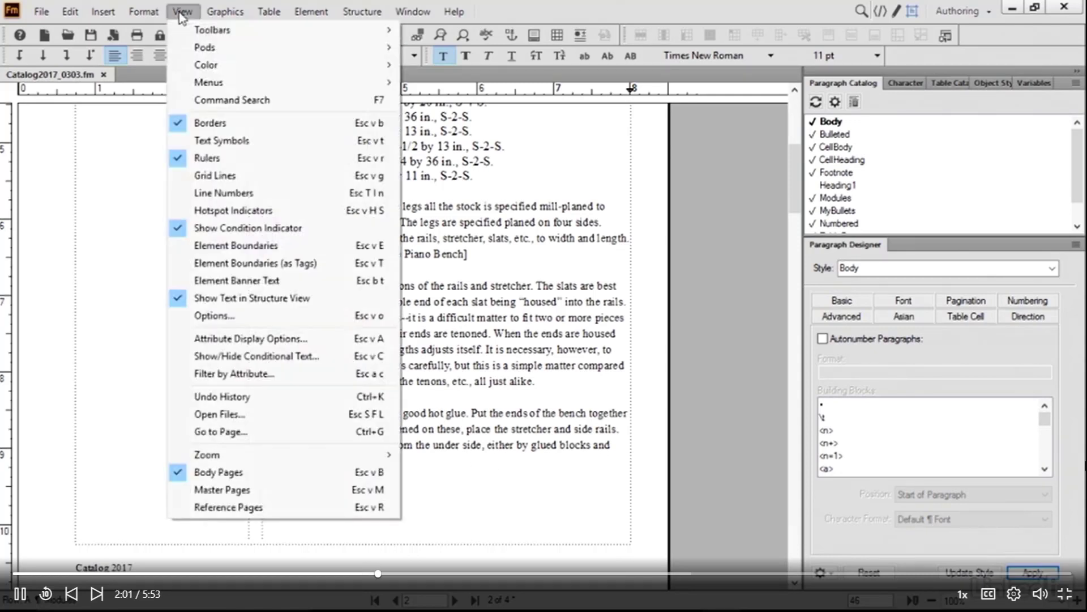
click(251, 490)
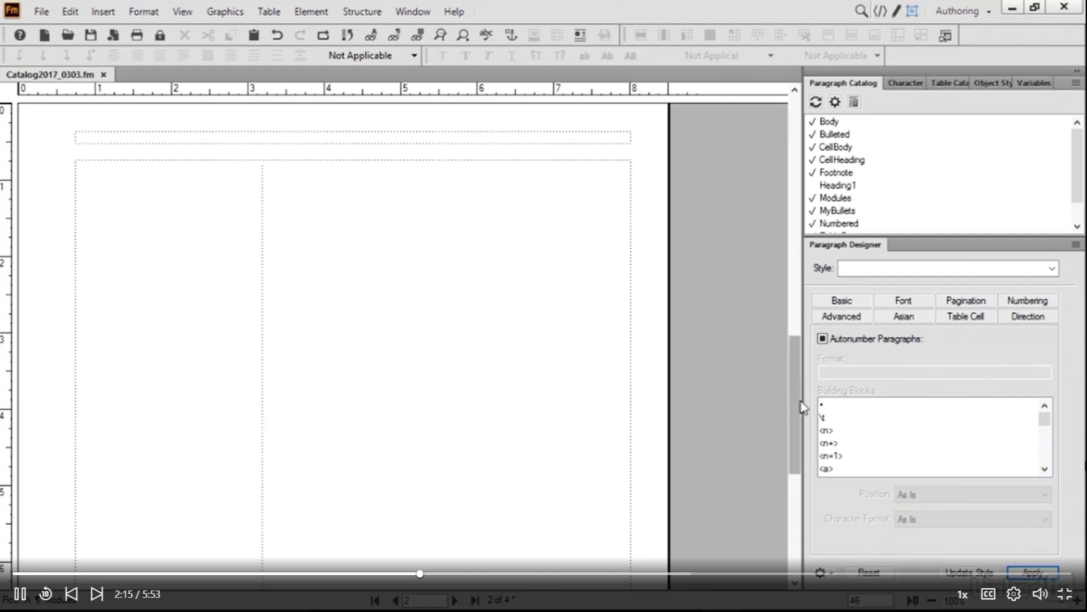
drag(803, 407, 802, 154)
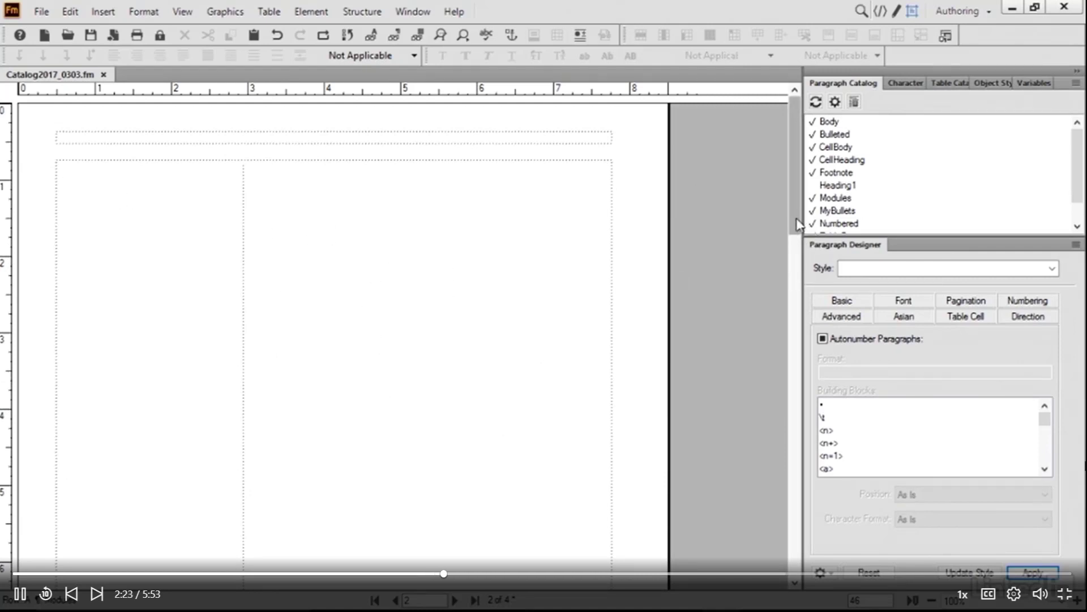
drag(798, 224, 800, 345)
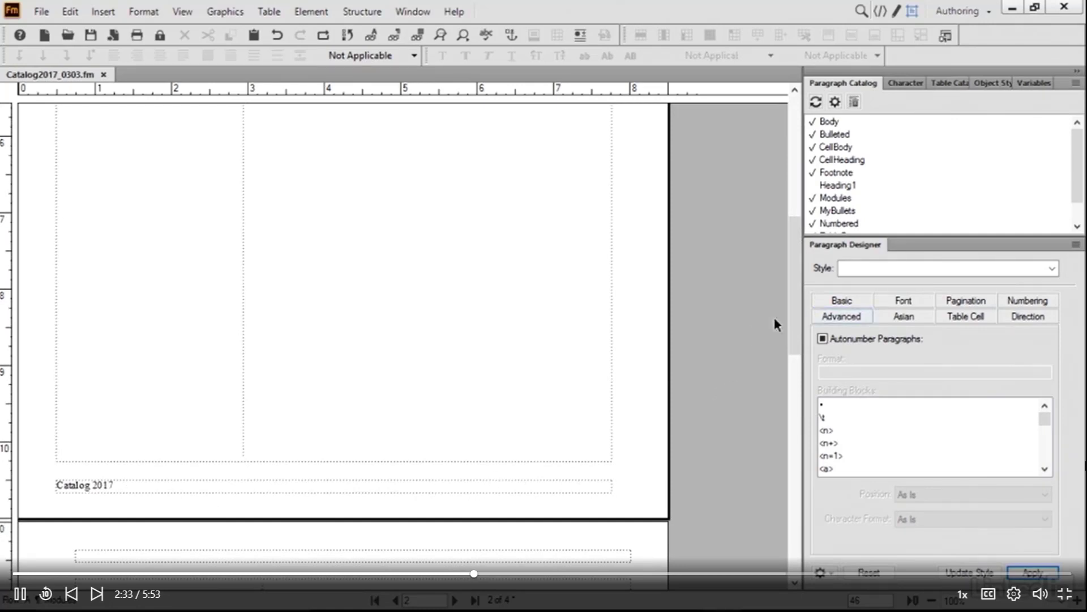
drag(793, 316, 809, 540)
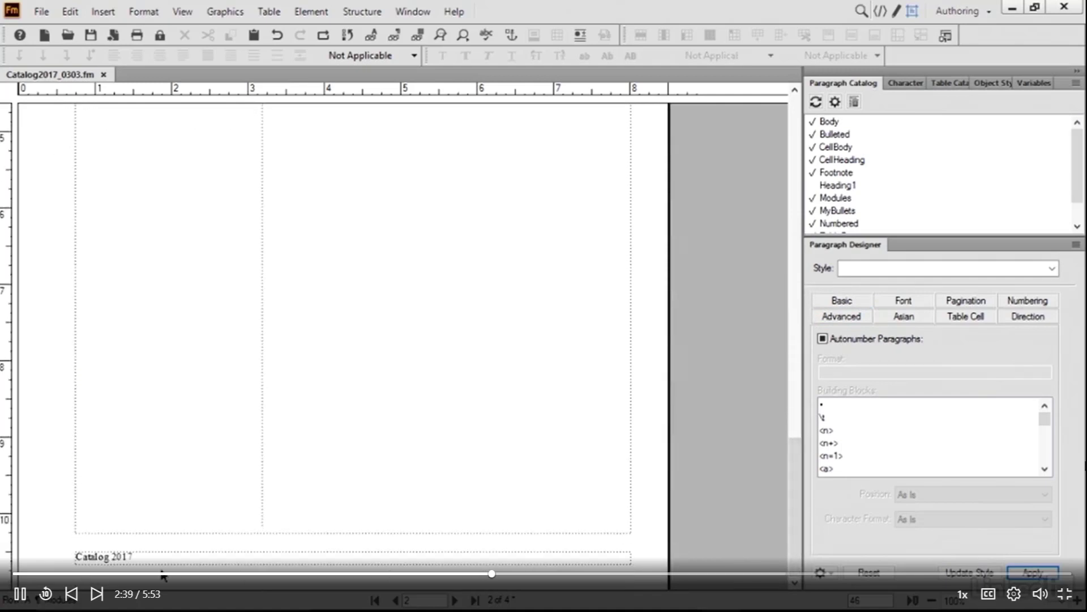
click(148, 555)
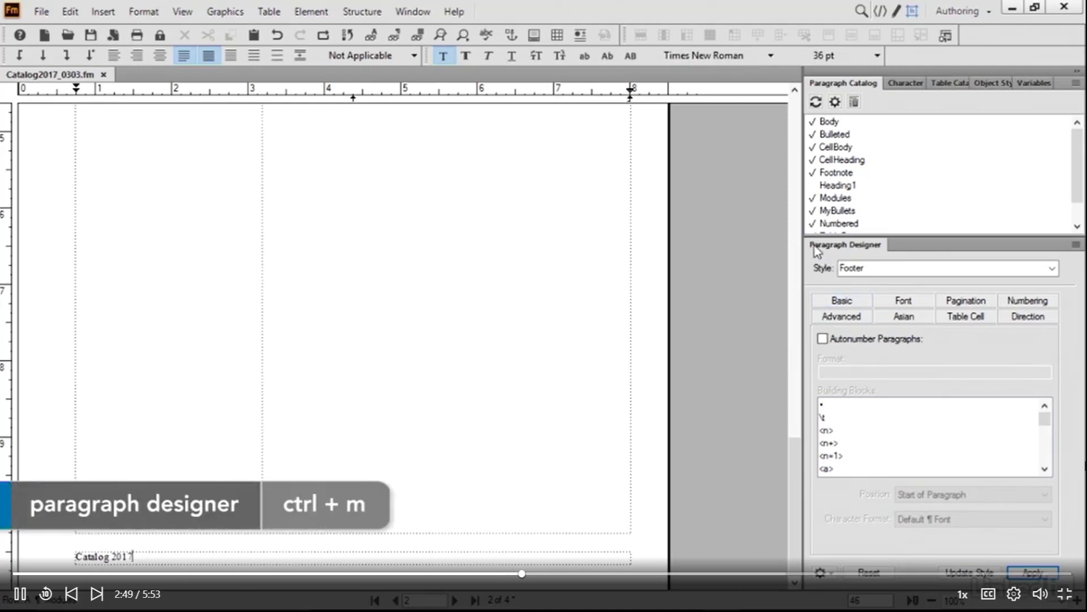
click(838, 302)
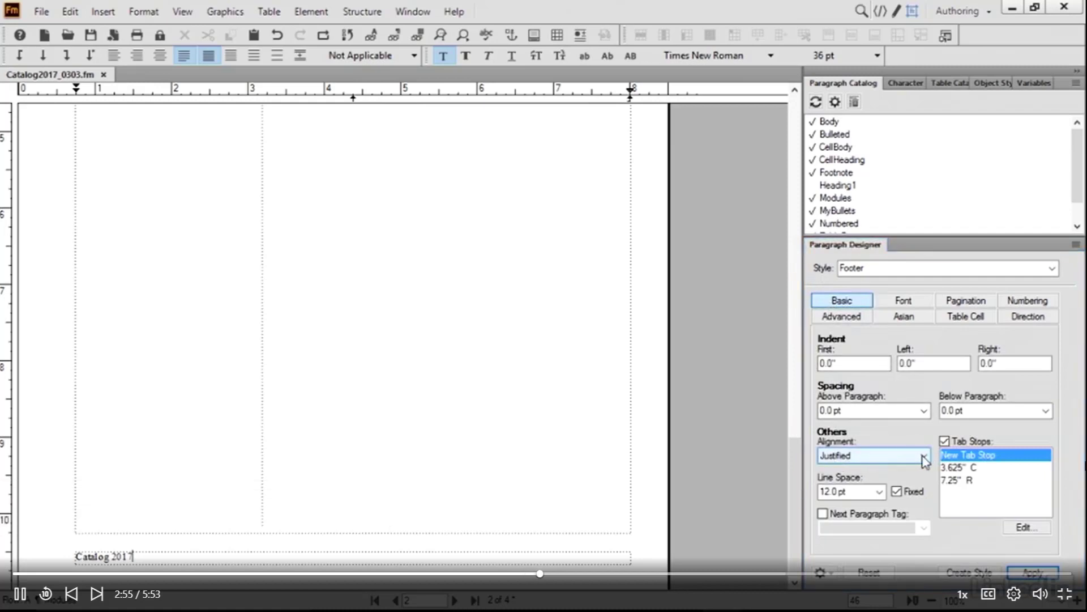
click(925, 458)
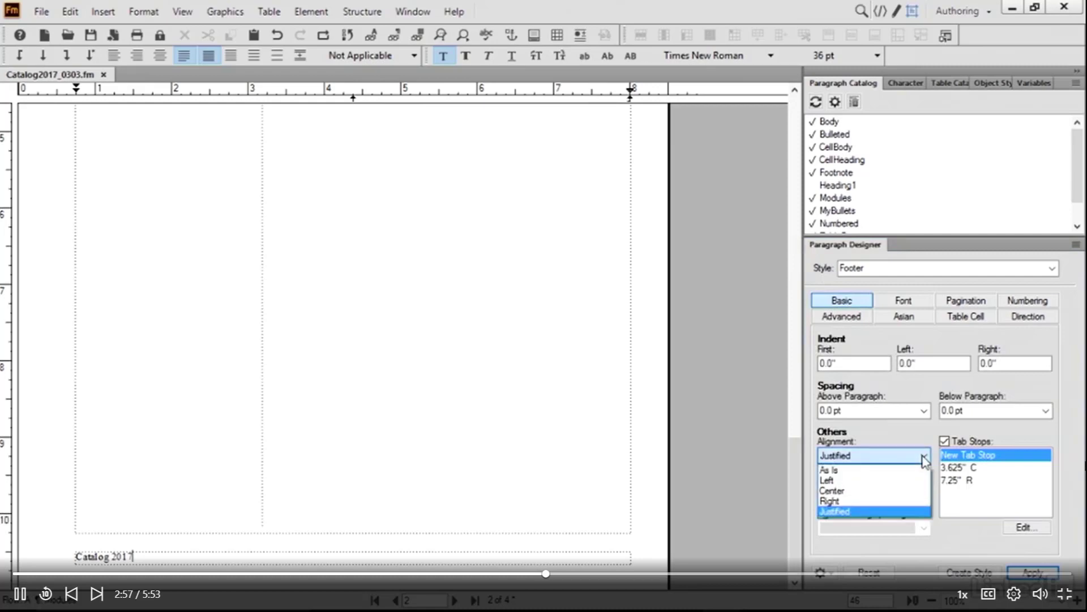
click(889, 502)
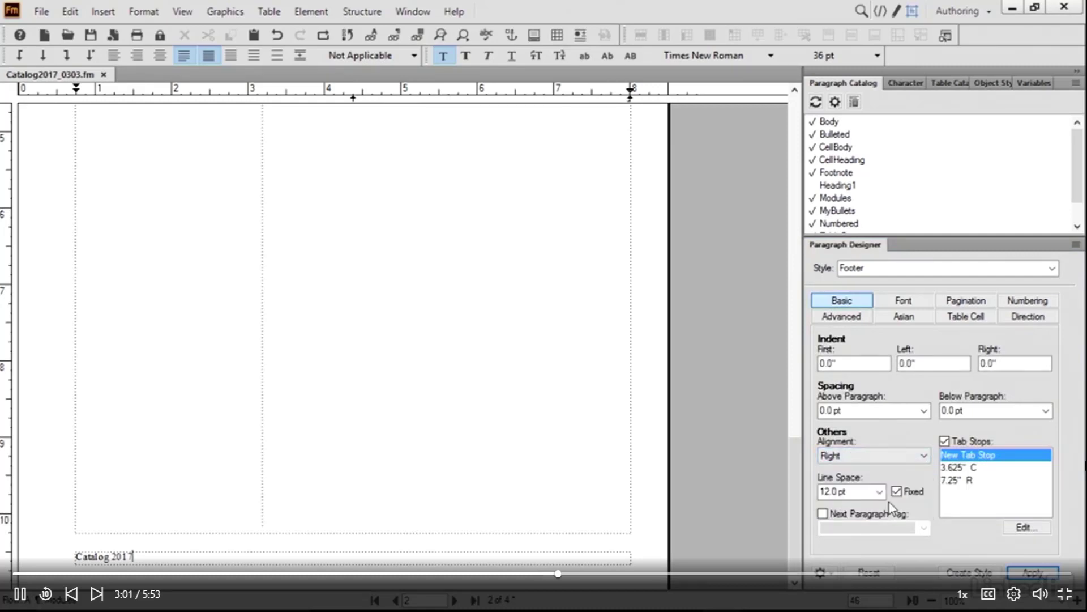
click(1033, 572)
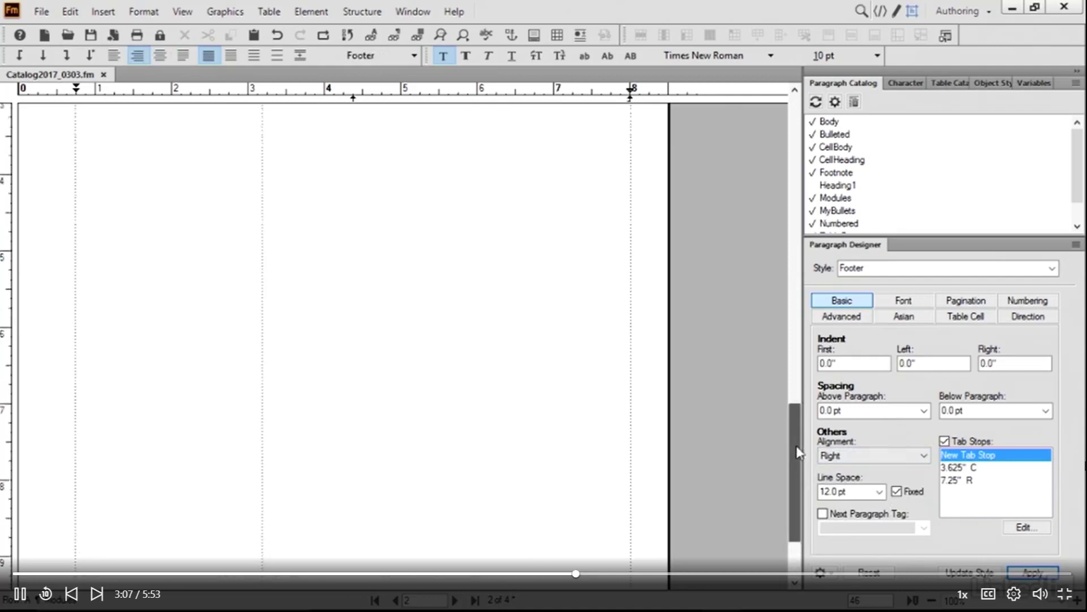
Step: Apply Center alignment to the empty header paragraph of the Left master page
drag(794, 487, 803, 146)
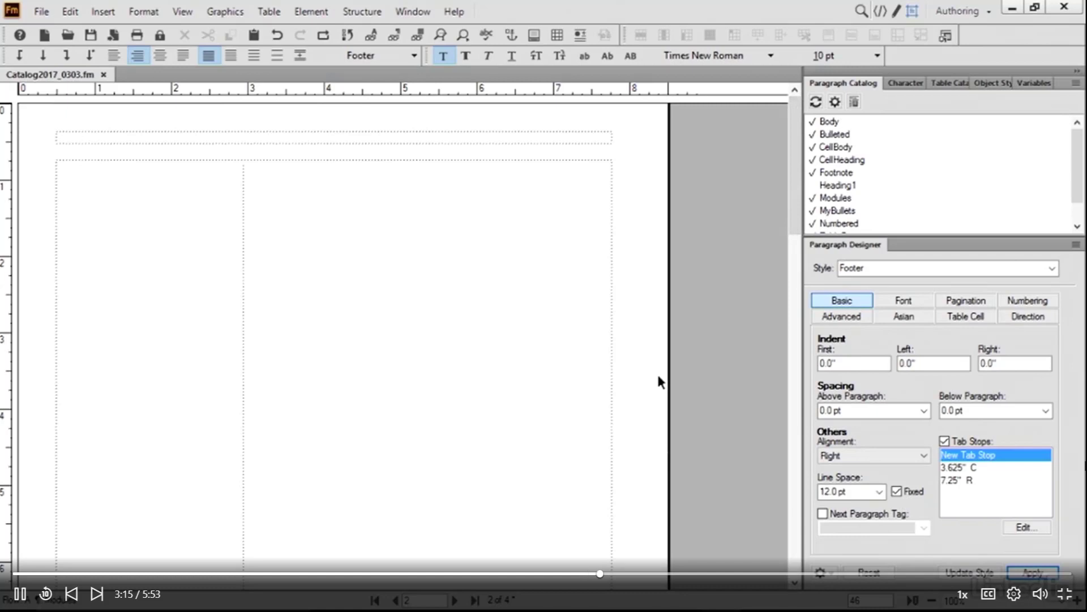
click(335, 135)
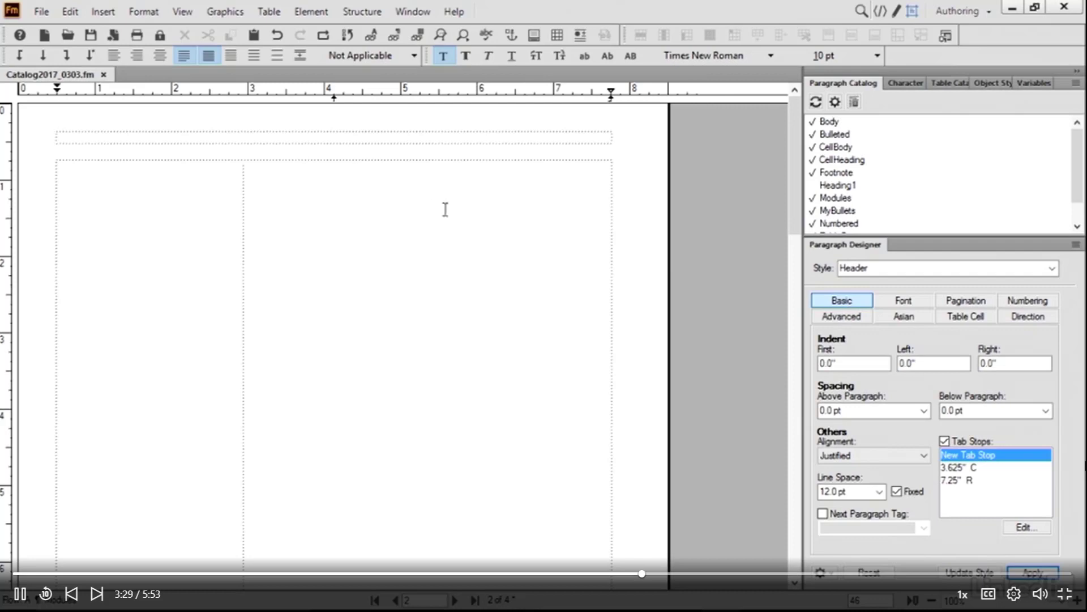
click(898, 457)
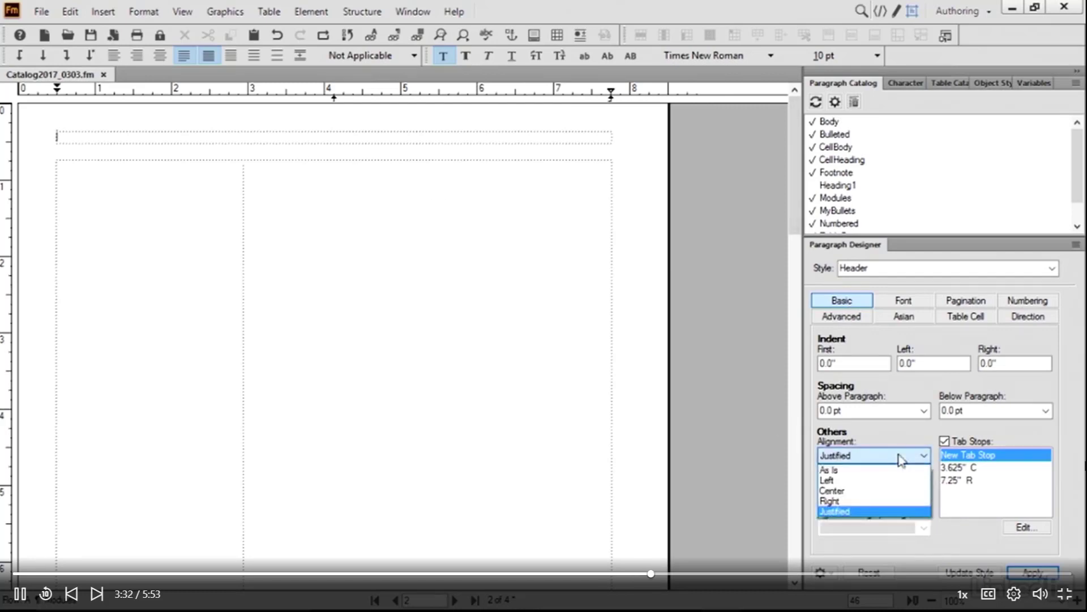
click(872, 491)
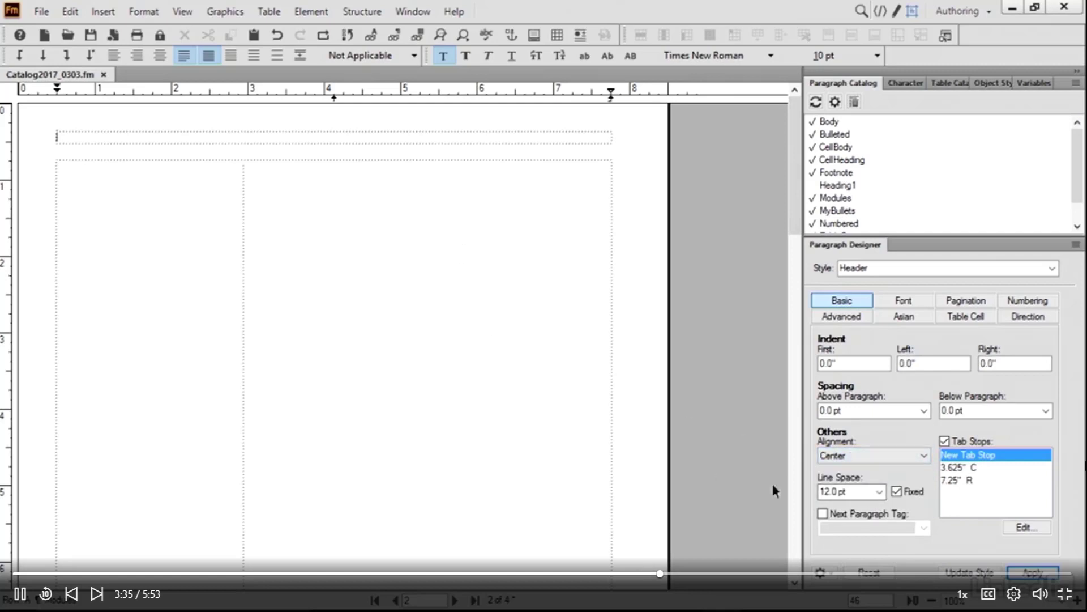
click(1029, 574)
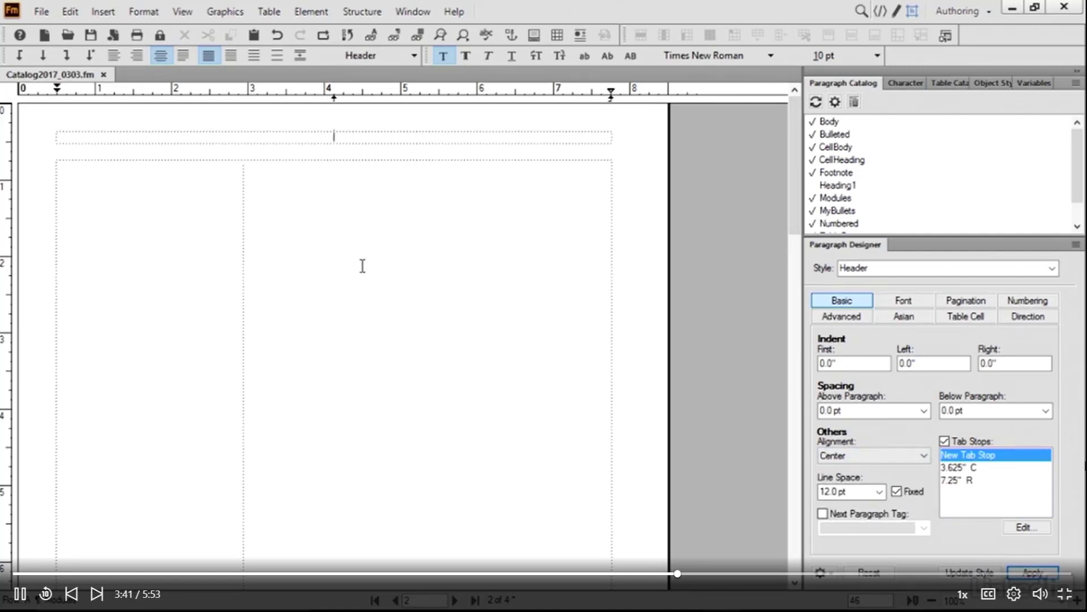
Step: Fill the Left master page's header with "Page", the page number variable, "of" and the page count variable
text(Page)
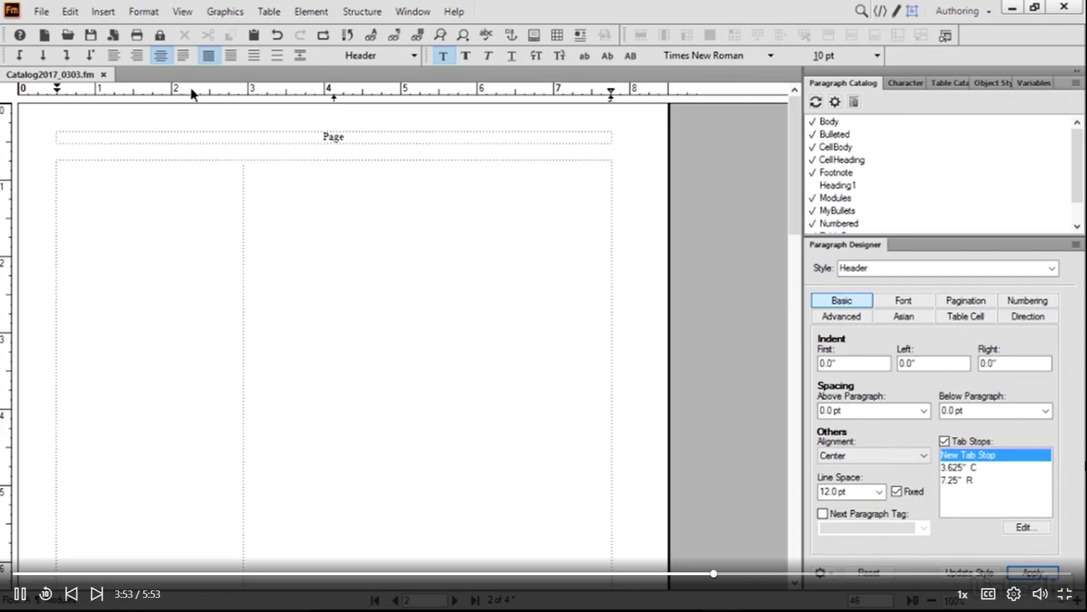
click(107, 13)
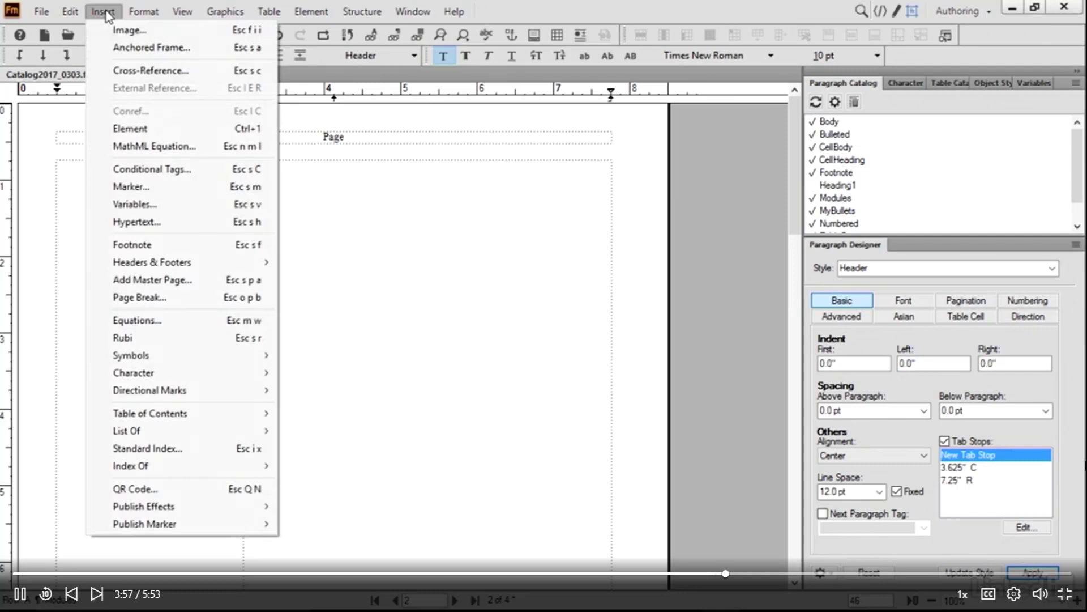
mouse_move(188, 268)
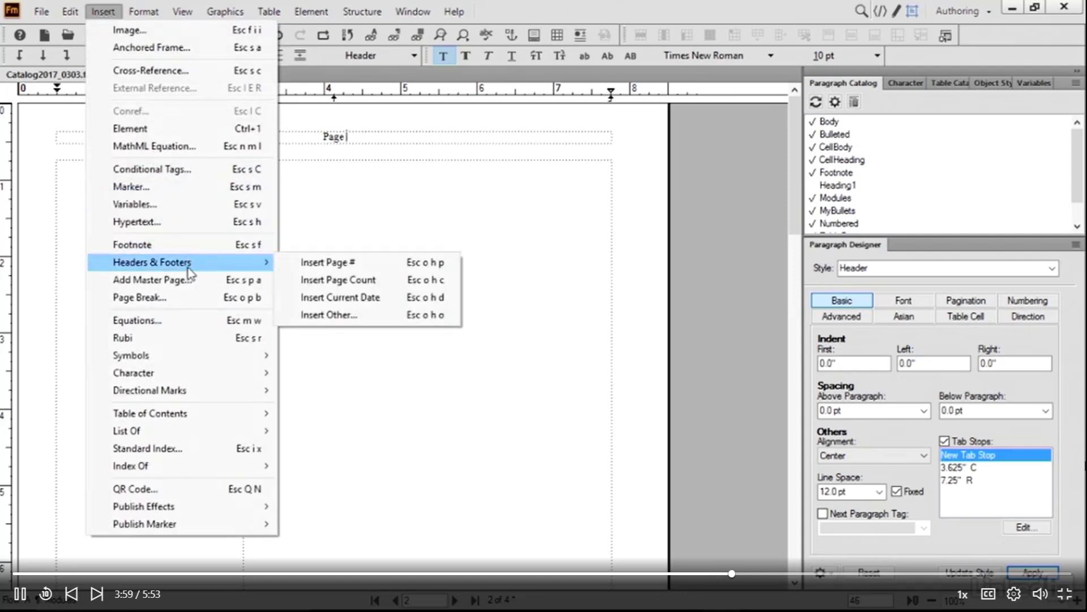
click(322, 264)
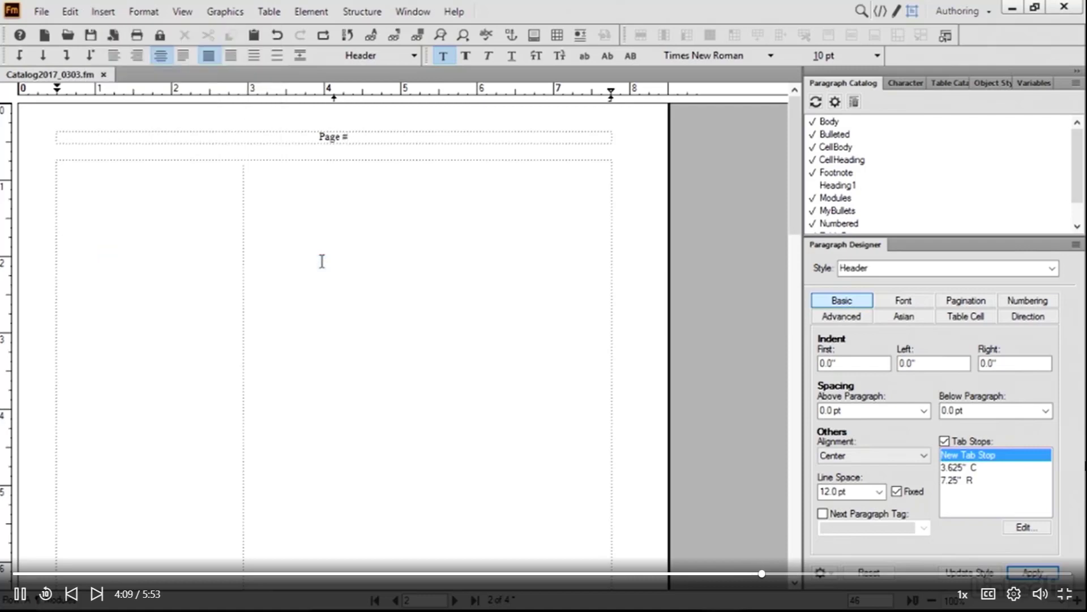
text(of)
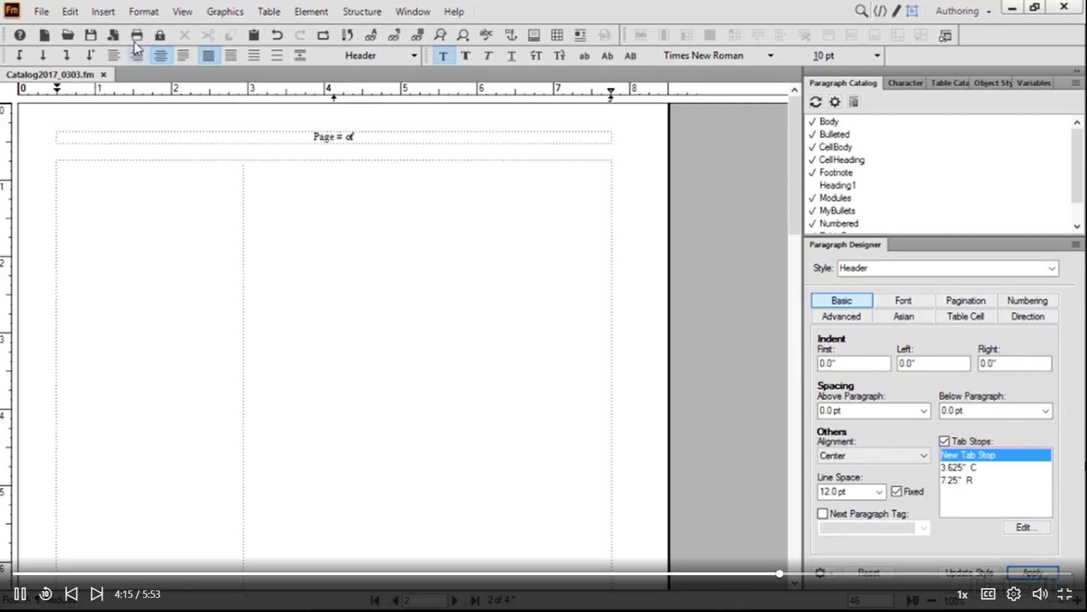
click(104, 12)
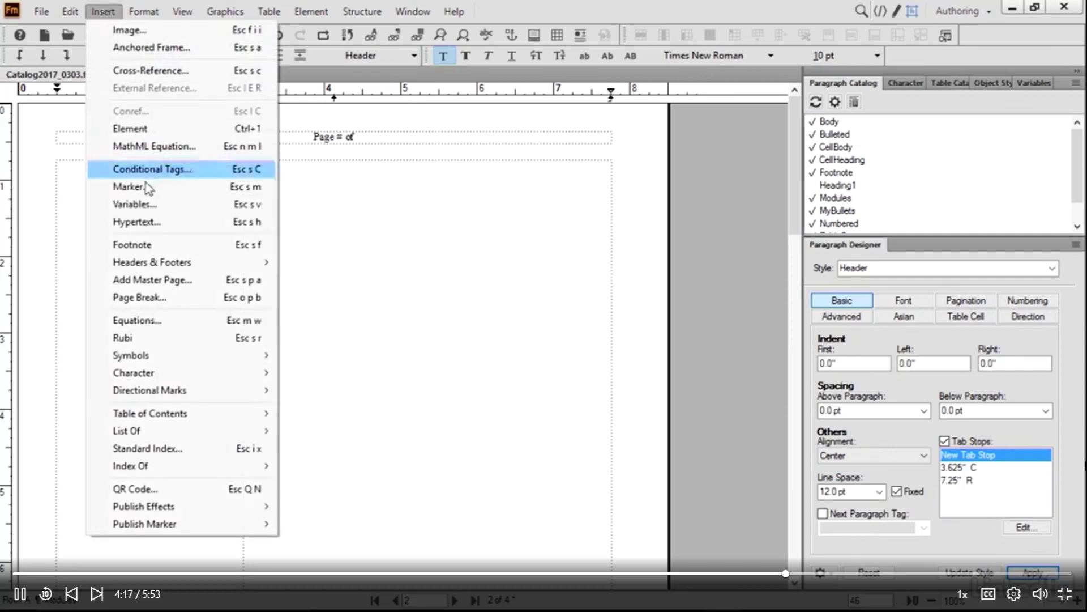
mouse_move(153, 264)
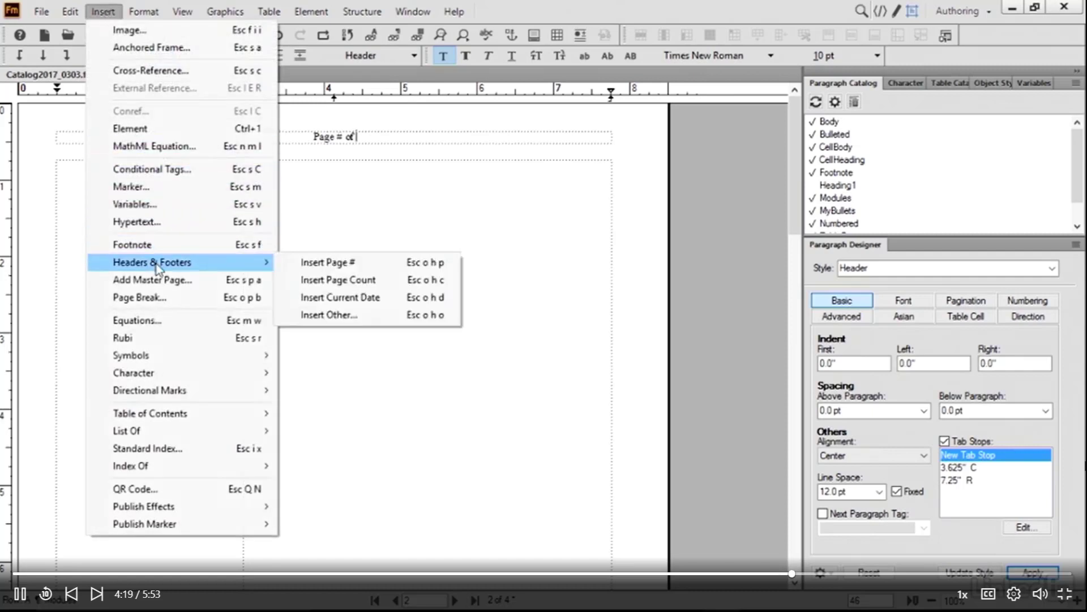
click(327, 279)
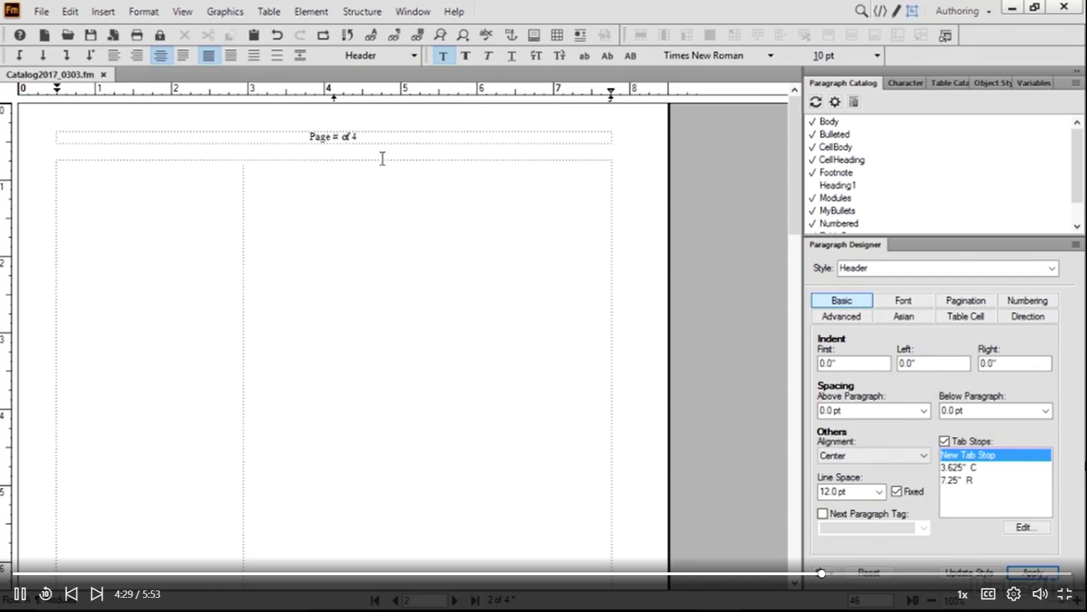
scroll(798, 179, down, 1)
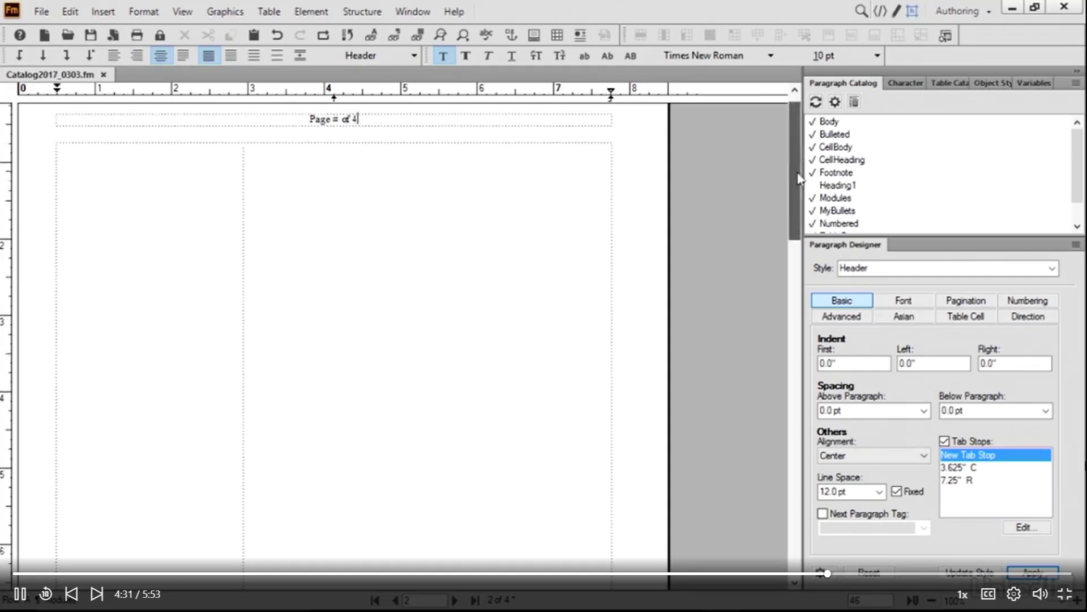
Step: Copy the whole page-number header text of the Left master page
drag(799, 178, 797, 138)
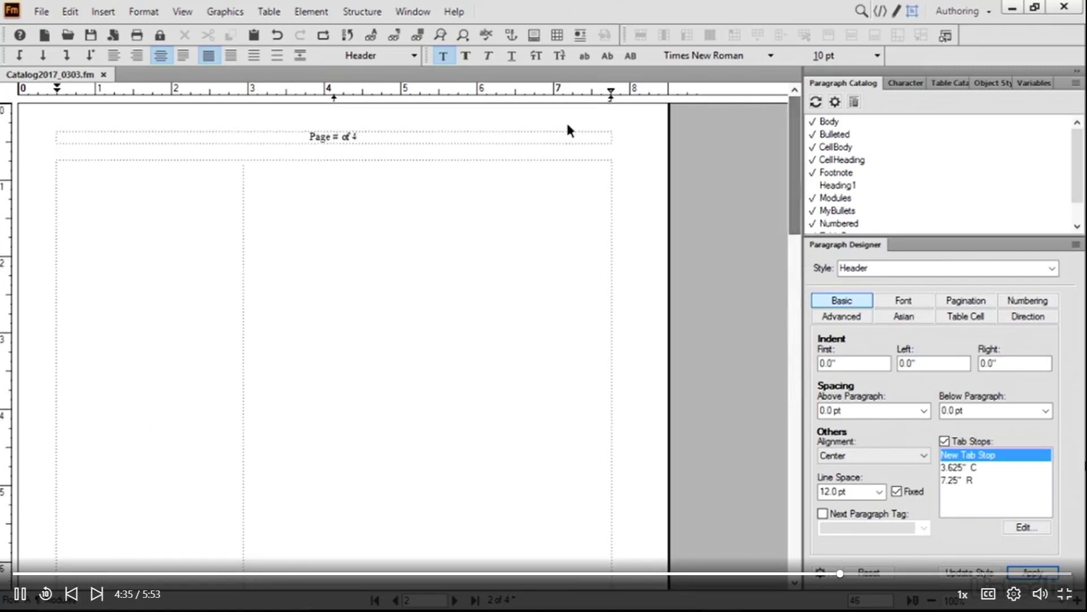
drag(305, 139, 350, 135)
right_click(323, 140)
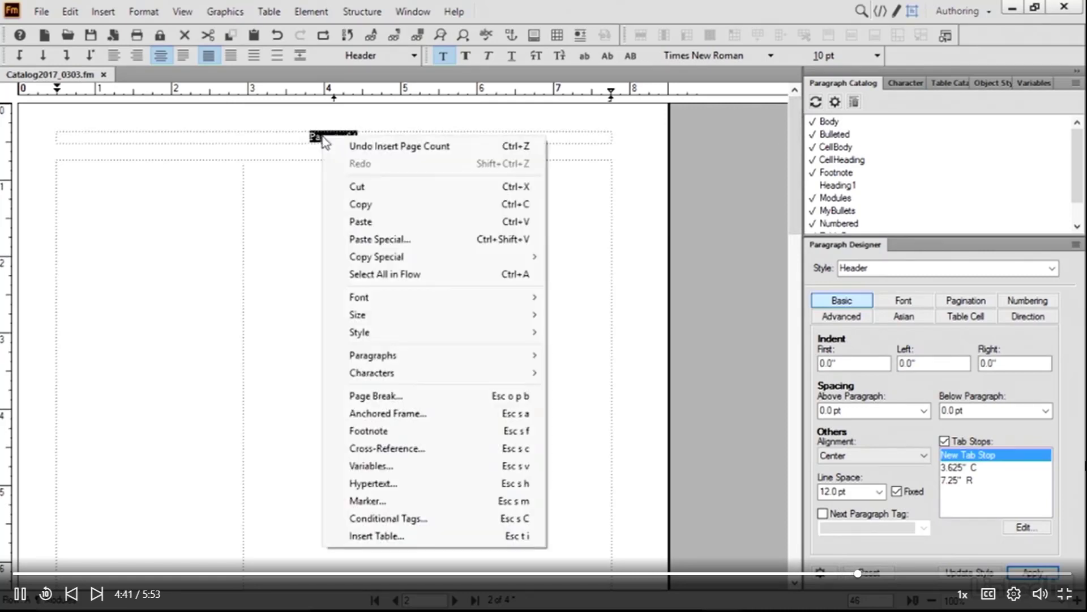
click(369, 204)
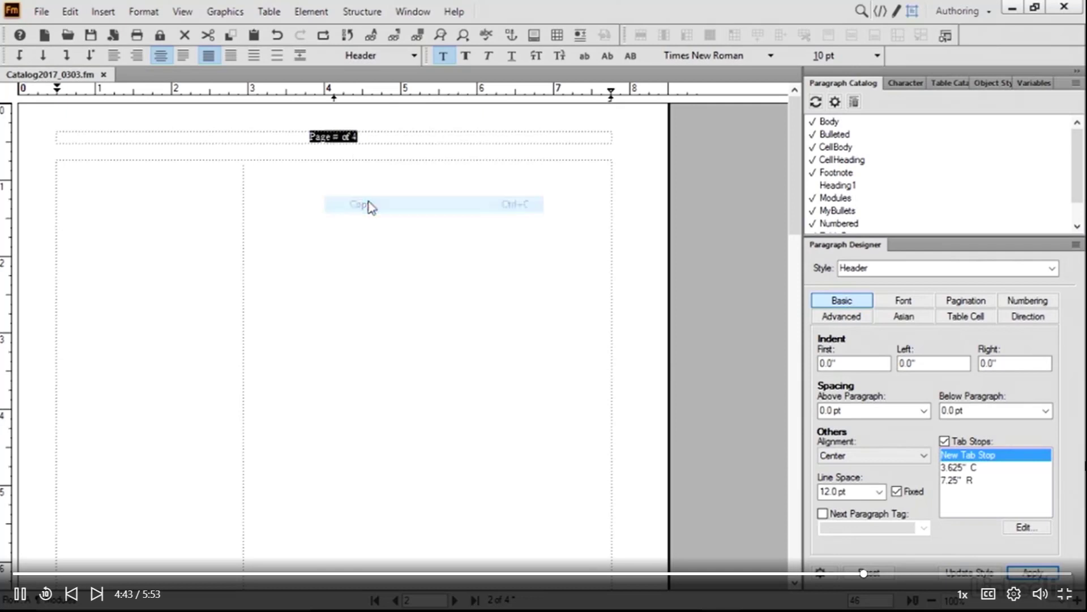
Step: Apply Center alignment to the Right master page's empty header and paste the copied page-number text into it
scroll(408, 206, down, 2)
scroll(409, 209, down, 10)
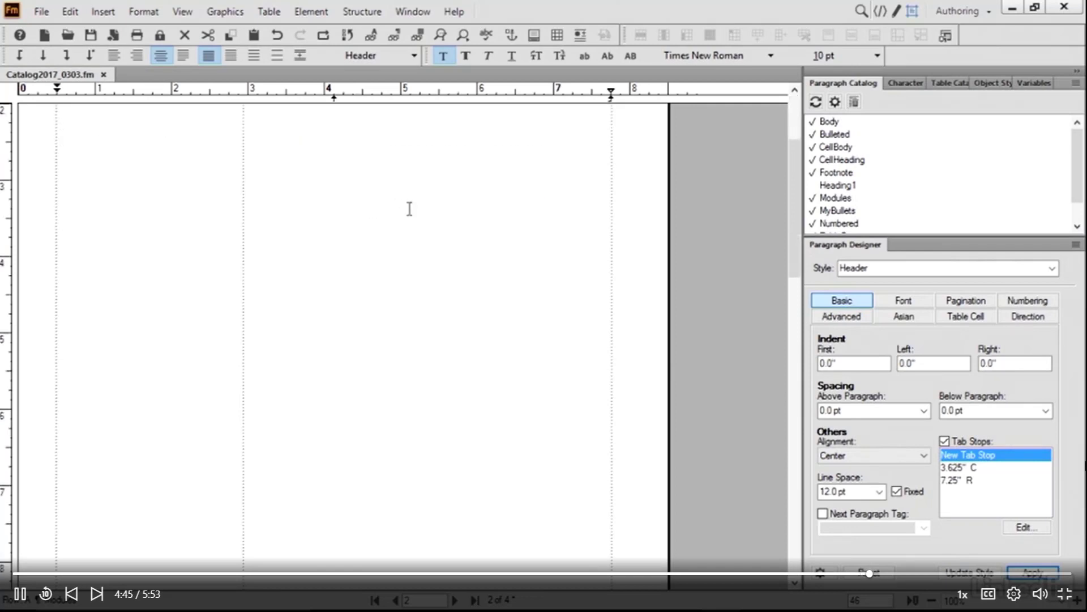
scroll(407, 206, down, 7)
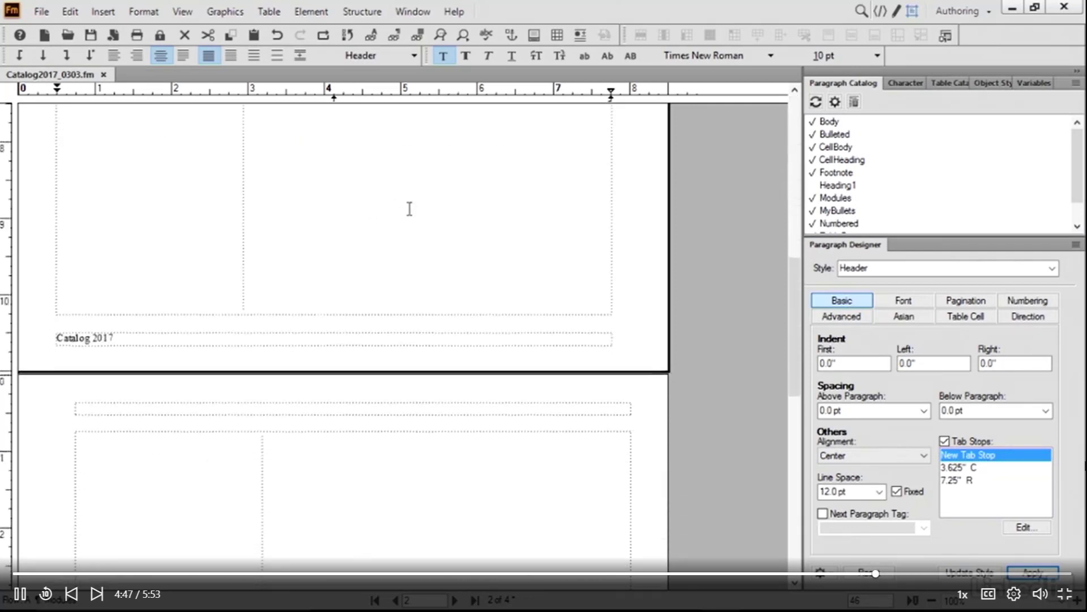
click(374, 257)
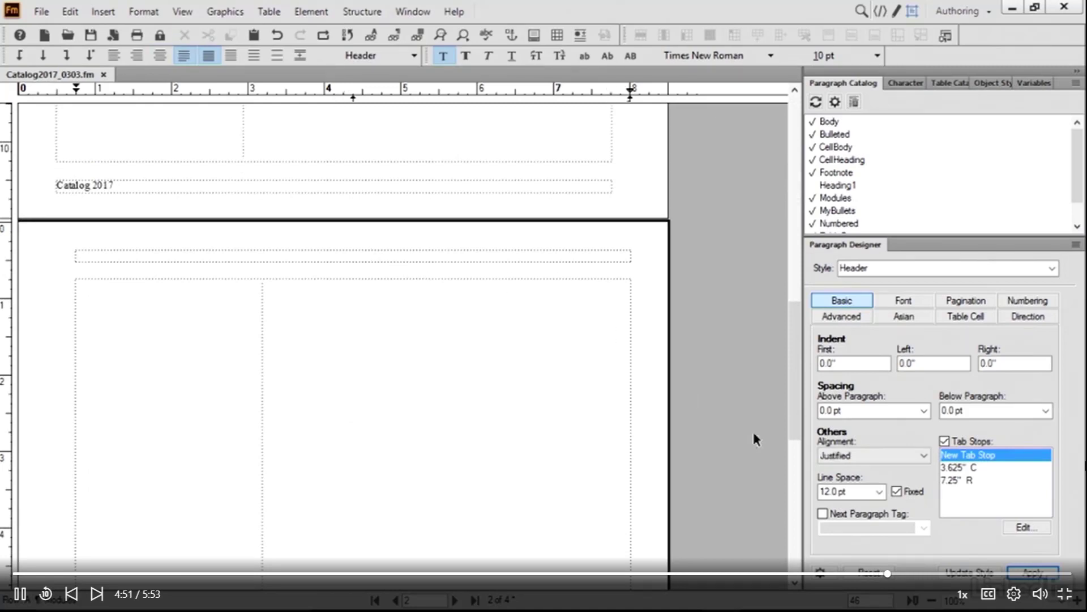
click(878, 456)
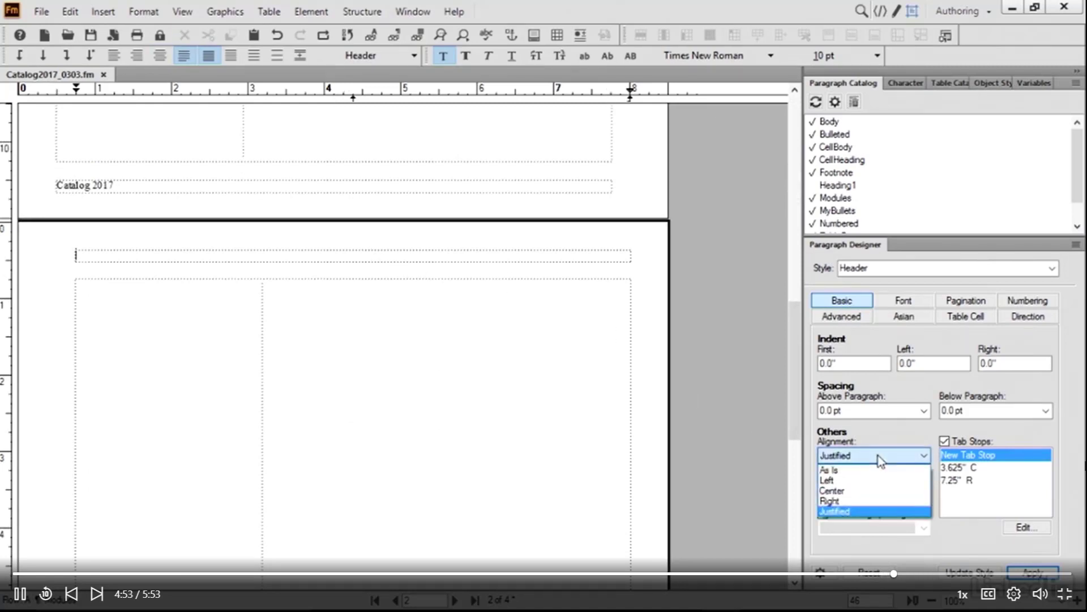
click(843, 491)
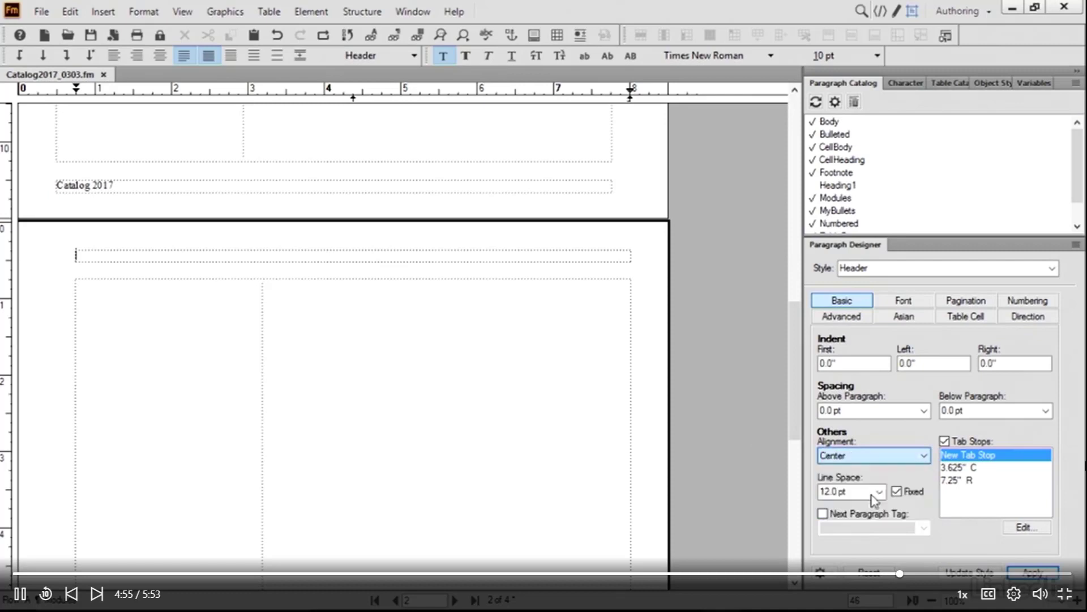
click(1033, 573)
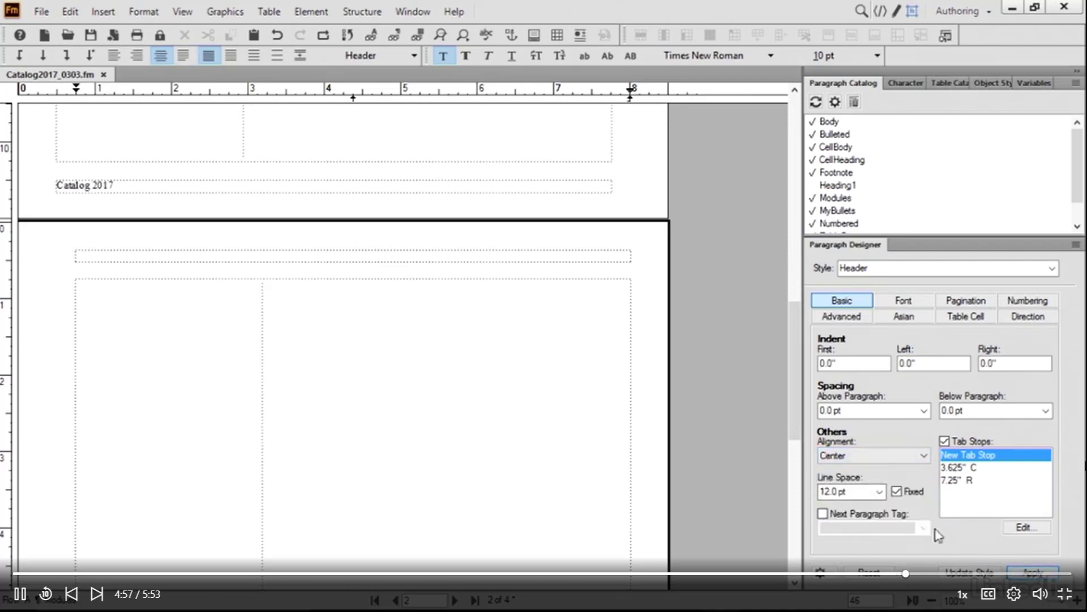
right_click(361, 258)
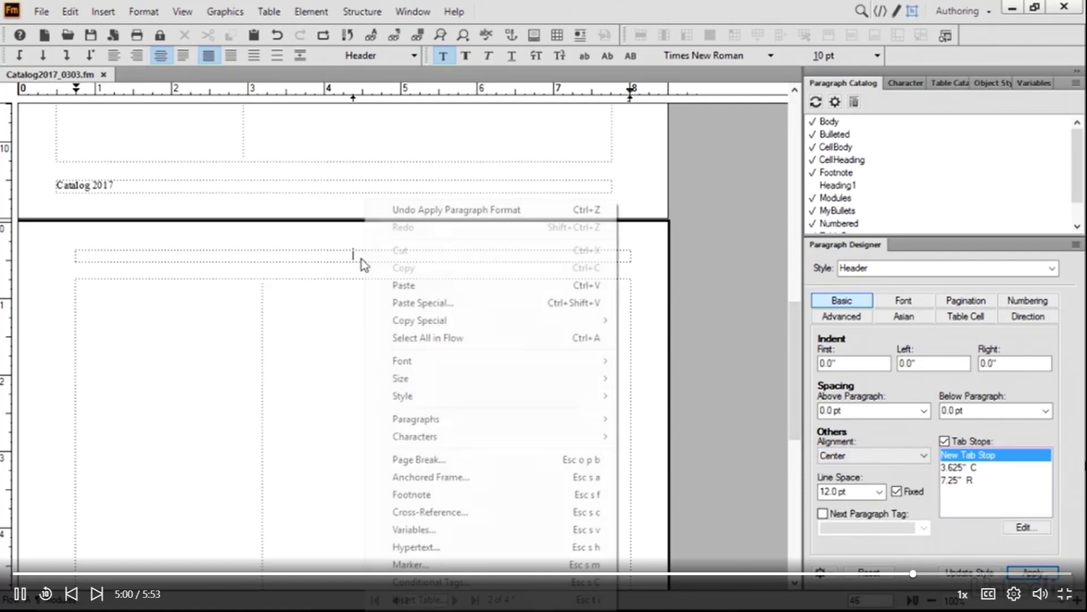
click(403, 286)
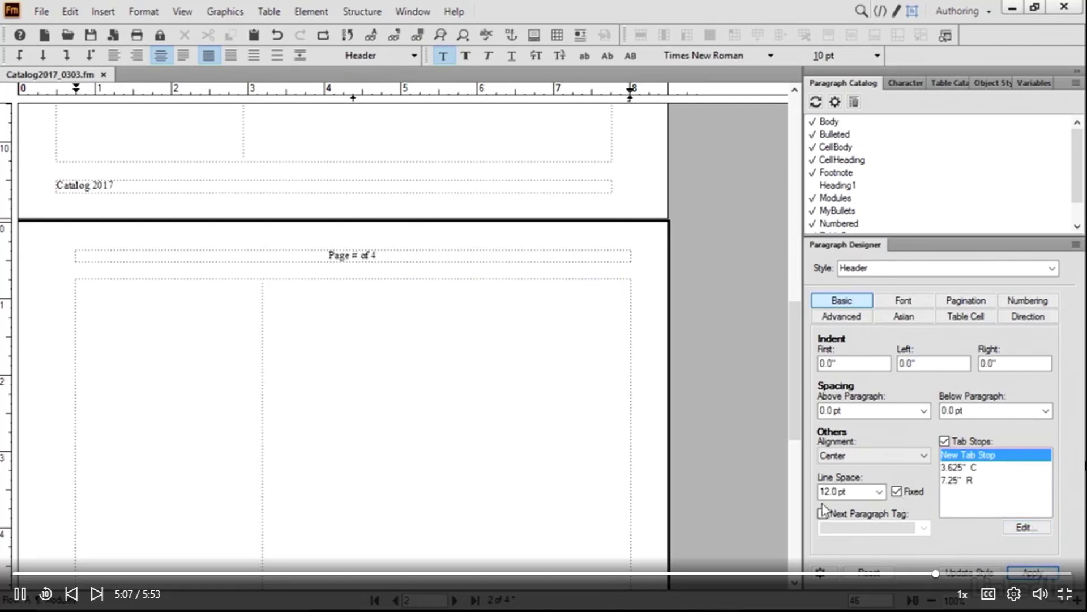
Step: Switch to the body pages, check the page-number headers and "Catalog 2017" footers across the pages, and return to the first page
click(184, 12)
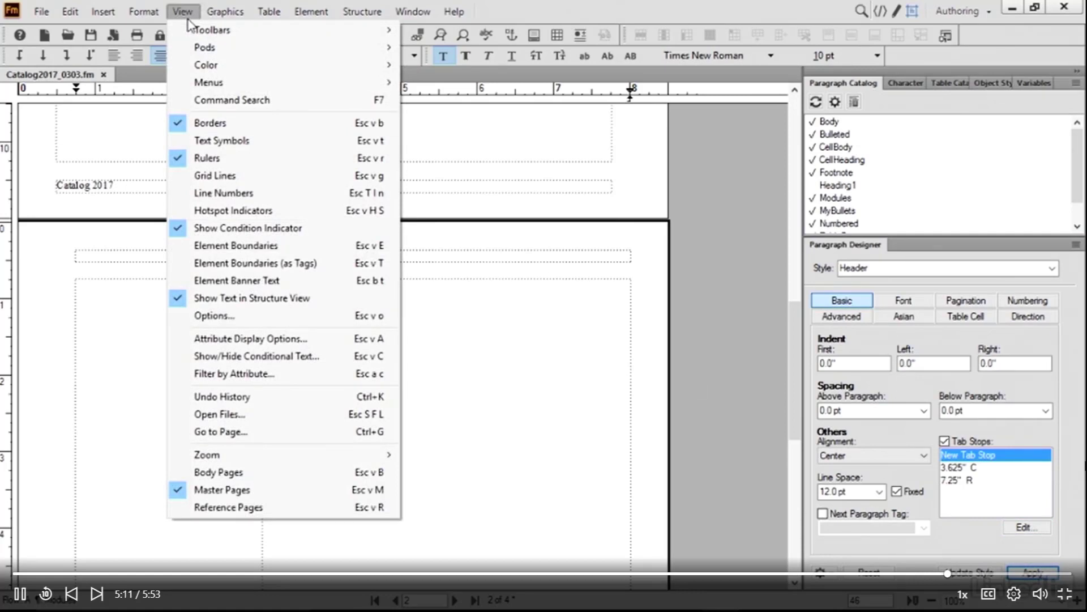
click(277, 473)
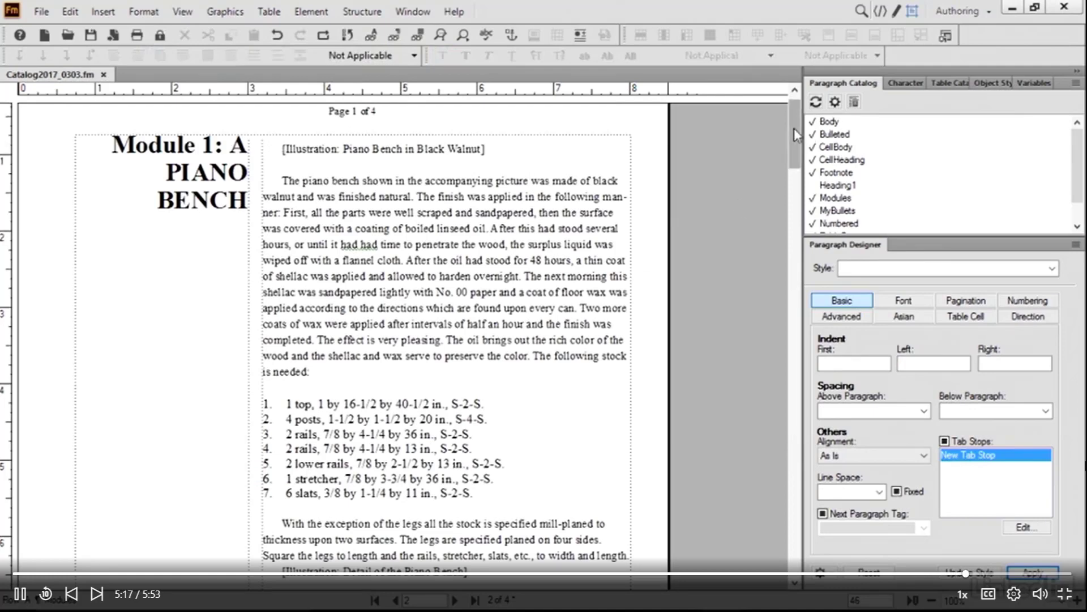
drag(794, 128, 794, 184)
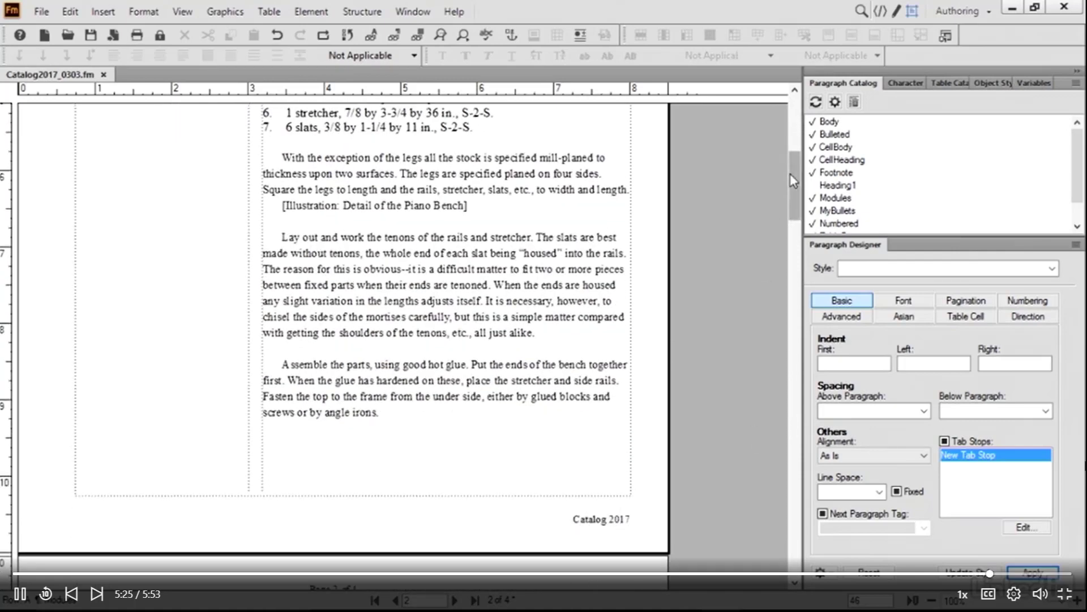
drag(791, 171, 794, 291)
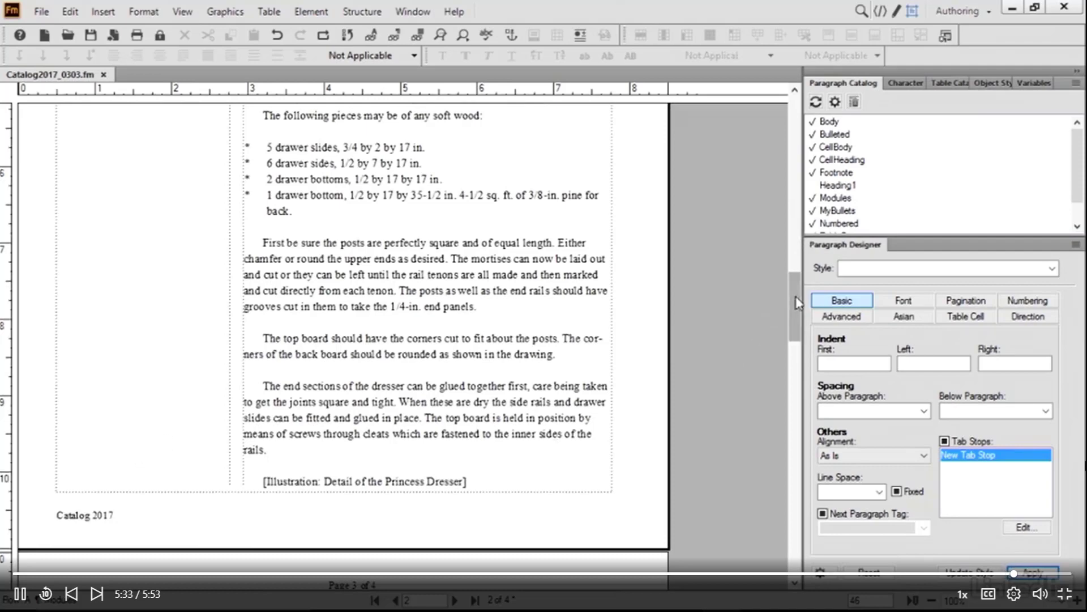
drag(797, 303, 790, 106)
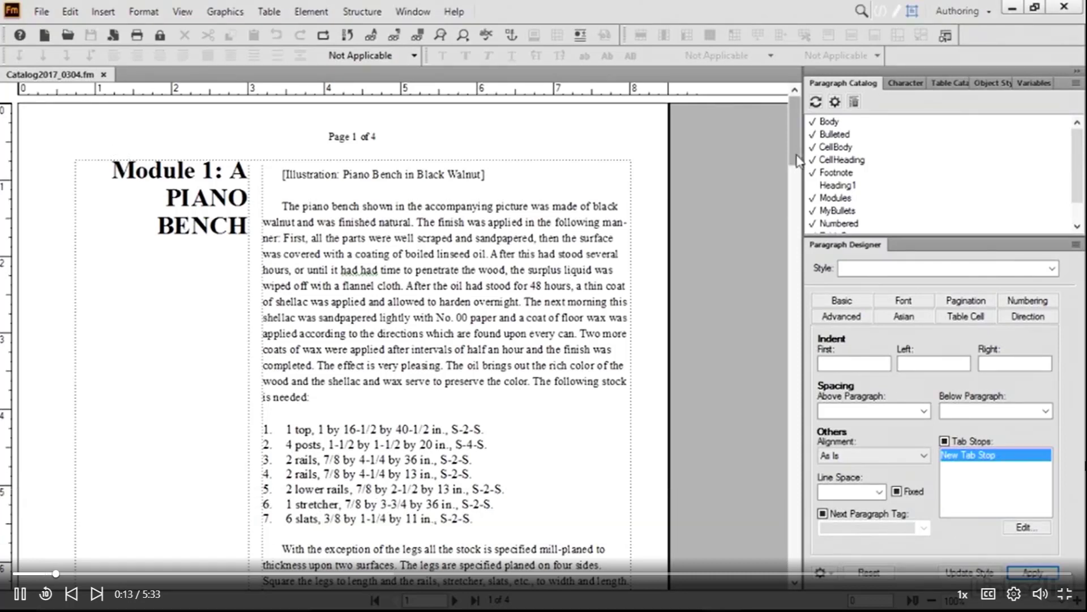
drag(796, 157, 794, 135)
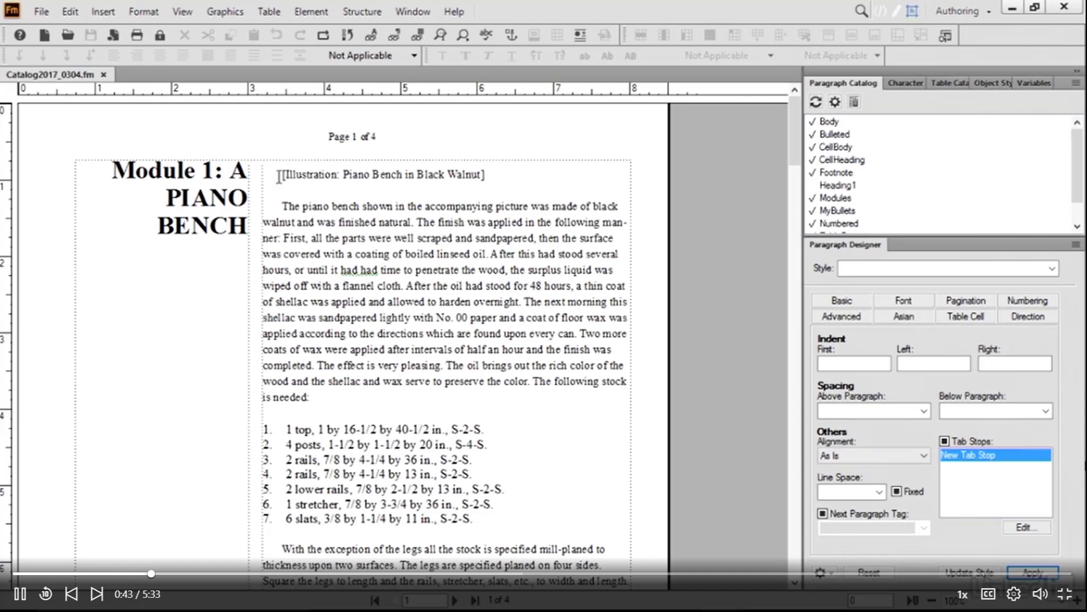
click(422, 237)
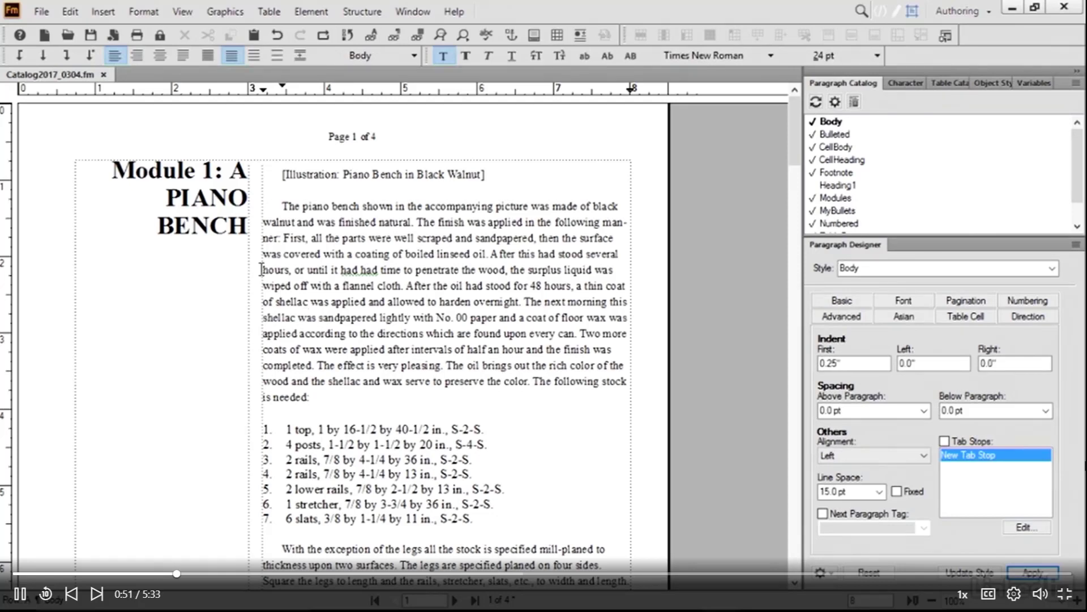
click(153, 15)
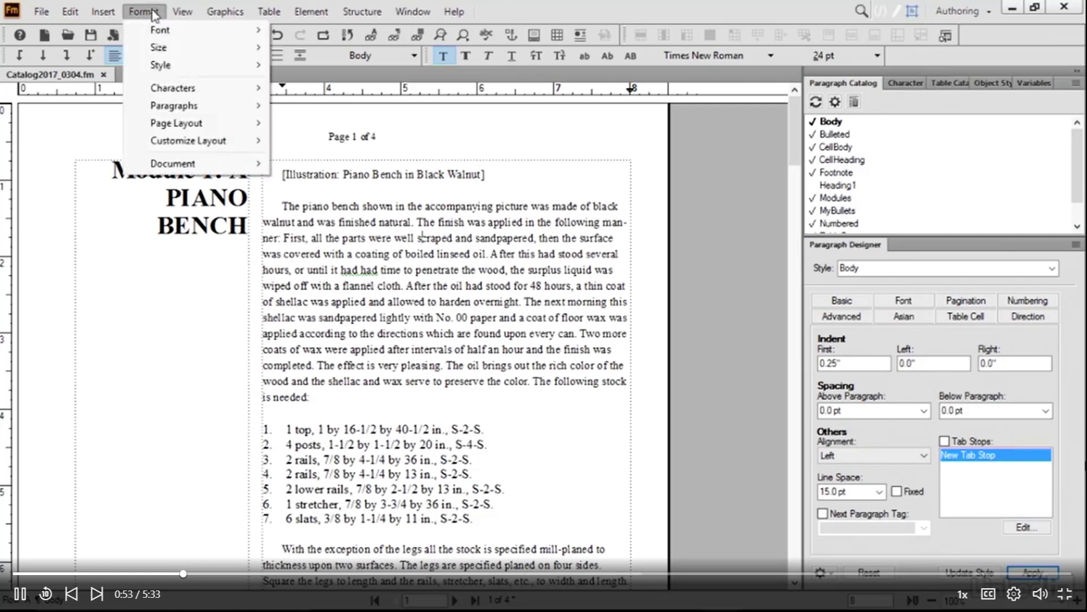
mouse_move(164, 125)
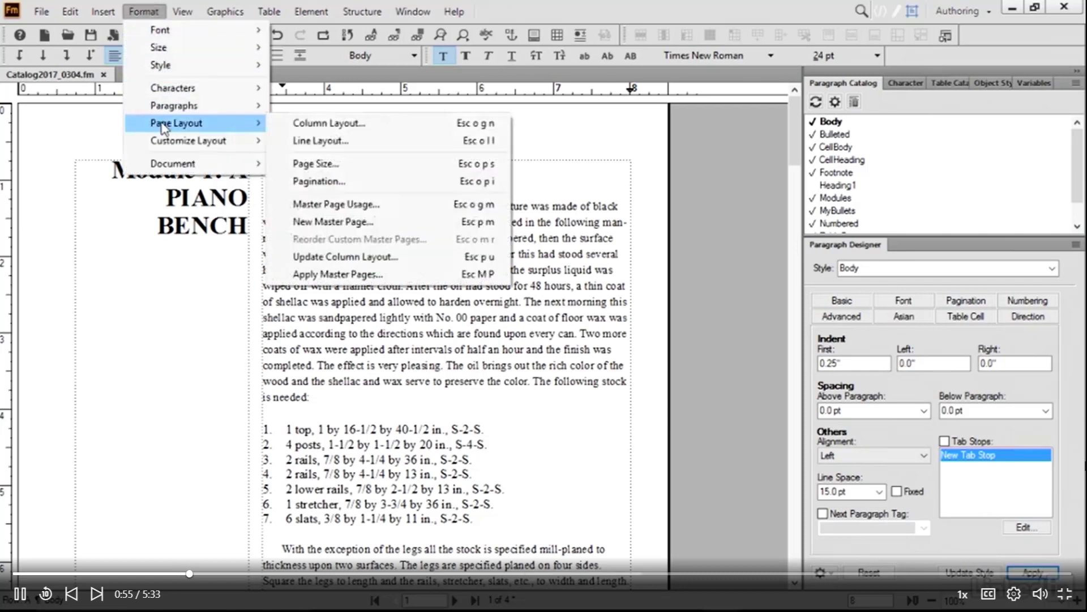
click(348, 224)
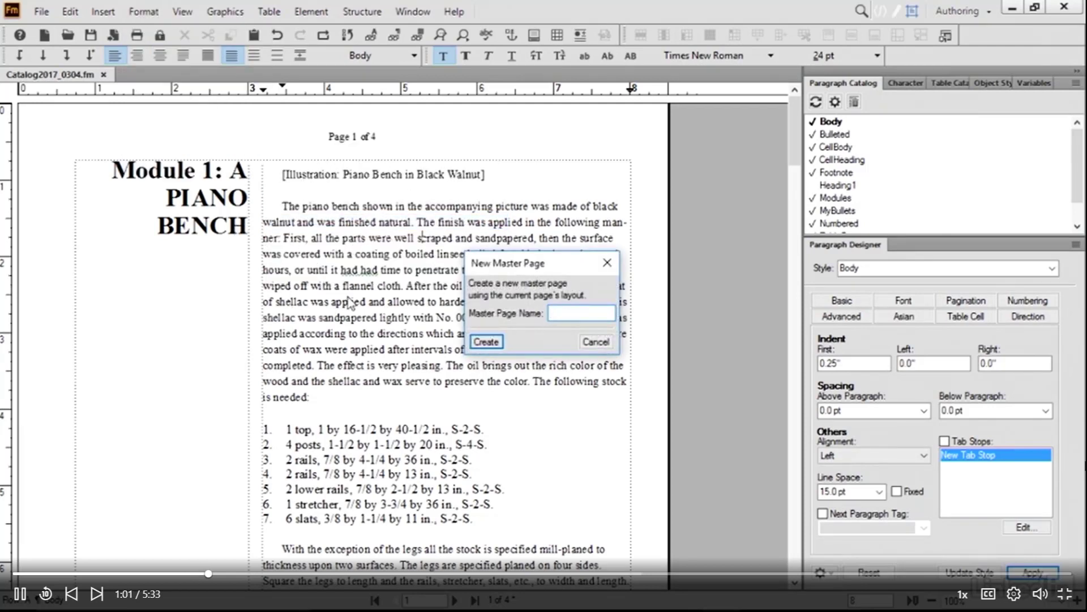
click(582, 315)
click(593, 341)
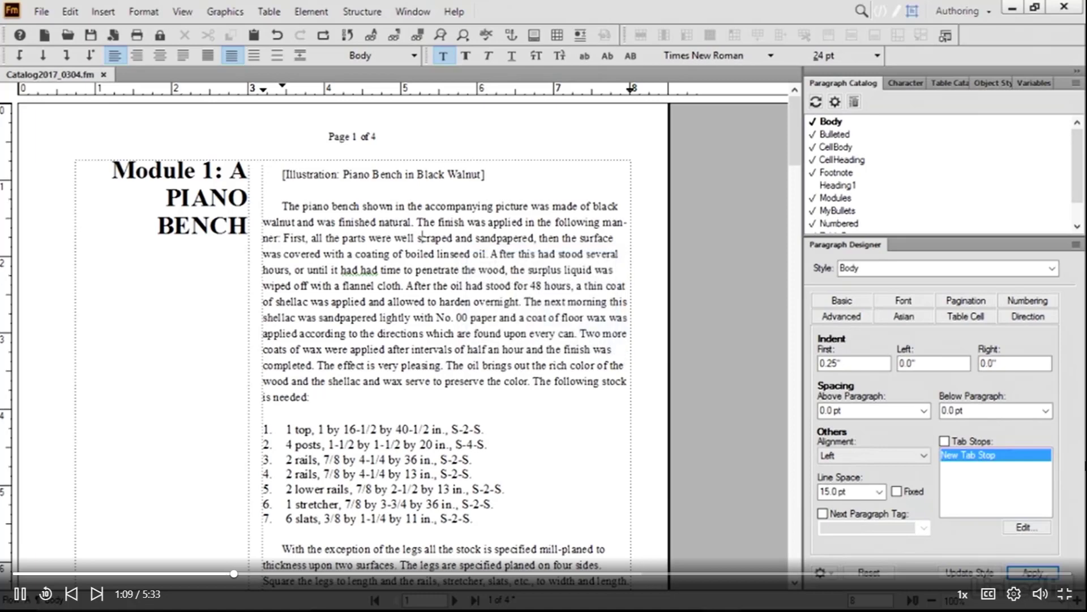
Step: Switch to the master pages and go to the Left master page
click(182, 13)
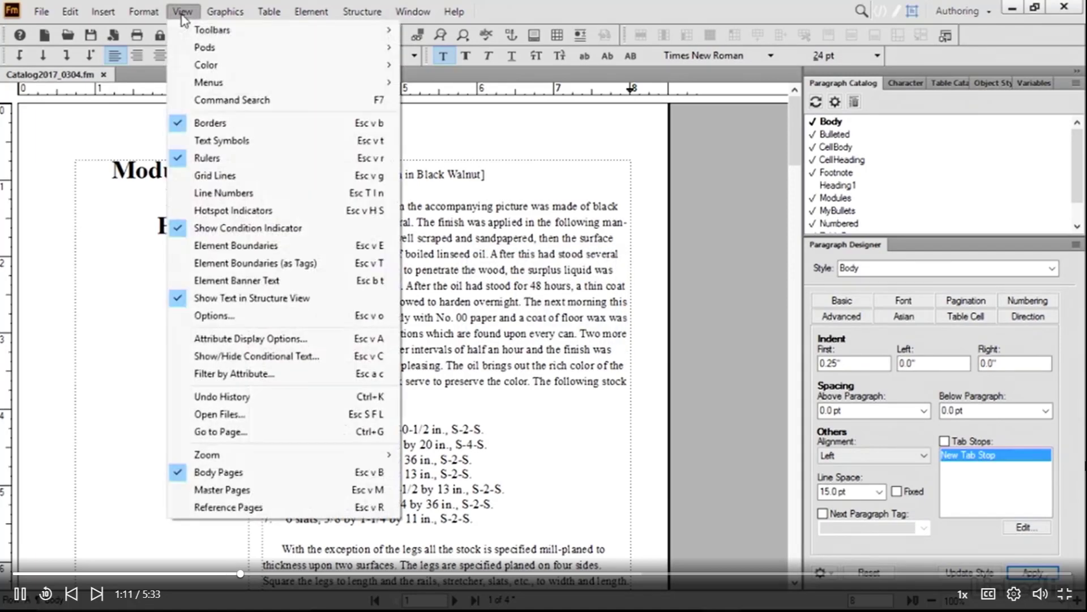
click(246, 490)
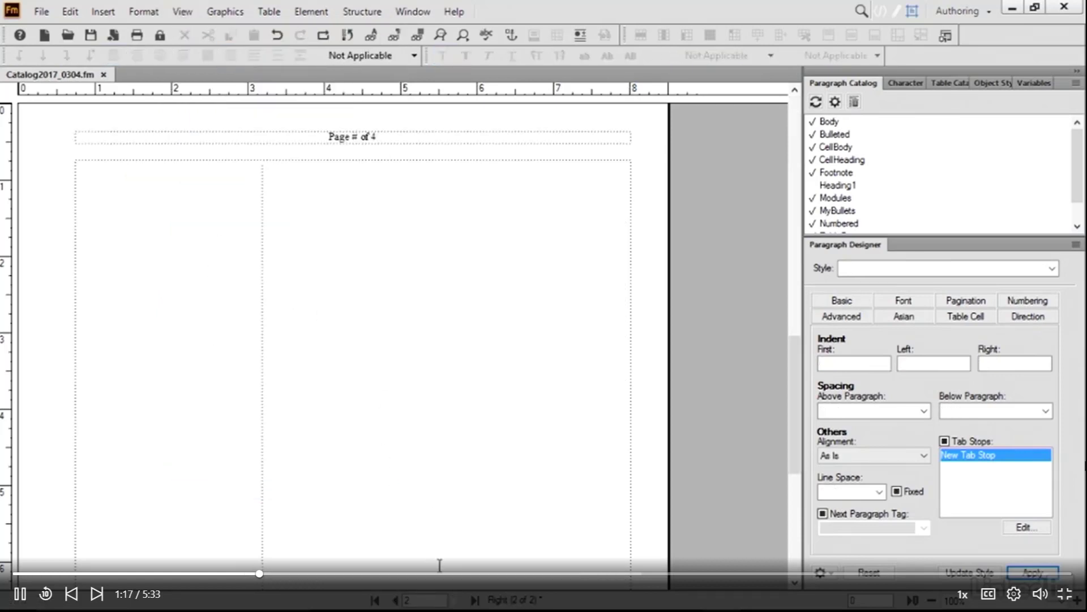
click(395, 600)
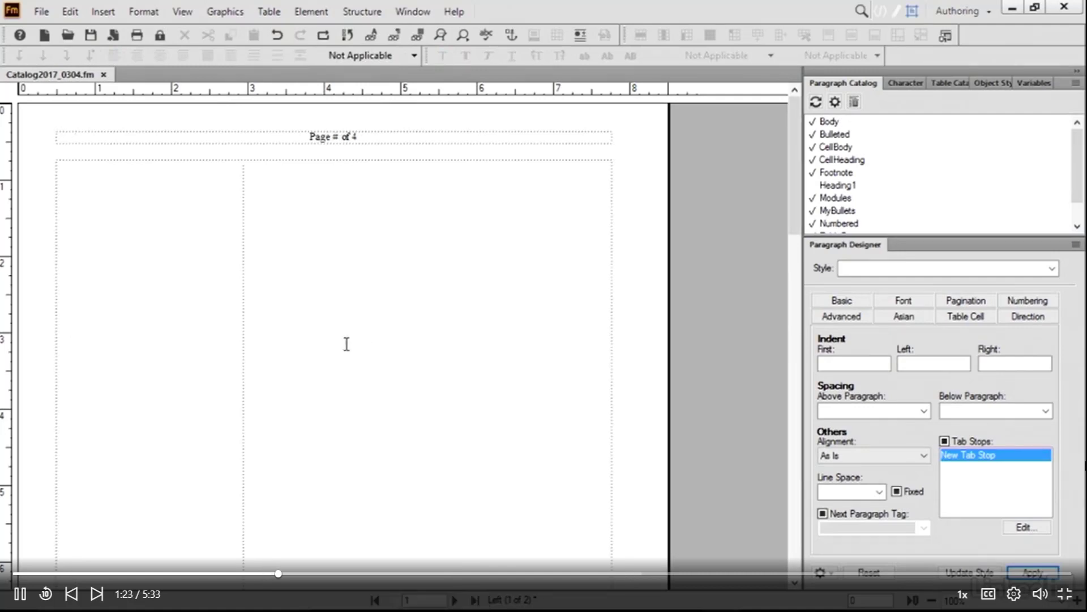
Step: Add a new master page named "Cover" with the Empty initial page layout and accept that it cannot be undone
click(145, 12)
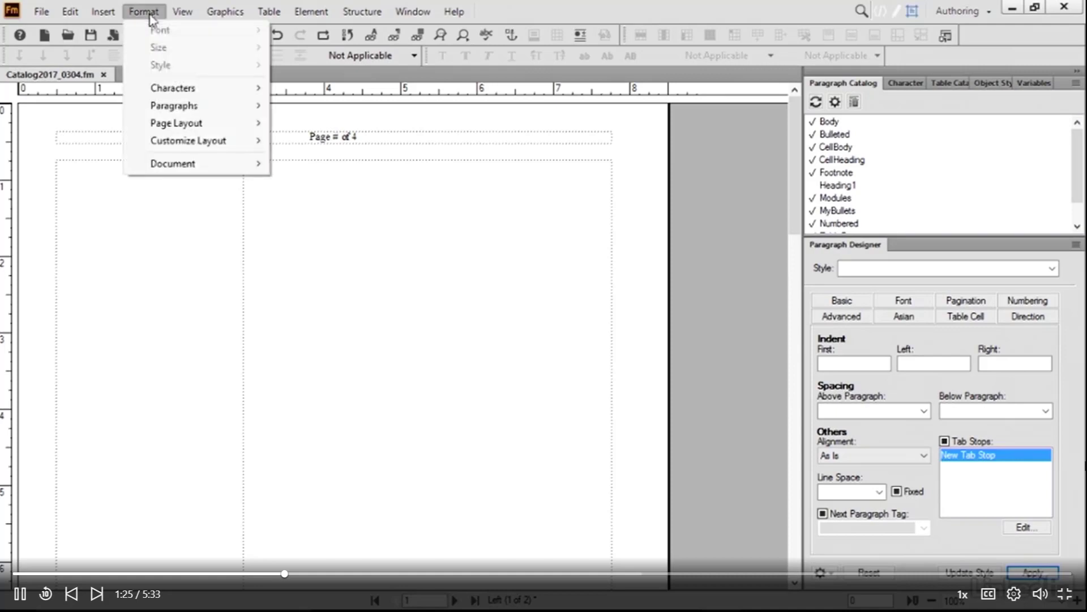
mouse_move(182, 122)
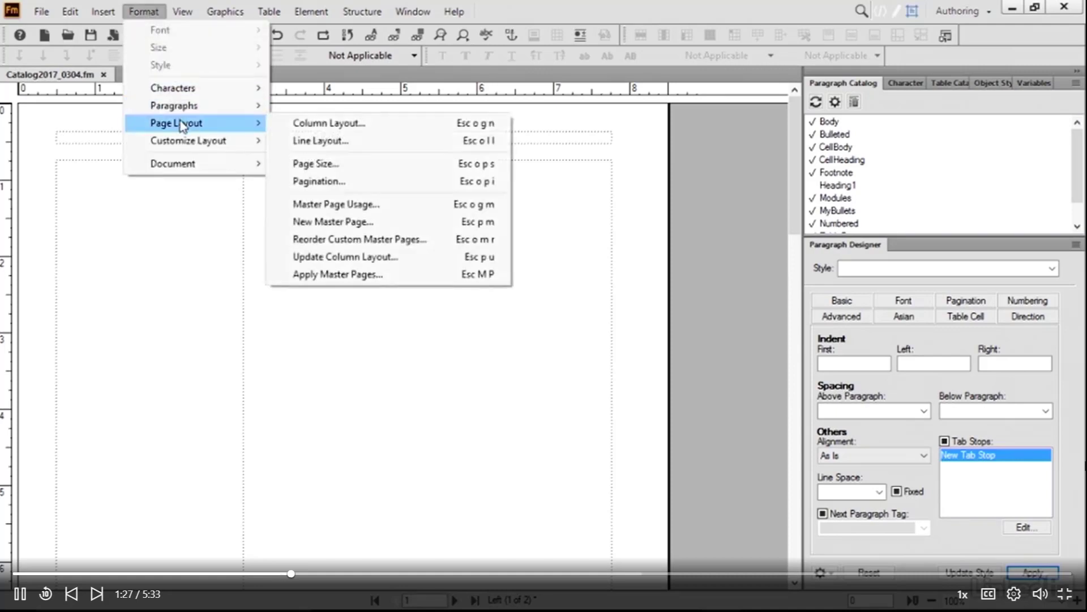
click(333, 224)
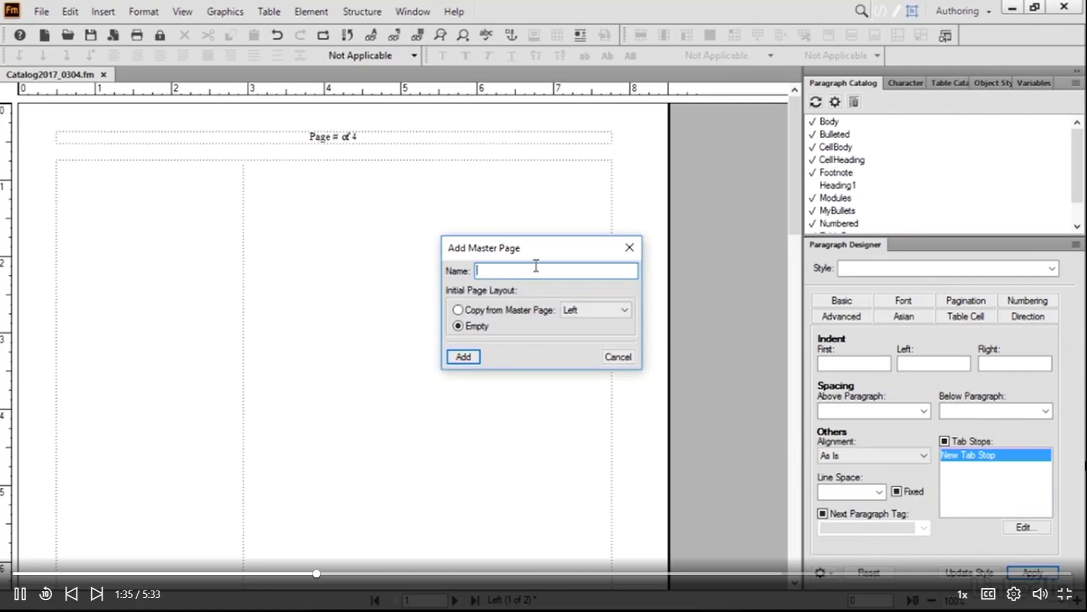
text(Cover)
click(460, 311)
click(607, 313)
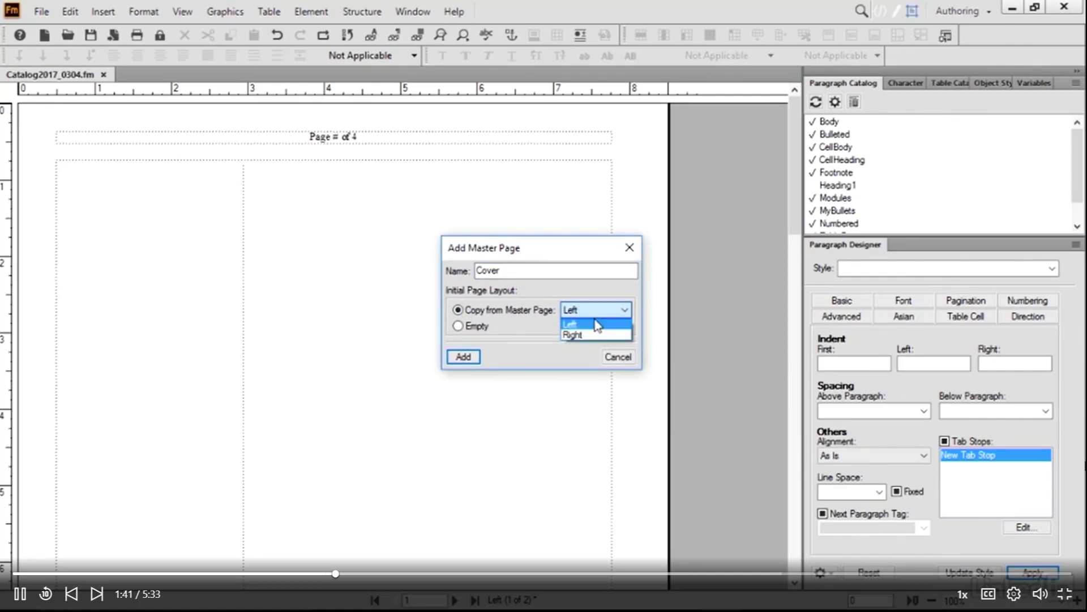
click(458, 327)
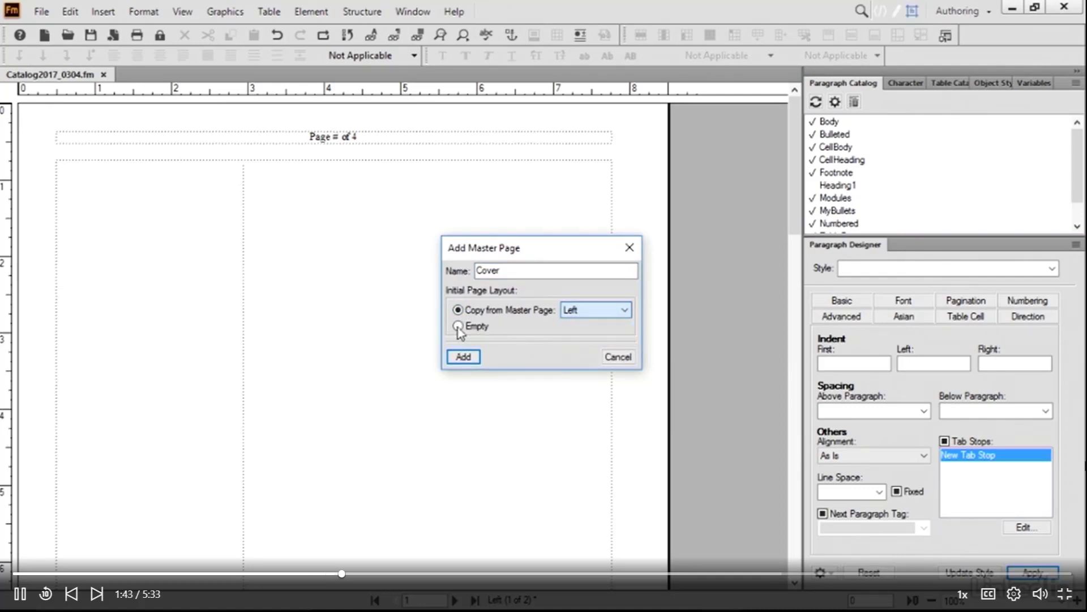
click(457, 327)
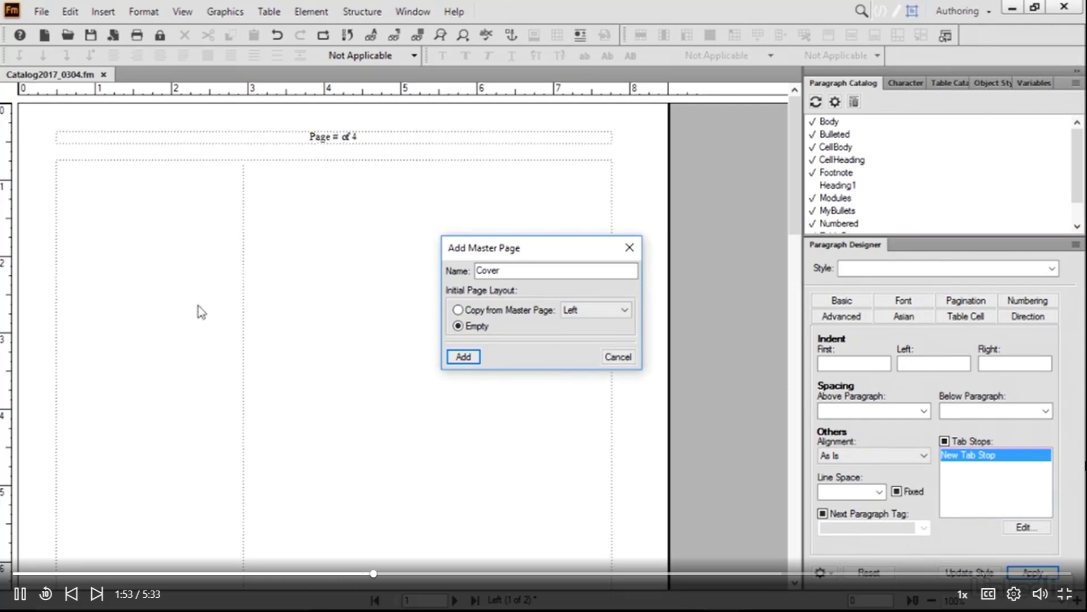
click(463, 356)
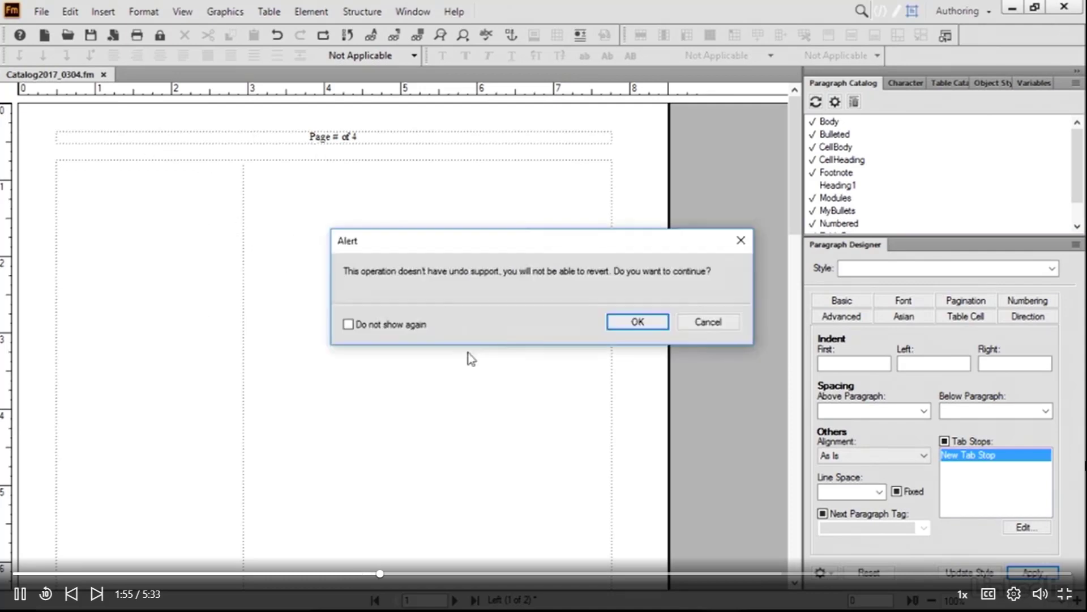
click(638, 322)
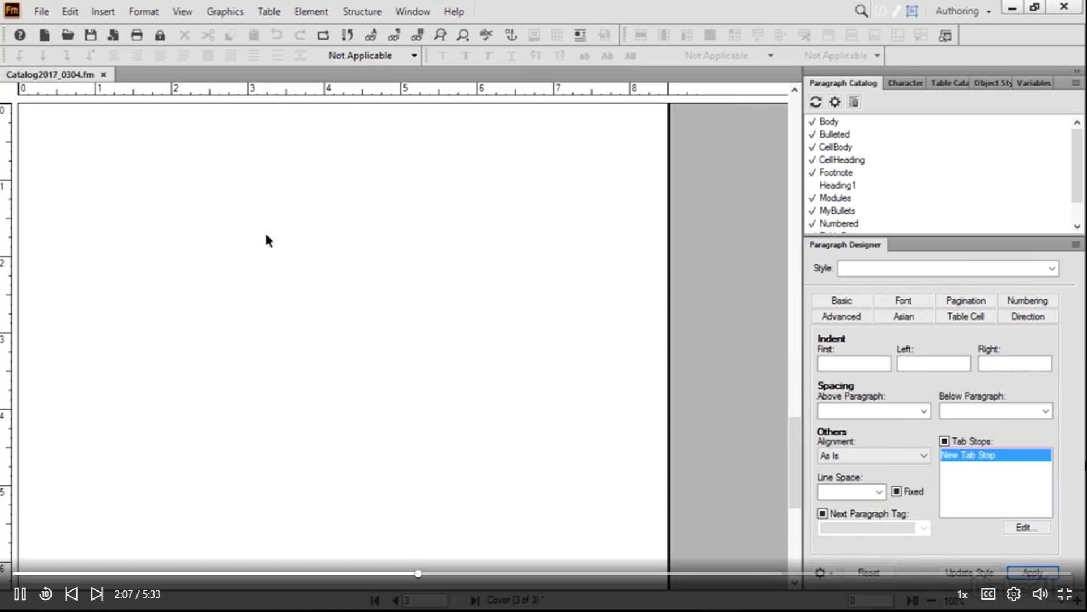
click(957, 11)
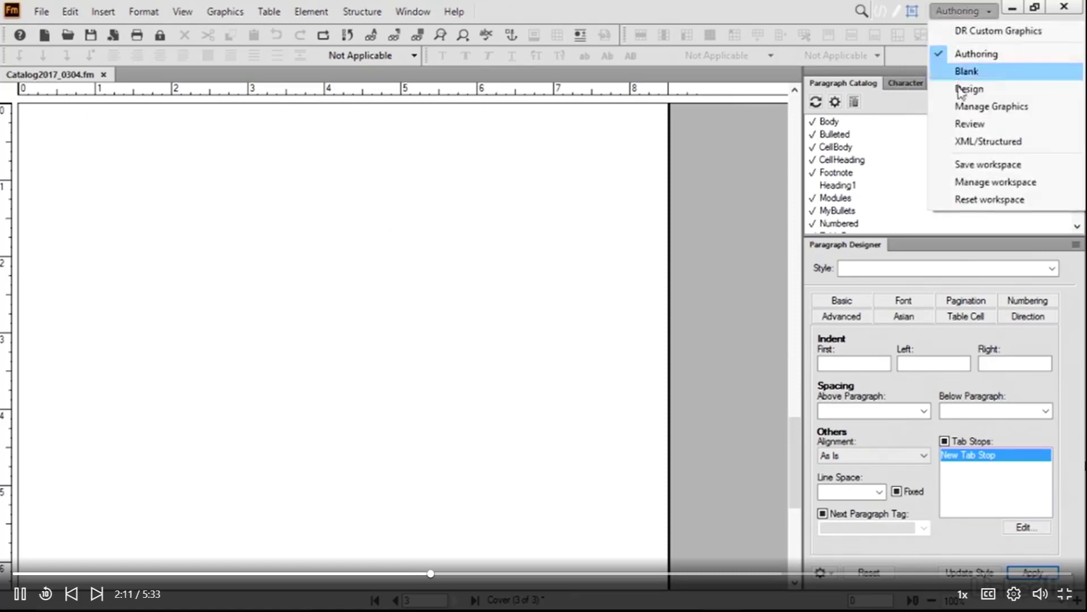
click(739, 142)
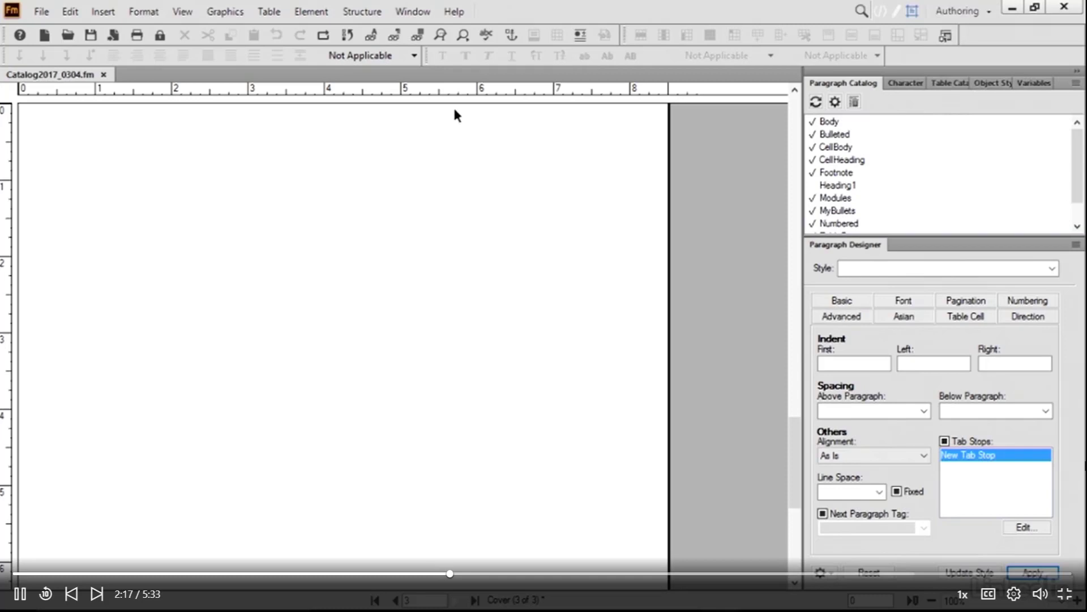
Step: Display the graphics Tools palette and dock it beside the document
click(225, 12)
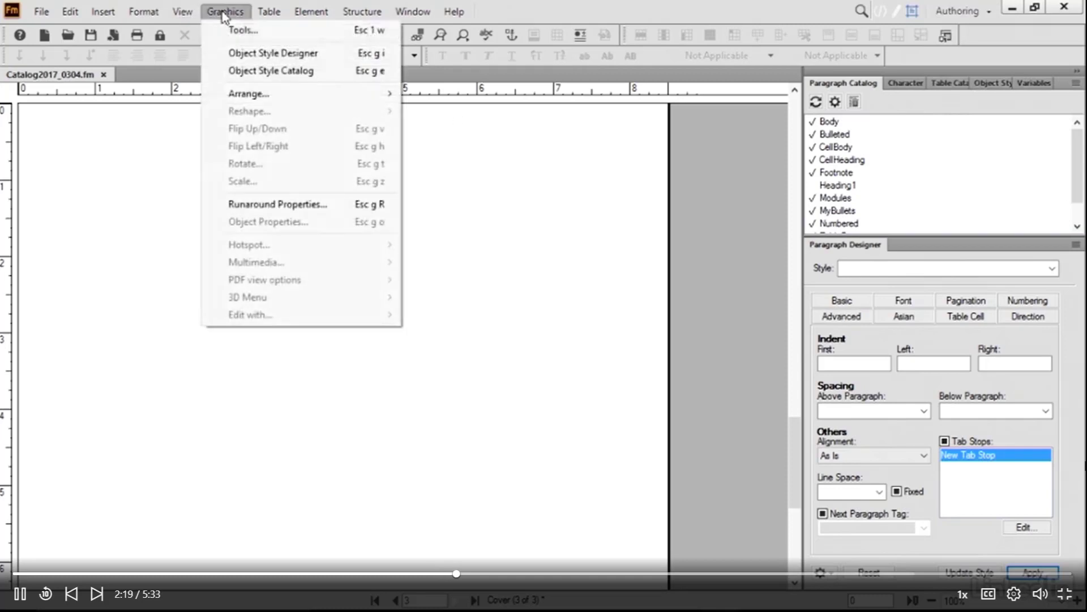
click(244, 31)
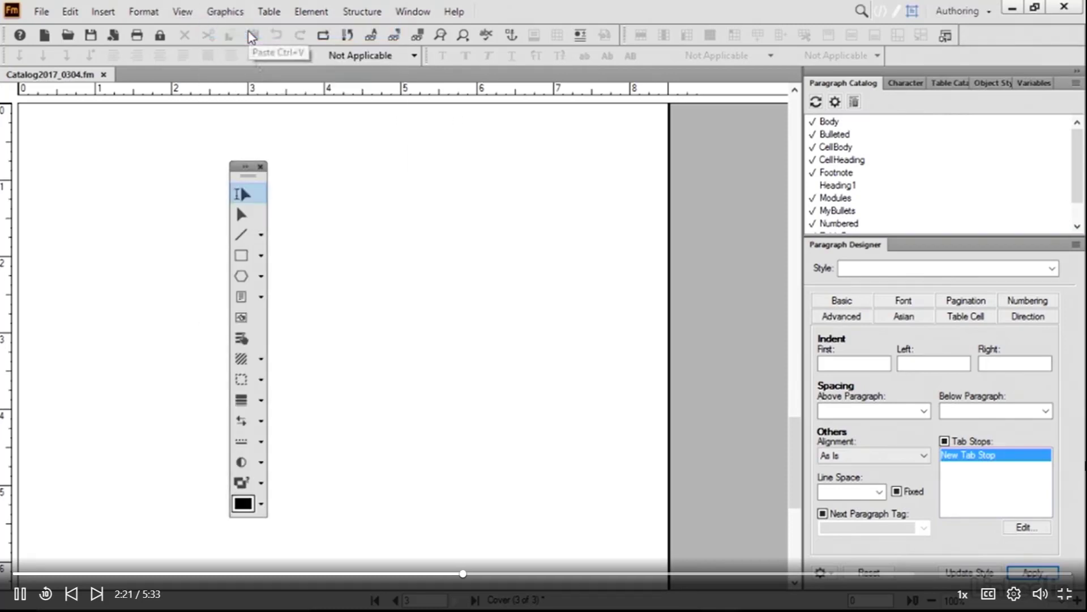
drag(232, 170, 4, 119)
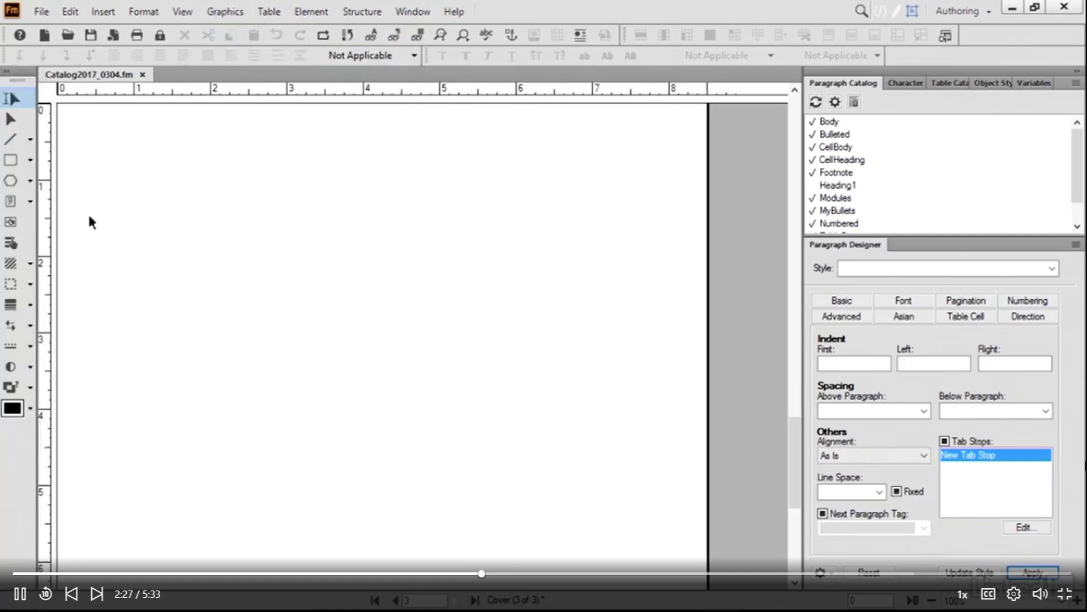
Step: Draw a single-column text frame about 5.45 by 3.75 inches on the Cover master page as a body page template with flow tag B
click(13, 205)
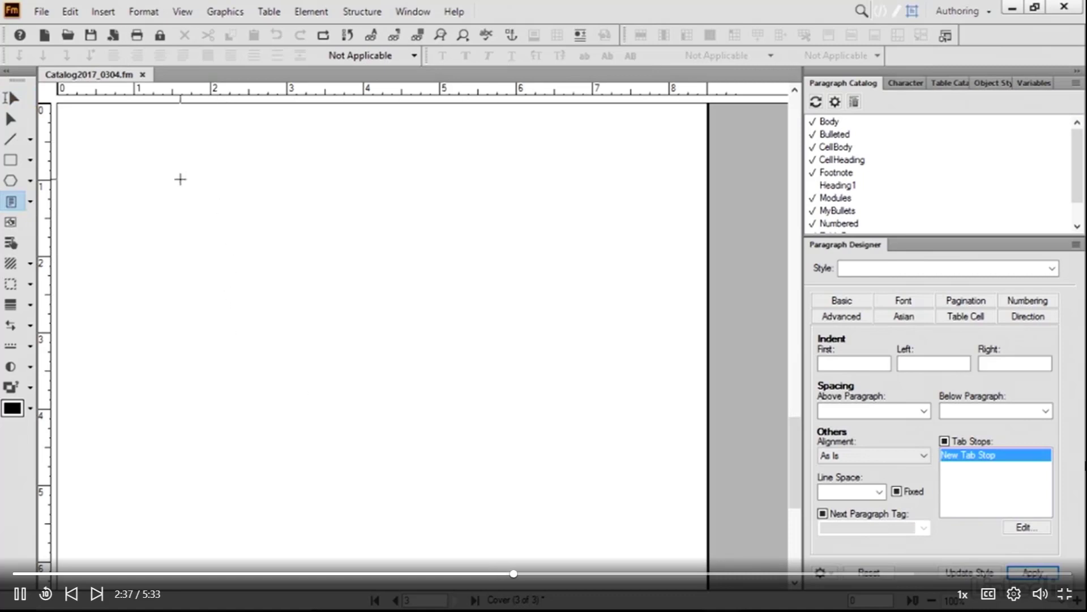
drag(180, 180, 597, 466)
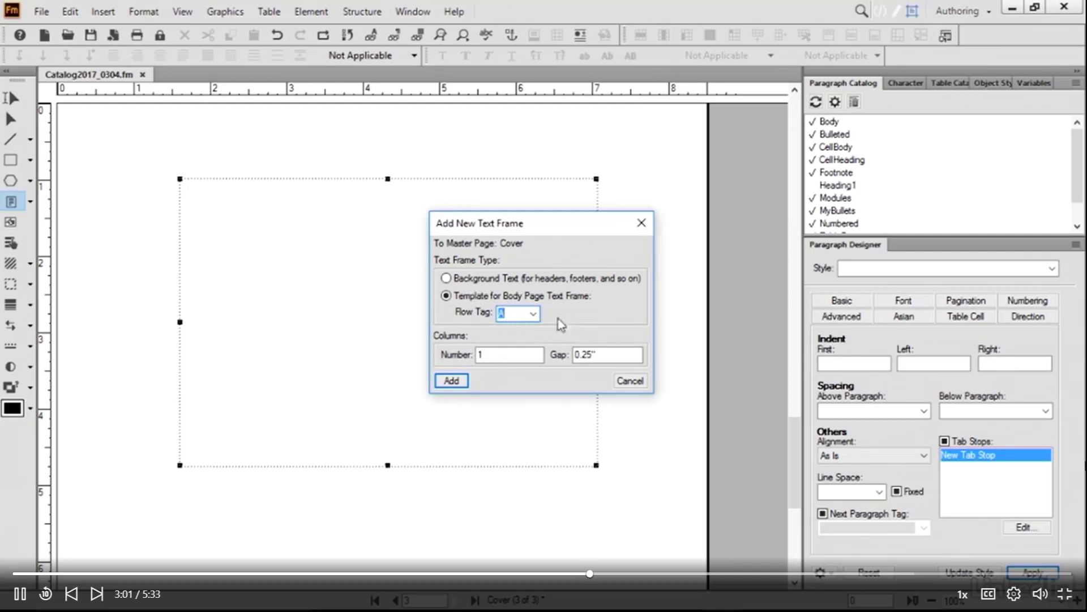
text(B)
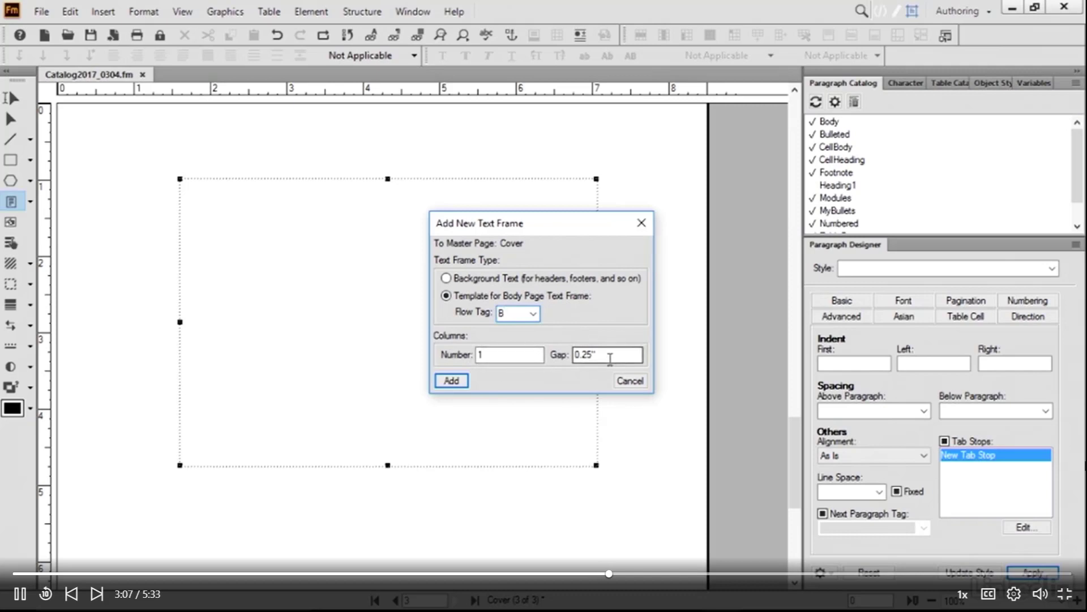
click(451, 380)
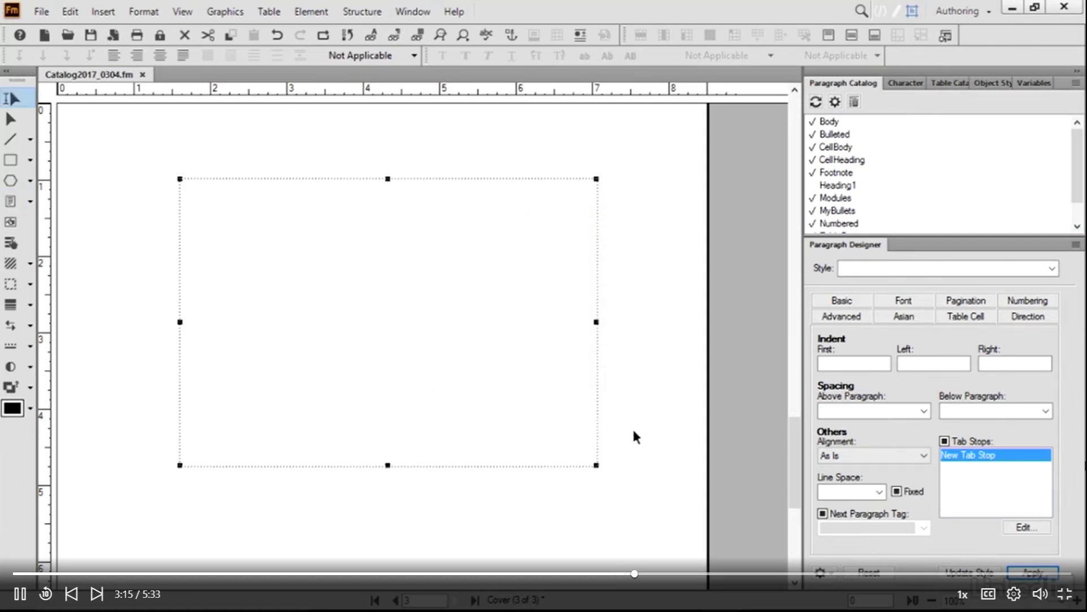
Step: Set the Cover text frame's top and left offsets to 1, its width to 6.5 and its height to 9 inches
right_click(573, 367)
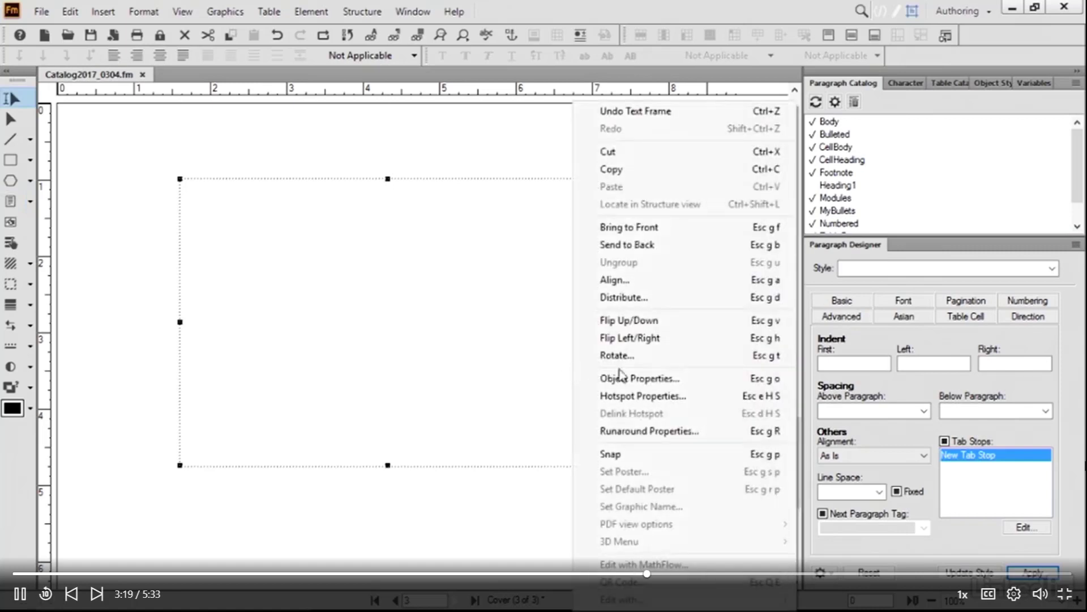
click(638, 379)
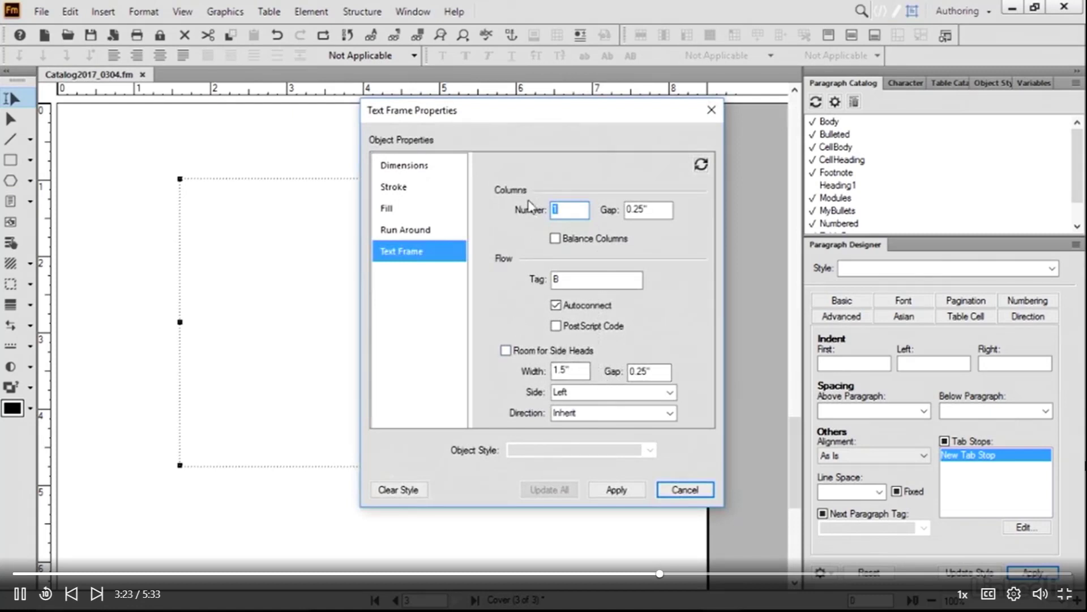
click(394, 165)
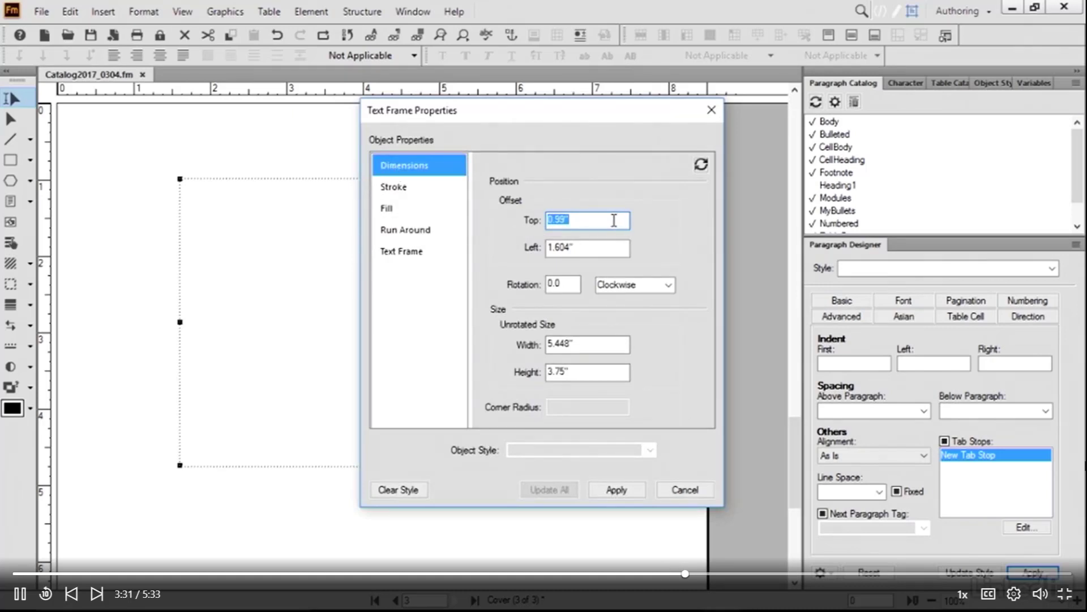
text(1)
drag(592, 248, 546, 250)
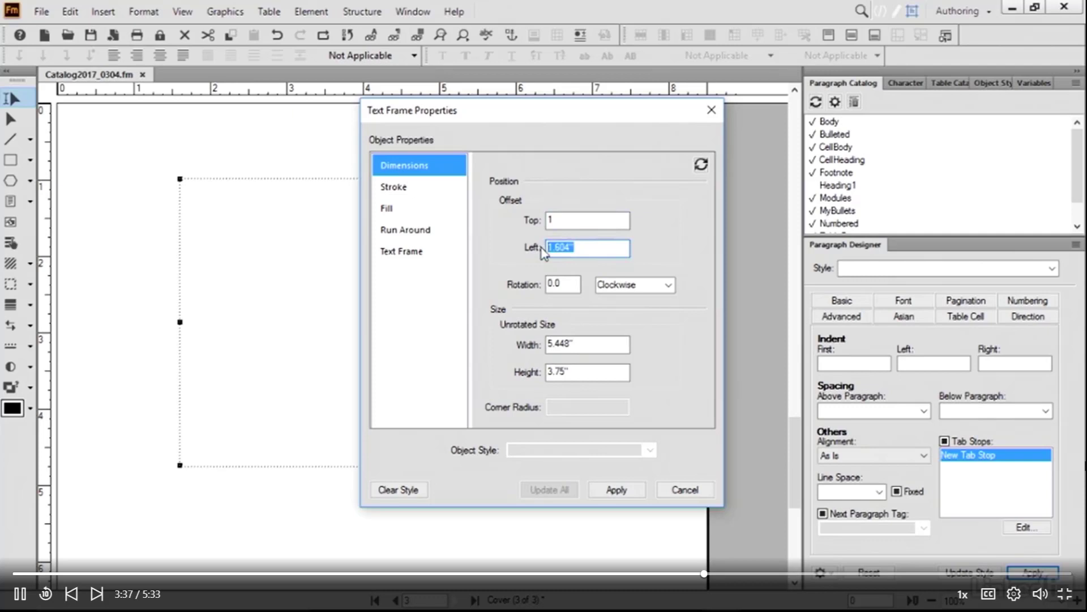
text(1)
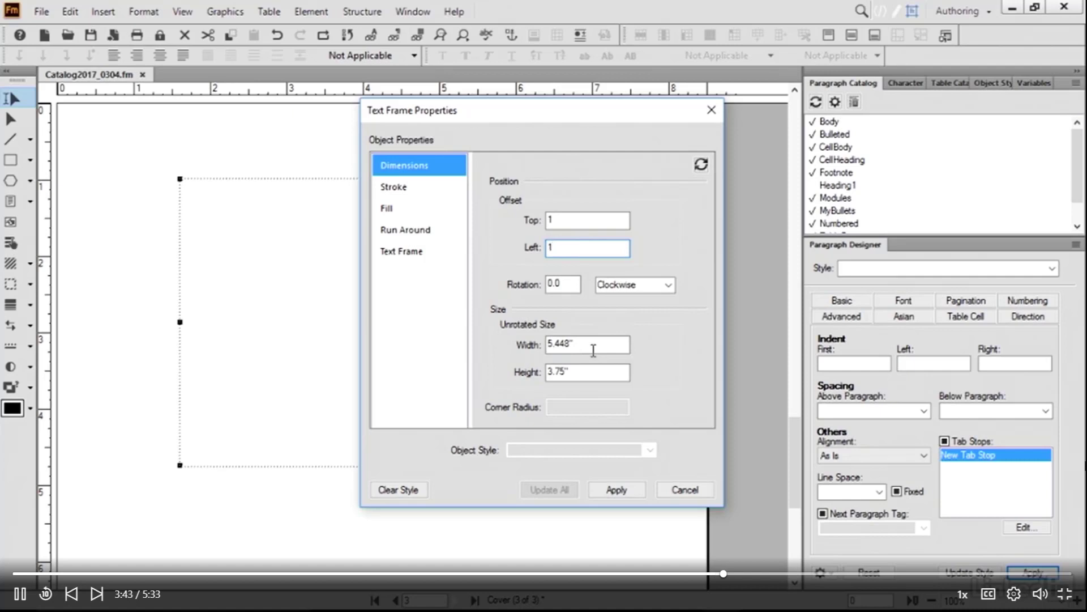
drag(597, 344, 545, 345)
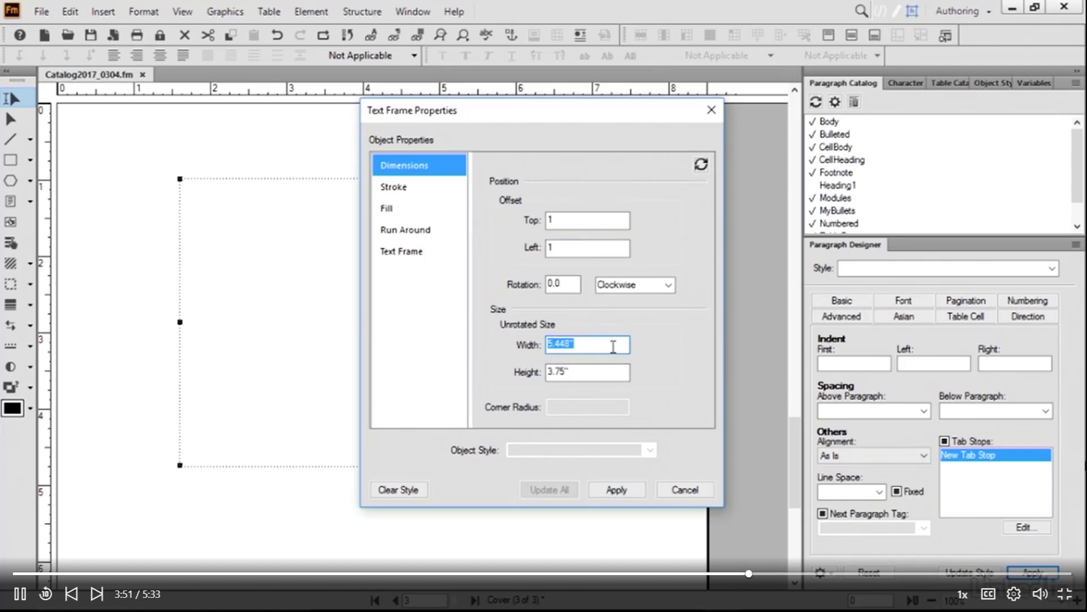
text(6.5)
key(Tab)
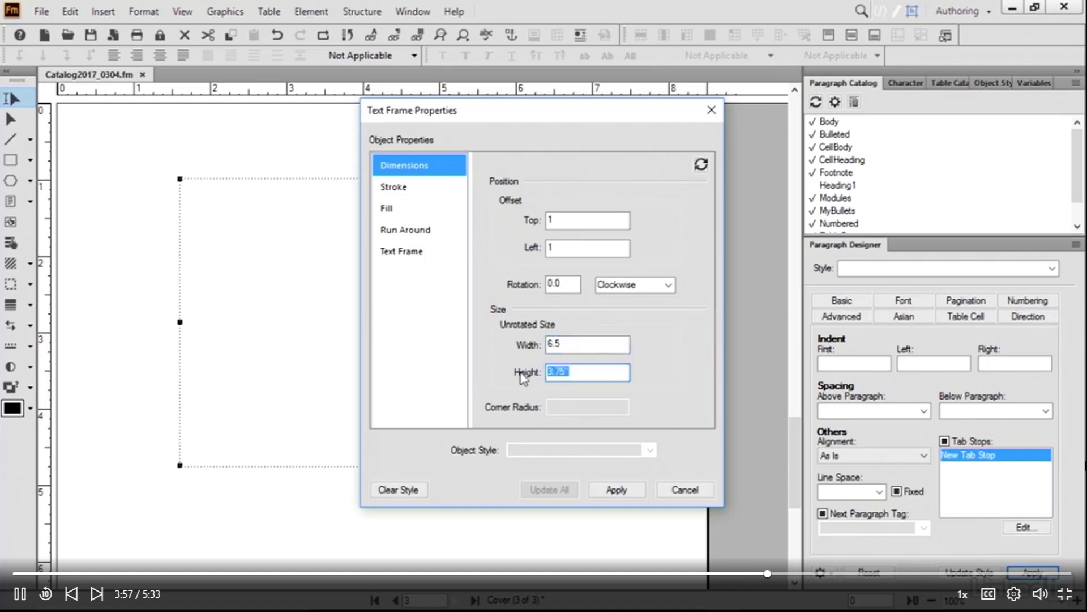
text(9)
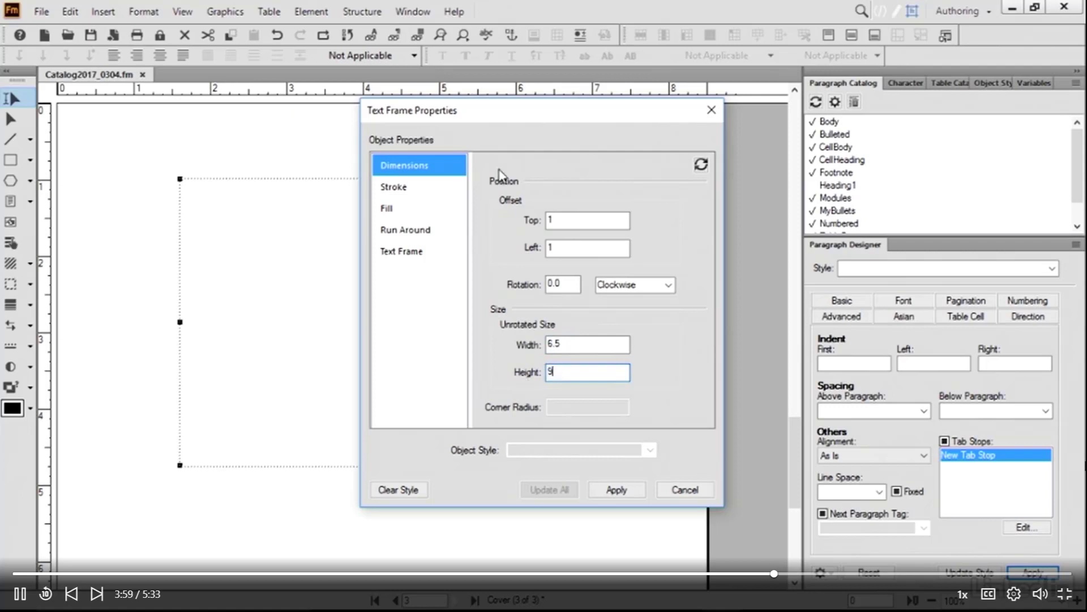
click(616, 489)
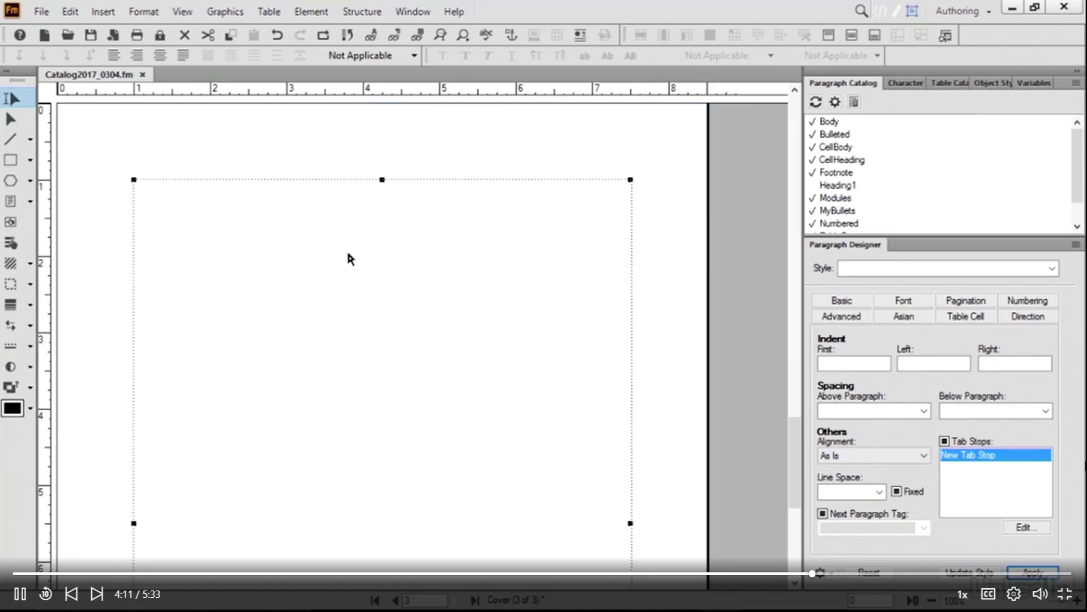
Step: Switch from the master pages to the body pages and show the top of the first page
click(184, 14)
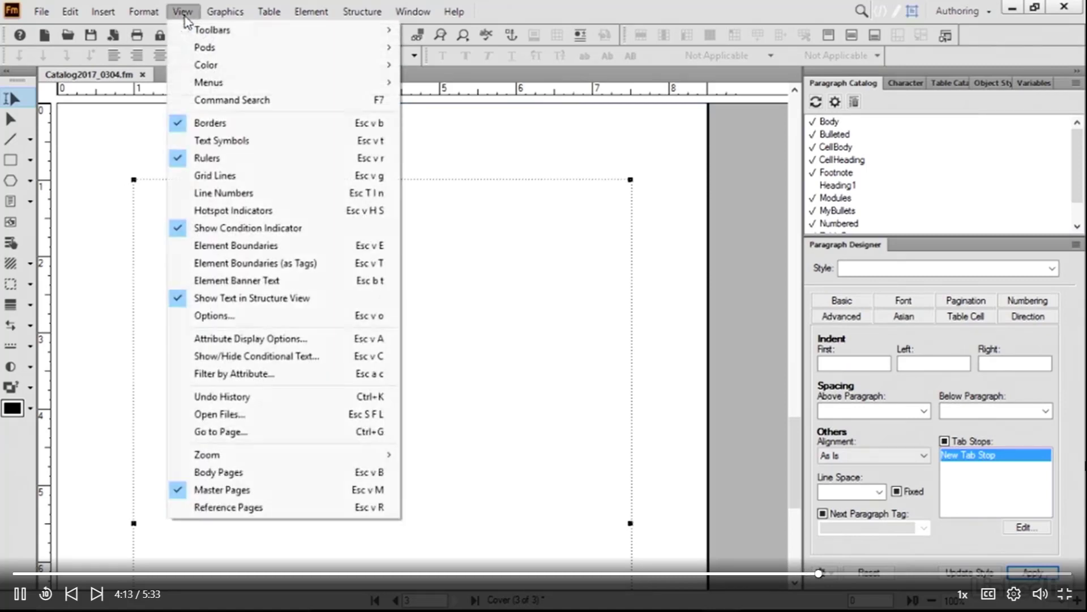
click(205, 473)
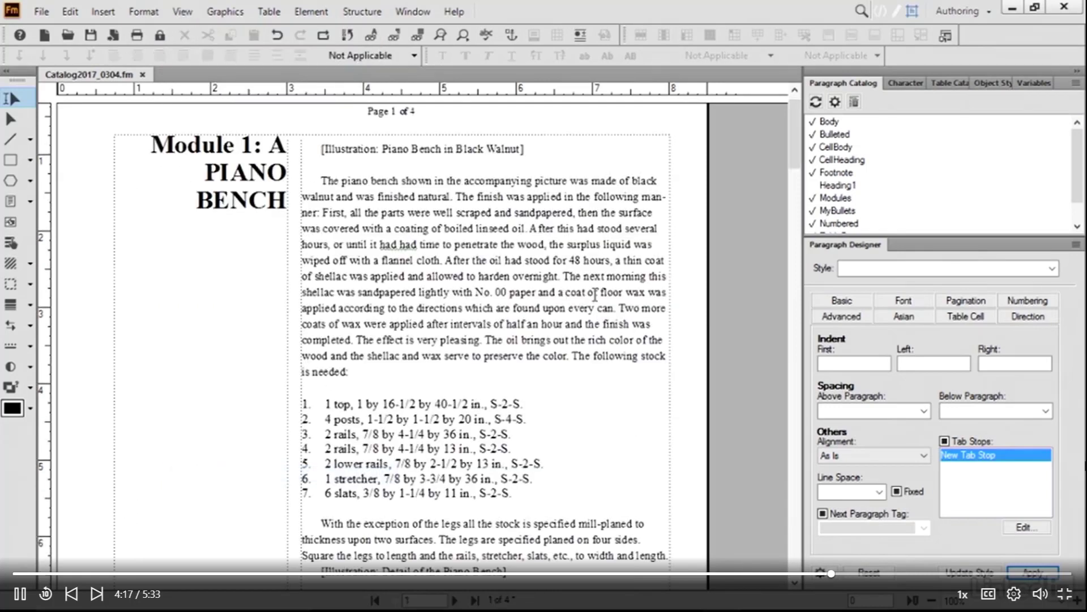
scroll(461, 315, up, 1)
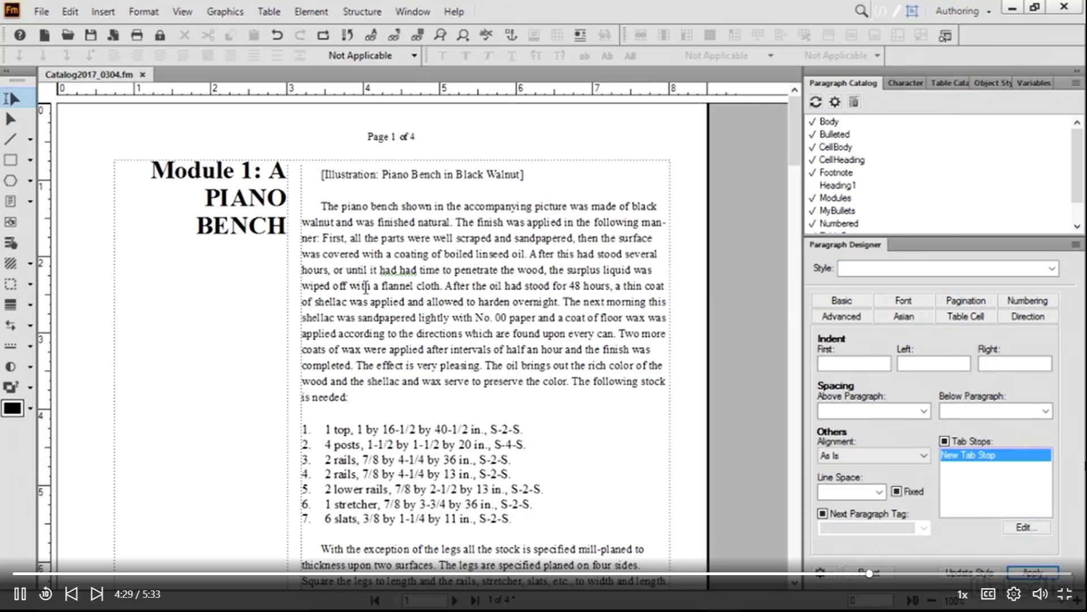
Step: Add one disconnected page before page 1 using the Cover master page, accepting that it cannot be undone and confirming the disconnected page
click(103, 12)
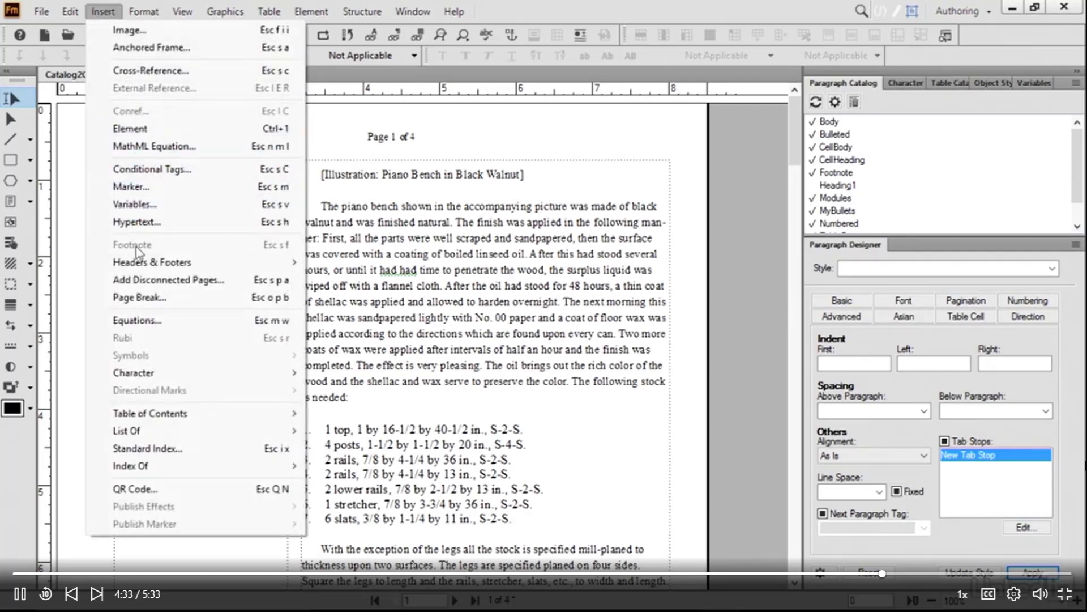
click(173, 280)
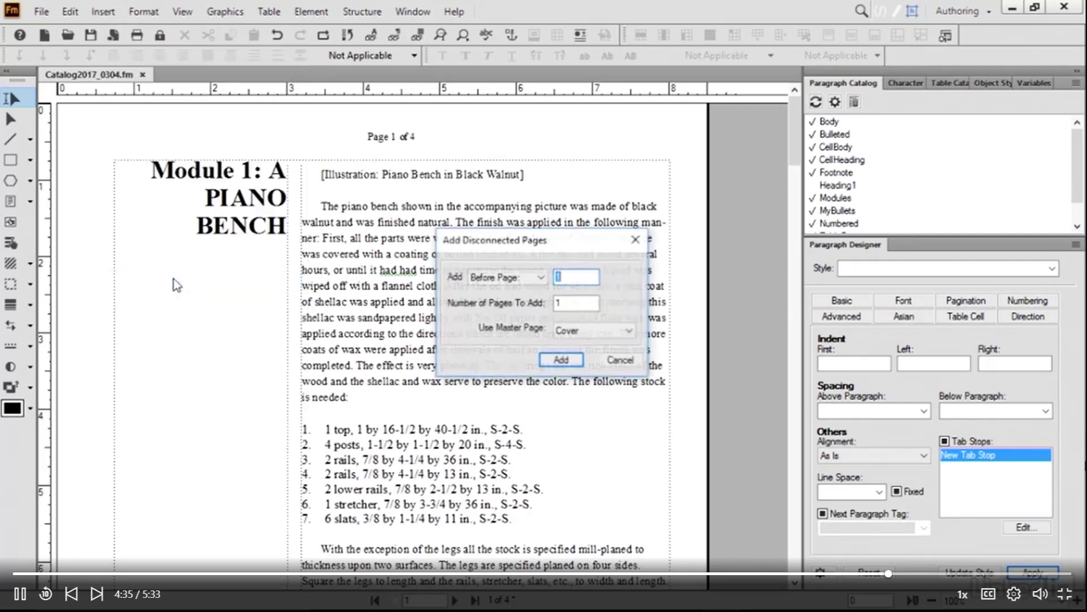
click(535, 279)
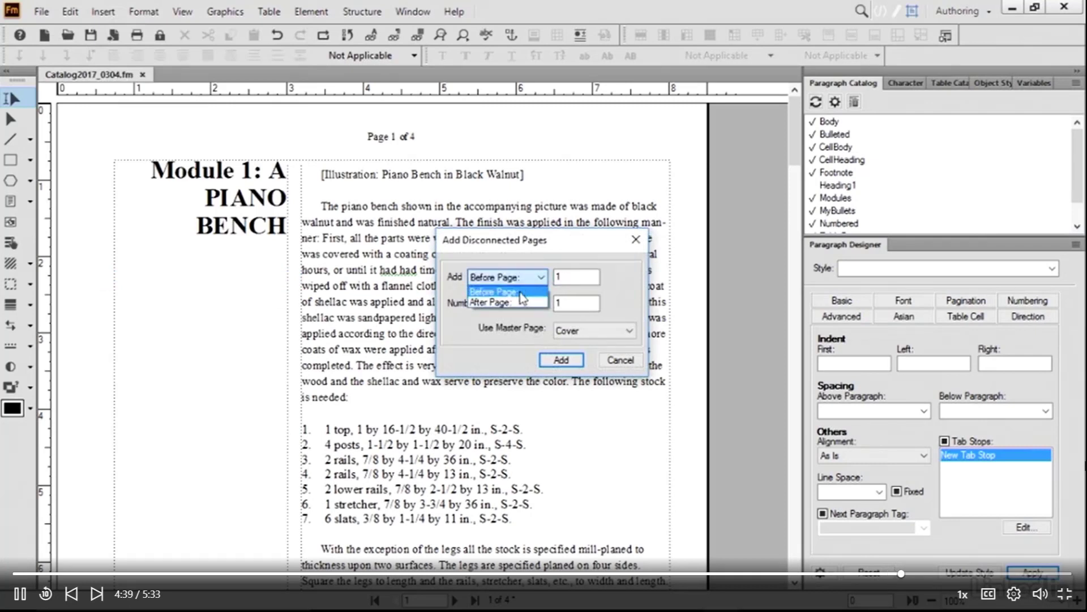
click(520, 292)
click(571, 279)
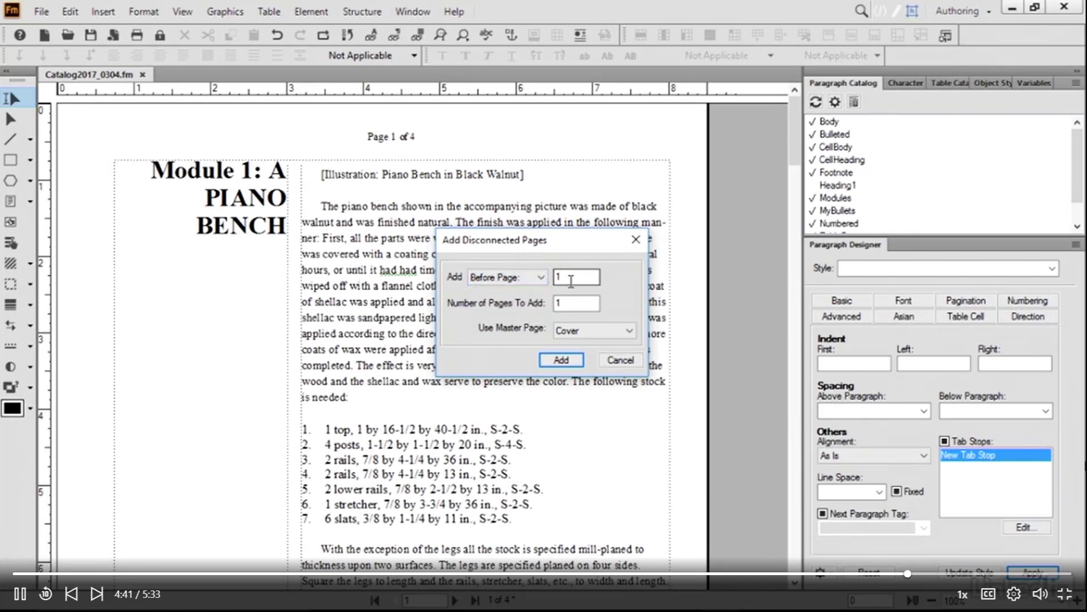
click(607, 333)
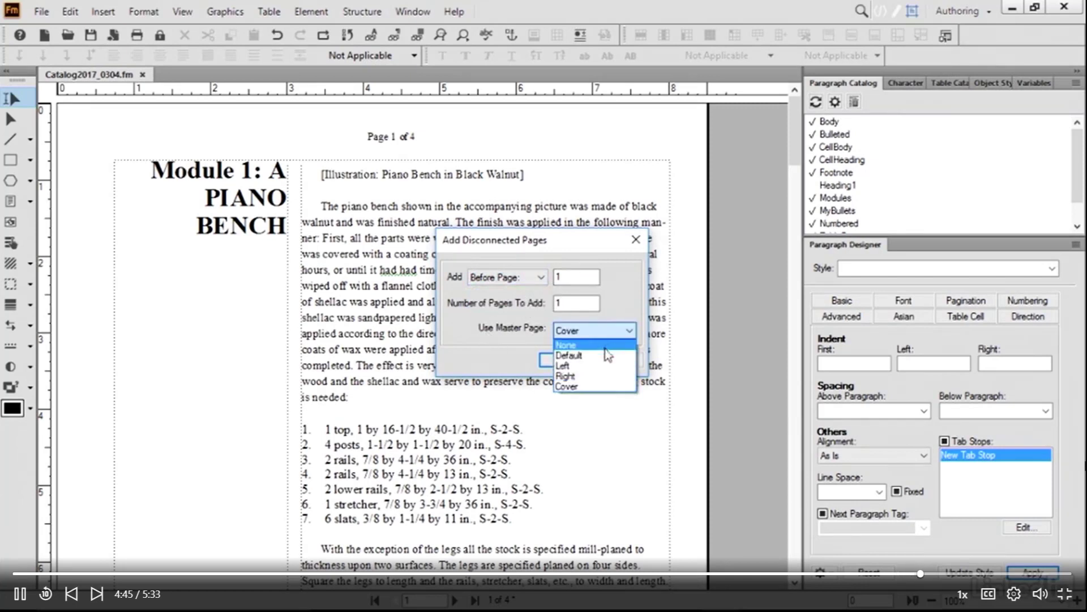
click(573, 387)
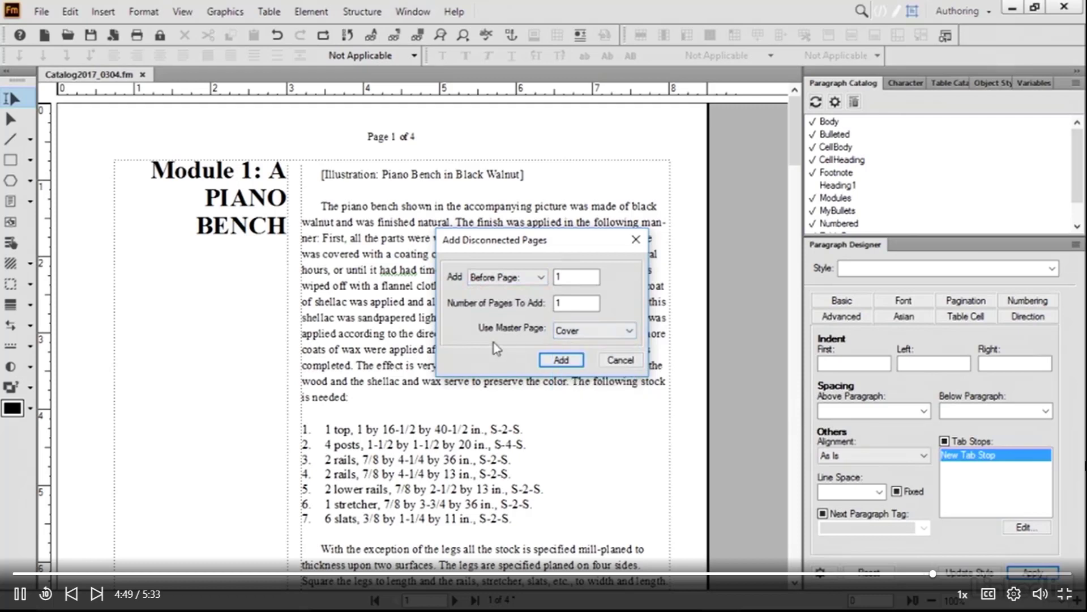
click(561, 362)
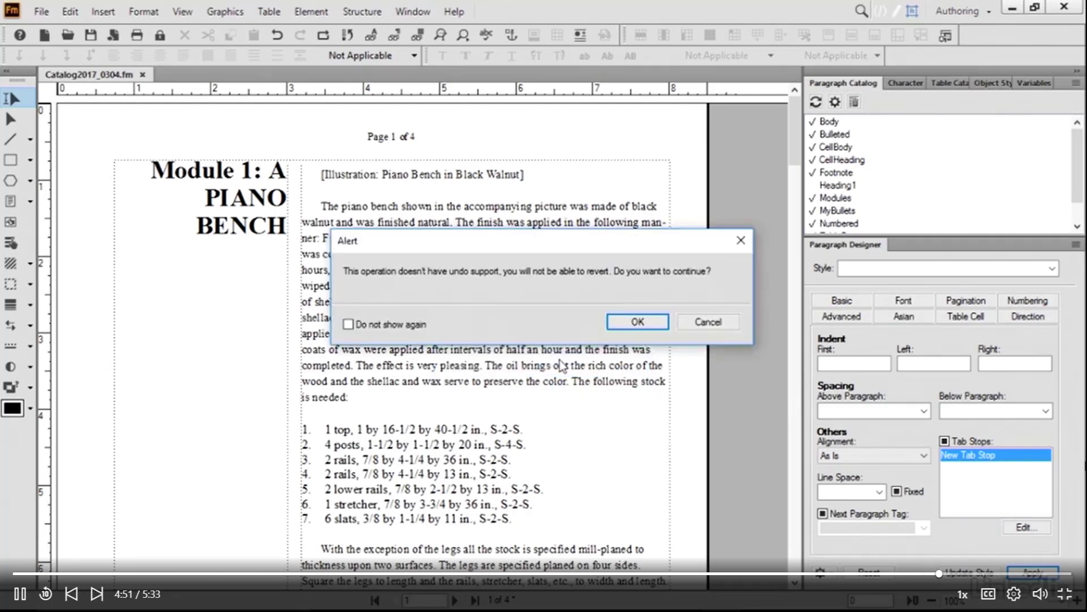
click(635, 320)
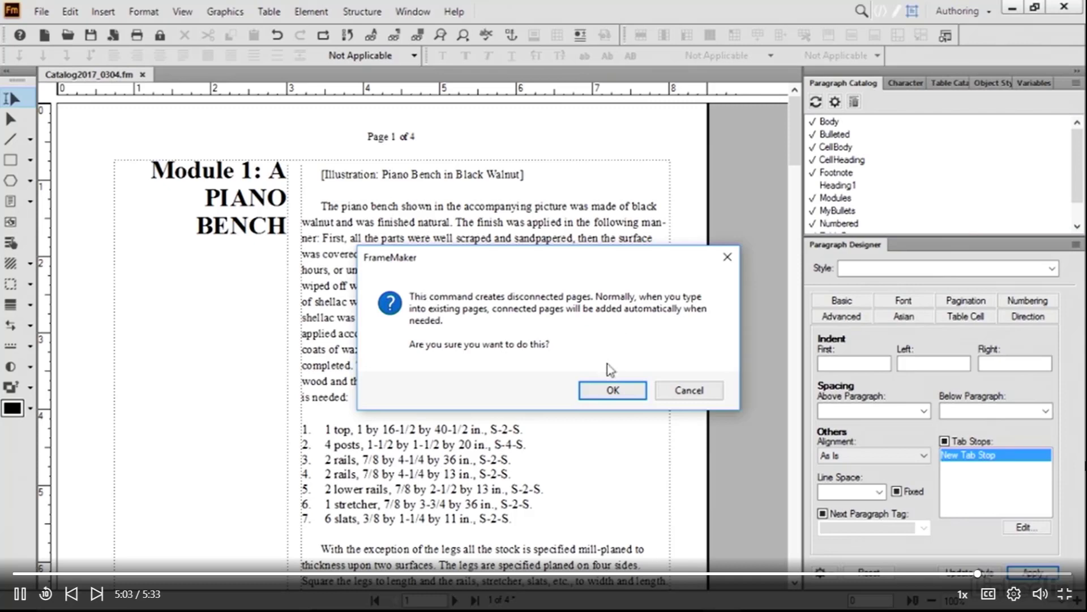
click(611, 393)
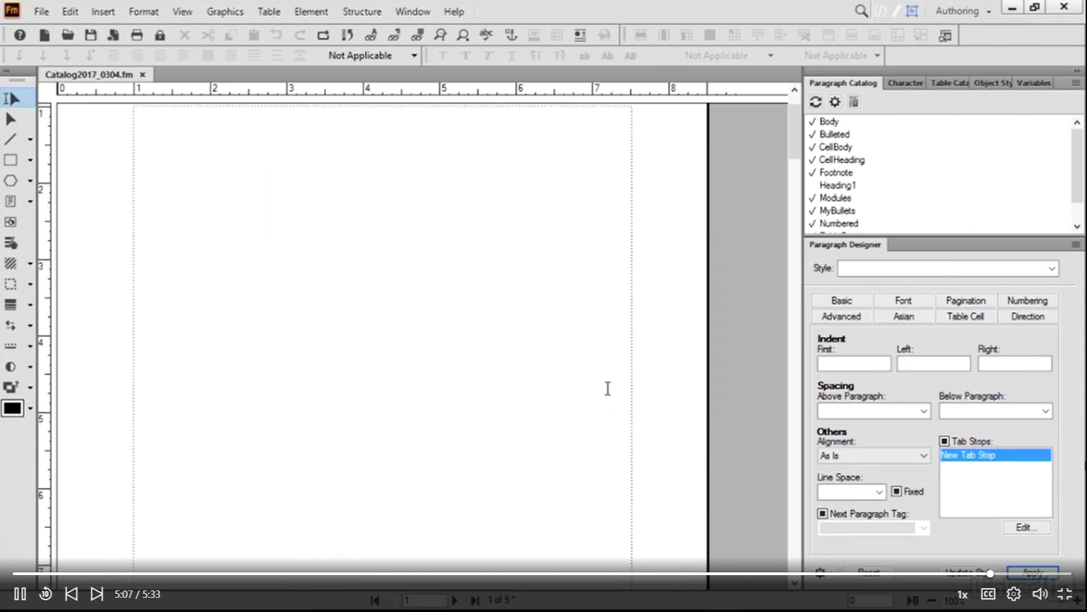
Step: Examine the new cover page and the module page after it, placing the text cursor in the cover page's text frame
scroll(495, 364, down, 5)
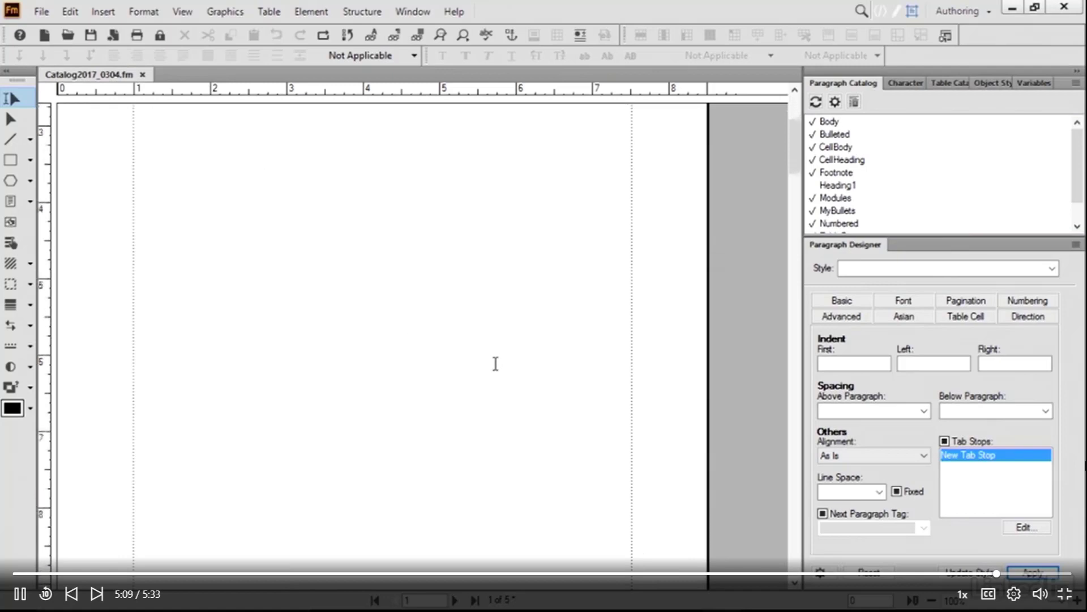
scroll(496, 364, down, 3)
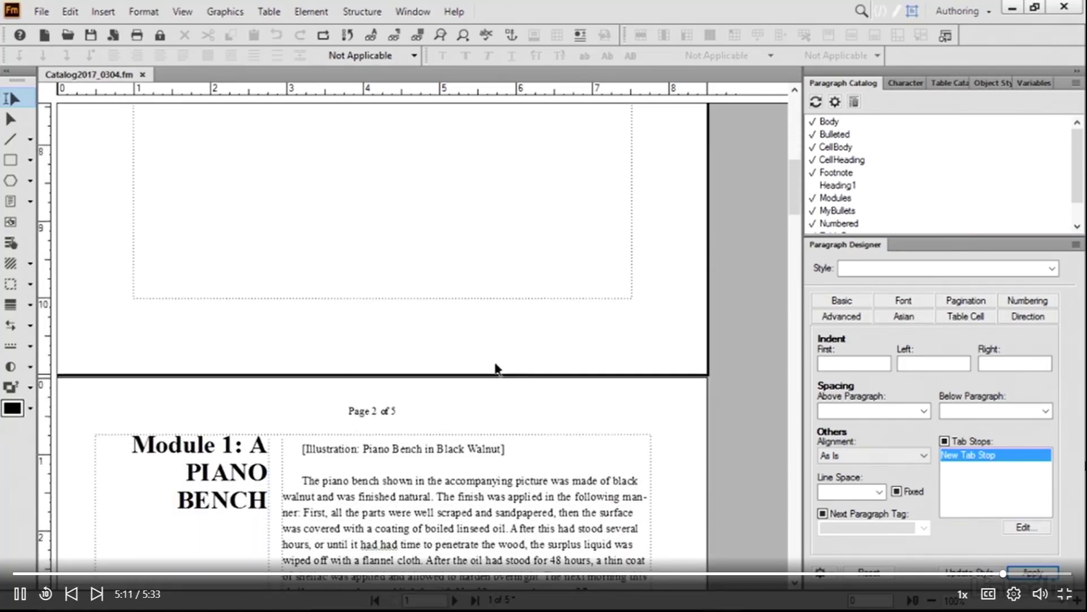
scroll(495, 365, up, 10)
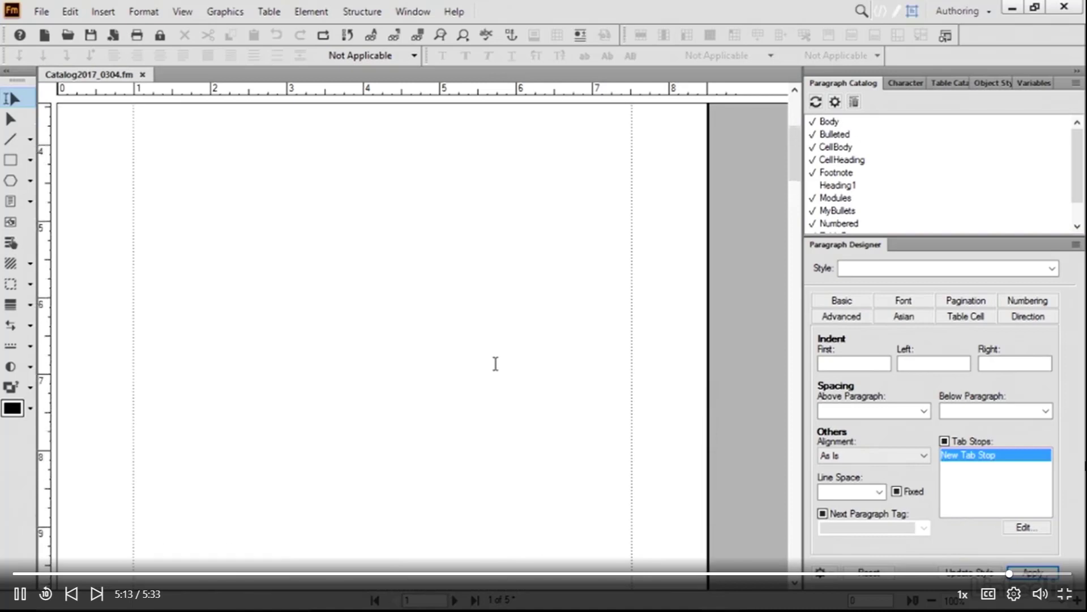
scroll(496, 364, up, 1)
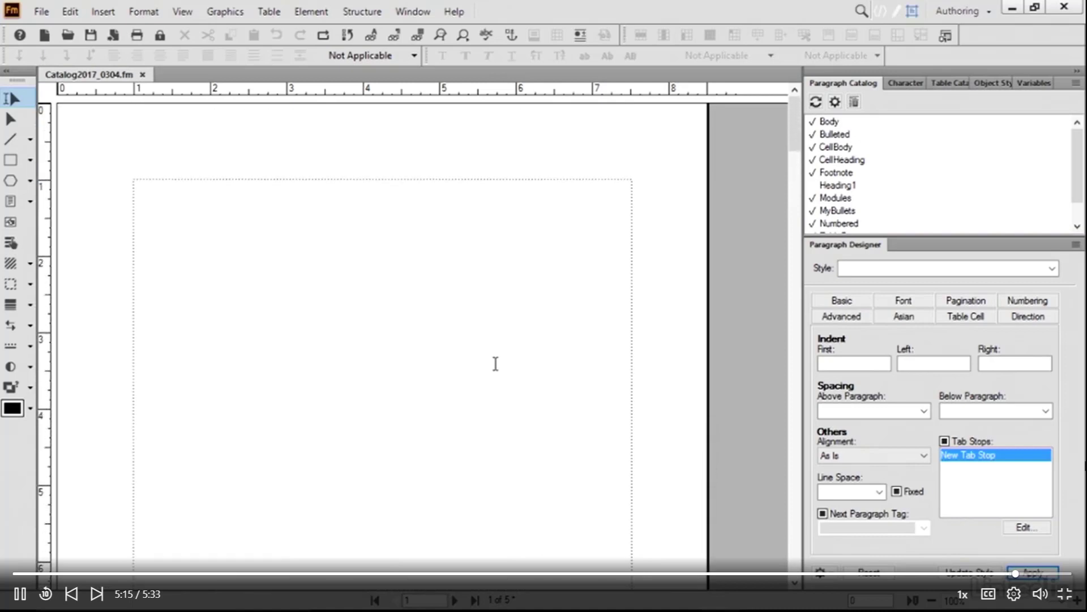
click(354, 230)
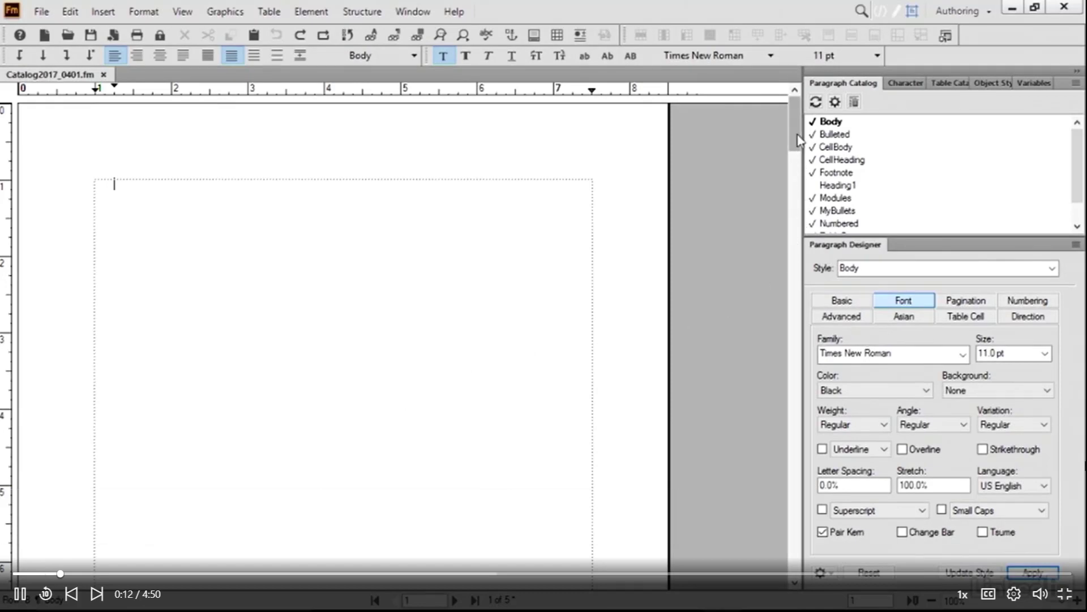
drag(798, 138, 798, 224)
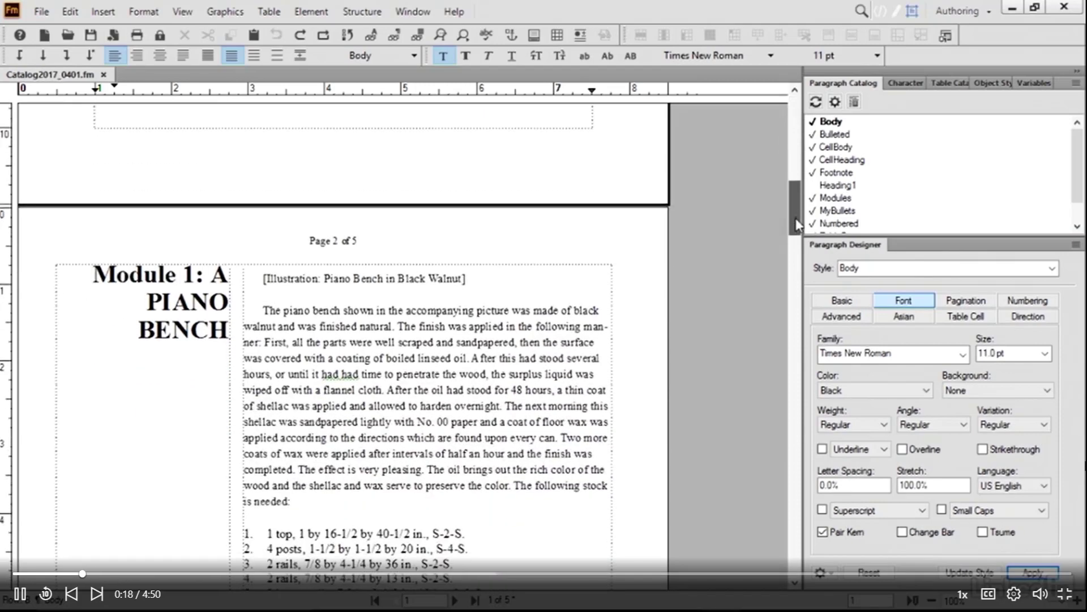
drag(798, 224, 800, 122)
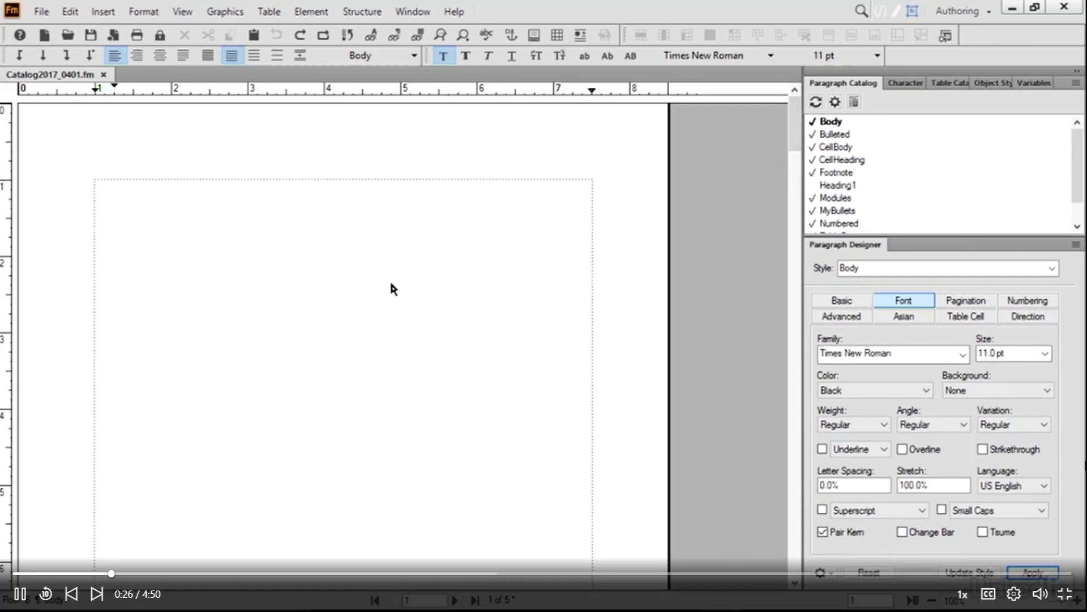
Step: Below an empty first line on the cover page, enter "FURNITURE CATALOG" with "2017" on the line after it
key(Return)
text(FURNITURE CATALOG)
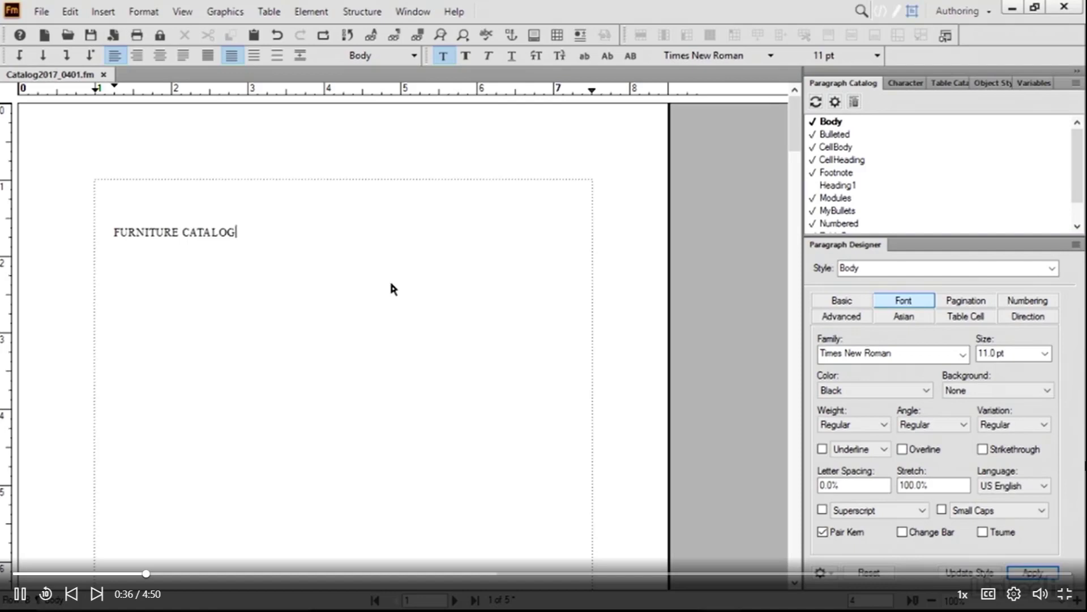
key(Return)
text(2017)
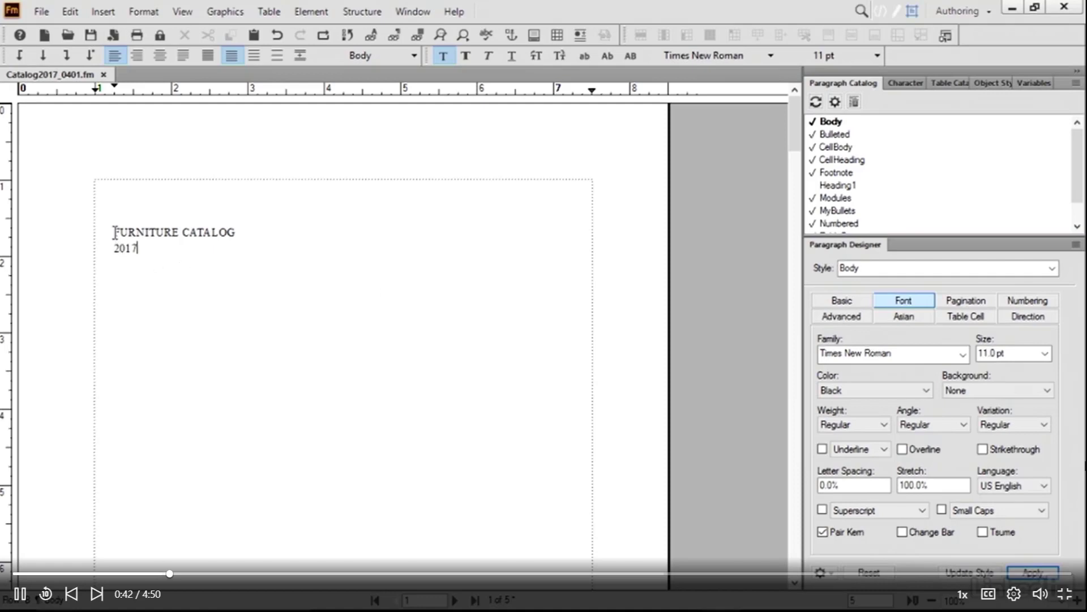
Step: Select both cover title lines and set their font size to 24 pt
drag(114, 233, 134, 249)
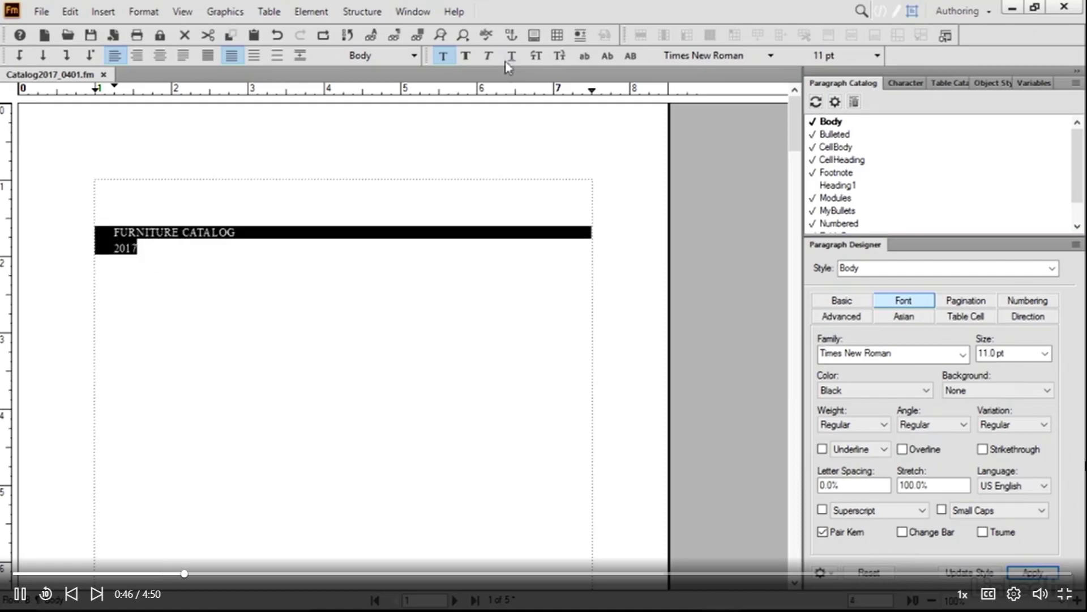
click(850, 61)
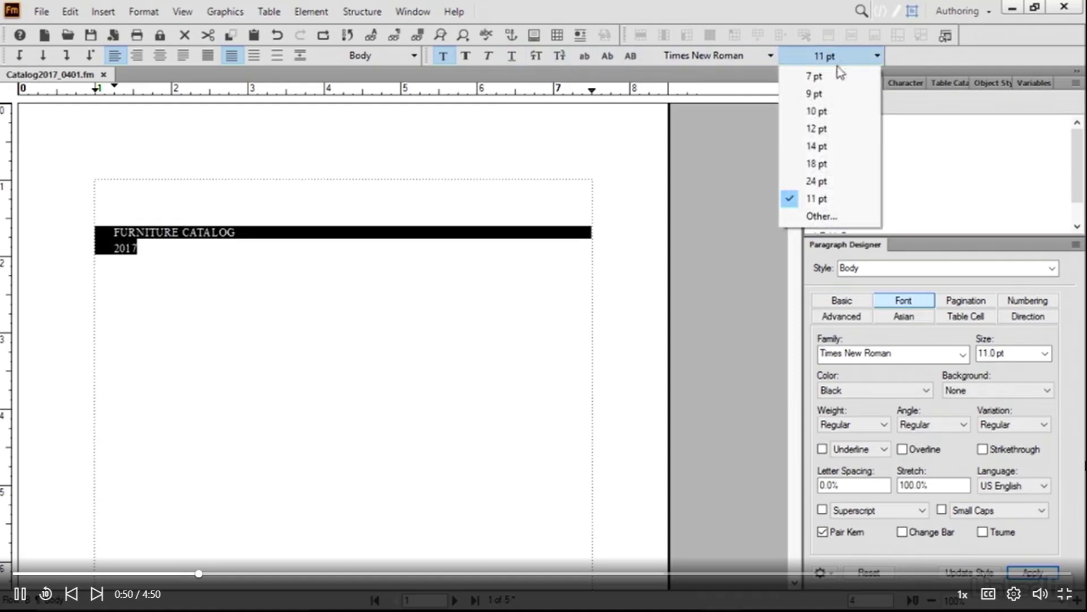
click(832, 183)
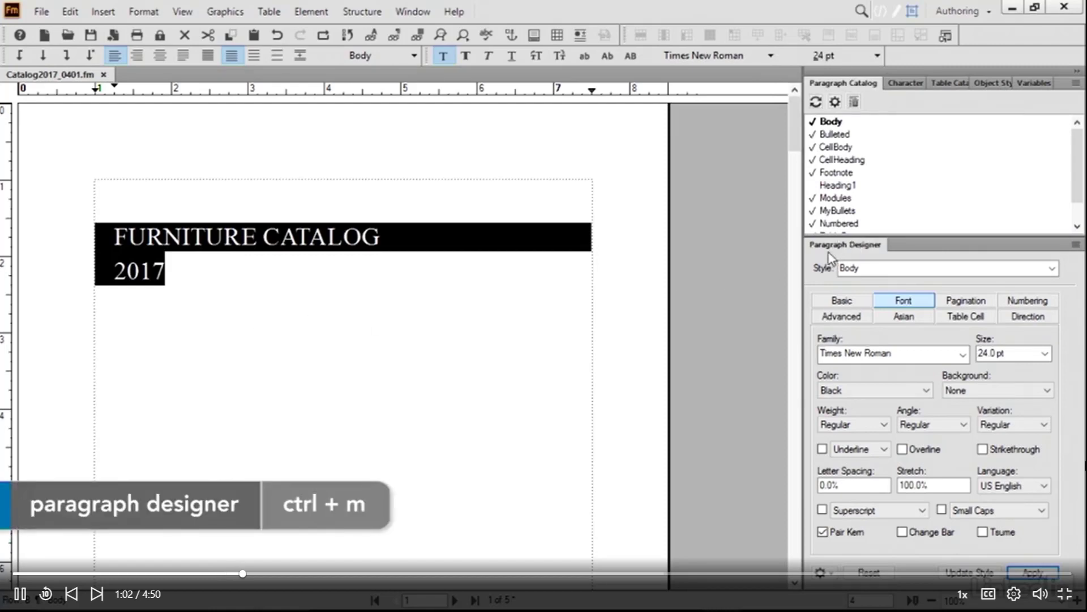
Step: Apply a 36 pt font size to the selected title lines through the Paragraph Designer's font properties
click(905, 300)
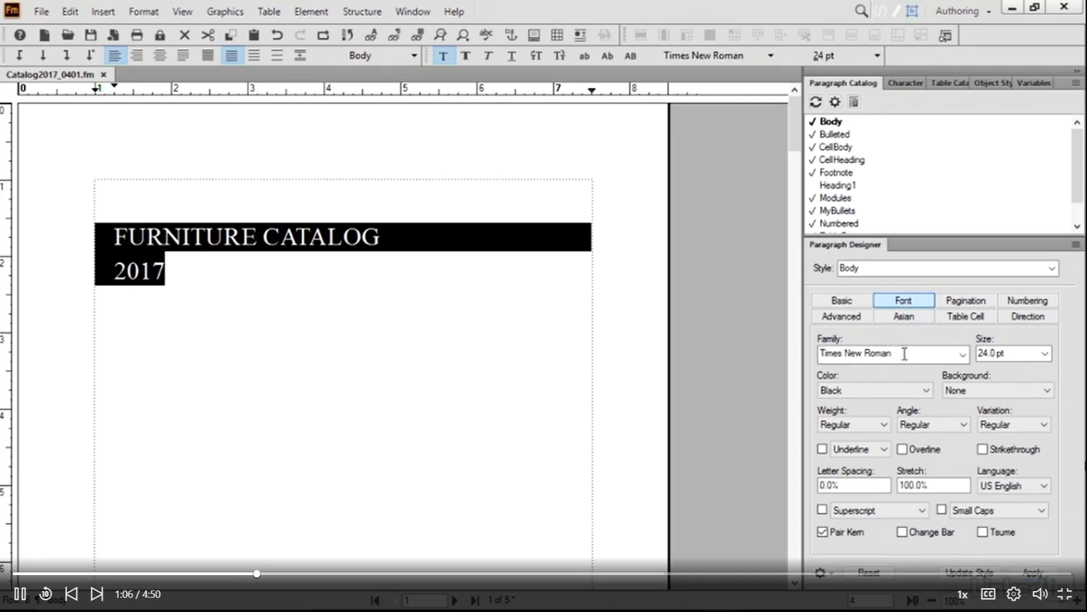
click(1045, 354)
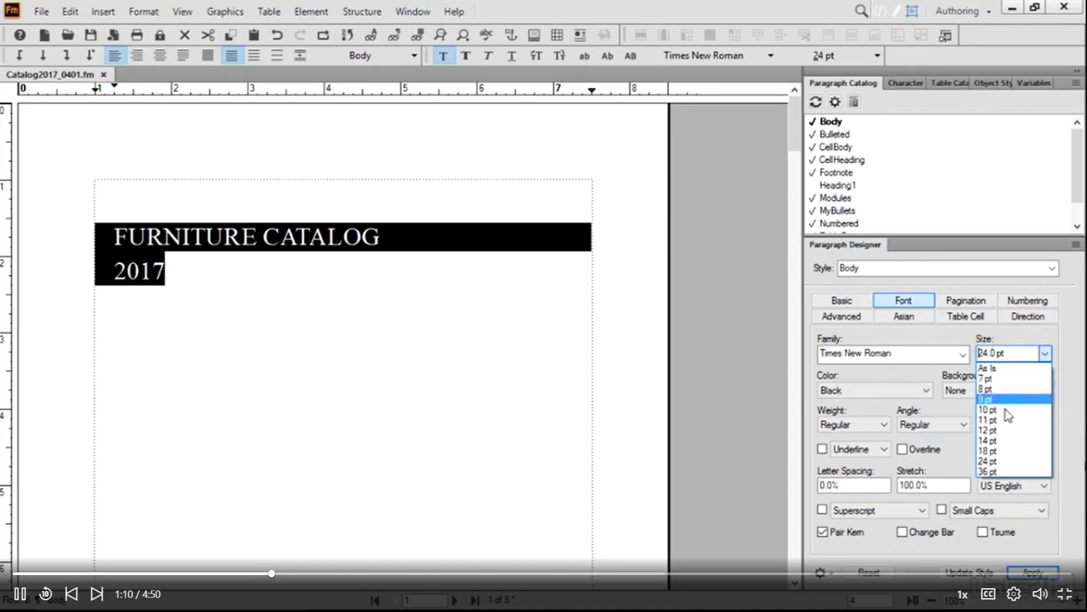
click(1002, 471)
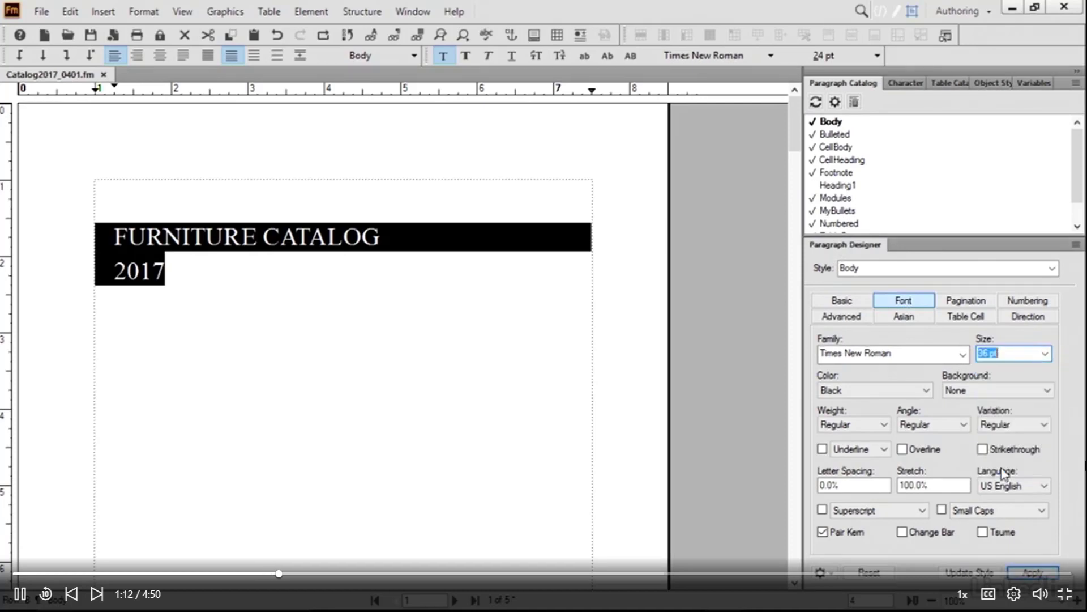
click(1033, 573)
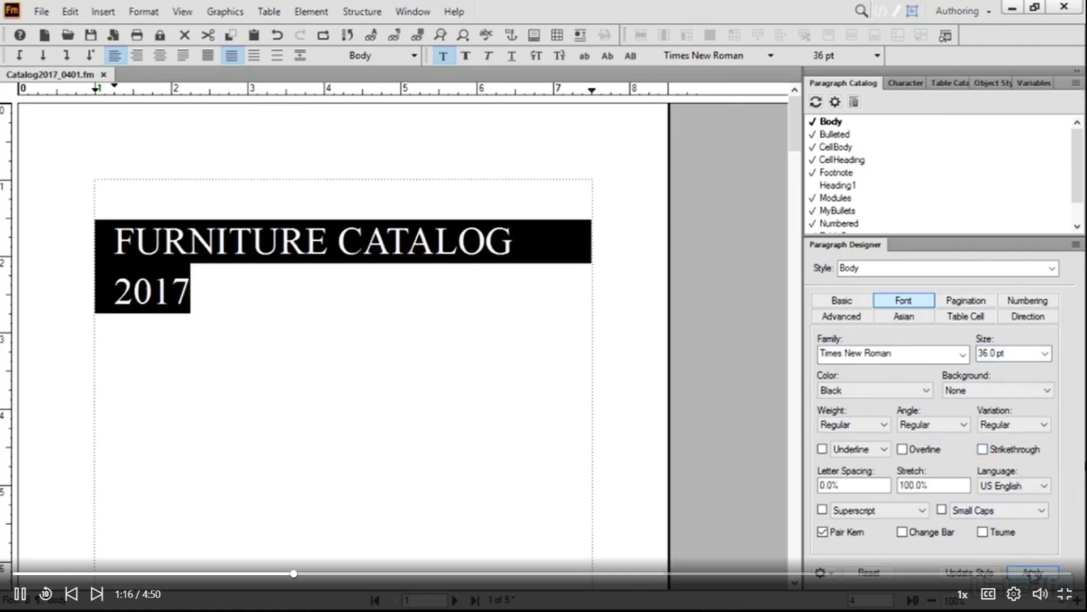
Step: Set the font size of the selected title lines to 32 pt and apply it
double_click(1012, 353)
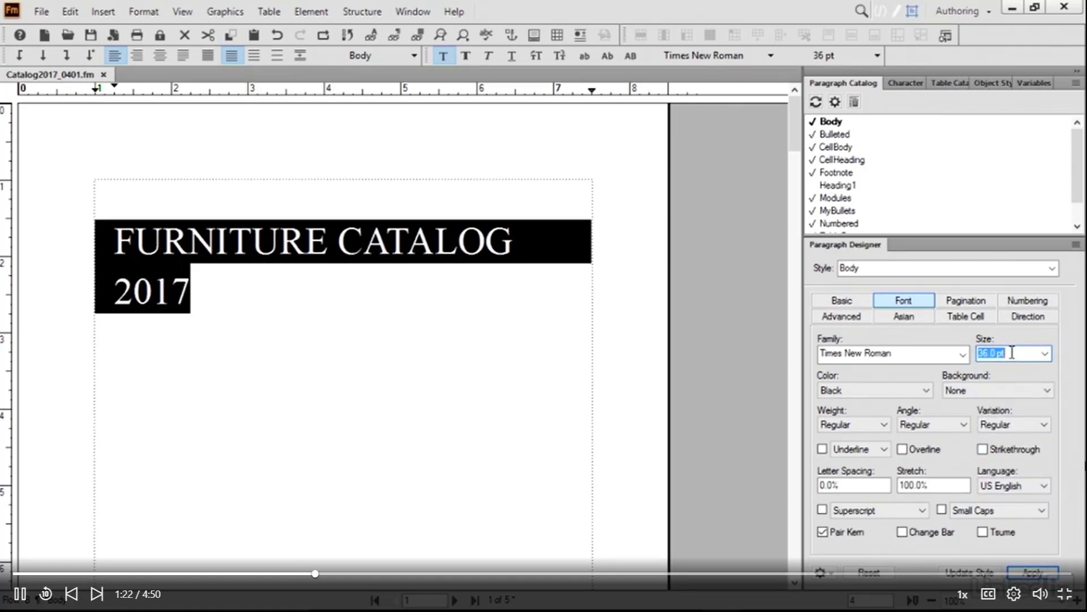
text(32)
click(1032, 572)
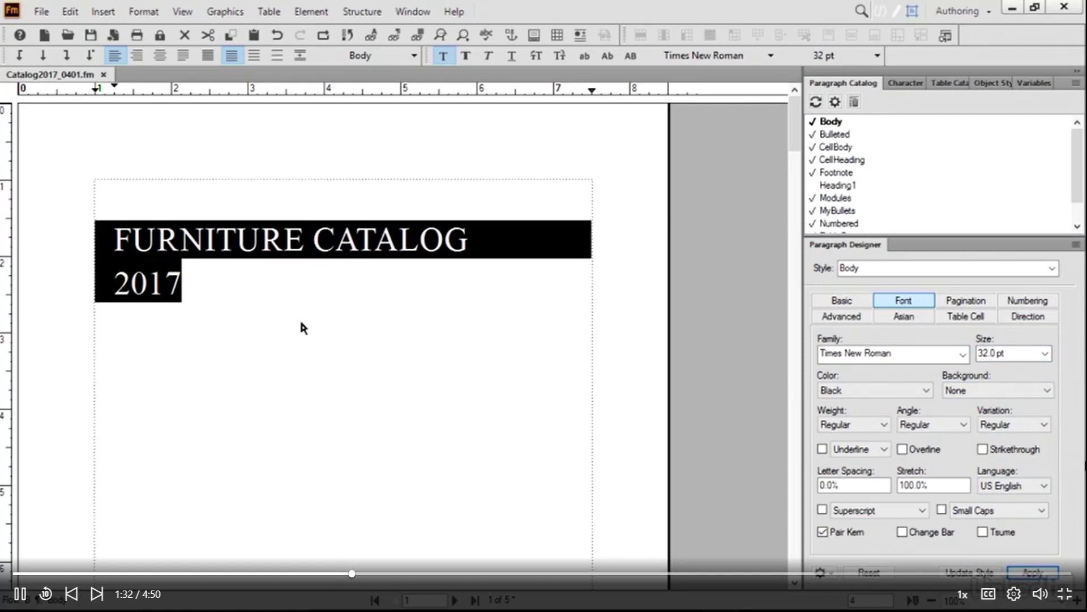
Step: Apply the Forest Green text color to the cover title lines and deselect them
click(925, 391)
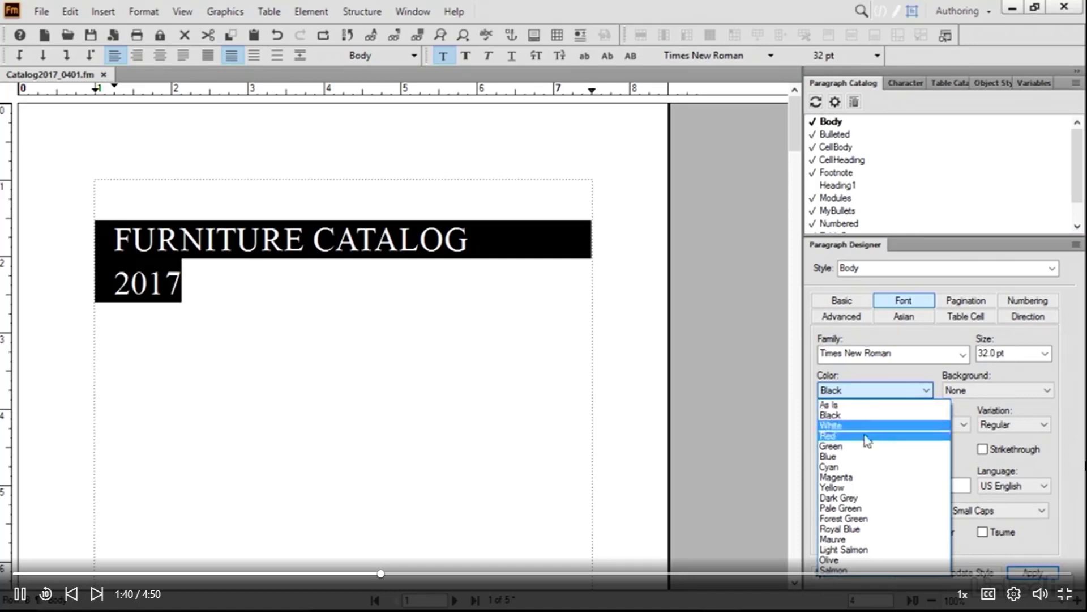
click(860, 518)
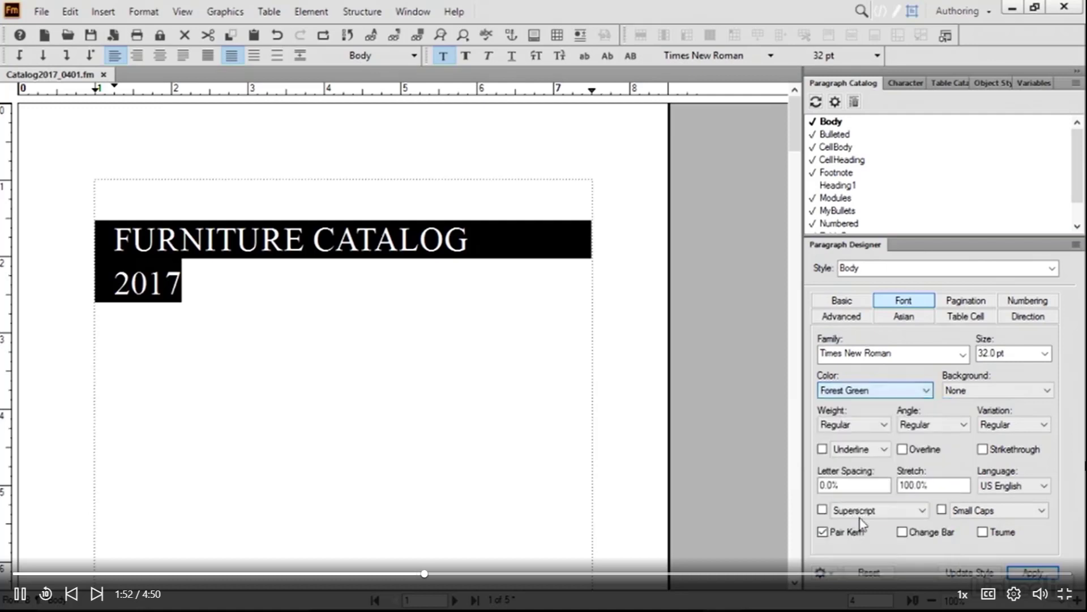
click(1032, 572)
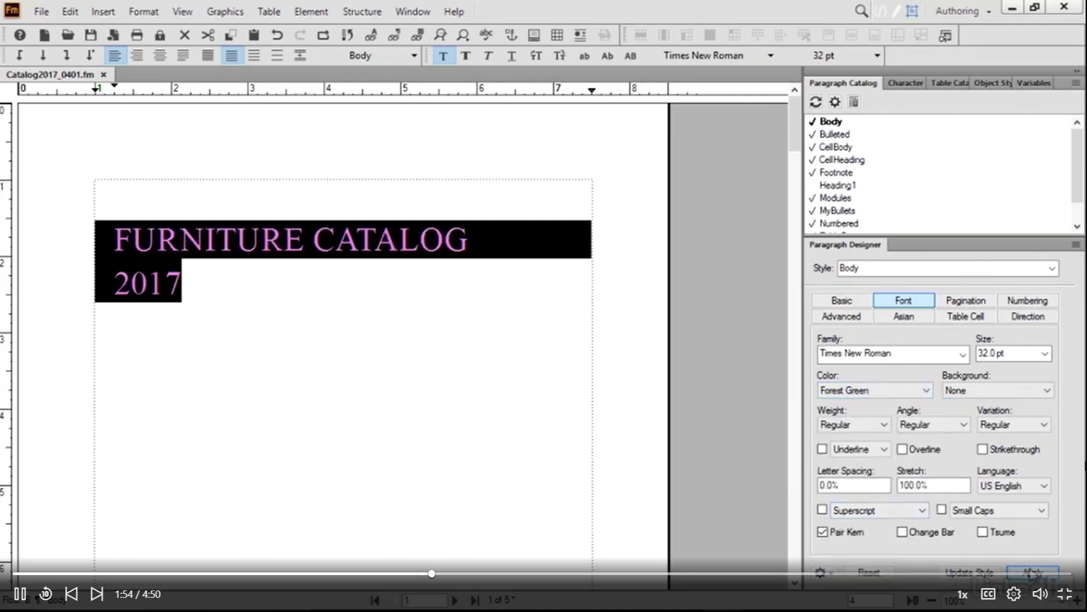
click(686, 352)
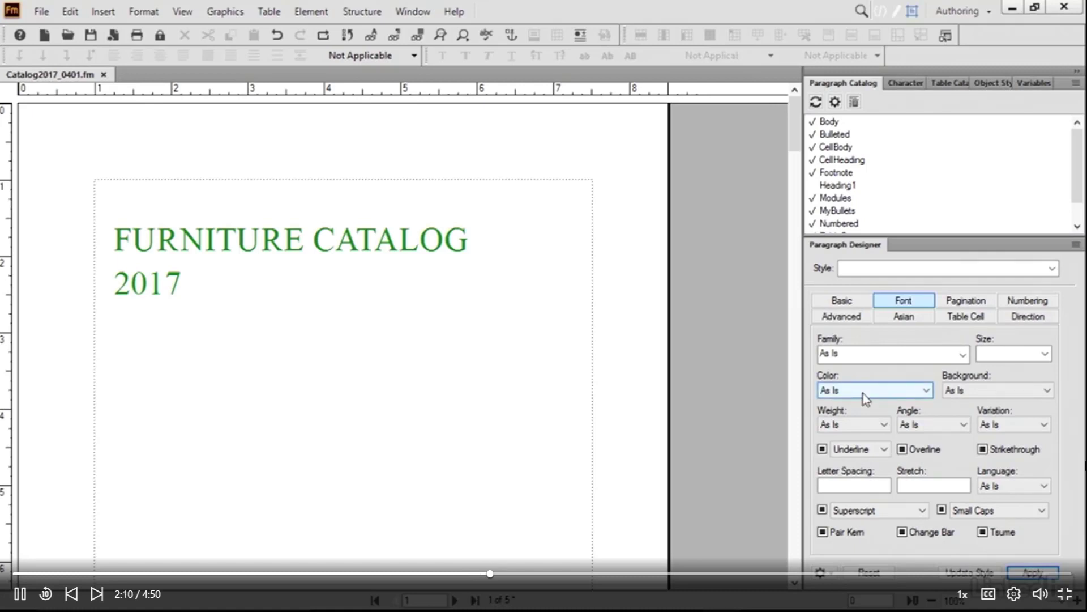
Step: Open the document's color definitions, move the dialog clear of the cover title, and switch the color model to RGB
click(182, 13)
mouse_move(205, 64)
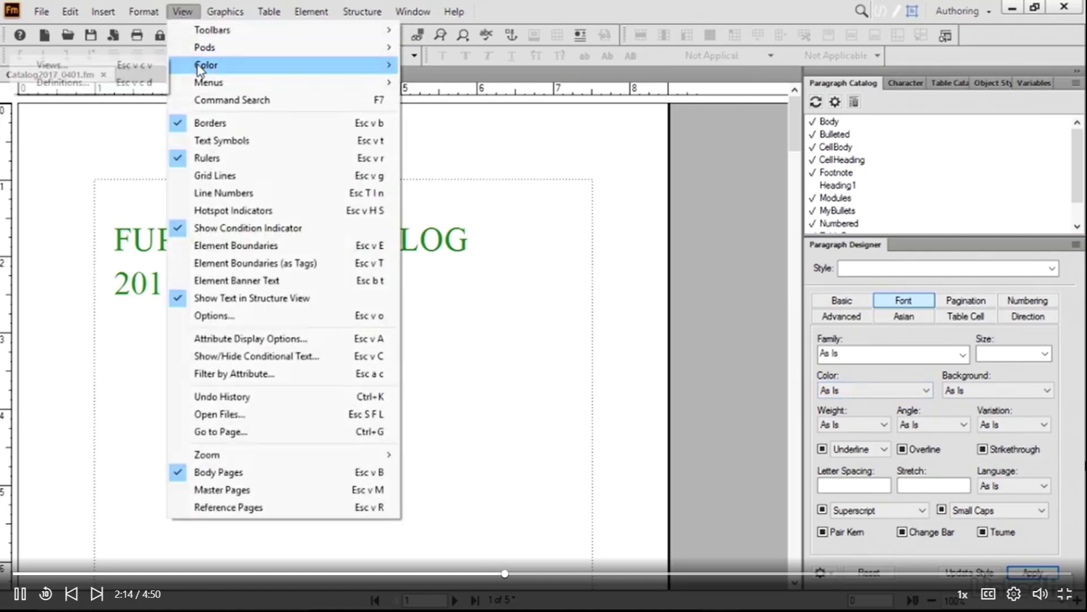
click(83, 86)
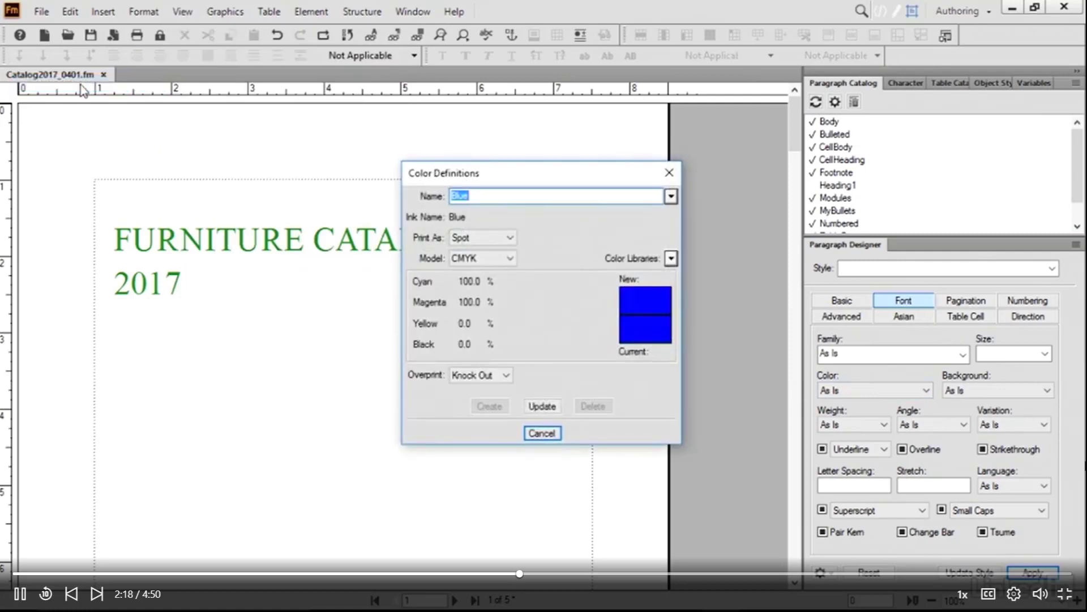
drag(557, 172, 651, 134)
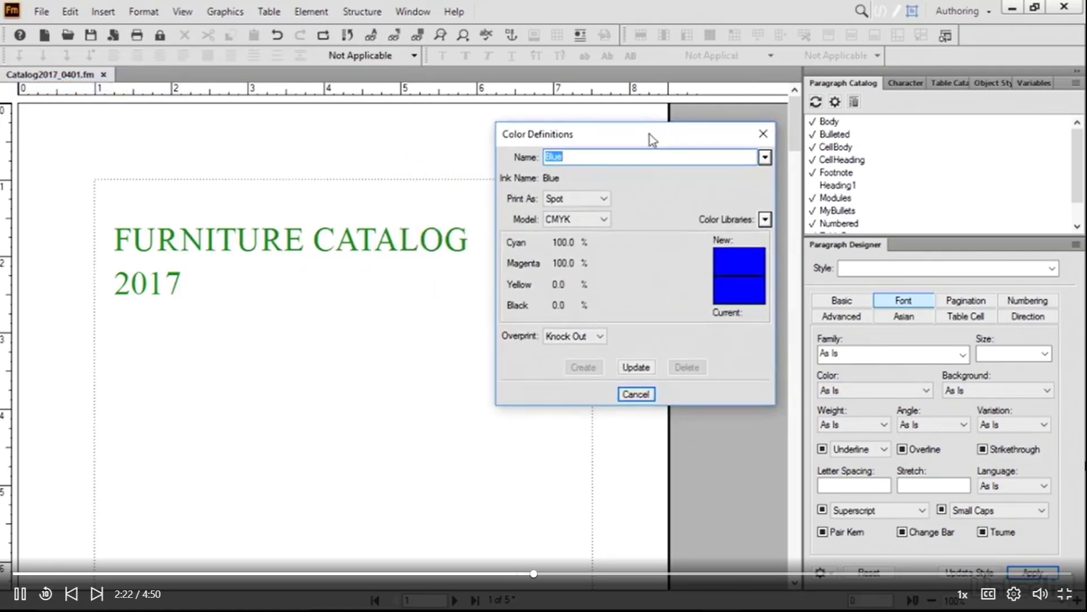
click(604, 225)
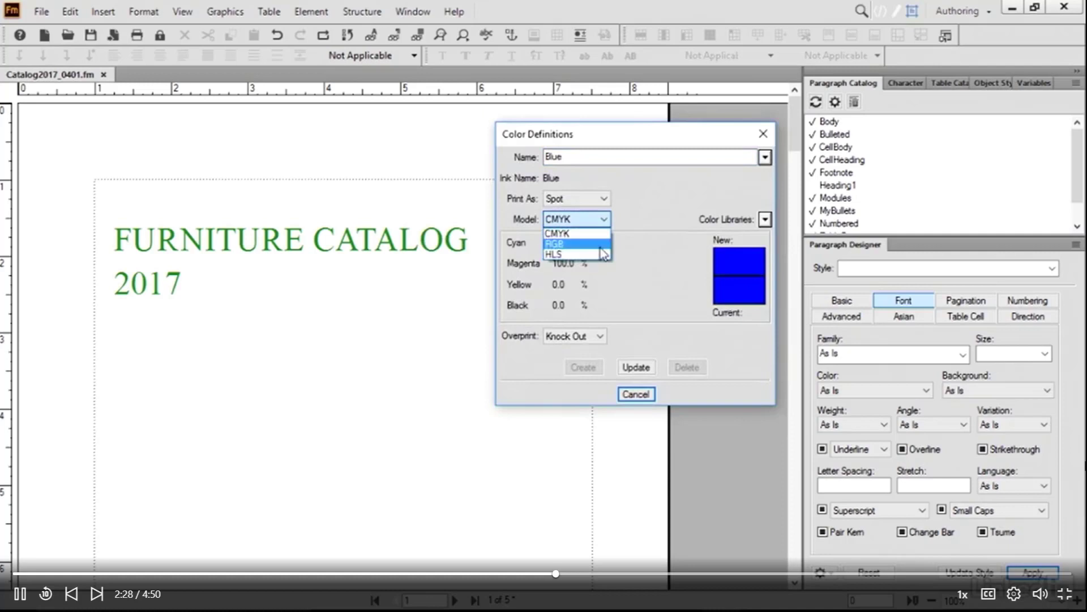
click(601, 246)
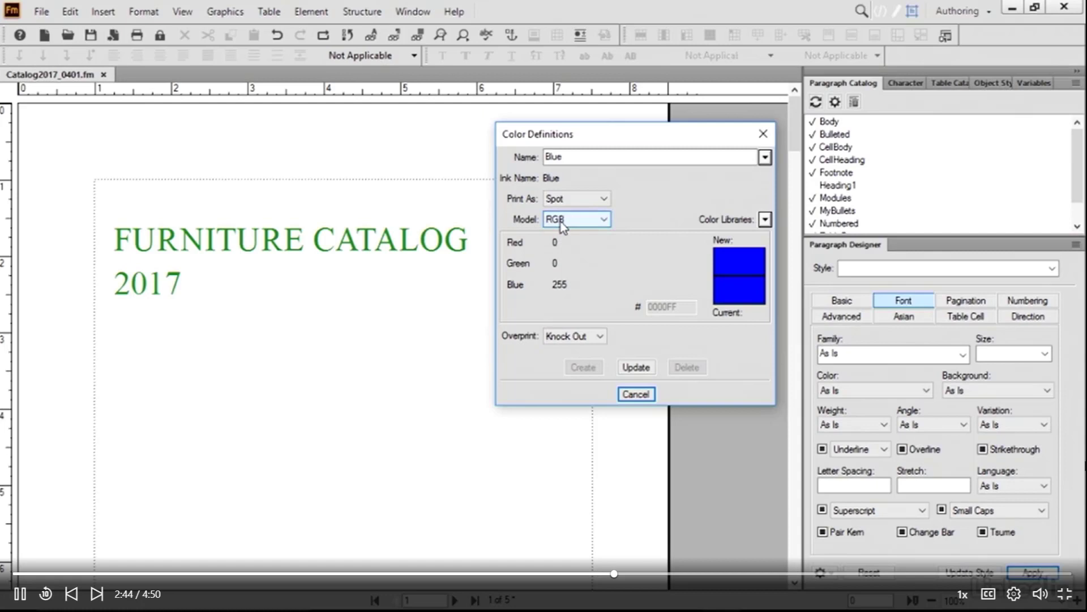
Step: Choose color 292 from the PANTONE Uncoated library as the basis for the new color definition
click(766, 220)
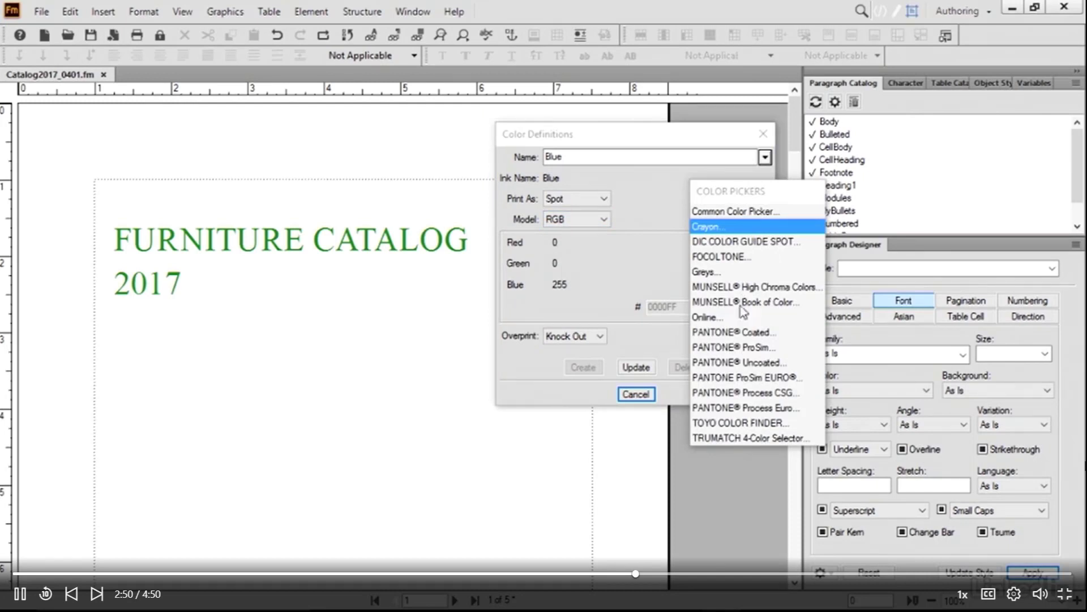
click(715, 361)
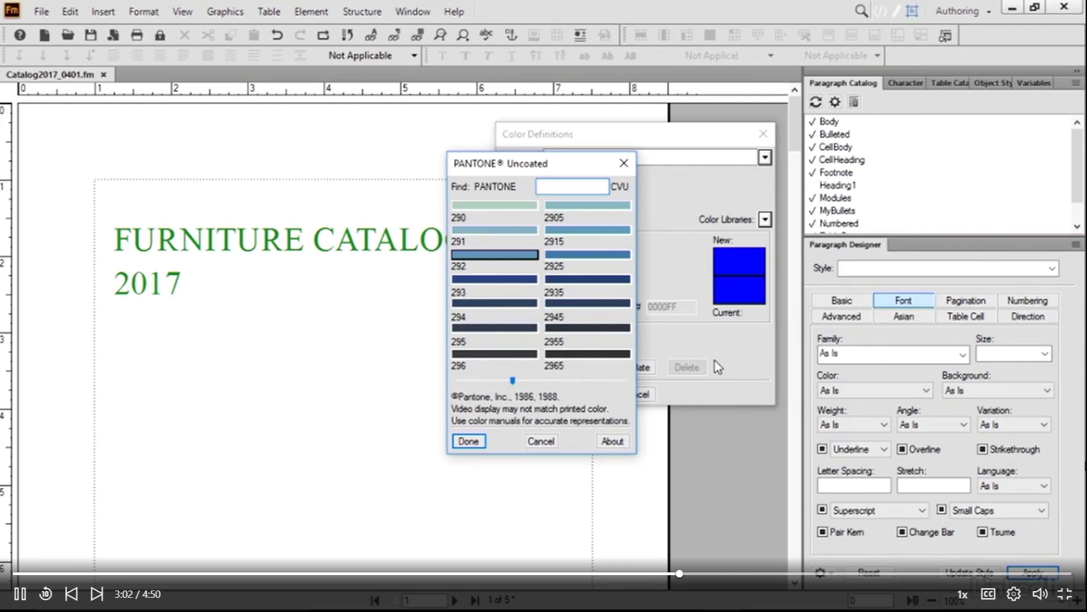
text(292)
click(468, 441)
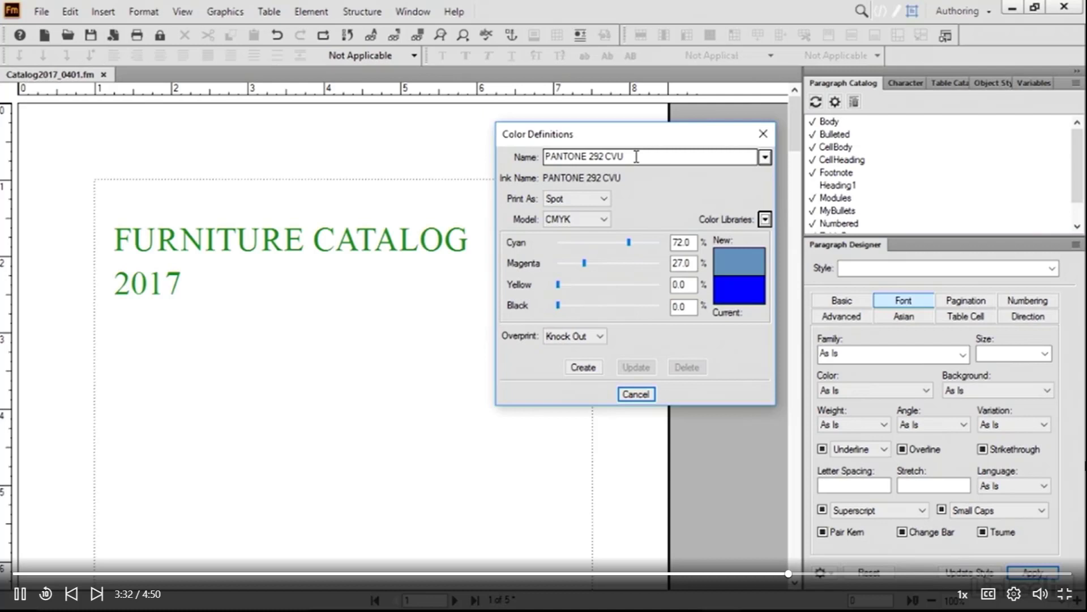
Step: Name the color "Titles Blue Green", create it while accepting that it cannot be undone, and close the color definitions
drag(637, 156, 538, 156)
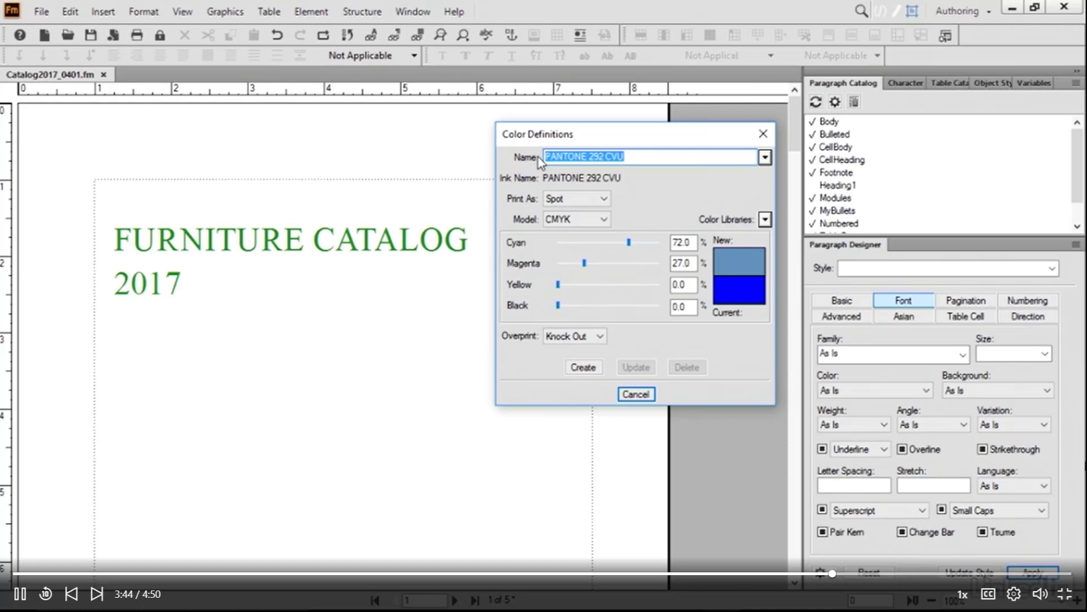
text(t)
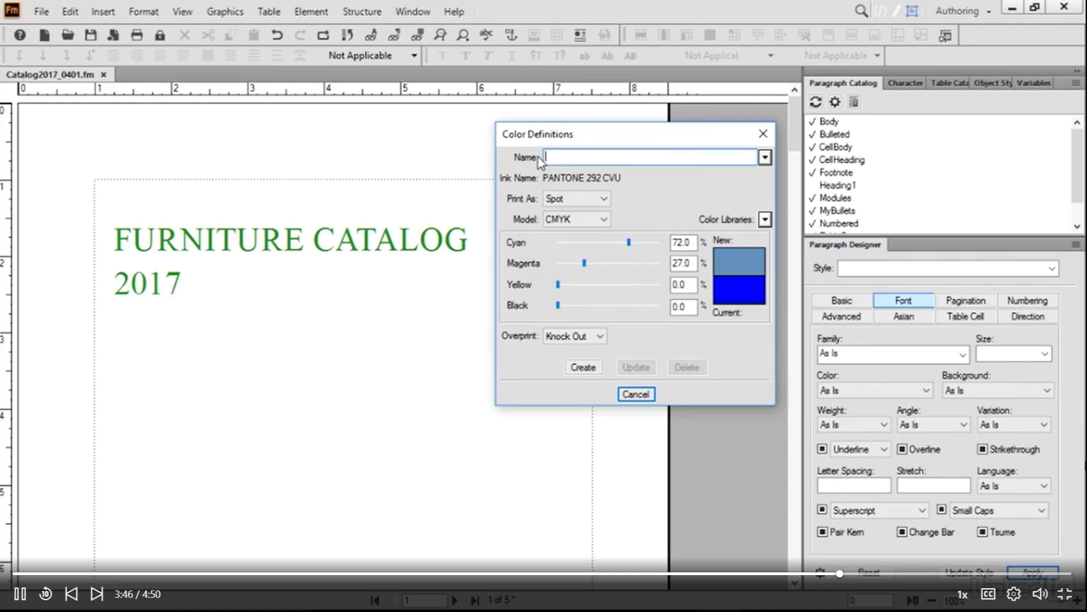
text(itles Blue Green)
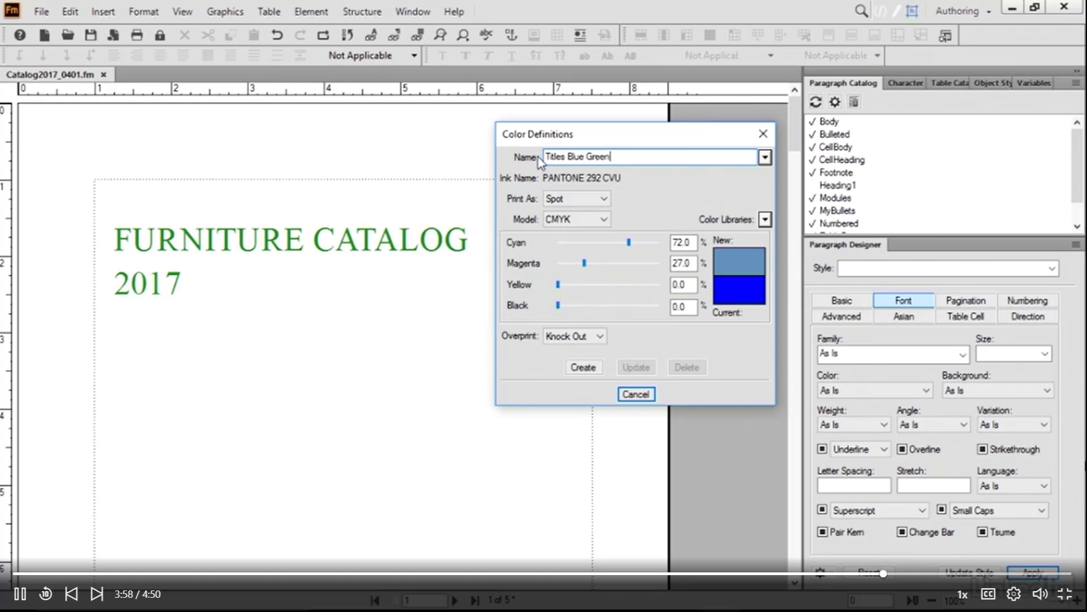
click(592, 366)
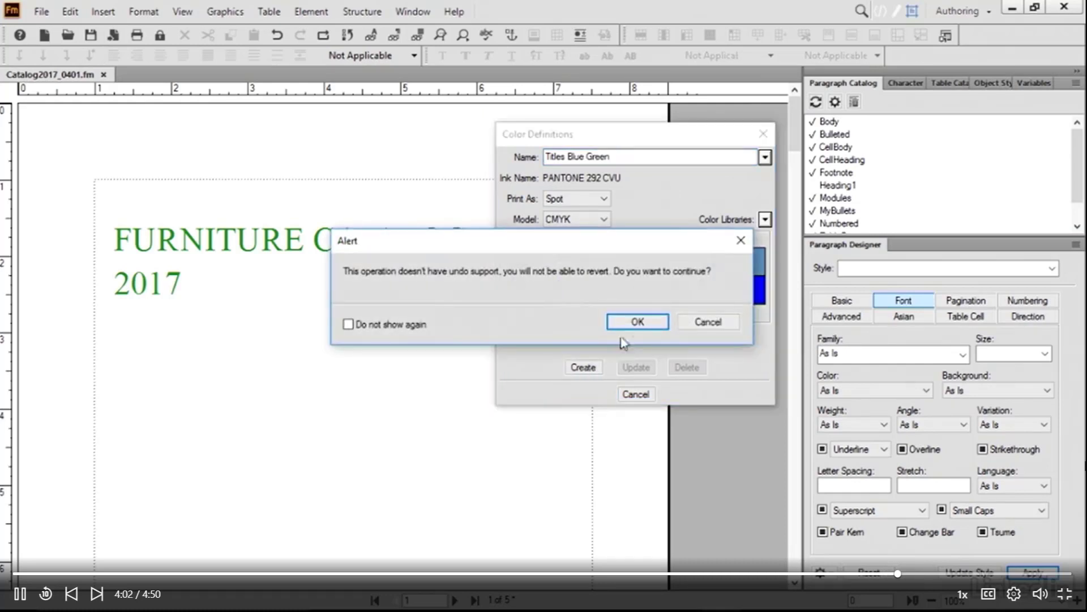
click(633, 323)
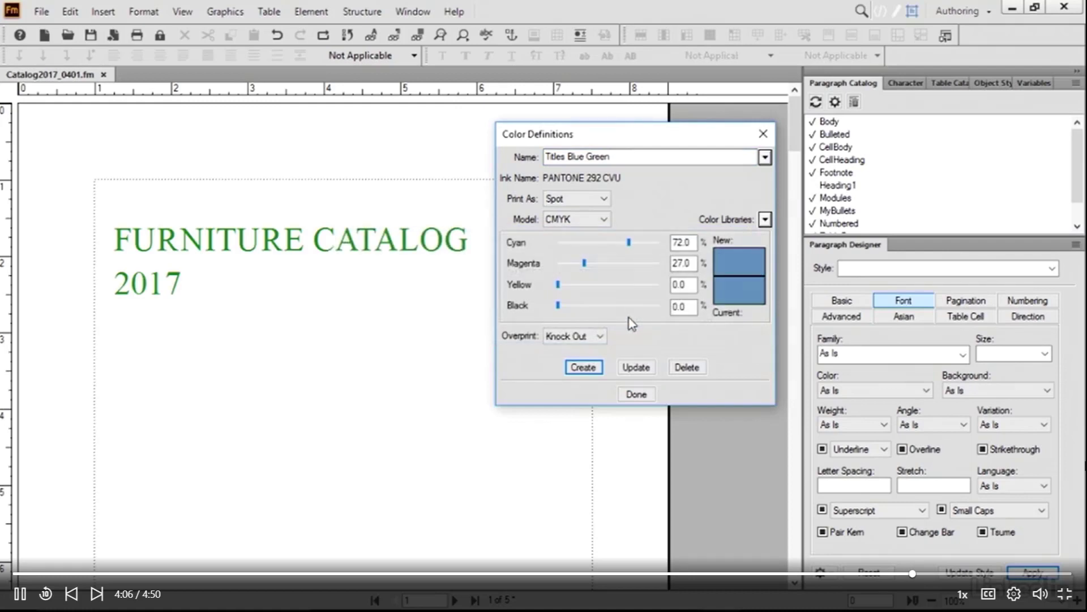
click(636, 394)
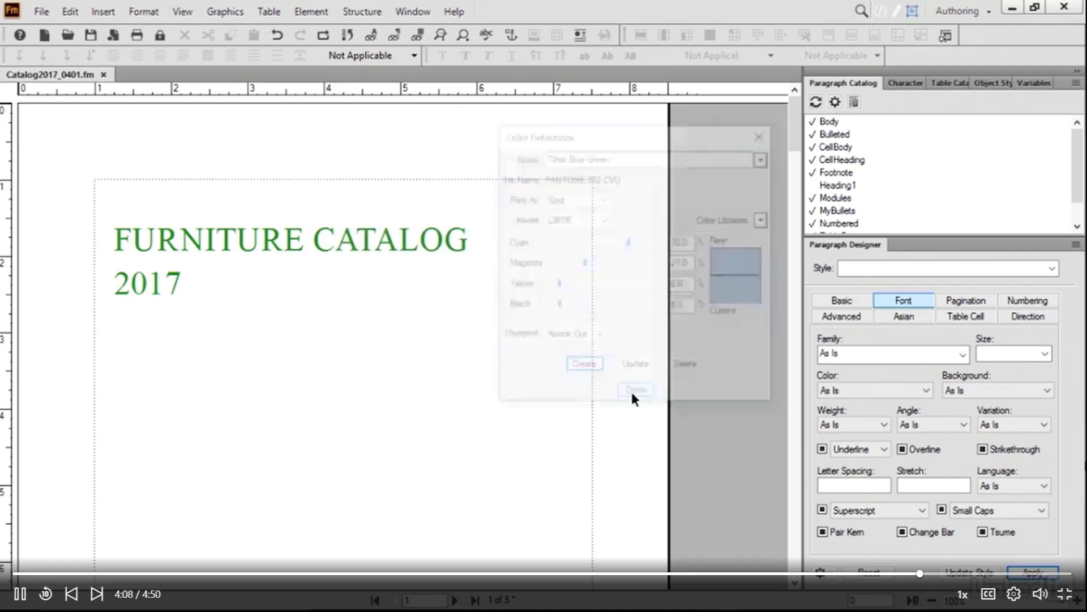
Step: Apply the Titles Blue Green color to both cover title lines and deselect them
drag(114, 234, 182, 283)
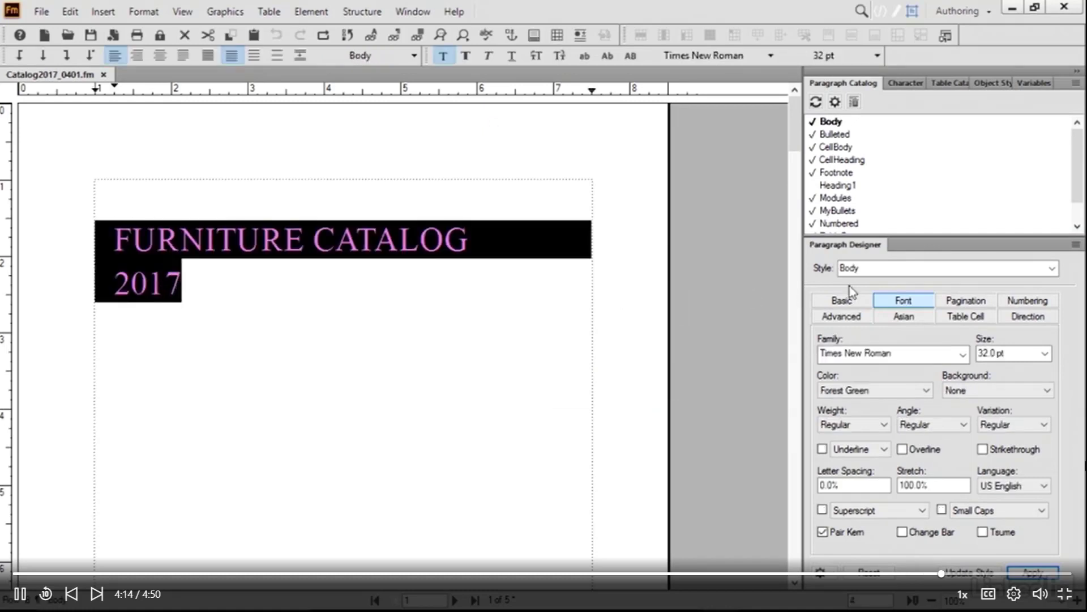
click(923, 391)
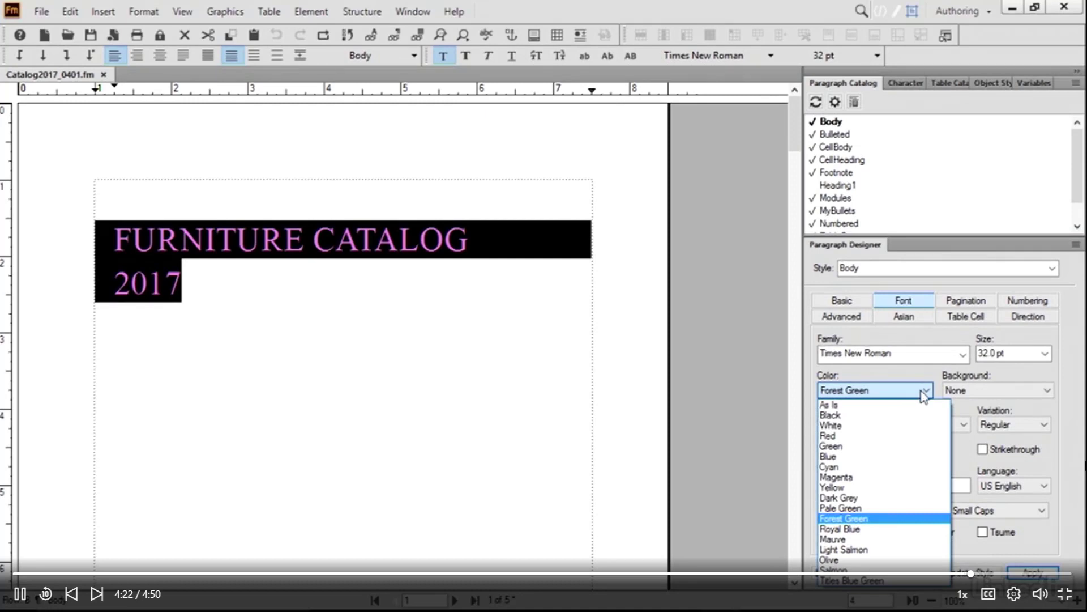
click(876, 581)
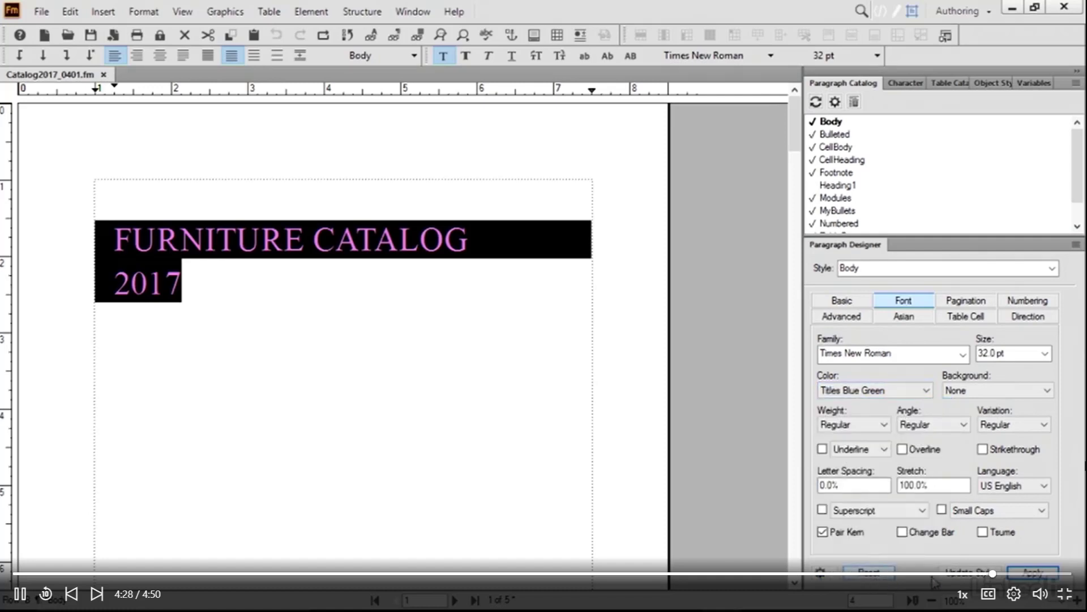
click(1040, 573)
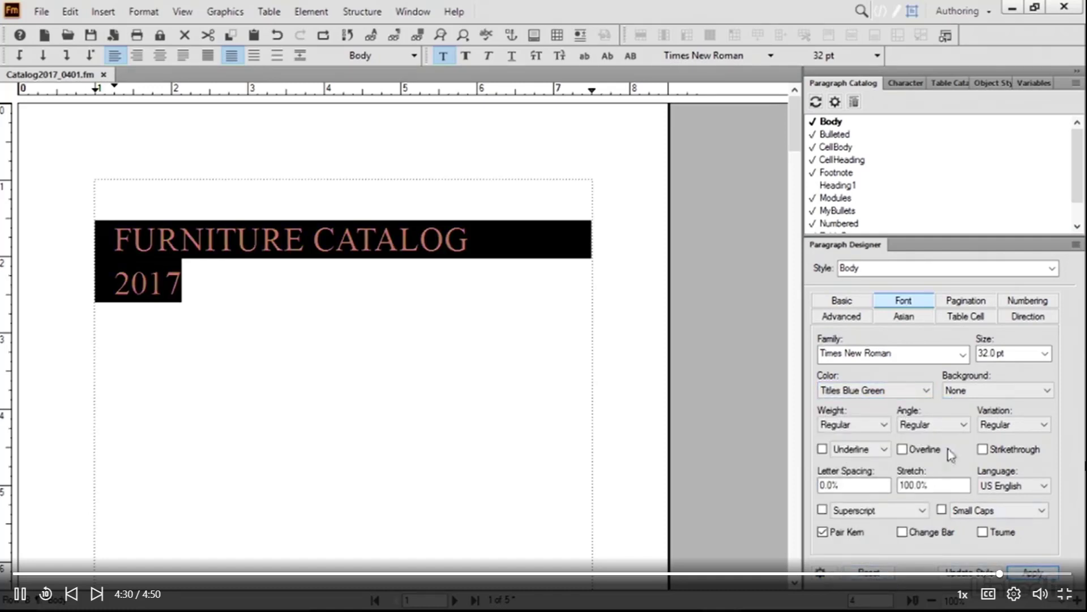
click(718, 353)
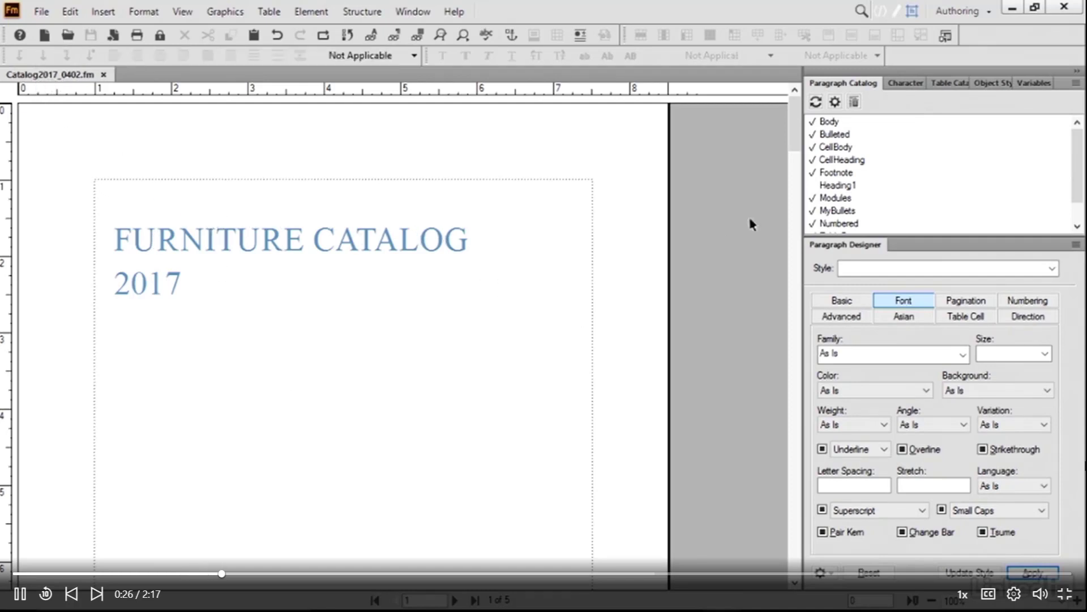
Step: Insert a forced line break after "Module 1:" in the piano bench heading on page 2
drag(800, 144, 796, 230)
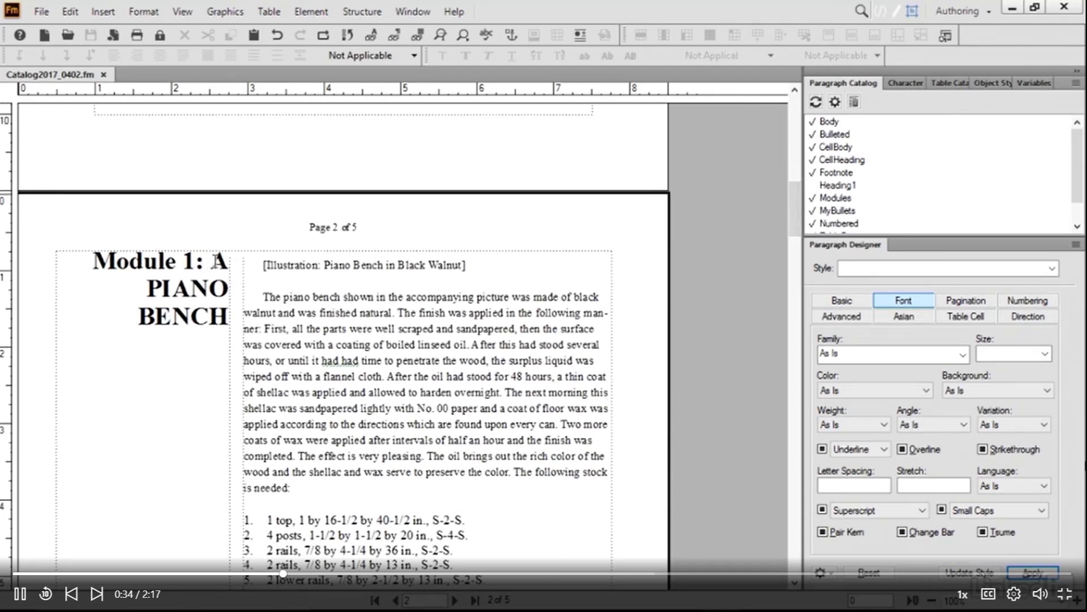
click(215, 263)
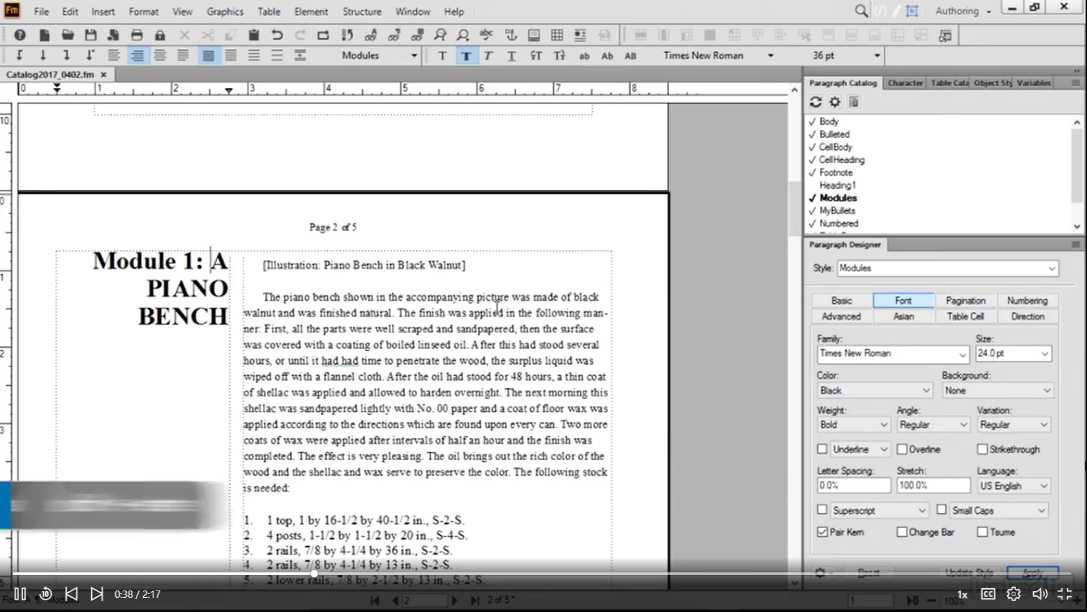
key(shift+Return)
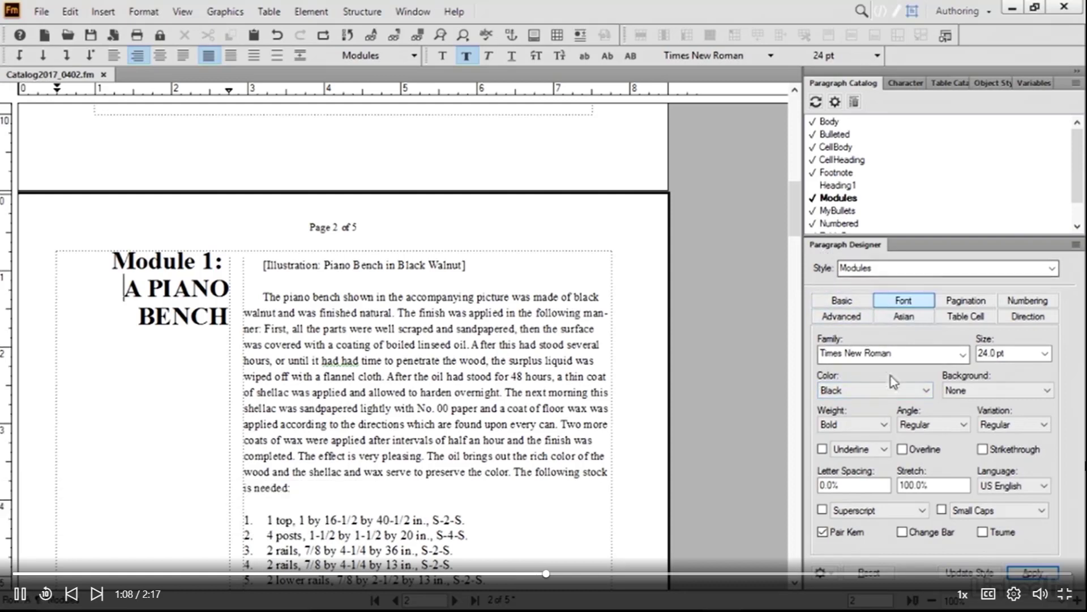
Step: Apply the Titles Blue Green color to the Module 1 heading and update the Modules paragraph style with it
click(925, 392)
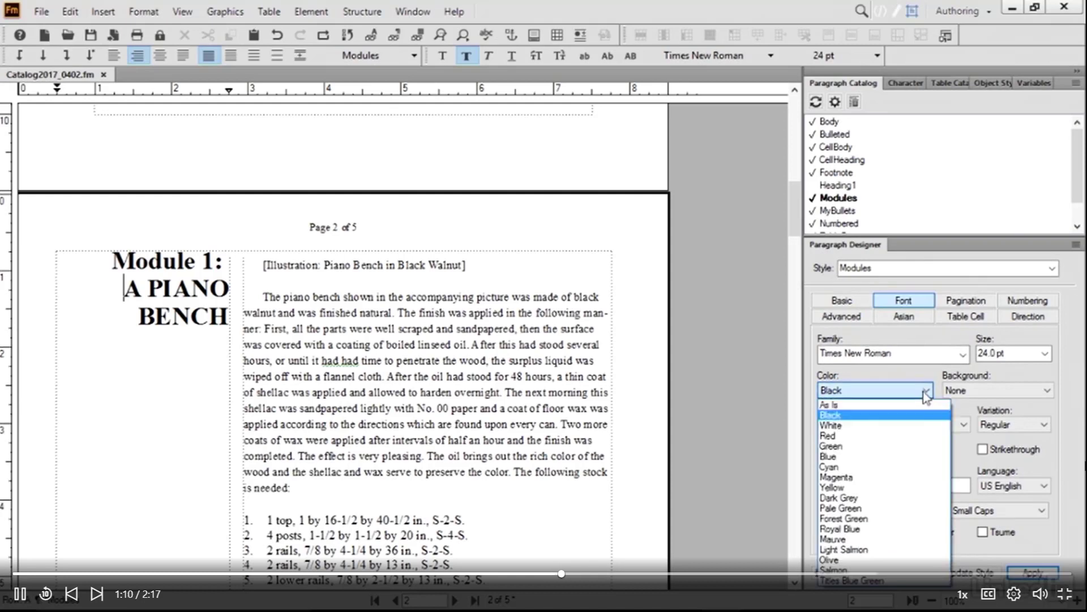
click(896, 581)
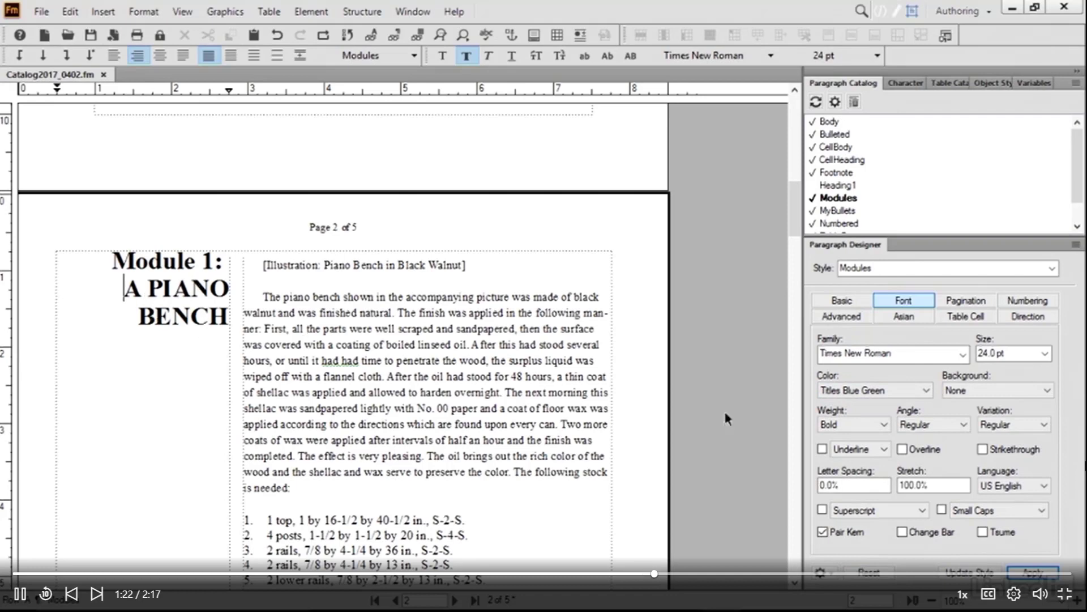
click(1034, 574)
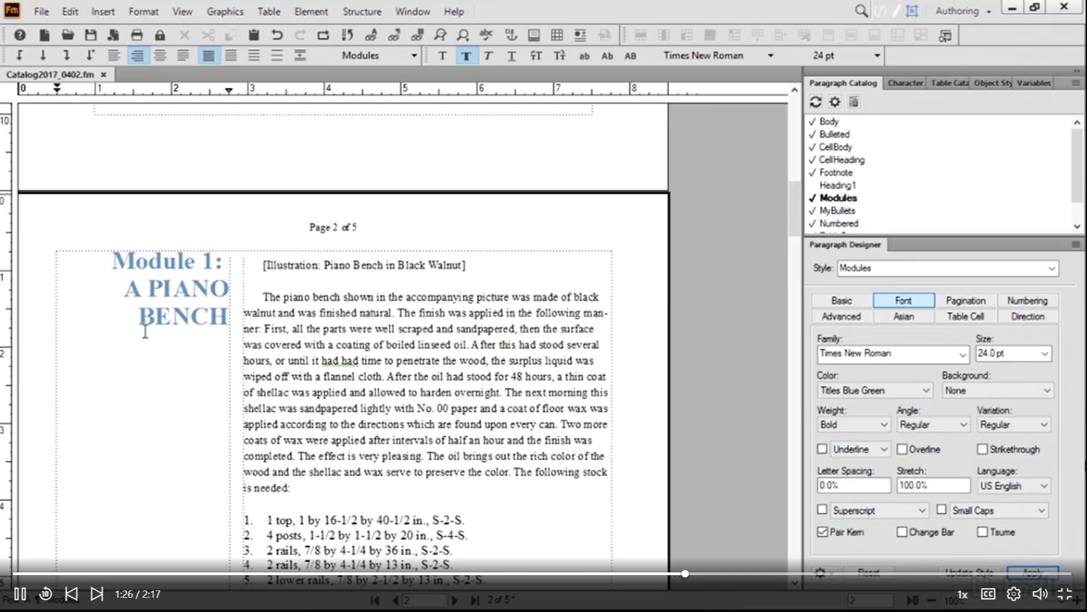
drag(799, 205, 799, 286)
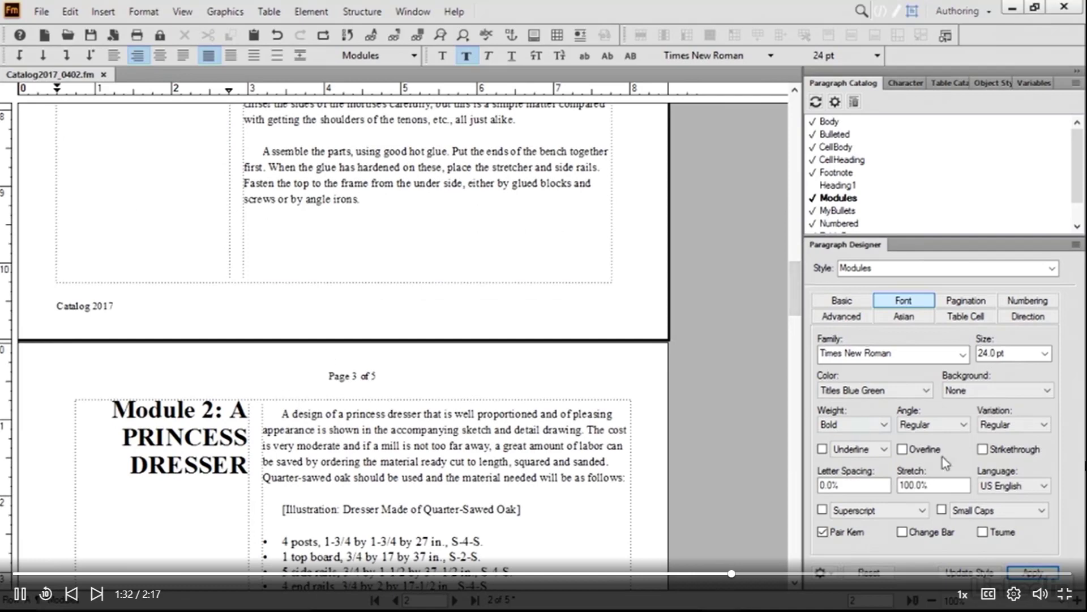
click(958, 574)
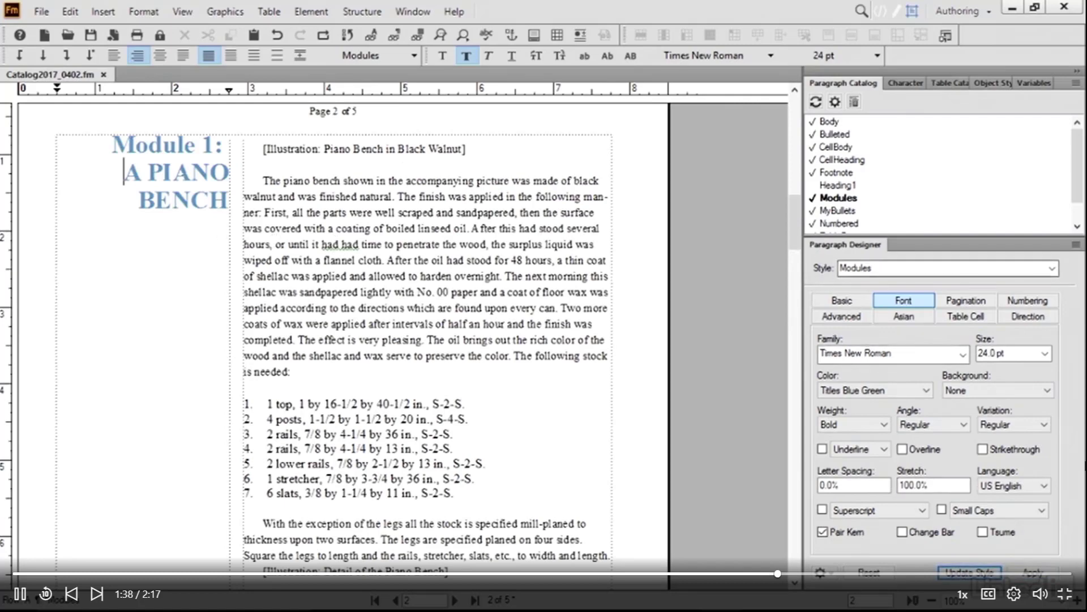
Step: Insert forced line breaks after "Module 2:" and "Module 3:" in the princess dresser and sewing box headings
drag(793, 224, 798, 304)
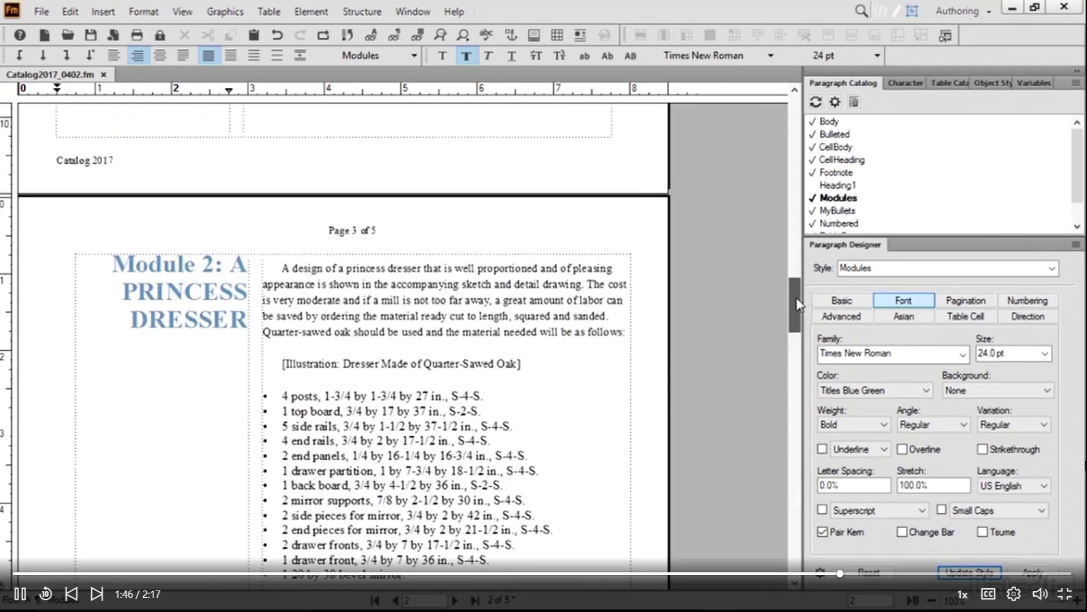
click(230, 264)
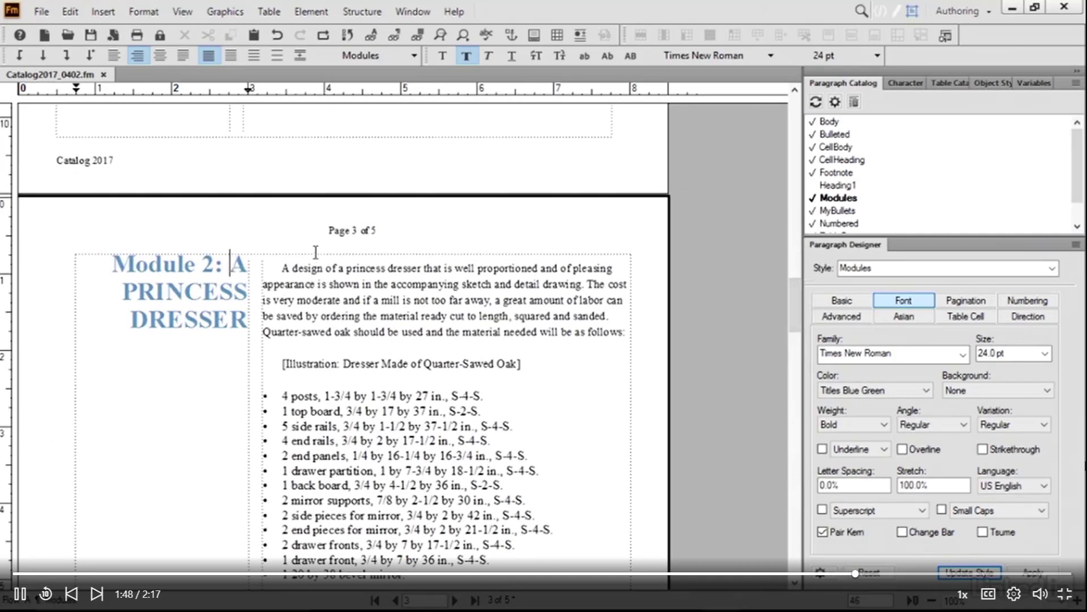
key(shift+Return)
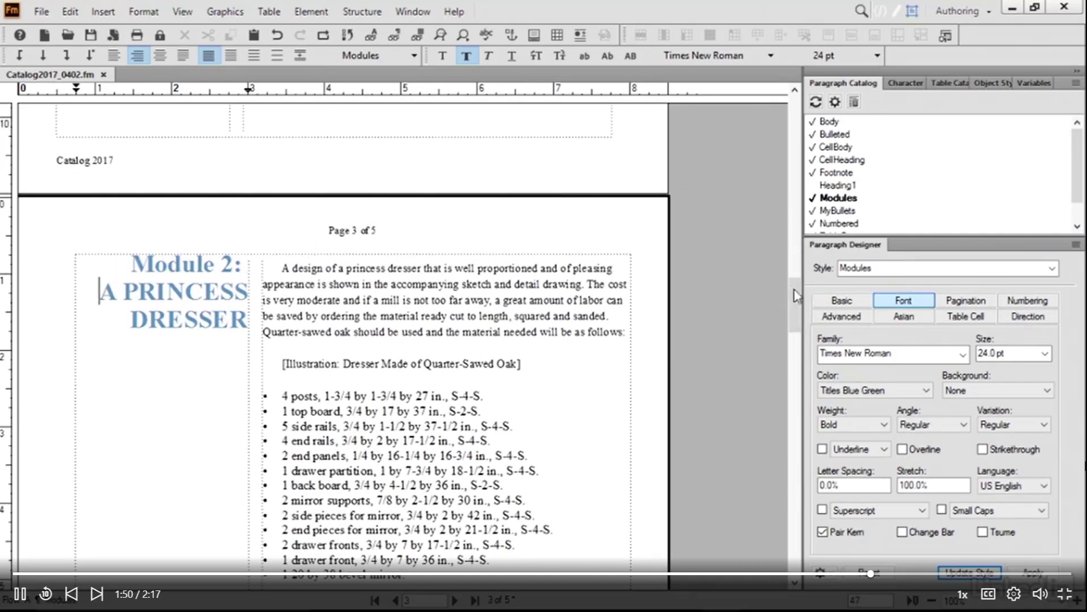
drag(794, 292, 794, 469)
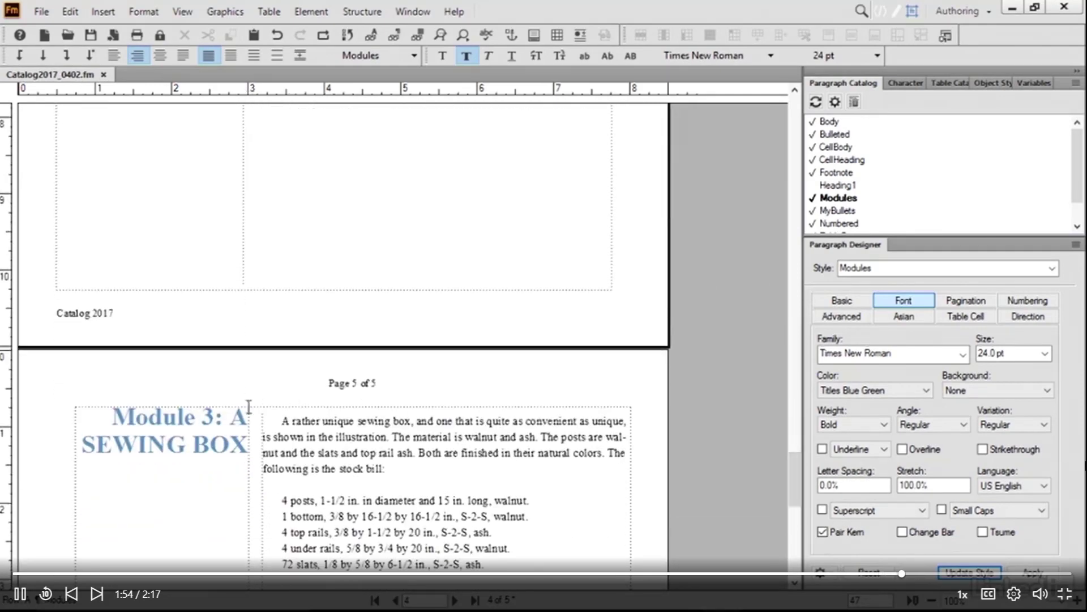
click(235, 420)
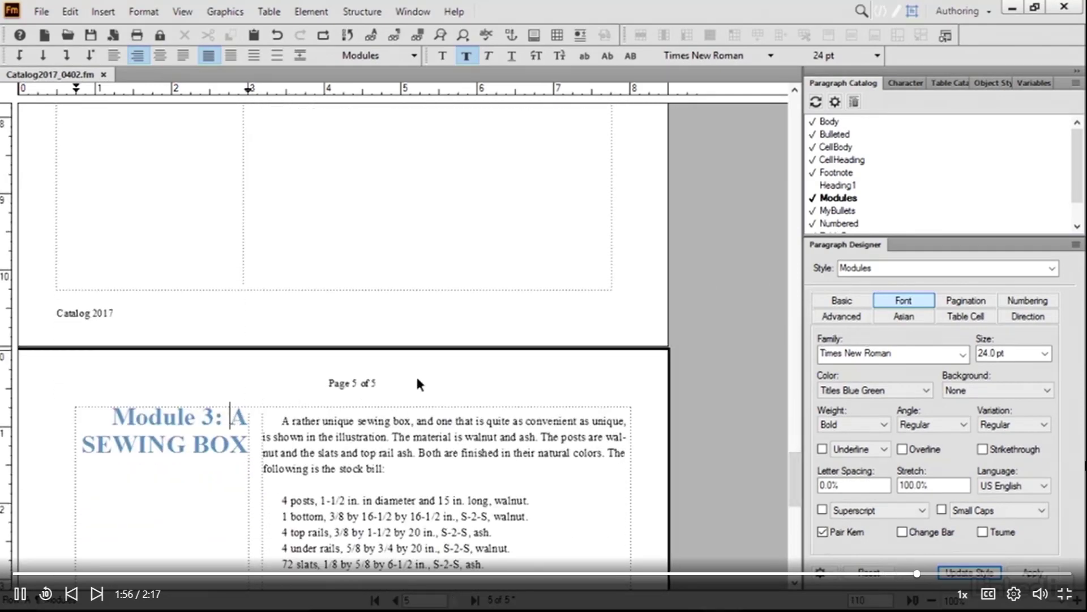
key(shift+Return)
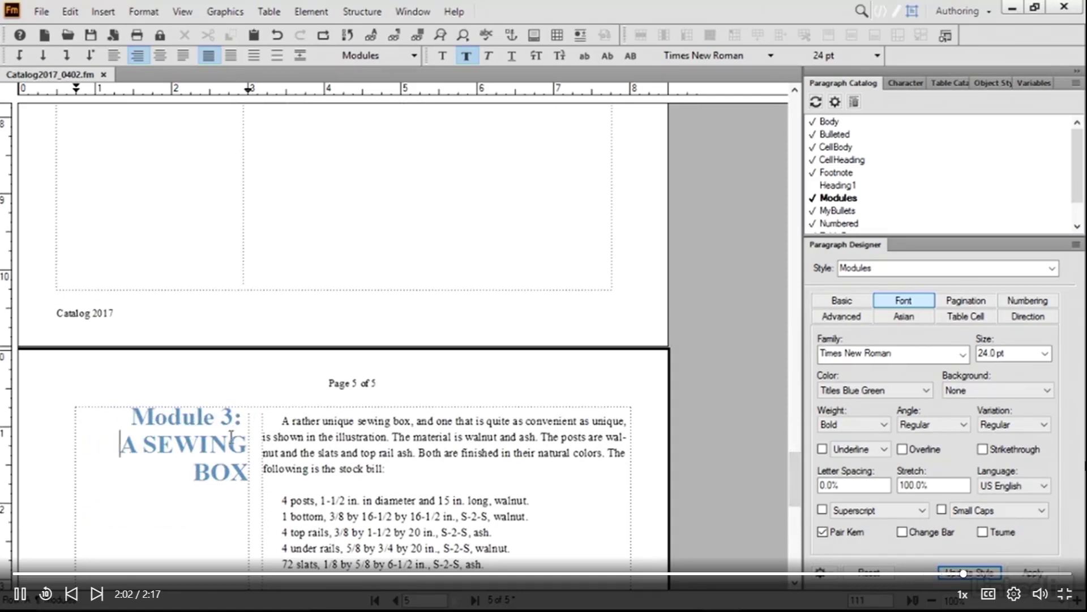
scroll(482, 308, up, 10)
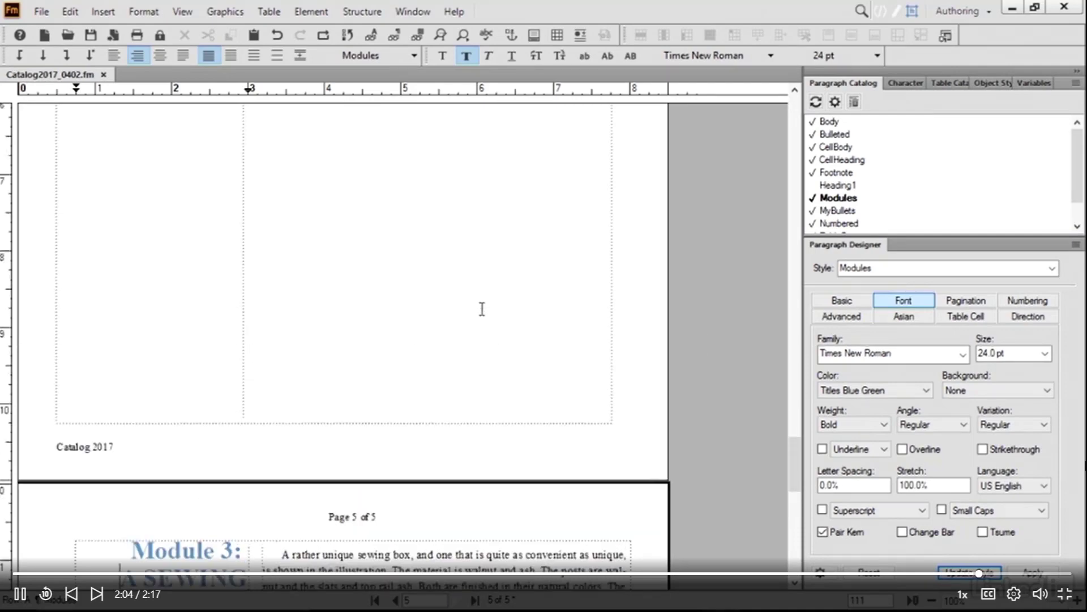
scroll(482, 308, up, 10)
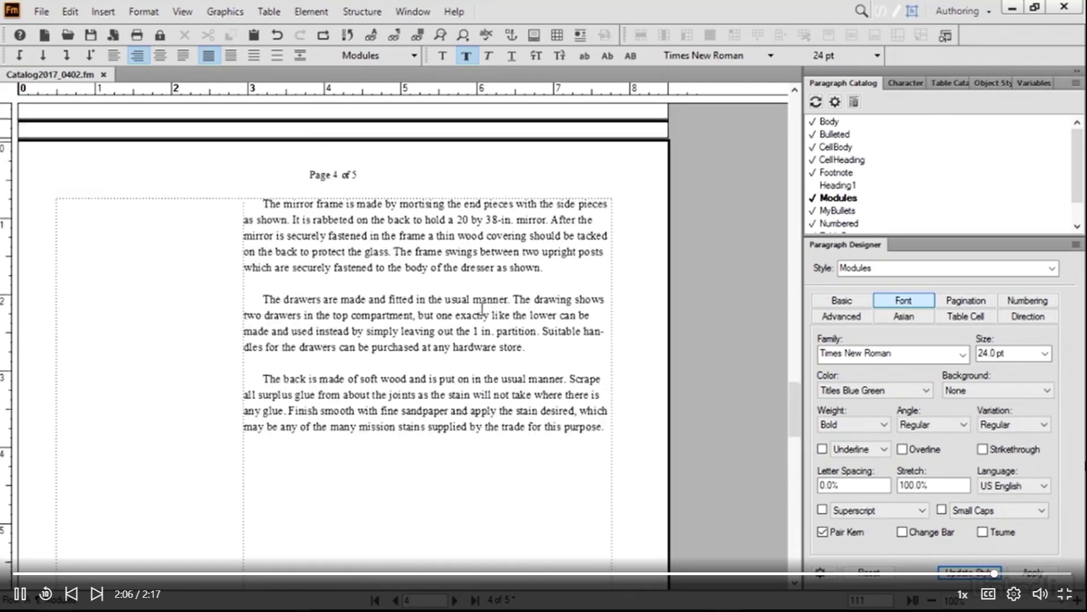
scroll(482, 308, up, 10)
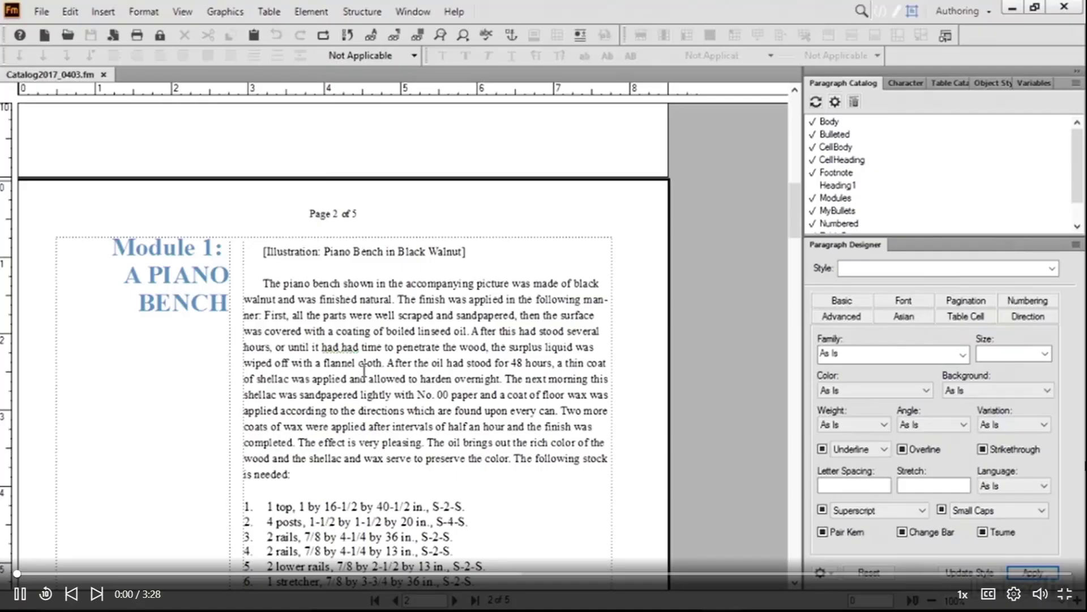
Step: Select the words "piano bench" in the opening sentence of the Module 1 body text on page 2
click(364, 369)
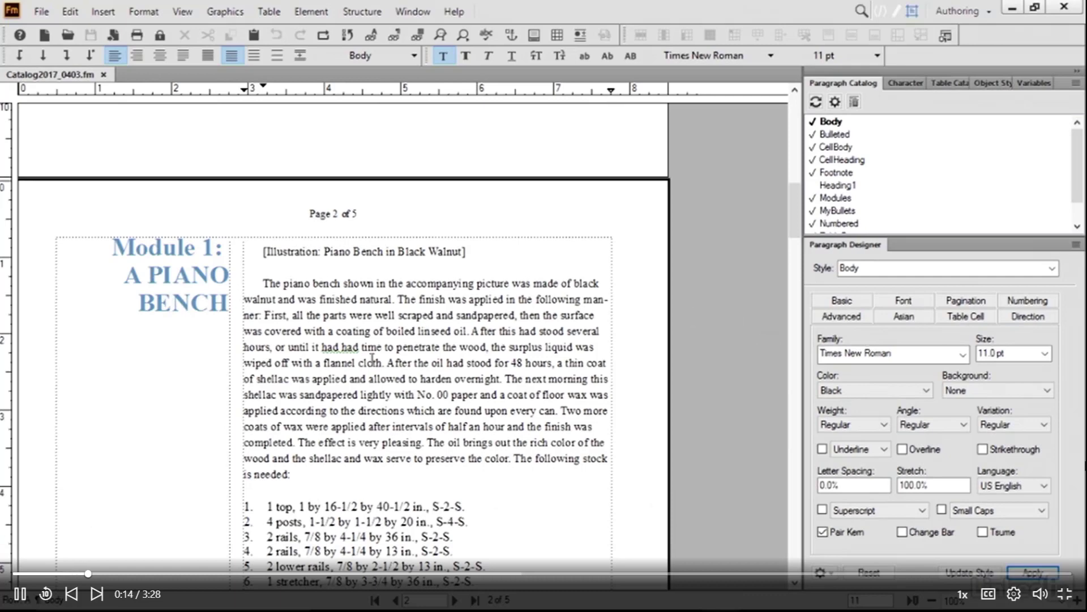
drag(791, 216, 793, 121)
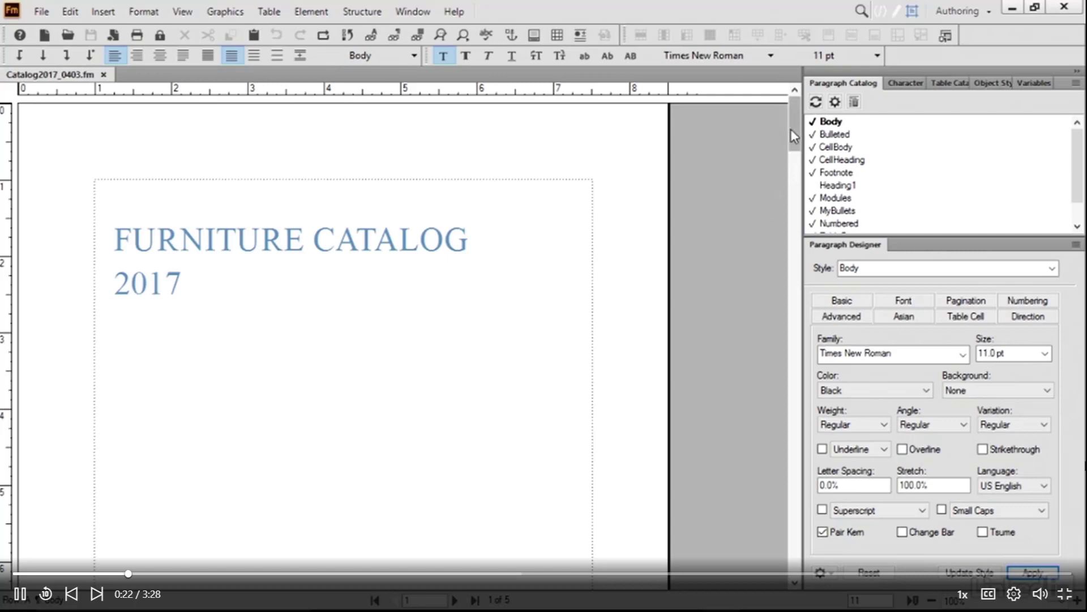
drag(790, 131, 790, 219)
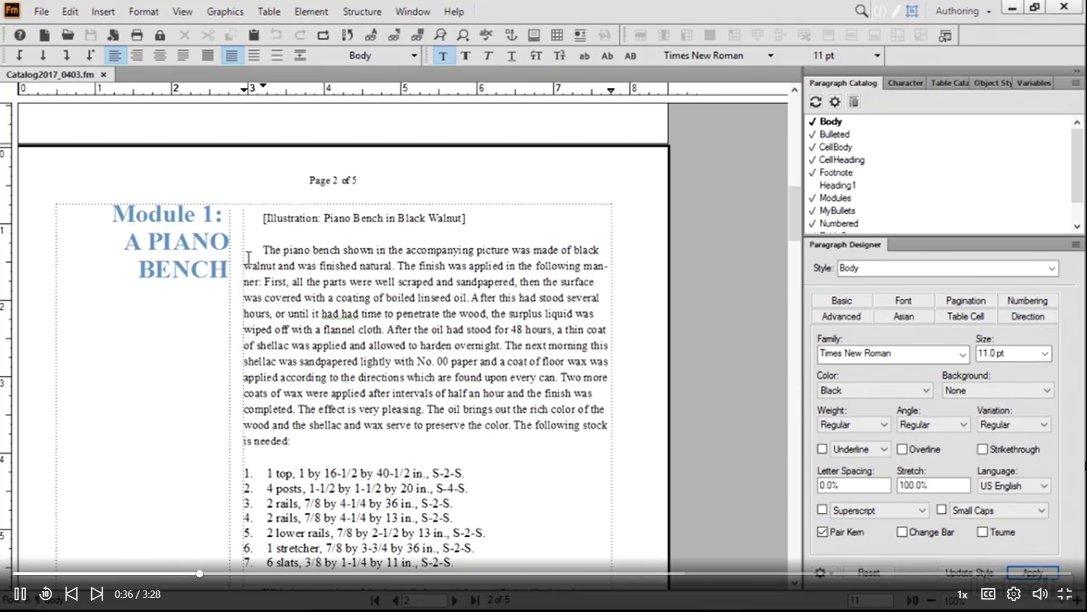
drag(283, 249, 341, 252)
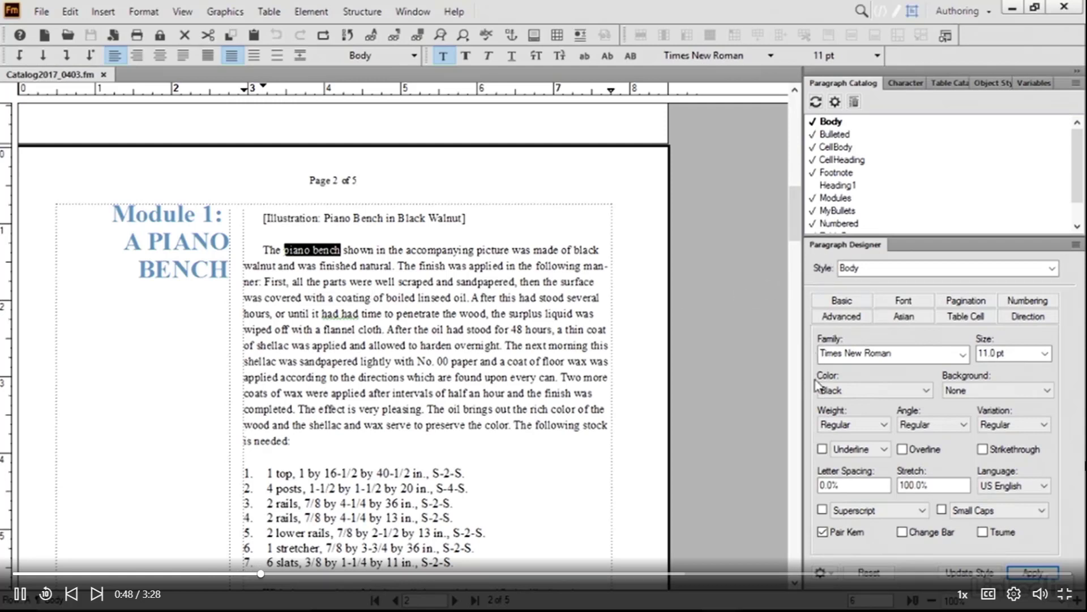
Step: Try to format "piano bench" in bold Titles Blue Green with the Paragraph Designer, and undo the change
click(867, 391)
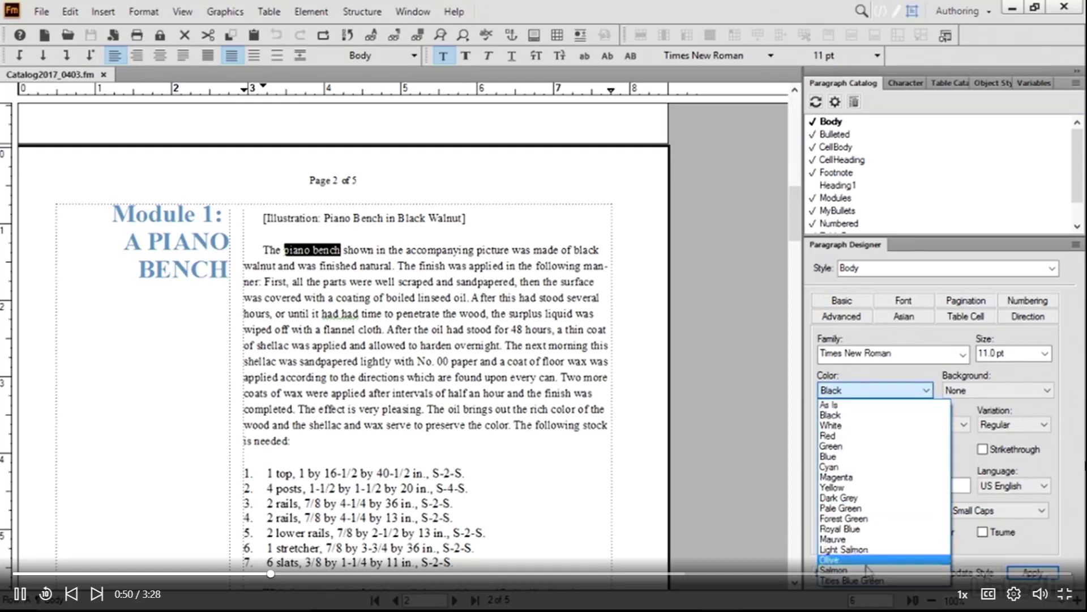
click(890, 584)
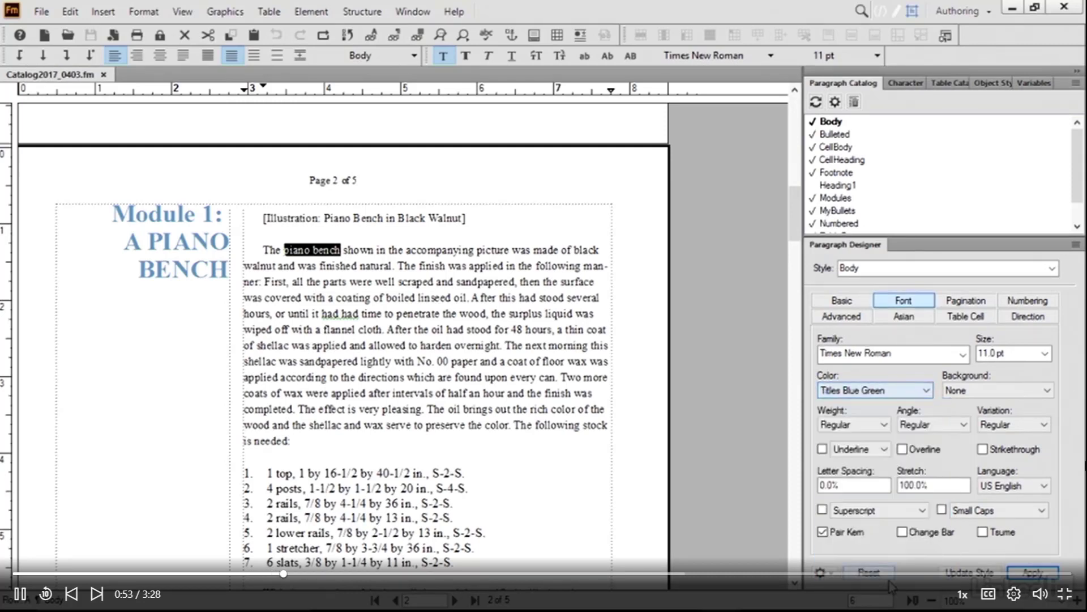
click(834, 431)
click(835, 457)
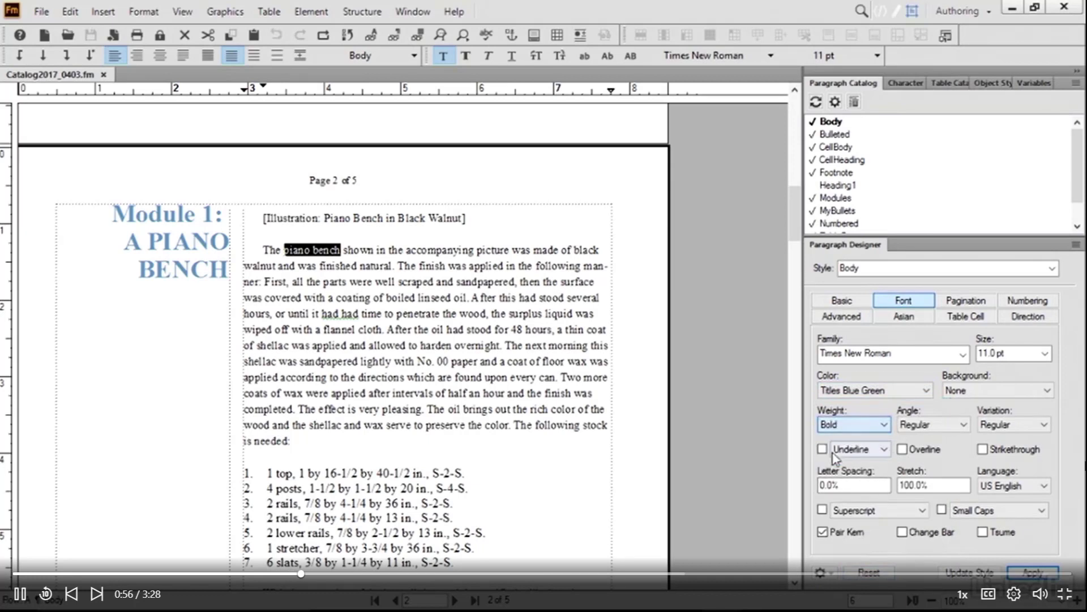
click(1032, 573)
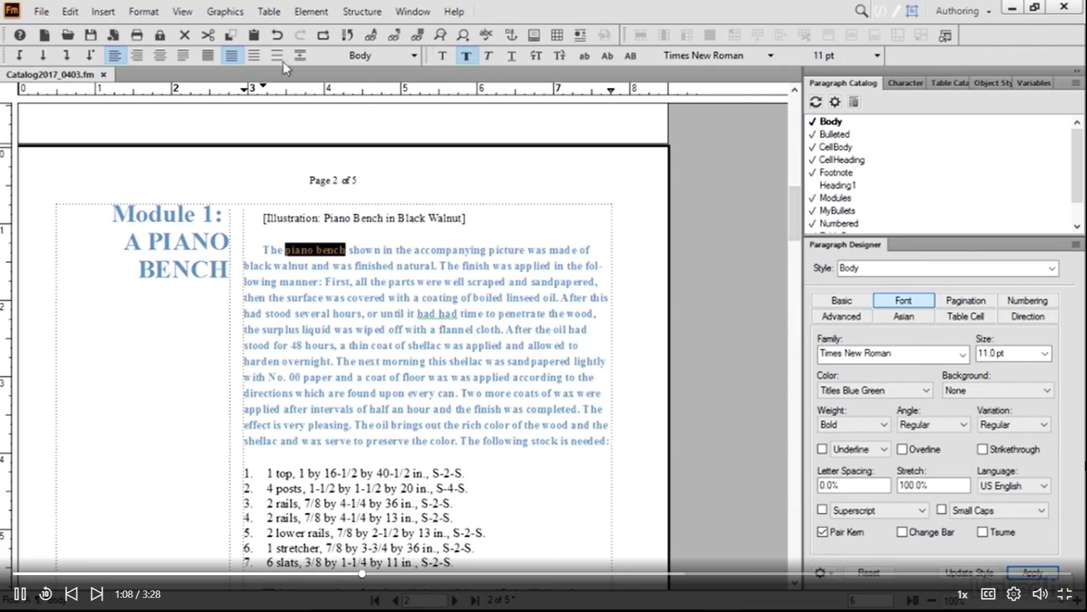
click(278, 38)
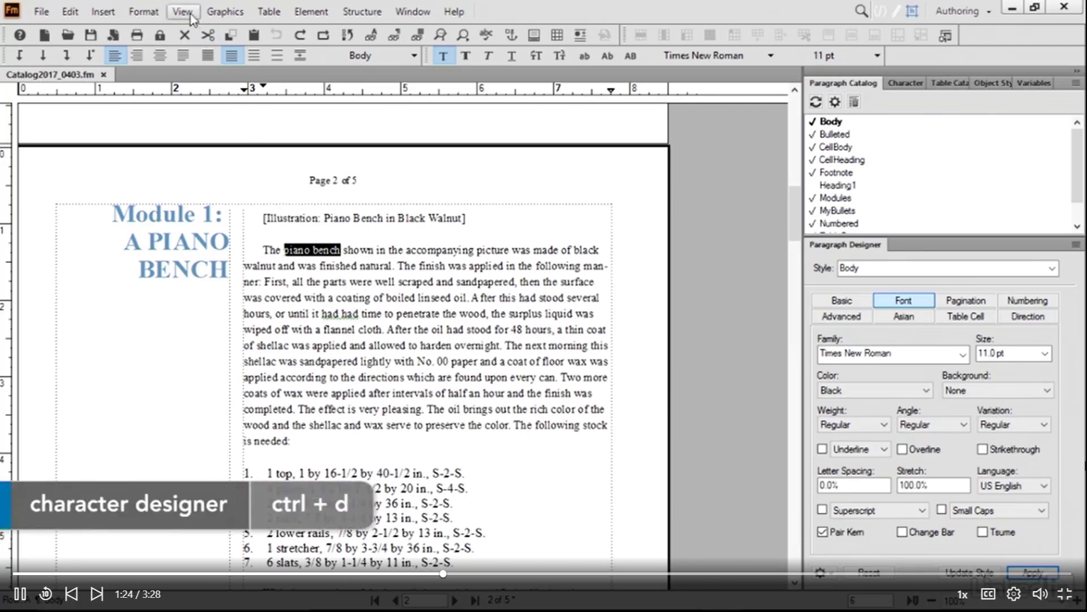
Step: Format the selected words "piano bench" in bold Titles Blue Green with the Character Designer and deselect them
click(143, 11)
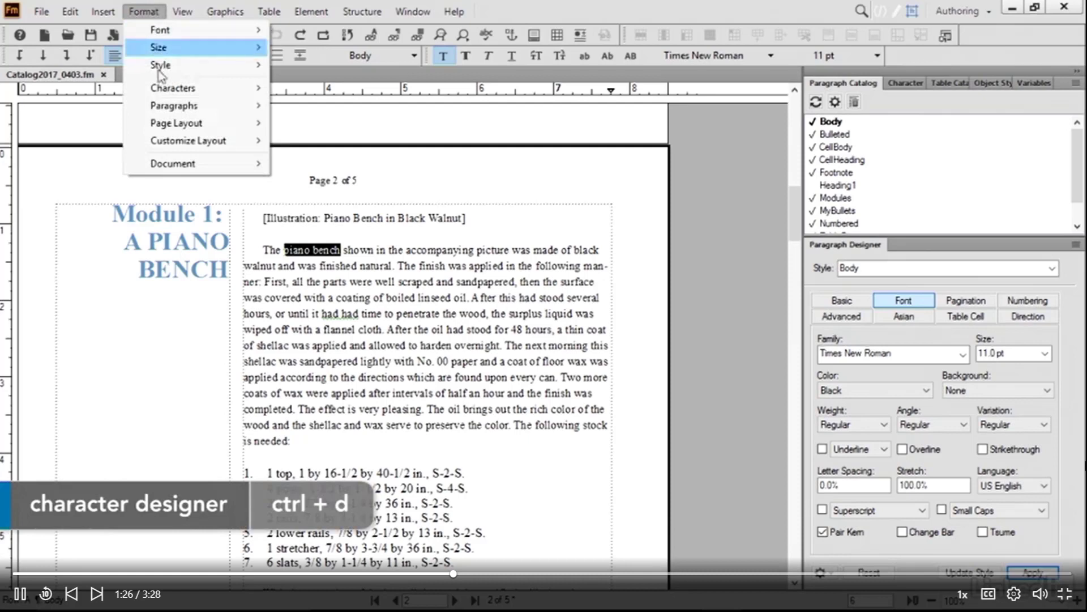
mouse_move(164, 94)
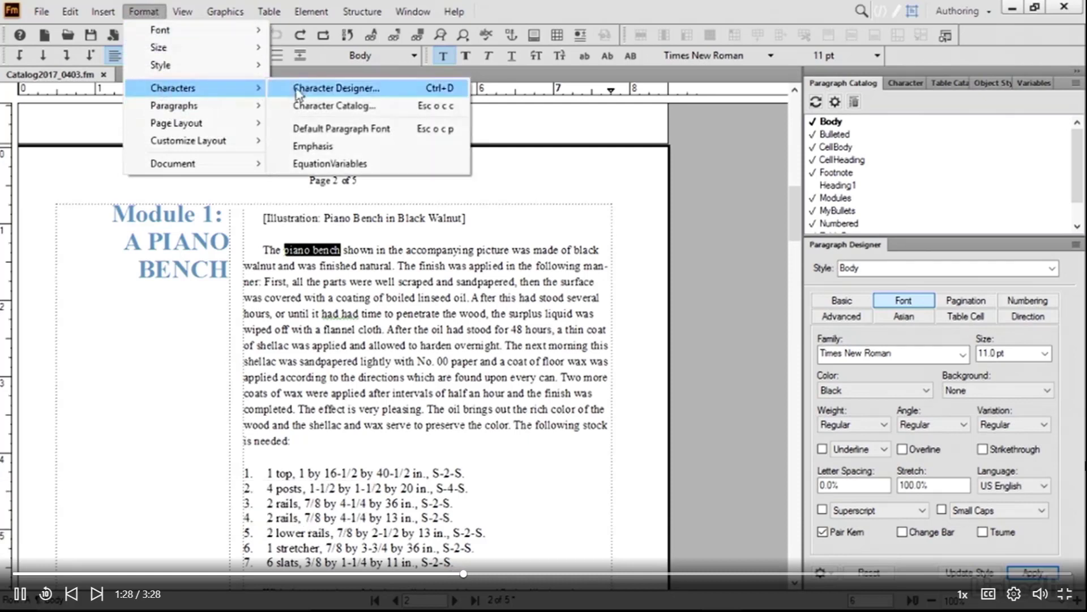
click(332, 89)
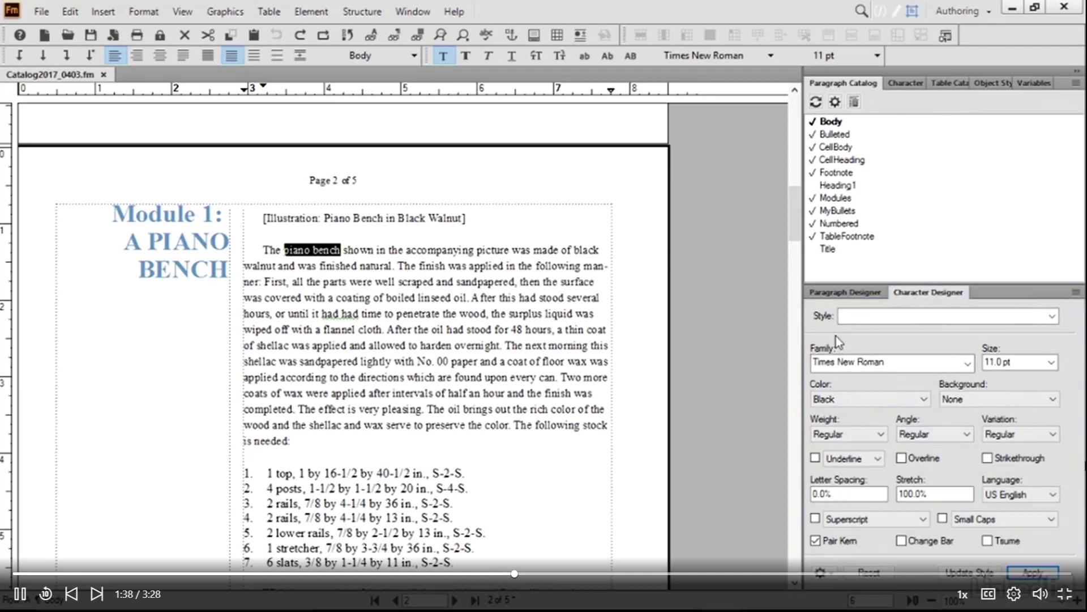
click(852, 399)
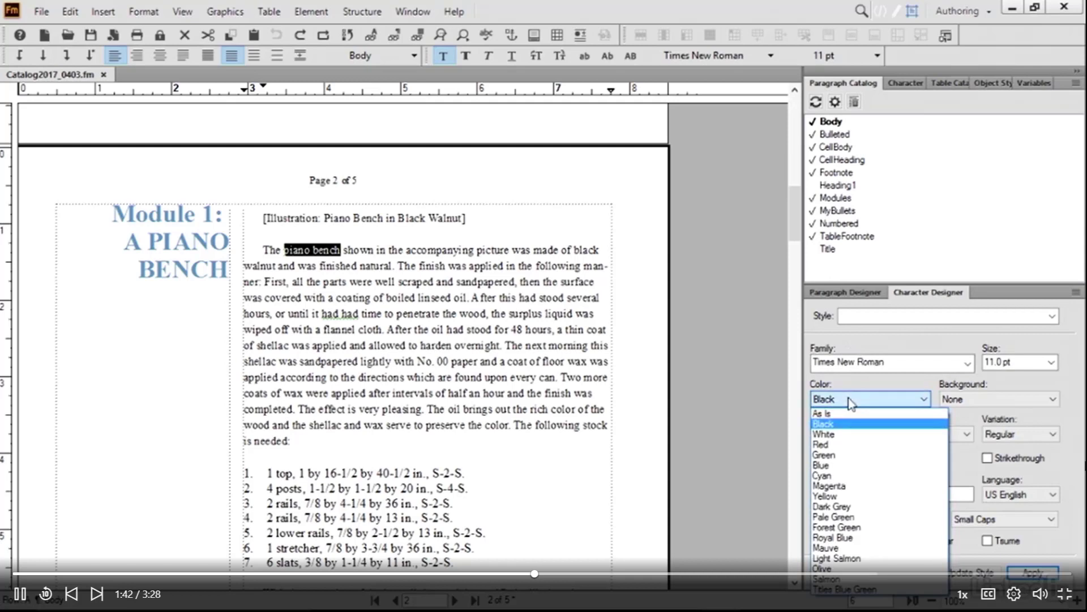
click(859, 591)
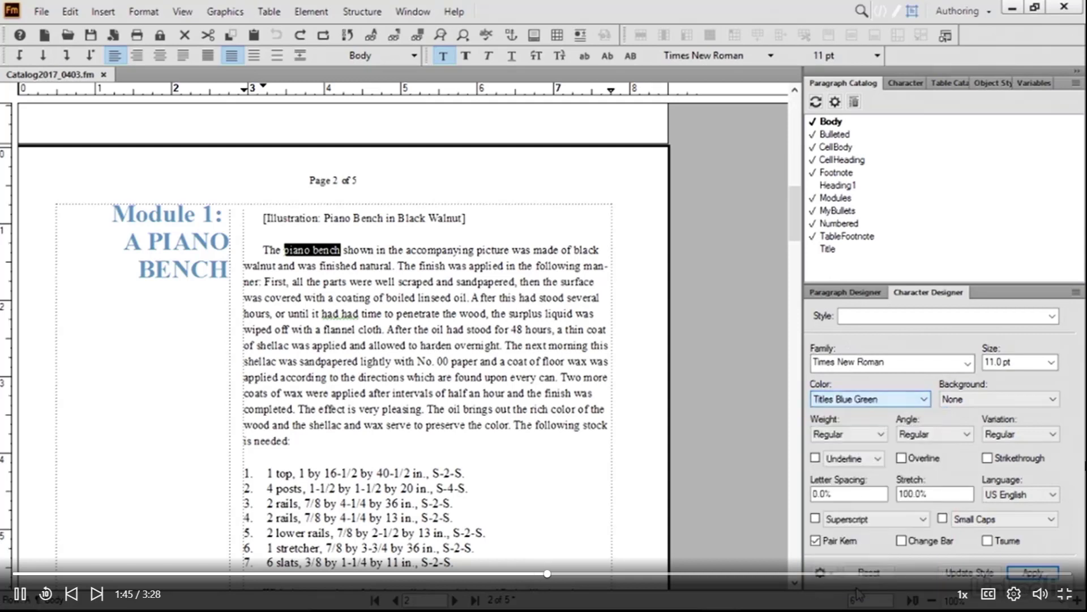
click(859, 435)
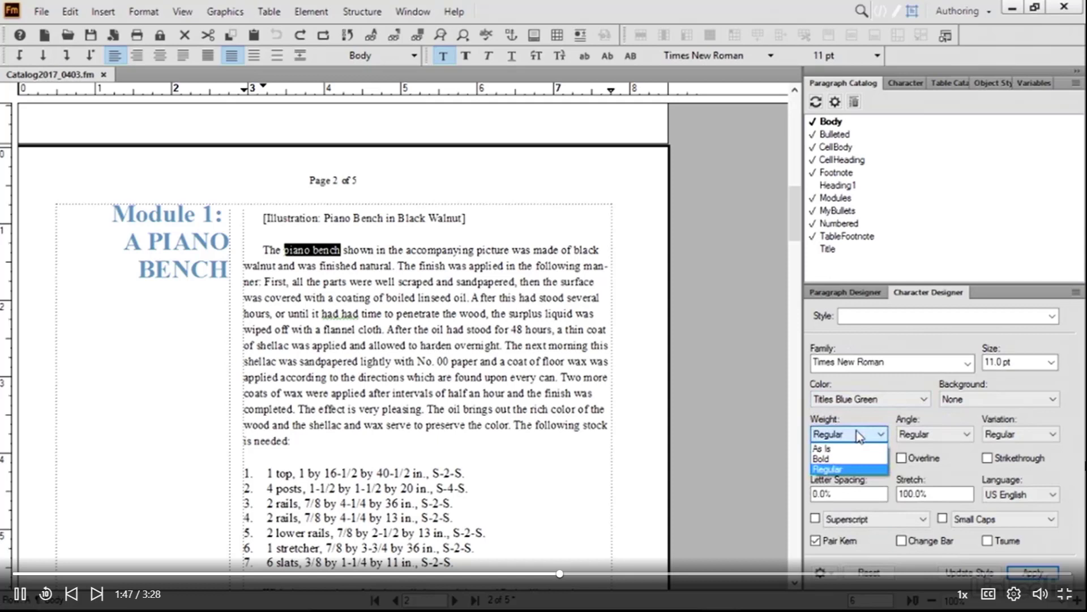
click(835, 462)
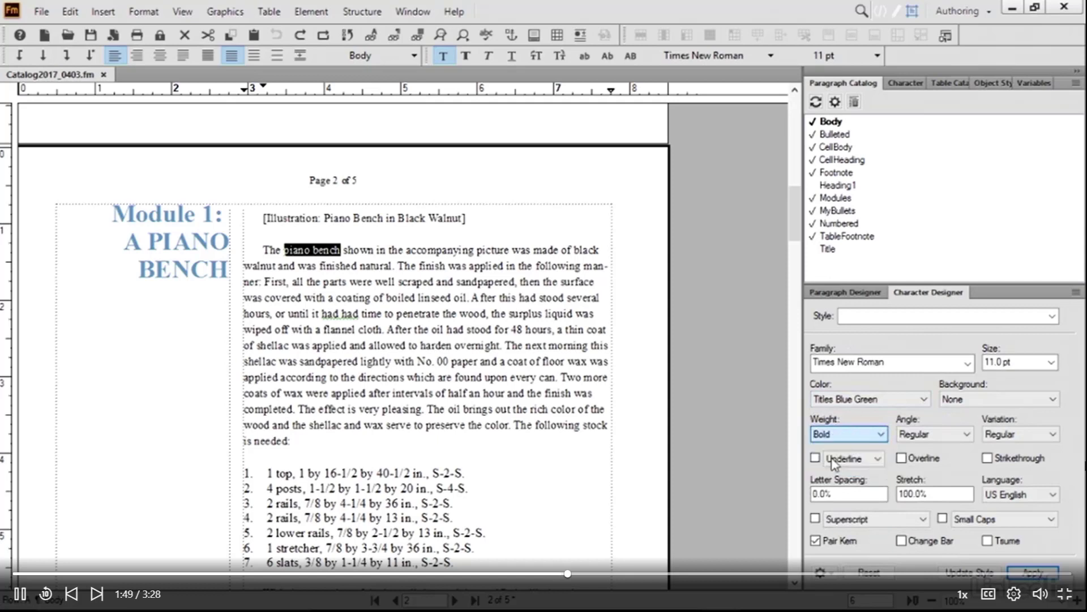
click(1032, 573)
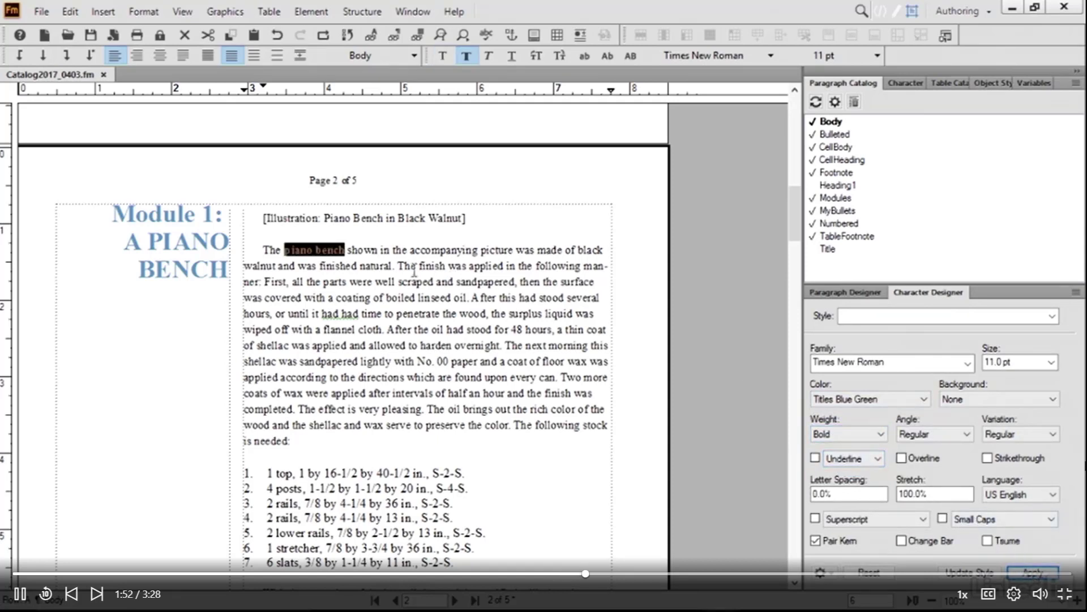
click(453, 266)
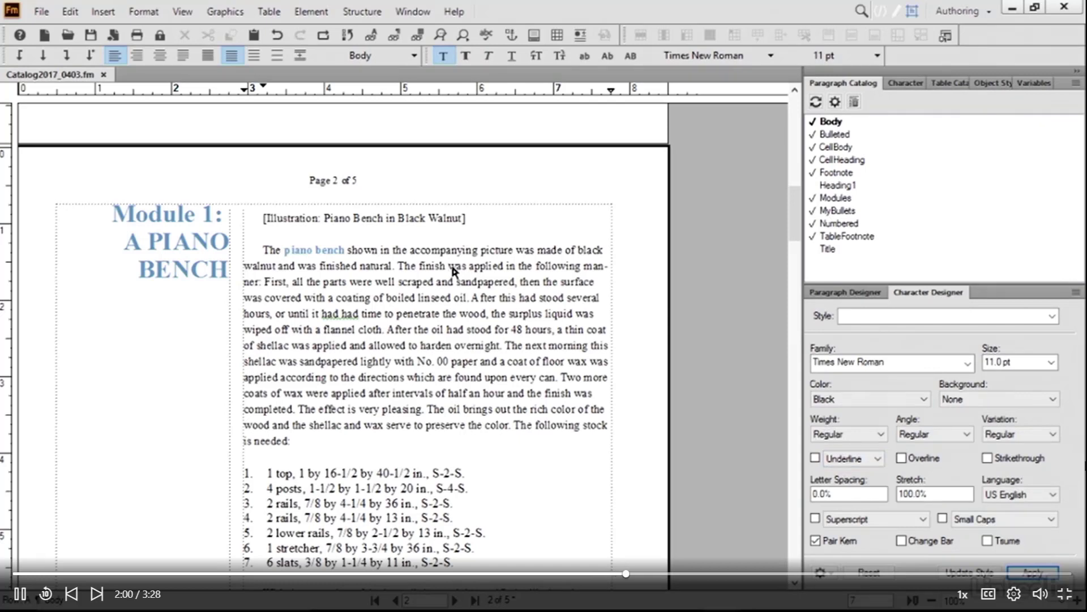
Step: Create a character style named "high blue bold" from the bold Titles Blue Green formatting of "piano bench" in the Module 1 text
click(328, 249)
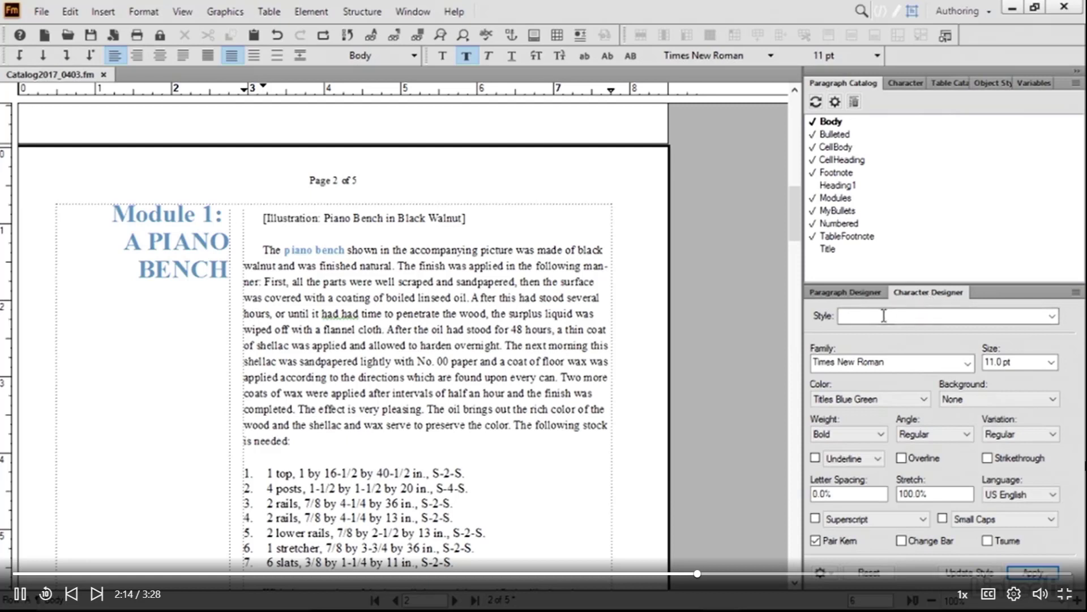
click(904, 322)
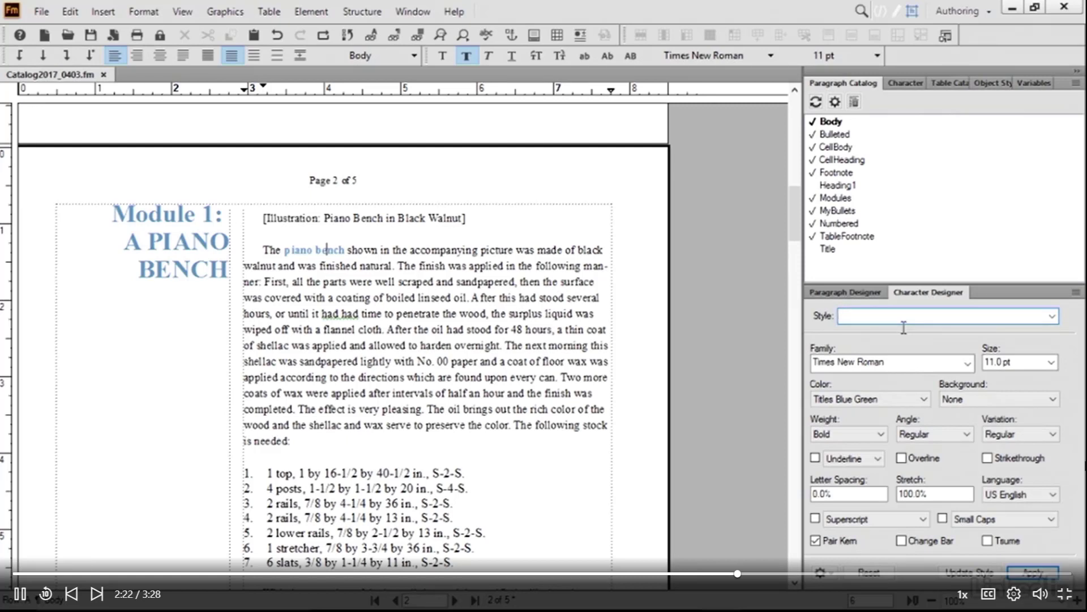
text(high blue bo)
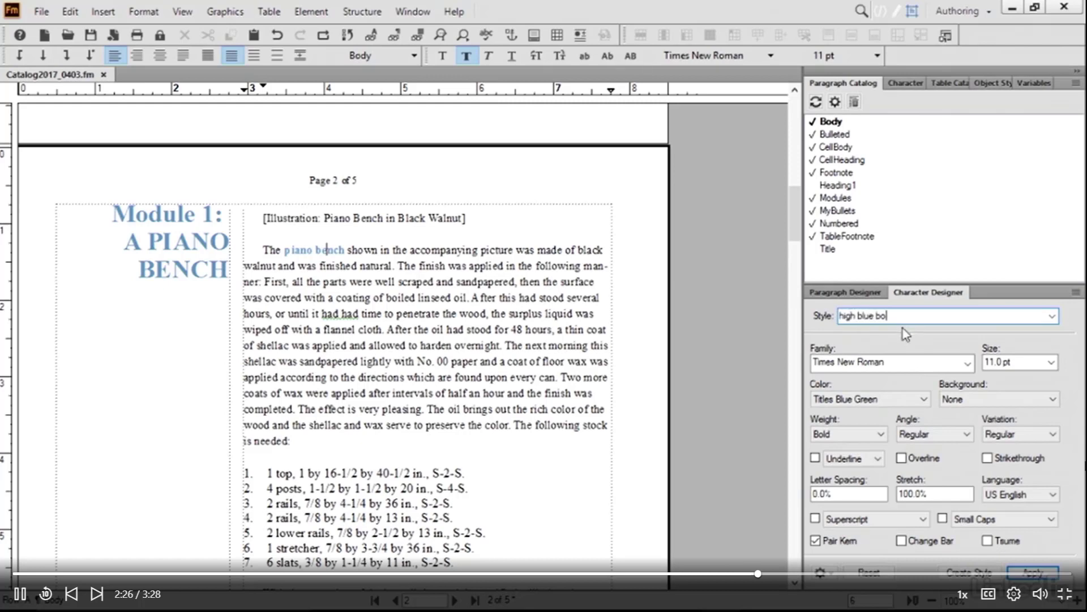
text(ld)
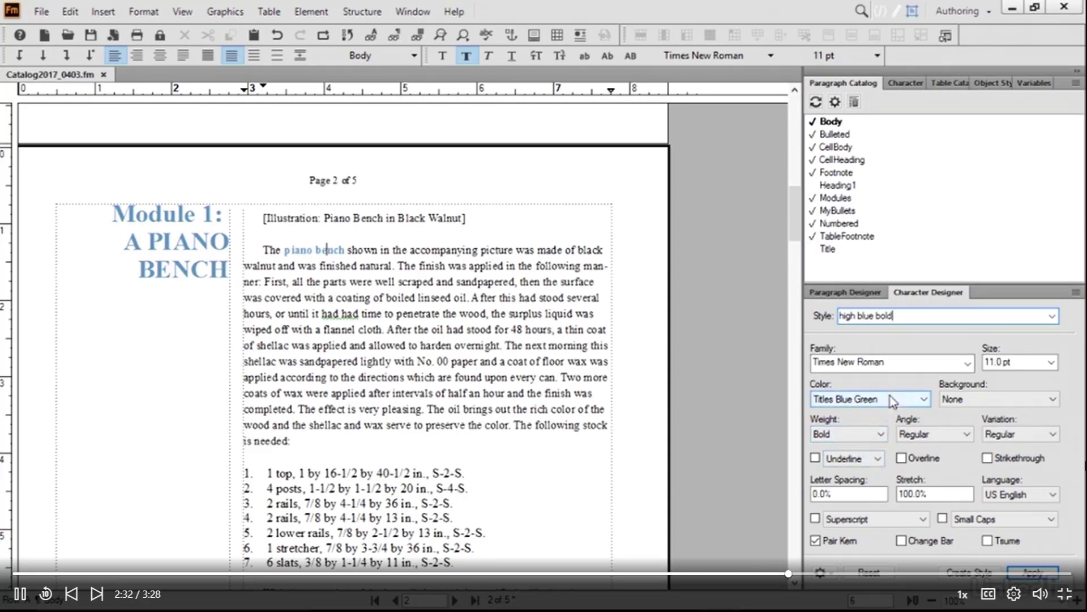
click(969, 573)
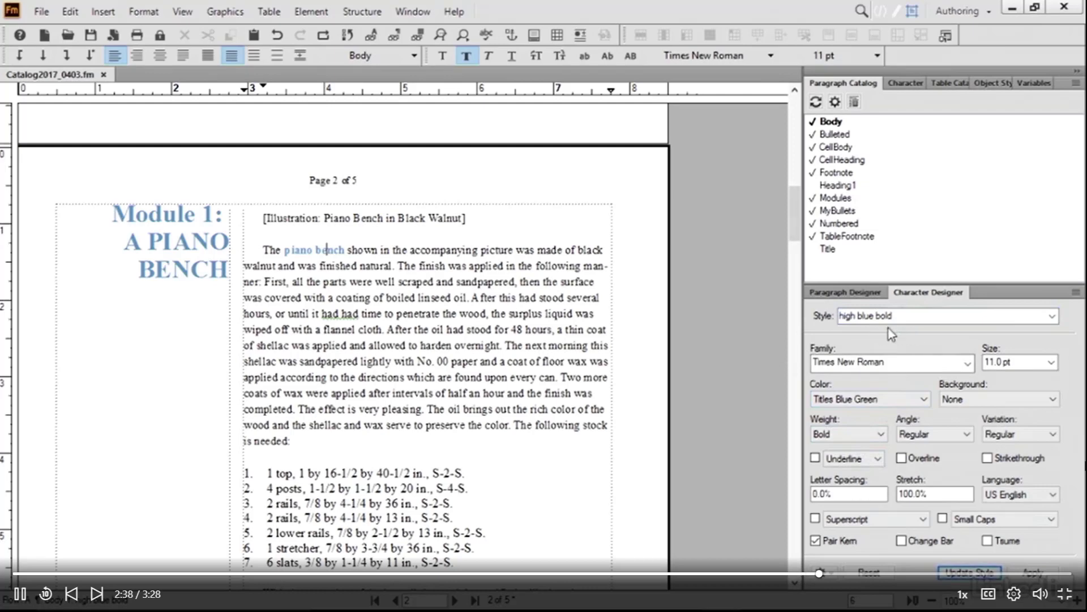
Step: Apply the "high blue bold" character style to "princess dresser" in the opening sentence of Module 2 on page 3
drag(796, 208, 796, 302)
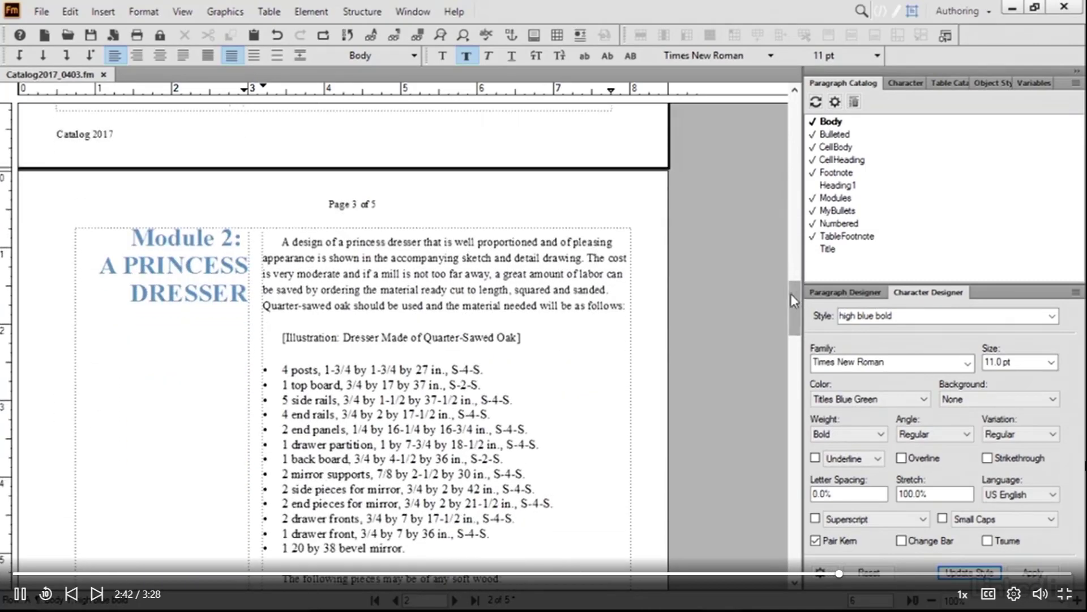
drag(345, 241, 421, 242)
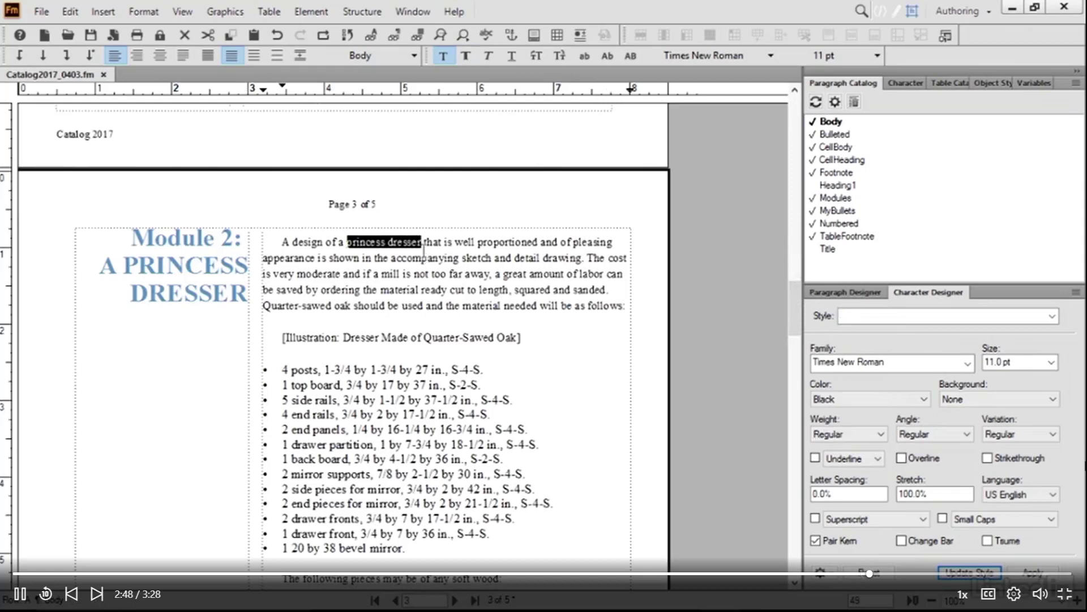
click(914, 84)
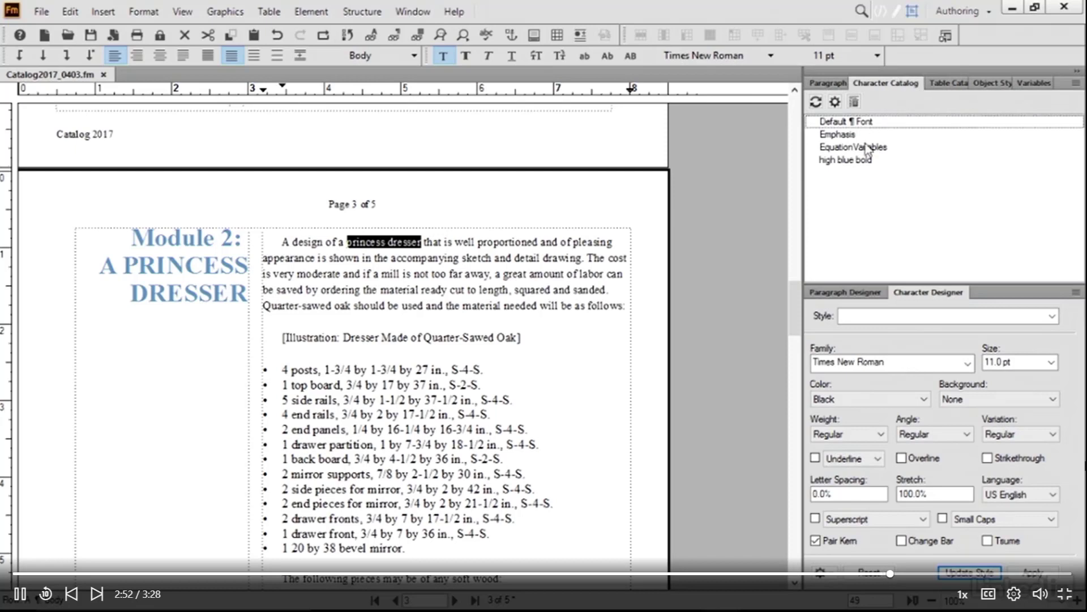
click(855, 160)
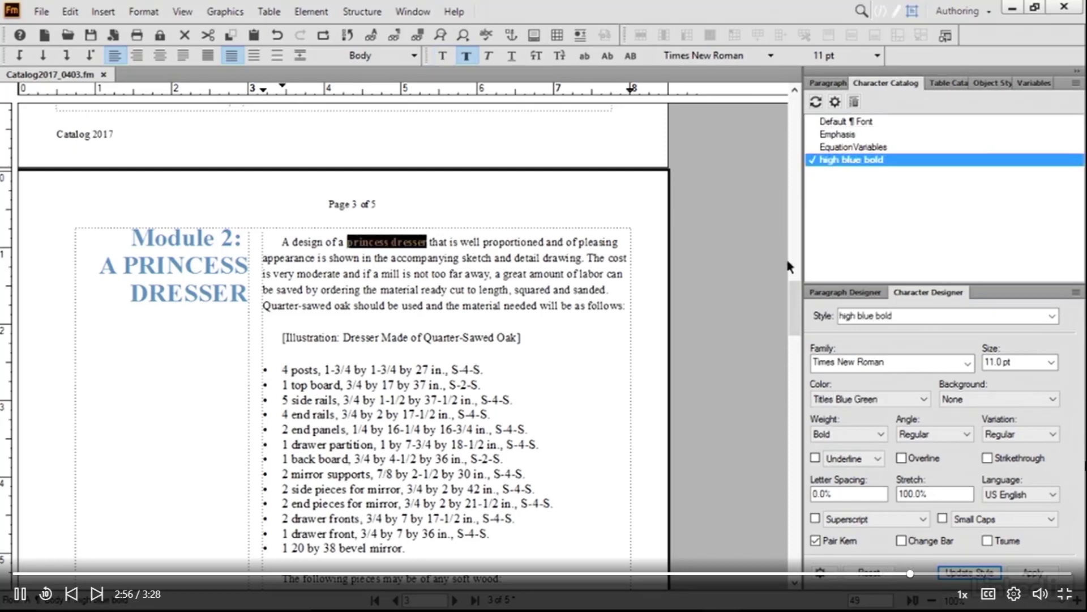
click(567, 257)
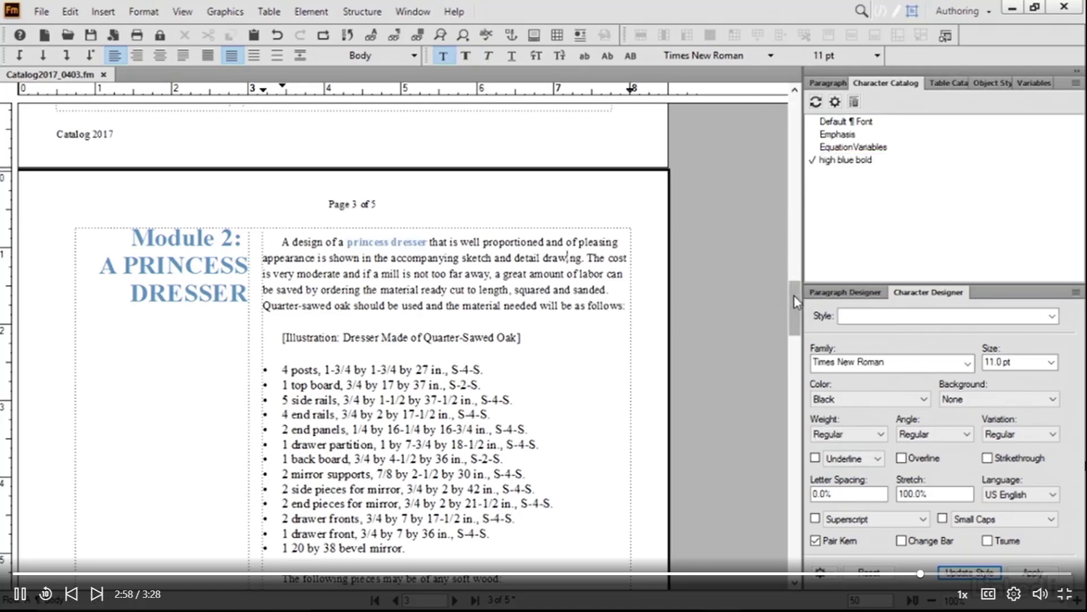
Step: Apply the "high blue bold" character style to "sewing box" in the opening sentence of Module 3 on page 5
drag(794, 295, 793, 468)
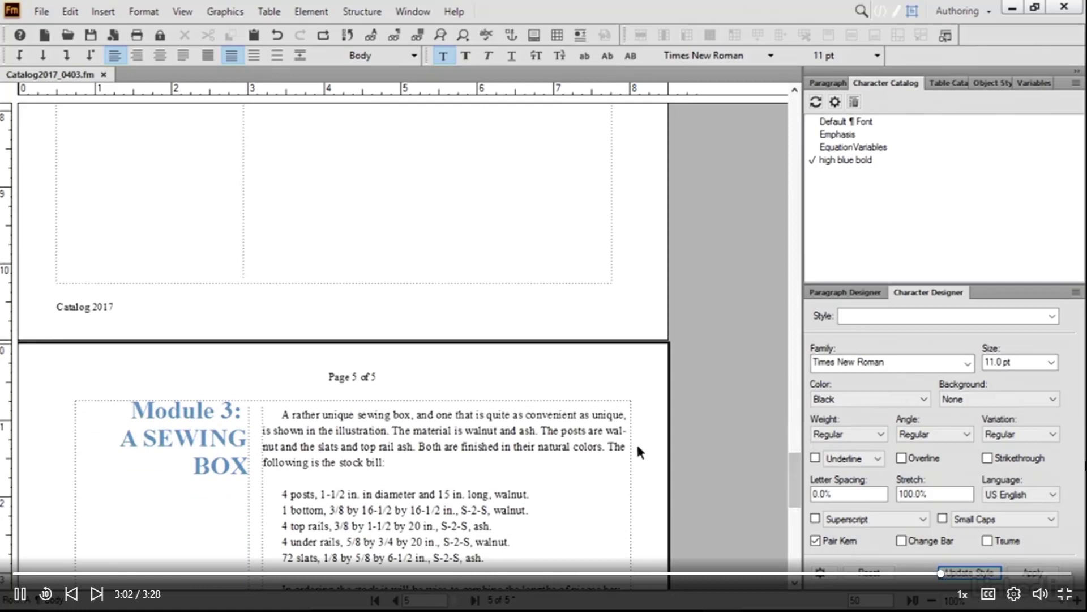
drag(358, 415, 413, 421)
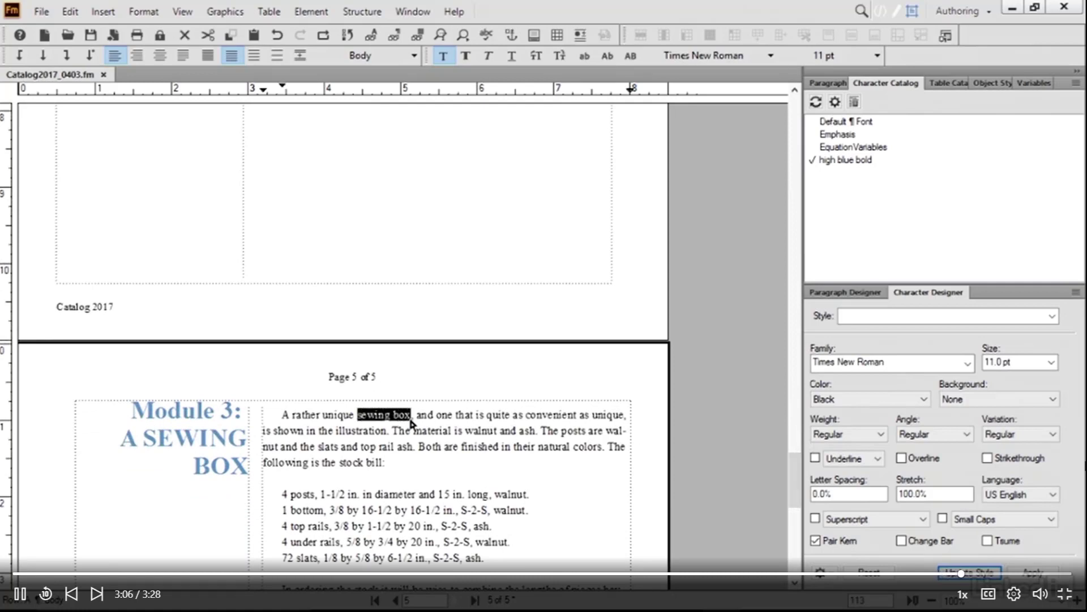
click(848, 161)
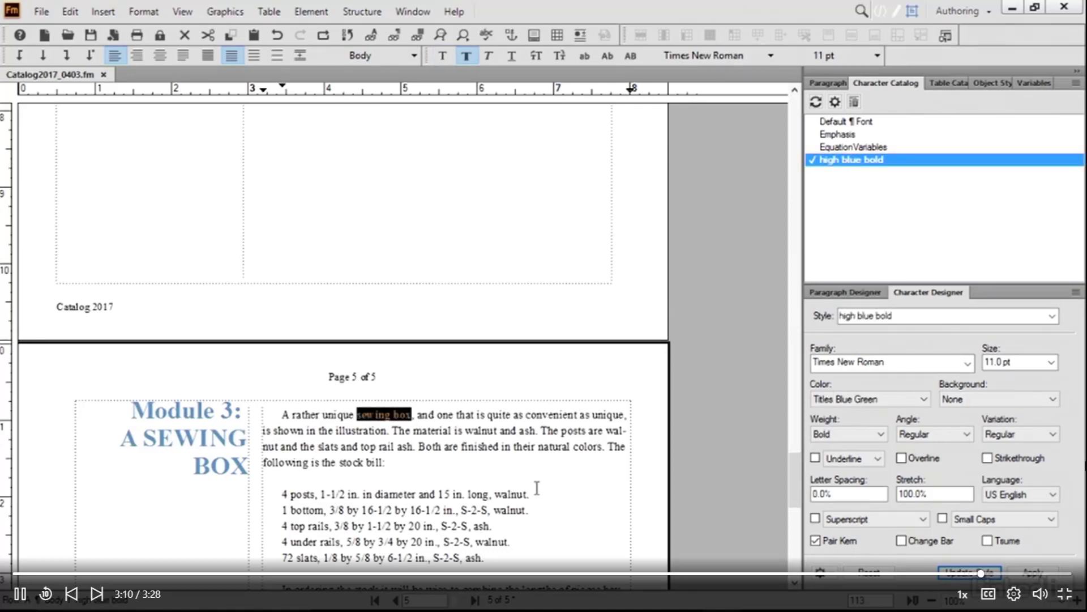
click(541, 435)
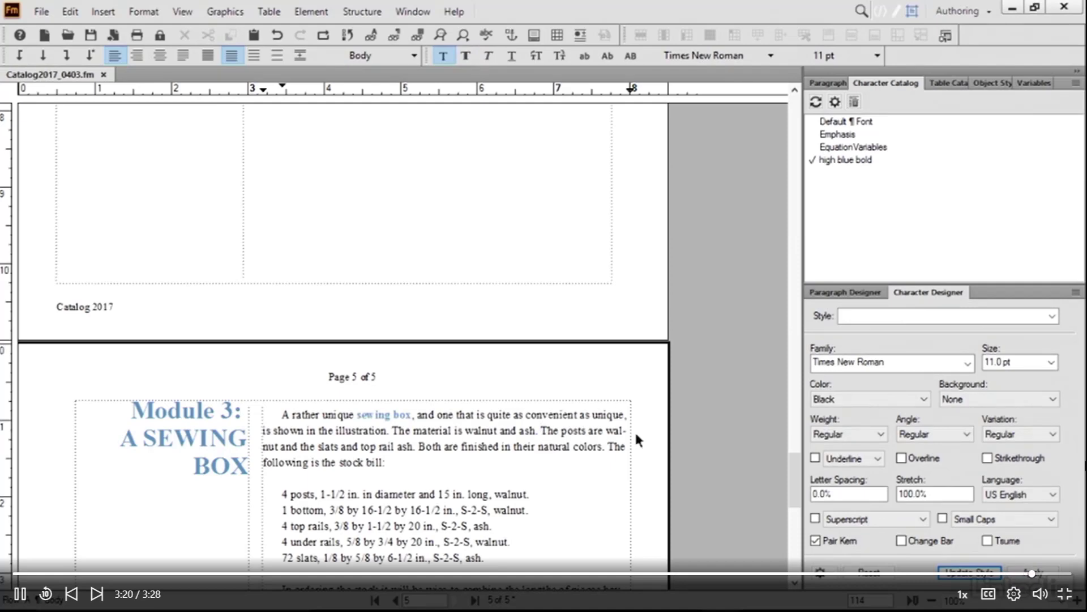
Step: Set the autonumber character format of the Module 1 numbered list to "high blue bold" and update the Numbered paragraph style
drag(801, 484, 800, 235)
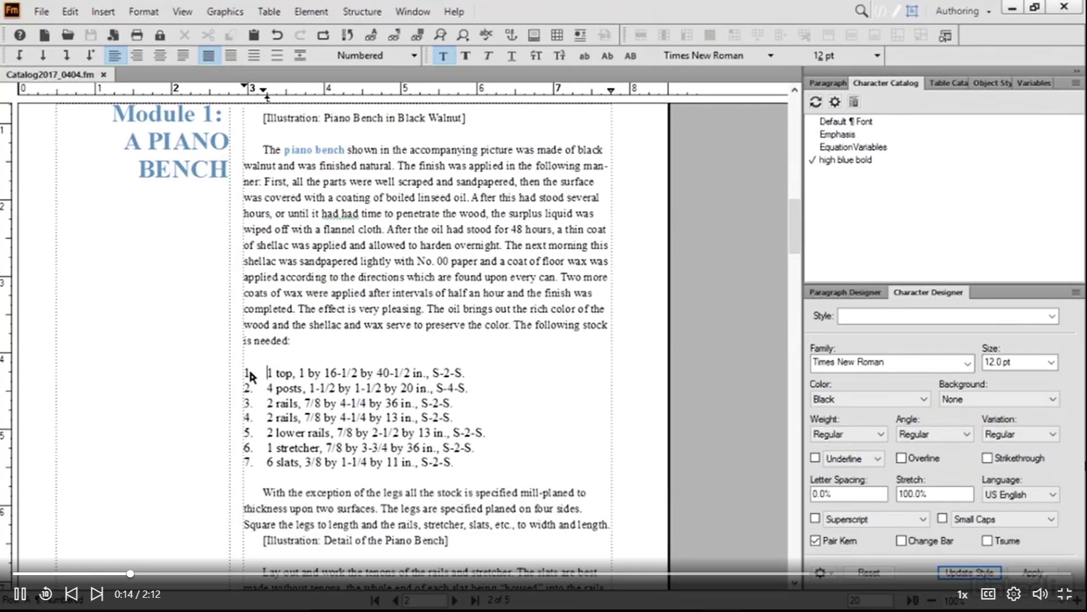
click(249, 429)
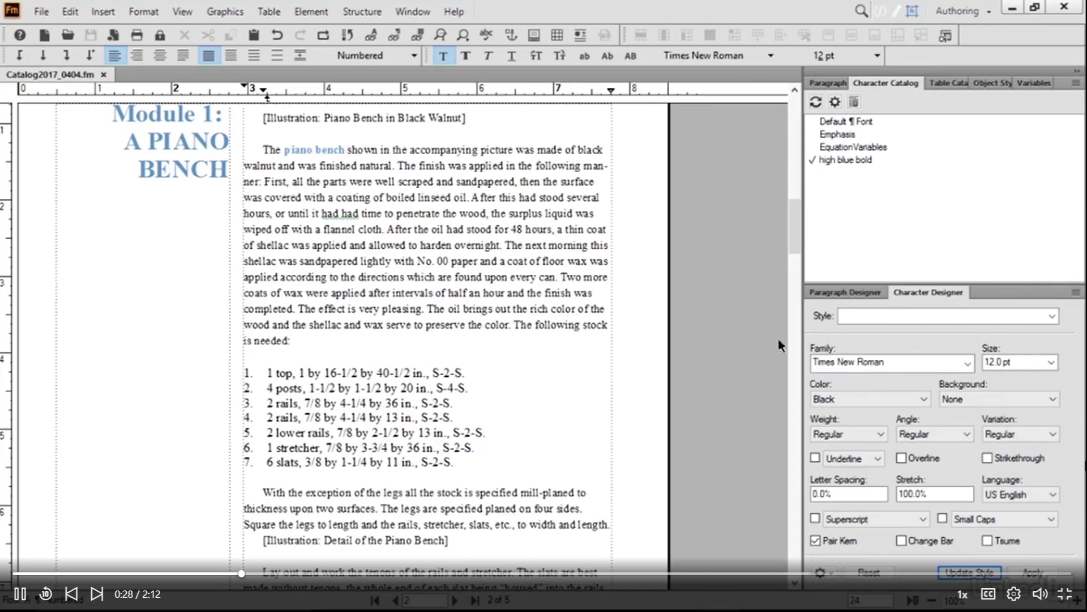
click(841, 293)
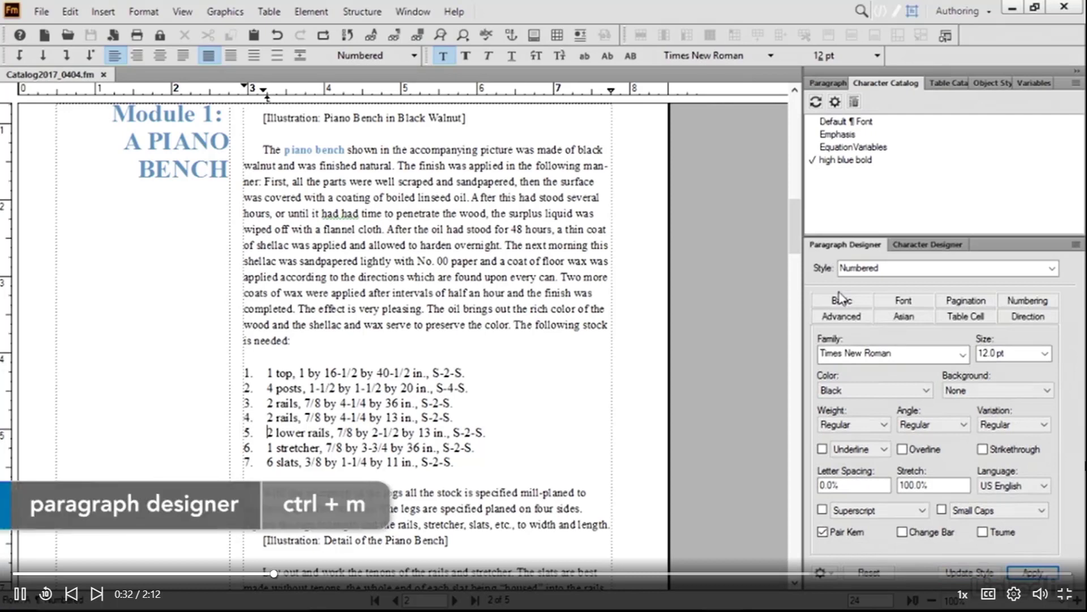
click(300, 374)
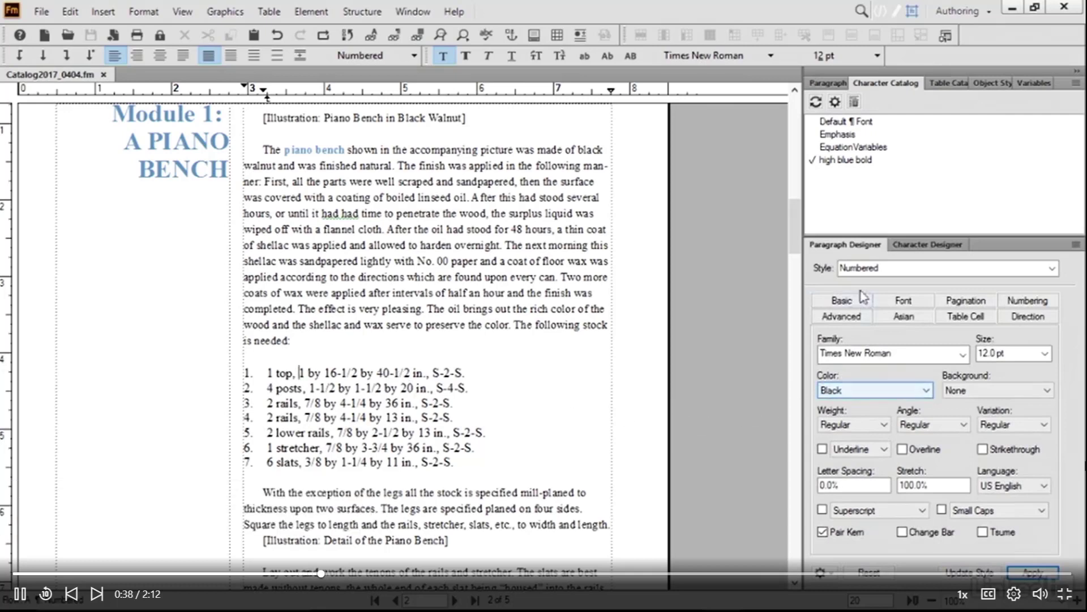
click(1030, 302)
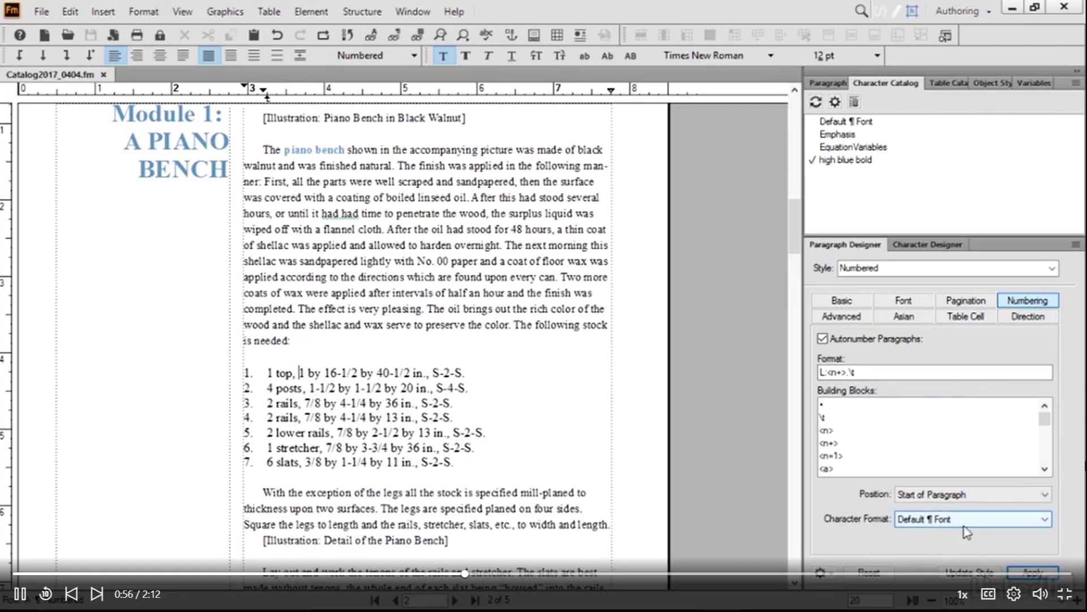
click(1030, 525)
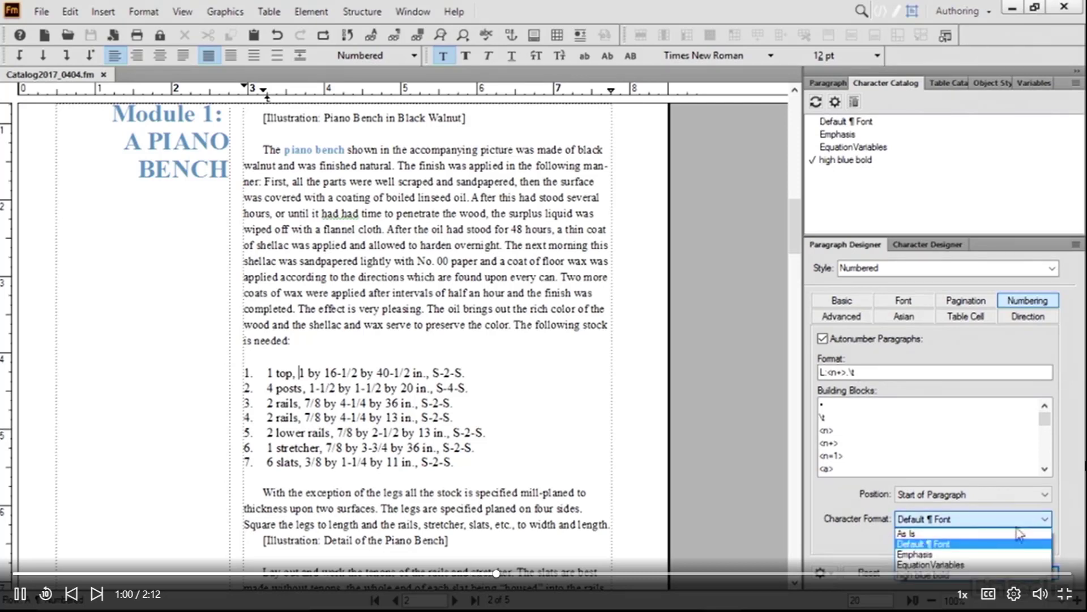
click(939, 575)
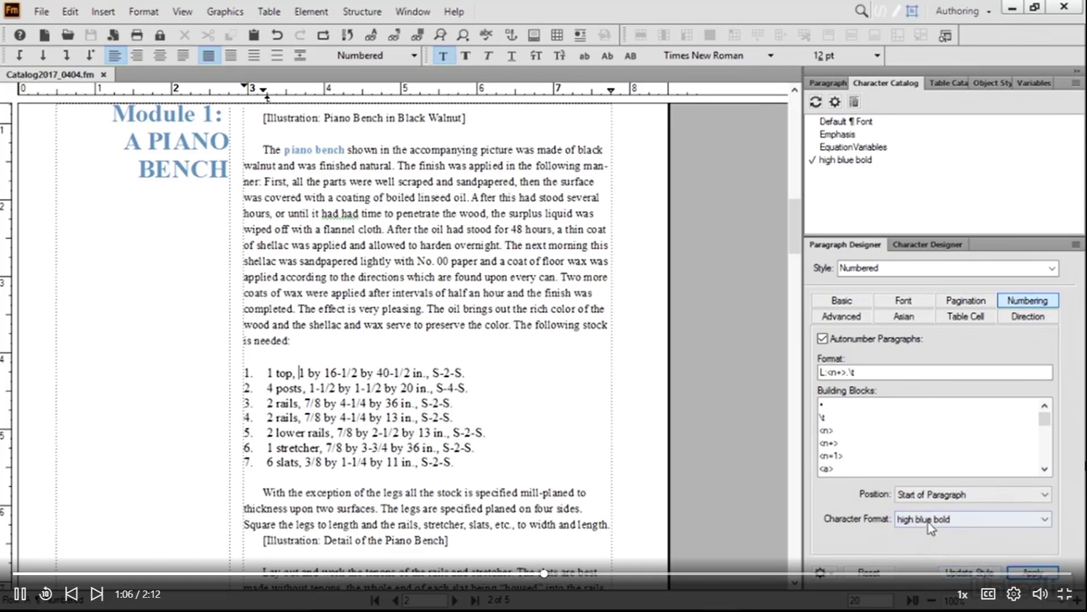
click(1030, 575)
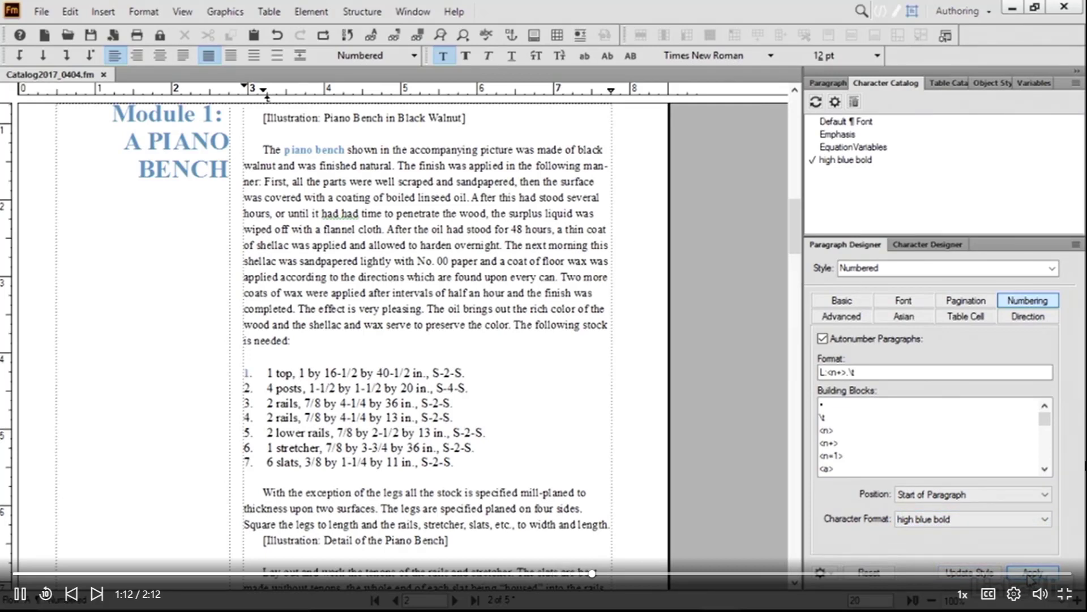
click(970, 574)
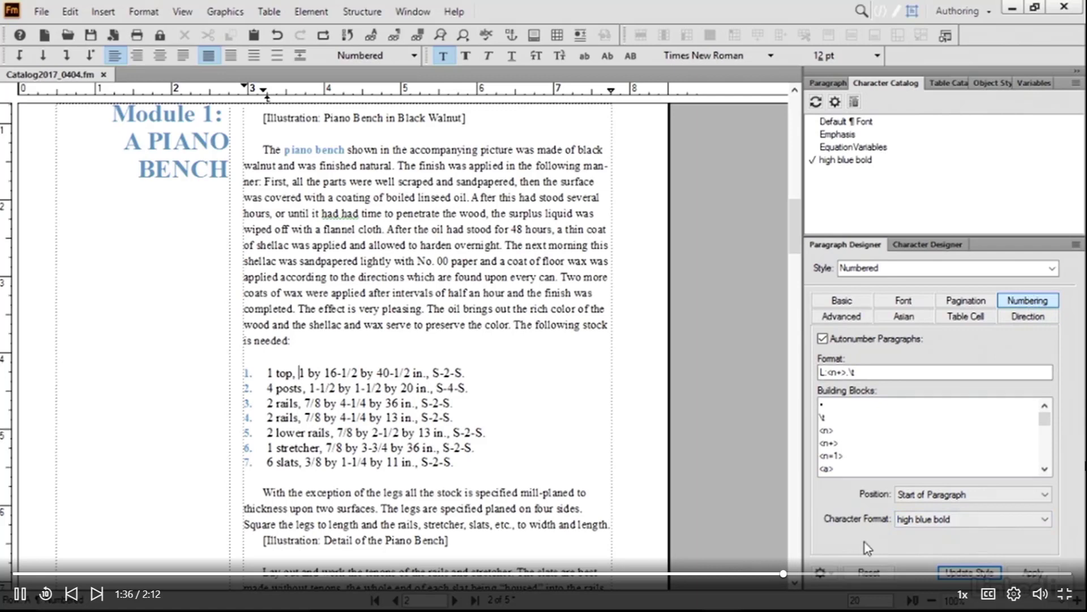
Step: Set the autonumber character format of the Module 2 bulleted list to "high blue bold" and update the Bulleted paragraph style
drag(795, 244, 793, 320)
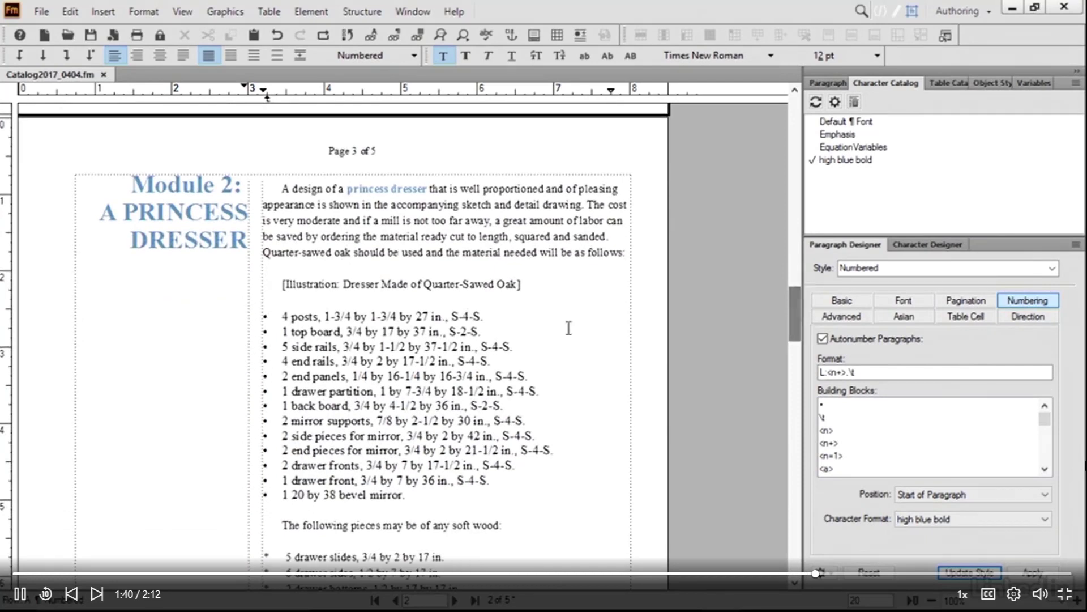
click(334, 320)
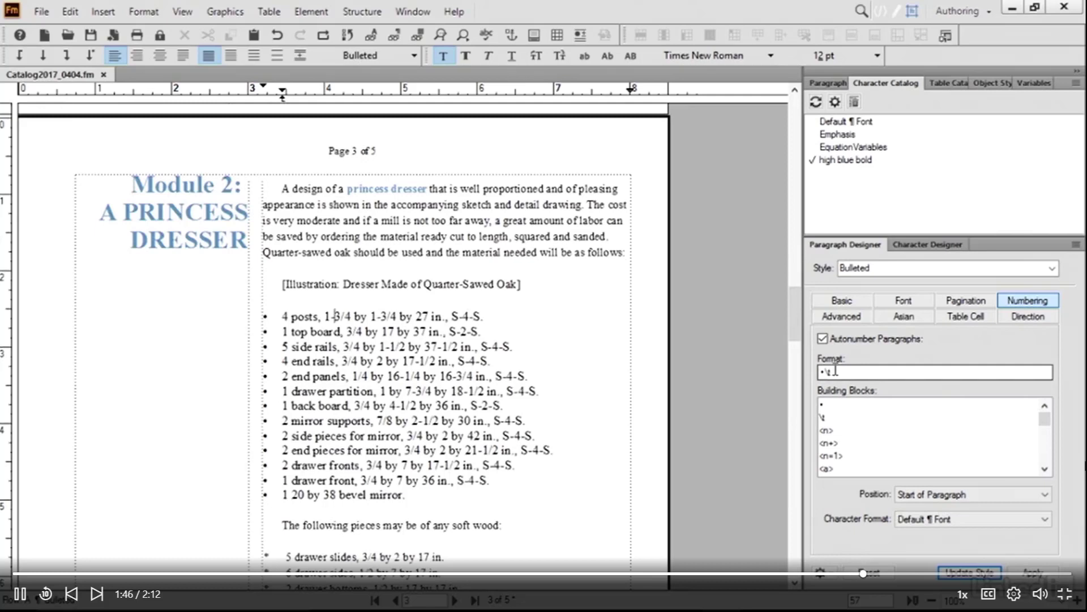
click(954, 520)
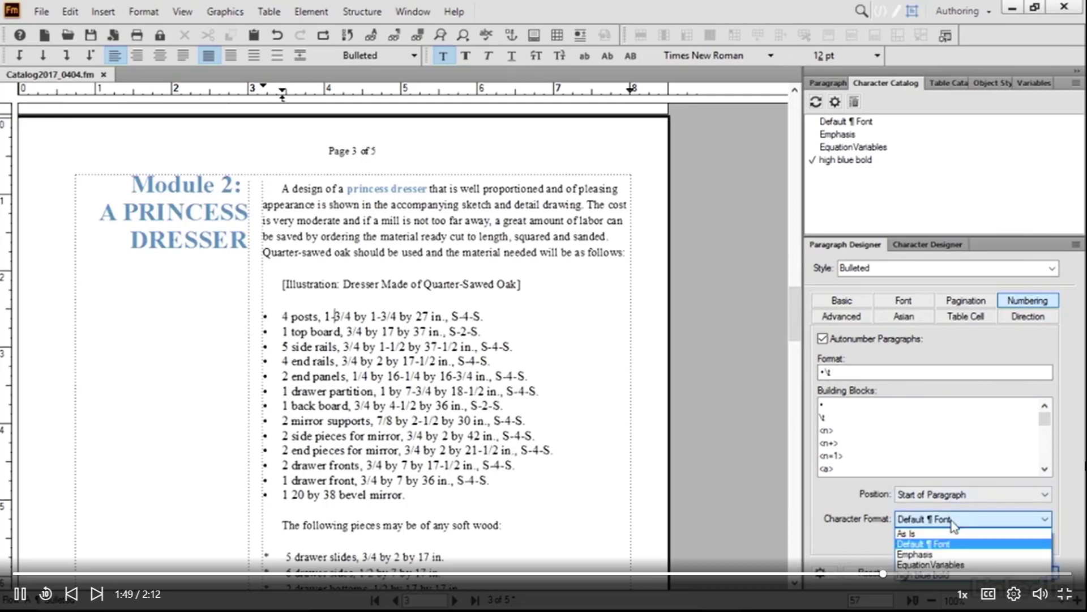
click(951, 575)
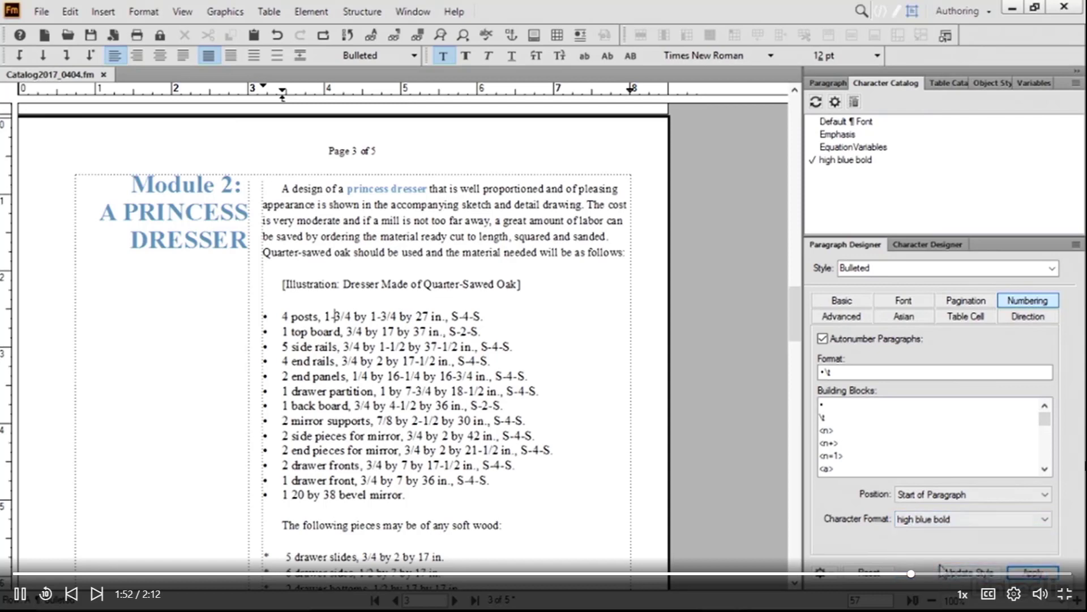
click(970, 573)
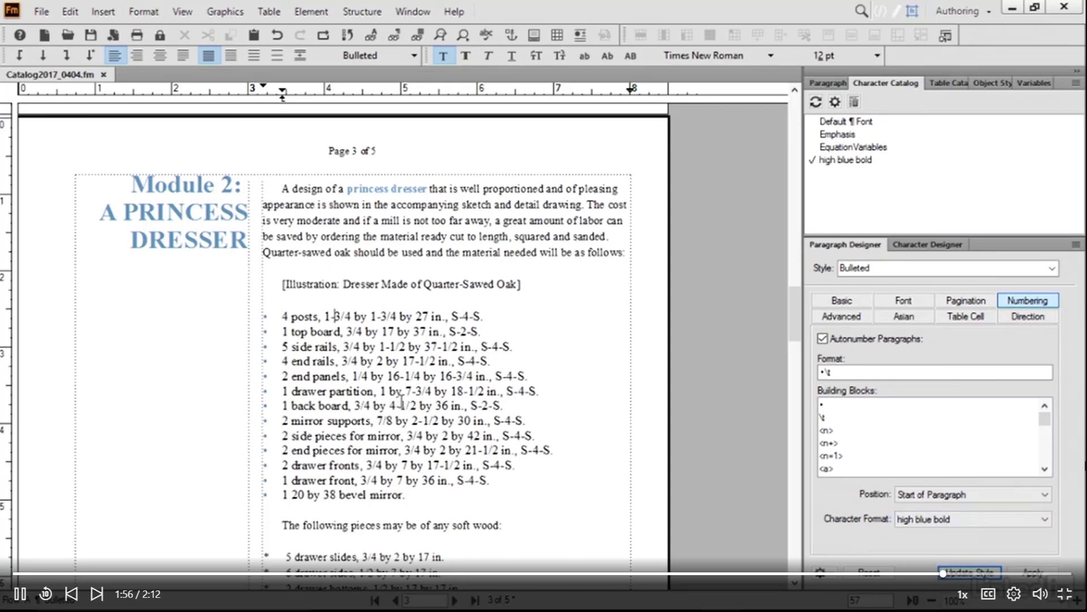
scroll(402, 401, up, 1)
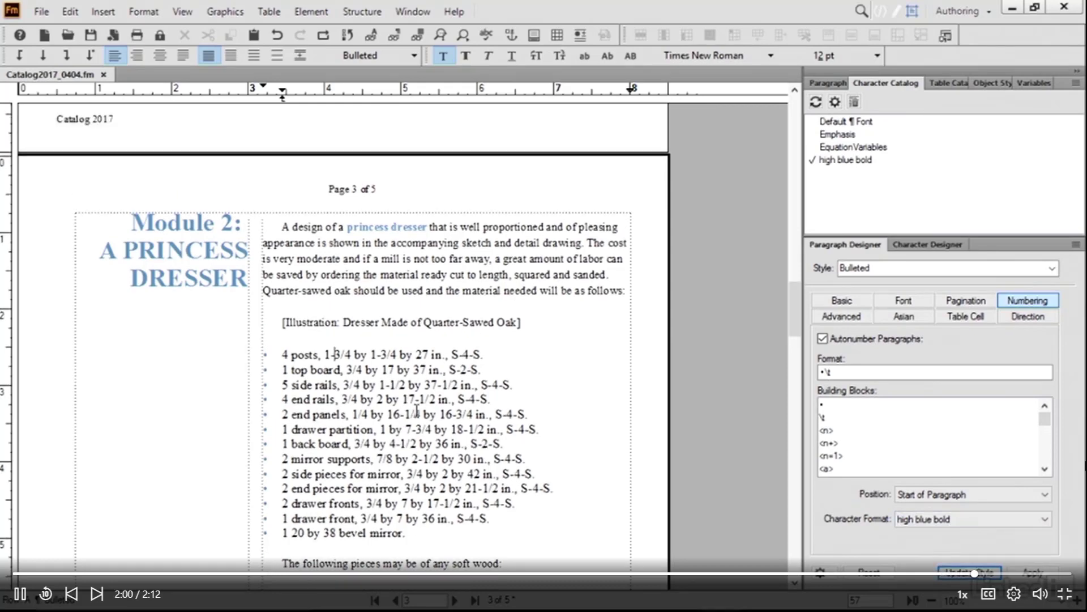
scroll(417, 408, up, 7)
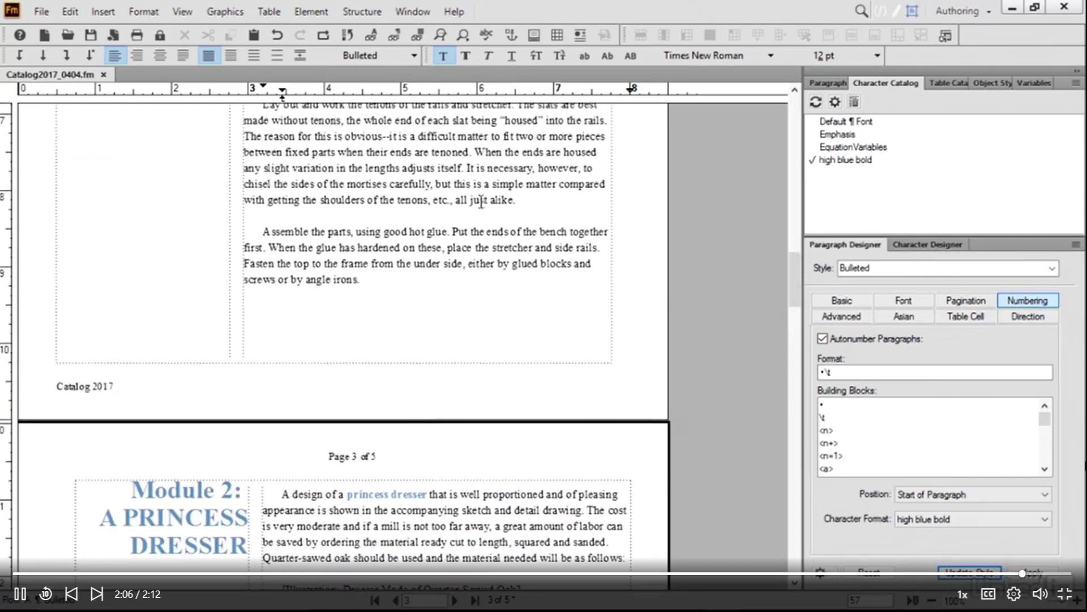
scroll(481, 209, up, 5)
scroll(481, 214, up, 7)
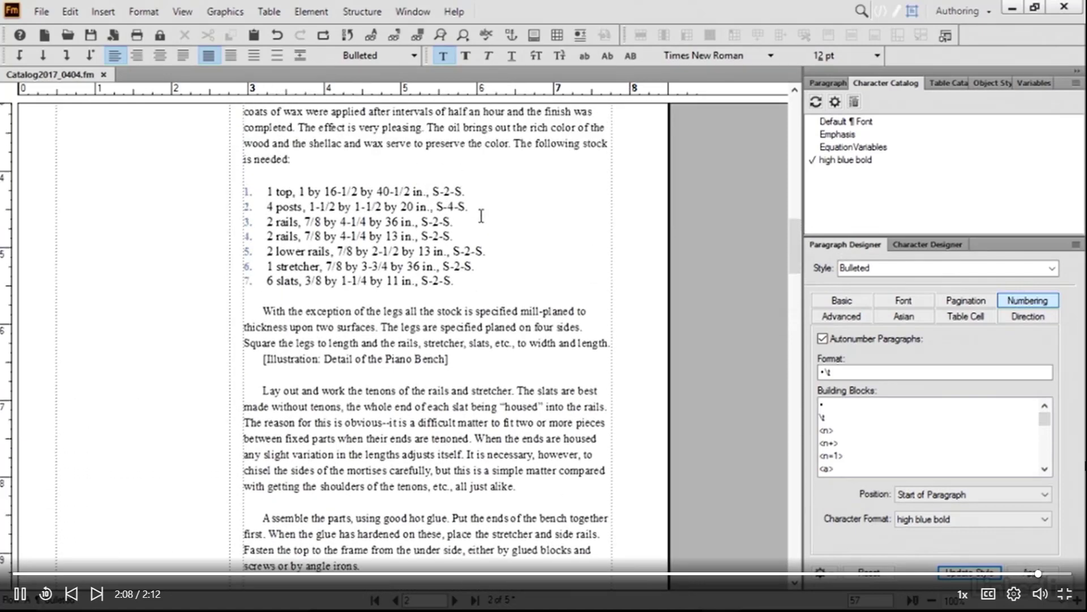